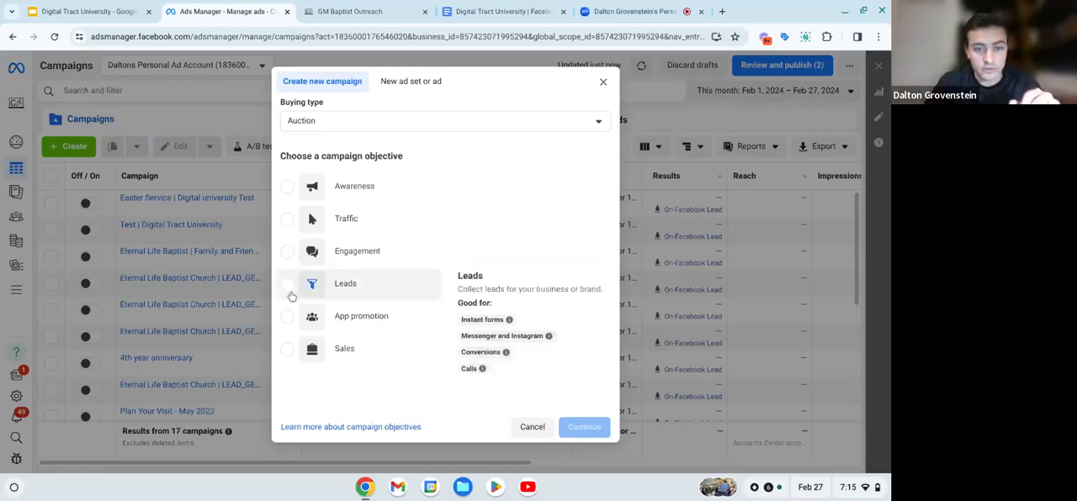
# - Create a new auction campaign with the Leads objective, using the manual leads campaign setup
pyautogui.moveTo(352, 288)
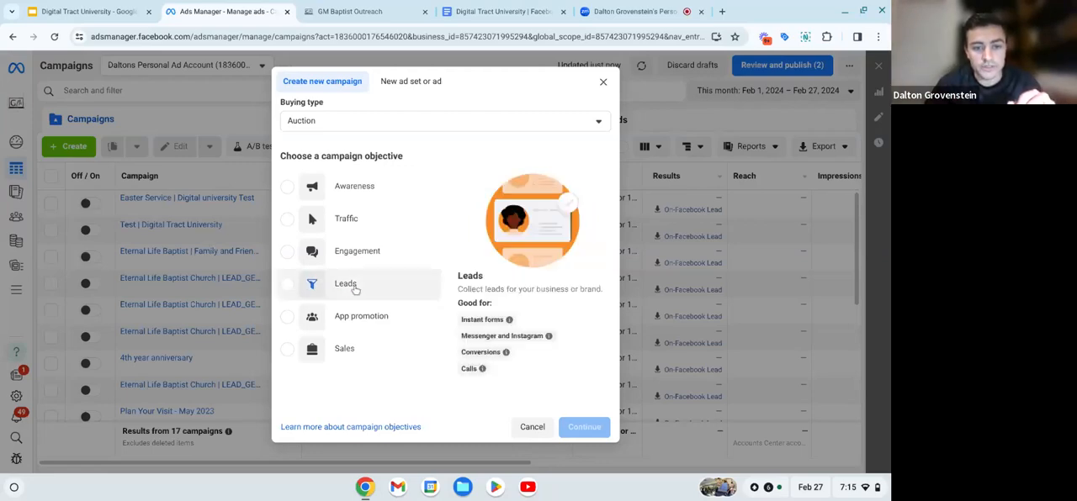
pyautogui.click(308, 287)
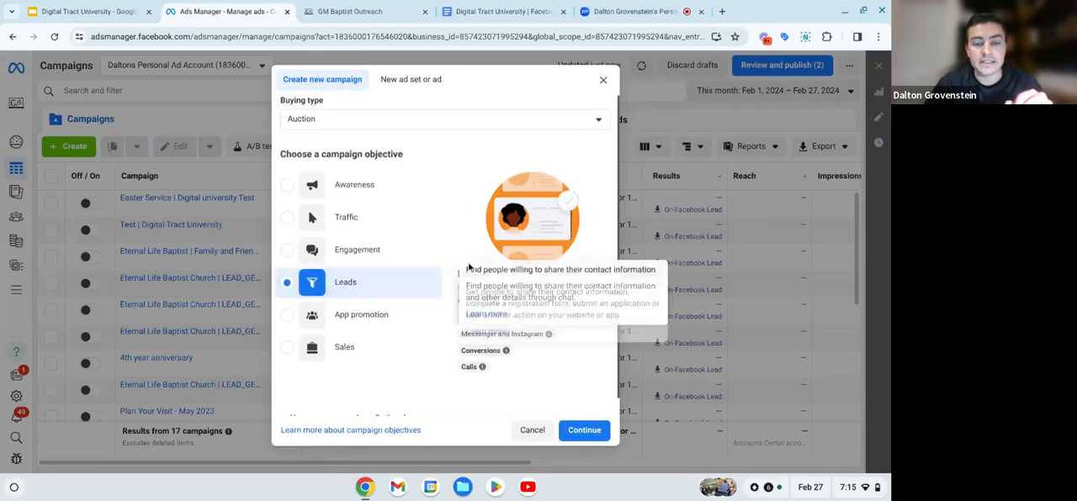
pyautogui.moveTo(395, 321)
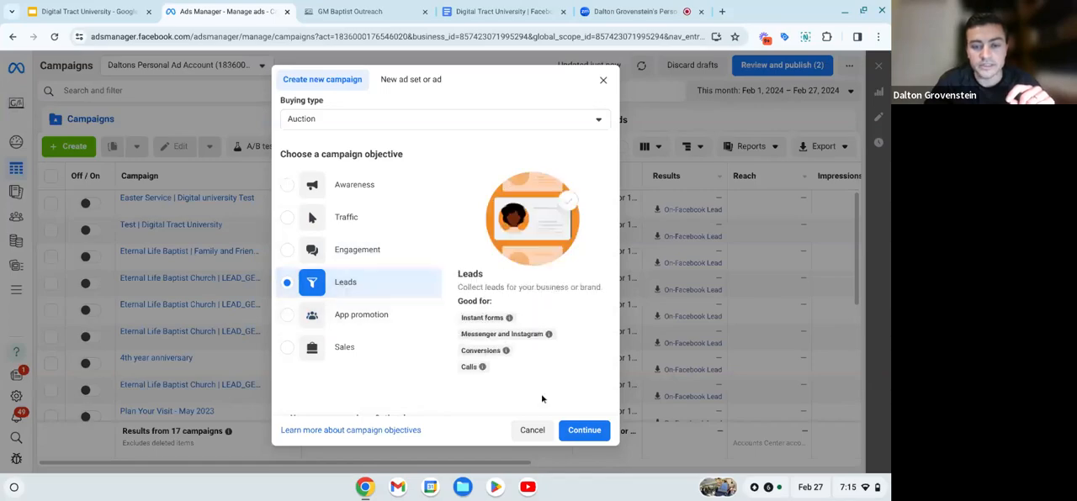
pyautogui.click(589, 433)
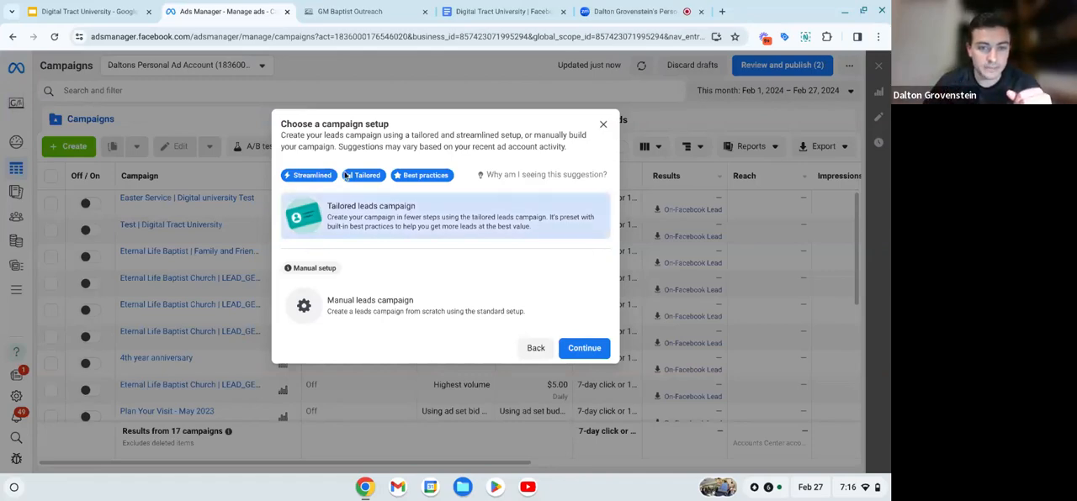
pyautogui.click(342, 310)
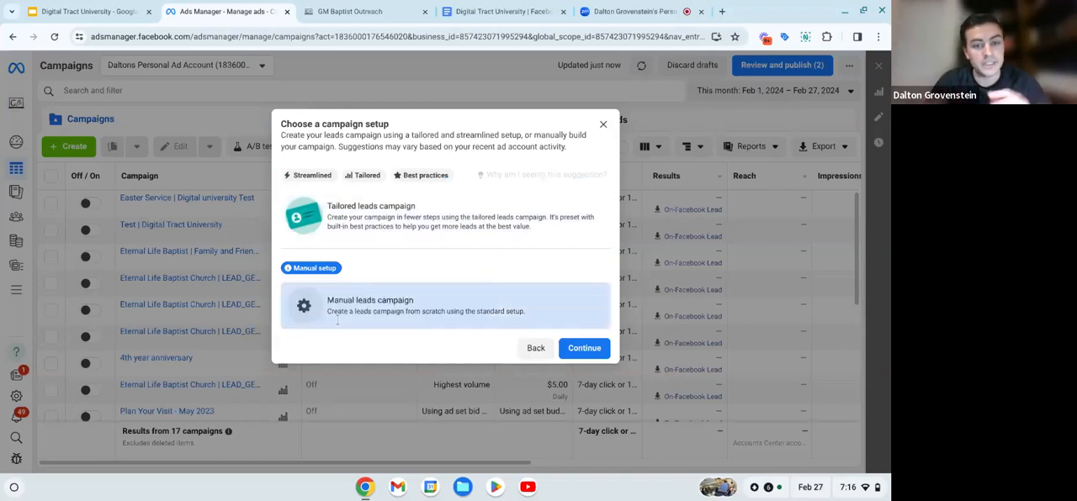
pyautogui.click(598, 355)
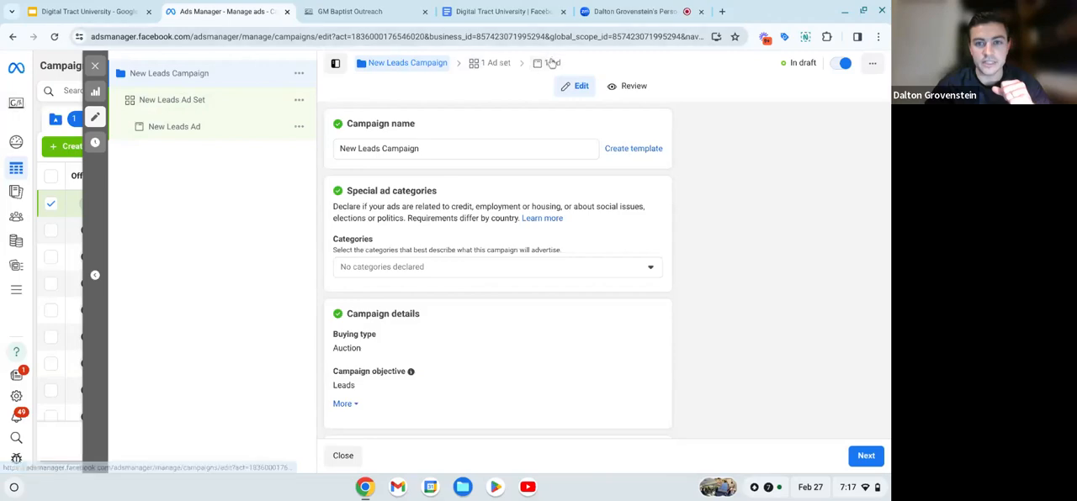
# - Rename the new leads campaign as "Easter 2024"
pyautogui.click(421, 148)
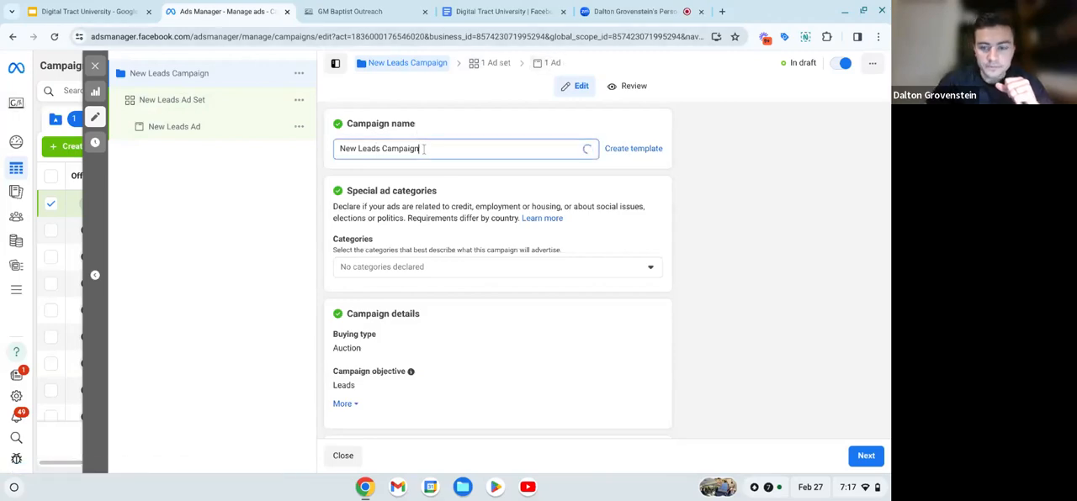
pyautogui.press('BackSpace')
pyautogui.press('BackSpace')
pyautogui.press('BackSpace')
pyautogui.press('BackSpace')
pyautogui.press('BackSpace')
pyautogui.press('BackSpace')
pyautogui.press('BackSpace')
pyautogui.press('BackSpace')
pyautogui.press('BackSpace')
pyautogui.press('BackSpace')
pyautogui.press('BackSpace')
pyautogui.press('BackSpace')
pyautogui.press('BackSpace')
pyautogui.press('BackSpace')
pyautogui.press('BackSpace')
pyautogui.press('BackSpace')
pyautogui.press('BackSpace')
pyautogui.press('BackSpace')
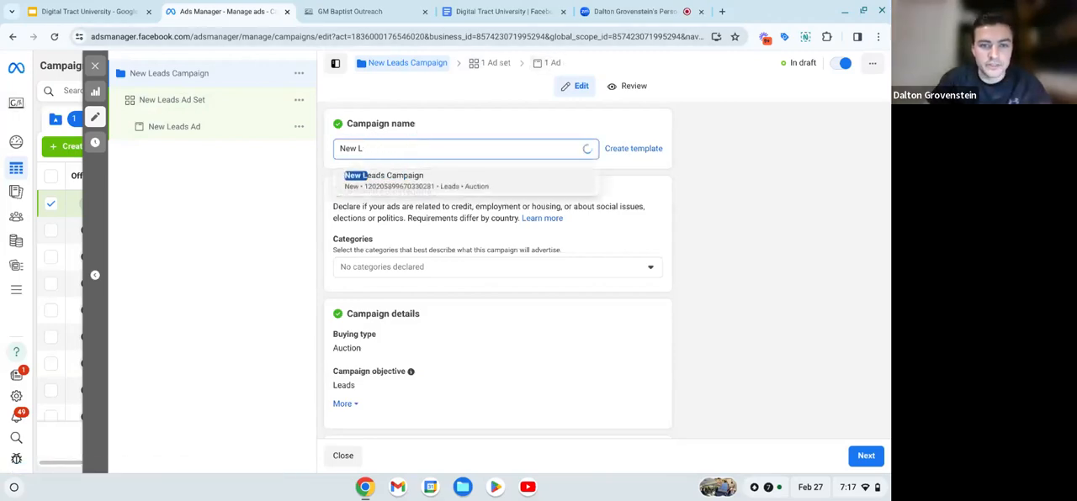
pyautogui.write('E')
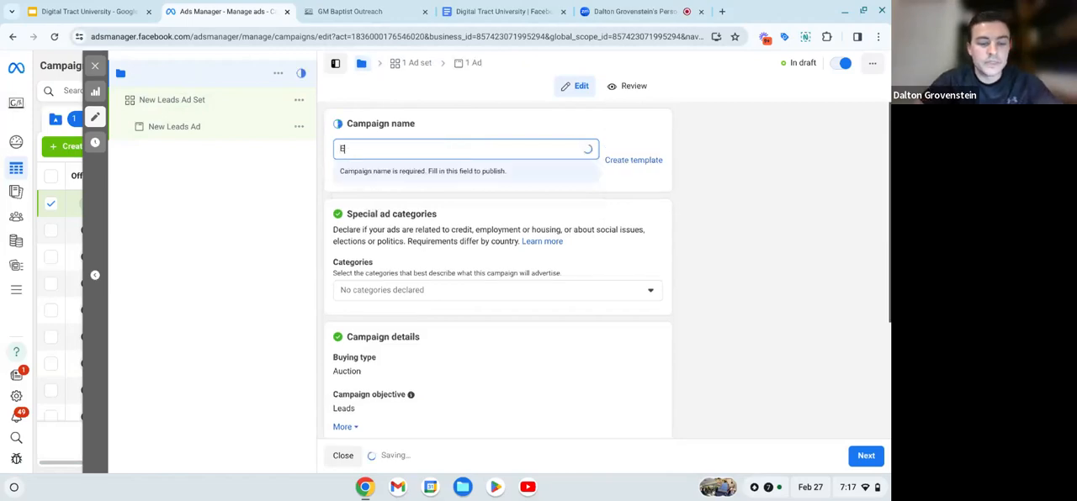
pyautogui.write('aster')
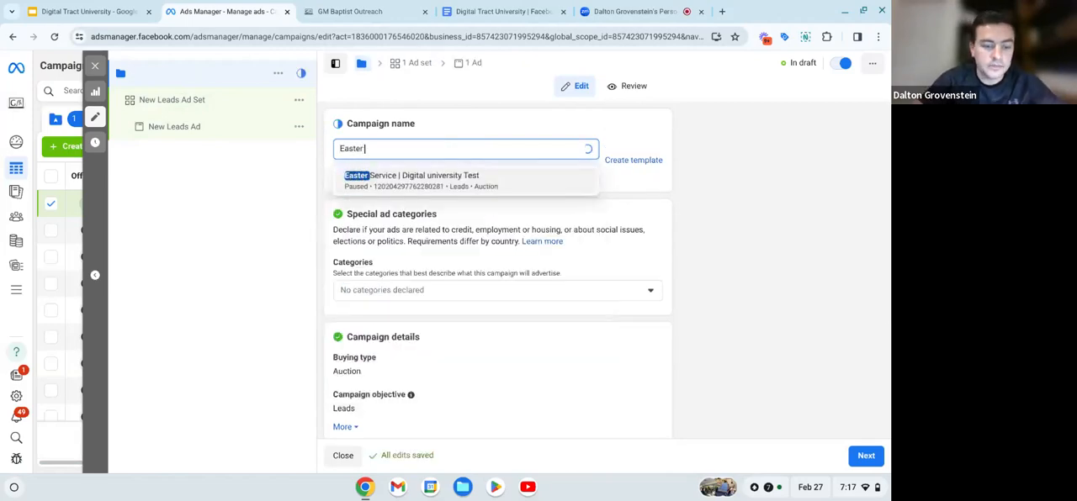
pyautogui.write(' 2024')
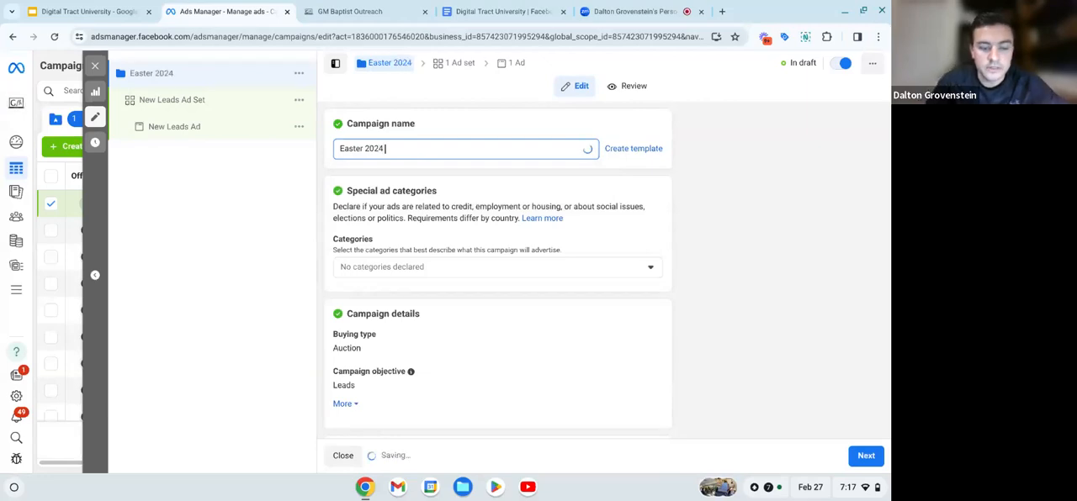
pyautogui.scroll(-1, 477, 176)
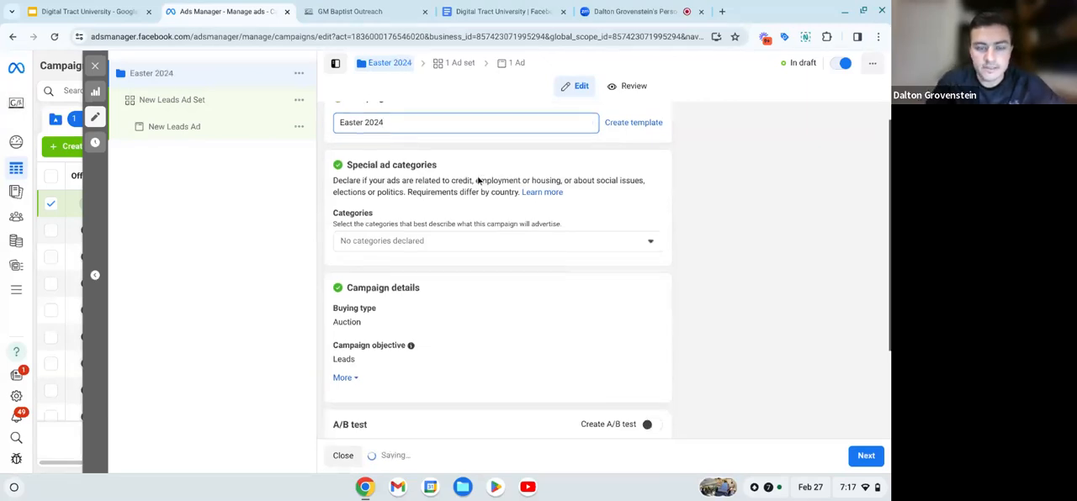
pyautogui.scroll(1, 478, 179)
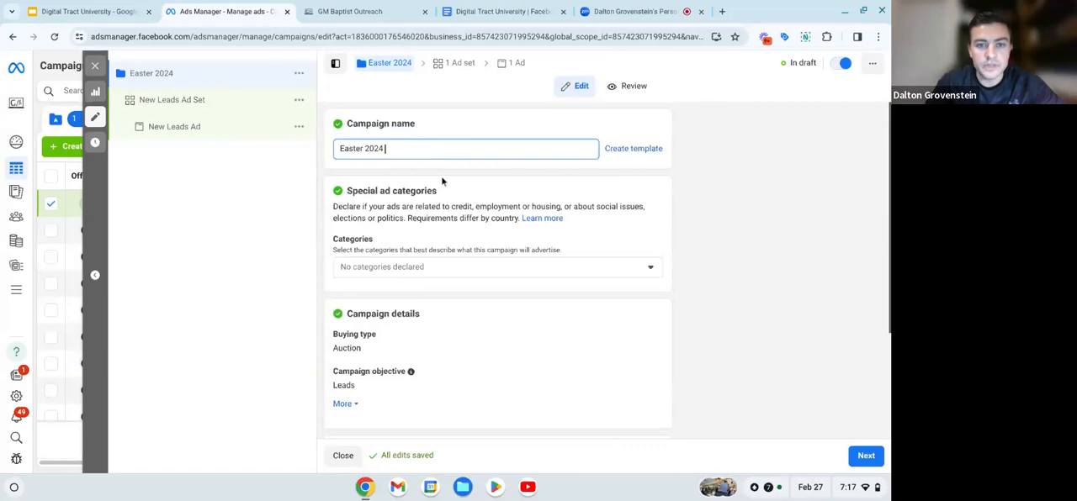
pyautogui.click(444, 181)
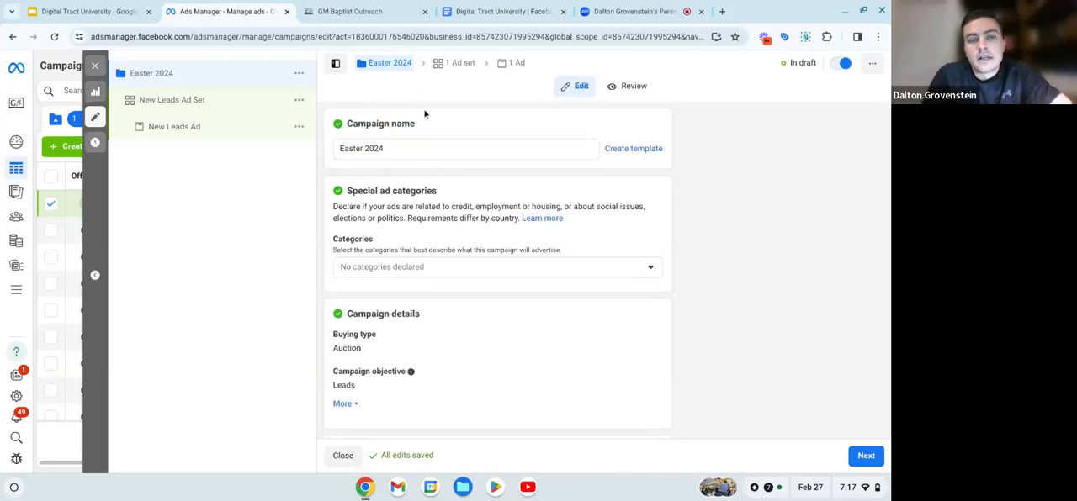
# - Review the campaign's special ad categories, campaign details, A/B test and Advantage campaign budget settings
pyautogui.scroll(-3, 435, 191)
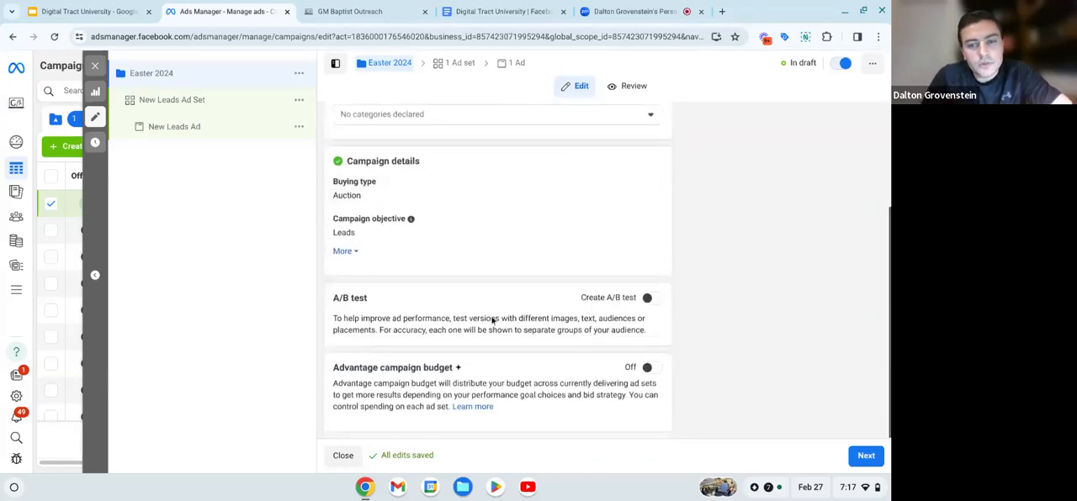
pyautogui.scroll(1, 493, 369)
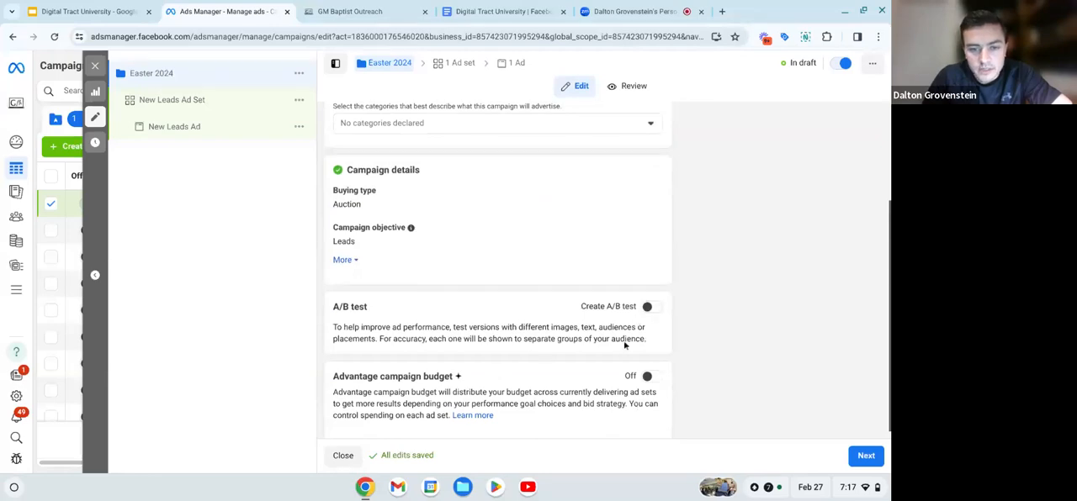
pyautogui.scroll(3, 594, 342)
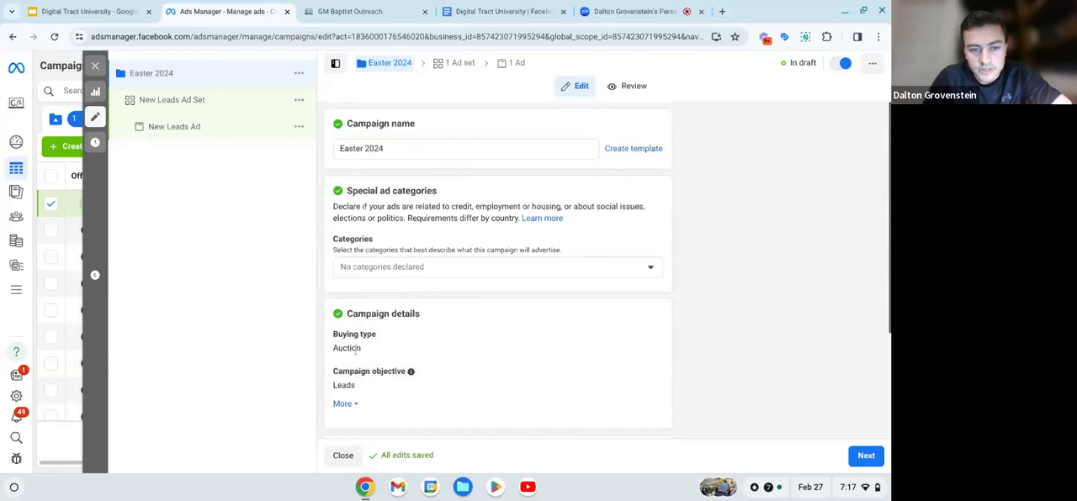
pyautogui.scroll(-3, 414, 348)
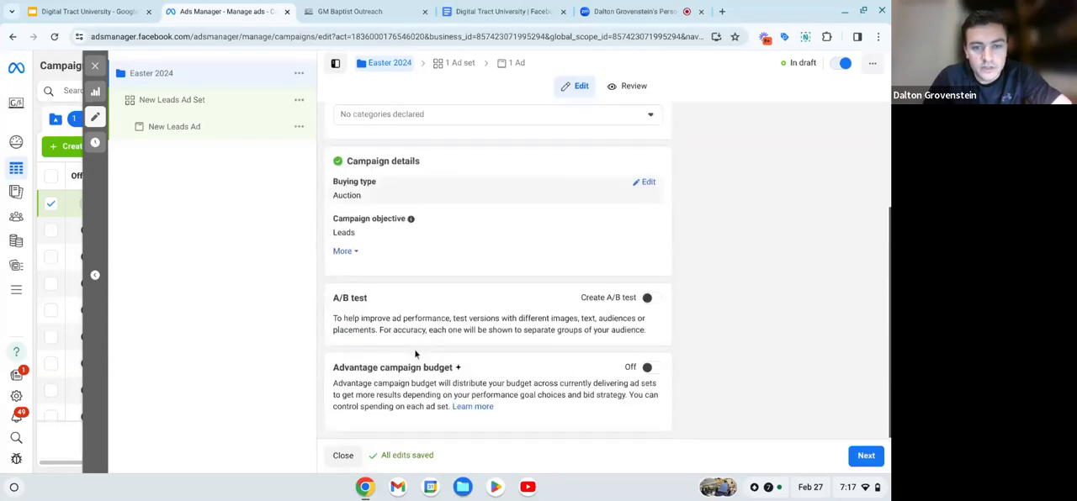
pyautogui.scroll(3, 414, 349)
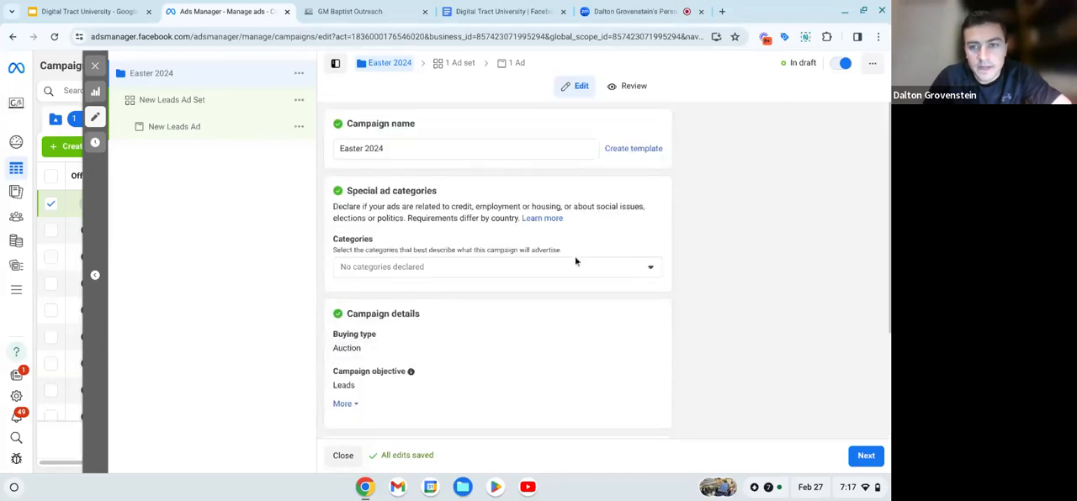
pyautogui.scroll(-3, 575, 255)
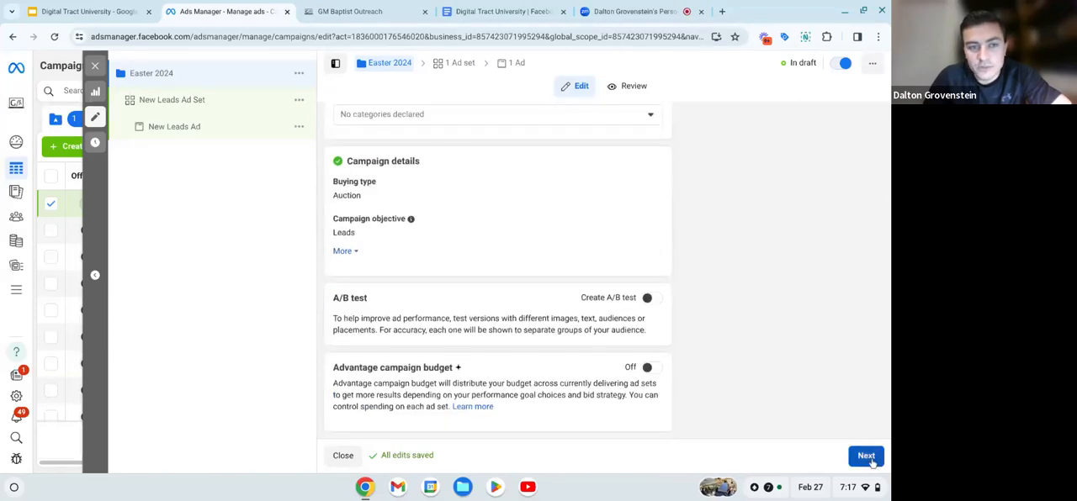
# - Open the campaign's ad set and rename it as "Headline 1 | $2.22/day"
pyautogui.click(202, 104)
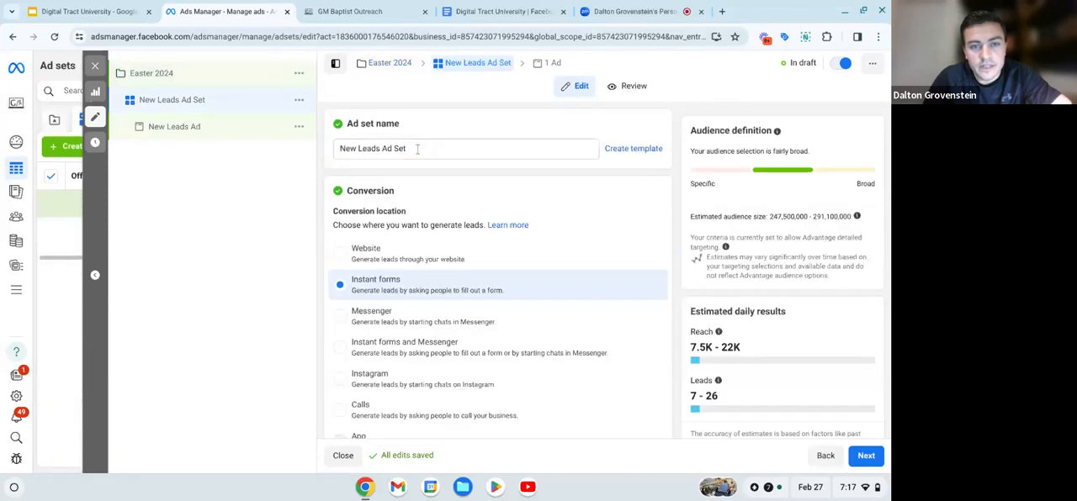
pyautogui.click(416, 149)
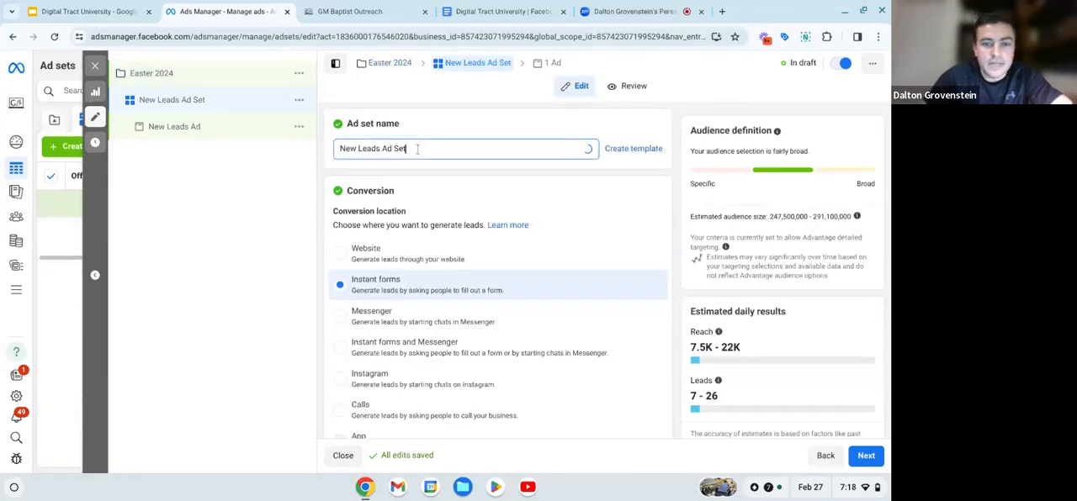
pyautogui.press('BackSpace')
pyautogui.press('BackSpace')
pyautogui.press('BackSpace')
pyautogui.press('BackSpace')
pyautogui.press('BackSpace')
pyautogui.press('BackSpace')
pyautogui.press('BackSpace')
pyautogui.press('BackSpace')
pyautogui.press('BackSpace')
pyautogui.press('BackSpace')
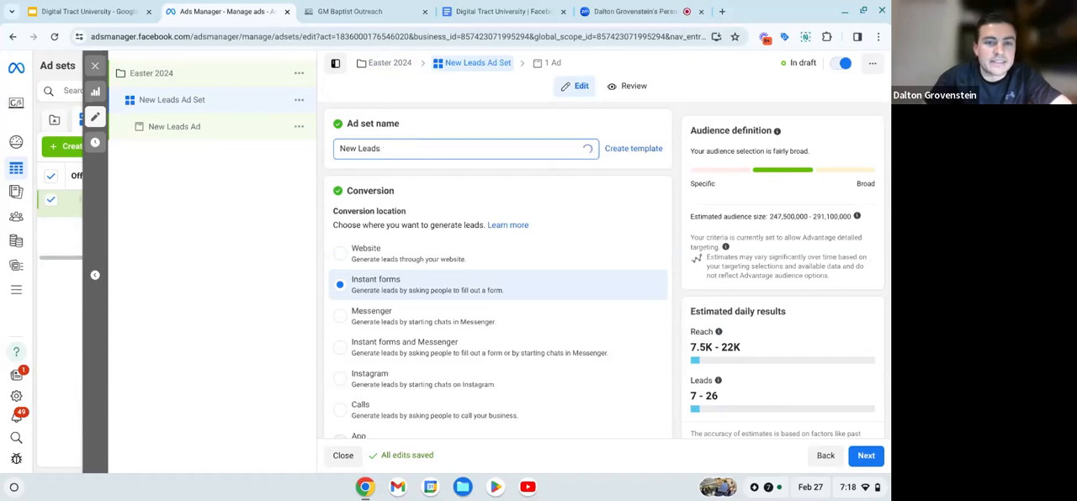
pyautogui.press('BackSpace')
pyautogui.press('BackSpace')
pyautogui.press('BackSpace')
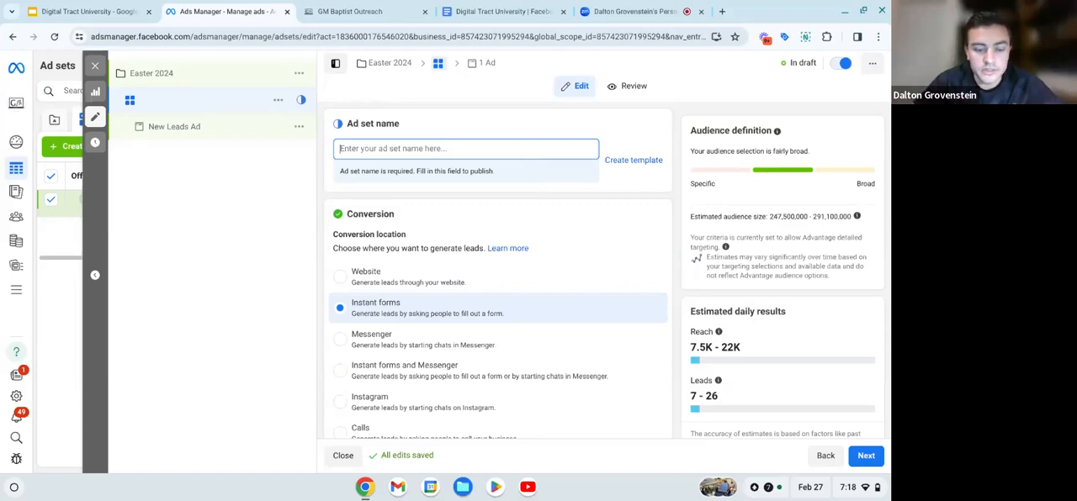
pyautogui.write('Headlo')
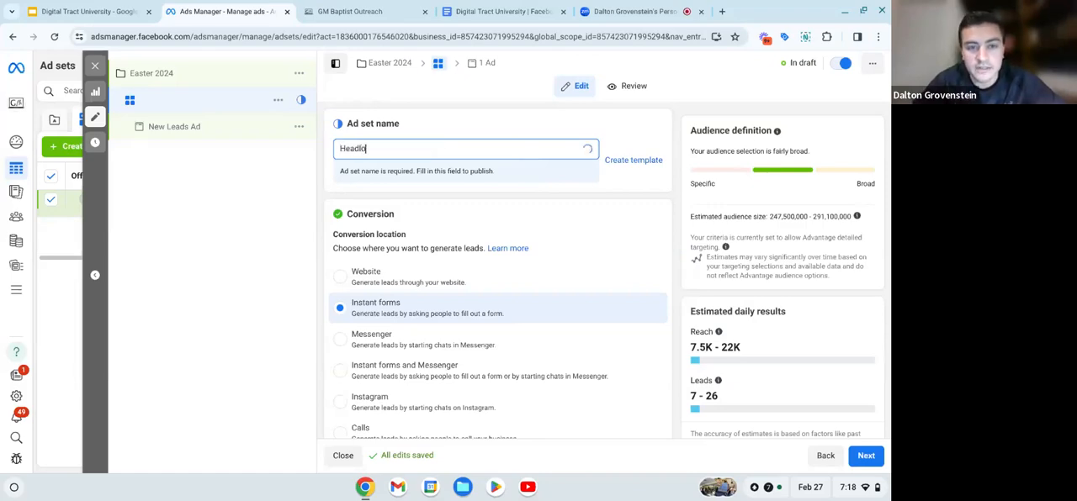
pyautogui.press('BackSpace')
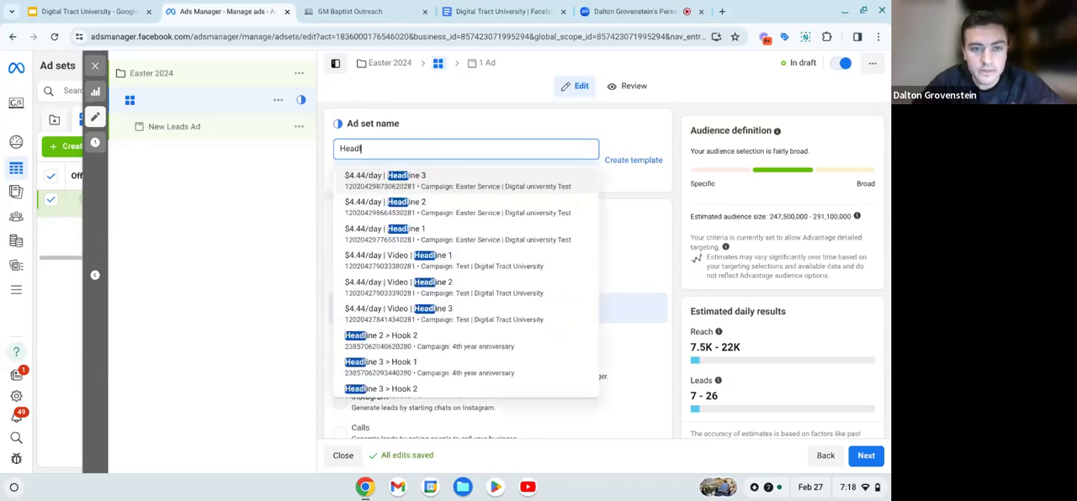
pyautogui.write('ine 1 |')
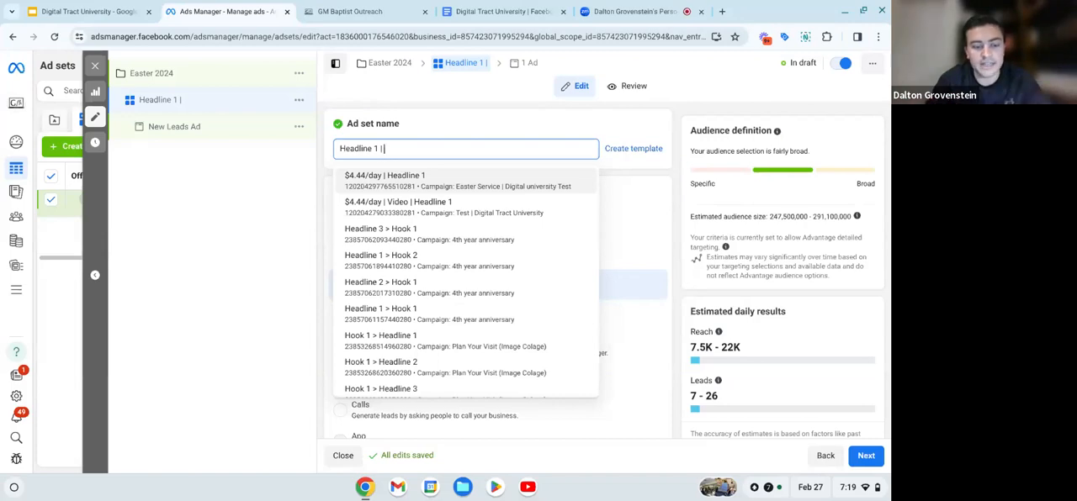
pyautogui.write('S')
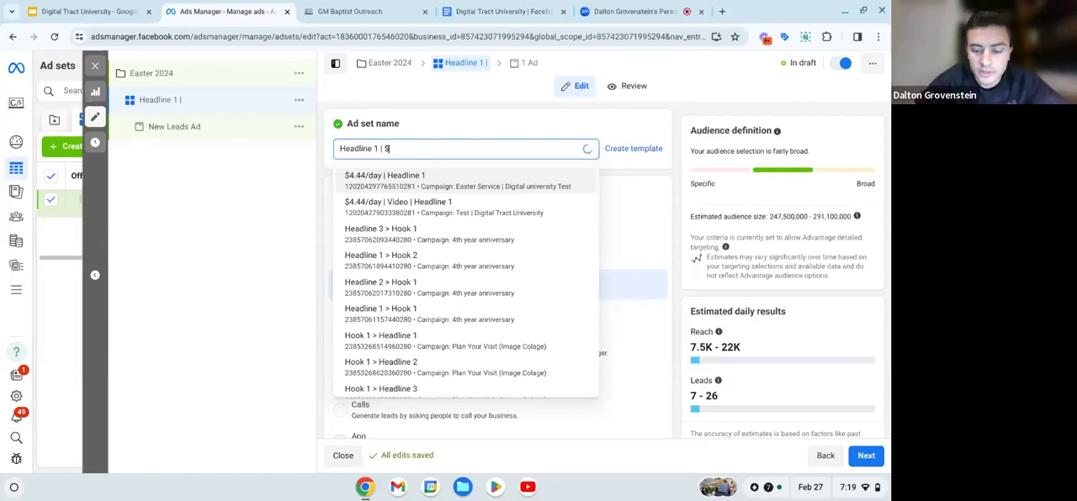
pyautogui.write('2.22')
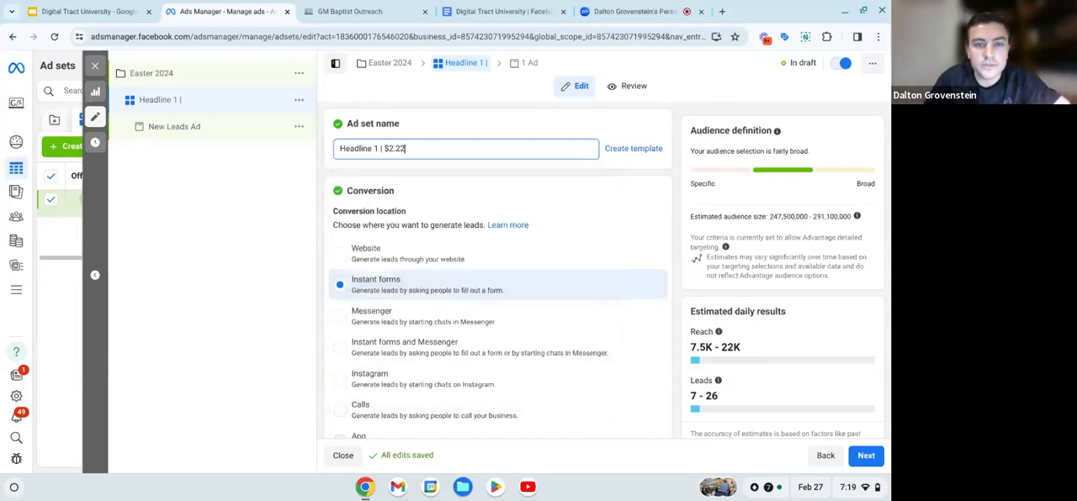
pyautogui.write('/')
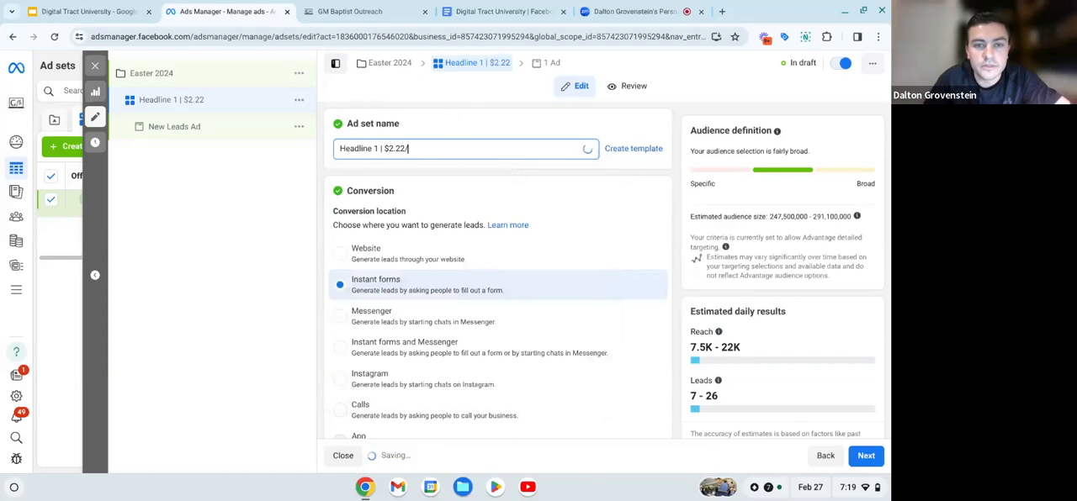
pyautogui.write('day')
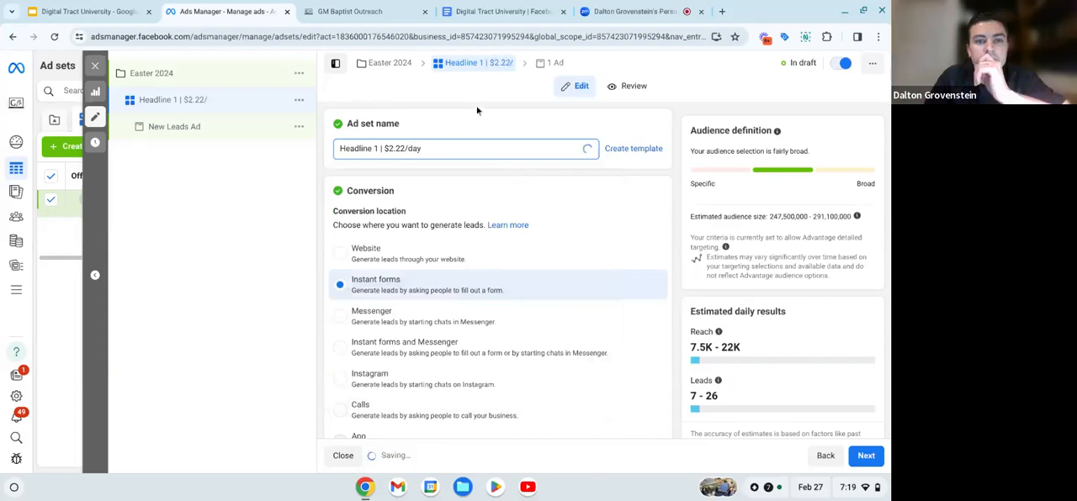
pyautogui.click(423, 185)
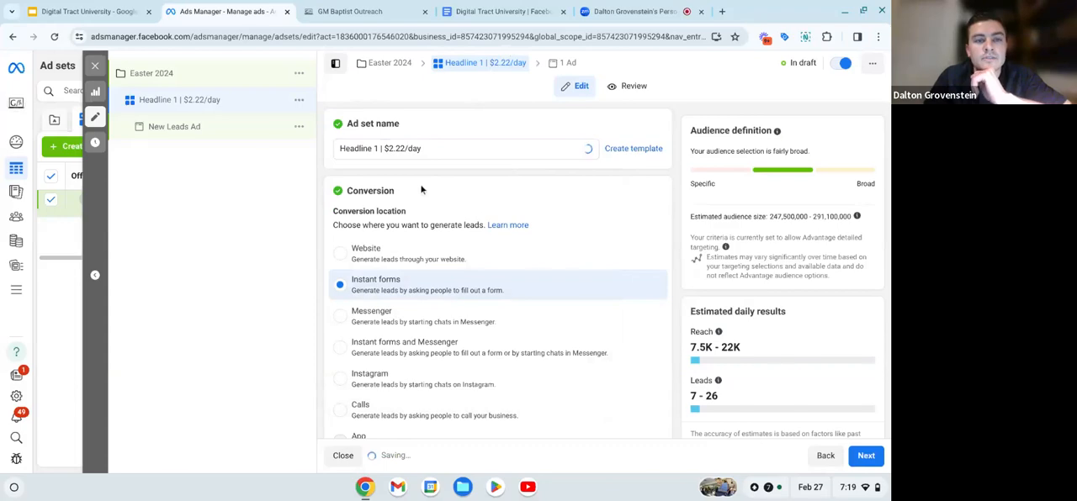
# - Keep instant forms as the conversion location and set the ad set's Facebook Page to Eternal Life Baptist Church
pyautogui.scroll(-1, 405, 192)
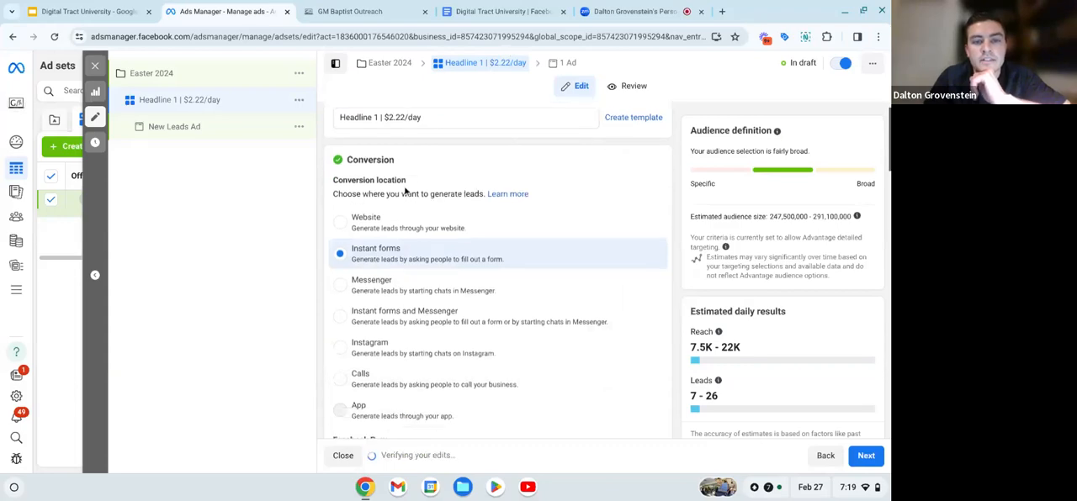
pyautogui.scroll(-1, 391, 187)
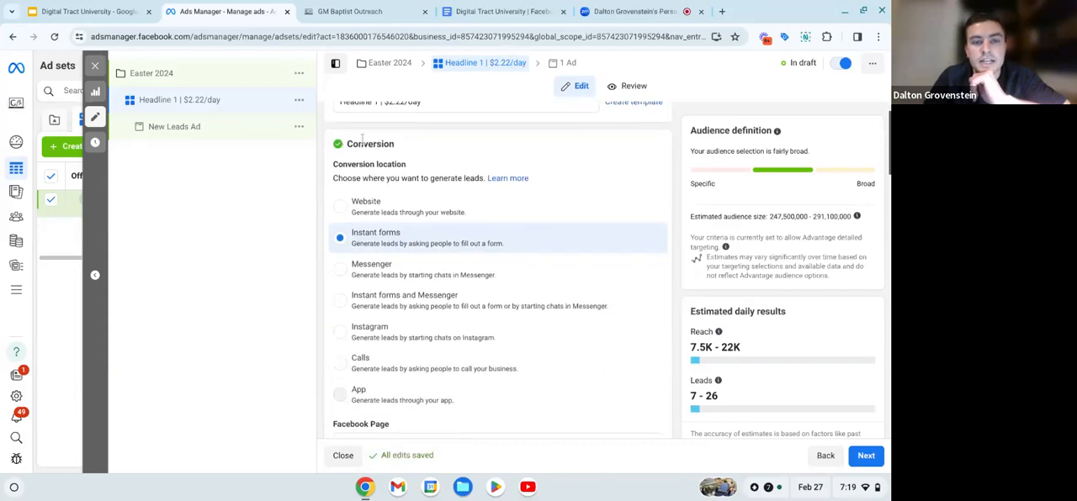
pyautogui.scroll(-1, 409, 158)
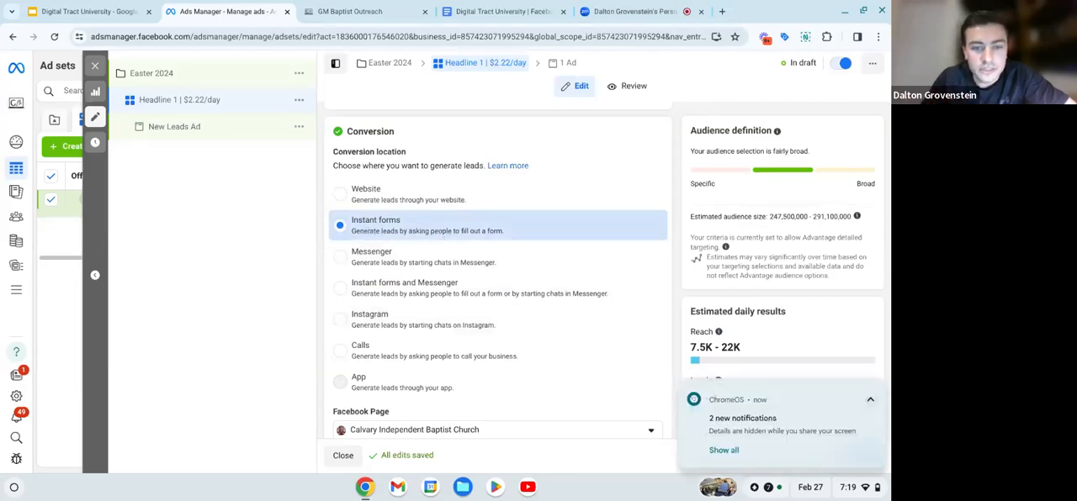
pyautogui.scroll(-3, 382, 288)
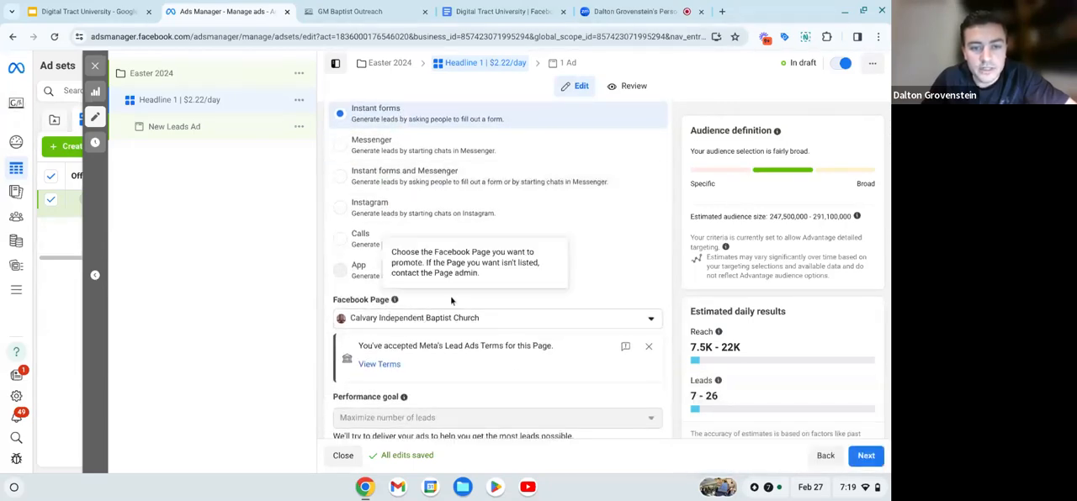
pyautogui.moveTo(334, 304); pyautogui.dragTo(395, 304)
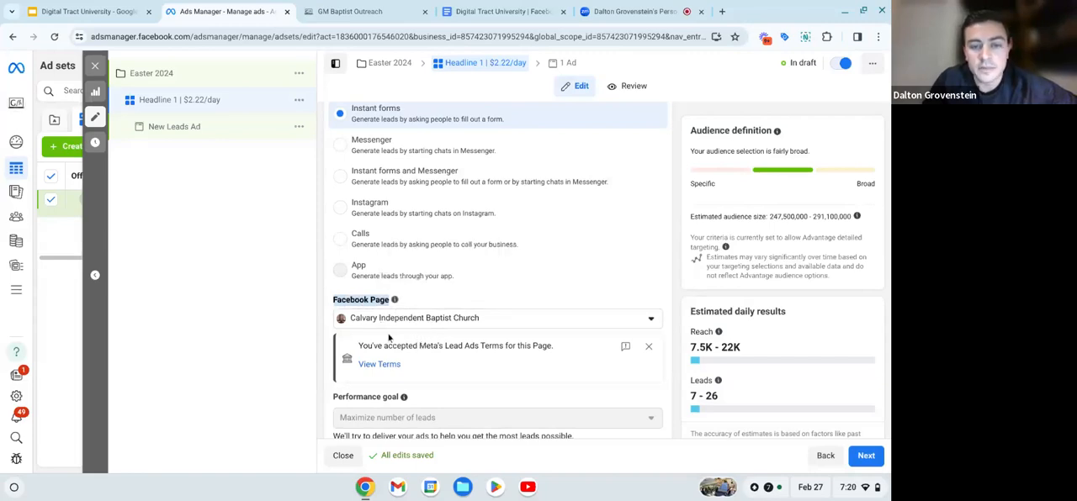
pyautogui.click(414, 306)
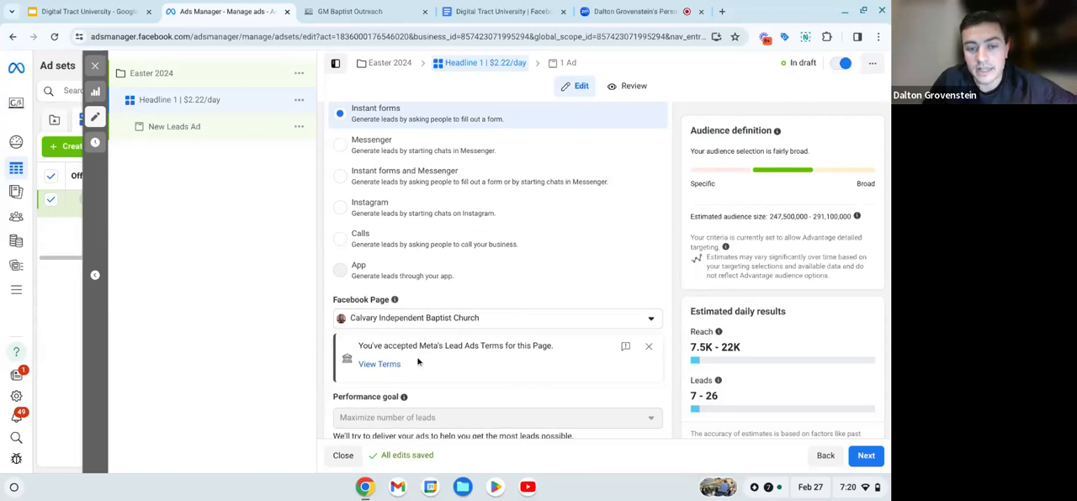
pyautogui.click(450, 324)
pyautogui.scroll(3, 411, 213)
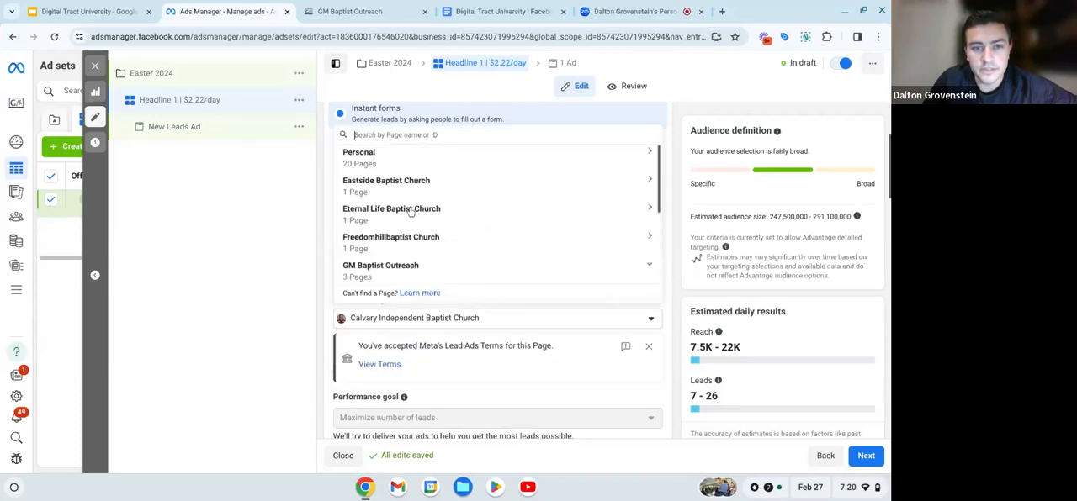
pyautogui.click(395, 158)
pyautogui.scroll(-2, 405, 212)
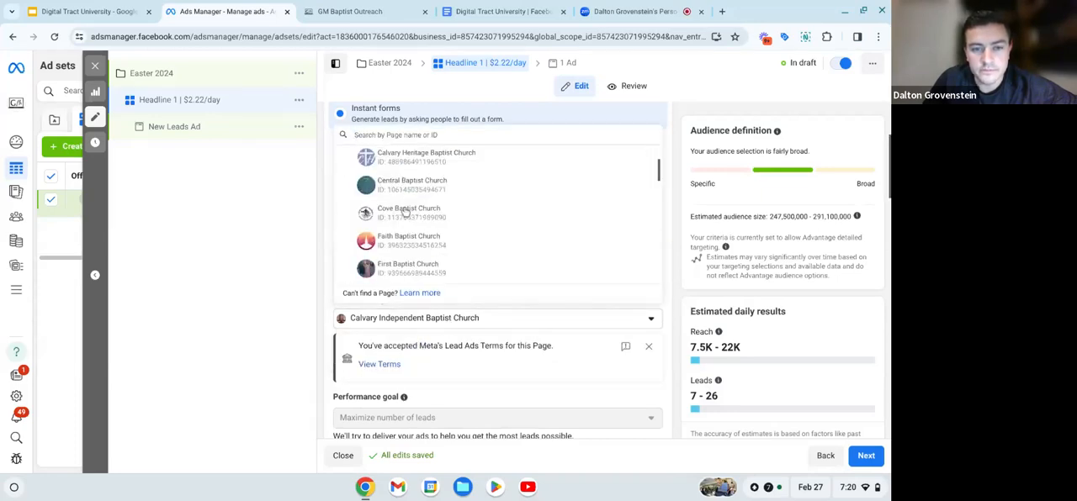
pyautogui.scroll(-5, 406, 212)
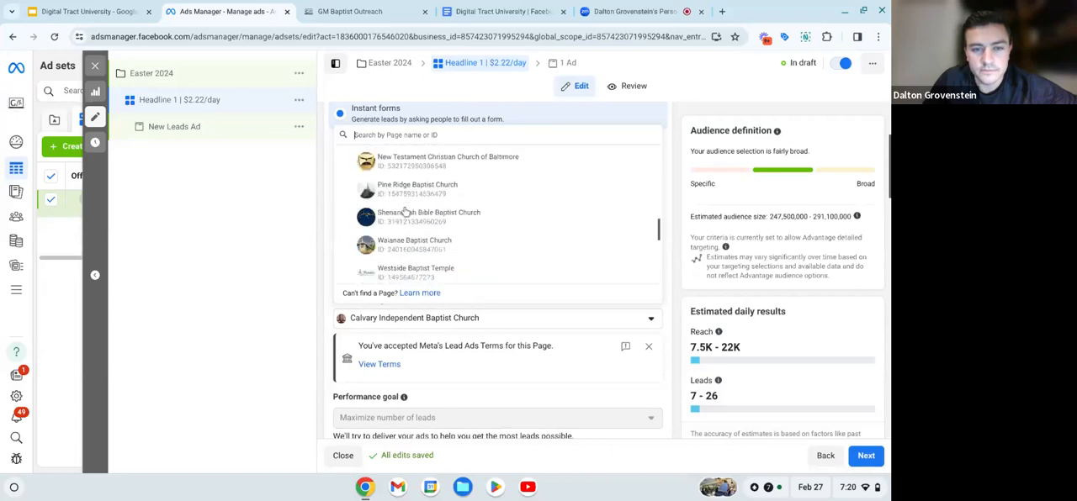
pyautogui.scroll(-5, 404, 212)
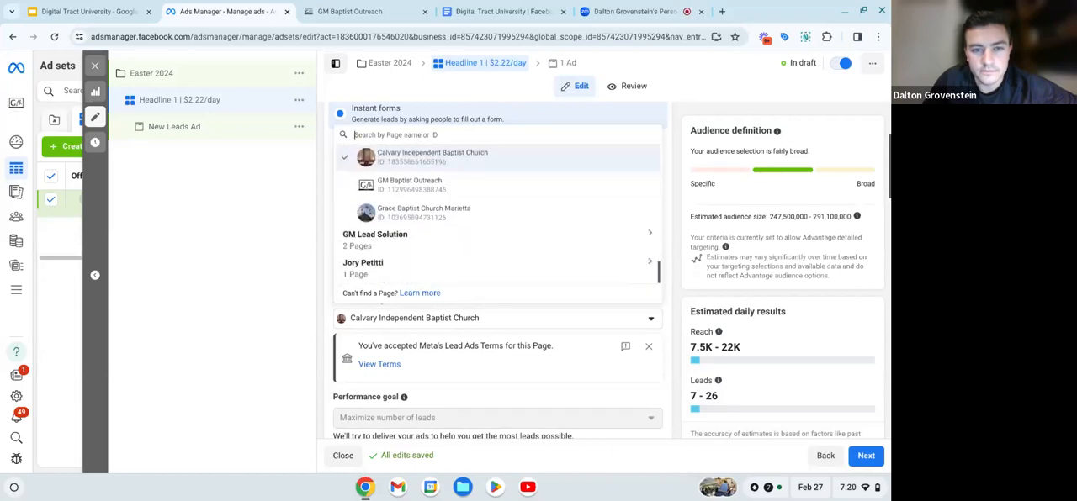
pyautogui.scroll(3, 498, 211)
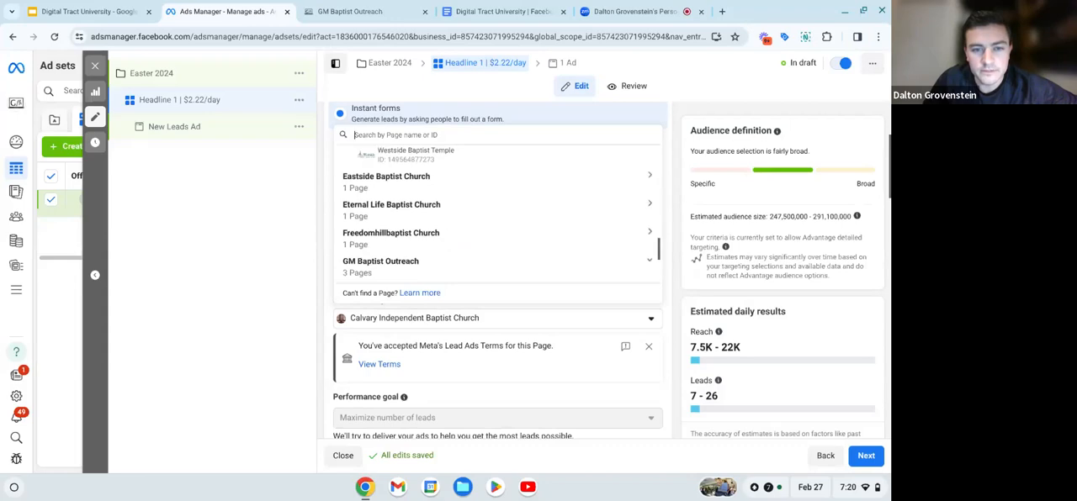
pyautogui.click(394, 209)
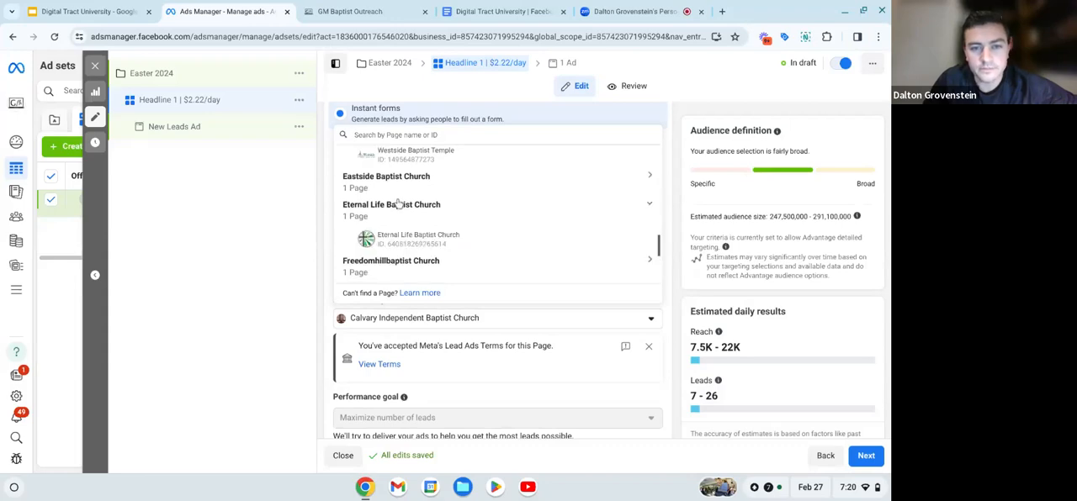
pyautogui.click(395, 243)
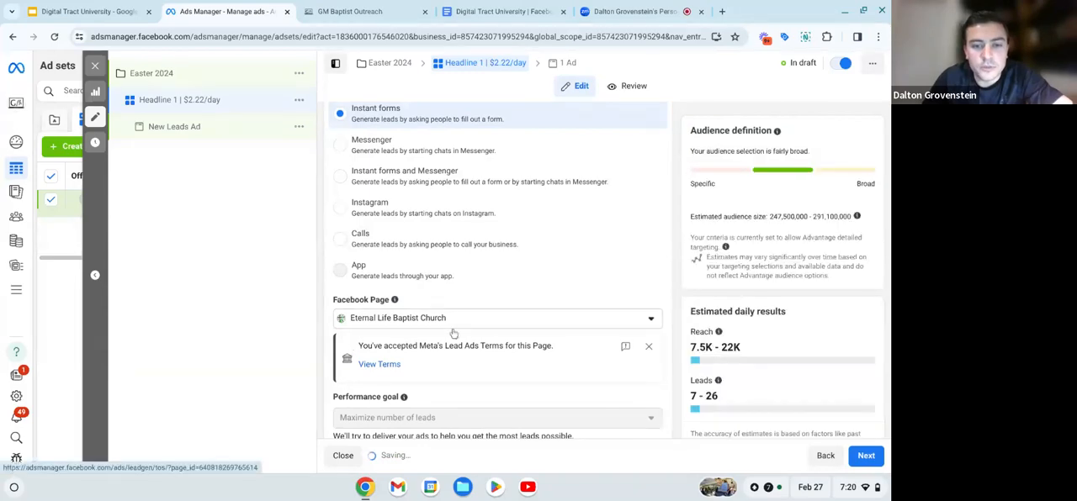
# - Set the ad set's daily budget to $2.22
pyautogui.scroll(-2, 458, 327)
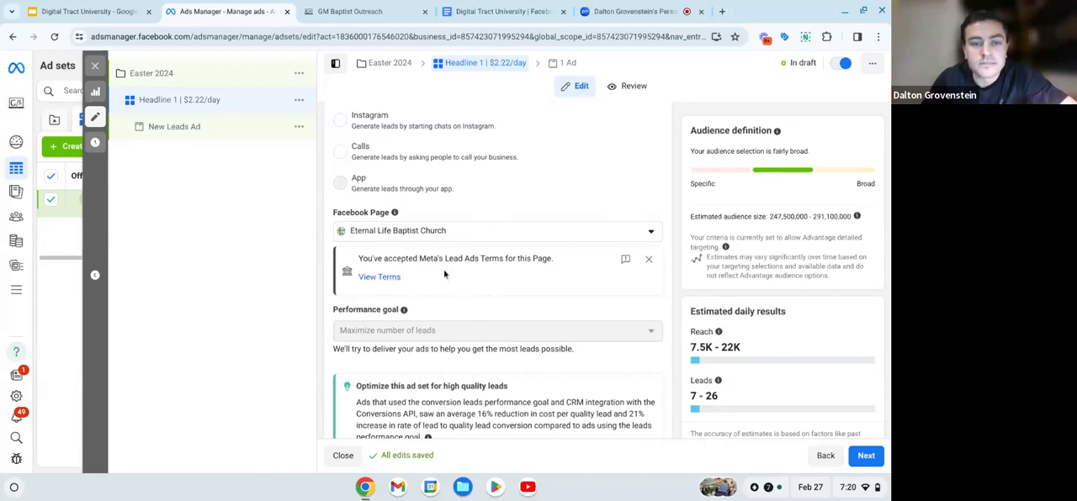
pyautogui.scroll(-3, 407, 303)
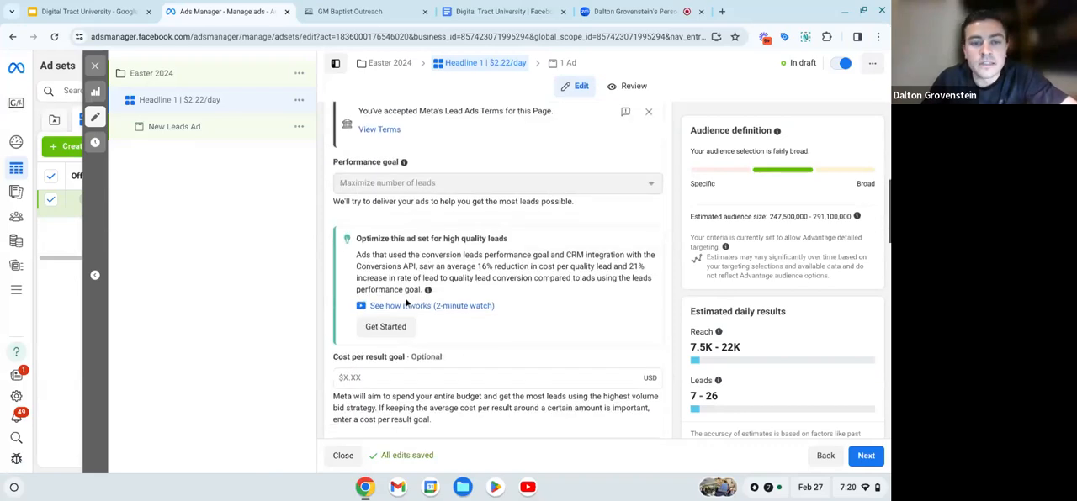
pyautogui.scroll(-1, 406, 302)
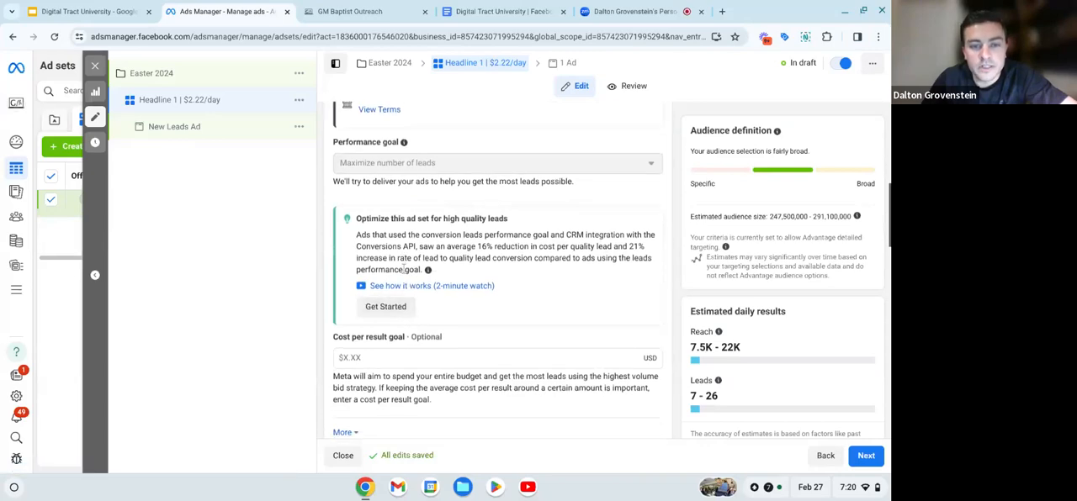
pyautogui.scroll(-2, 404, 268)
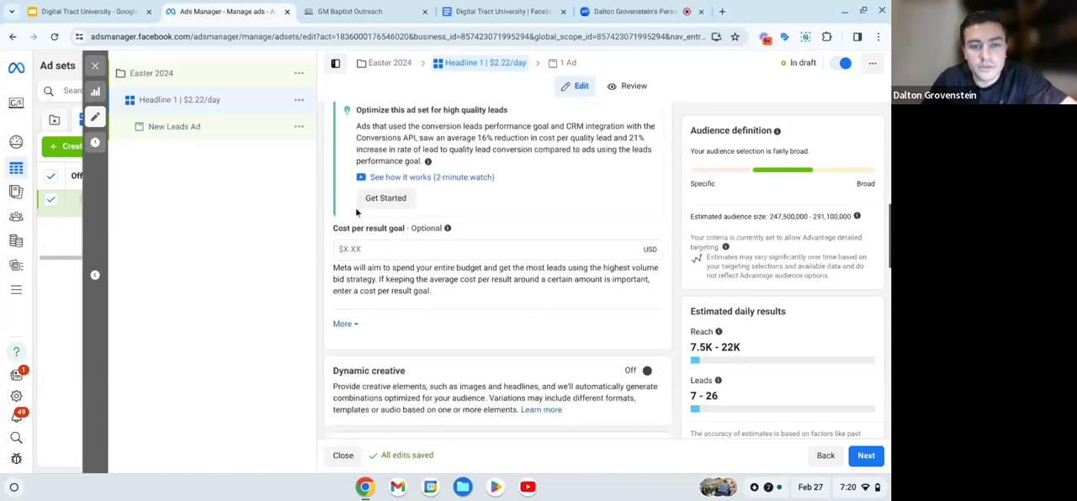
pyautogui.scroll(-3, 336, 254)
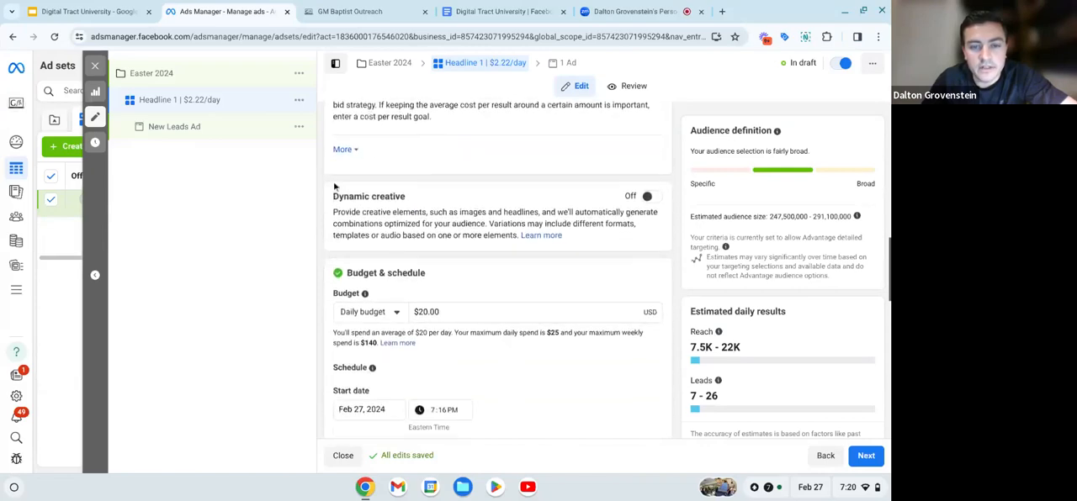
pyautogui.scroll(-1, 334, 187)
pyautogui.scroll(-1, 334, 187)
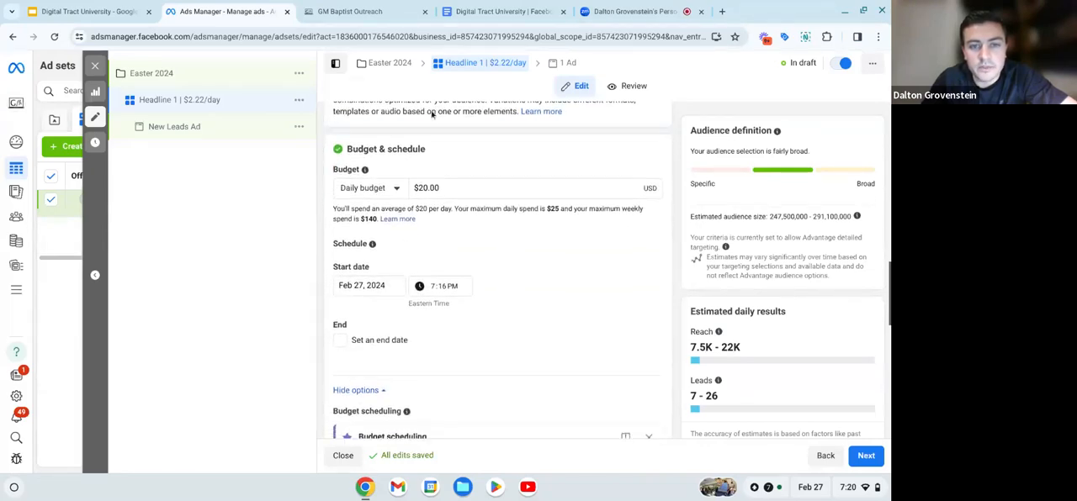
pyautogui.moveTo(347, 149); pyautogui.dragTo(423, 152)
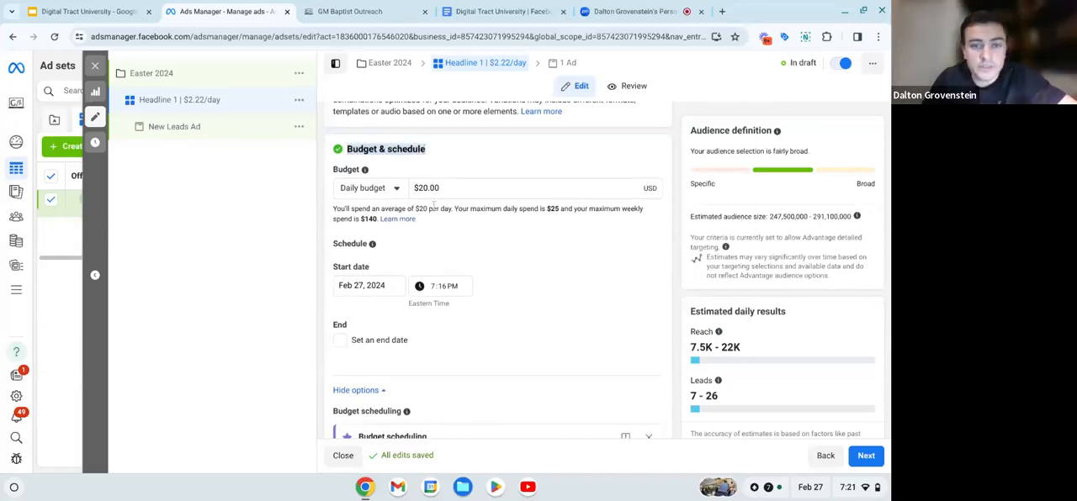
pyautogui.click(454, 161)
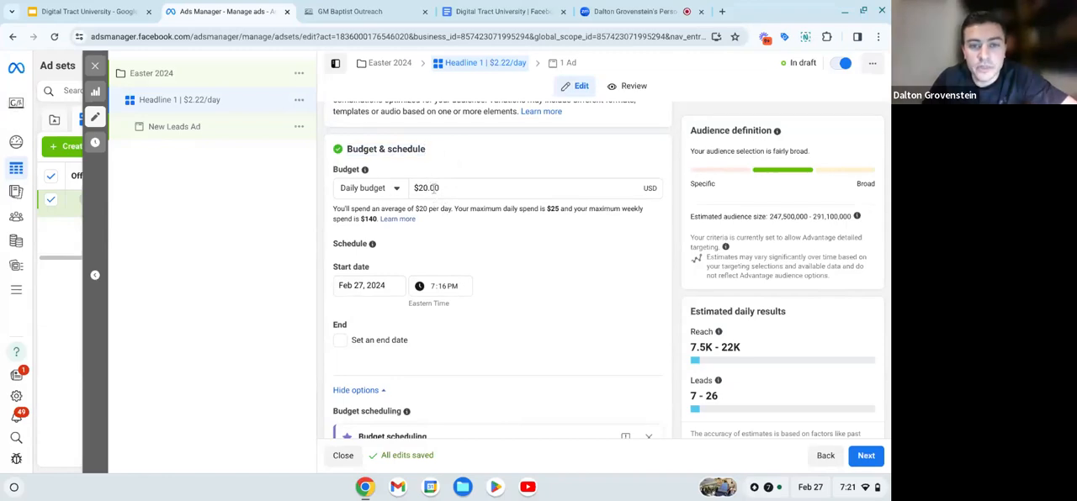
pyautogui.click(426, 188)
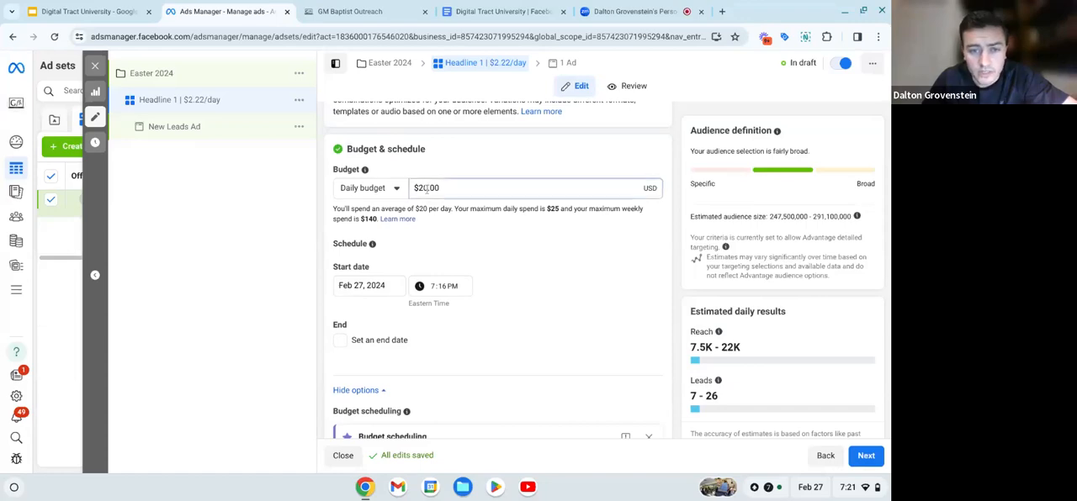
pyautogui.press('BackSpace')
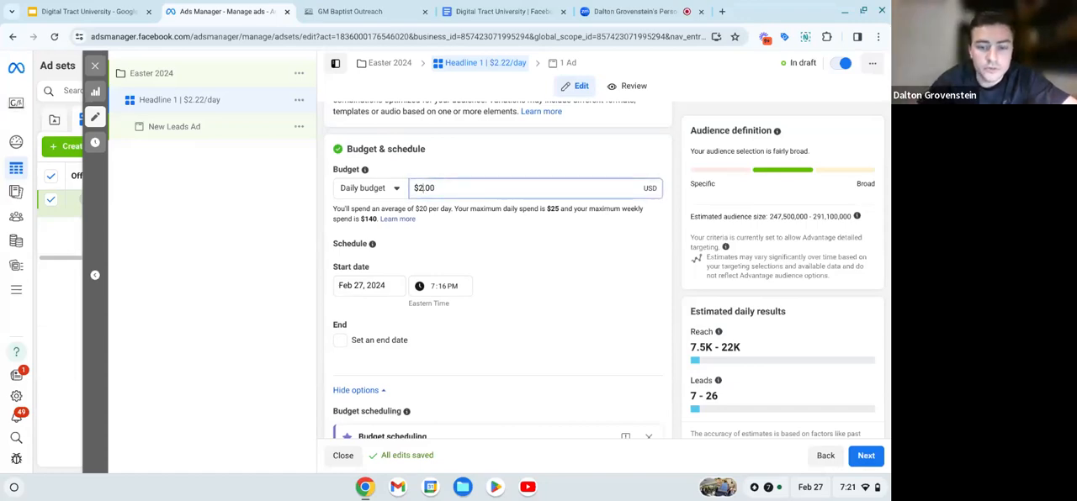
pyautogui.press('Right')
pyautogui.press('Right')
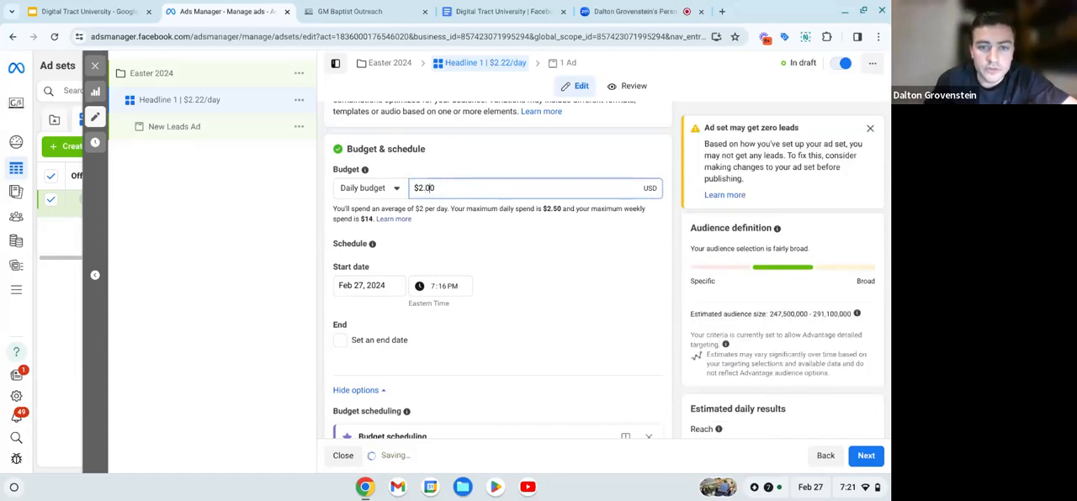
pyautogui.press('BackSpace')
pyautogui.press('BackSpace')
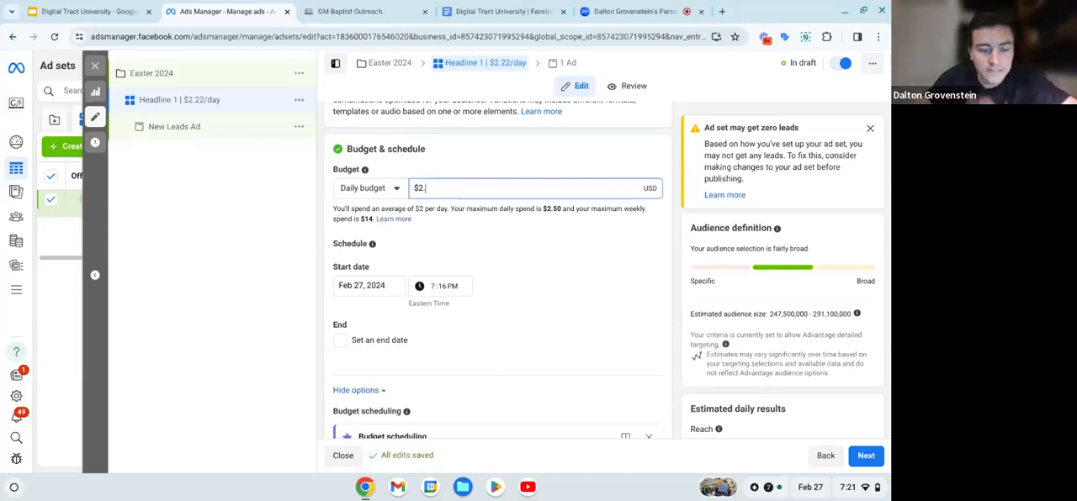
pyautogui.write('22')
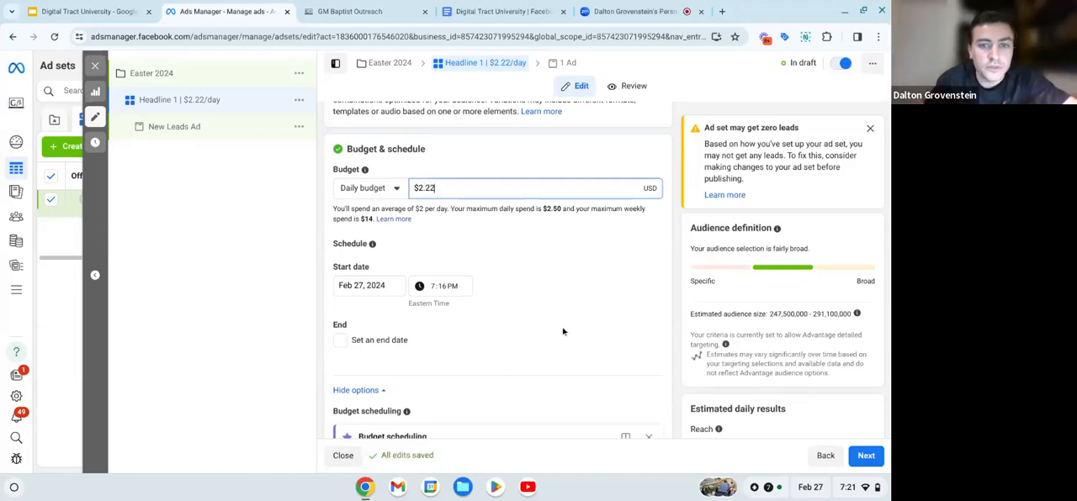
pyautogui.click(523, 241)
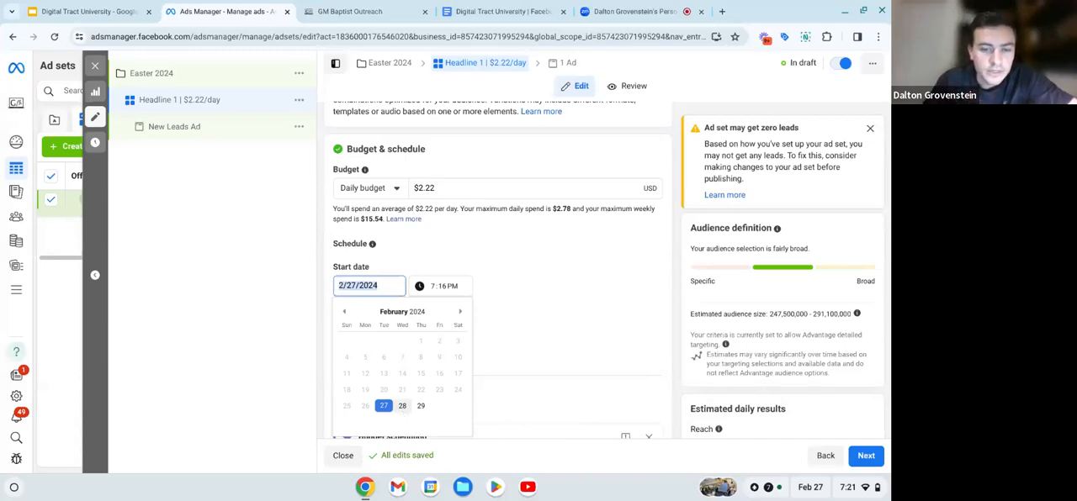
# - Schedule the ad set to start on March 4, 2024 at 5:00 AM
pyautogui.click(459, 315)
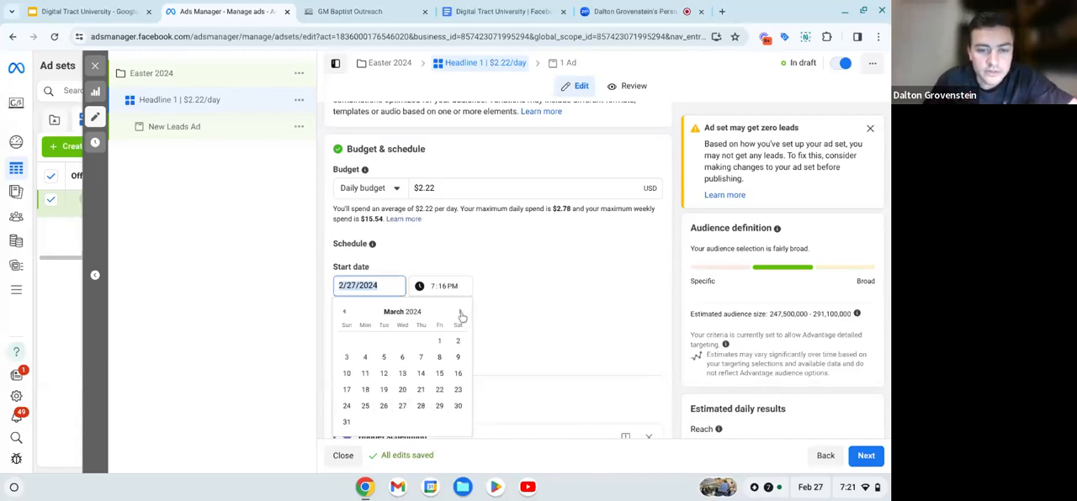
pyautogui.click(365, 358)
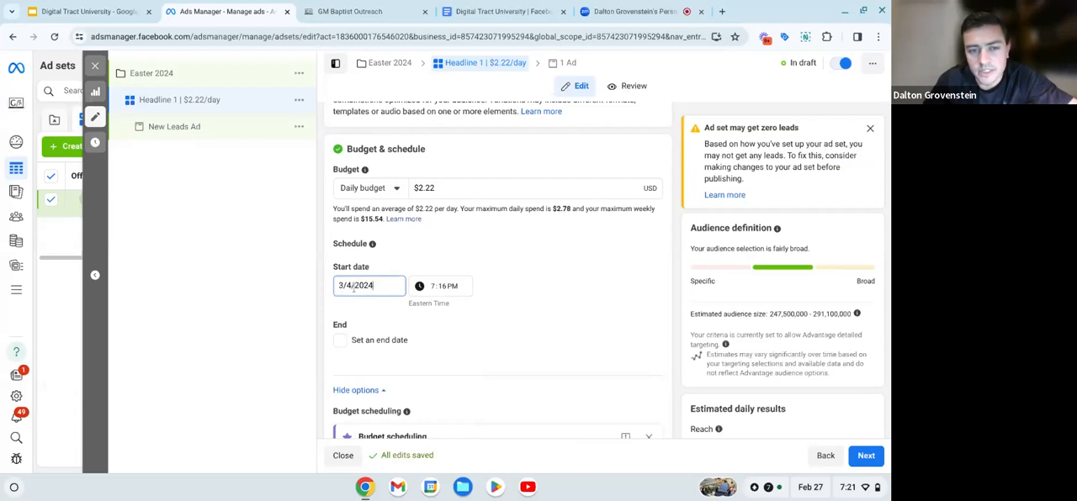
pyautogui.click(430, 287)
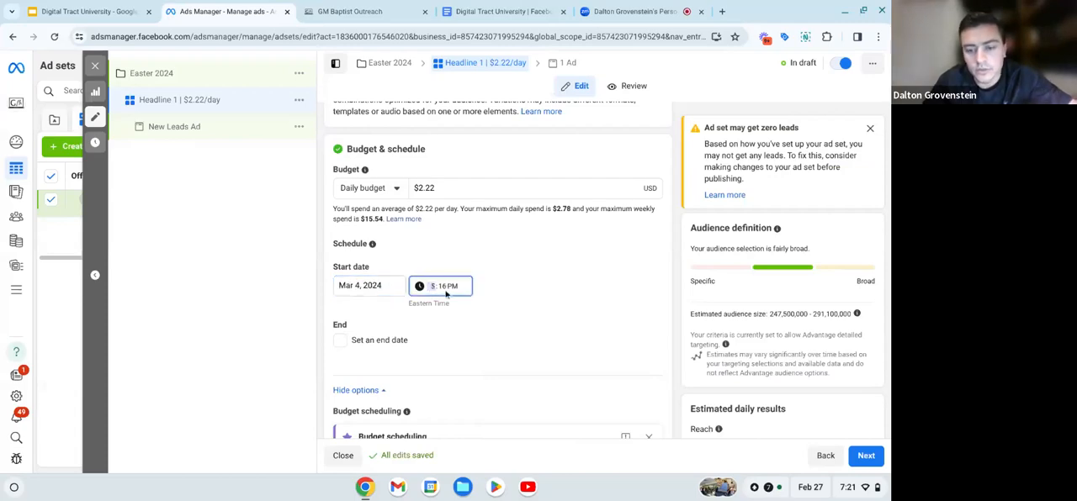
pyautogui.click(445, 291)
pyautogui.write('00')
pyautogui.click(451, 291)
pyautogui.write('a')
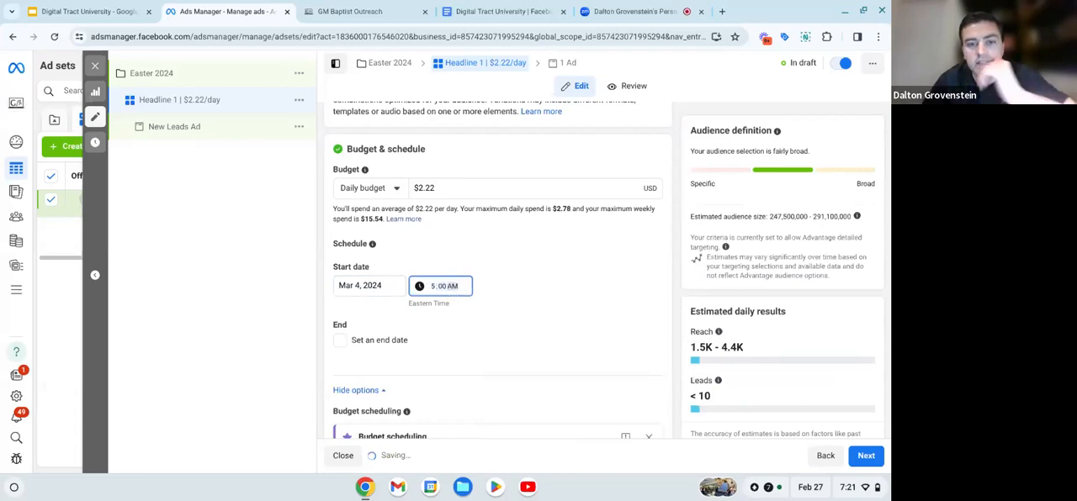
pyautogui.click(486, 270)
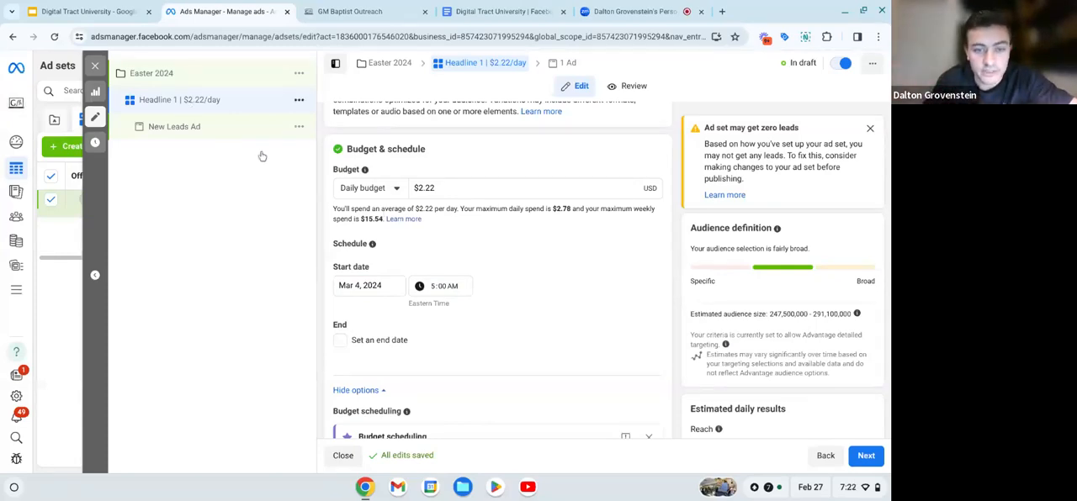
# - Edit the ad set's audience locations and remove United States from the targeted area
pyautogui.scroll(-1, 437, 229)
pyautogui.scroll(-1, 437, 229)
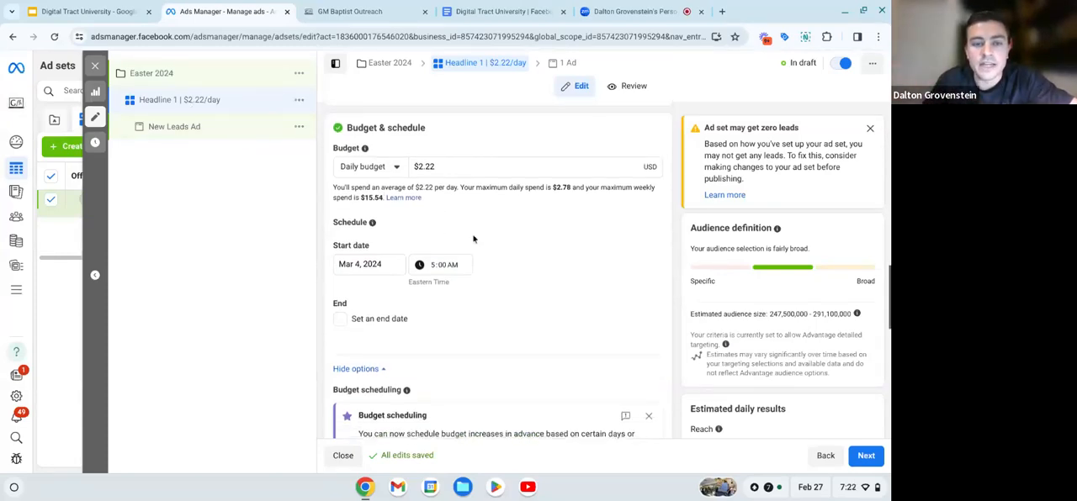
pyautogui.scroll(-2, 447, 267)
pyautogui.scroll(-4, 447, 266)
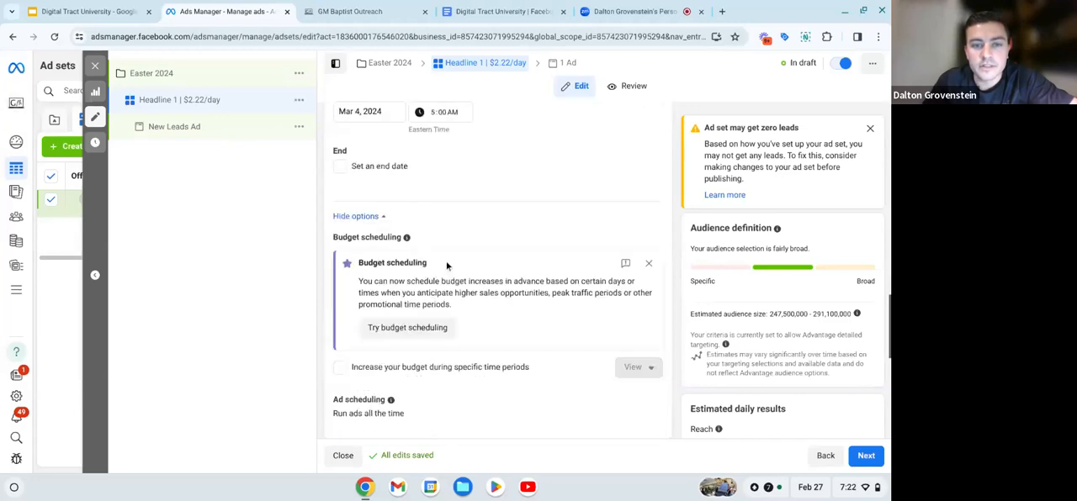
pyautogui.scroll(-1, 447, 266)
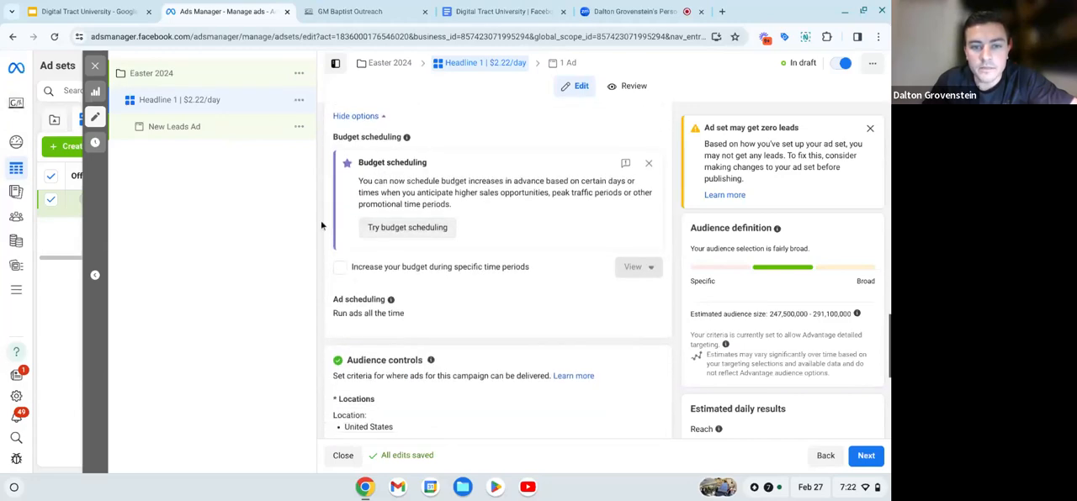
pyautogui.scroll(-4, 436, 299)
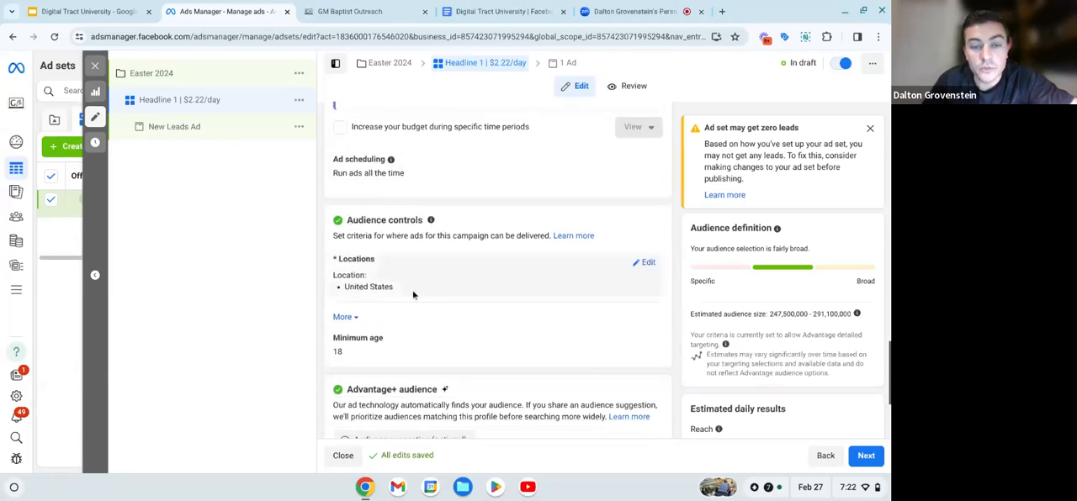
pyautogui.scroll(-1, 449, 246)
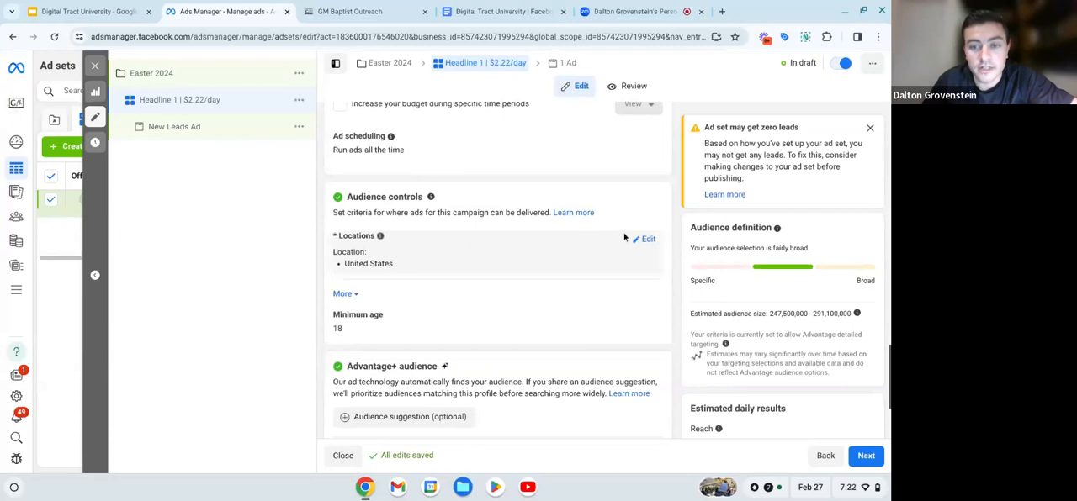
pyautogui.click(647, 240)
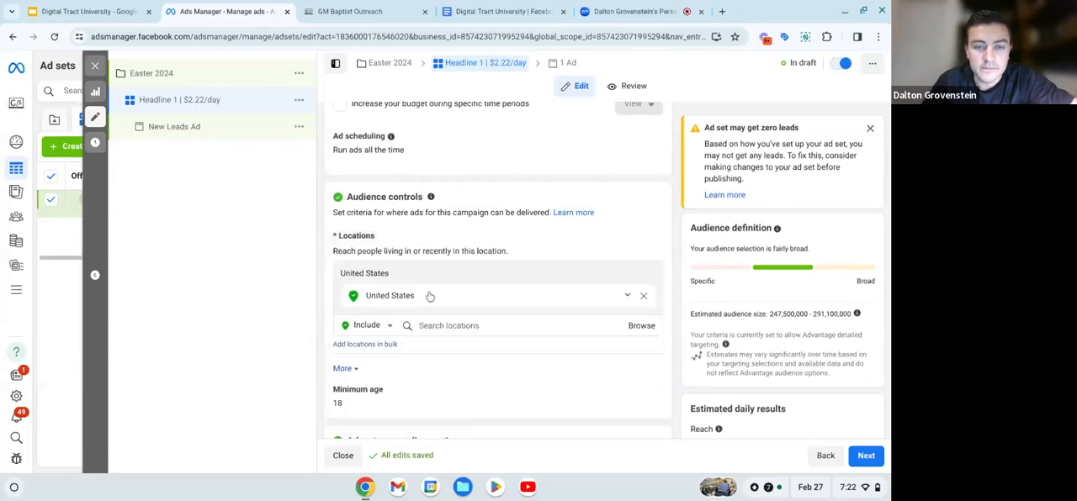
pyautogui.scroll(-1, 595, 263)
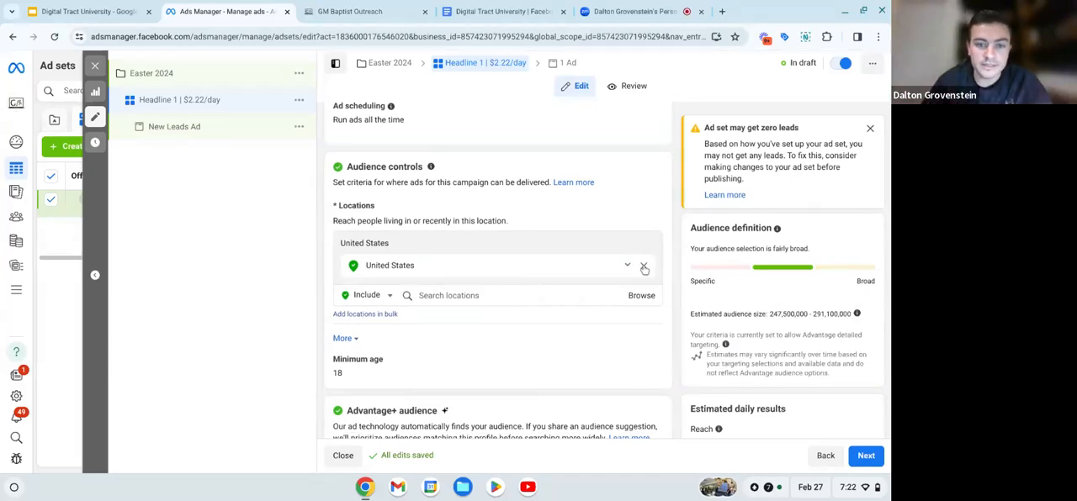
pyautogui.click(644, 265)
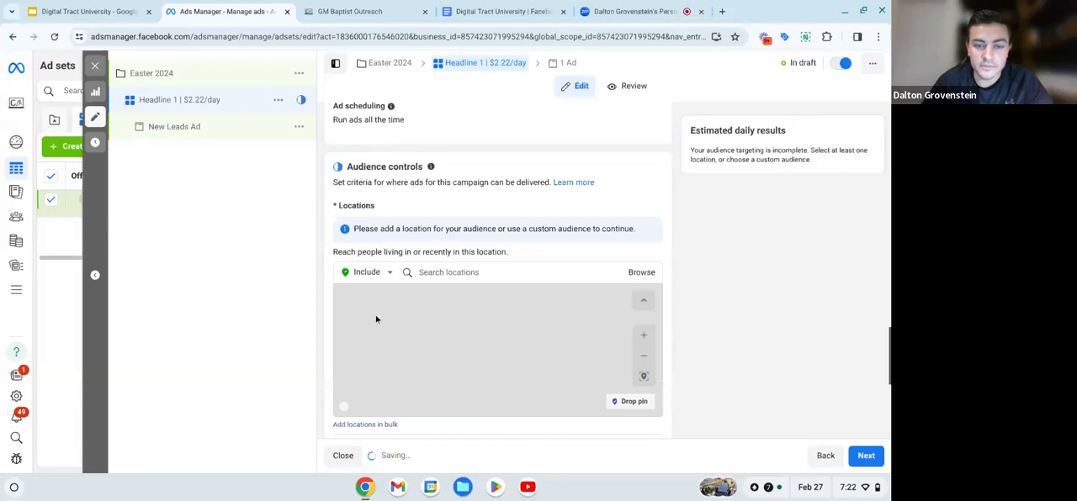
# - Search for the church's street address and add it as an included audience location
pyautogui.scroll(-1, 455, 189)
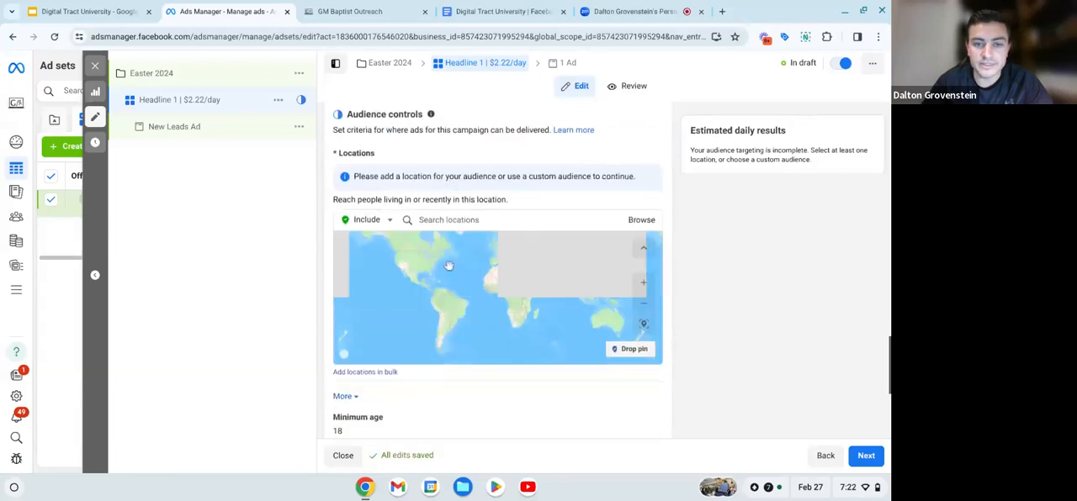
pyautogui.click(444, 220)
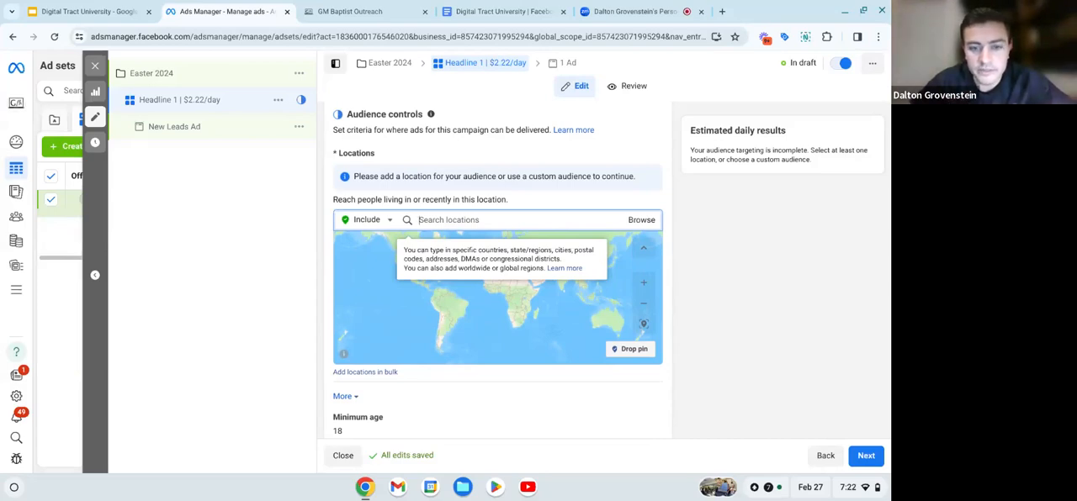
pyautogui.write('100')
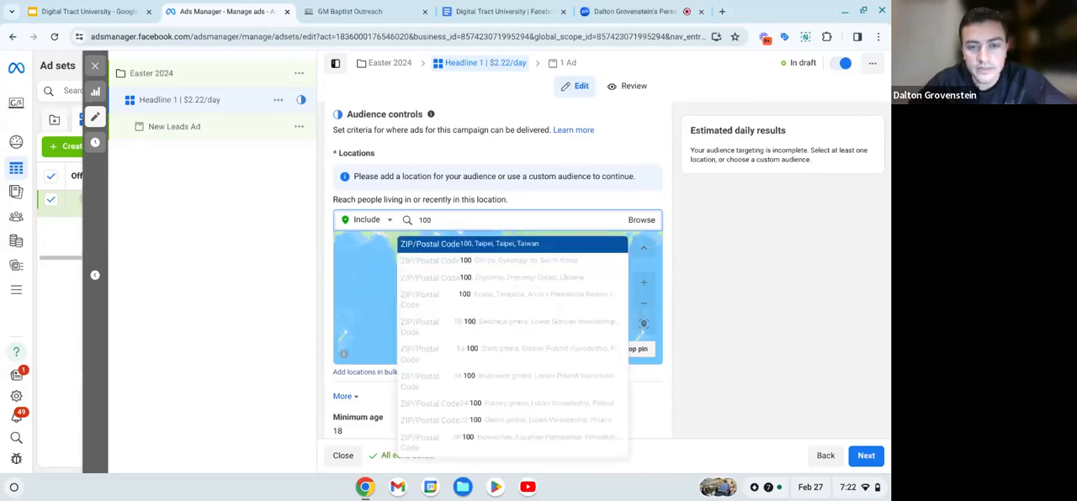
pyautogui.write('83')
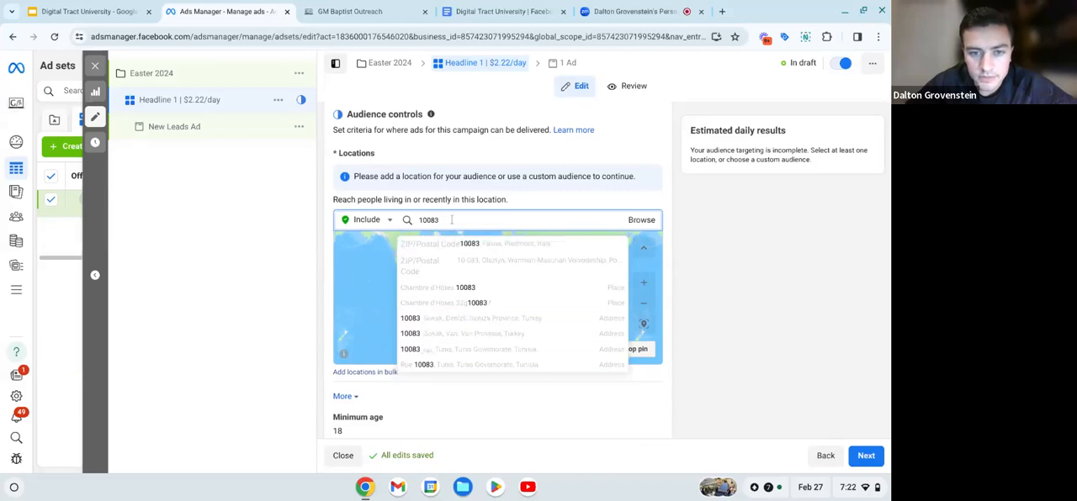
pyautogui.press('Down')
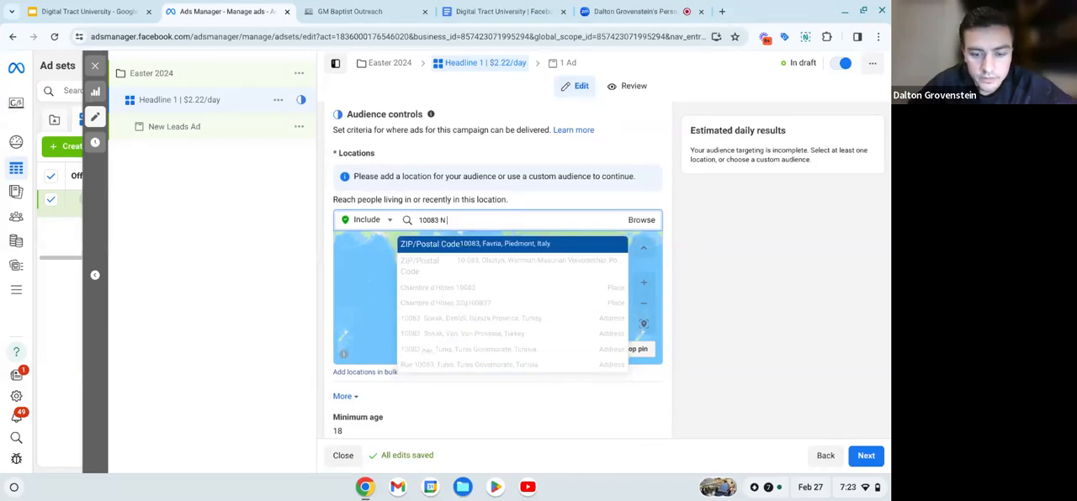
pyautogui.write('Main')
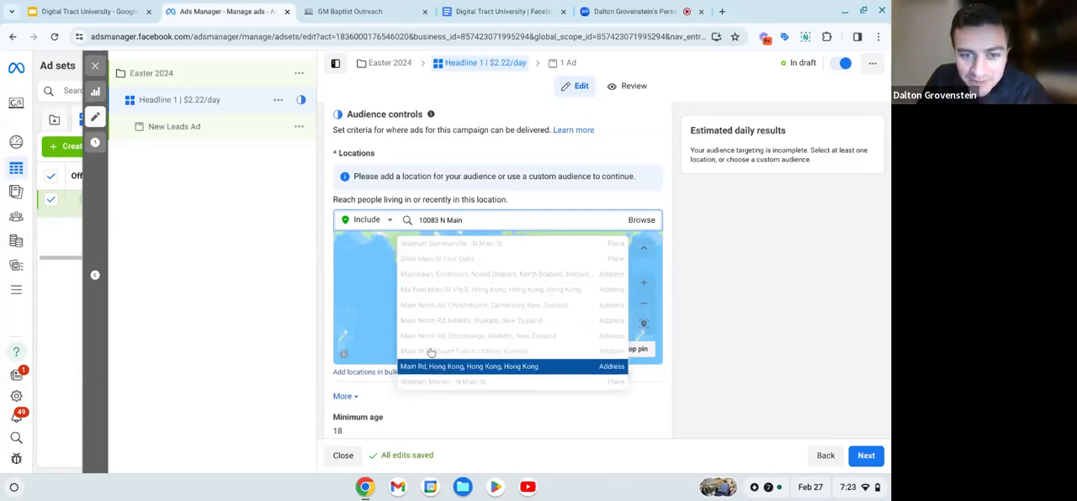
pyautogui.write('st')
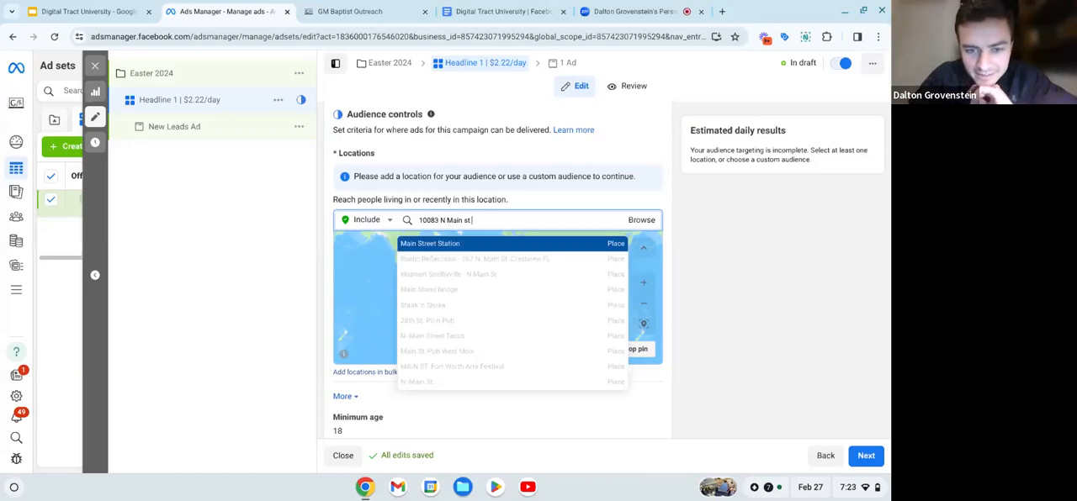
pyautogui.write(' Nahunta')
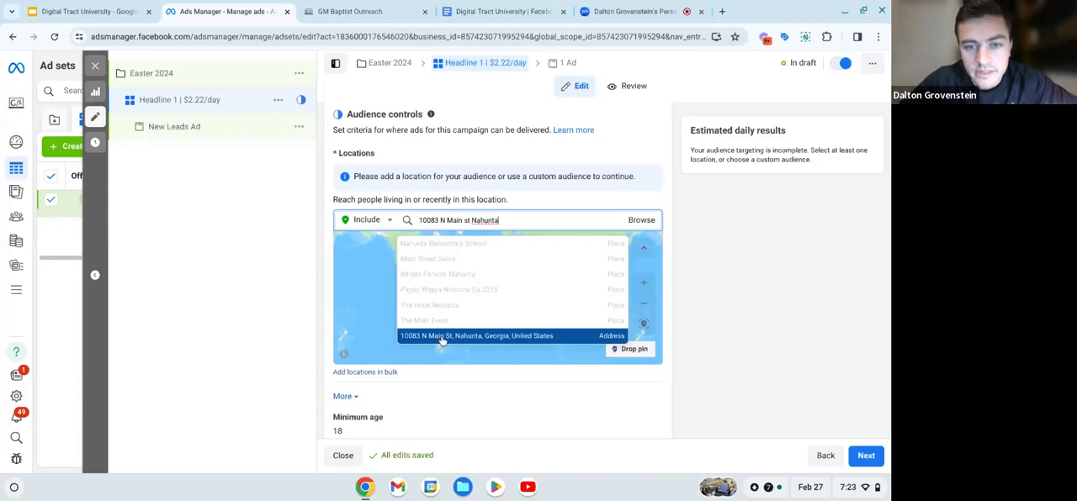
pyautogui.click(442, 336)
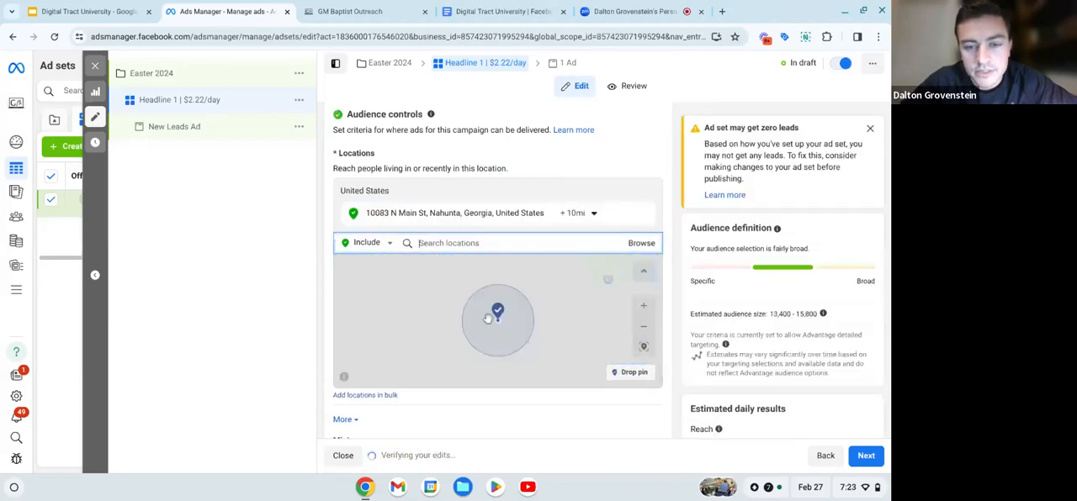
# - Examine the area covered around the included address and the estimated audience size
pyautogui.scroll(10, 493, 316)
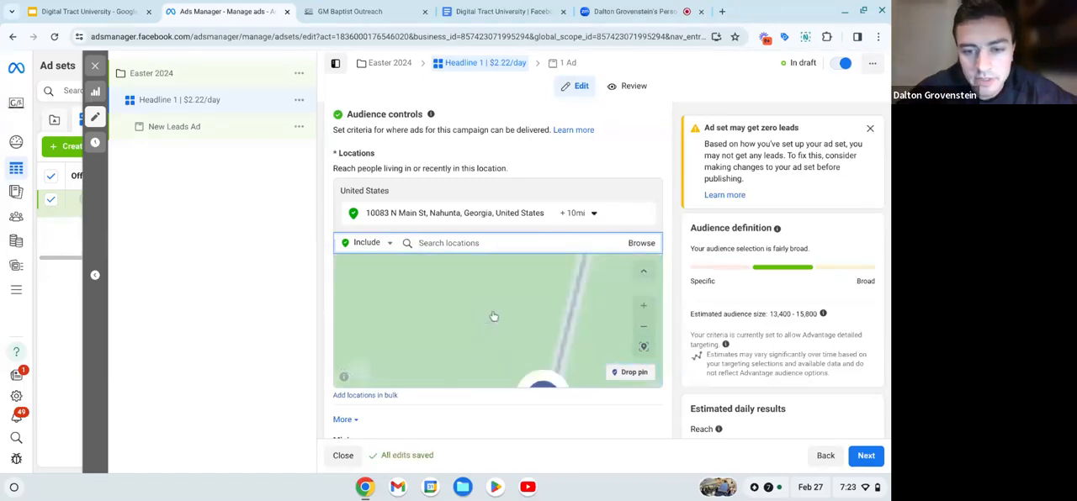
pyautogui.scroll(-5, 493, 316)
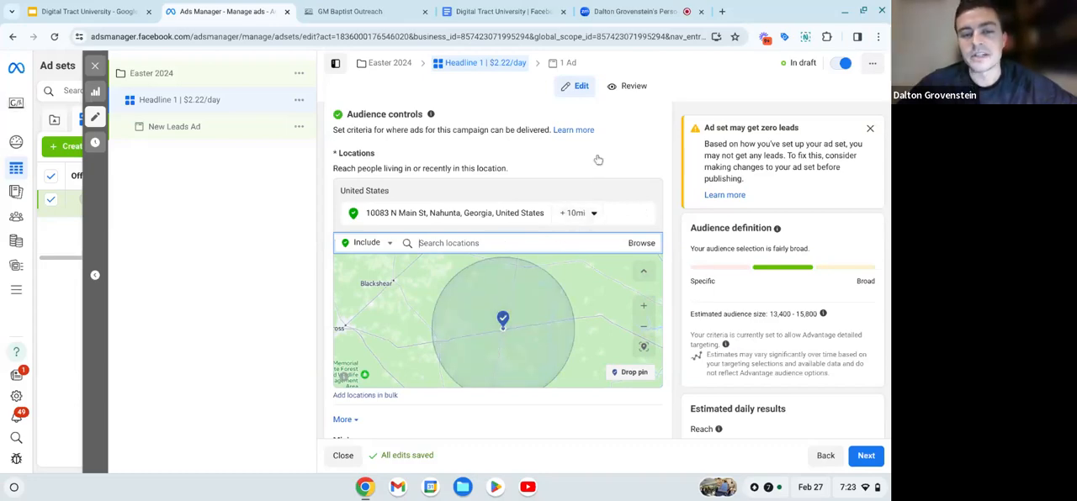
pyautogui.scroll(-1, 589, 213)
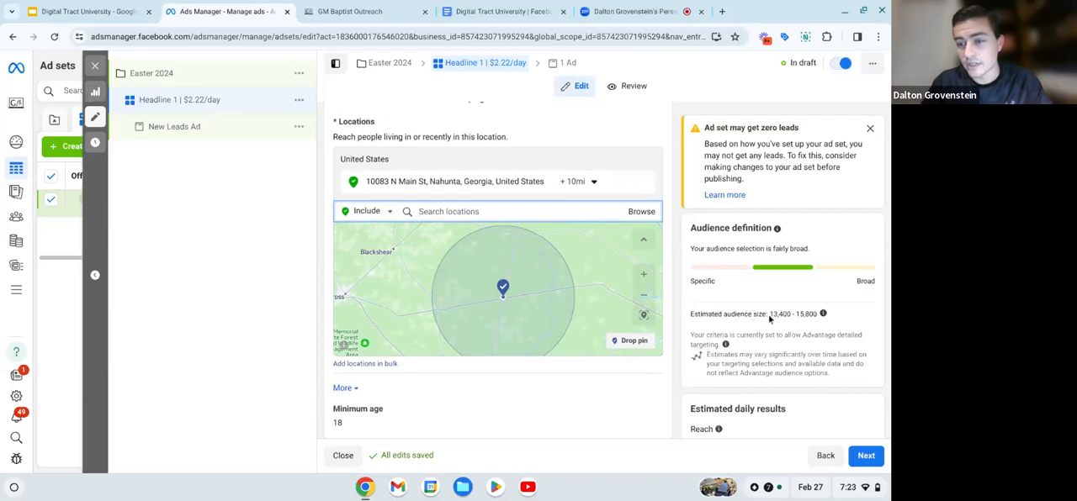
pyautogui.moveTo(770, 314); pyautogui.dragTo(816, 313)
pyautogui.click(799, 315)
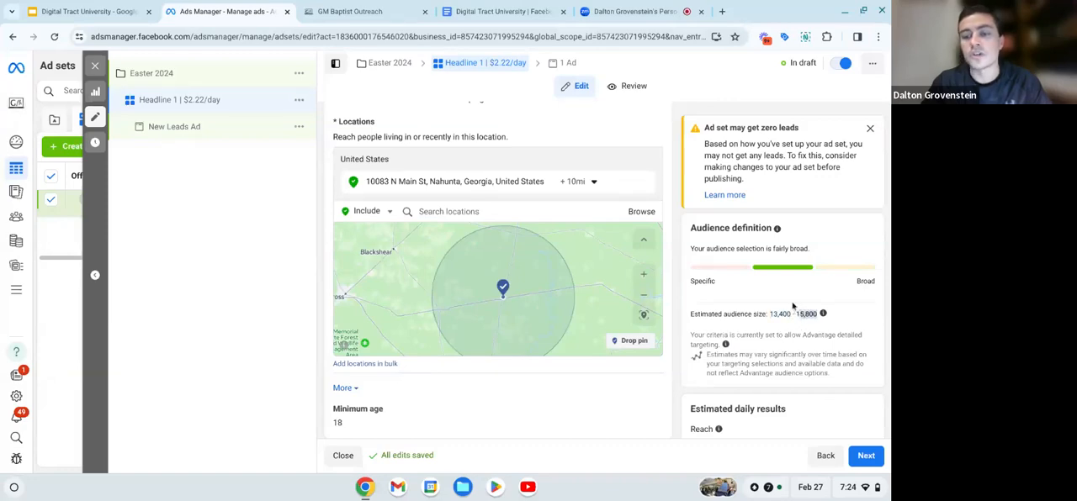
pyautogui.click(792, 306)
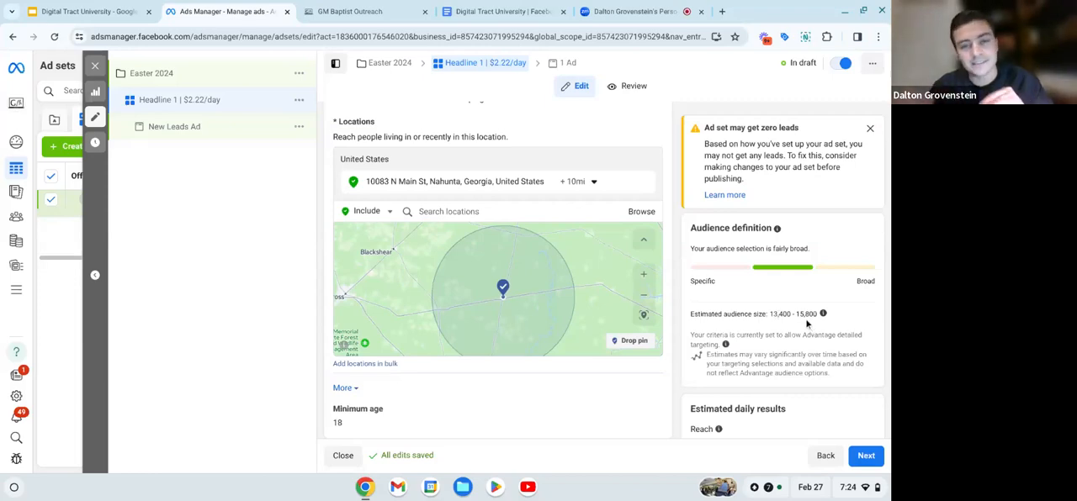
# - Try targeting radii of 30, 20 and 25 miles around the included address, comparing the estimated audience sizes
pyautogui.click(578, 181)
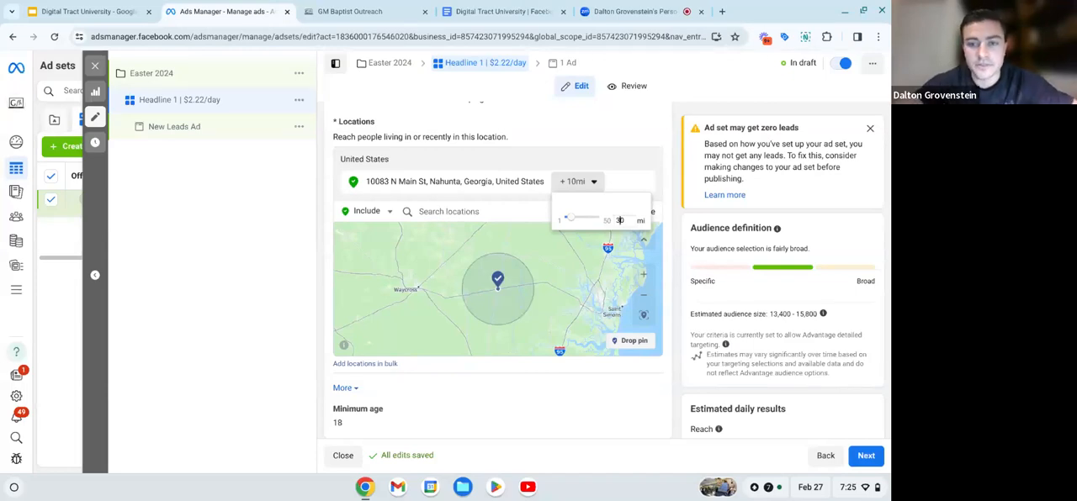
pyautogui.press('Return')
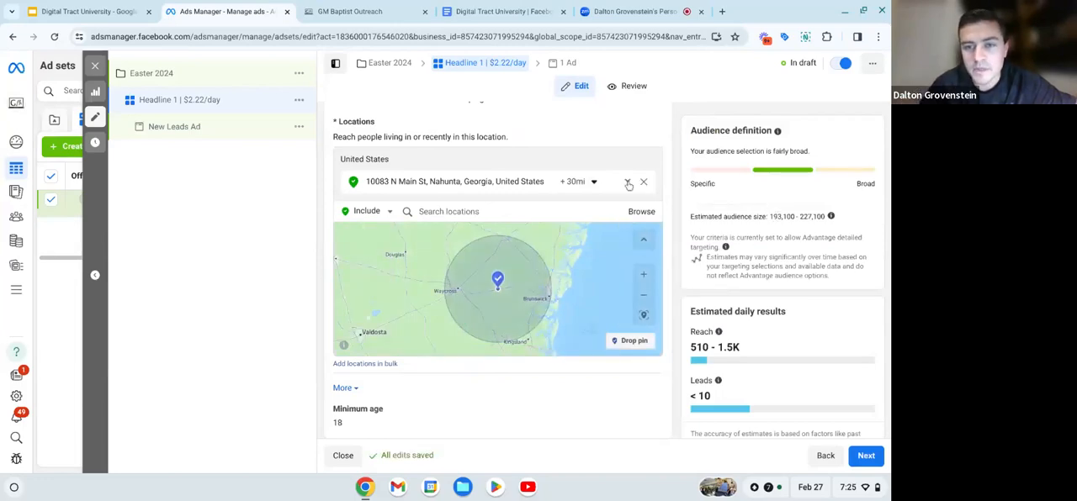
pyautogui.click(574, 181)
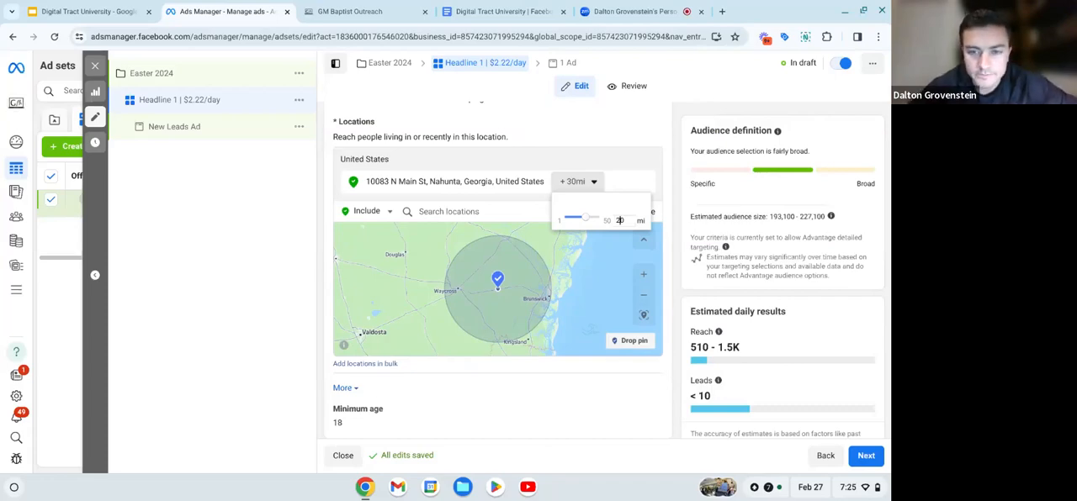
pyautogui.press('Return')
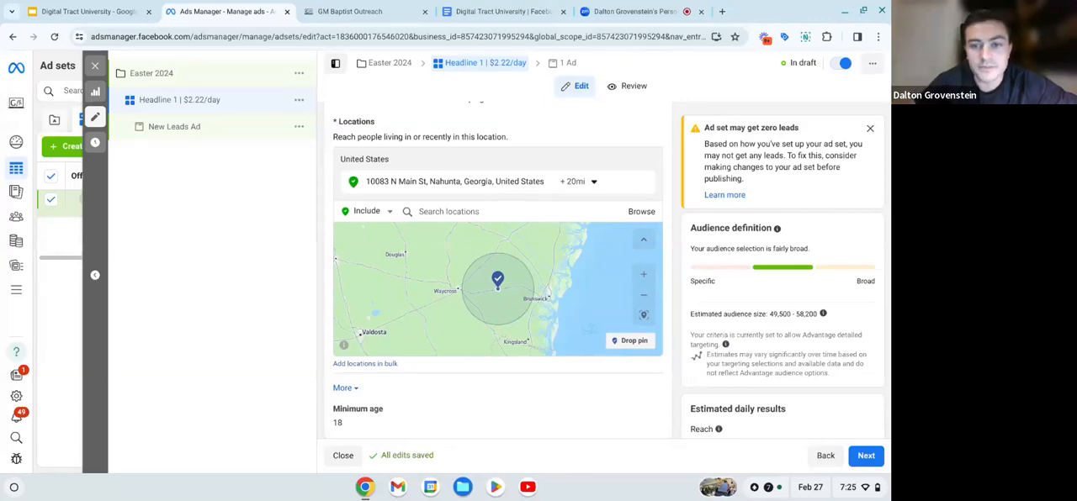
pyautogui.click(574, 182)
pyautogui.click(623, 221)
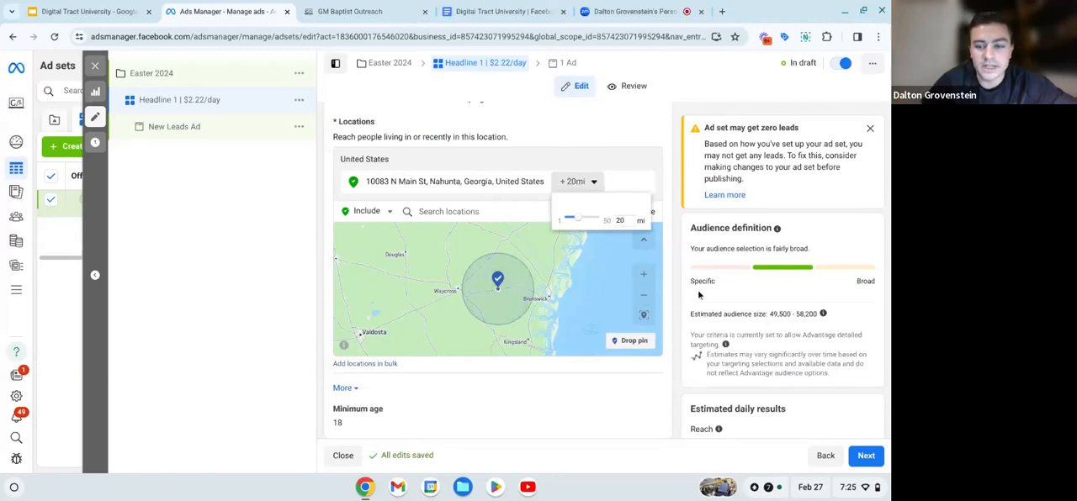
pyautogui.press('BackSpace')
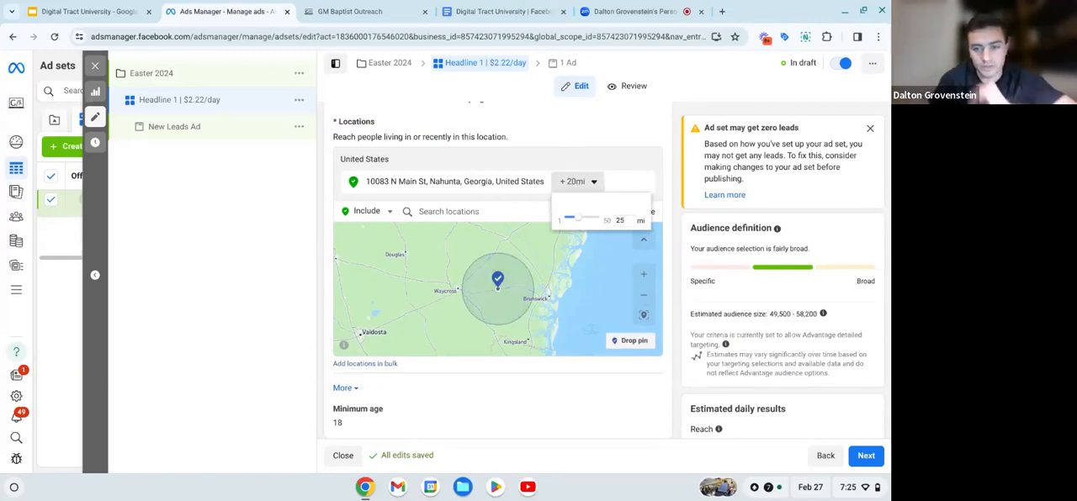
pyautogui.press('Return')
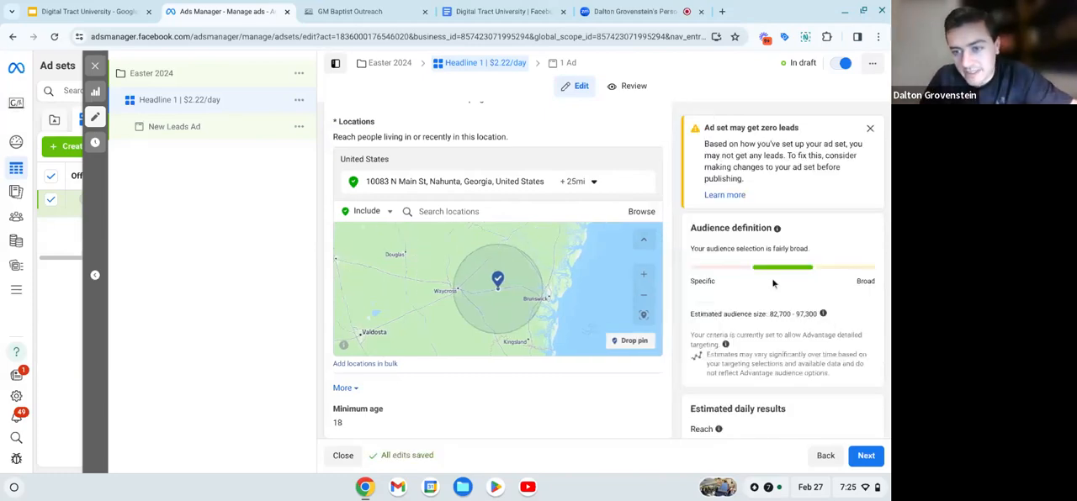
# - Set the included address's targeting radius to 26 miles and check which towns it covers on the map
pyautogui.click(574, 181)
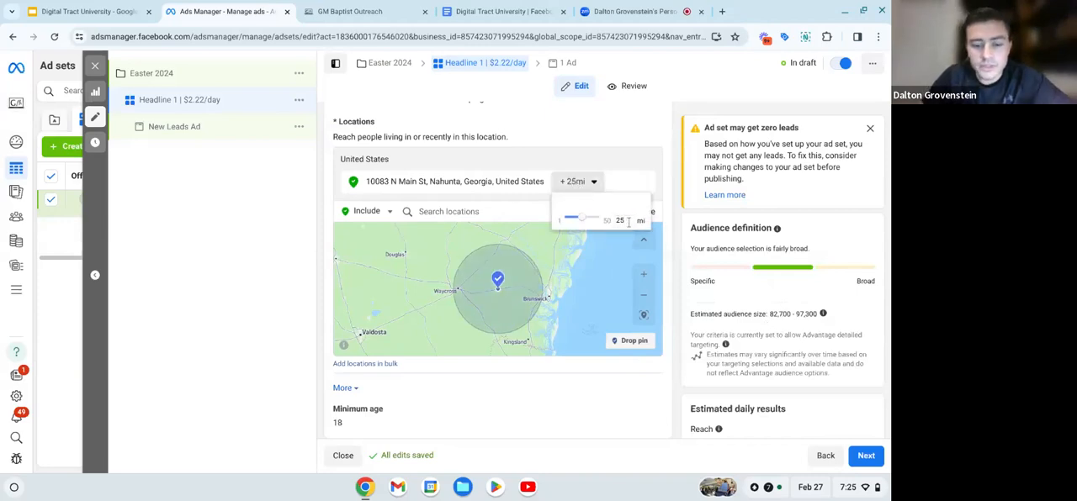
pyautogui.write('0')
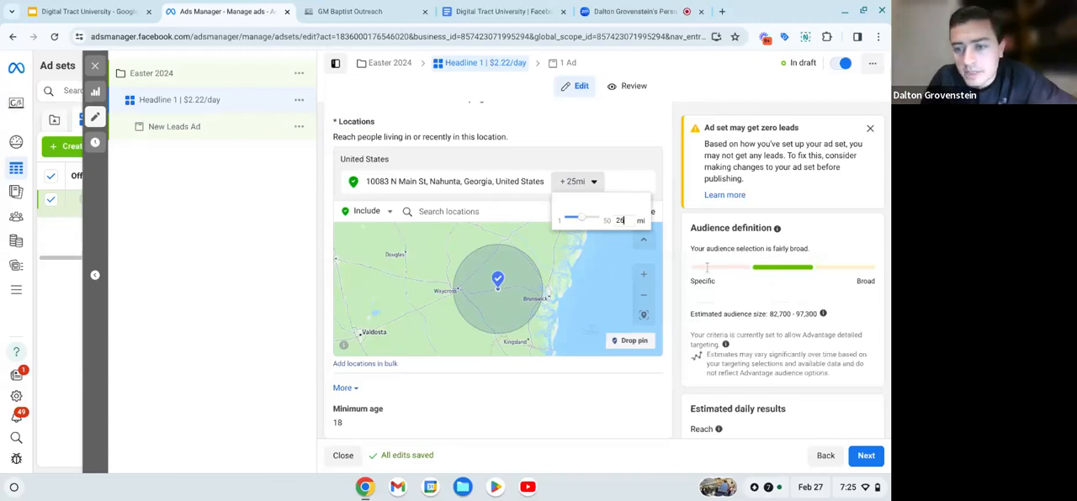
pyautogui.press('Return')
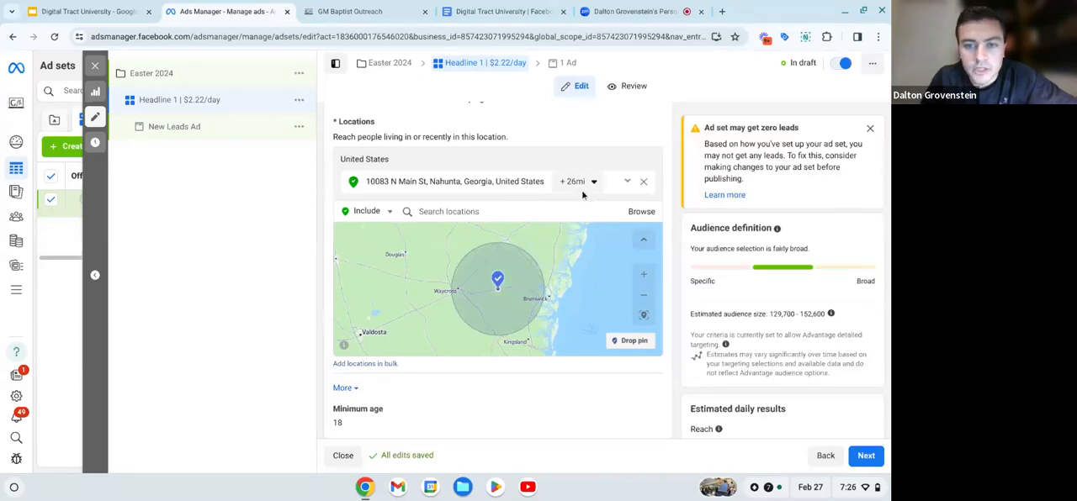
pyautogui.scroll(-1, 591, 271)
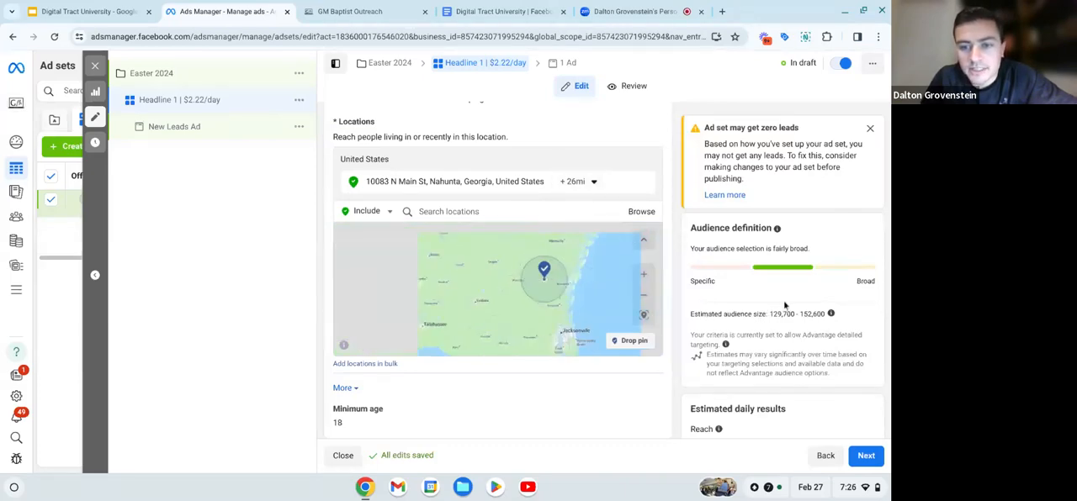
pyautogui.click(645, 298)
pyautogui.click(644, 281)
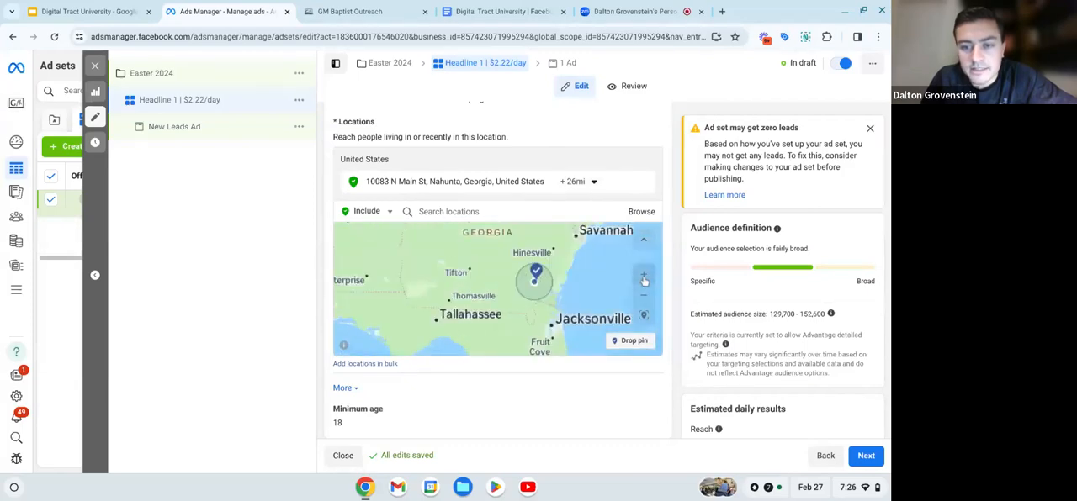
pyautogui.click(645, 280)
pyautogui.click(645, 280)
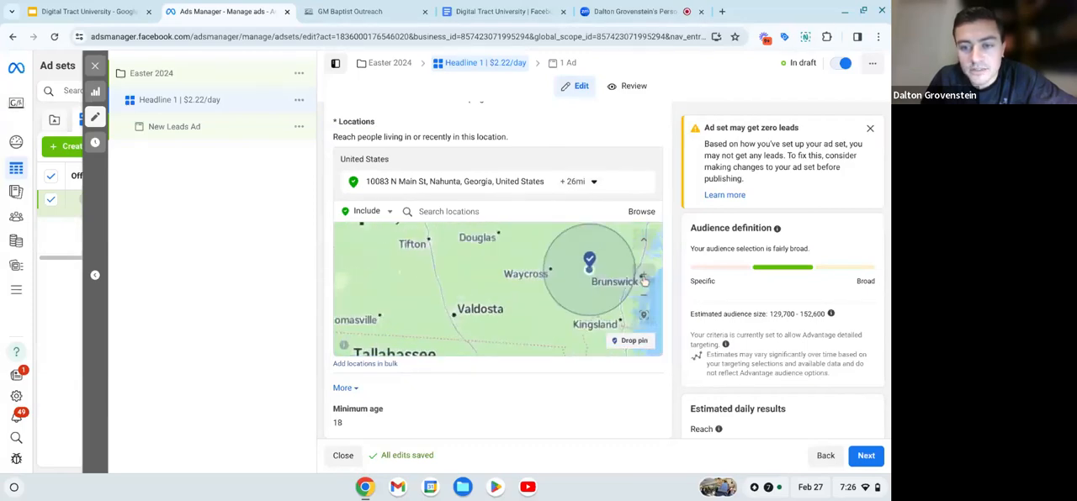
# - Try adding a dropped pin on the coast near Brunswick as a second included location, and remove it again
pyautogui.click(645, 280)
pyautogui.scroll(-1, 597, 304)
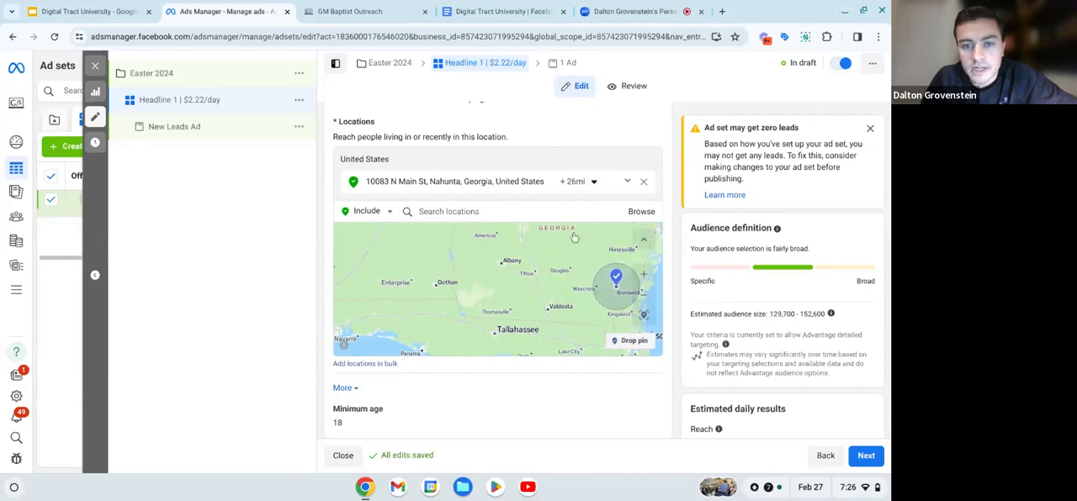
pyautogui.click(645, 273)
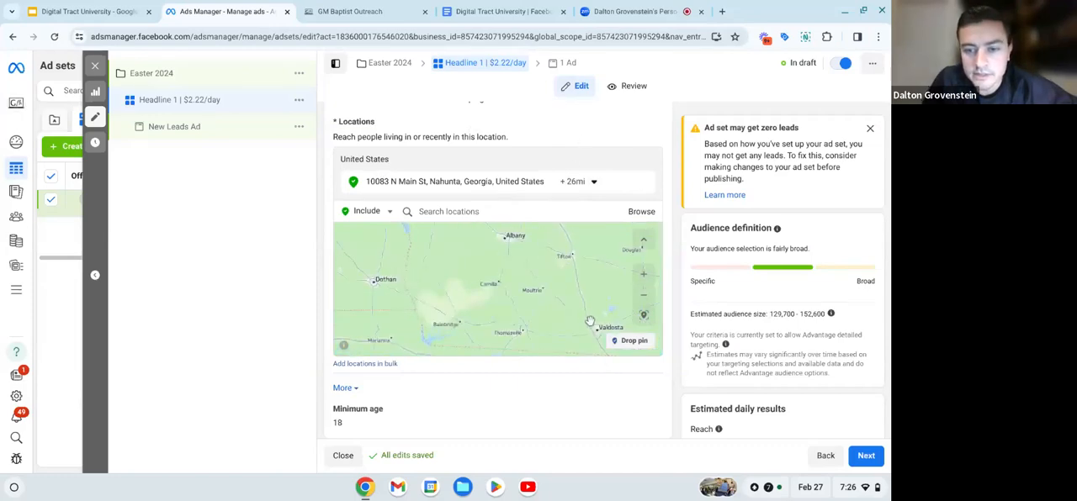
pyautogui.moveTo(590, 322); pyautogui.dragTo(363, 282)
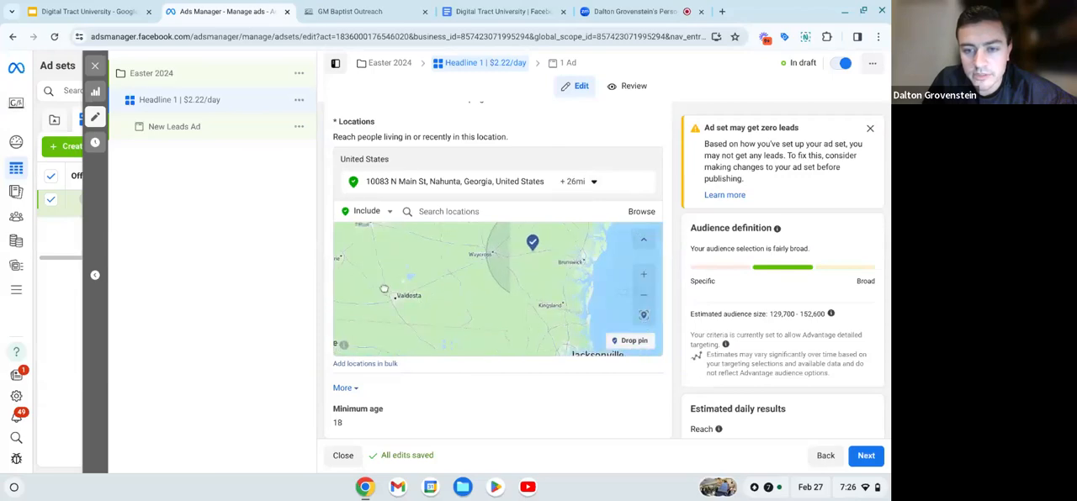
pyautogui.click(644, 280)
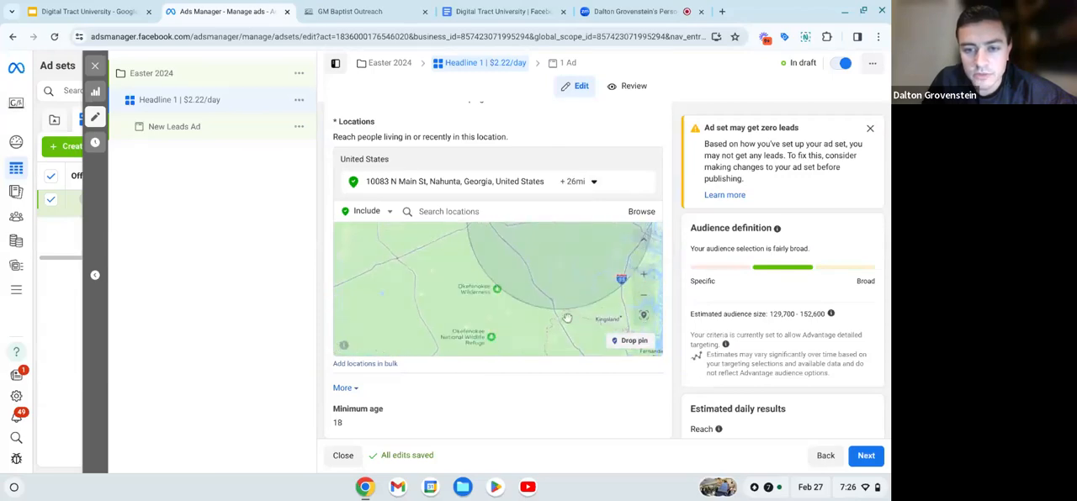
pyautogui.moveTo(564, 317); pyautogui.dragTo(510, 350)
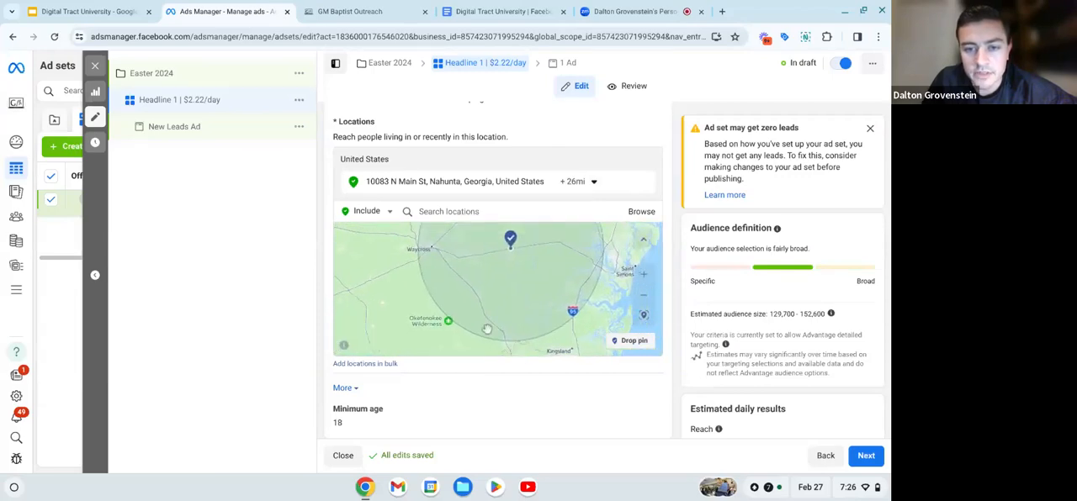
pyautogui.click(634, 342)
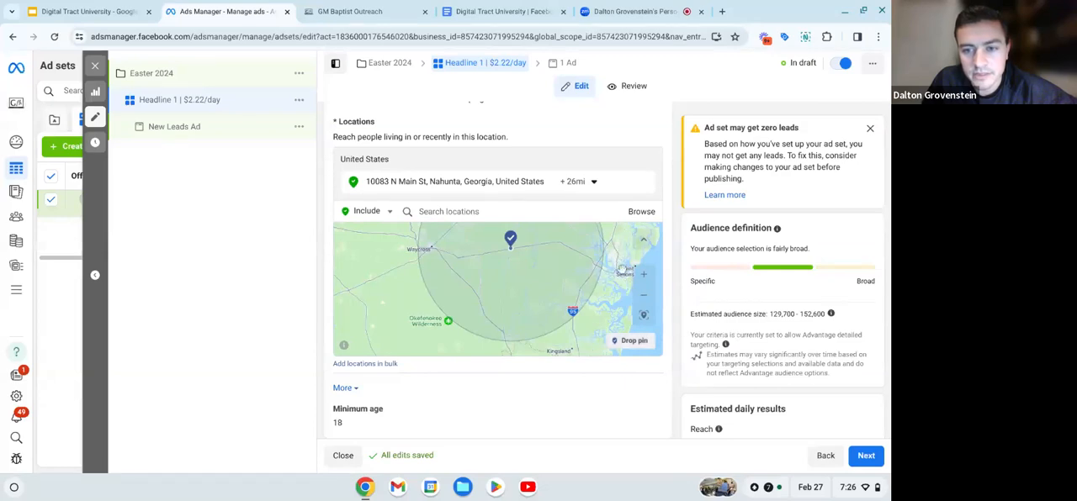
pyautogui.click(618, 269)
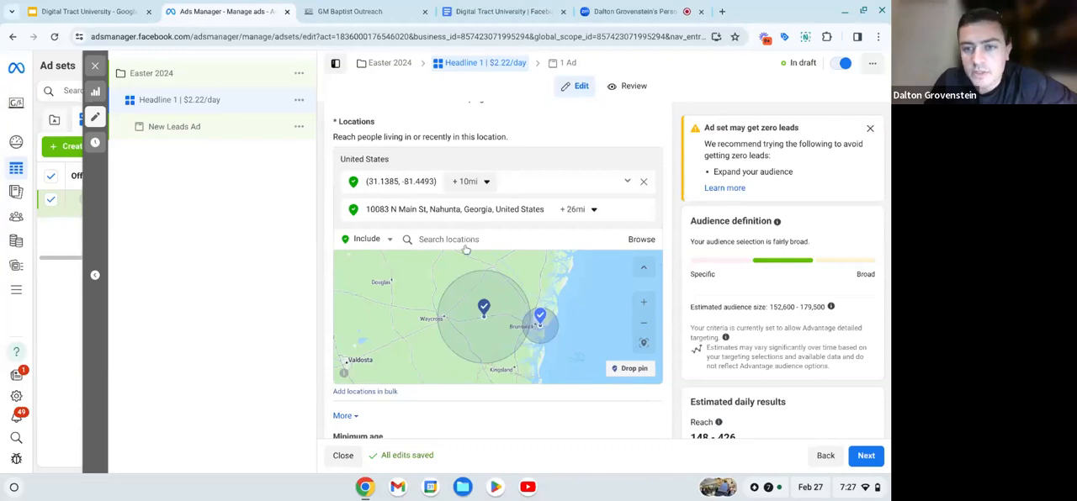
pyautogui.click(644, 183)
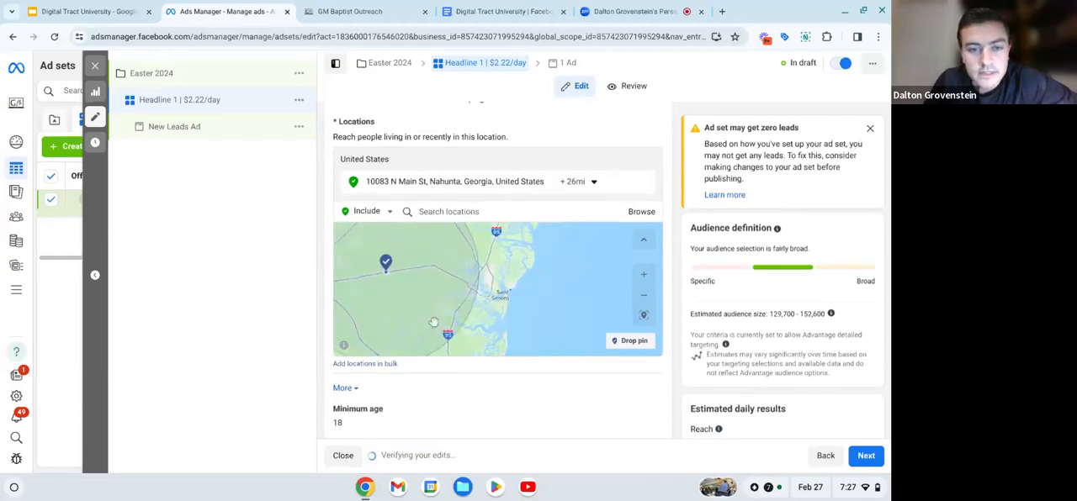
pyautogui.moveTo(491, 308); pyautogui.dragTo(545, 312)
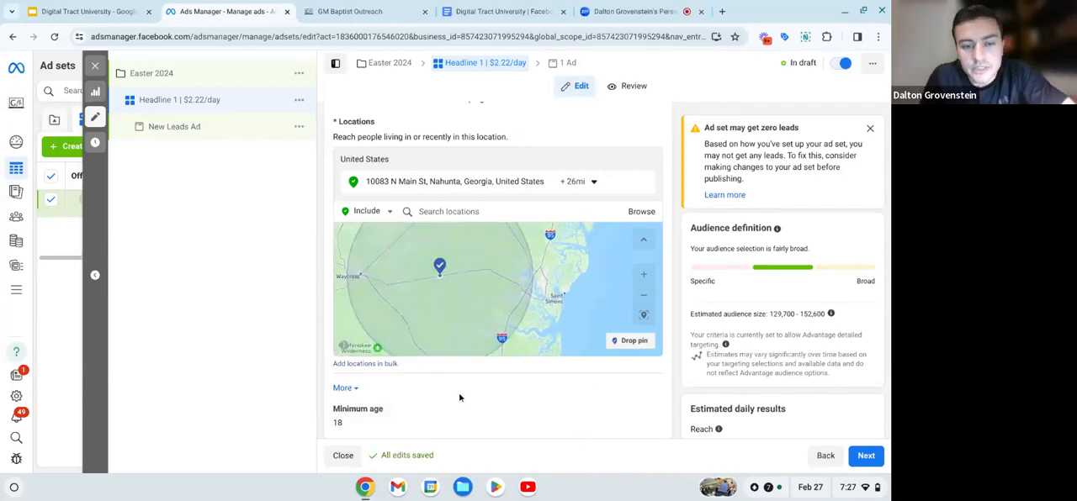
# - Set the minimum age in the audience controls to 21
pyautogui.scroll(-2, 459, 395)
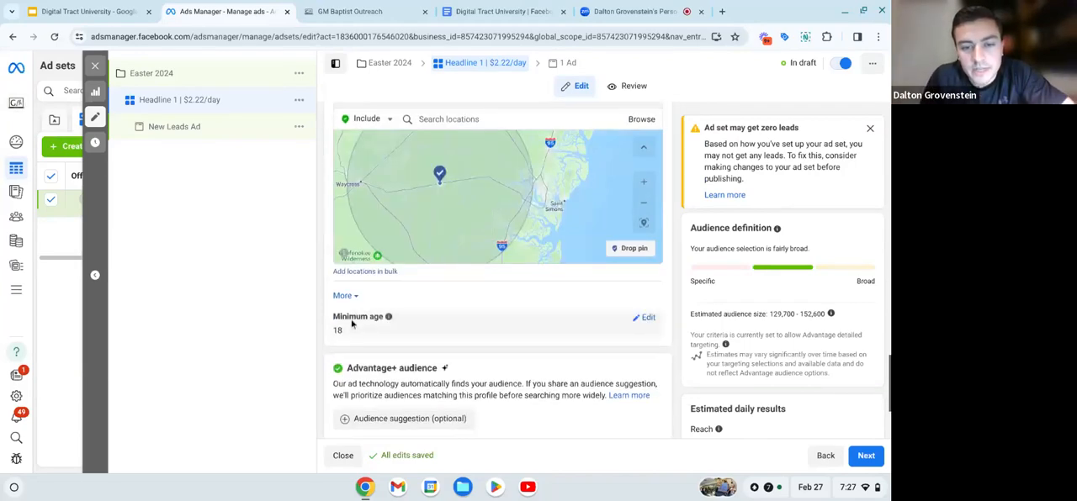
pyautogui.click(650, 322)
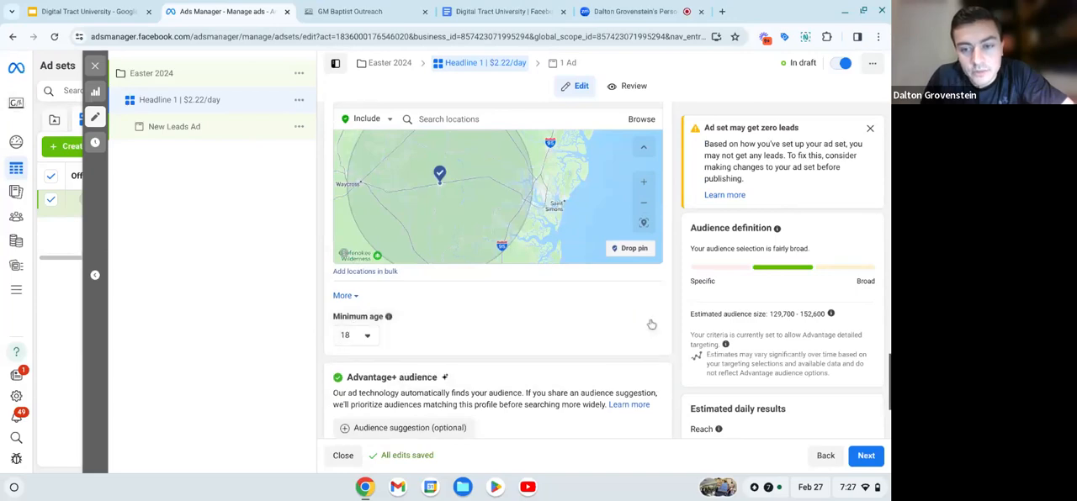
pyautogui.click(364, 336)
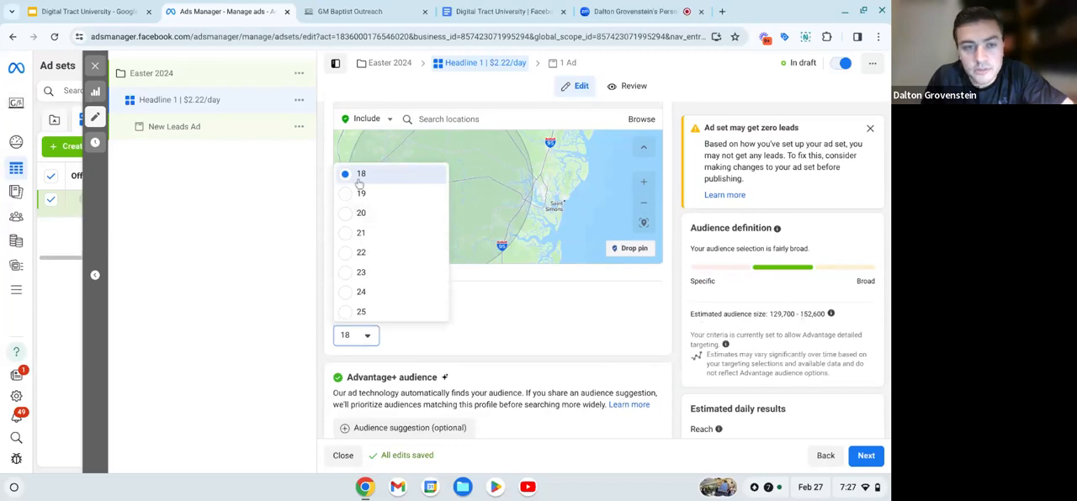
pyautogui.click(346, 237)
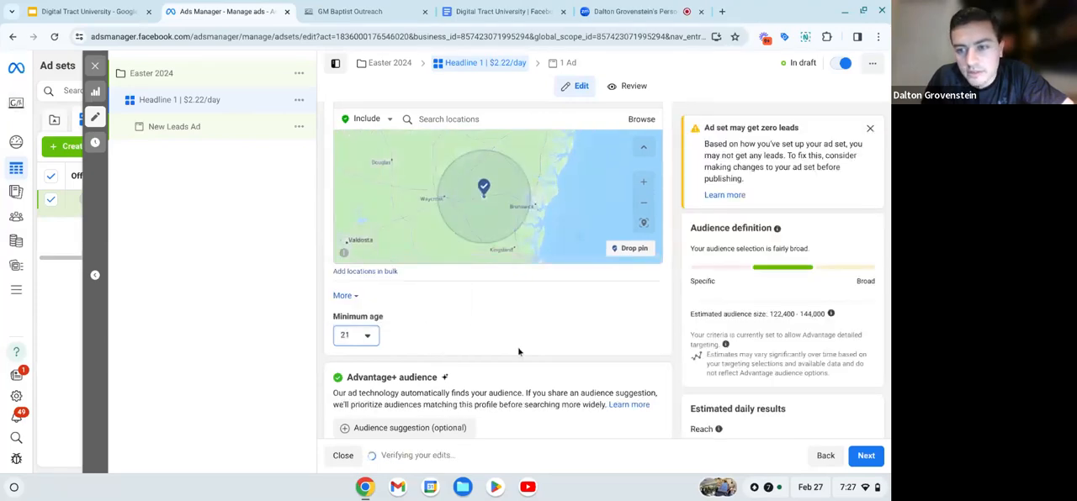
# - Review the ad set's conversion, budget, schedule, location, age and placement settings along with its estimated daily results
pyautogui.scroll(1, 519, 352)
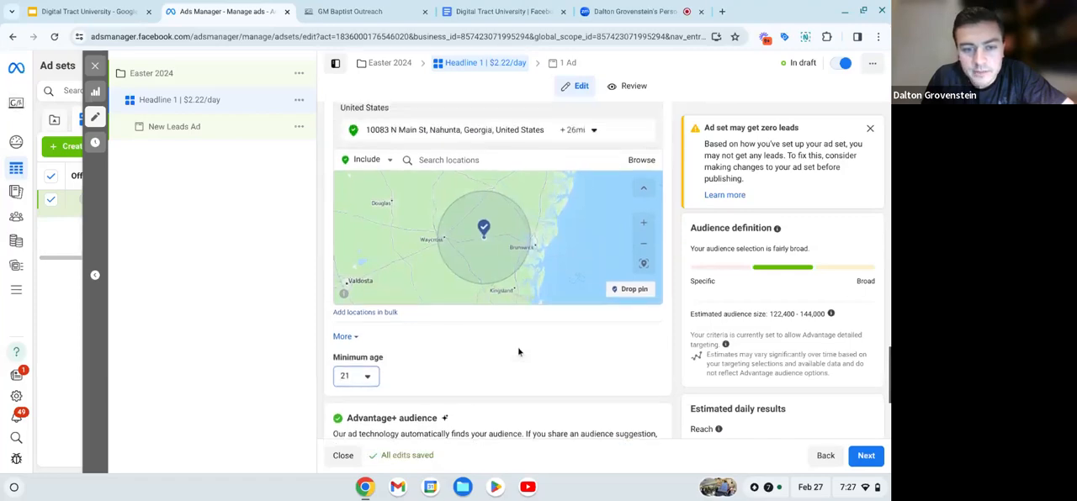
pyautogui.scroll(-1, 519, 352)
pyautogui.scroll(-3, 471, 260)
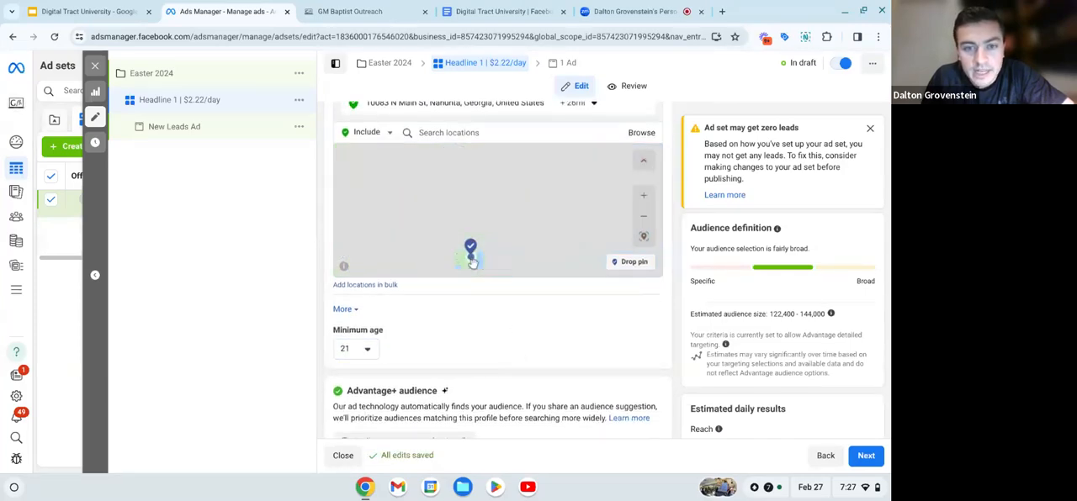
pyautogui.scroll(3, 474, 263)
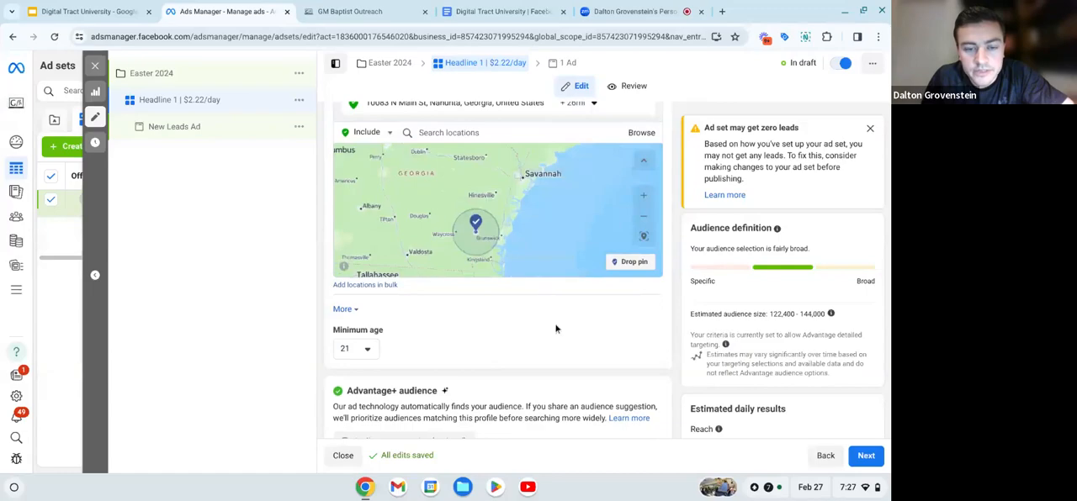
pyautogui.scroll(-1, 538, 354)
pyautogui.scroll(10, 538, 355)
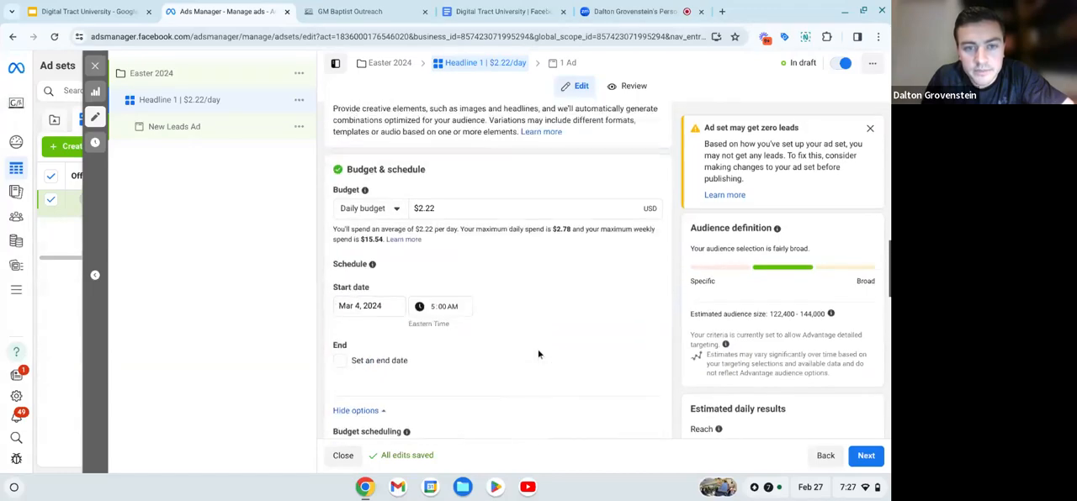
pyautogui.scroll(-3, 539, 355)
pyautogui.scroll(-8, 549, 263)
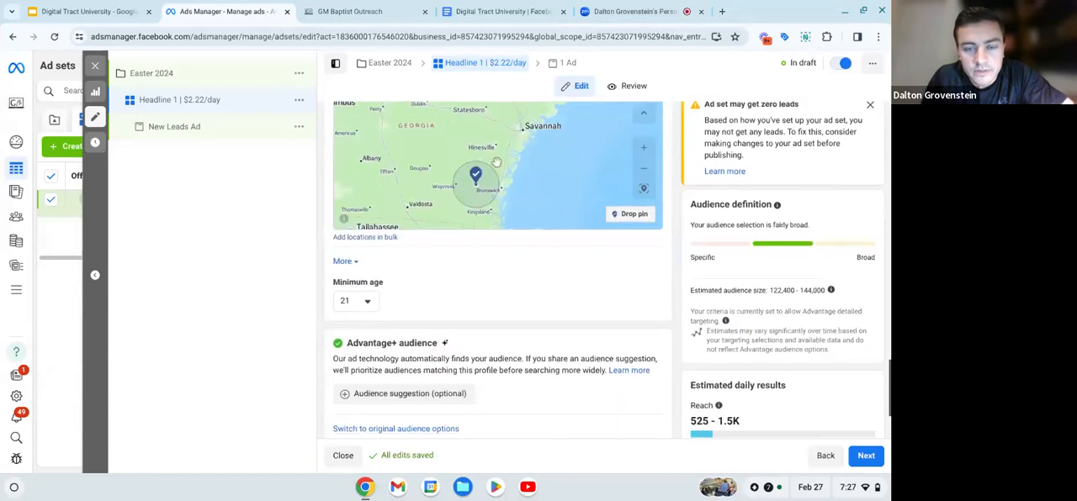
pyautogui.scroll(-3, 548, 262)
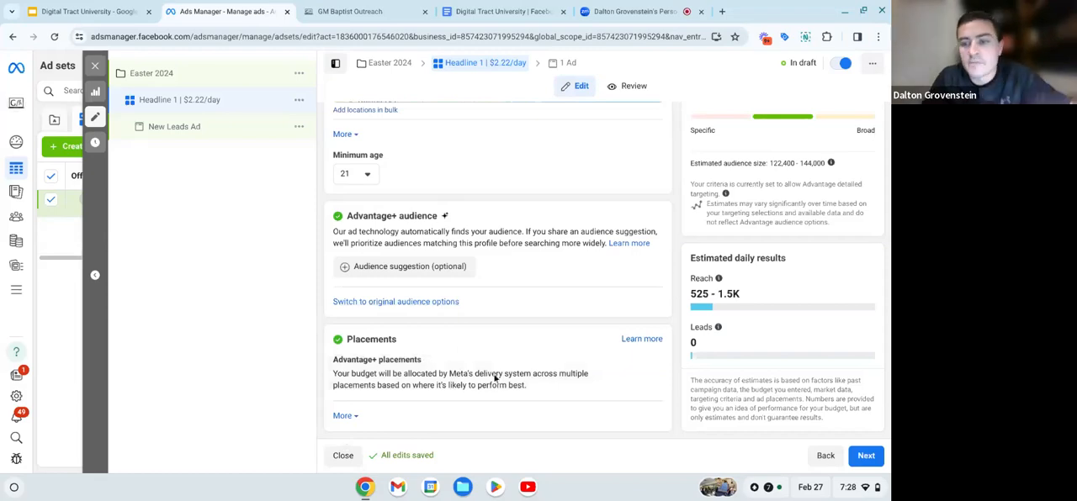
pyautogui.scroll(10, 443, 397)
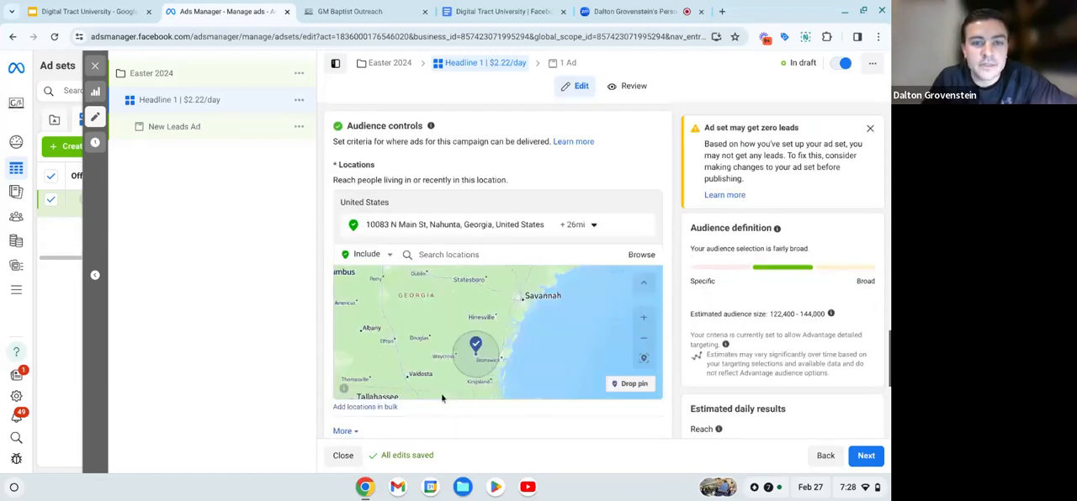
pyautogui.scroll(8, 443, 397)
pyautogui.scroll(-15, 443, 397)
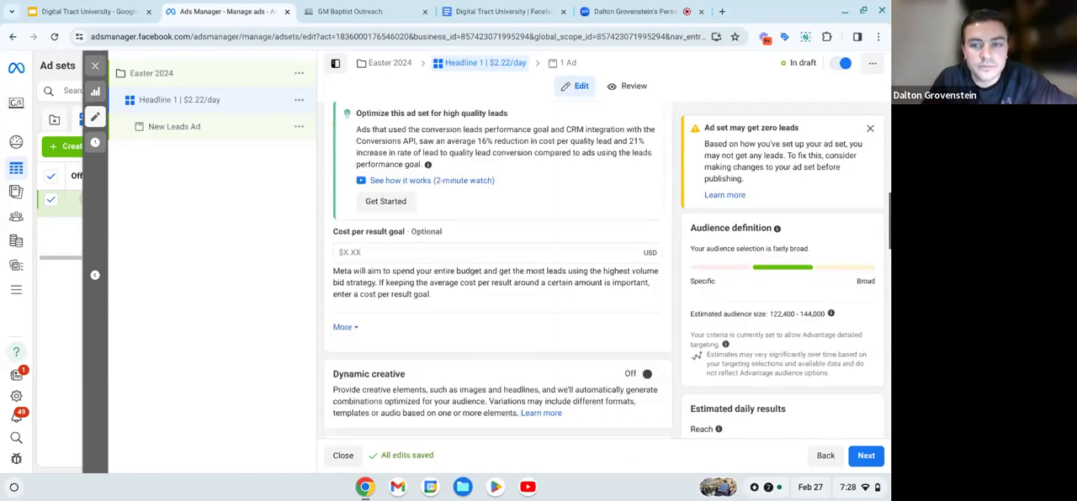
pyautogui.scroll(-8, 496, 336)
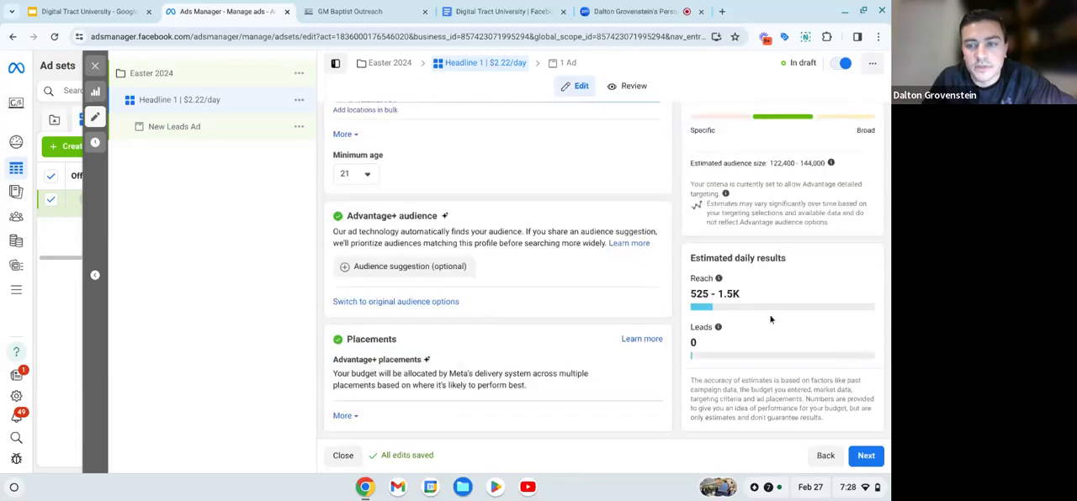
pyautogui.scroll(1, 770, 319)
pyautogui.scroll(12, 572, 294)
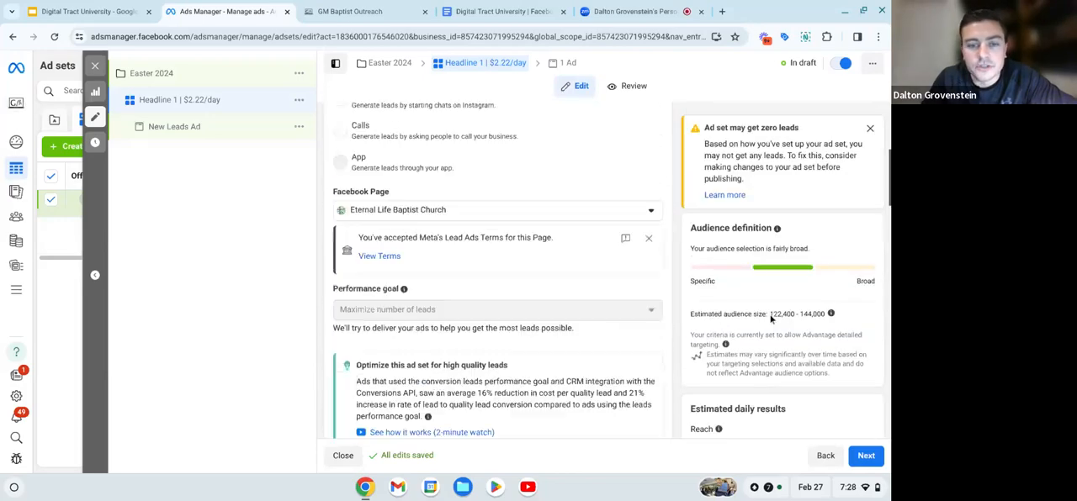
pyautogui.scroll(-12, 564, 197)
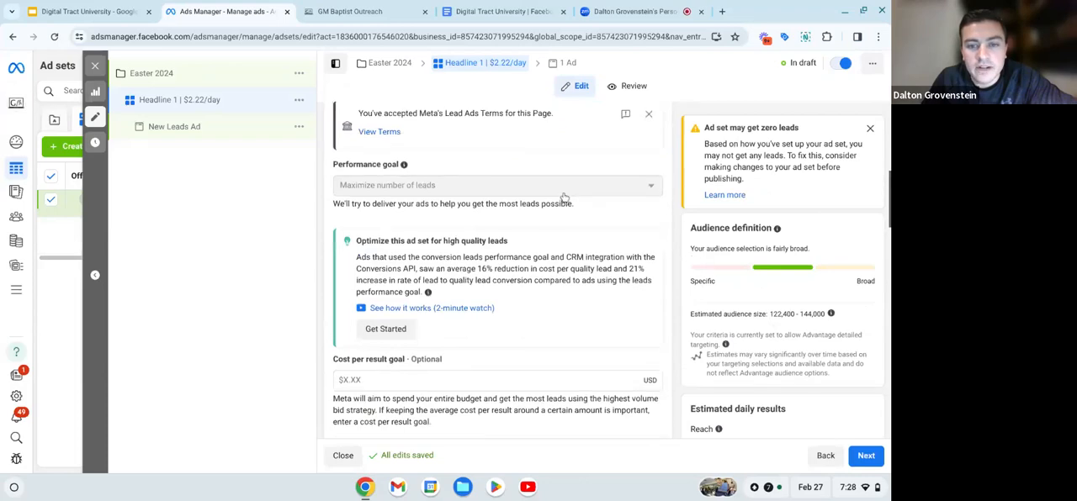
pyautogui.scroll(-3, 607, 323)
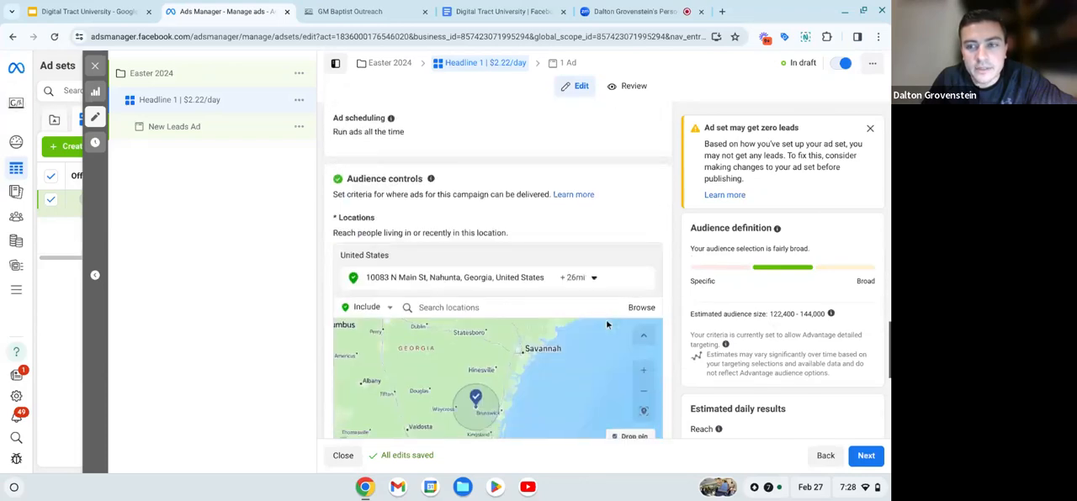
pyautogui.scroll(15, 606, 324)
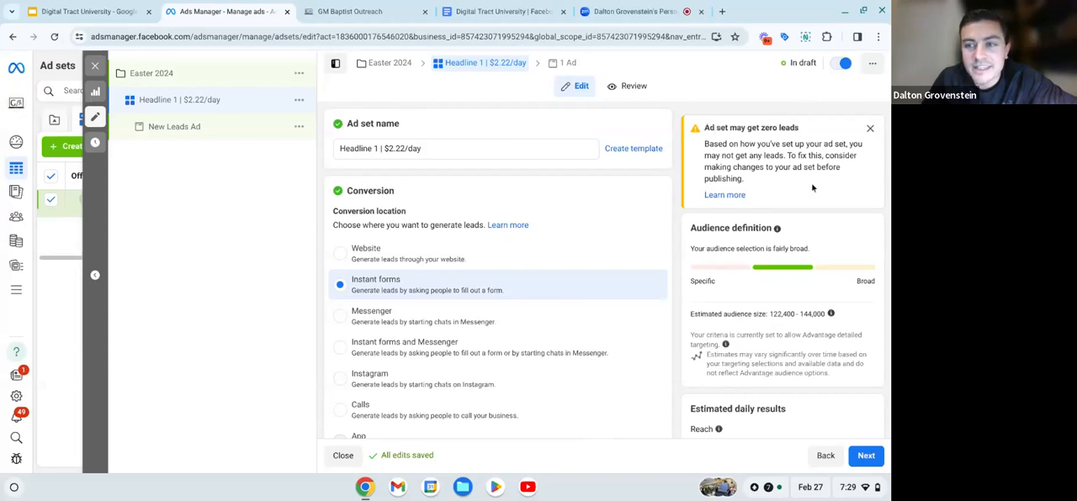
# - Dismiss the notice about the ad set possibly getting zero leads and check the daily amount in the ad set name
pyautogui.click(871, 129)
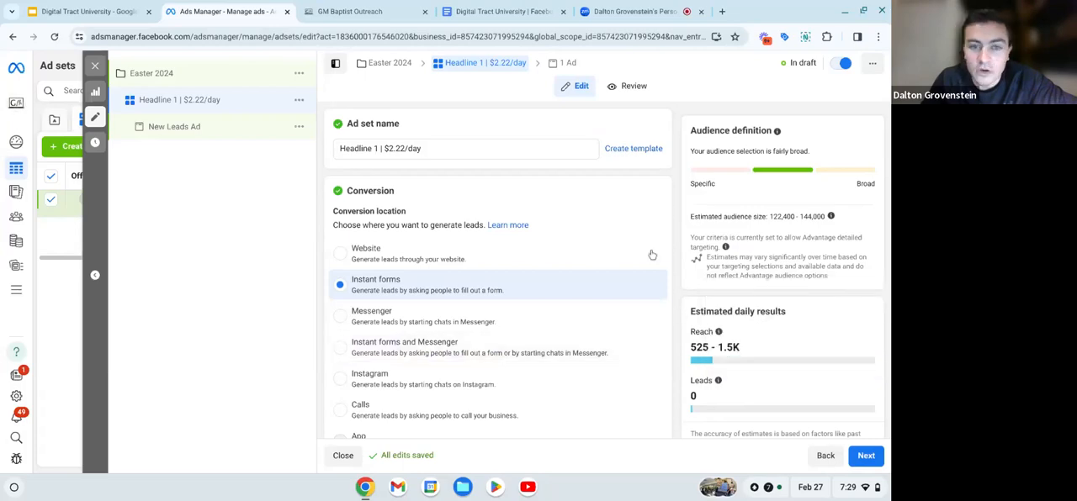
pyautogui.doubleClick(389, 148)
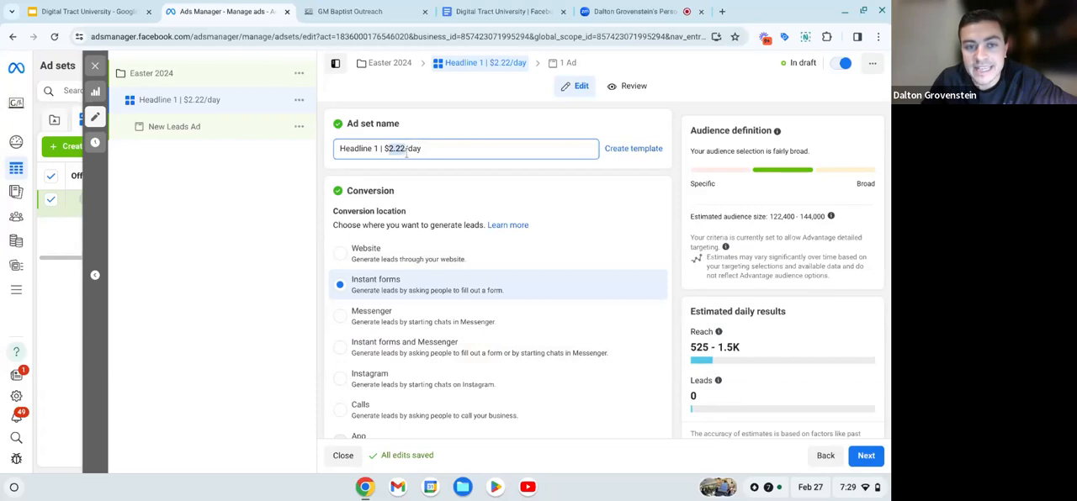
pyautogui.click(423, 184)
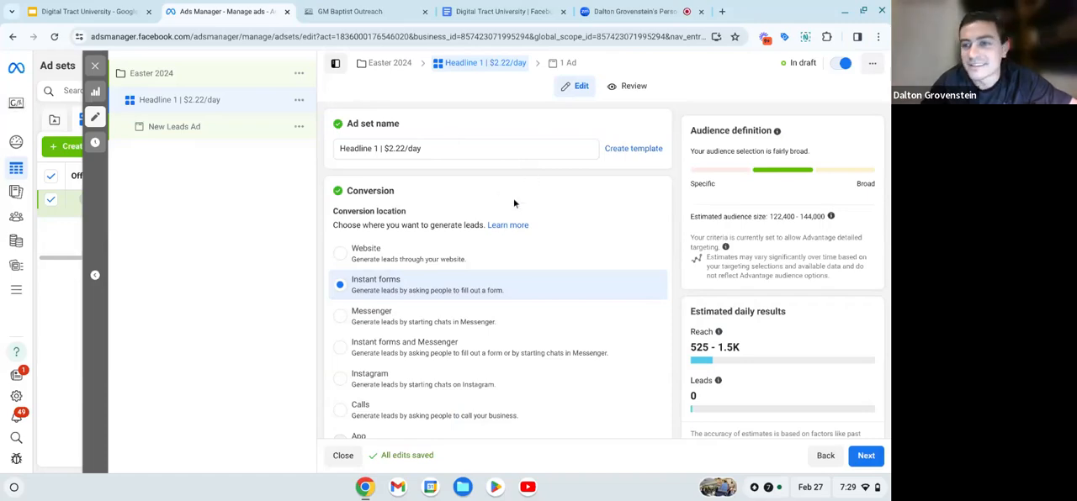
# - Open the New Leads Ad under the Headline 1 ad set and rename it Headline 1
pyautogui.scroll(-10, 513, 202)
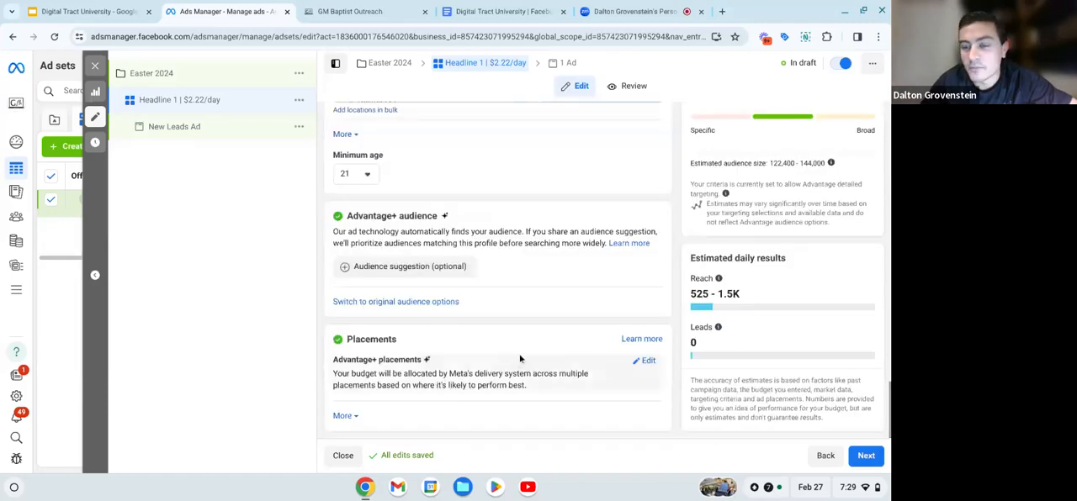
pyautogui.click(202, 138)
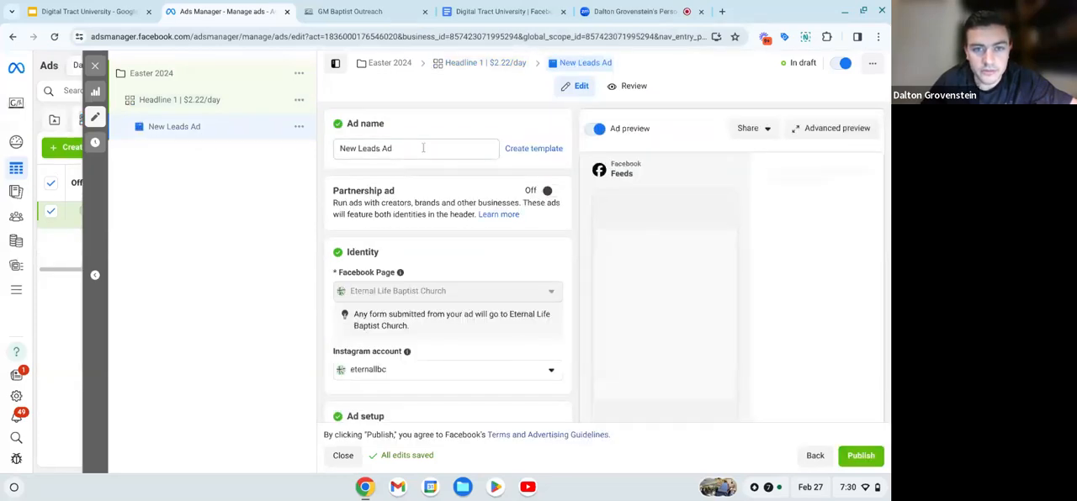
pyautogui.click(423, 148)
pyautogui.press('BackSpace')
pyautogui.press('BackSpace')
pyautogui.press('BackSpace')
pyautogui.press('BackSpace')
pyautogui.press('BackSpace')
pyautogui.press('BackSpace')
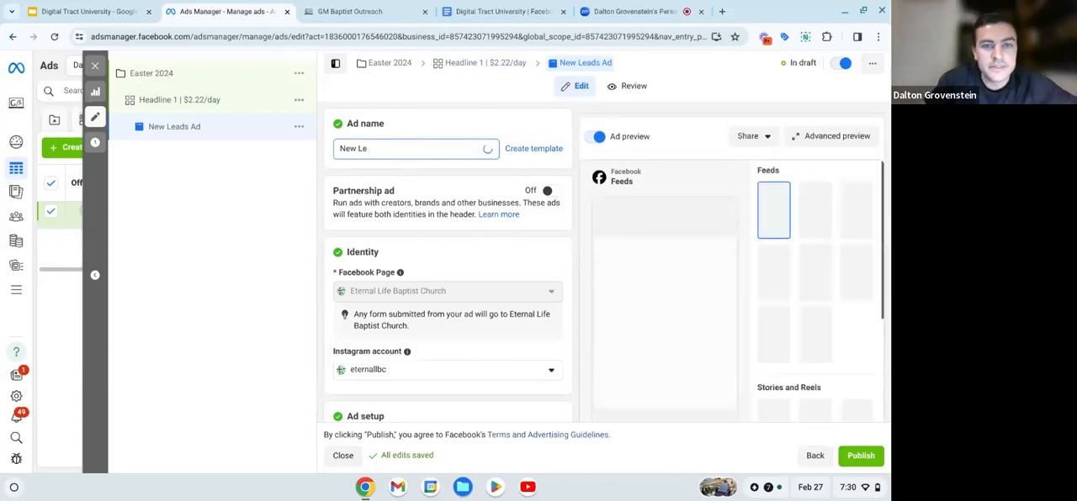
pyautogui.press('BackSpace')
pyautogui.press('BackSpace')
pyautogui.press('BackSpace')
pyautogui.press('BackSpace')
pyautogui.press('BackSpace')
pyautogui.press('BackSpace')
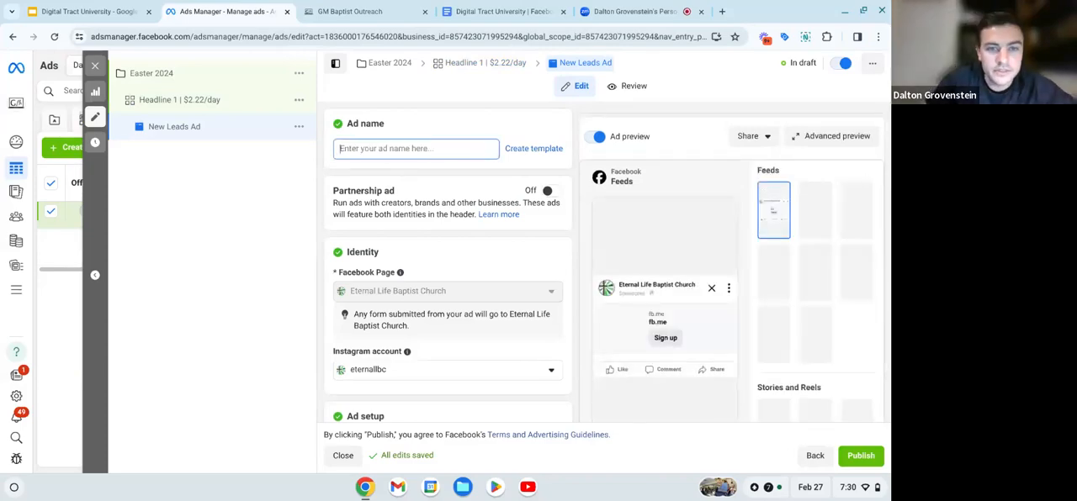
pyautogui.write('H')
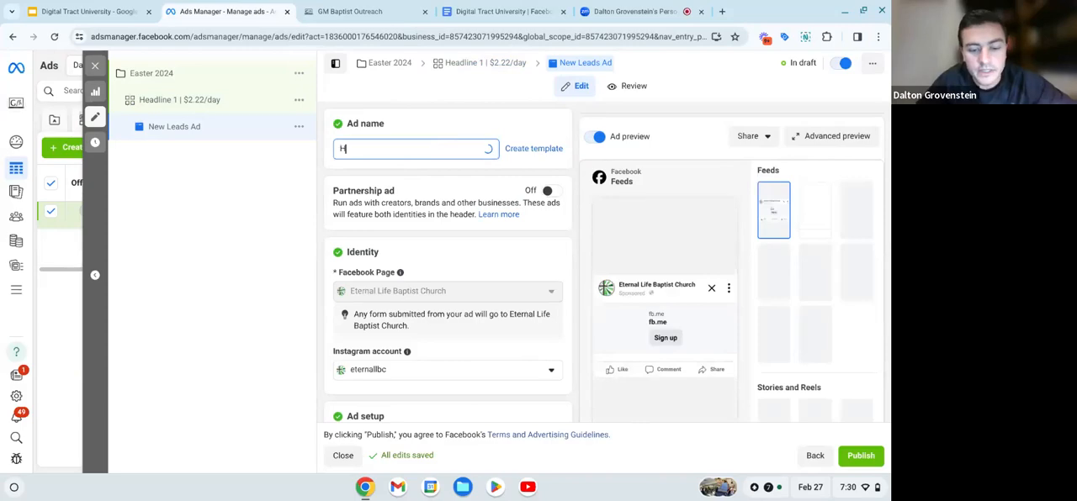
pyautogui.write('eadline 1')
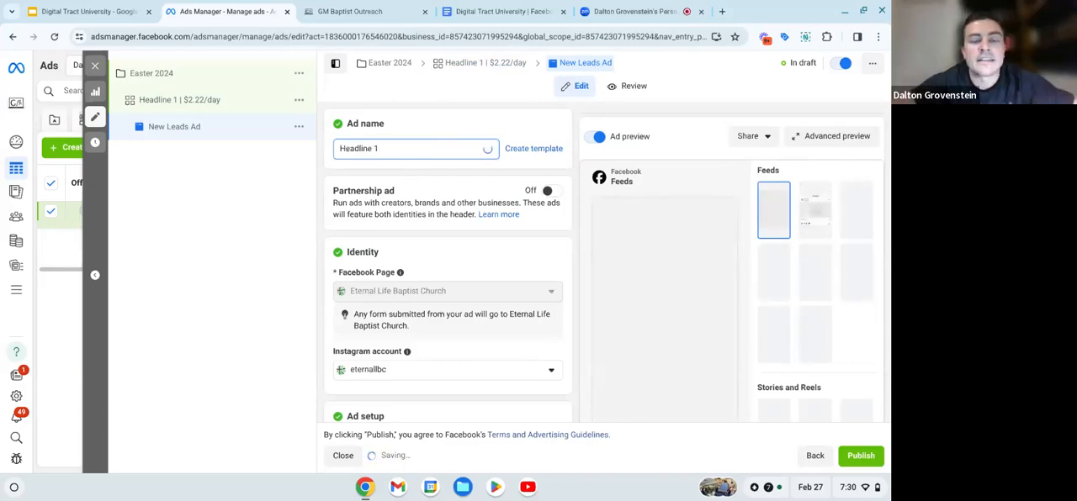
pyautogui.write(' |')
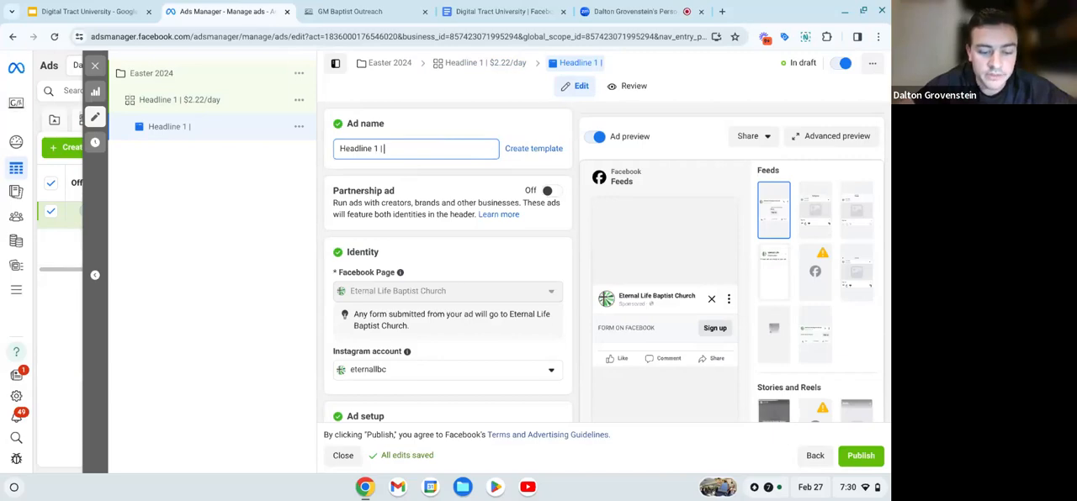
# - Extend the ad's name to "Headline 1 | Video"
pyautogui.write('Video')
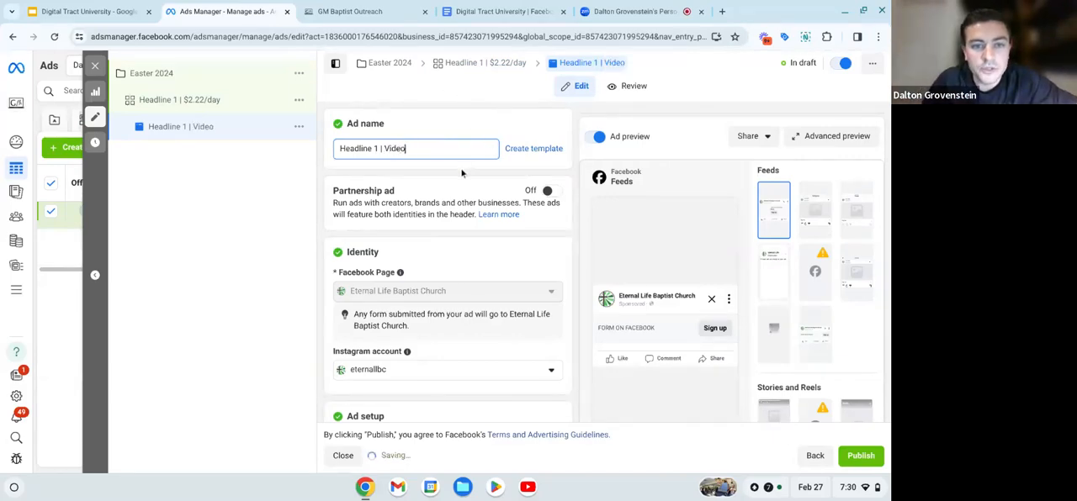
# - Review the ad's identity, ad setup and ad creative sections, including the format and multi-advertiser options
pyautogui.scroll(-1, 462, 172)
pyautogui.scroll(-1, 395, 248)
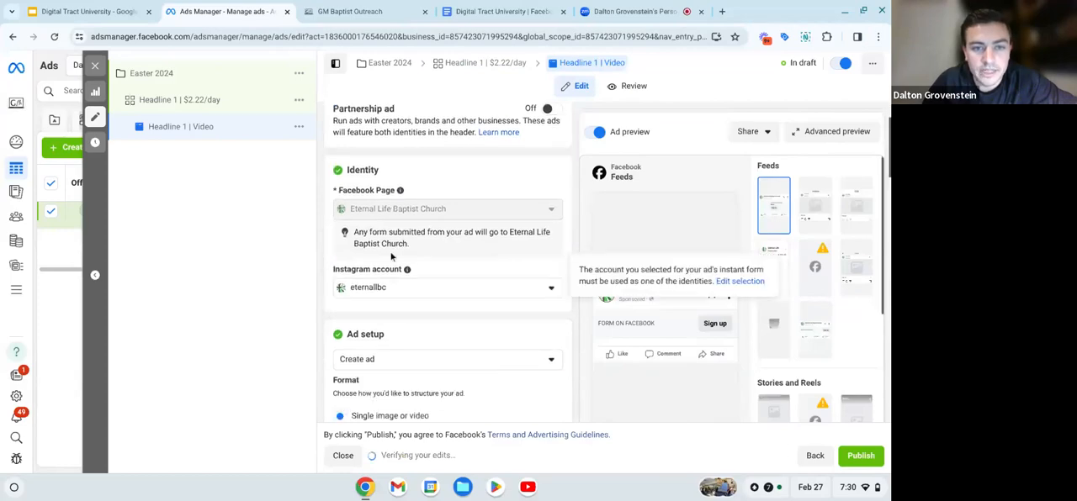
pyautogui.scroll(-1, 416, 206)
pyautogui.scroll(-1, 414, 202)
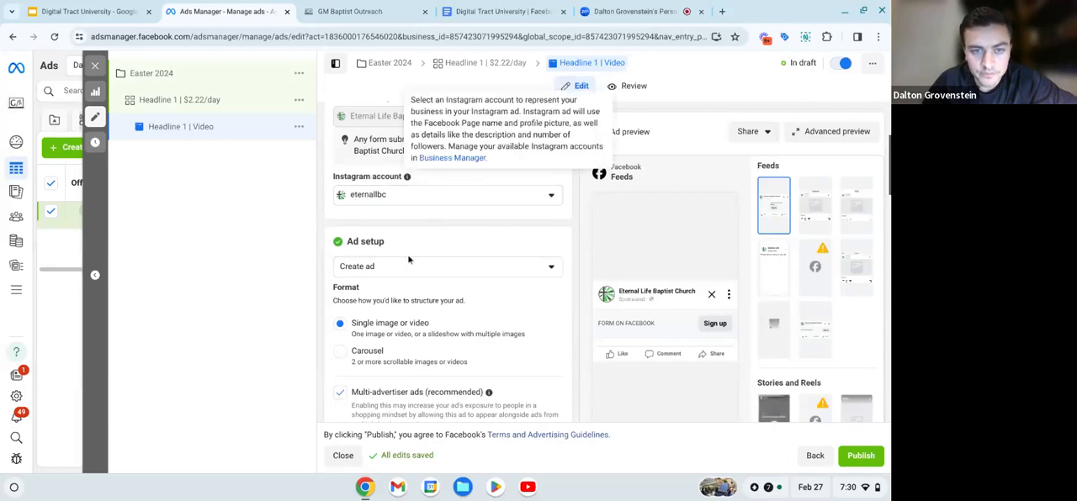
pyautogui.scroll(-1, 409, 259)
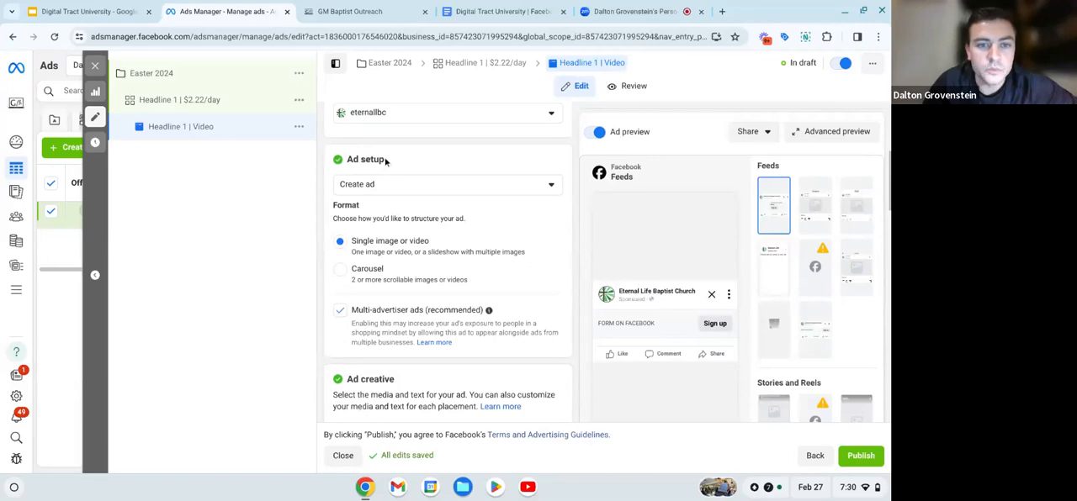
pyautogui.moveTo(385, 160); pyautogui.dragTo(346, 161)
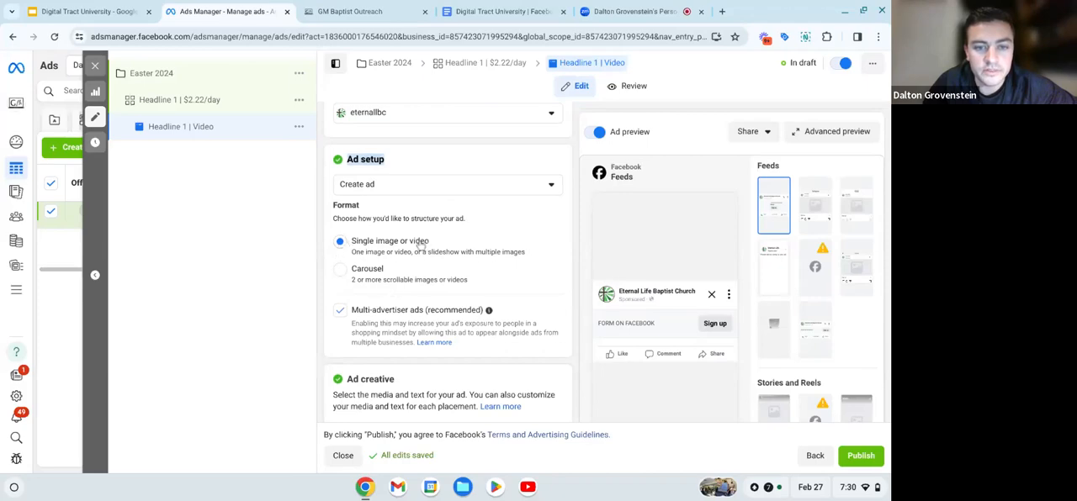
pyautogui.scroll(-2, 419, 256)
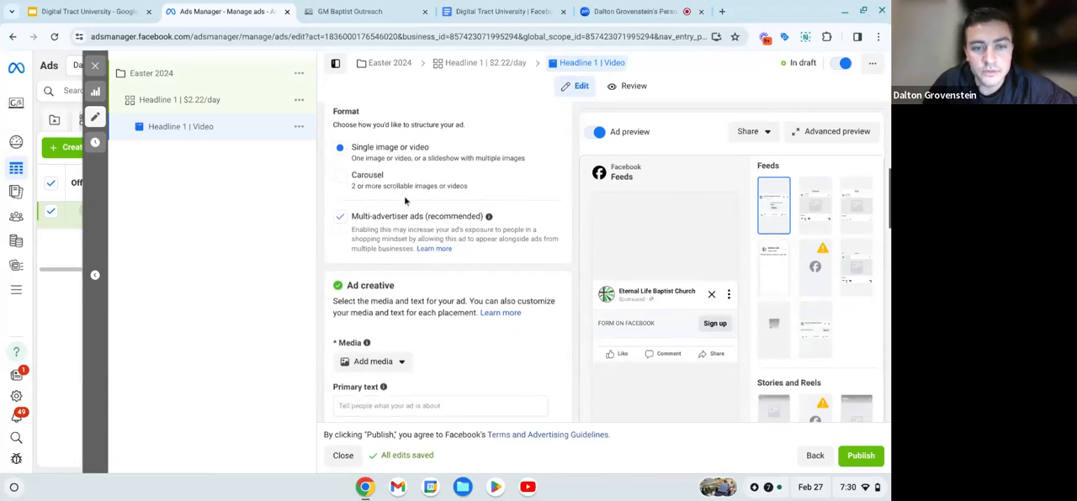
pyautogui.scroll(-2, 404, 195)
pyautogui.moveTo(347, 212); pyautogui.dragTo(392, 214)
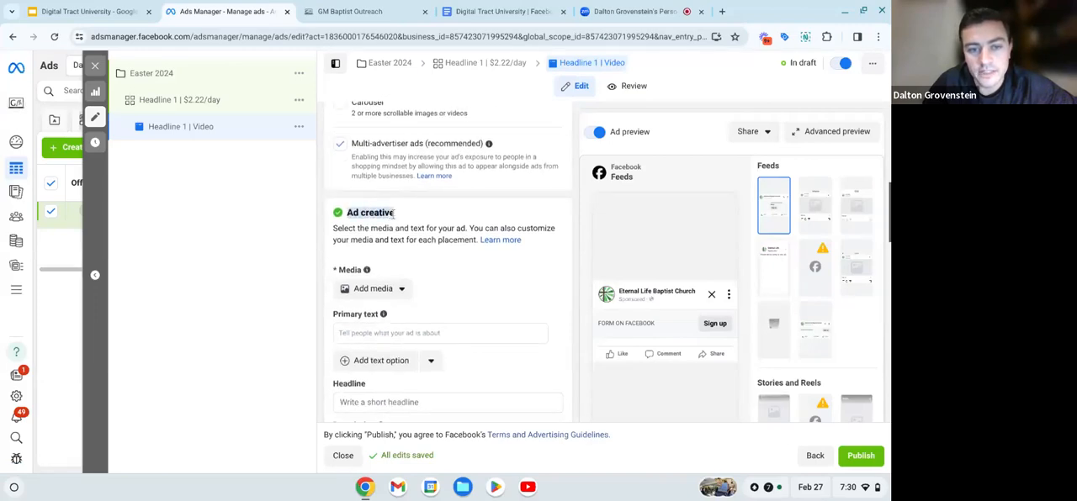
pyautogui.click(414, 258)
pyautogui.scroll(-1, 394, 311)
pyautogui.scroll(-1, 393, 310)
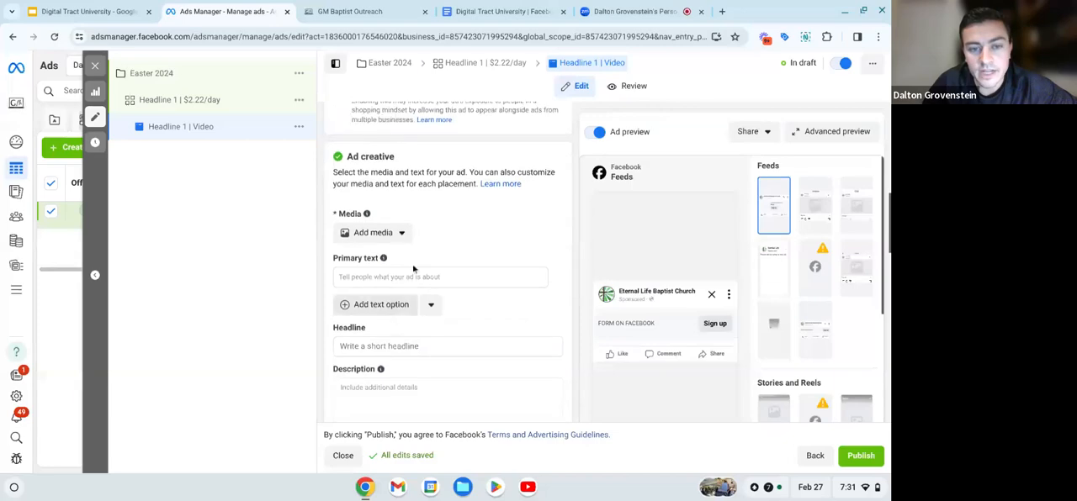
# - Add a video to the ad creative by uploading the 7 MB file starting with 429313730_705 from the Downloads folder
pyautogui.click(361, 233)
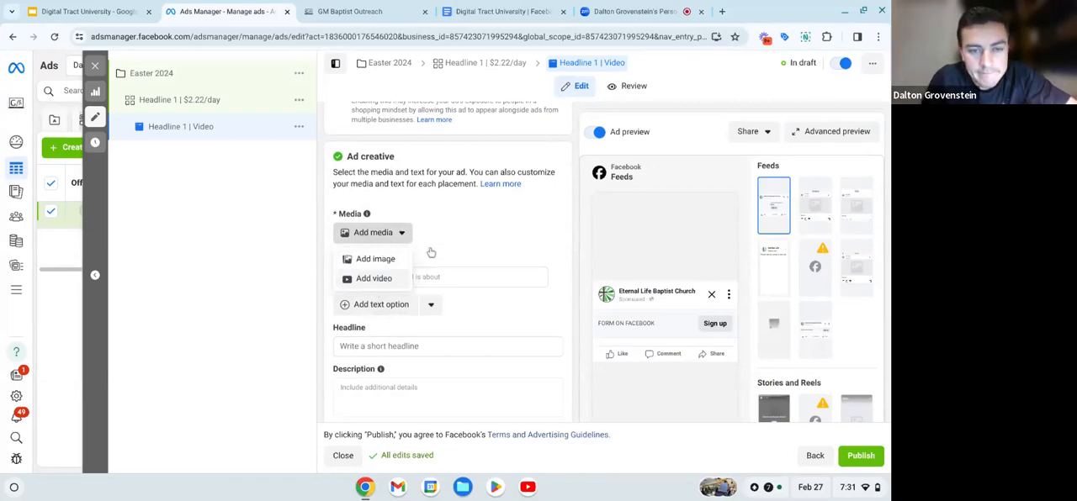
pyautogui.click(374, 278)
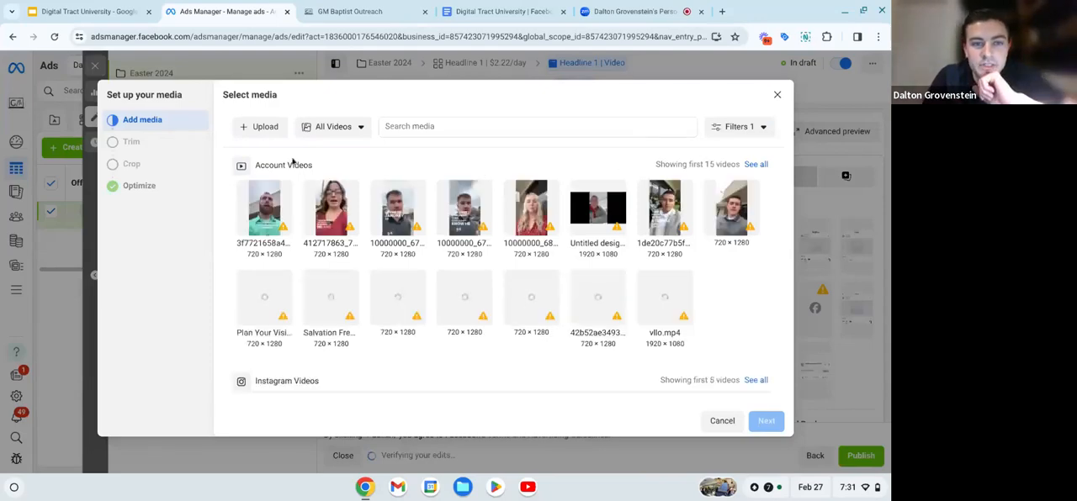
pyautogui.click(259, 128)
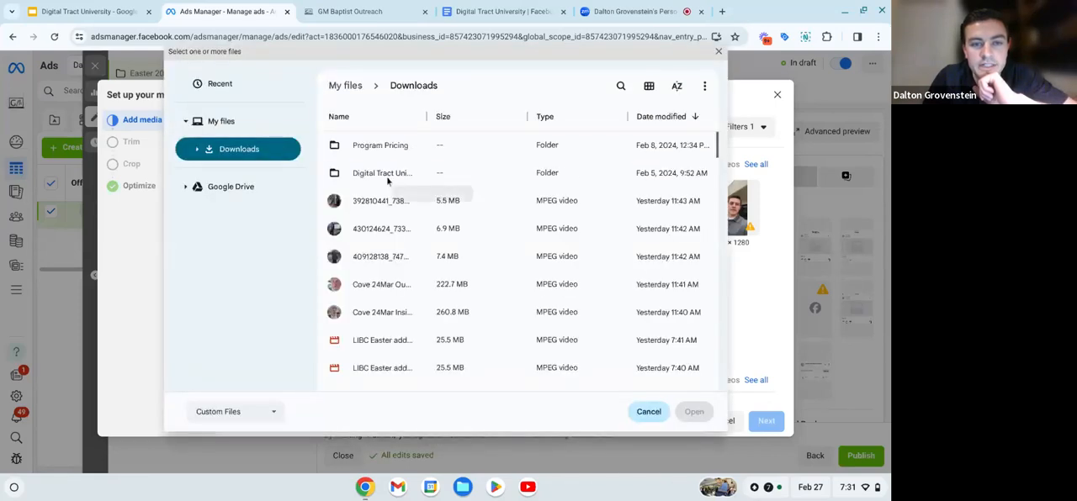
pyautogui.scroll(-3, 388, 181)
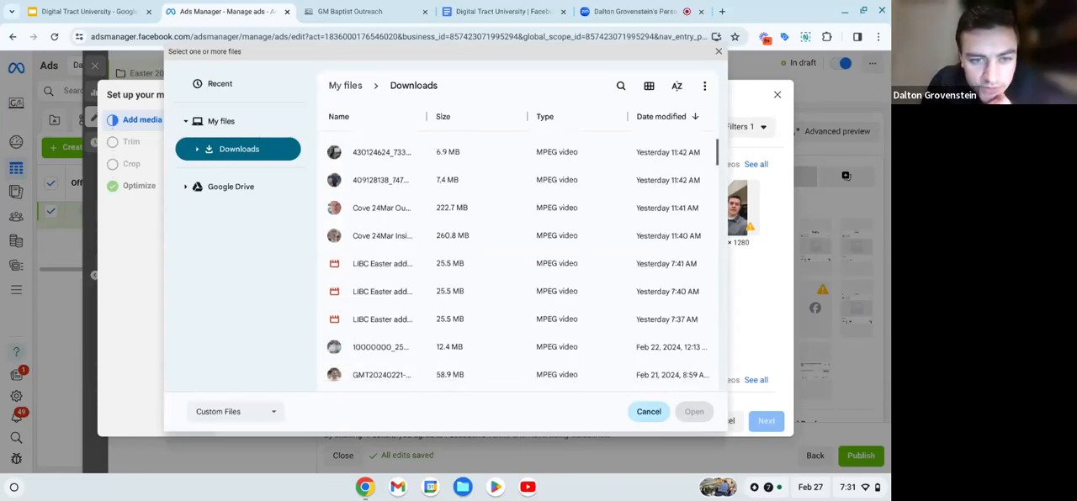
pyautogui.scroll(-4, 517, 265)
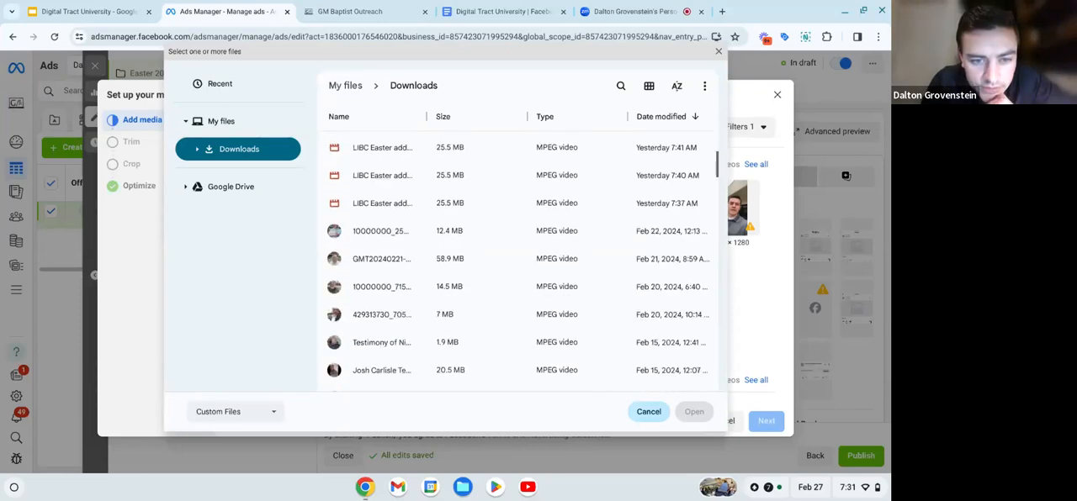
pyautogui.scroll(-2, 370, 268)
pyautogui.click(370, 267)
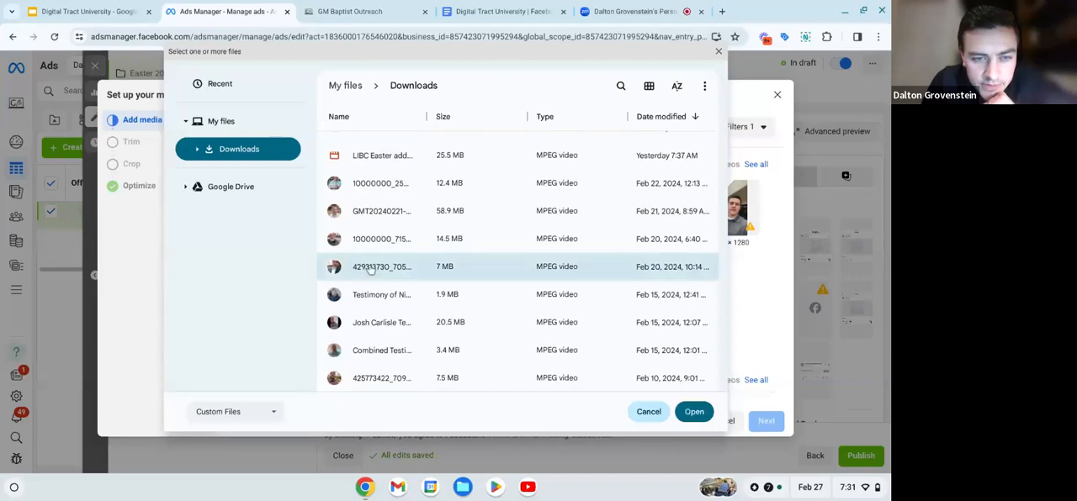
pyautogui.click(370, 268)
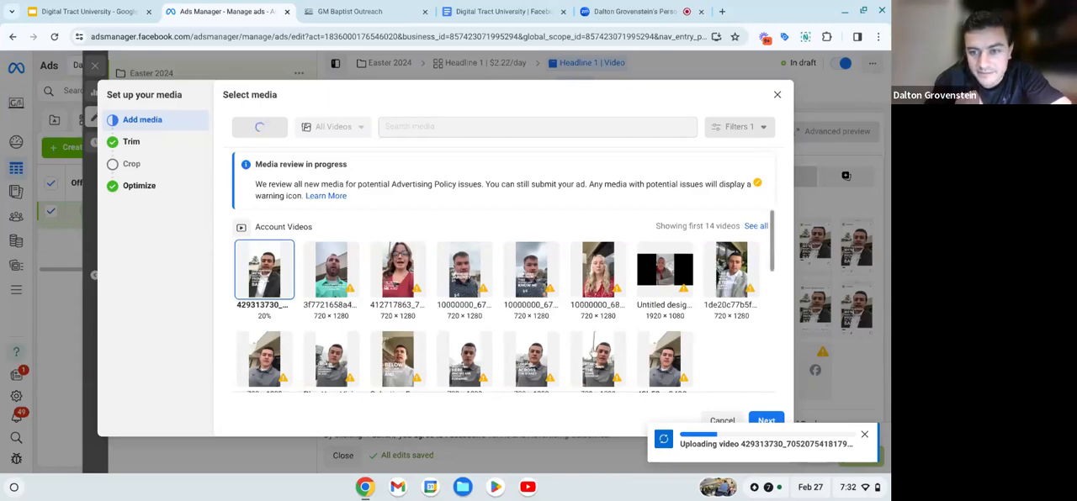
pyautogui.scroll(-5, 592, 353)
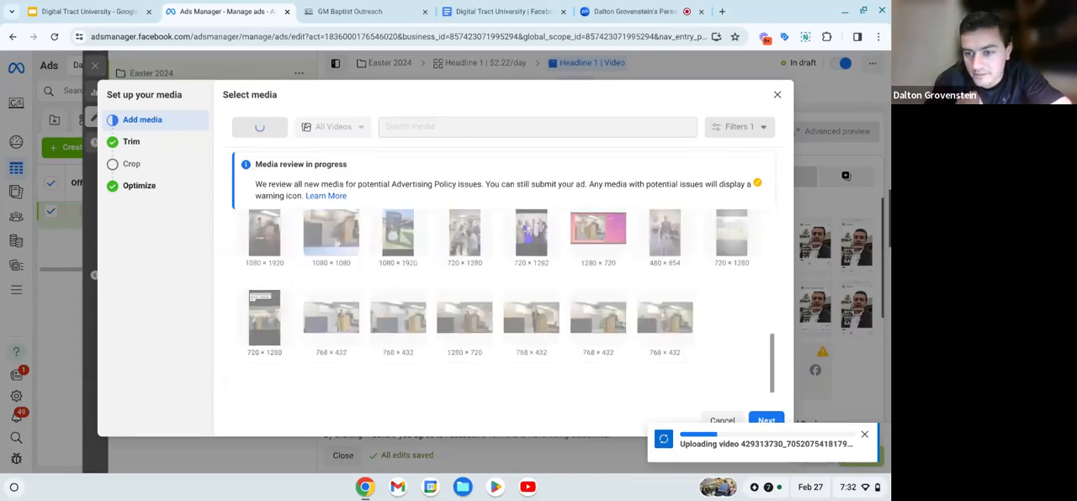
pyautogui.scroll(5, 505, 303)
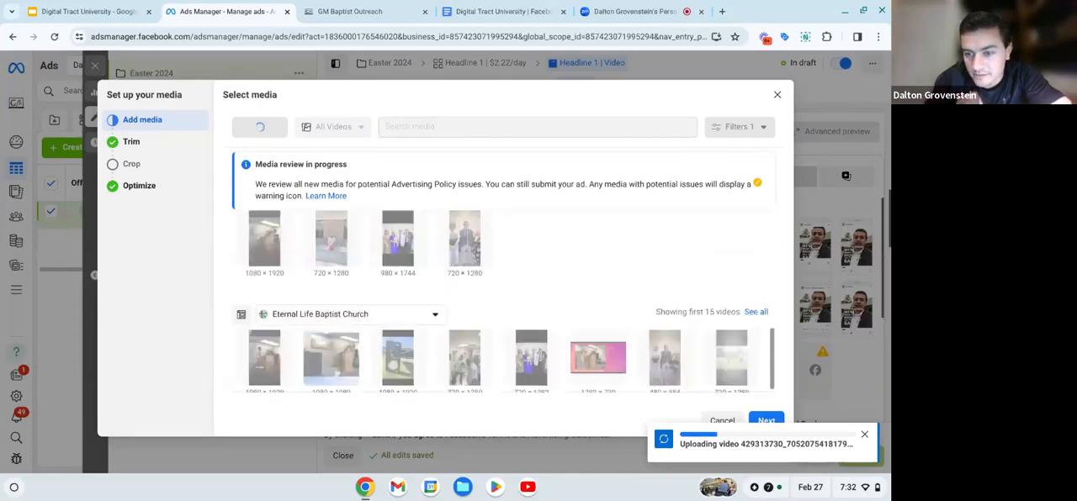
pyautogui.click(665, 10)
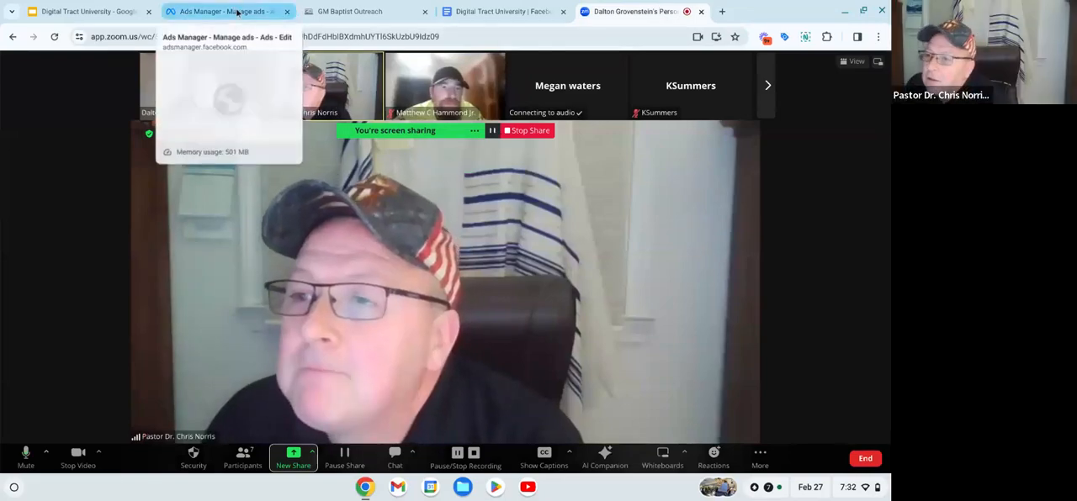
pyautogui.click(231, 10)
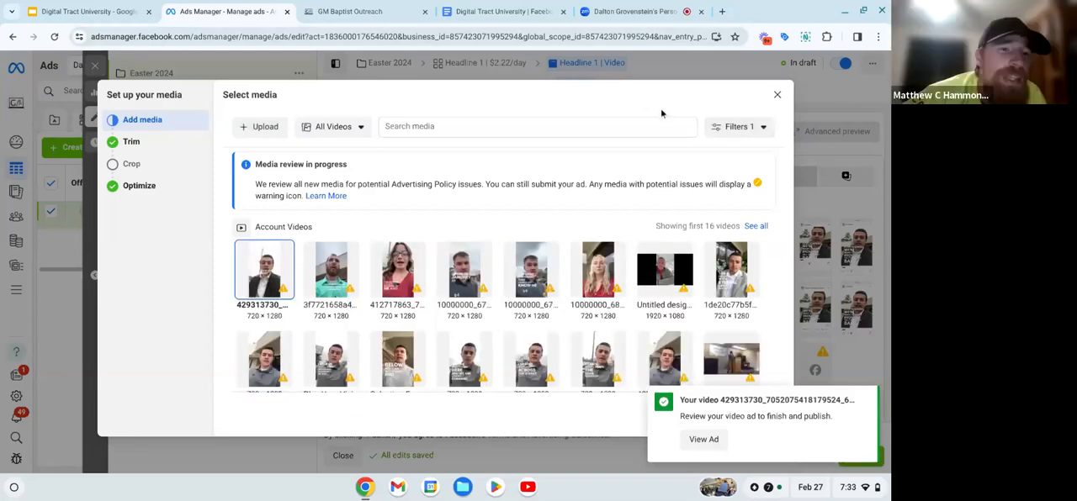
# - Complete the uploaded video's media setup, keeping its full length, the original crops for every placement and all Advantage+ creative optimizations
pyautogui.click(865, 399)
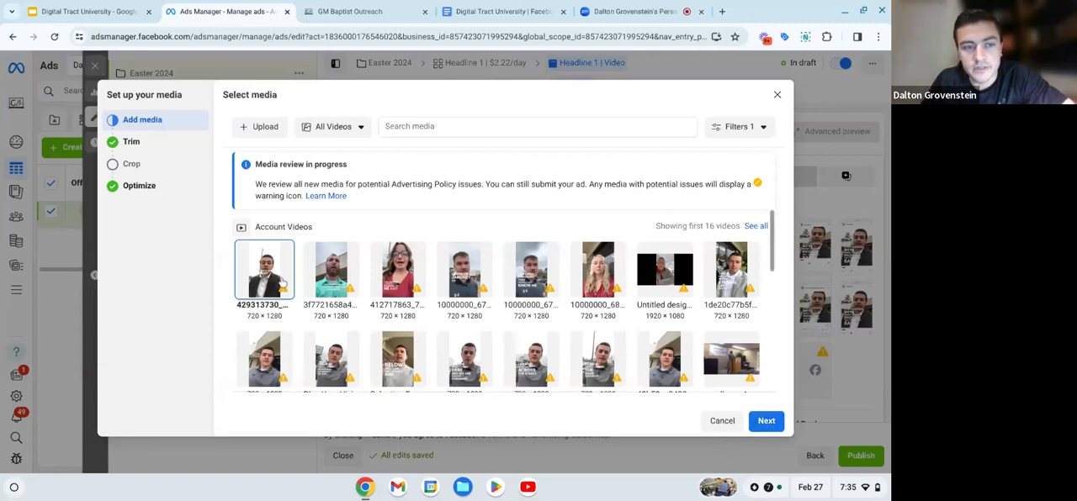
pyautogui.click(766, 423)
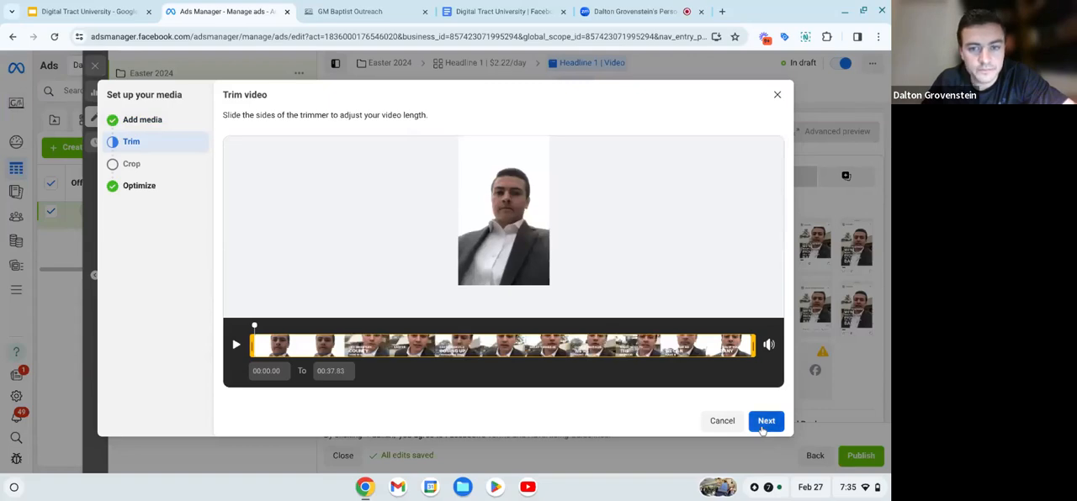
pyautogui.click(763, 429)
pyautogui.scroll(-2, 498, 287)
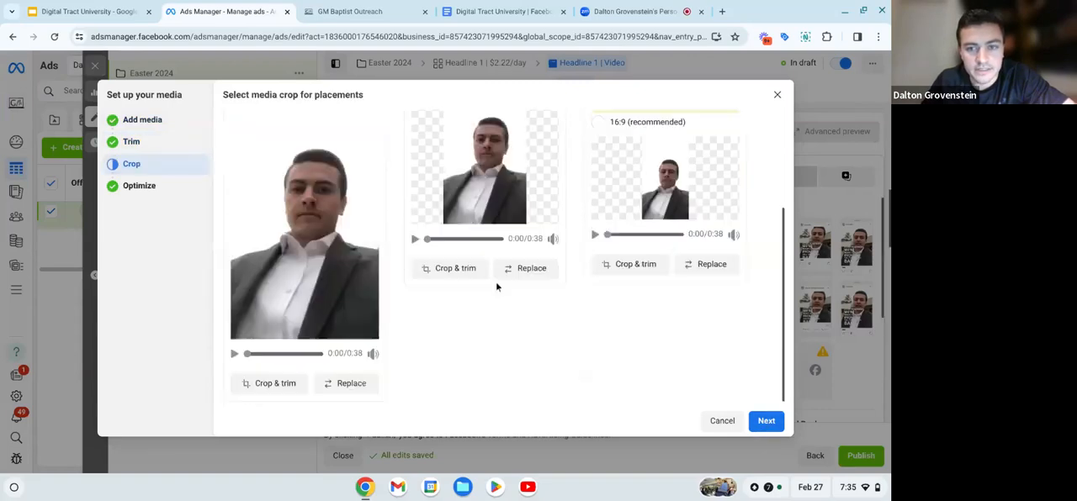
pyautogui.scroll(3, 496, 287)
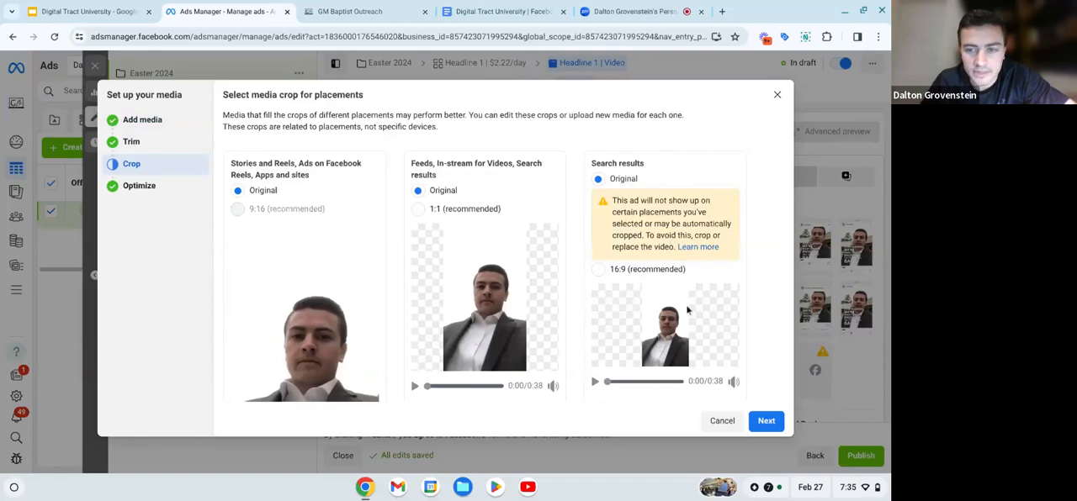
pyautogui.scroll(-5, 686, 311)
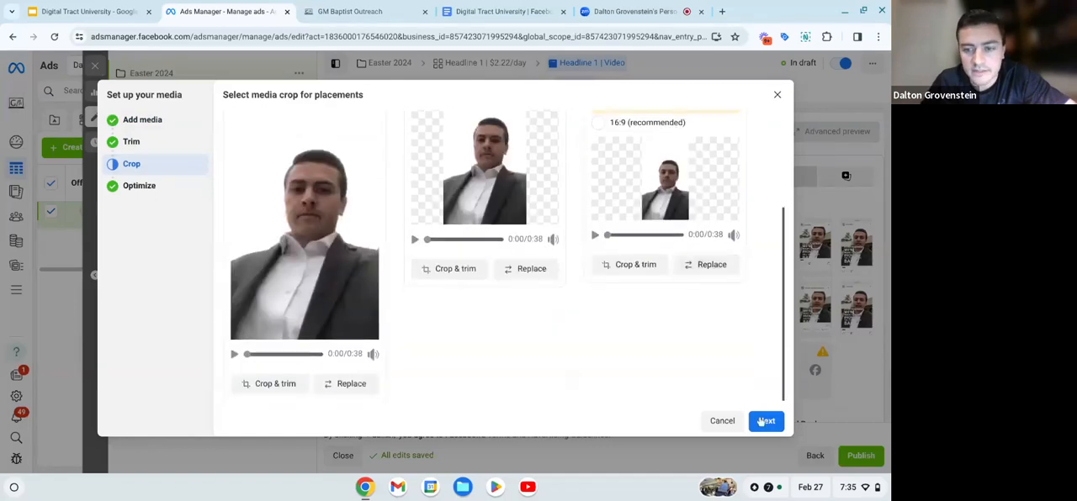
pyautogui.click(763, 420)
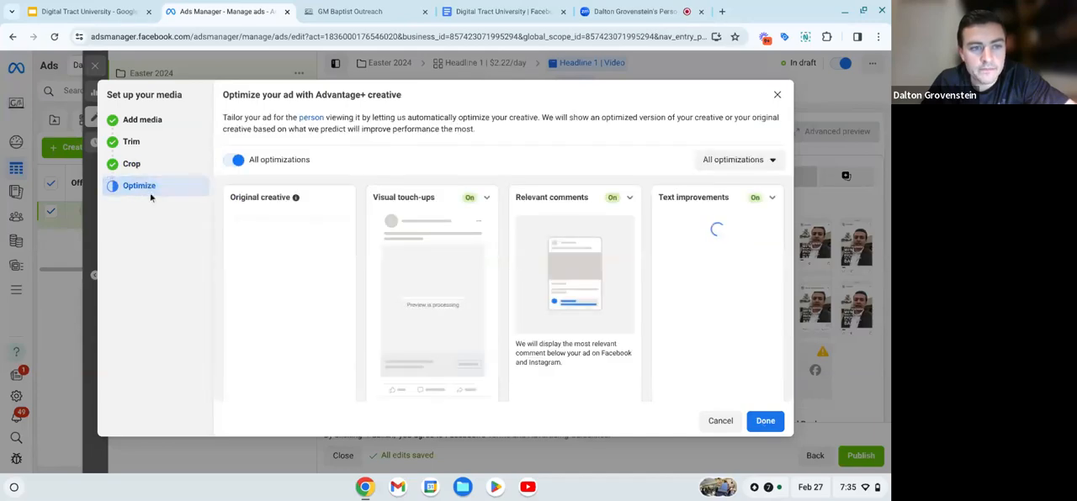
pyautogui.click(758, 427)
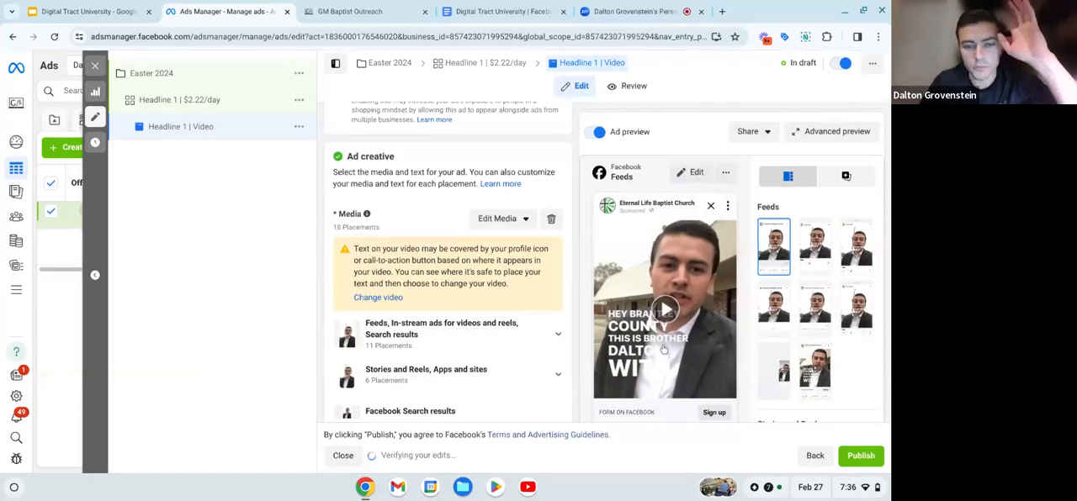
# - Review the ad creative's media placements, Advantage+ optimizations, text fields and call to action
pyautogui.scroll(-2, 449, 310)
pyautogui.scroll(4, 450, 311)
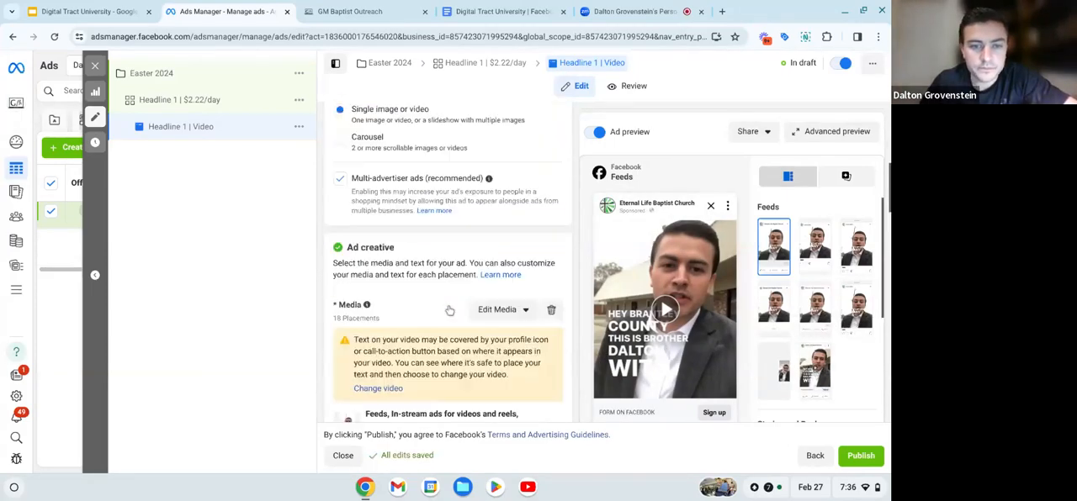
pyautogui.scroll(-3, 449, 310)
pyautogui.scroll(-1, 449, 311)
pyautogui.scroll(3, 450, 310)
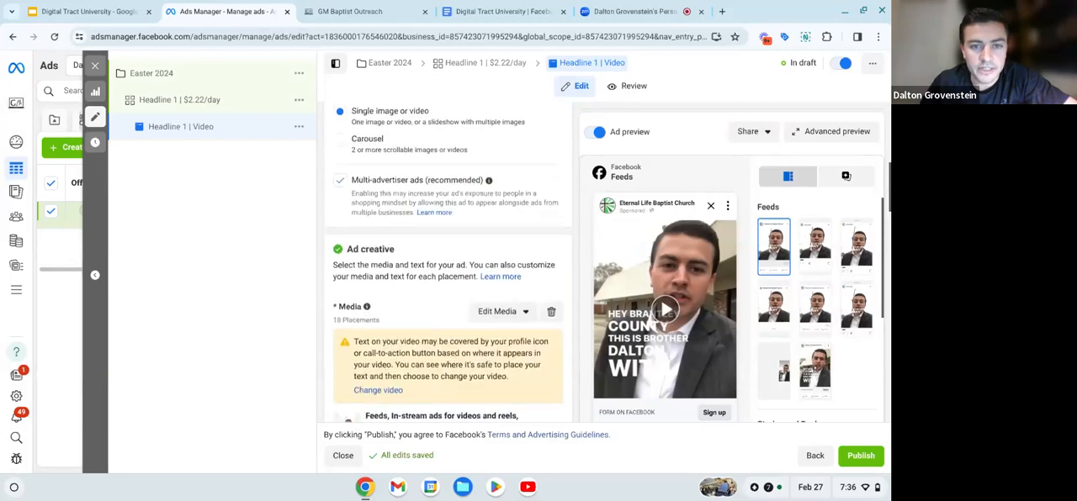
pyautogui.scroll(-4, 449, 310)
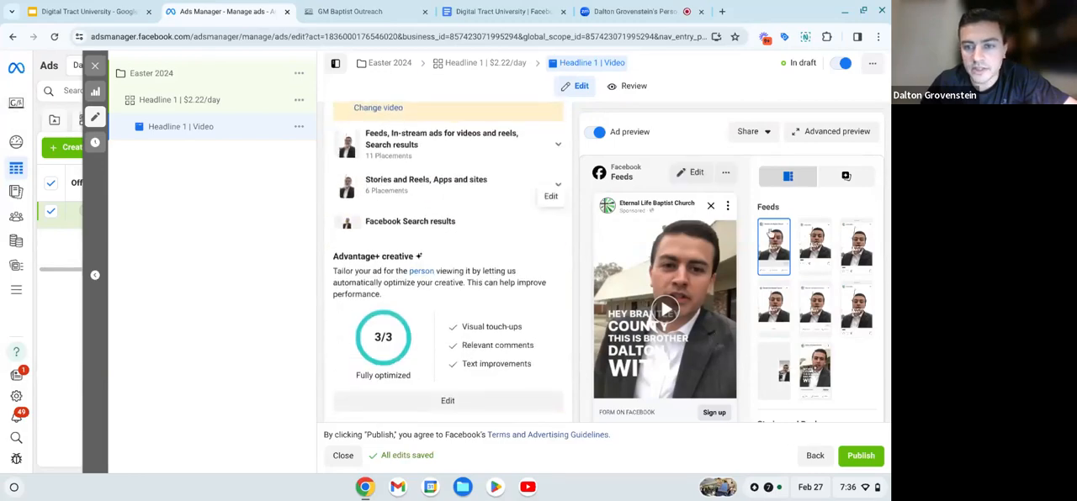
pyautogui.scroll(-5, 351, 223)
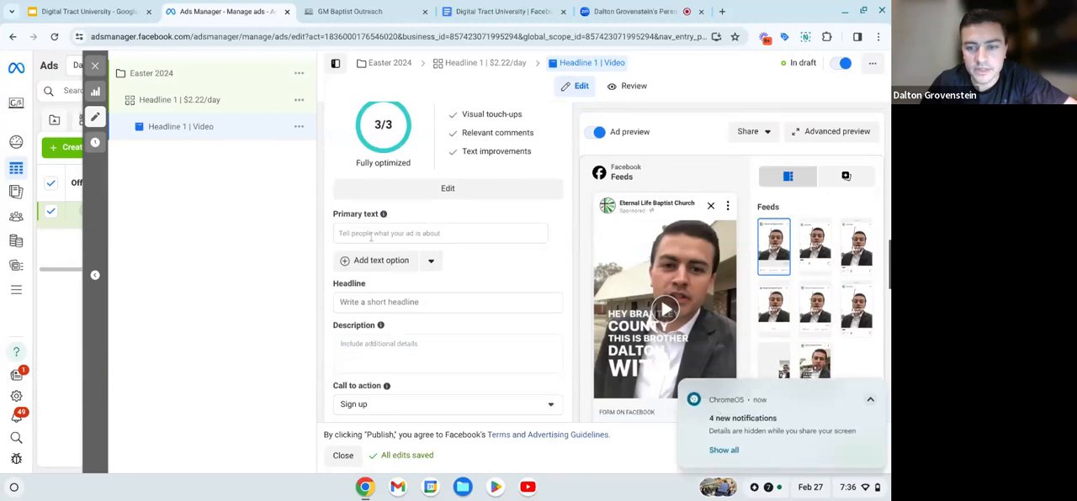
pyautogui.scroll(-1, 351, 223)
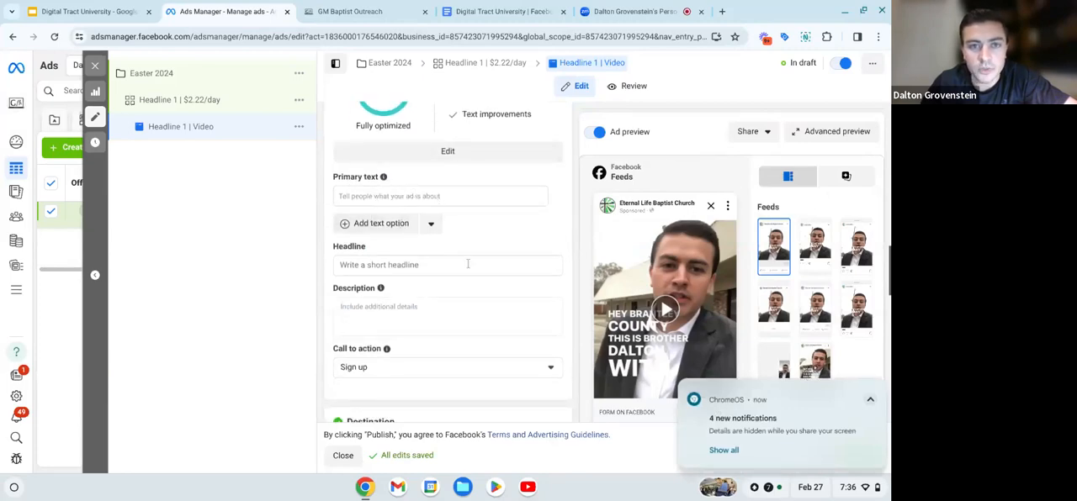
# - Switch to the Facebook Ad Scripts document in Google Docs and find the headline templates under Facebook Ad Copy
pyautogui.click(507, 12)
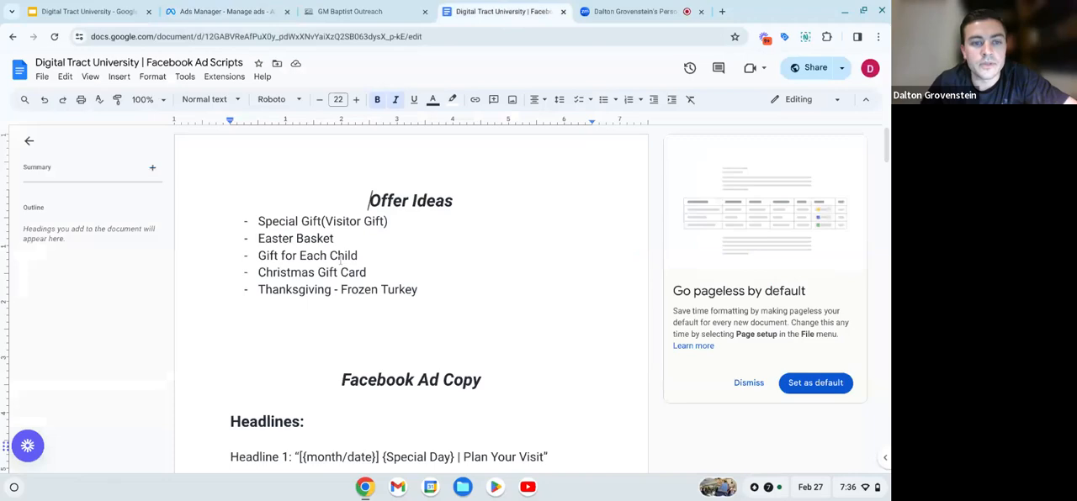
pyautogui.scroll(-5, 410, 294)
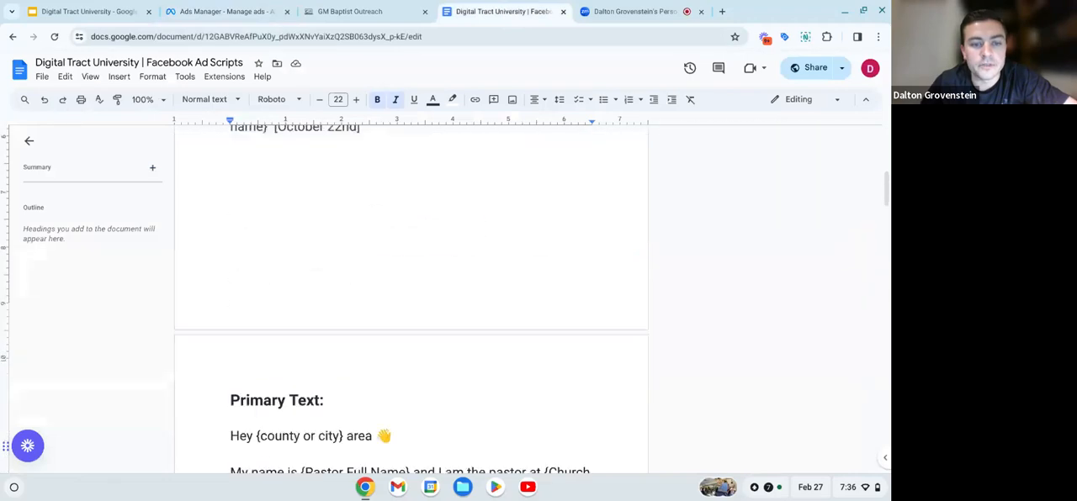
pyautogui.scroll(-1, 332, 301)
pyautogui.scroll(4, 331, 302)
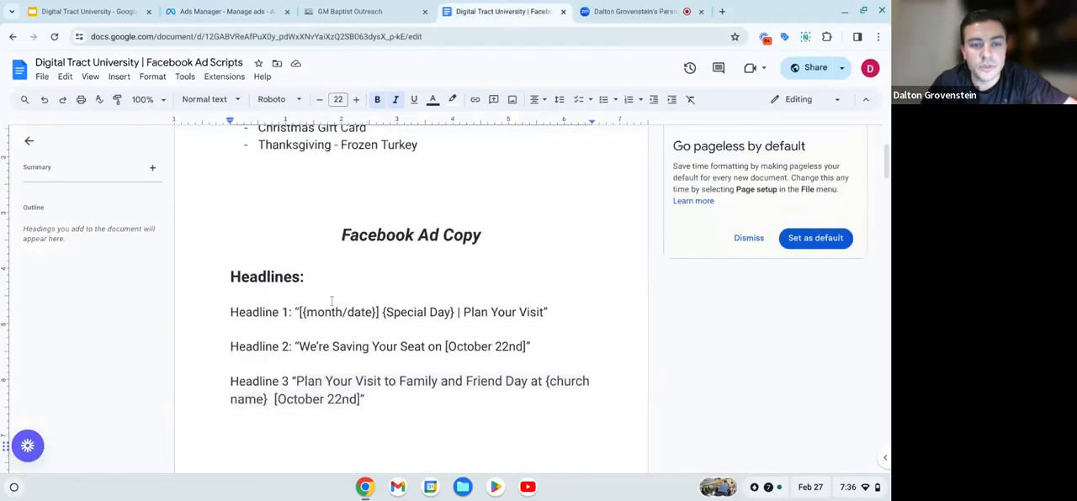
# - Copy the full Primary Text template from the ad scripts document and paste it into the Headline 1 video ad's primary text in Ads Manager
pyautogui.scroll(-1, 326, 313)
pyautogui.scroll(-6, 322, 326)
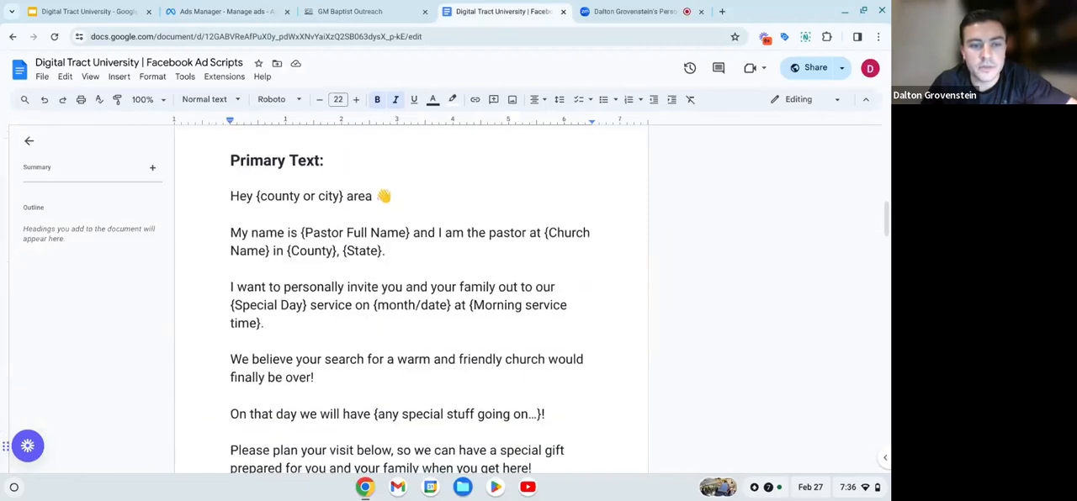
pyautogui.scroll(-3, 322, 326)
pyautogui.scroll(2, 237, 250)
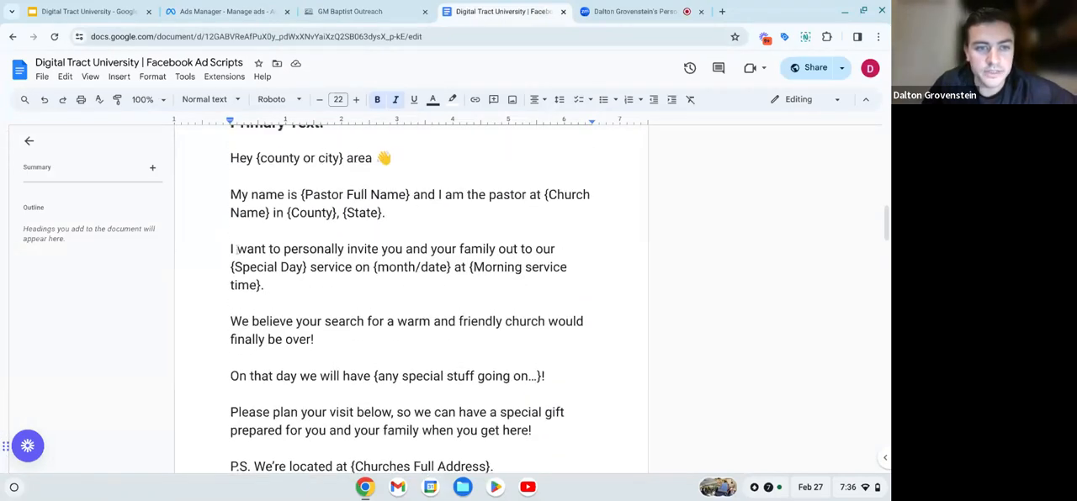
pyautogui.moveTo(231, 159); pyautogui.dragTo(496, 437)
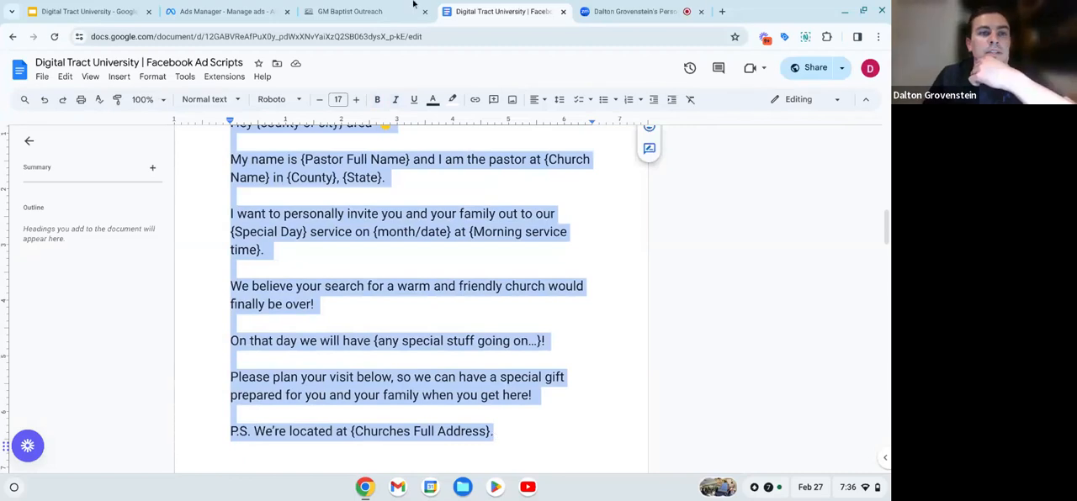
pyautogui.click(250, 7)
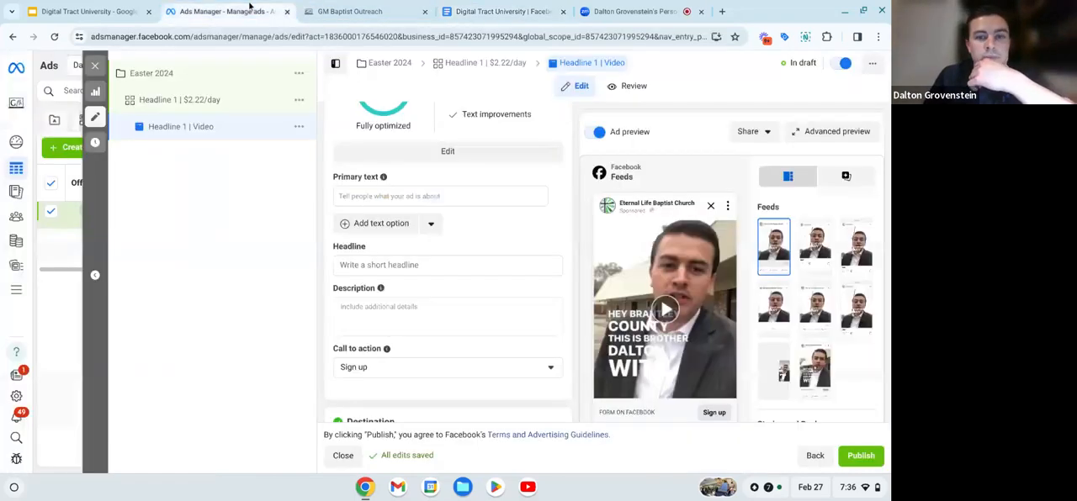
pyautogui.click(374, 195)
pyautogui.write("Hey {county or city} area 👋  My name is {Pastor Full Name} and I am the pastor at {Church Name} in {County}, {State}.  I want to personally invite you and your family out to our {Special Day} service on {month/date} at {Morning service time}.  We believe your search for a warm and friendly church would finally be over!  On that day we will have {any special stuff going on...}!  Please plan your visit below, so we can have a special gift prepared for you and your family when you get here!  P.S. We're located at {Churches Full Address}.")
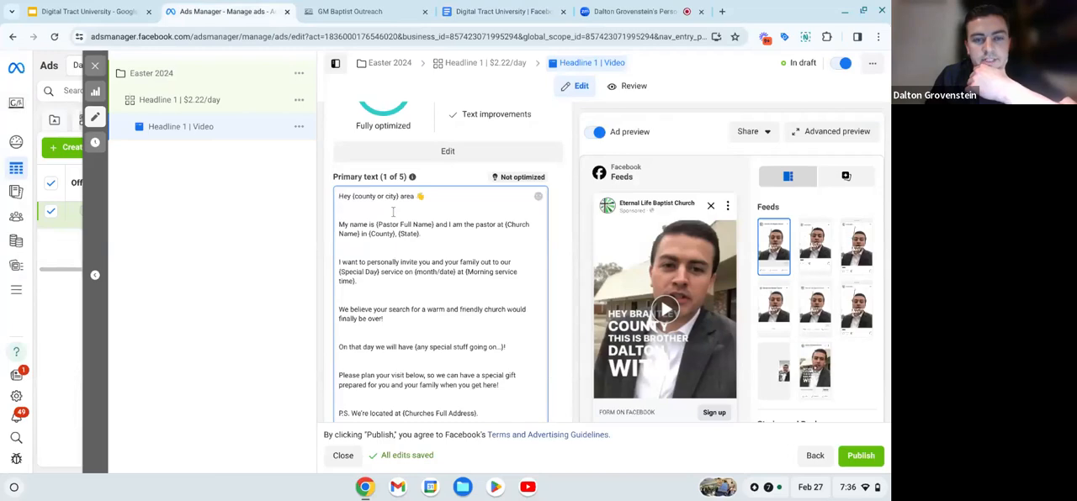
# - Remove the surplus blank lines between the primary text's paragraphs and after its P.S. line, keeping a single blank line between paragraphs
pyautogui.click(380, 210)
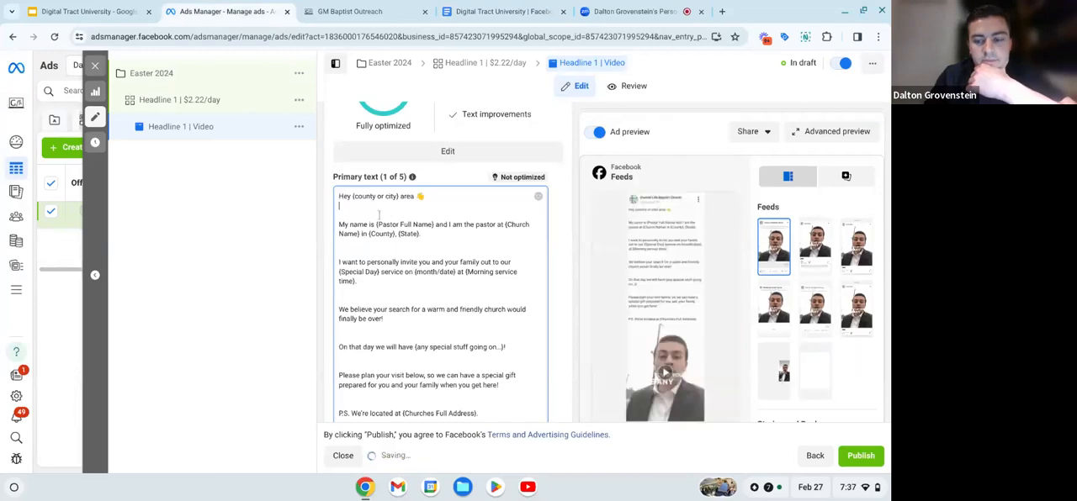
pyautogui.press('BackSpace')
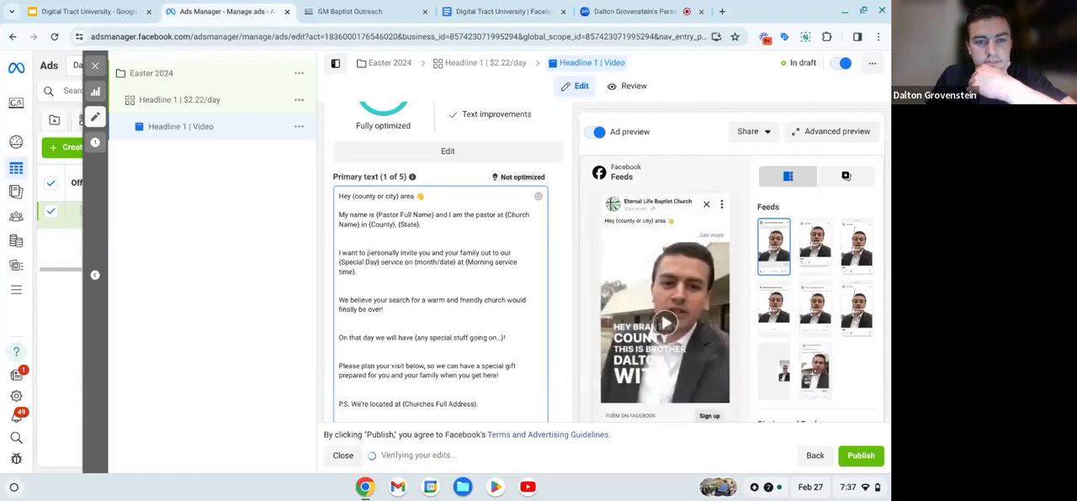
pyautogui.press('BackSpace')
pyautogui.click(360, 278)
pyautogui.press('BackSpace')
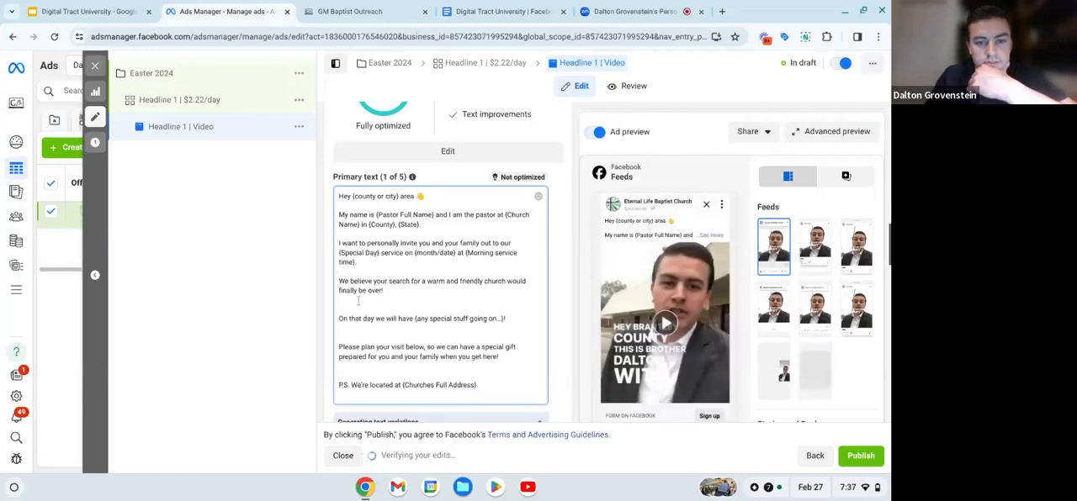
pyautogui.click(359, 308)
pyautogui.press('BackSpace')
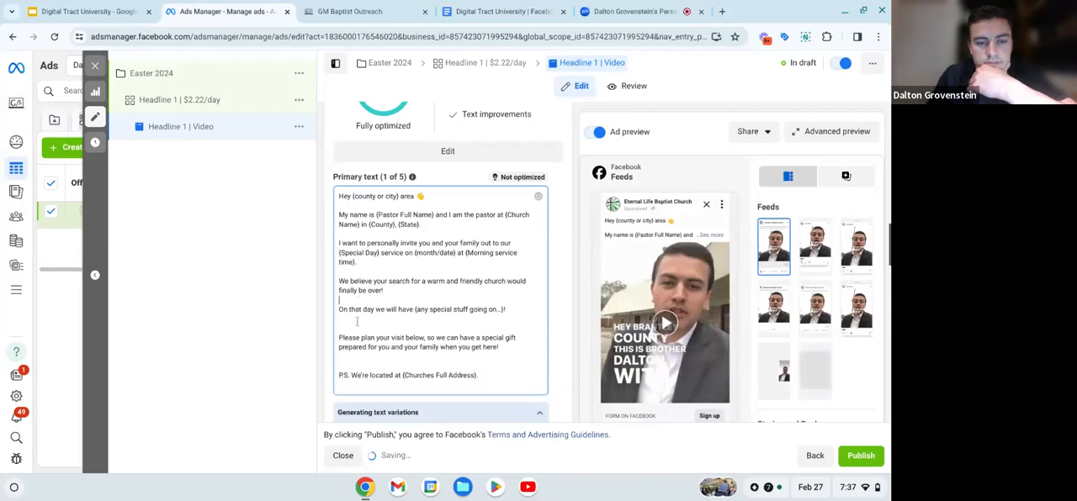
pyautogui.click(356, 325)
pyautogui.press('BackSpace')
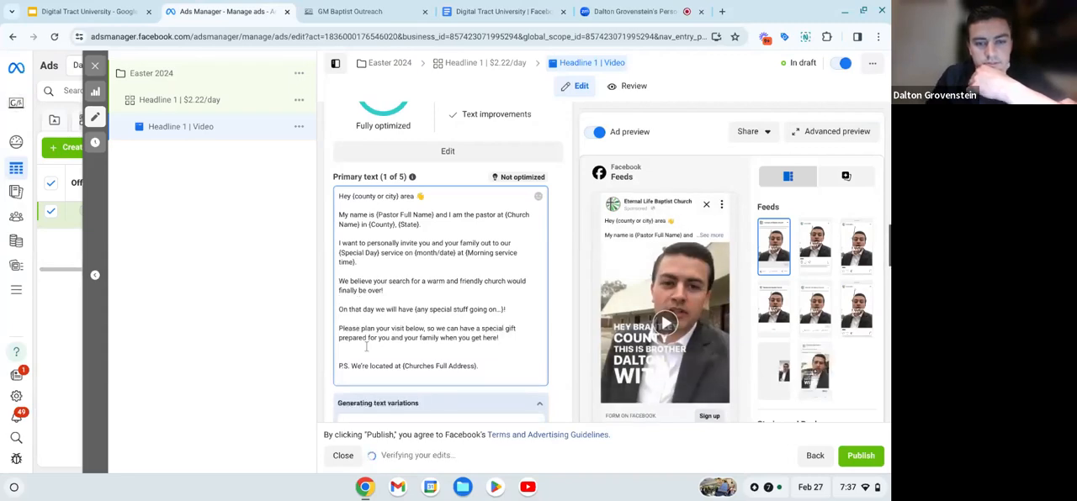
pyautogui.click(365, 353)
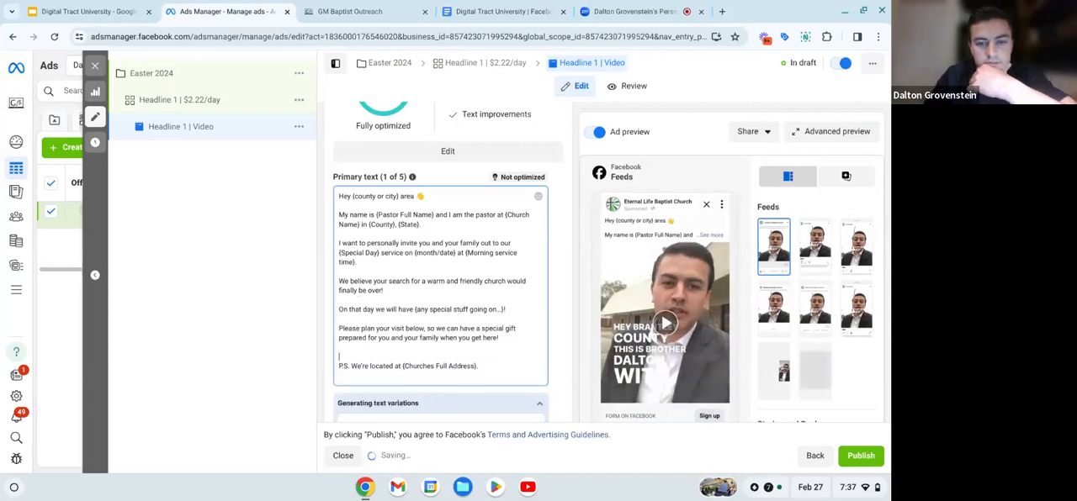
pyautogui.press('BackSpace')
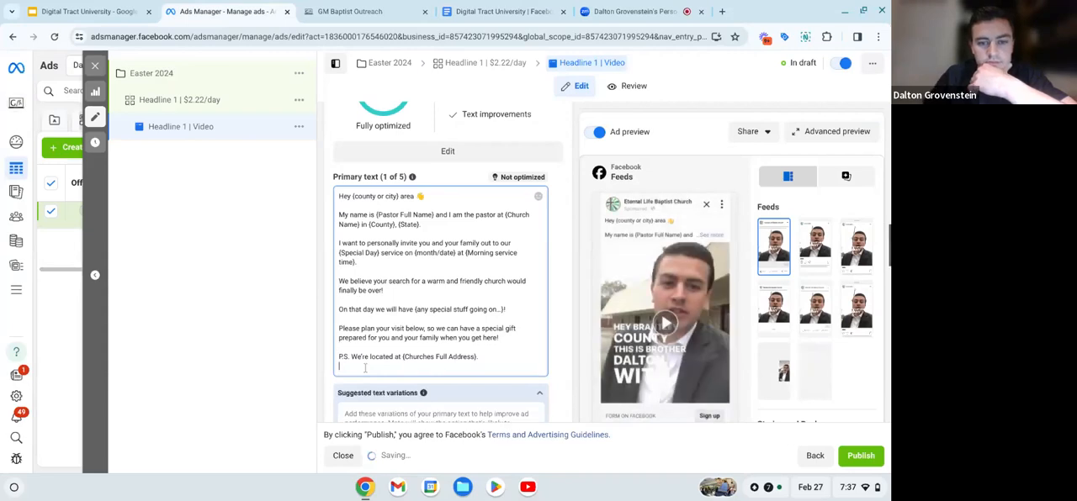
pyautogui.press('BackSpace')
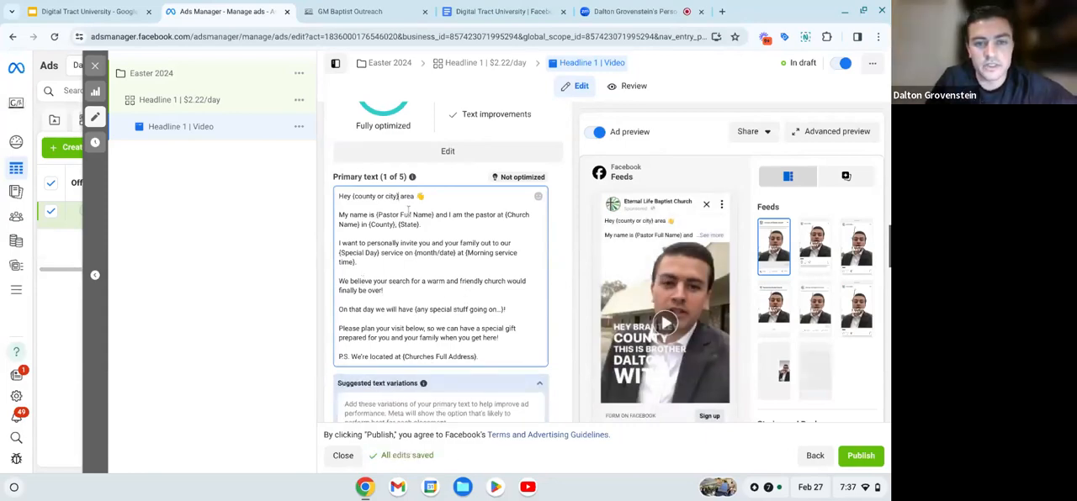
# - Replace the {county or city} placeholder in the primary text's greeting with Brantley
pyautogui.press('BackSpace')
pyautogui.press('BackSpace')
pyautogui.press('BackSpace')
pyautogui.press('BackSpace')
pyautogui.press('BackSpace')
pyautogui.press('BackSpace')
pyautogui.press('BackSpace')
pyautogui.press('BackSpace')
pyautogui.press('BackSpace')
pyautogui.press('BackSpace')
pyautogui.press('BackSpace')
pyautogui.press('BackSpace')
pyautogui.press('BackSpace')
pyautogui.press('BackSpace')
pyautogui.press('BackSpace')
pyautogui.press('BackSpace')
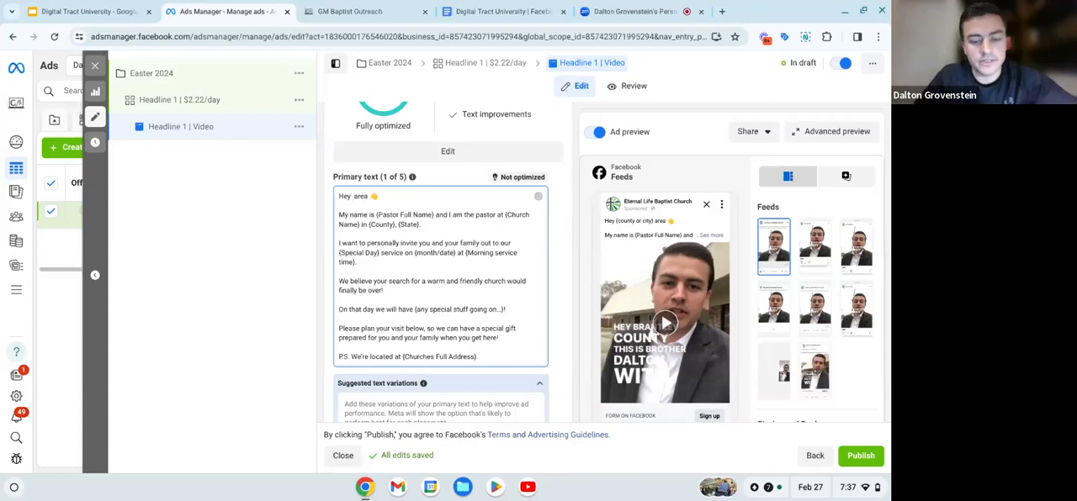
pyautogui.write('Brantley')
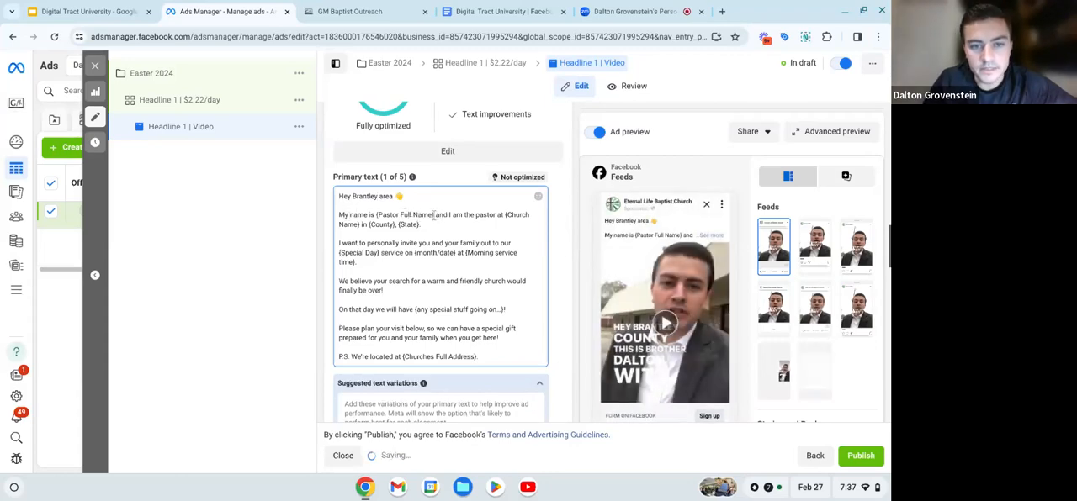
# - Replace the {Pastor Full Name} placeholder in the primary text's introduction with the pastor's full name
pyautogui.press('BackSpace')
pyautogui.press('BackSpace')
pyautogui.press('BackSpace')
pyautogui.press('BackSpace')
pyautogui.press('BackSpace')
pyautogui.press('BackSpace')
pyautogui.press('BackSpace')
pyautogui.press('BackSpace')
pyautogui.press('BackSpace')
pyautogui.press('BackSpace')
pyautogui.press('BackSpace')
pyautogui.press('BackSpace')
pyautogui.press('BackSpace')
pyautogui.press('BackSpace')
pyautogui.press('BackSpace')
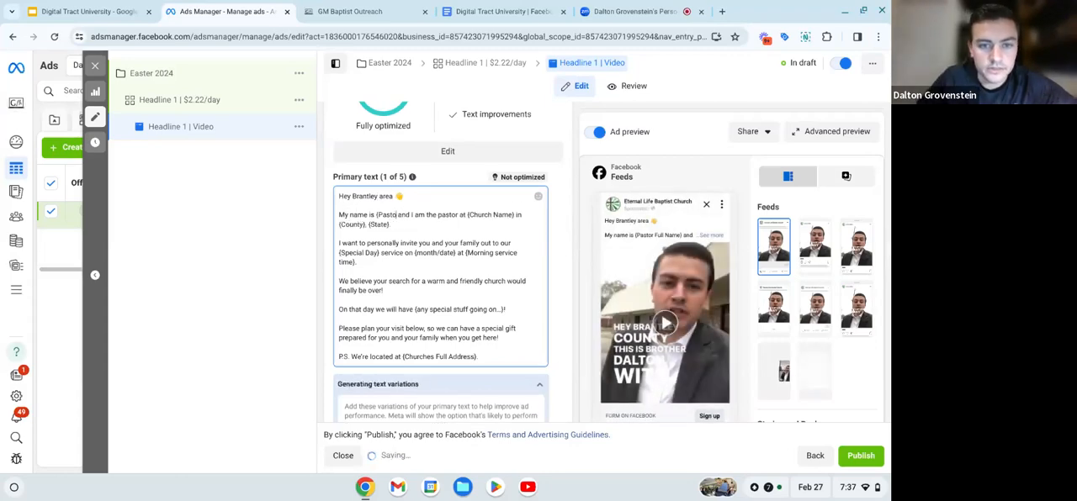
pyautogui.press('BackSpace')
pyautogui.press('BackSpace')
pyautogui.press('BackSpace')
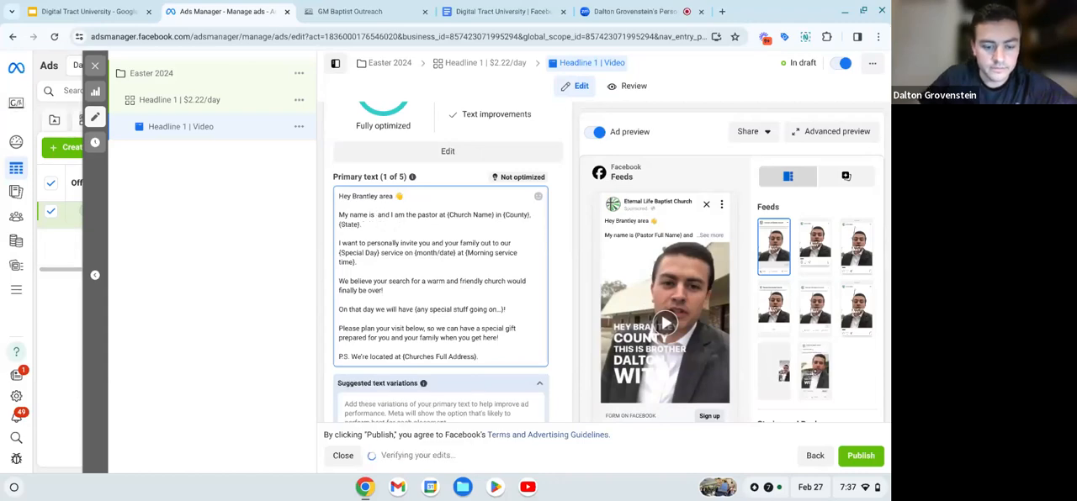
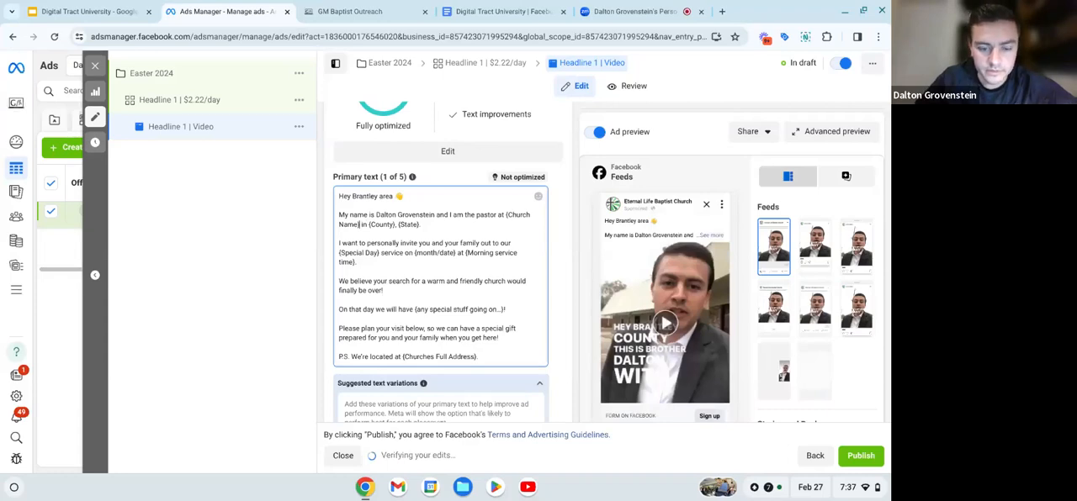
# - Replace the {Church Name} placeholder in the primary text's introduction with Eternal Life Baptist Church
pyautogui.press('BackSpace')
pyautogui.press('BackSpace')
pyautogui.press('BackSpace')
pyautogui.press('BackSpace')
pyautogui.press('BackSpace')
pyautogui.press('BackSpace')
pyautogui.press('BackSpace')
pyautogui.press('BackSpace')
pyautogui.press('BackSpace')
pyautogui.press('BackSpace')
pyautogui.press('BackSpace')
pyautogui.press('BackSpace')
pyautogui.write('Etern')
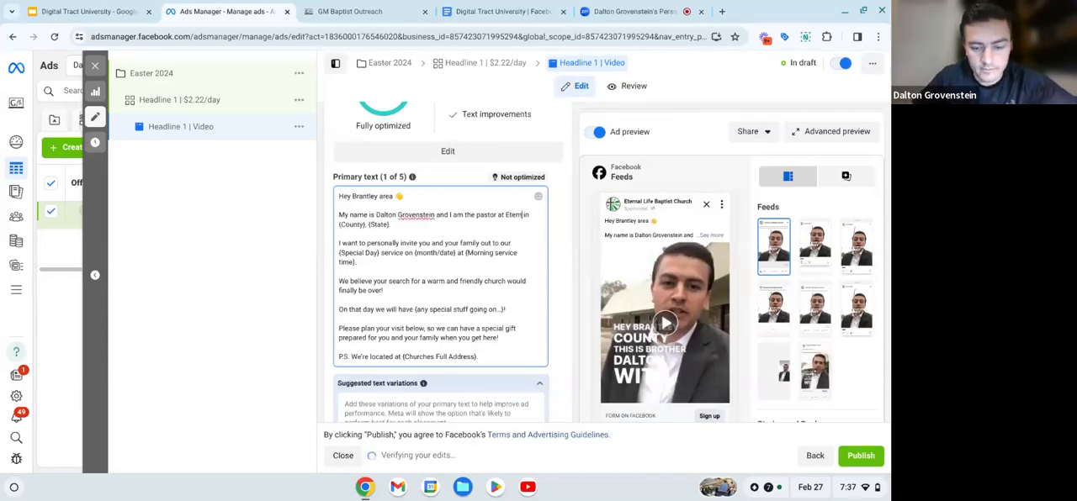
pyautogui.write('al Life')
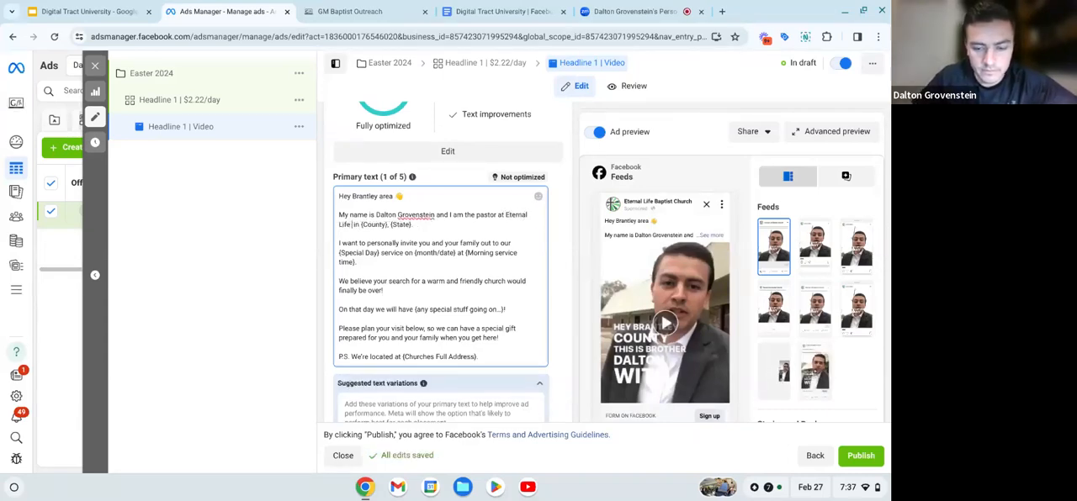
pyautogui.write(' Baptist')
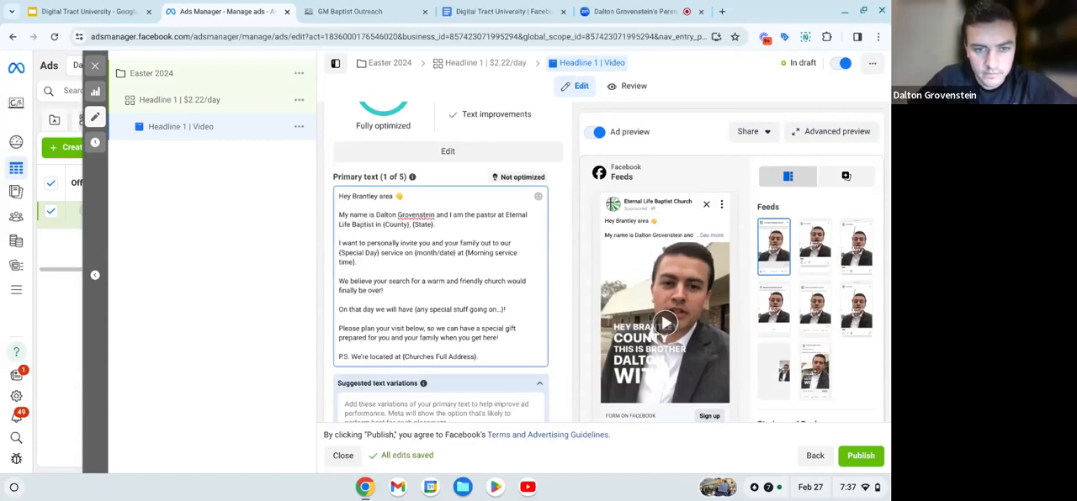
pyautogui.write(' Church')
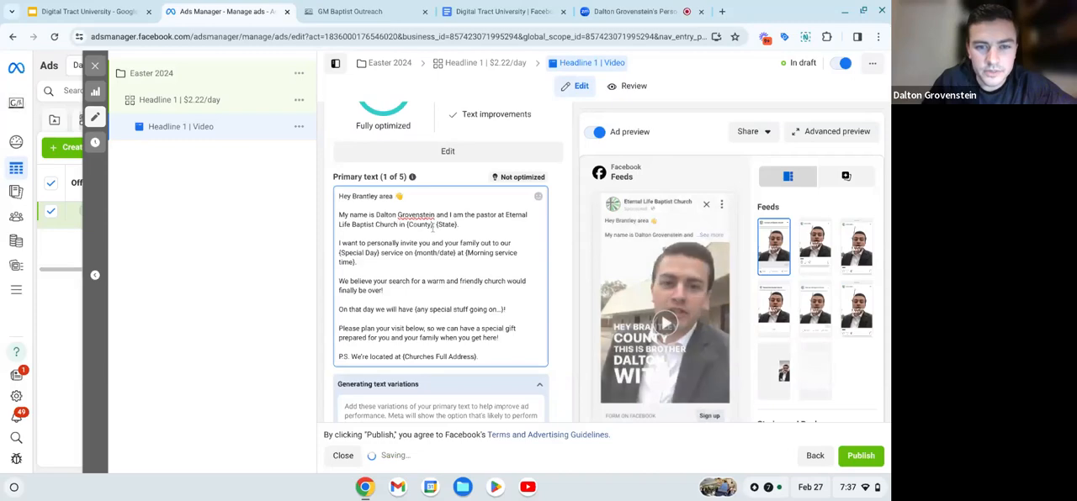
# - Replace the {County}, {State} placeholders in the primary text's introduction with Nahunta, GA, ending the sentence with a period
pyautogui.press('BackSpace')
pyautogui.press('BackSpace')
pyautogui.press('BackSpace')
pyautogui.press('BackSpace')
pyautogui.press('BackSpace')
pyautogui.press('BackSpace')
pyautogui.press('BackSpace')
pyautogui.press('BackSpace')
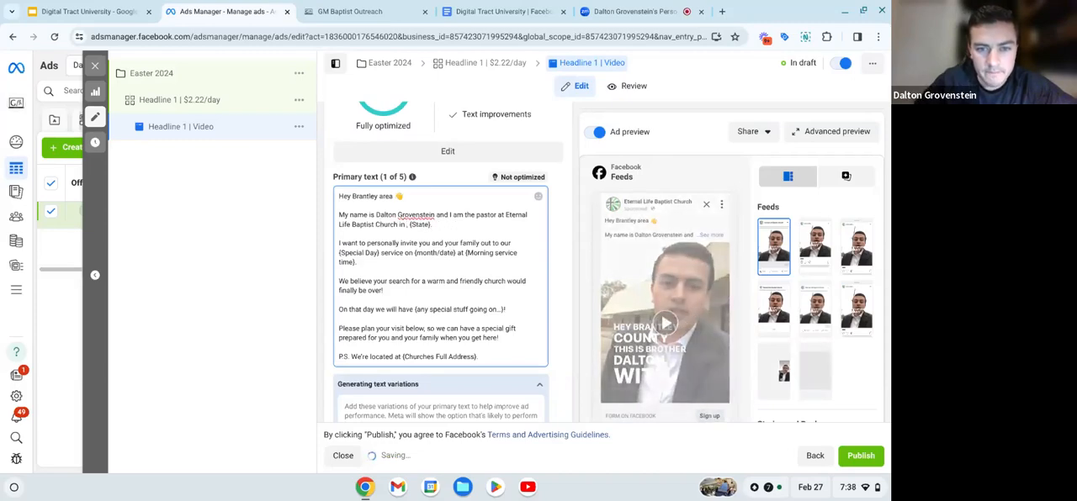
pyautogui.write('Nahunta')
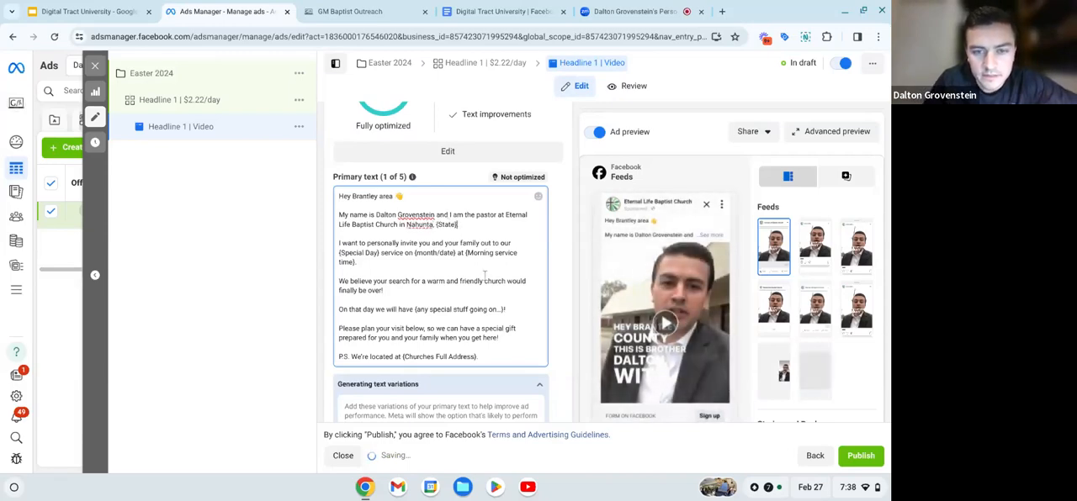
pyautogui.press('BackSpace')
pyautogui.press('BackSpace')
pyautogui.press('BackSpace')
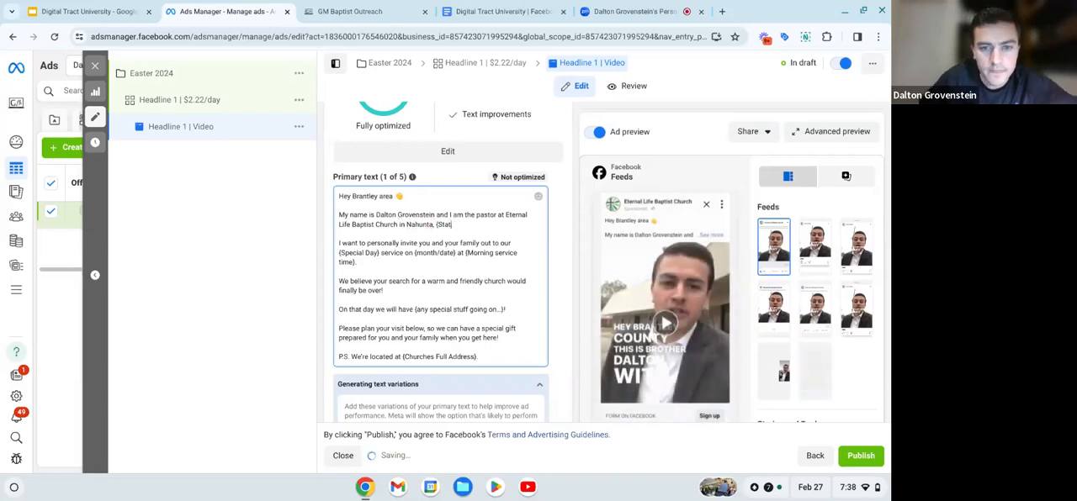
pyautogui.press('BackSpace')
pyautogui.press('BackSpace')
pyautogui.press('BackSpace')
pyautogui.press('BackSpace')
pyautogui.press('BackSpace')
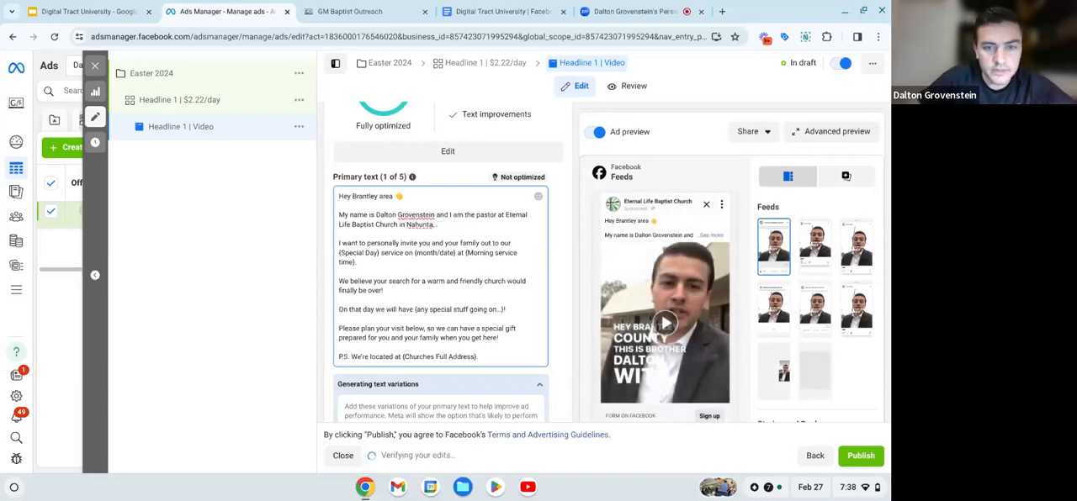
pyautogui.write('GA.')
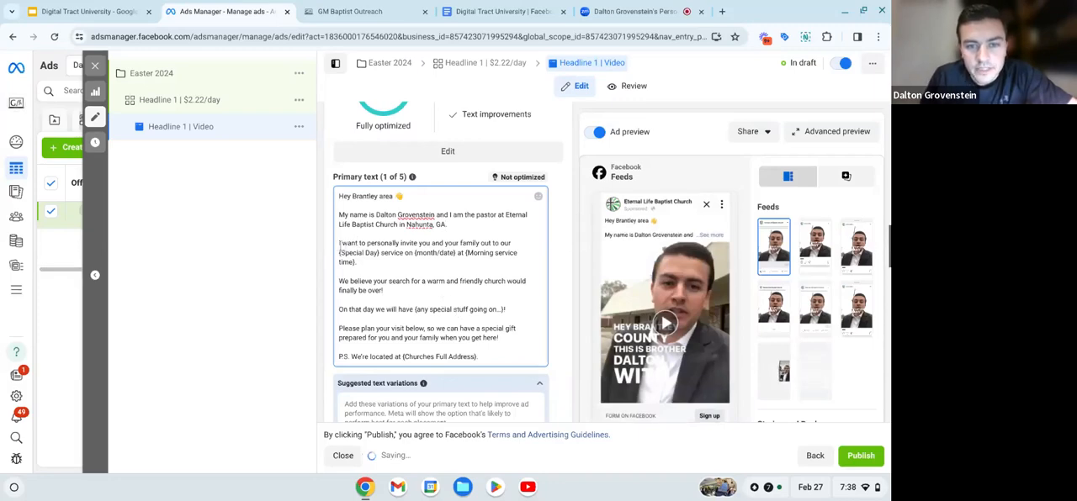
# - Replace the {Special Day} placeholder in the primary text's invitation sentence with Easter
pyautogui.click(379, 253)
pyautogui.press('BackSpace')
pyautogui.press('BackSpace')
pyautogui.press('BackSpace')
pyautogui.press('BackSpace')
pyautogui.press('BackSpace')
pyautogui.press('BackSpace')
pyautogui.press('BackSpace')
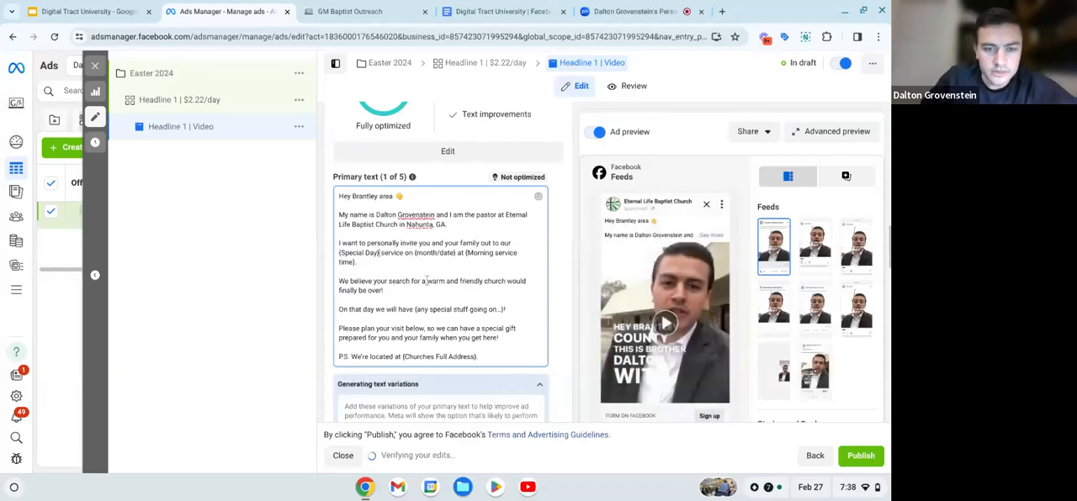
pyautogui.press('BackSpace')
pyautogui.press('BackSpace')
pyautogui.press('BackSpace')
pyautogui.press('BackSpace')
pyautogui.press('BackSpace')
pyautogui.press('BackSpace')
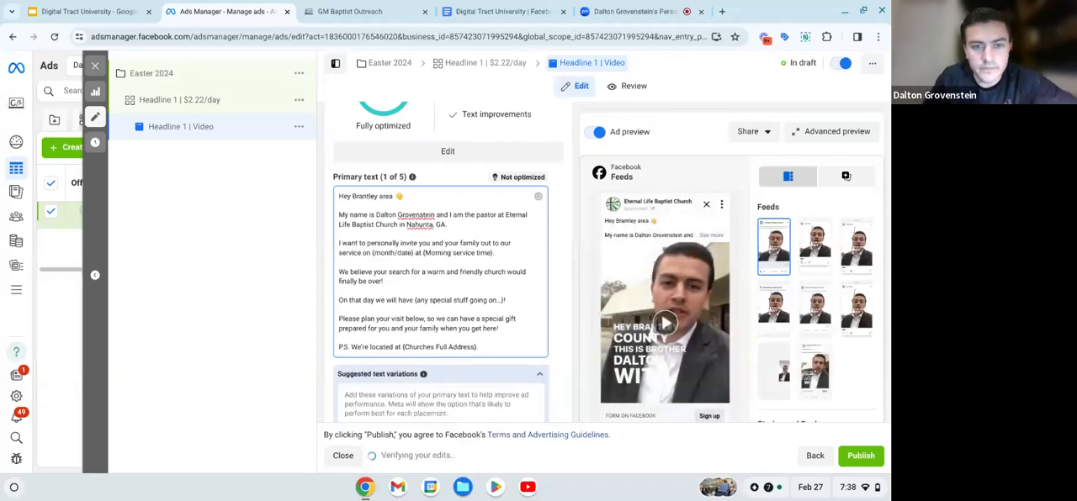
pyautogui.write('Easter')
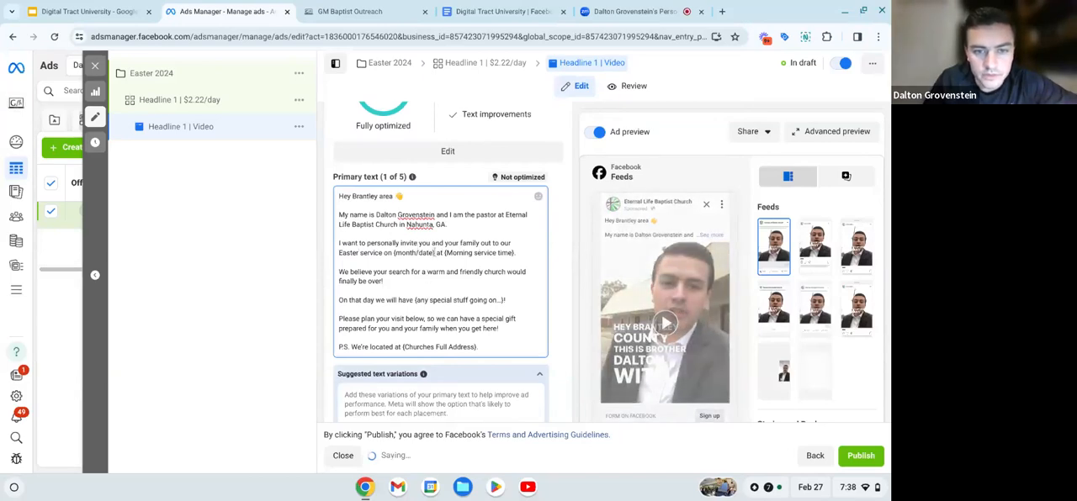
# - Replace the {month/date} placeholder in the primary text's invitation sentence with March 31st
pyautogui.click(435, 253)
pyautogui.press('BackSpace')
pyautogui.press('BackSpace')
pyautogui.press('BackSpace')
pyautogui.press('BackSpace')
pyautogui.press('BackSpace')
pyautogui.press('BackSpace')
pyautogui.press('BackSpace')
pyautogui.press('BackSpace')
pyautogui.press('BackSpace')
pyautogui.press('BackSpace')
pyautogui.press('BackSpace')
pyautogui.press('BackSpace')
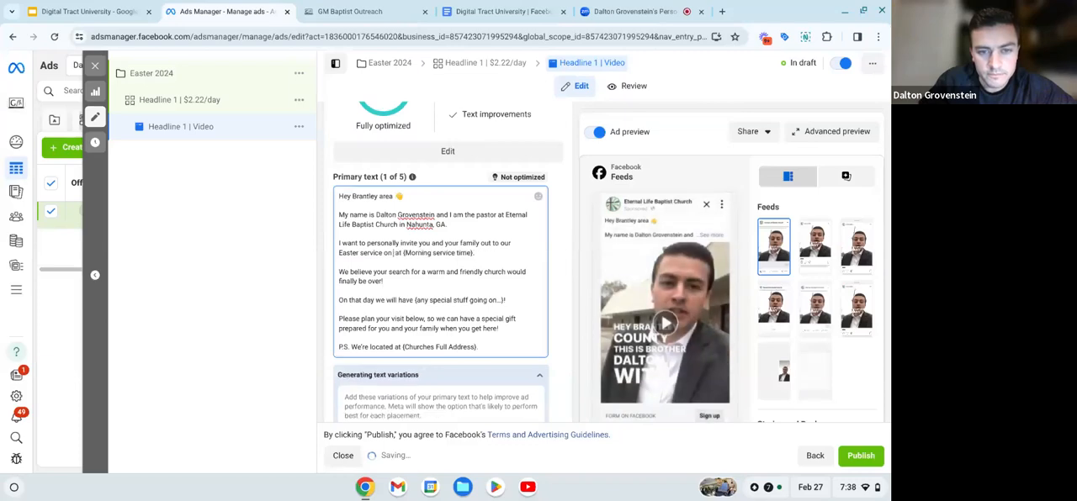
pyautogui.write('March')
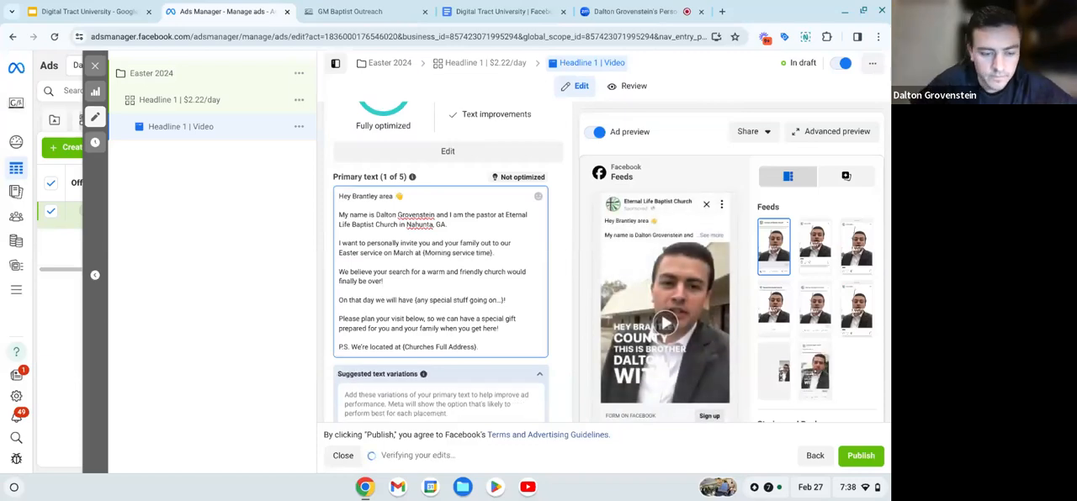
pyautogui.write(' 31st')
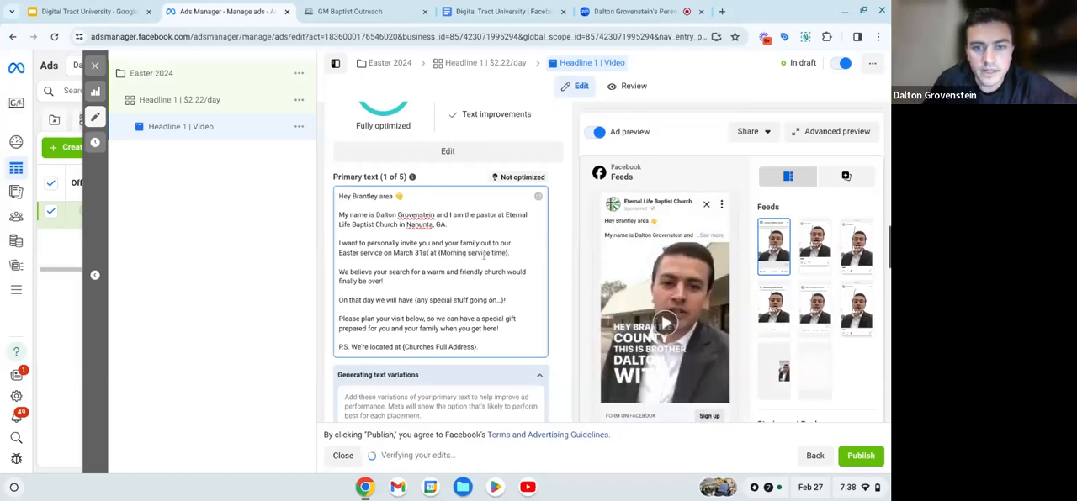
# - Replace the {Morning service time} placeholder in the primary text's invitation sentence with 11am
pyautogui.moveTo(508, 253); pyautogui.dragTo(438, 254)
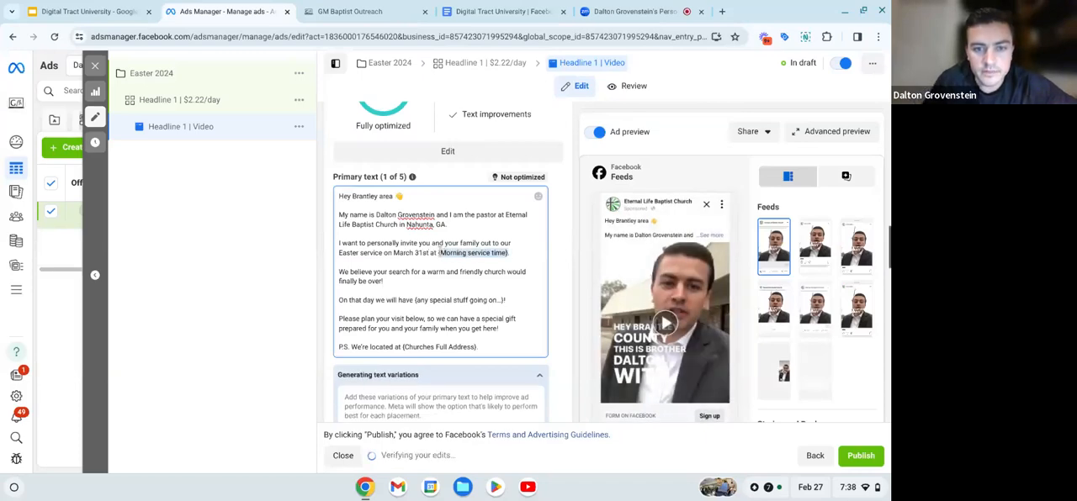
pyautogui.write('11am')
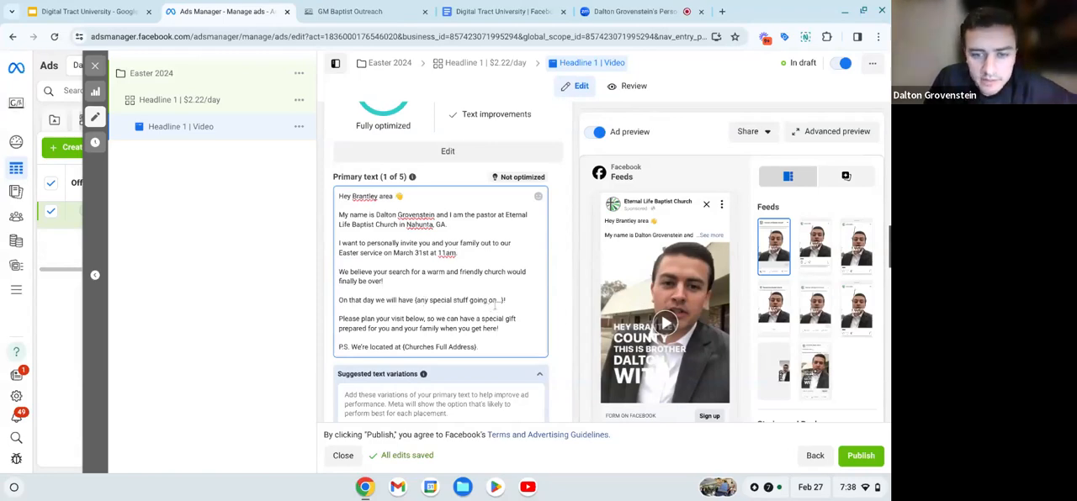
# - Delete the "On that day we will have {any special stuff going on...}!" line and its blank line from the primary text
pyautogui.moveTo(504, 300); pyautogui.dragTo(413, 300)
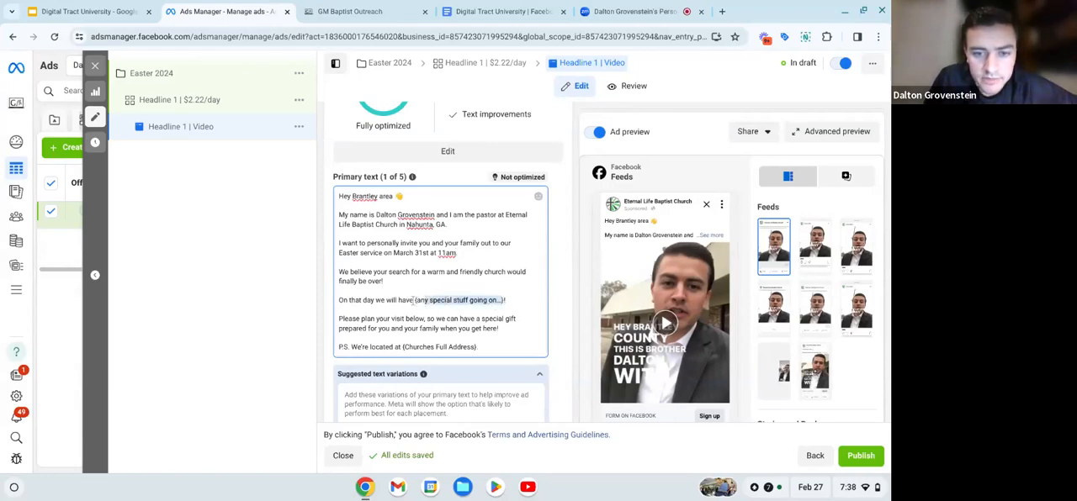
pyautogui.click(368, 300)
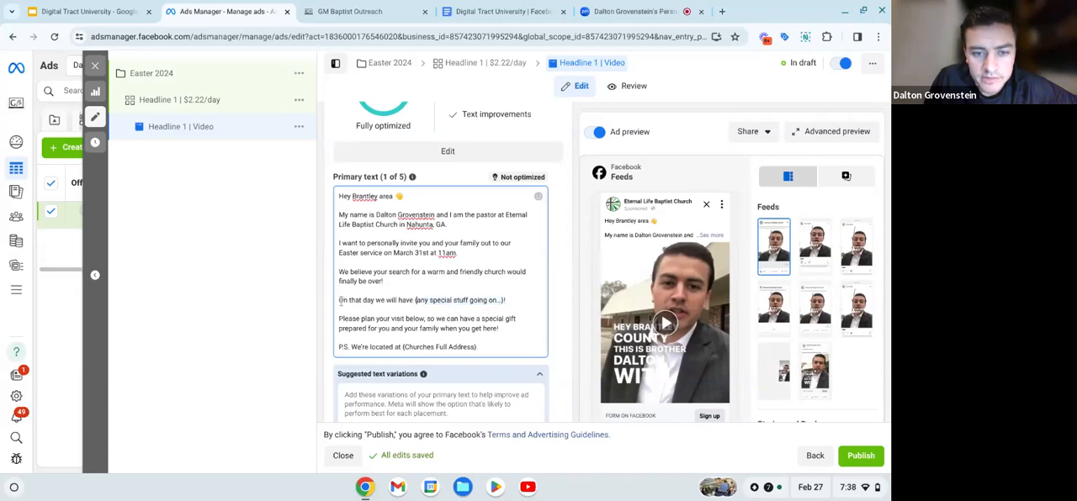
pyautogui.moveTo(339, 300); pyautogui.dragTo(506, 301)
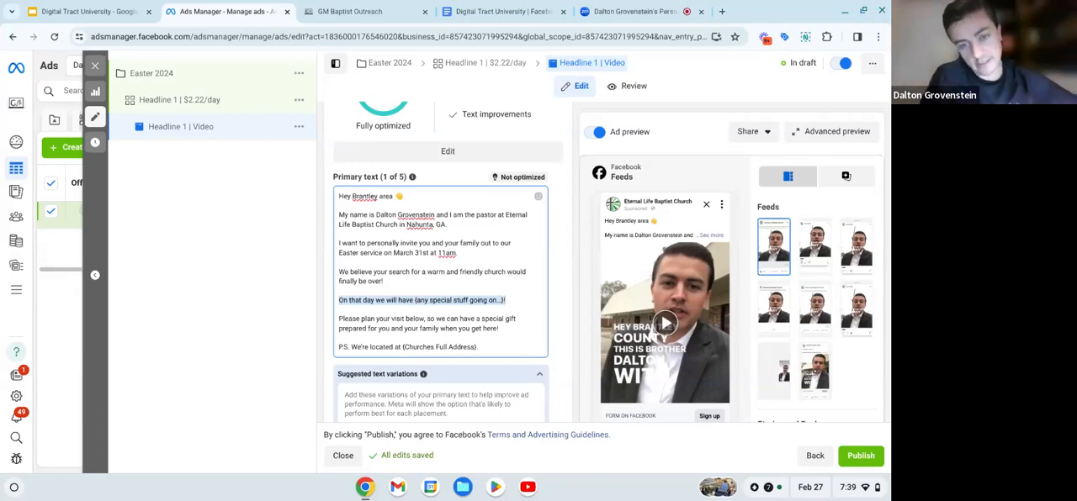
pyautogui.press('BackSpace')
pyautogui.press('BackSpace')
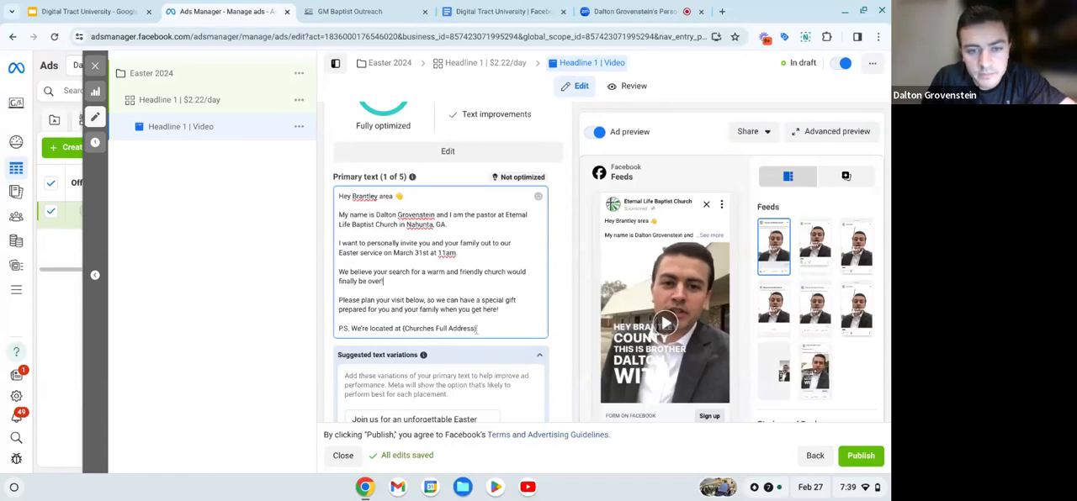
# - Replace the {Churches Full Address} placeholder in the primary text's P.S. line with the church's street address, town and state, ending with a period
pyautogui.press('BackSpace')
pyautogui.press('BackSpace')
pyautogui.press('BackSpace')
pyautogui.press('BackSpace')
pyautogui.press('BackSpace')
pyautogui.press('BackSpace')
pyautogui.press('BackSpace')
pyautogui.press('BackSpace')
pyautogui.press('BackSpace')
pyautogui.press('BackSpace')
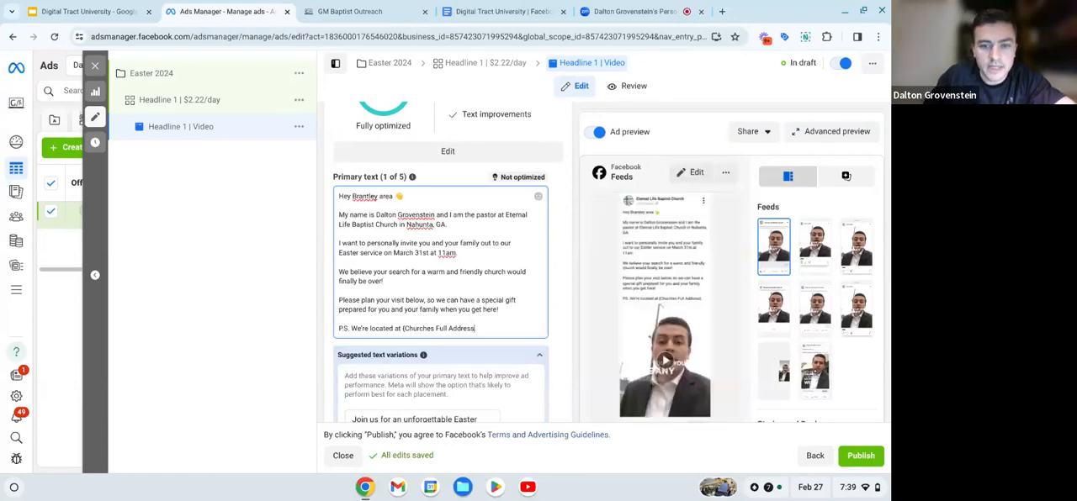
pyautogui.press('BackSpace')
pyautogui.press('BackSpace')
pyautogui.press('BackSpace')
pyautogui.press('BackSpace')
pyautogui.press('BackSpace')
pyautogui.press('BackSpace')
pyautogui.press('BackSpace')
pyautogui.press('BackSpace')
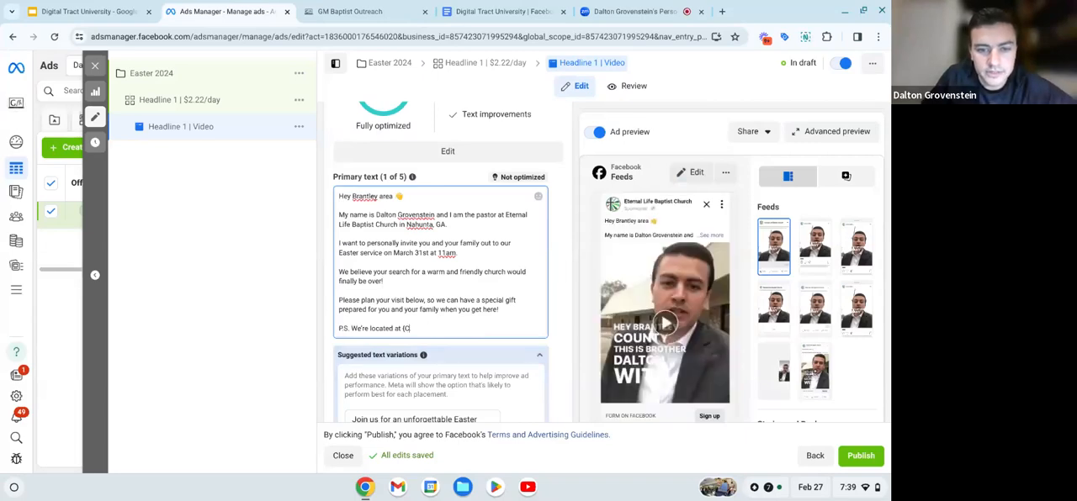
pyautogui.press('BackSpace')
pyautogui.press('BackSpace')
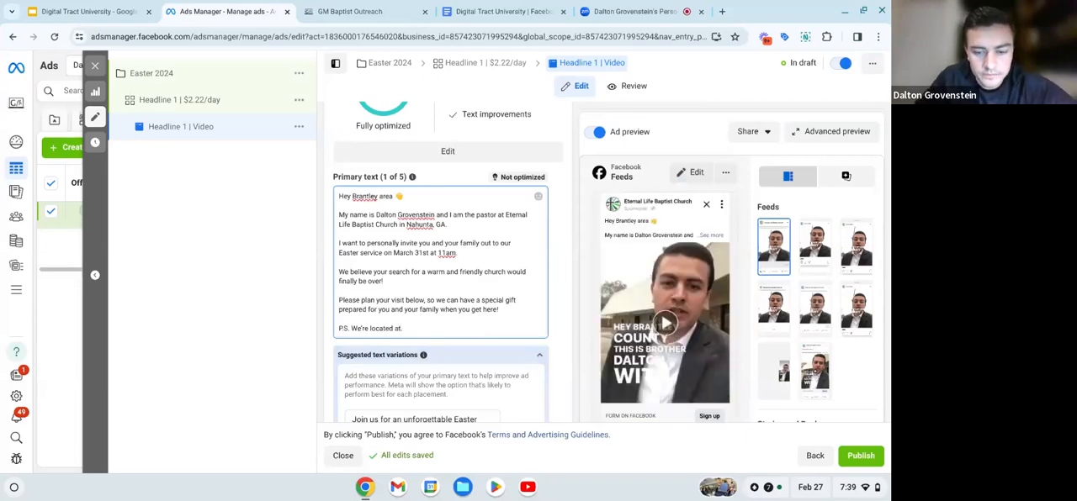
pyautogui.write('10083')
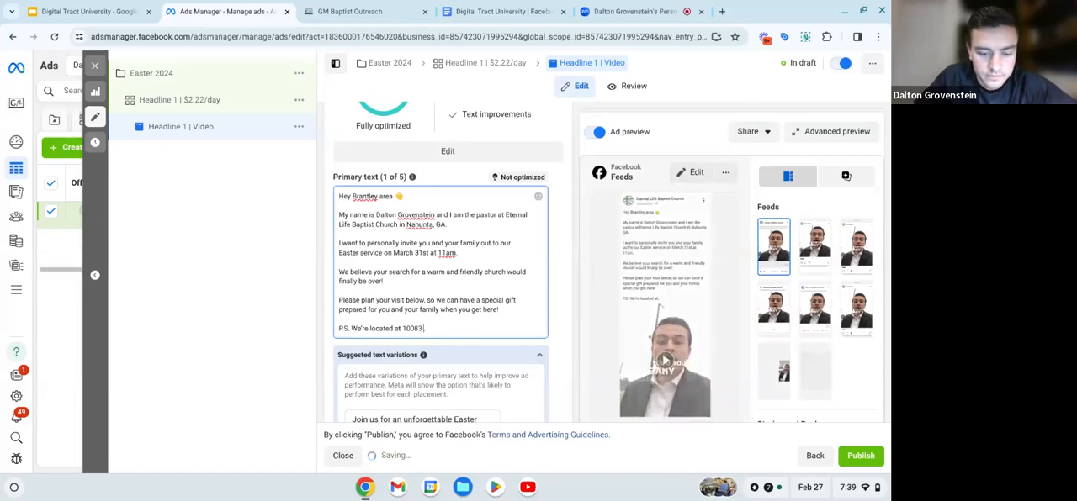
pyautogui.write(' N Main')
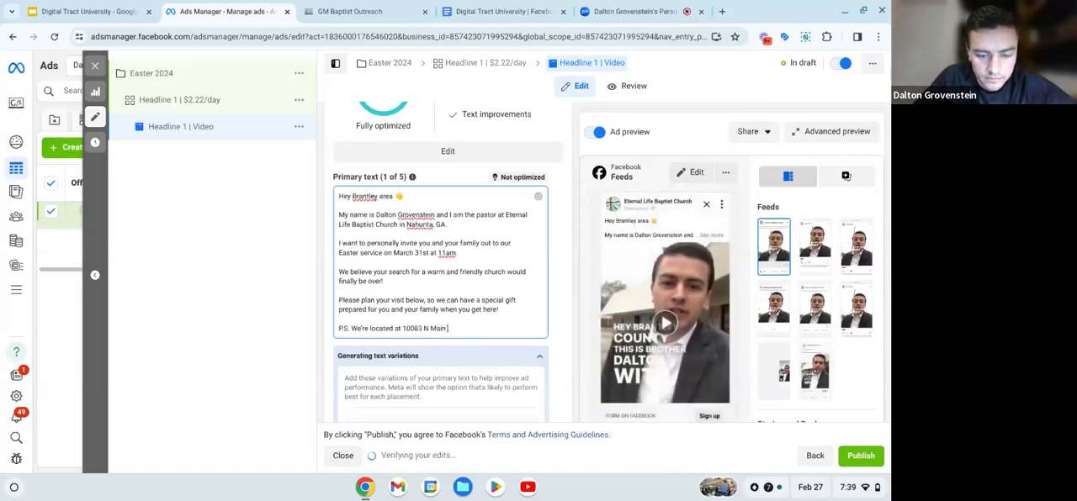
pyautogui.write(' St.')
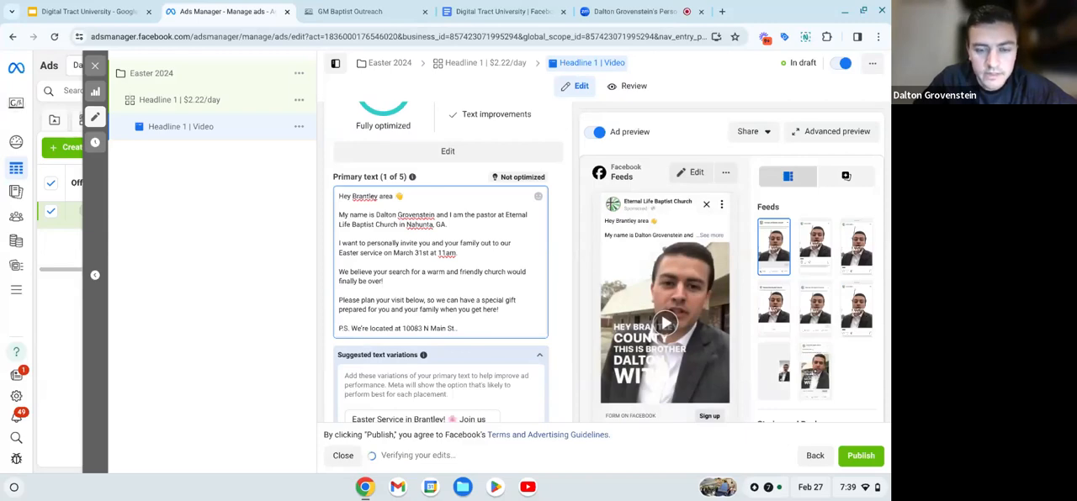
pyautogui.write(' Nahun')
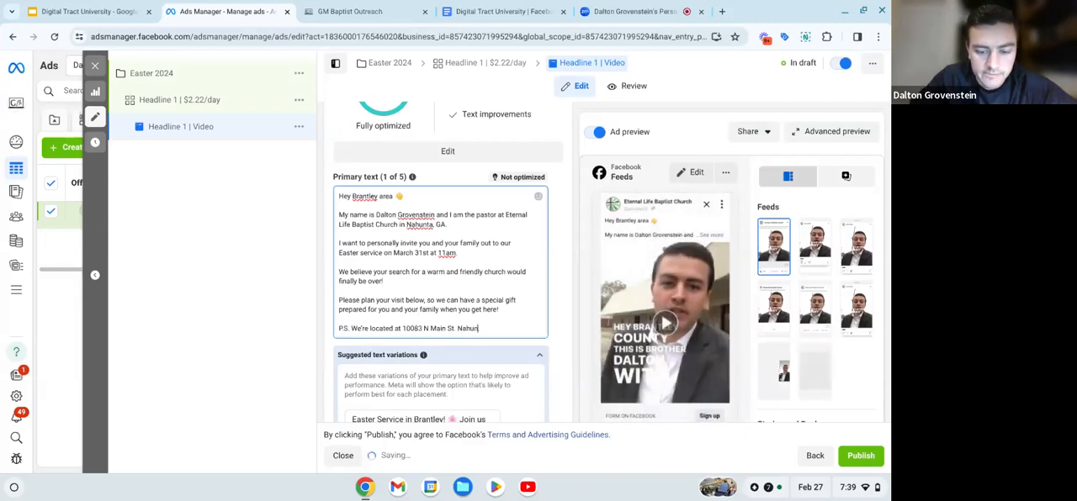
pyautogui.write('ta,')
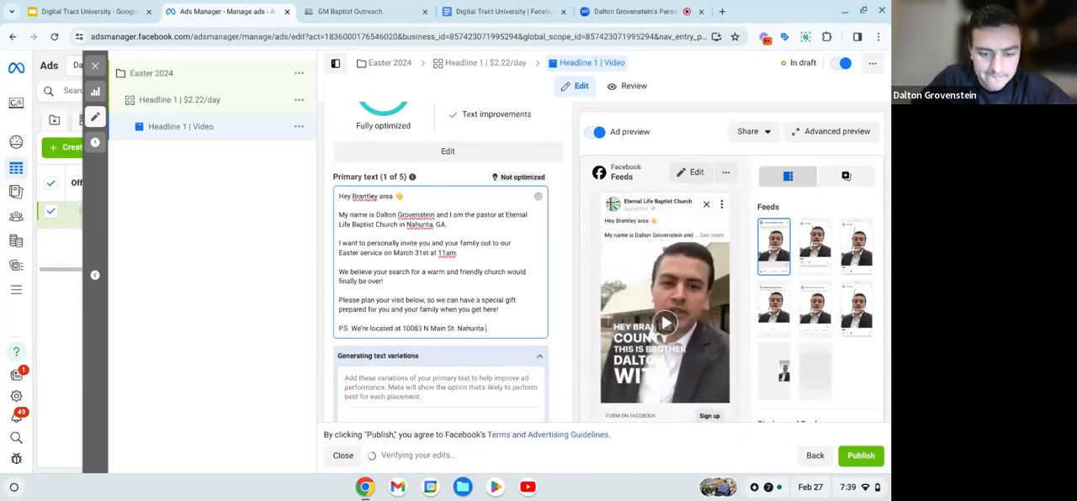
pyautogui.write(' GA')
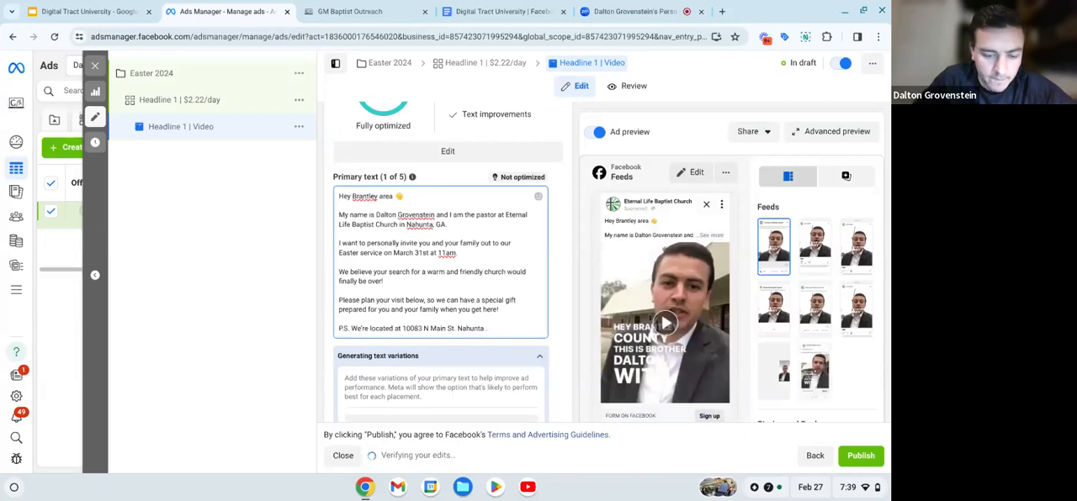
pyautogui.write('.')
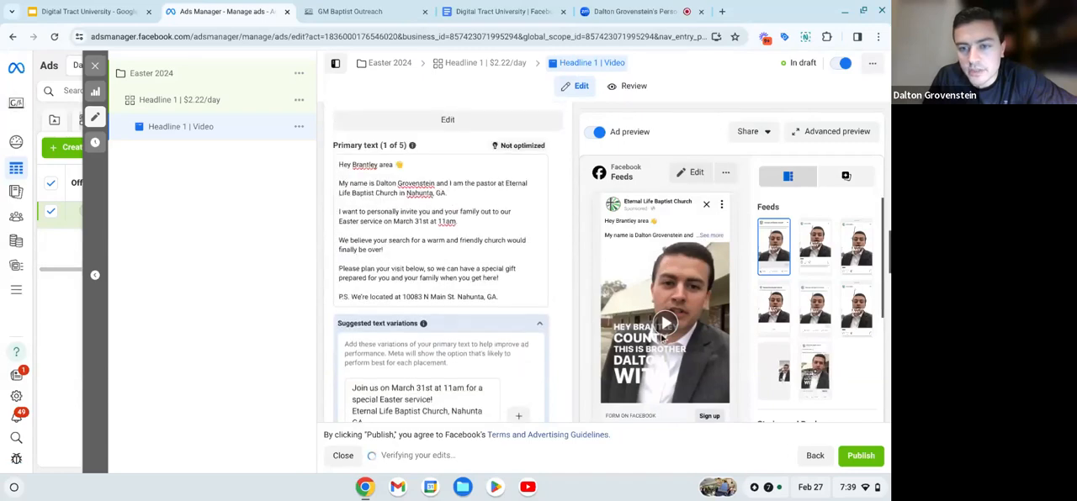
# - Expand the Facebook Feeds ad preview, read through the full primary text and video placement, and close the preview
pyautogui.click(706, 239)
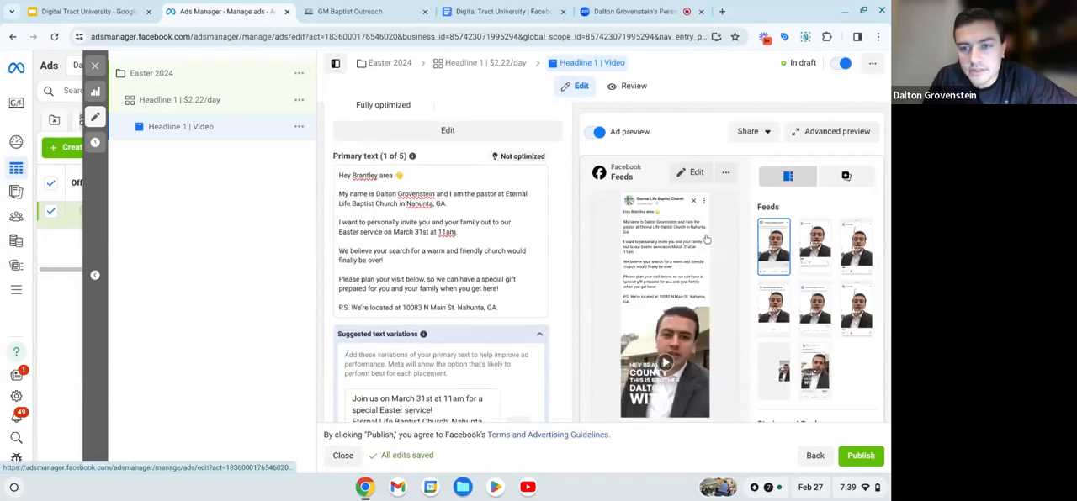
pyautogui.click(726, 172)
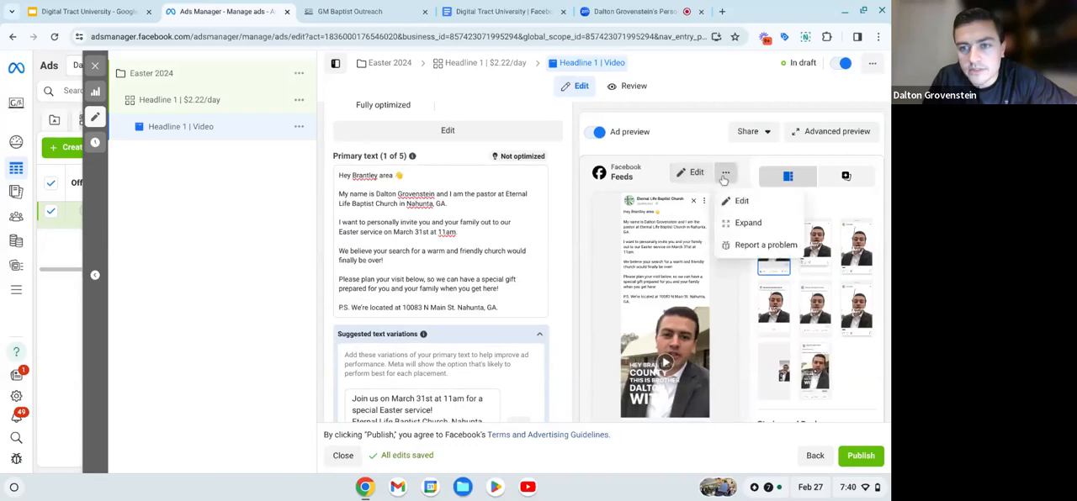
pyautogui.click(741, 224)
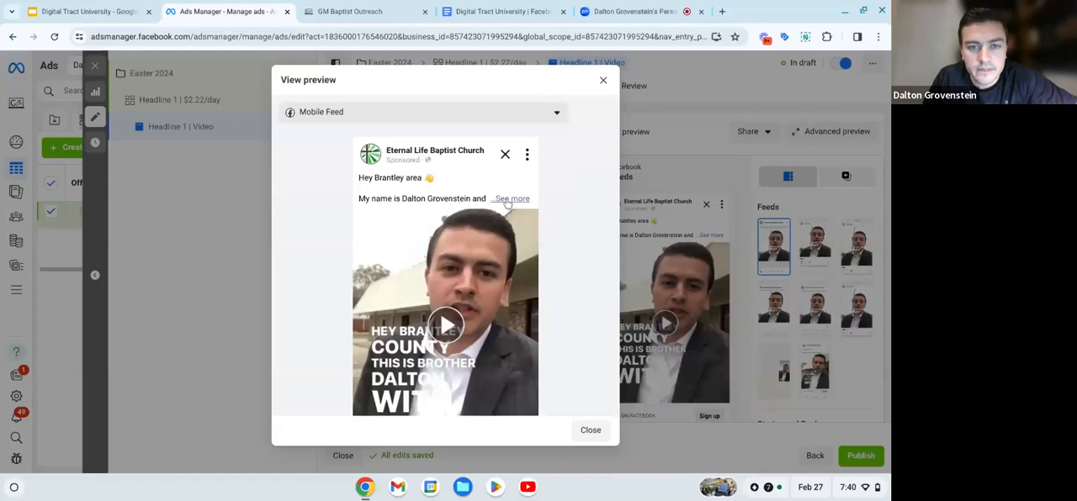
pyautogui.click(507, 199)
pyautogui.scroll(-1, 409, 160)
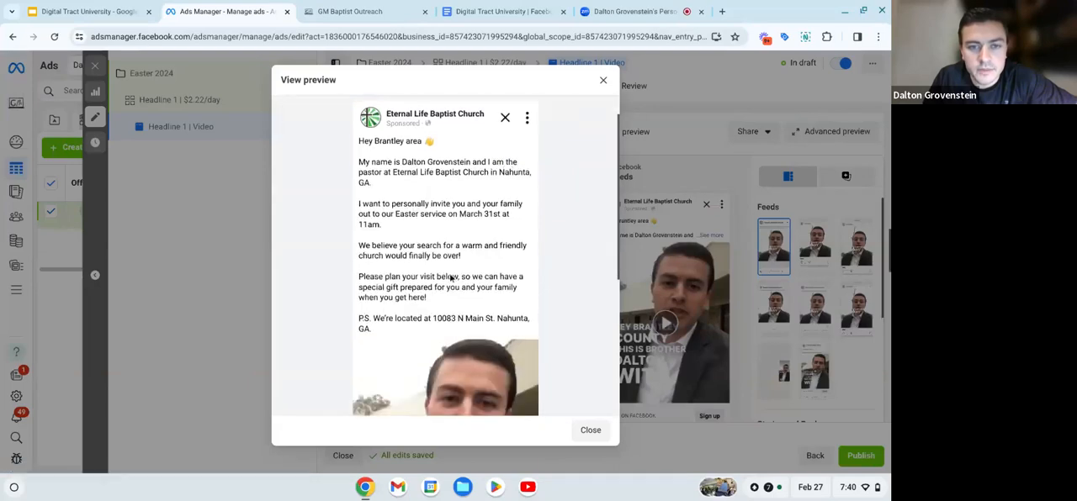
pyautogui.scroll(-2, 409, 161)
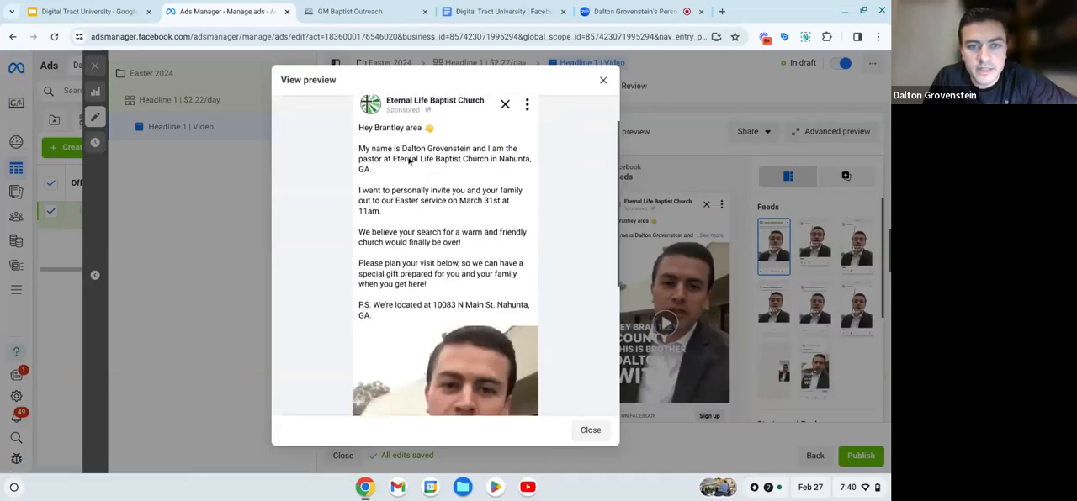
pyautogui.scroll(-1, 445, 255)
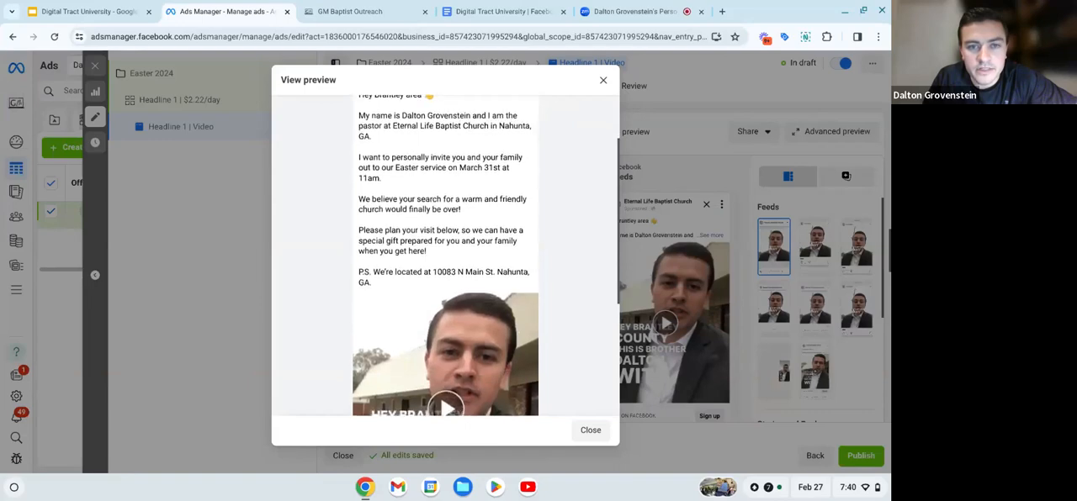
pyautogui.scroll(-1, 445, 256)
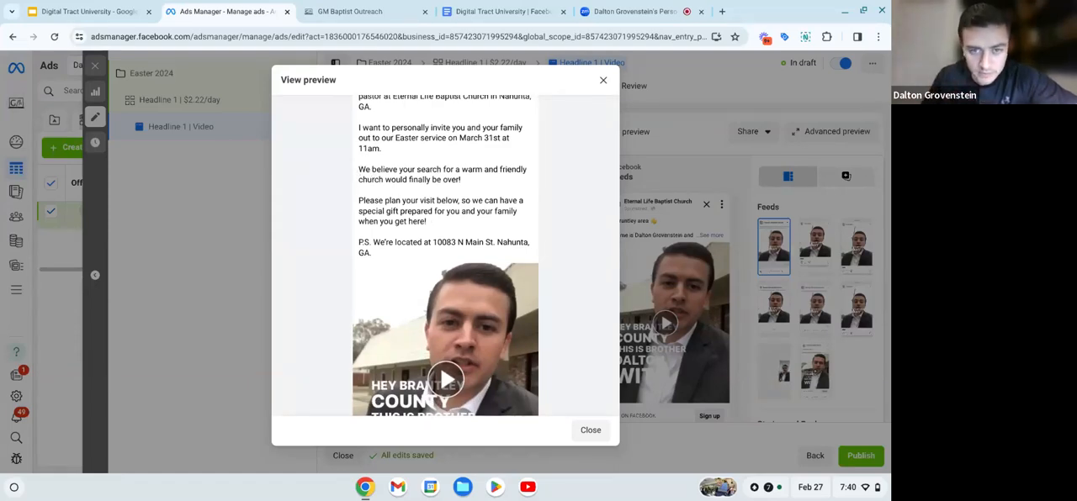
pyautogui.scroll(-2, 385, 199)
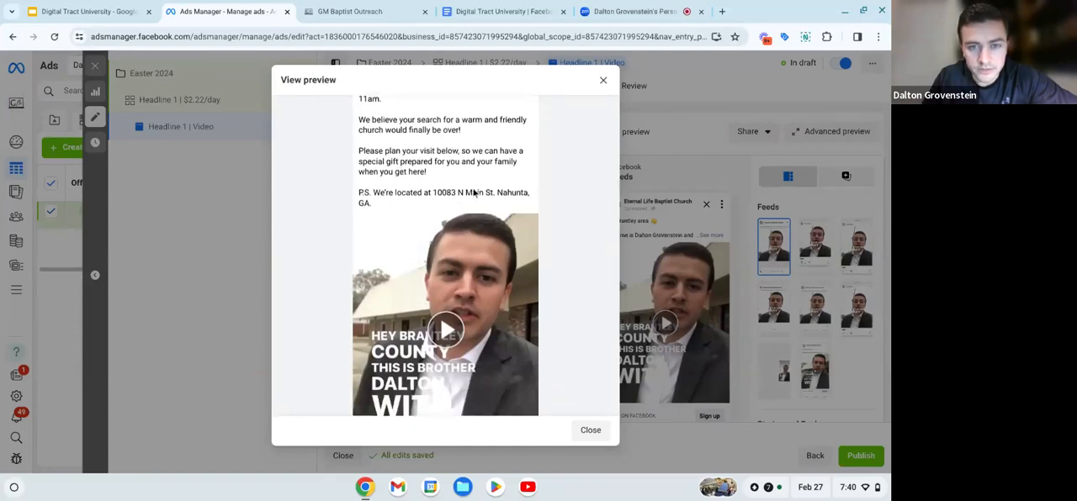
pyautogui.scroll(-1, 474, 193)
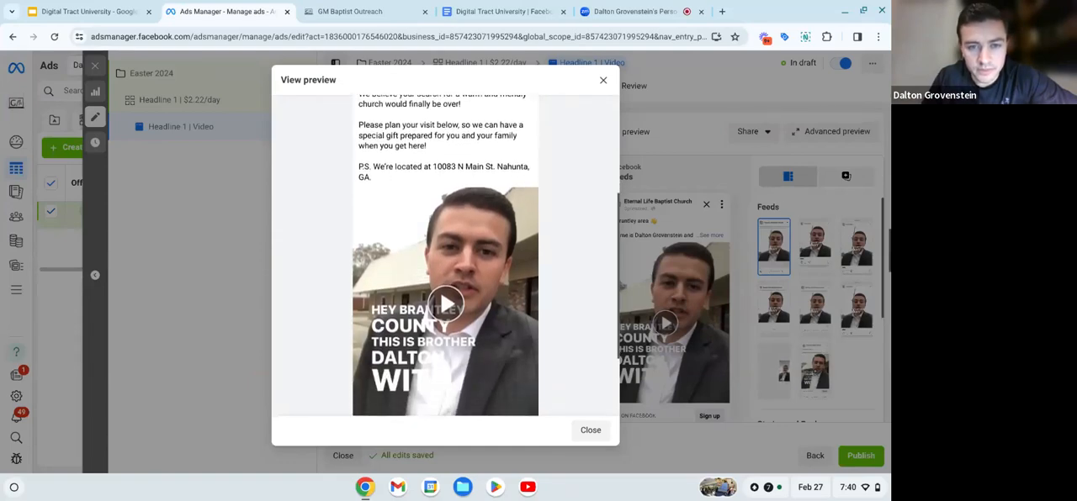
pyautogui.scroll(-1, 445, 252)
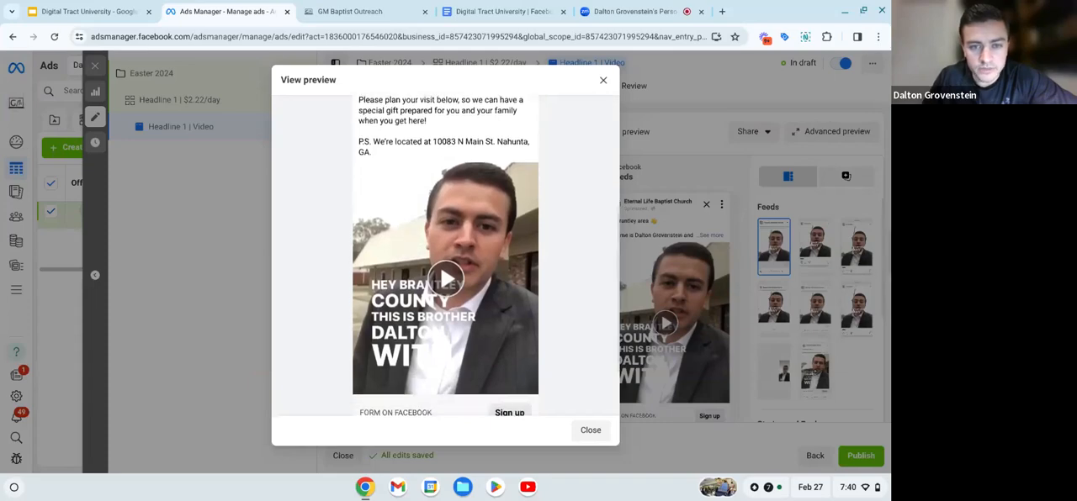
pyautogui.scroll(-1, 445, 252)
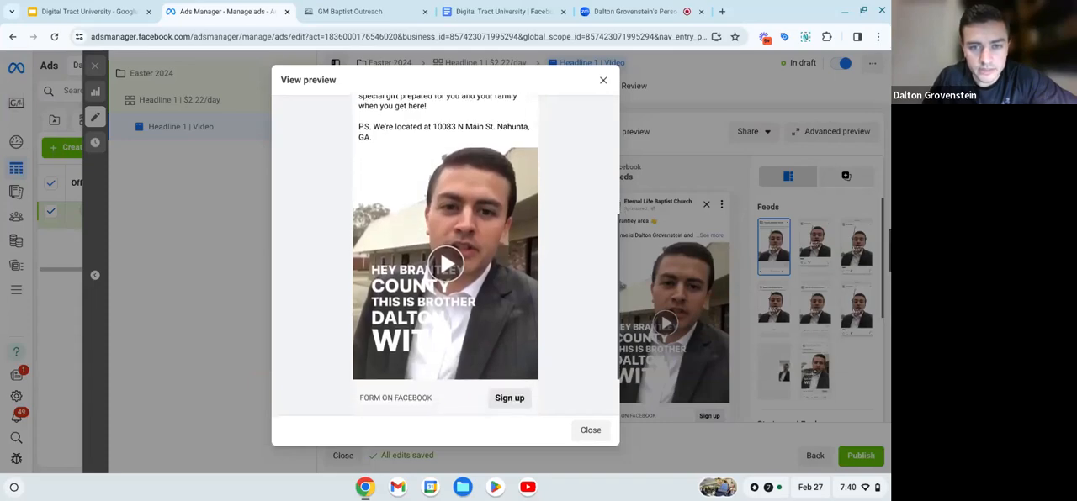
pyautogui.scroll(-2, 445, 253)
pyautogui.scroll(3, 445, 252)
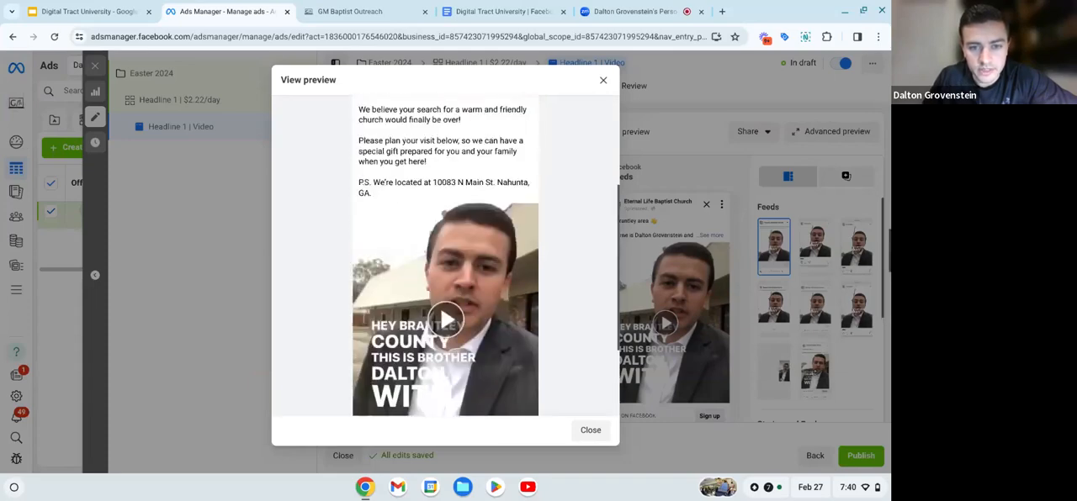
pyautogui.click(603, 80)
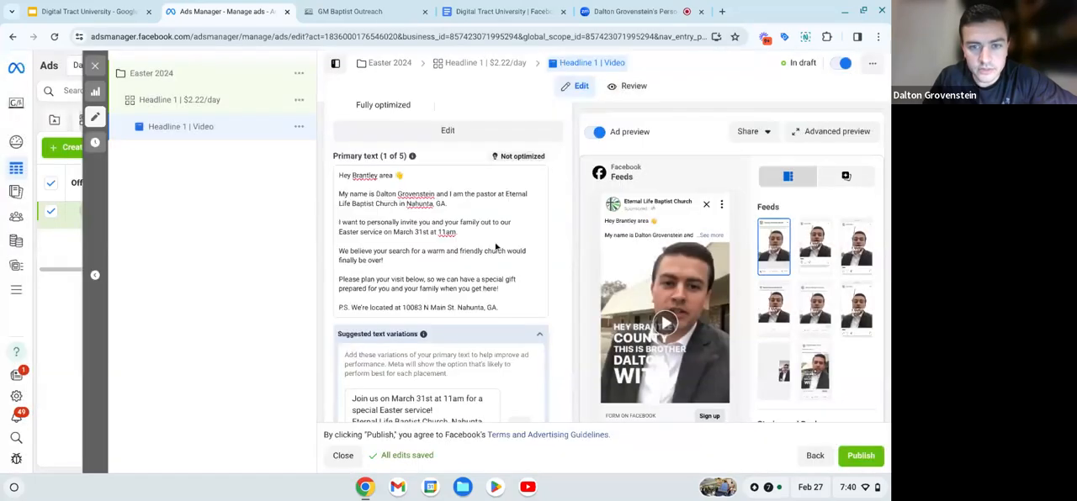
# - Change "area" to "Families" in the primary text's greeting so it reads "Hey Brantley Families" before the waving emoji
pyautogui.scroll(-1, 560, 301)
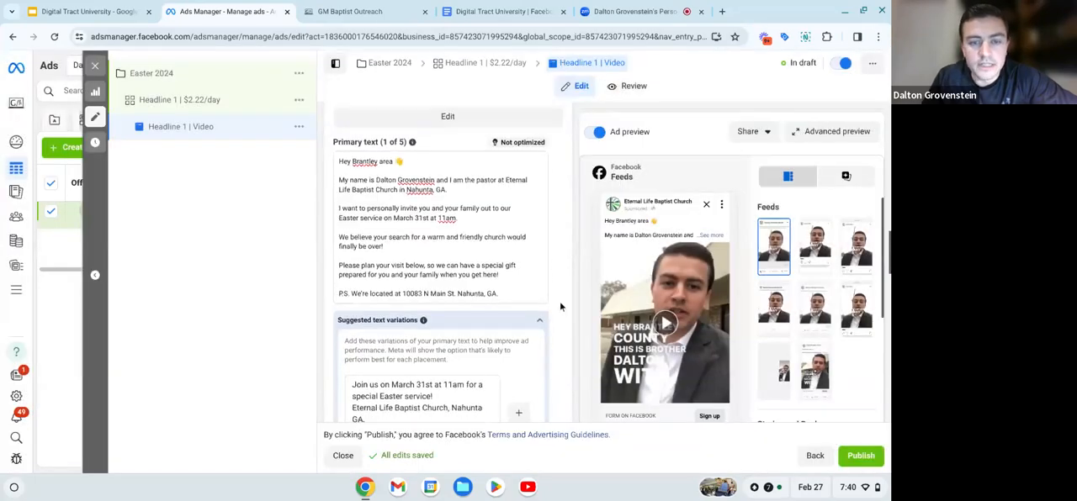
pyautogui.scroll(-1, 560, 301)
pyautogui.scroll(1, 560, 301)
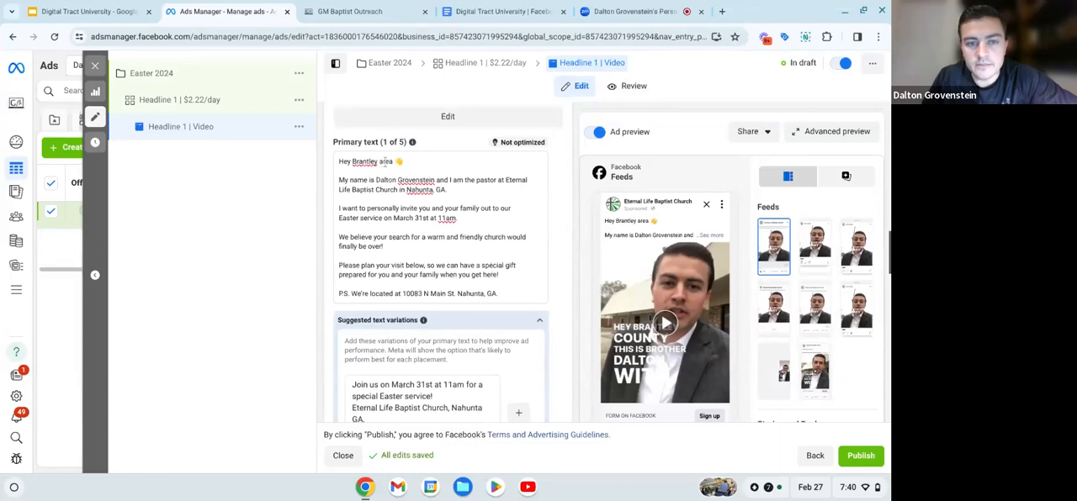
pyautogui.click(391, 162)
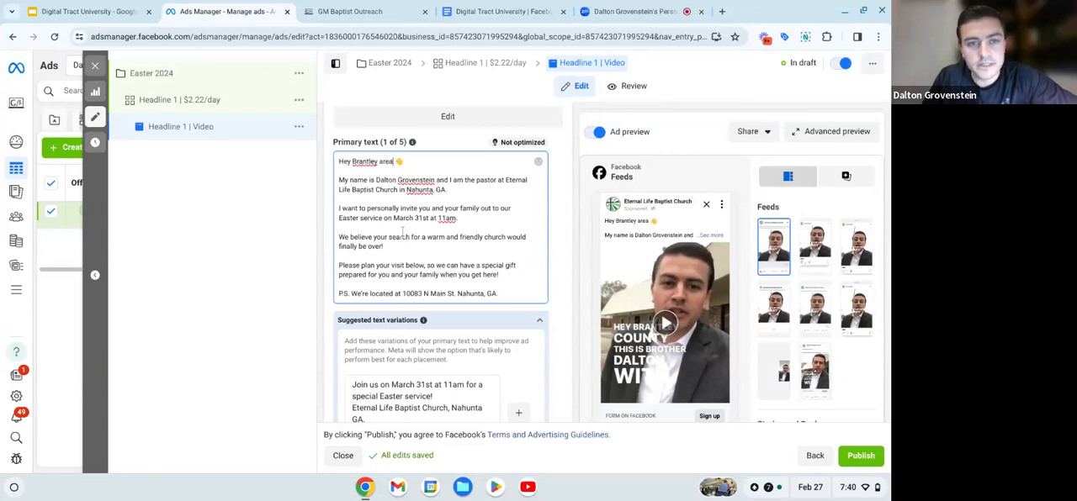
pyautogui.press('BackSpace')
pyautogui.press('BackSpace')
pyautogui.press('BackSpace')
pyautogui.press('BackSpace')
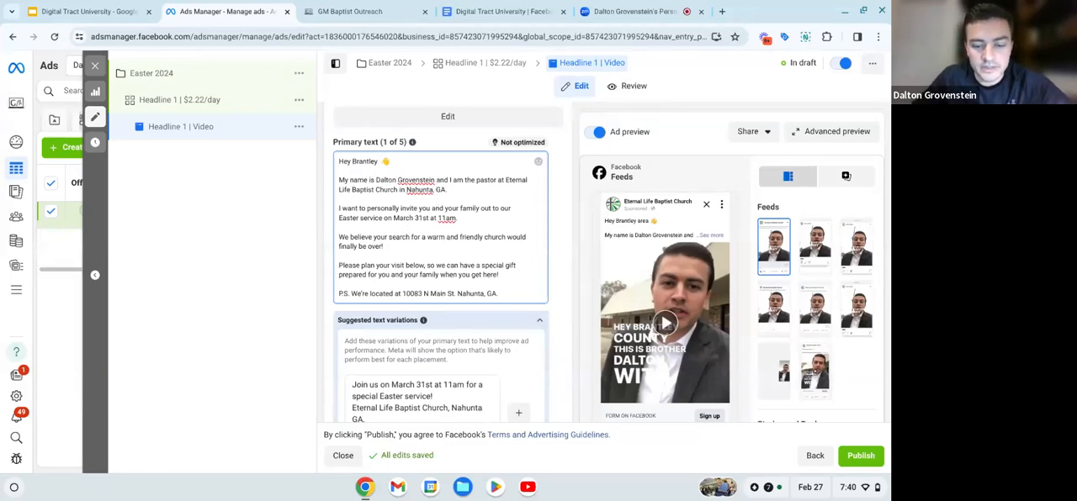
pyautogui.write('Families')
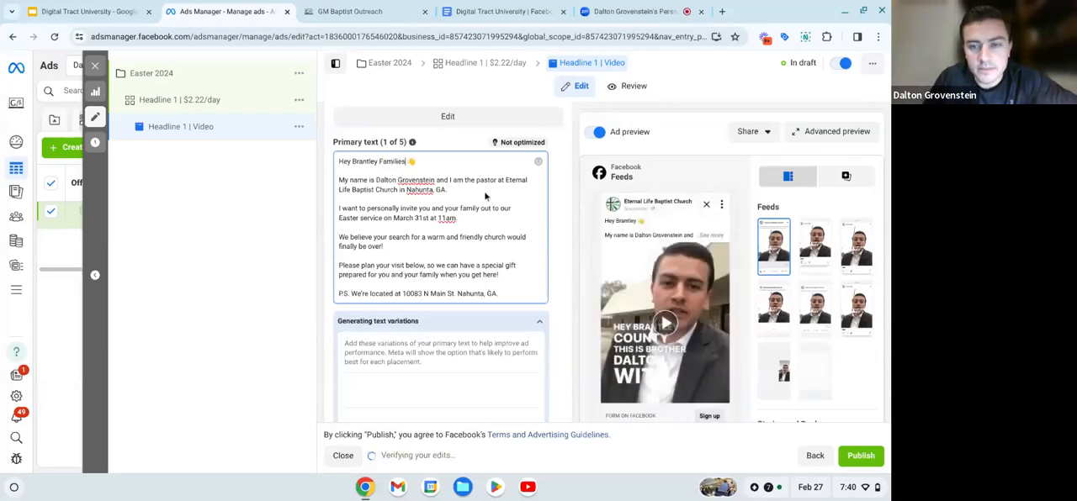
pyautogui.click(561, 273)
pyautogui.scroll(-5, 337, 316)
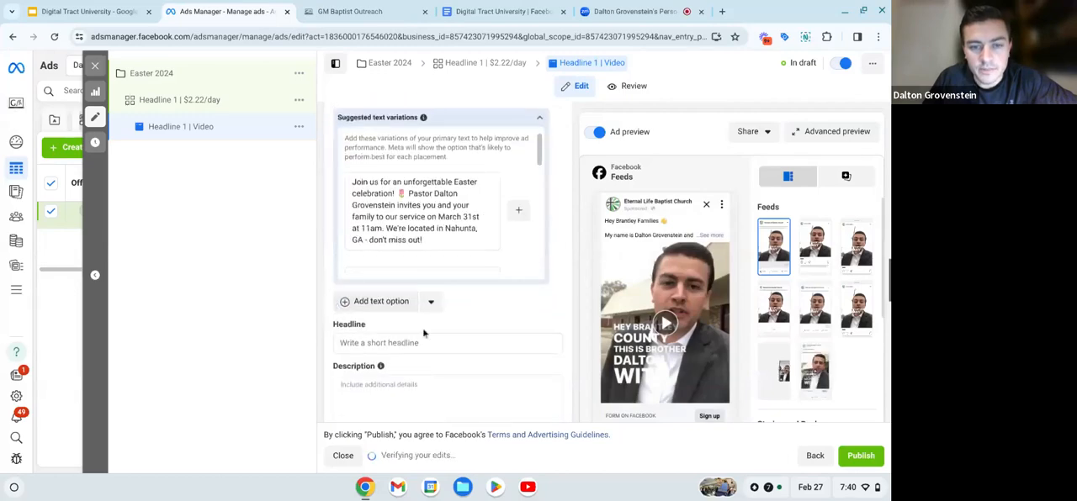
# - Copy the Headline 1 template "[{month/date}] {Special Day} | Plan Your Visit" from the Facebook Ad Scripts document into the ad's Headline in Ads Manager
pyautogui.scroll(-1, 445, 329)
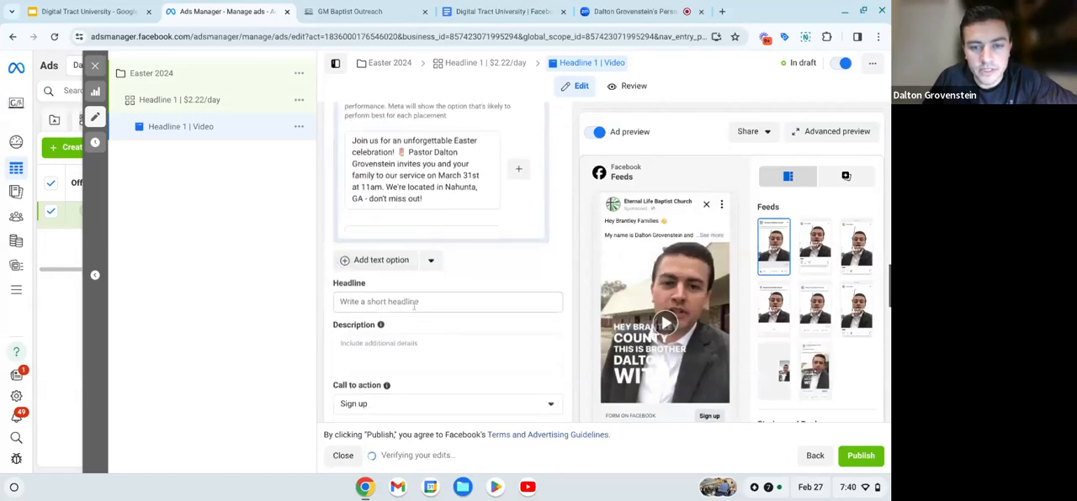
pyautogui.click(424, 303)
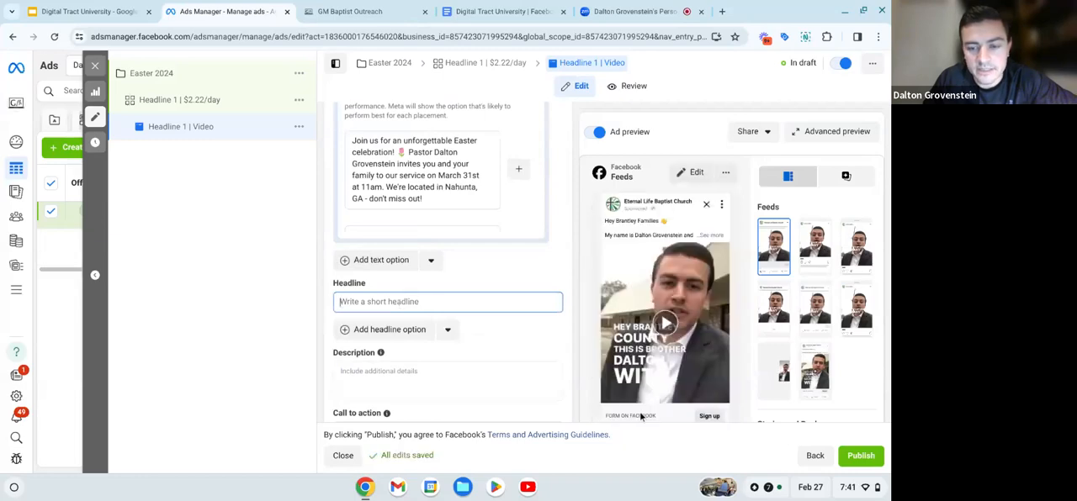
pyautogui.click(496, 11)
pyautogui.scroll(4, 408, 191)
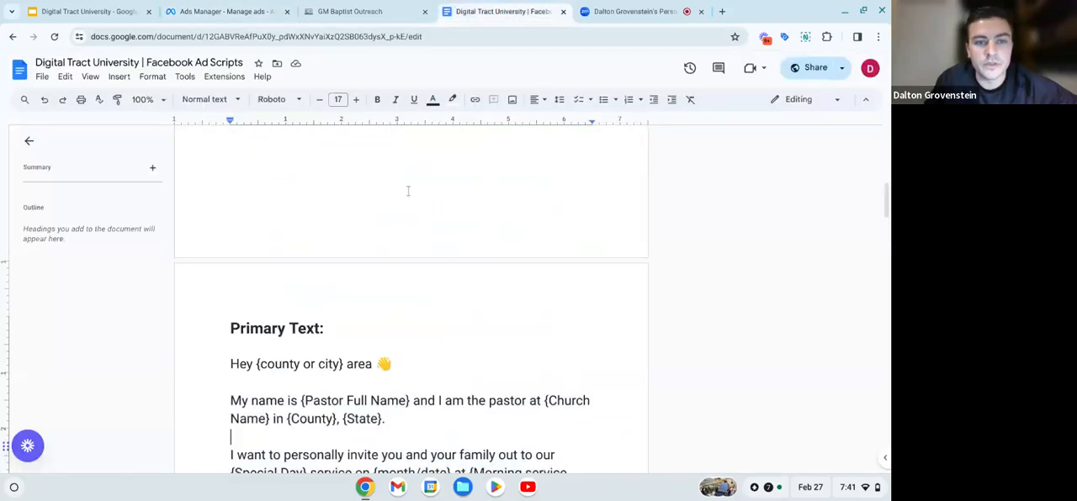
pyautogui.scroll(3, 408, 191)
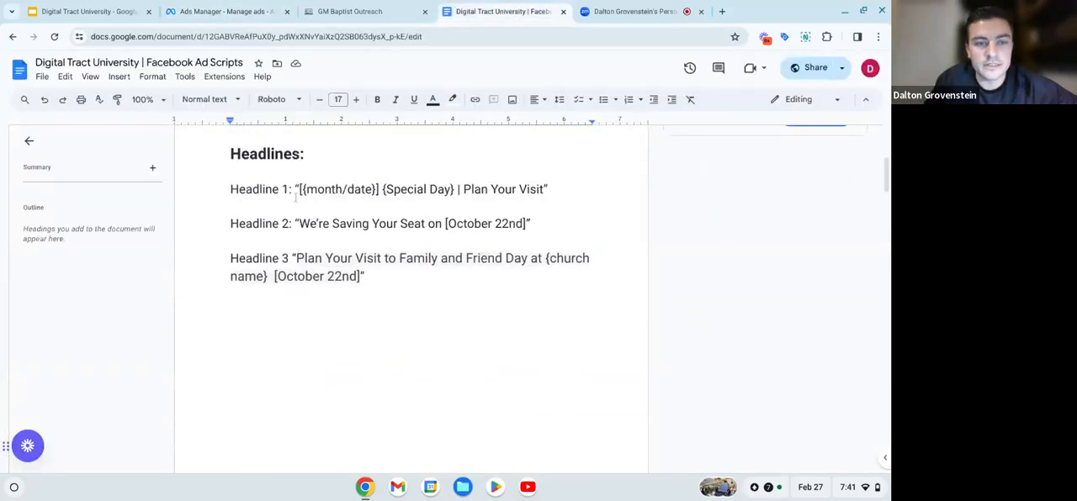
pyautogui.moveTo(299, 190); pyautogui.dragTo(543, 189)
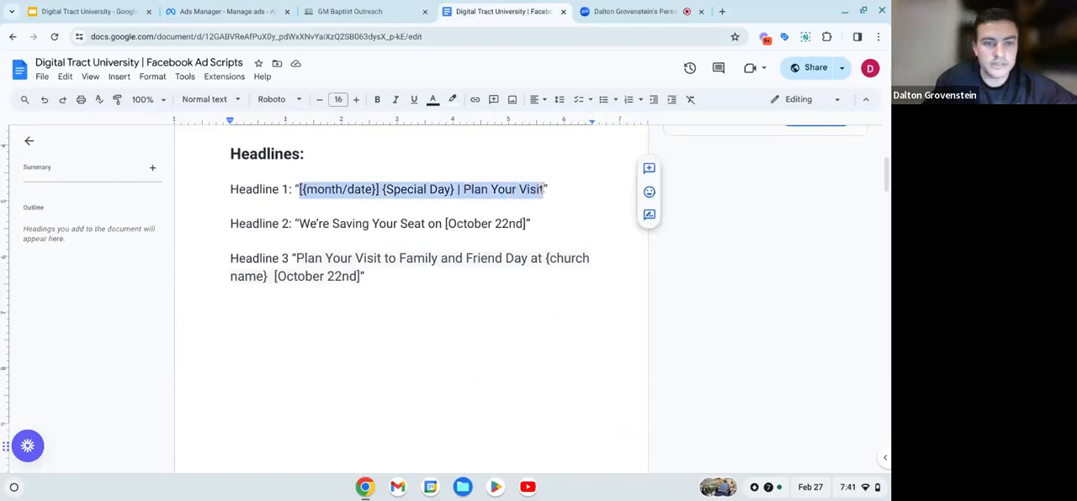
pyautogui.click(207, 7)
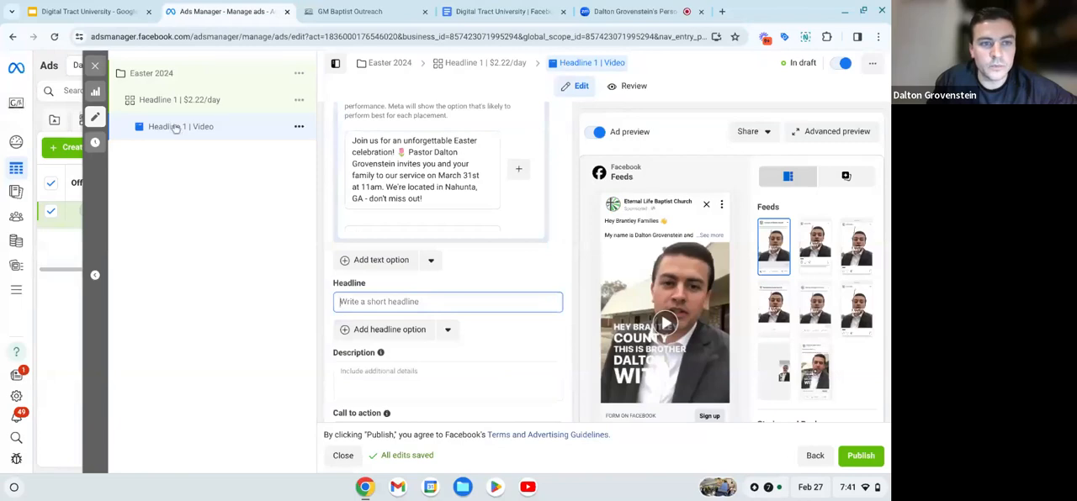
pyautogui.click(393, 303)
pyautogui.write('[{month/date}] [Special Day] | Plan Your Visit')
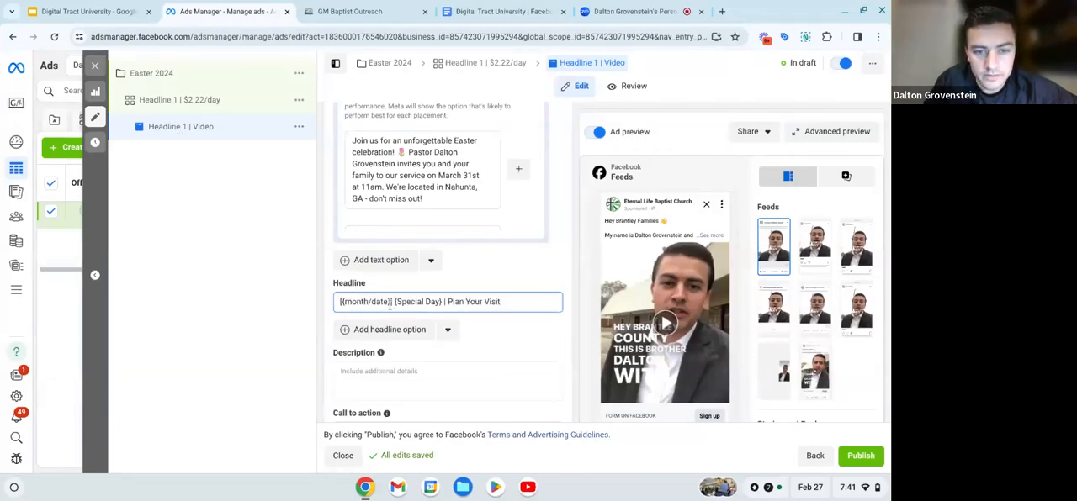
# - Replace the {month/date} placeholder in the headline with "March 31st", keeping the square brackets around it
pyautogui.press('BackSpace')
pyautogui.press('BackSpace')
pyautogui.press('BackSpace')
pyautogui.press('BackSpace')
pyautogui.press('BackSpace')
pyautogui.press('BackSpace')
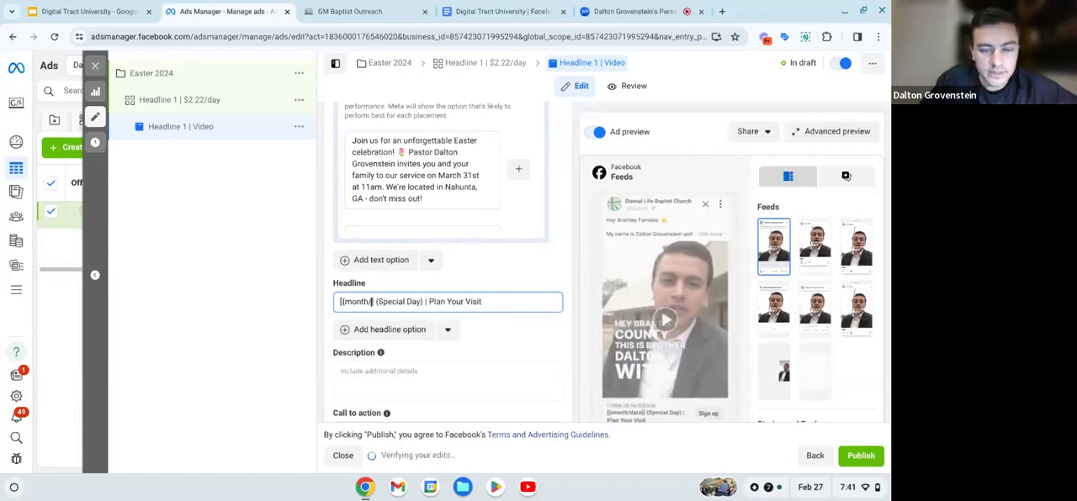
pyautogui.press('BackSpace')
pyautogui.press('BackSpace')
pyautogui.press('BackSpace')
pyautogui.press('BackSpace')
pyautogui.press('BackSpace')
pyautogui.press('BackSpace')
pyautogui.press('BackSpace')
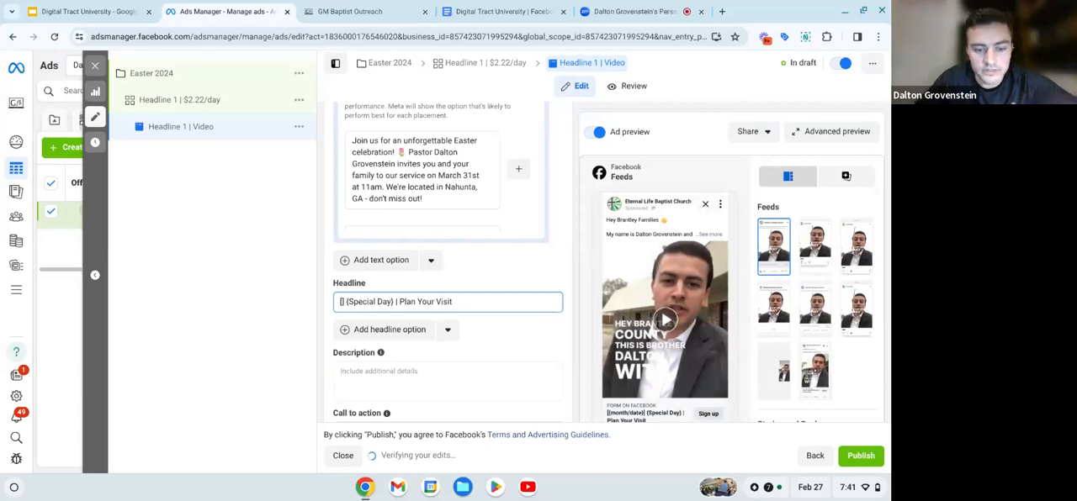
pyautogui.write('March ')
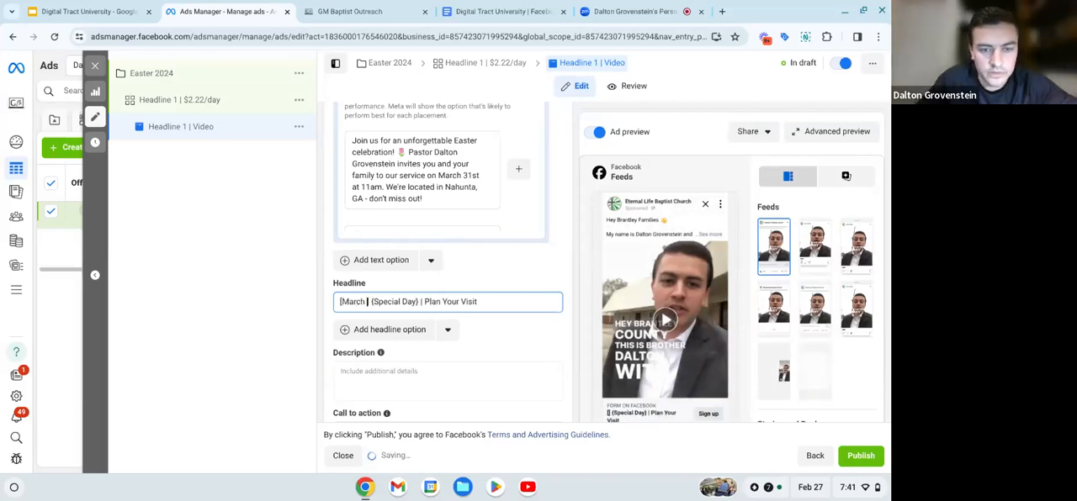
pyautogui.write('31st')
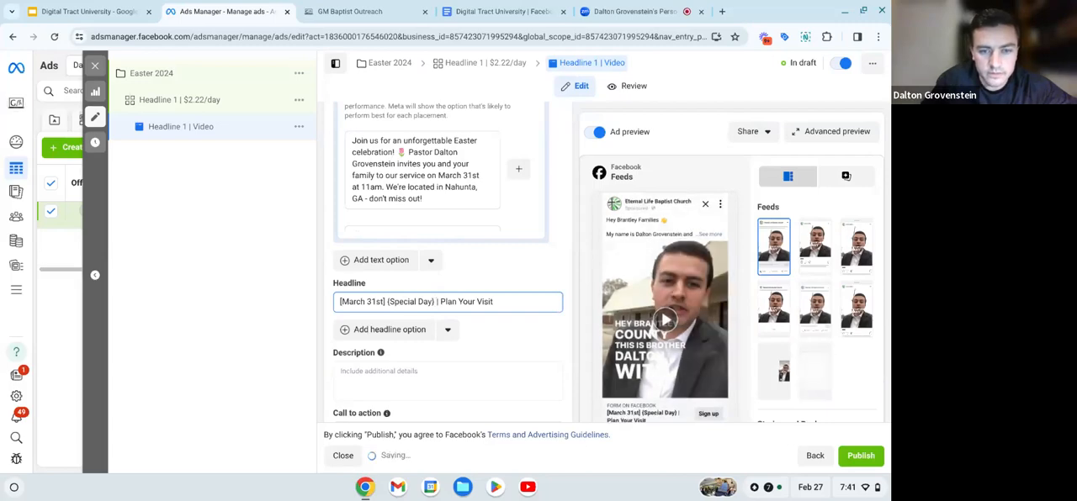
# - Replace the {Special Day} placeholder in the headline with "Easter" so it reads "[March 31st] Easter | Plan Your Visit"
pyautogui.press('BackSpace')
pyautogui.press('BackSpace')
pyautogui.press('BackSpace')
pyautogui.press('BackSpace')
pyautogui.press('BackSpace')
pyautogui.press('BackSpace')
pyautogui.press('BackSpace')
pyautogui.press('BackSpace')
pyautogui.press('BackSpace')
pyautogui.press('BackSpace')
pyautogui.press('BackSpace')
pyautogui.press('BackSpace')
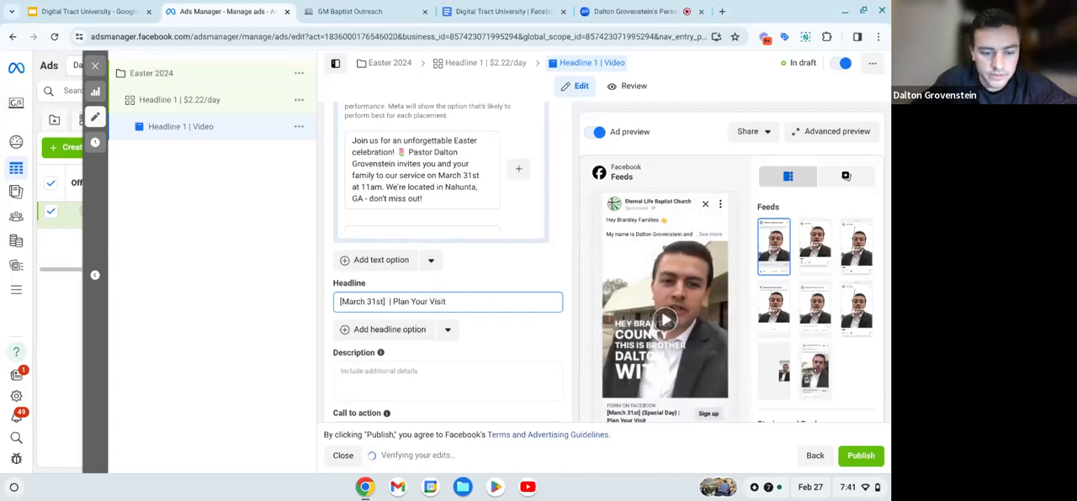
pyautogui.write('Easter')
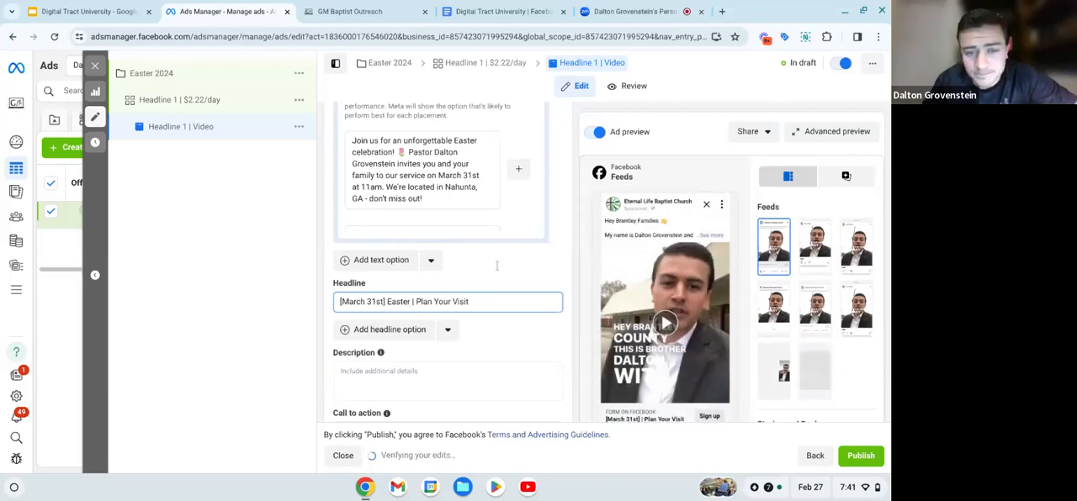
pyautogui.click(481, 316)
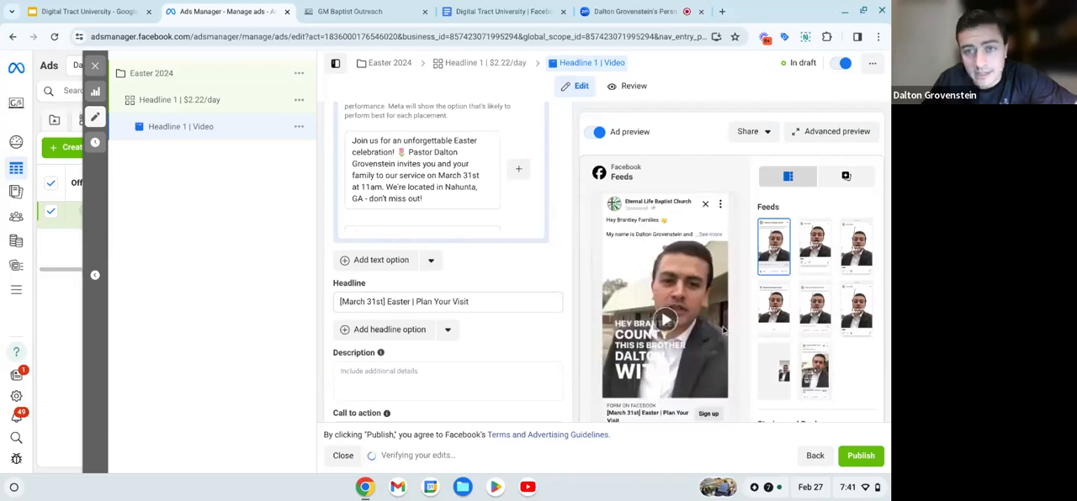
# - Review the primary text and headline, and change the ad's call to action to "Learn more"
pyautogui.scroll(10, 414, 246)
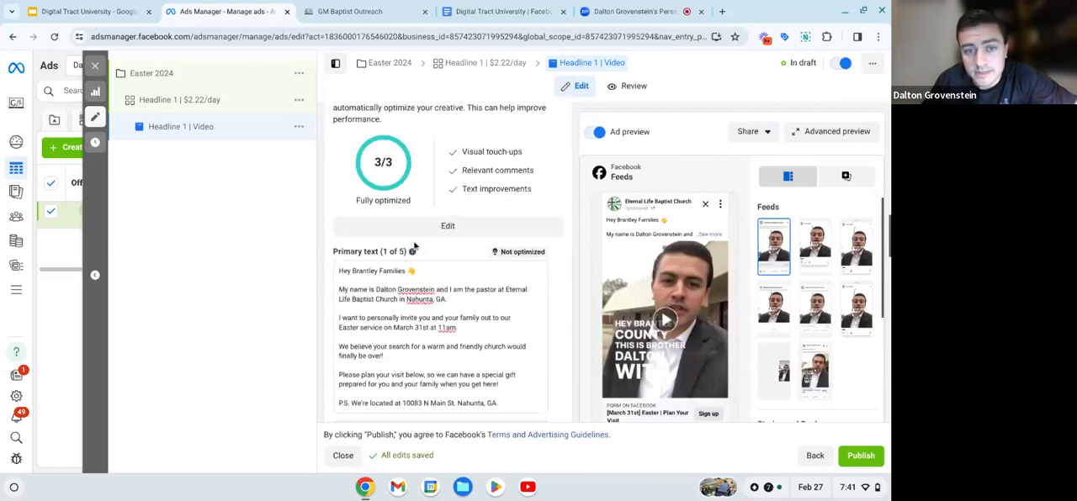
pyautogui.scroll(1, 414, 245)
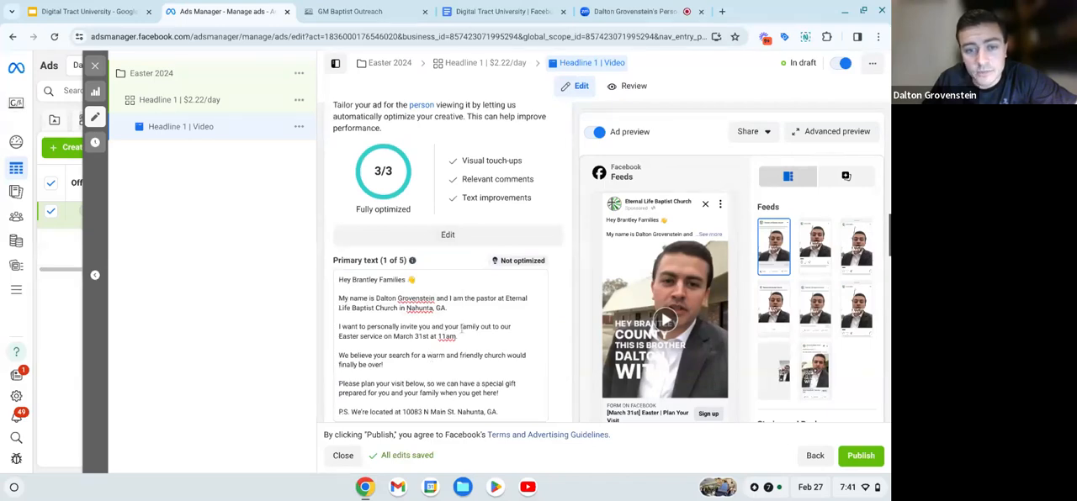
pyautogui.scroll(-3, 461, 329)
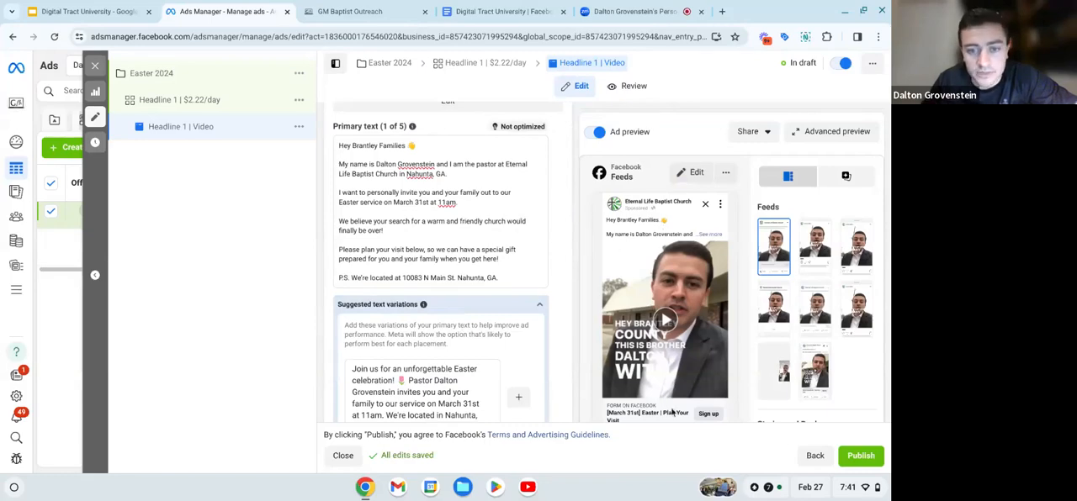
pyautogui.scroll(-6, 344, 192)
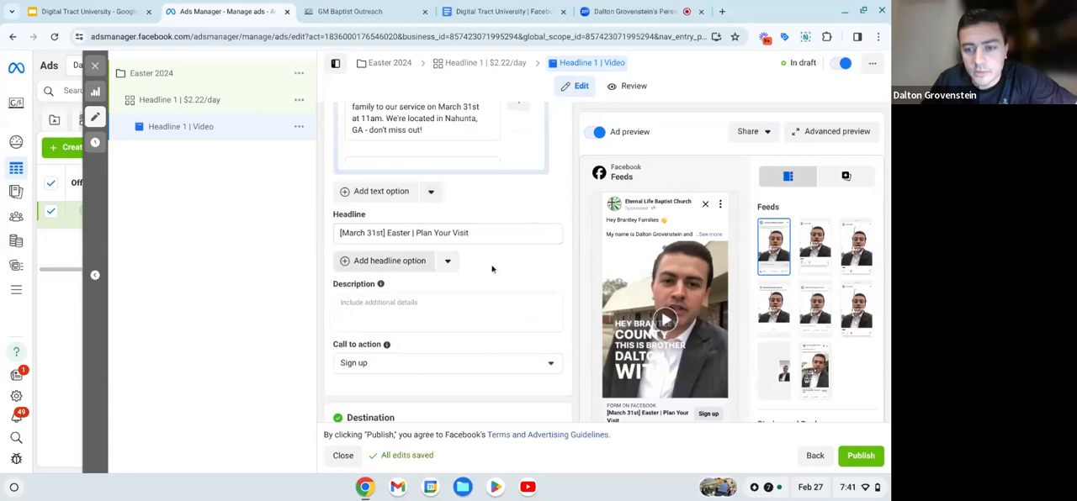
pyautogui.scroll(-2, 502, 276)
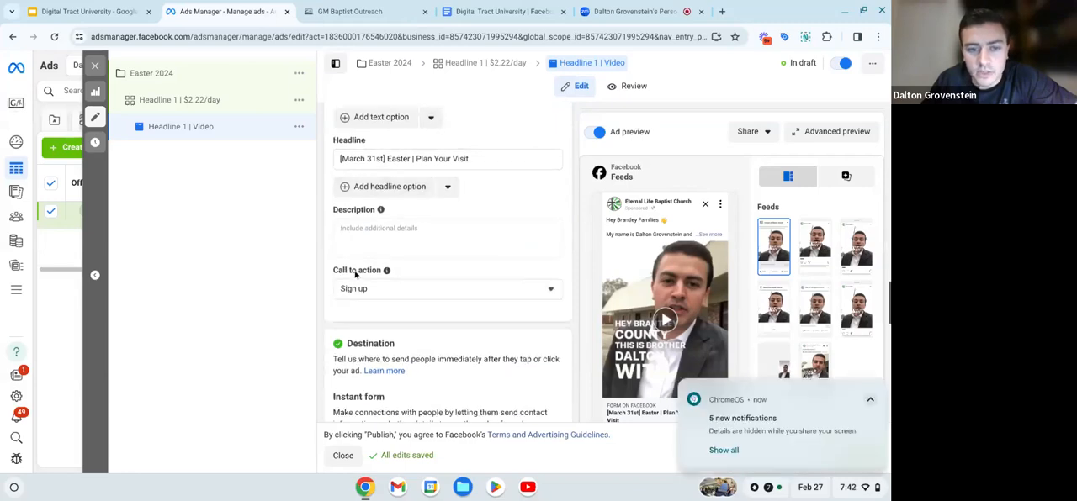
pyautogui.click(379, 292)
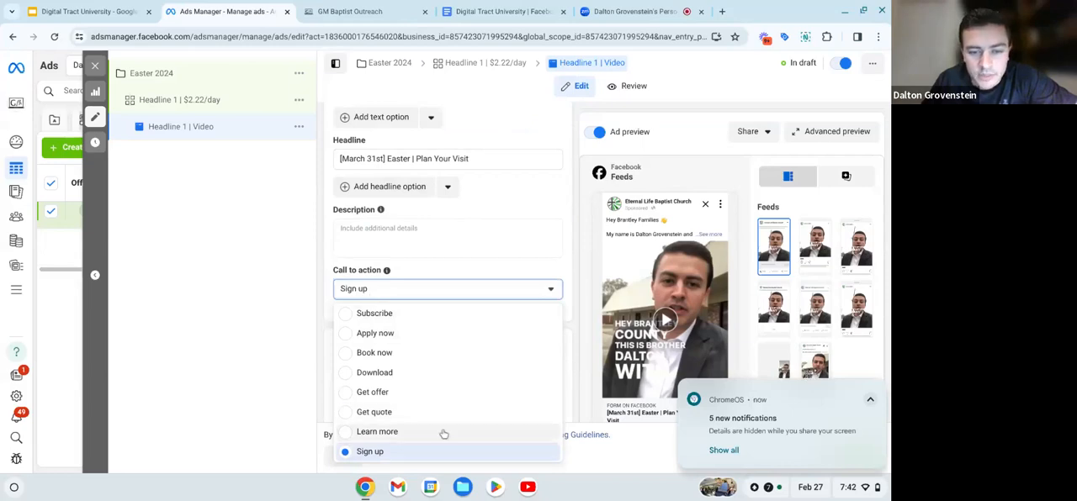
pyautogui.click(376, 432)
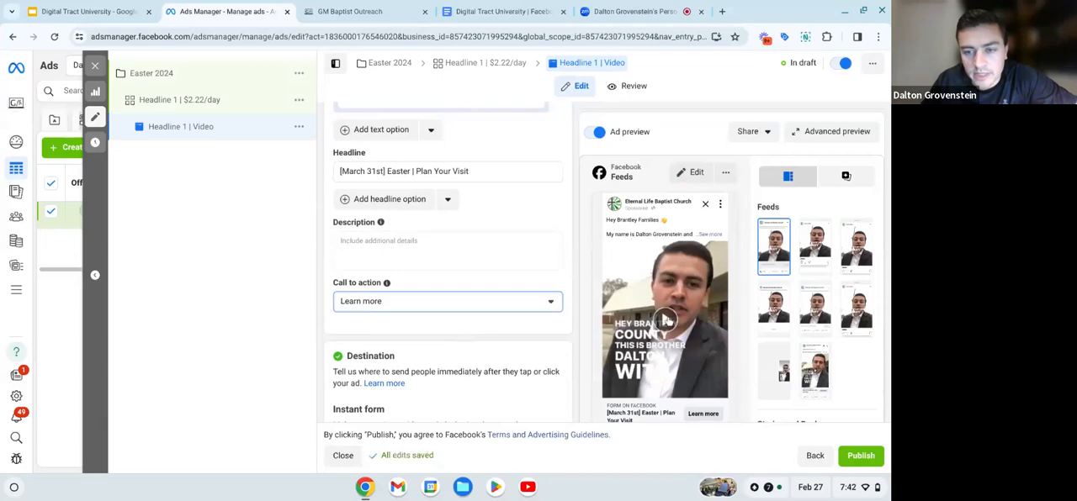
# - Play the video in the Facebook Feeds ad preview and expand the preview's full primary text
pyautogui.click(664, 319)
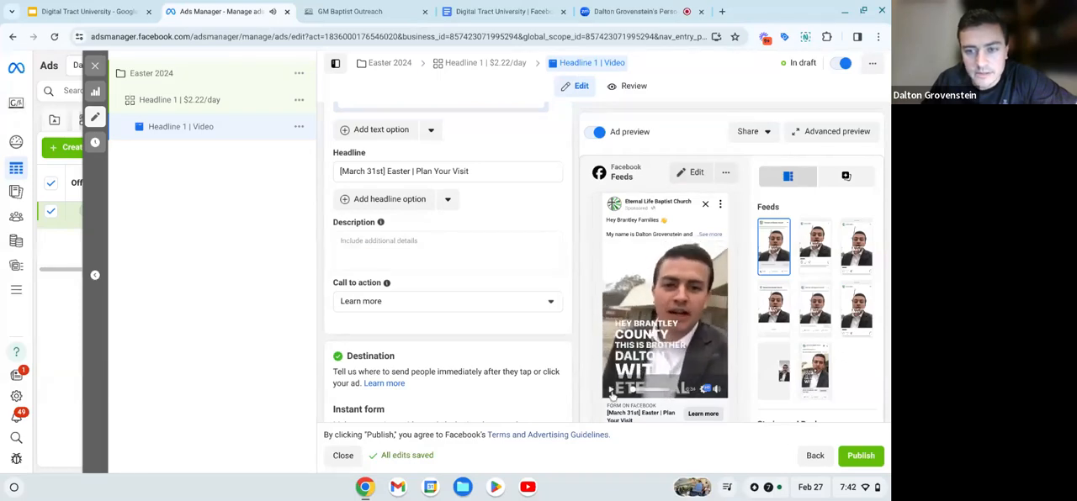
pyautogui.scroll(-3, 499, 283)
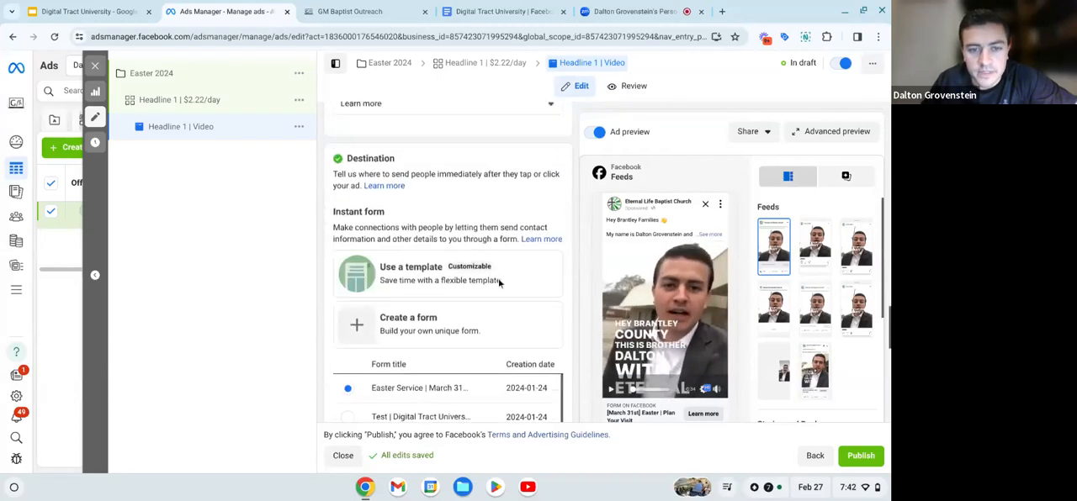
pyautogui.scroll(1, 499, 283)
pyautogui.scroll(3, 498, 284)
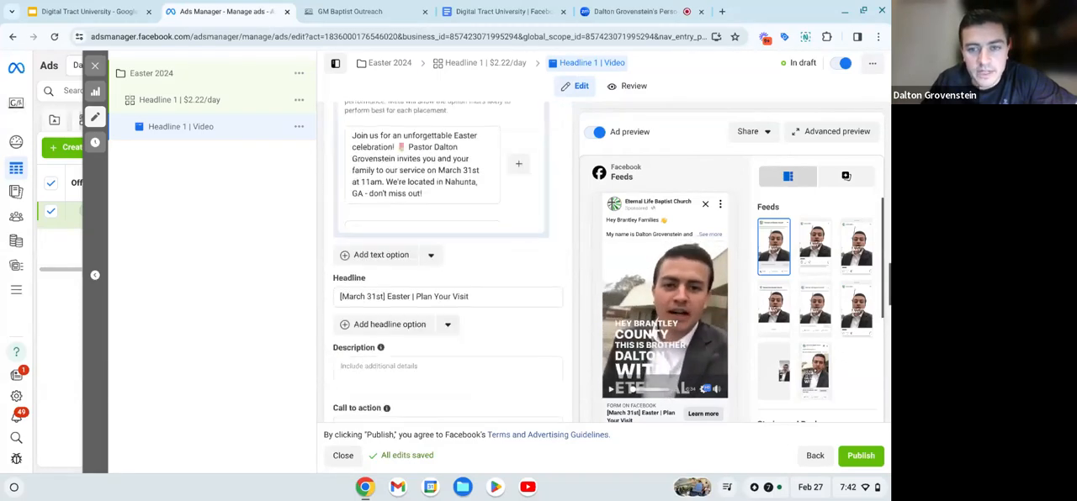
pyautogui.click(714, 240)
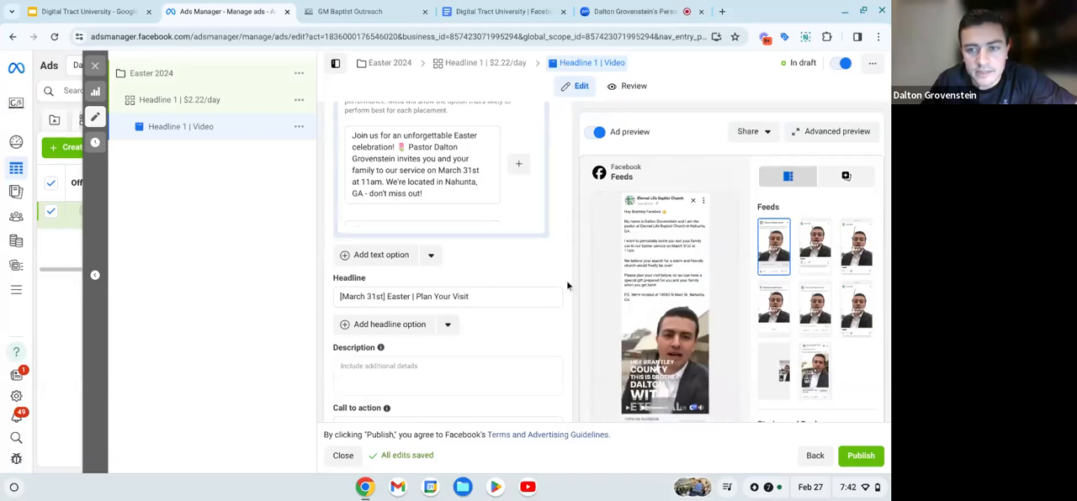
# - Recheck the primary text and read through its suggested text variations, continuing down to the description and call to action
pyautogui.scroll(5, 566, 280)
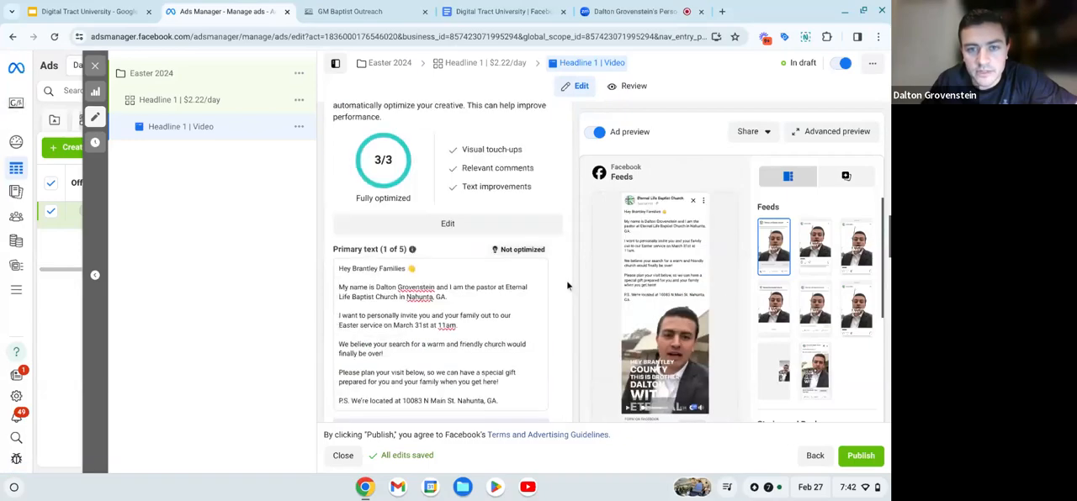
pyautogui.scroll(-4, 566, 280)
pyautogui.scroll(-3, 566, 281)
pyautogui.scroll(4, 566, 280)
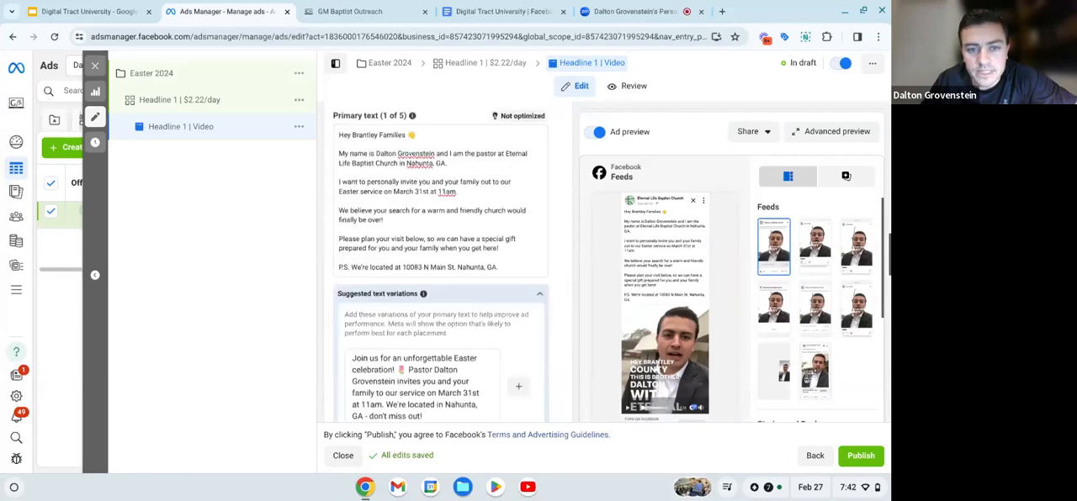
pyautogui.scroll(-1, 480, 281)
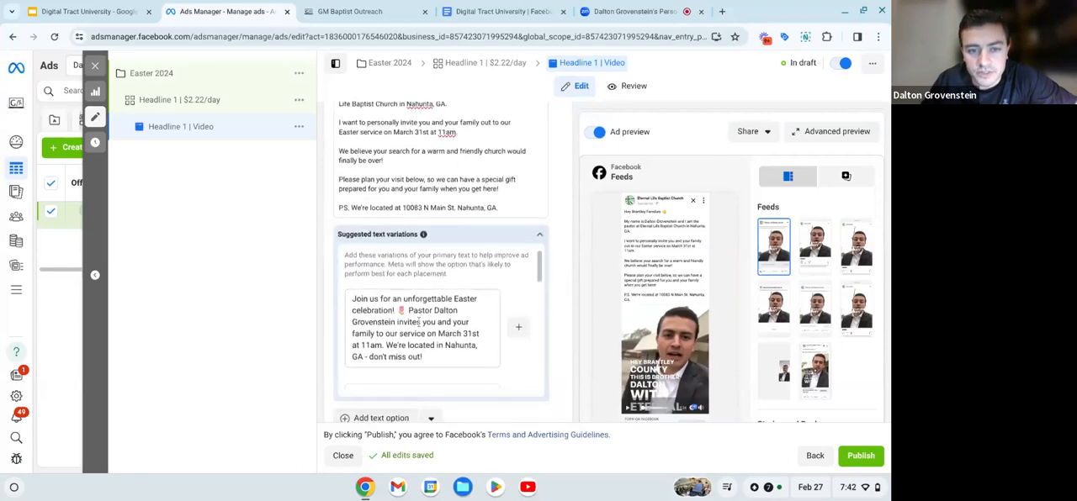
pyautogui.scroll(-1, 377, 312)
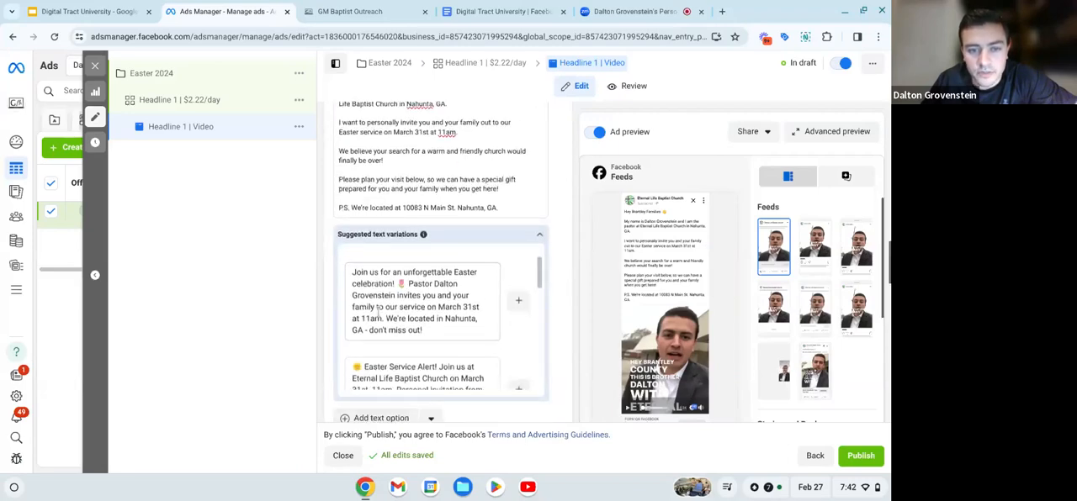
pyautogui.scroll(-3, 411, 283)
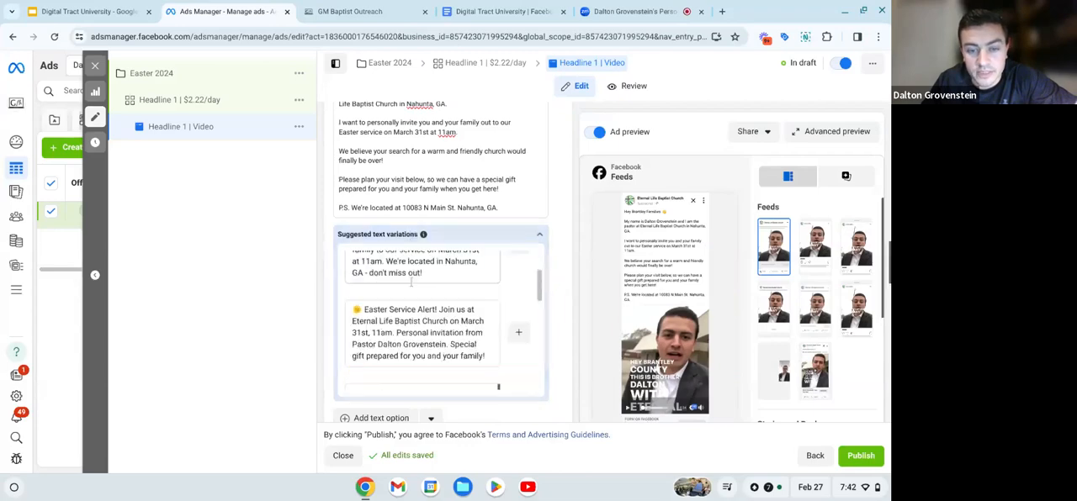
pyautogui.scroll(-2, 411, 283)
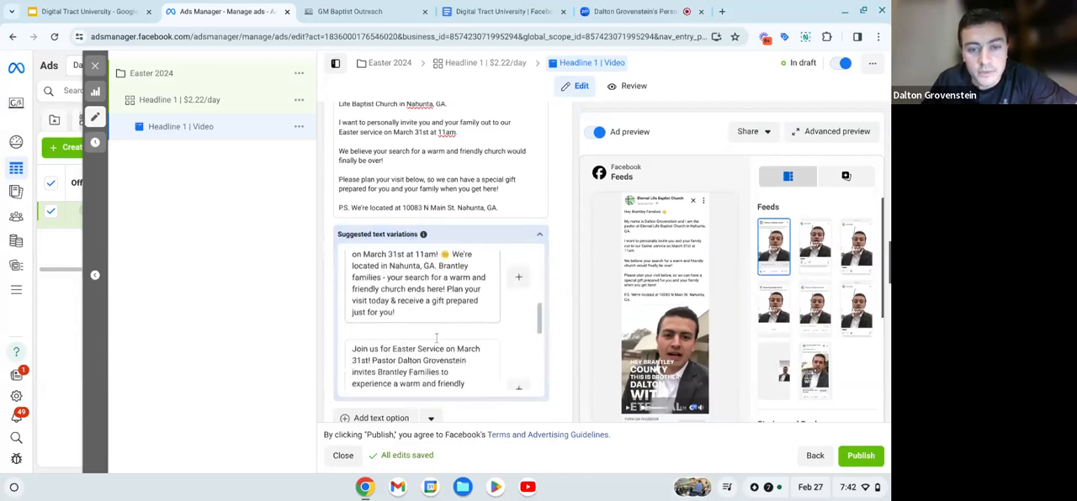
pyautogui.scroll(-6, 437, 337)
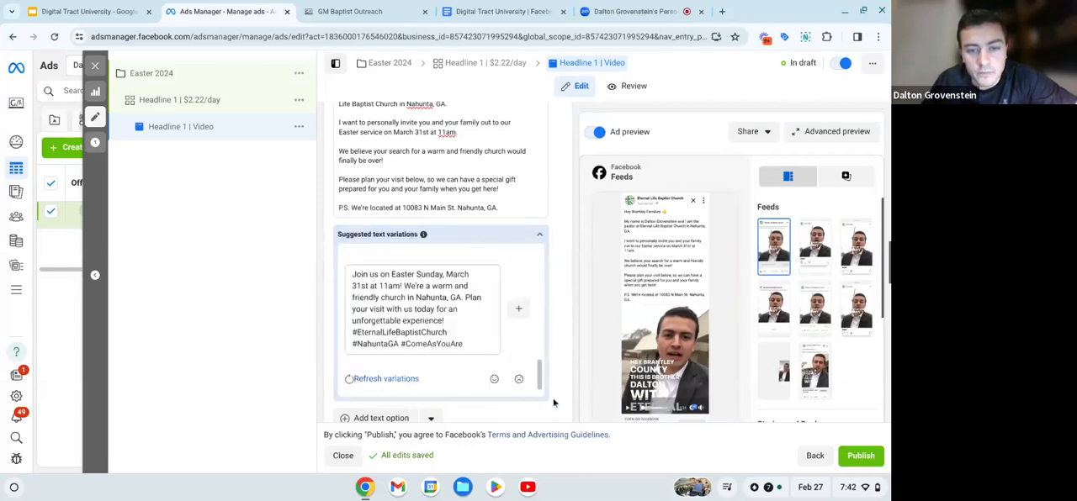
pyautogui.scroll(-2, 547, 340)
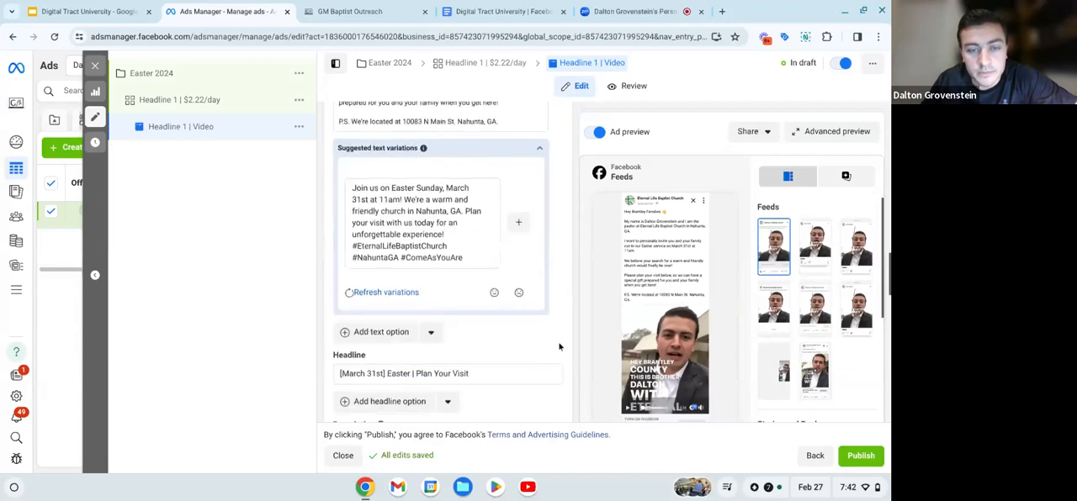
pyautogui.scroll(3, 480, 280)
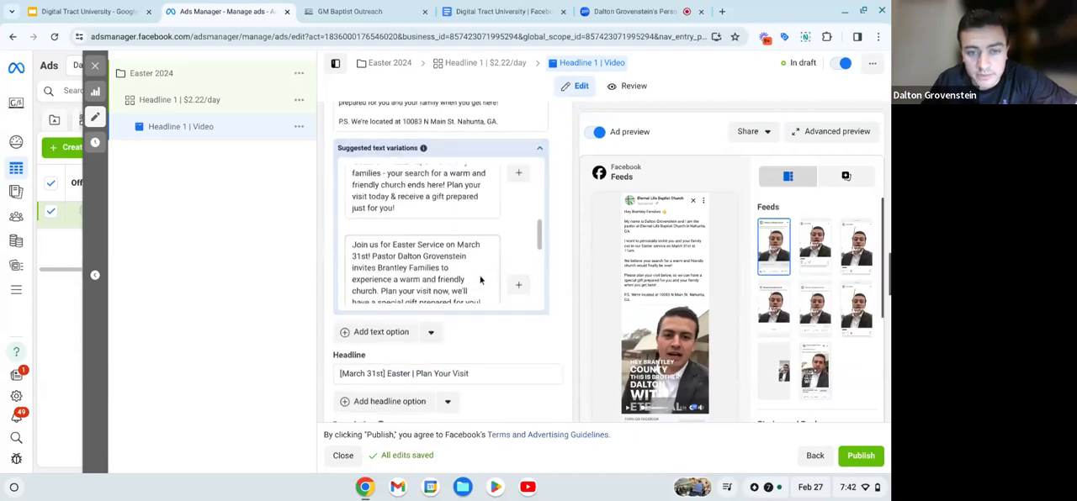
pyautogui.scroll(-2, 480, 280)
pyautogui.scroll(-3, 539, 340)
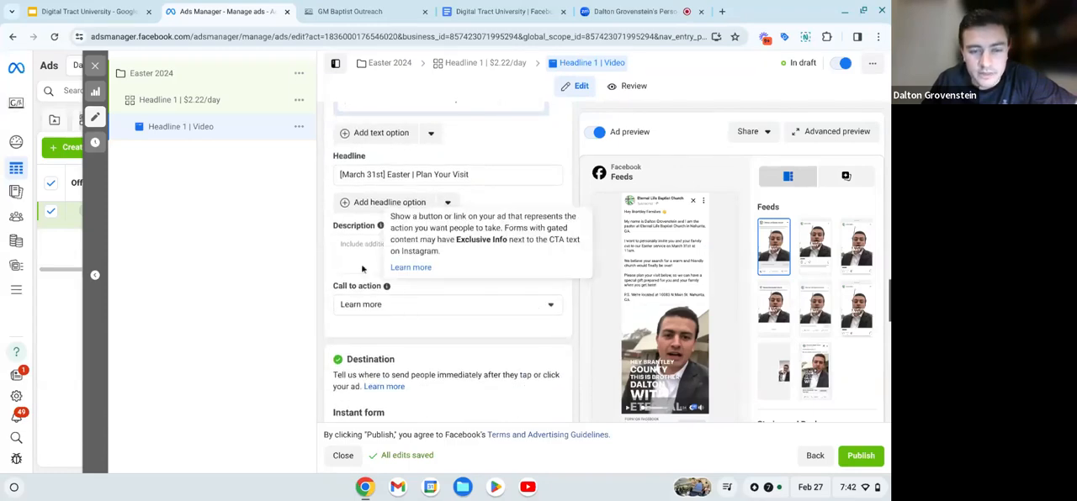
# - Examine the ad's Destination section, including the instant form options and the list of existing forms with their creation dates
pyautogui.scroll(-4, 393, 316)
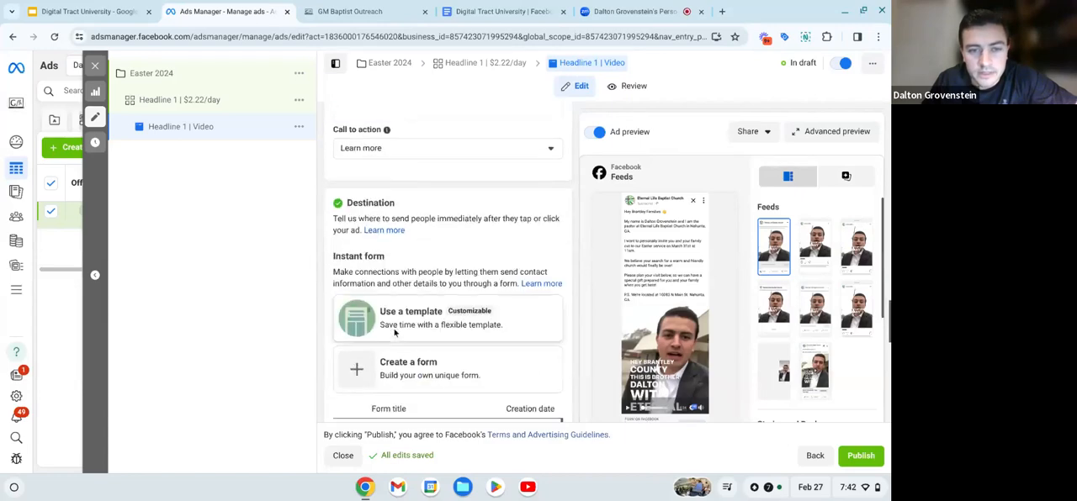
pyautogui.scroll(-2, 395, 332)
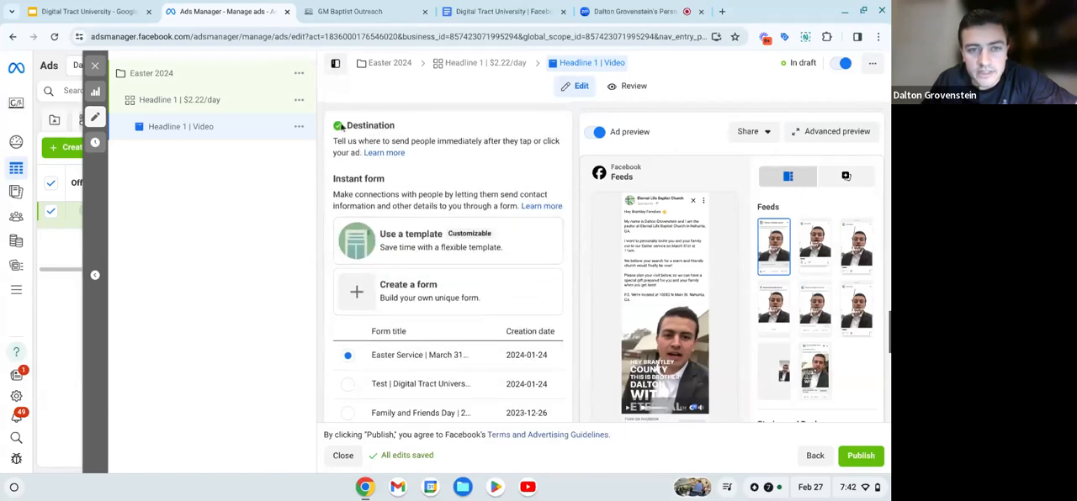
pyautogui.moveTo(347, 125); pyautogui.dragTo(392, 124)
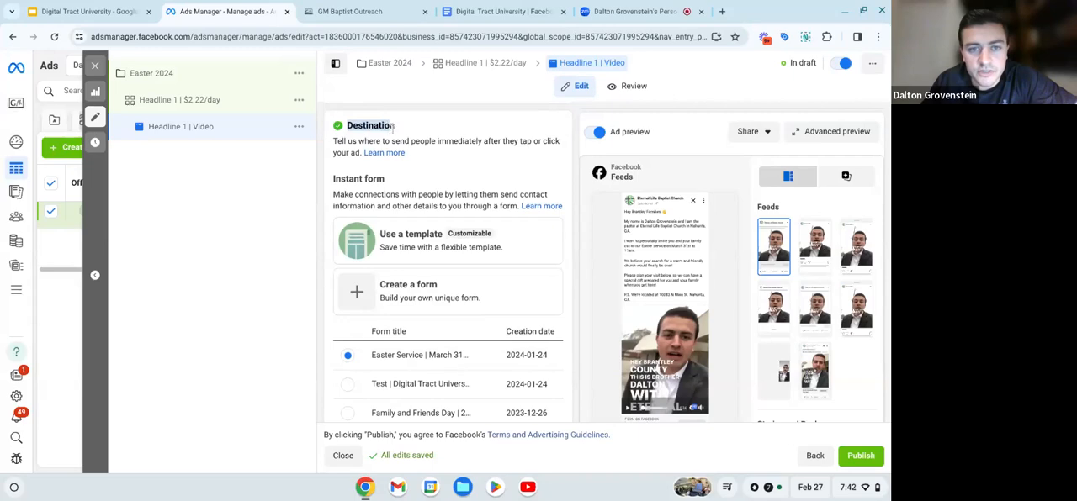
pyautogui.scroll(3, 393, 126)
pyautogui.scroll(-4, 413, 163)
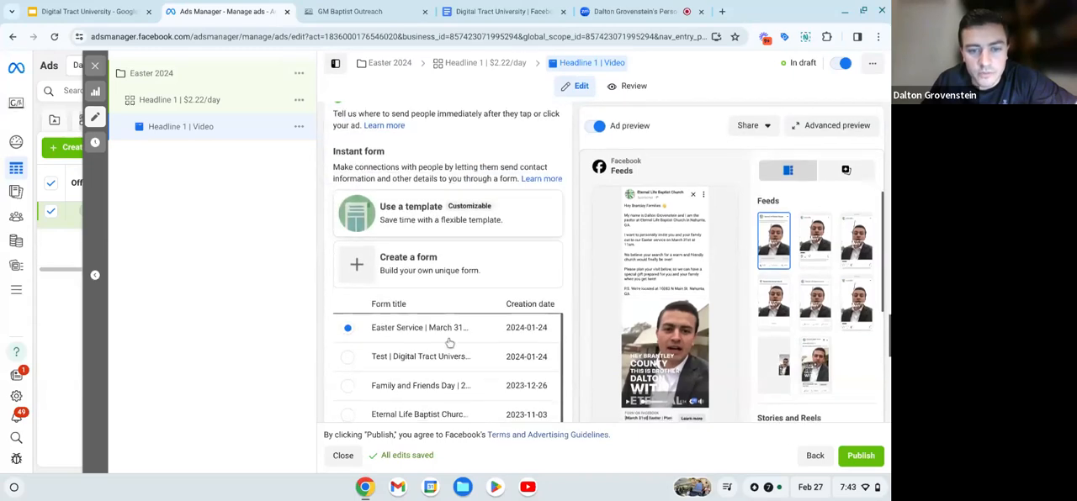
pyautogui.scroll(-2, 454, 340)
pyautogui.scroll(2, 460, 337)
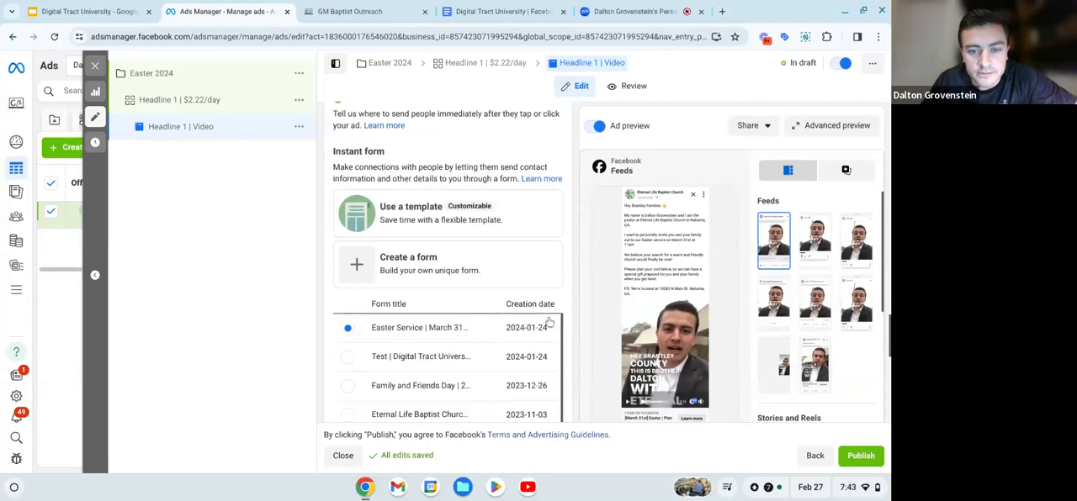
pyautogui.scroll(-1, 570, 320)
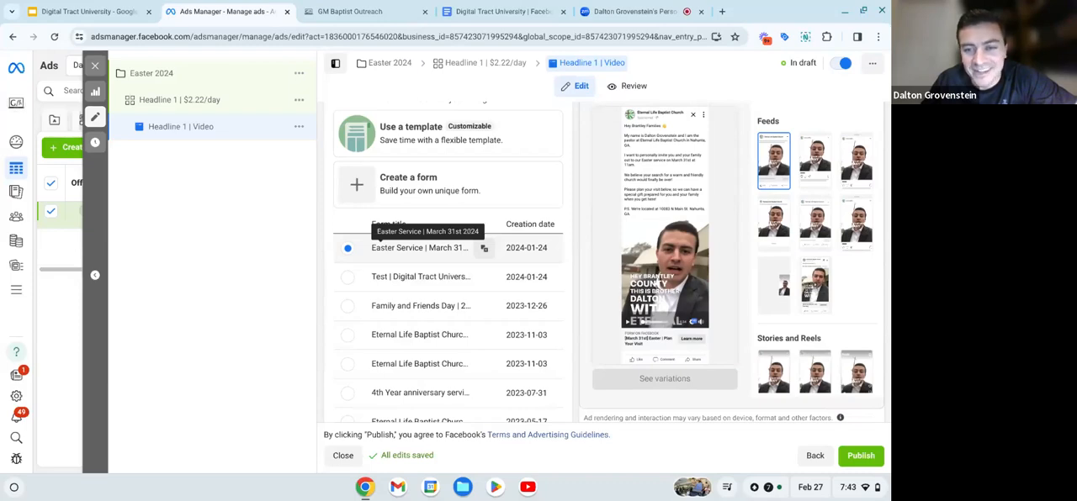
pyautogui.scroll(2, 392, 275)
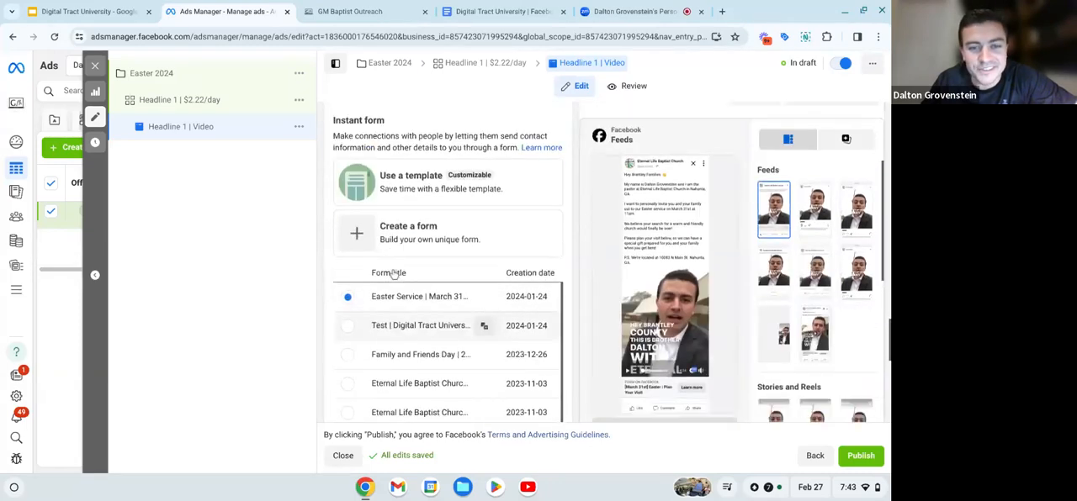
pyautogui.scroll(-1, 393, 275)
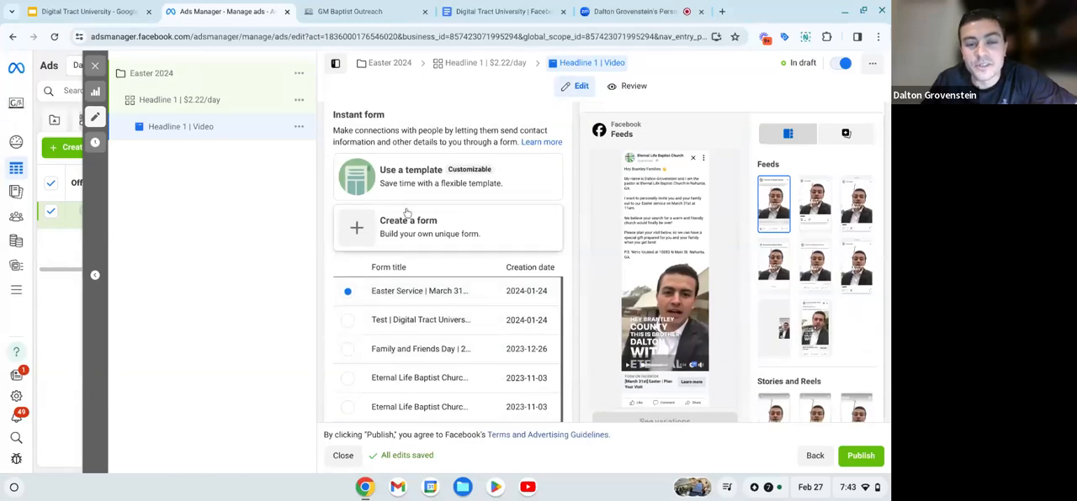
pyautogui.scroll(1, 407, 241)
pyautogui.scroll(5, 407, 240)
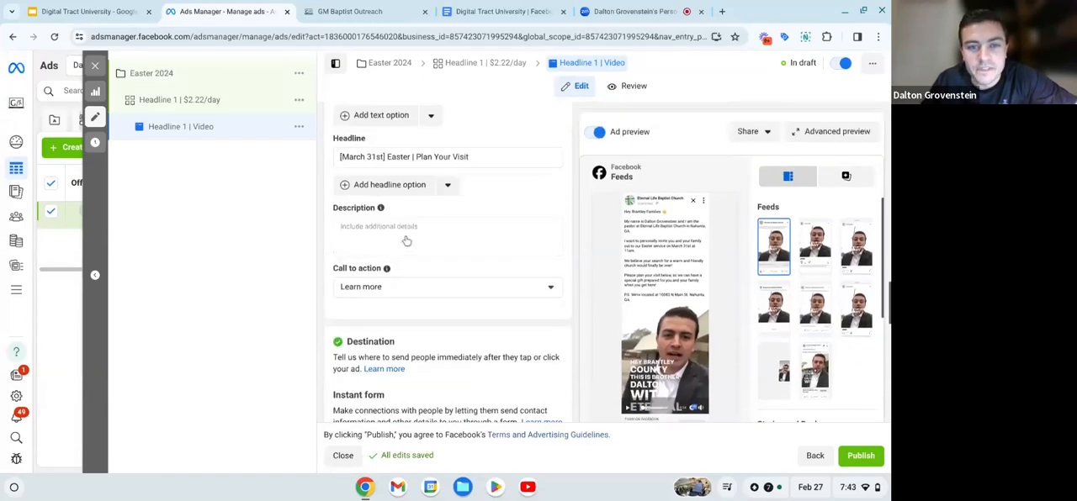
pyautogui.scroll(-5, 401, 277)
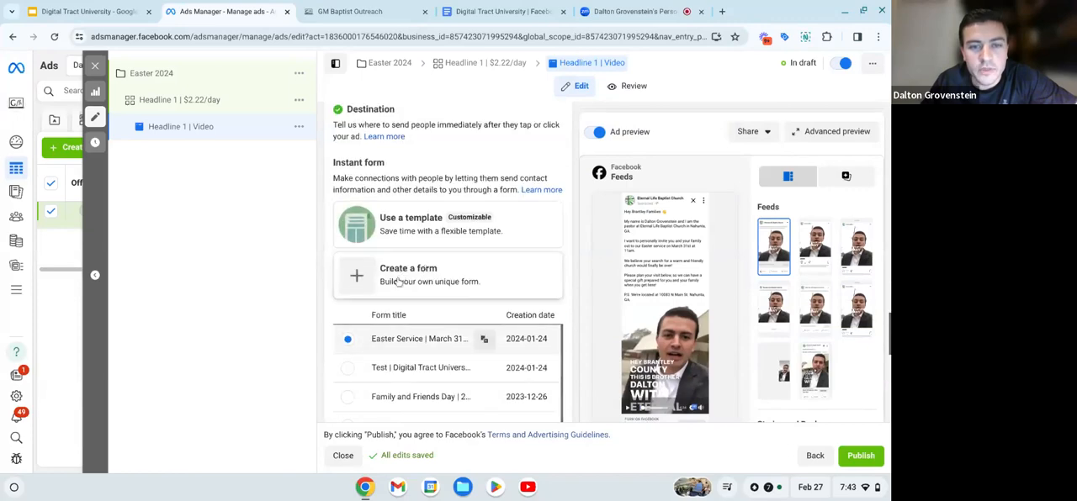
# - Reread the primary text's paragraphs from the Easter service invitation through the request to plan a visit
pyautogui.scroll(5, 401, 278)
pyautogui.scroll(2, 397, 282)
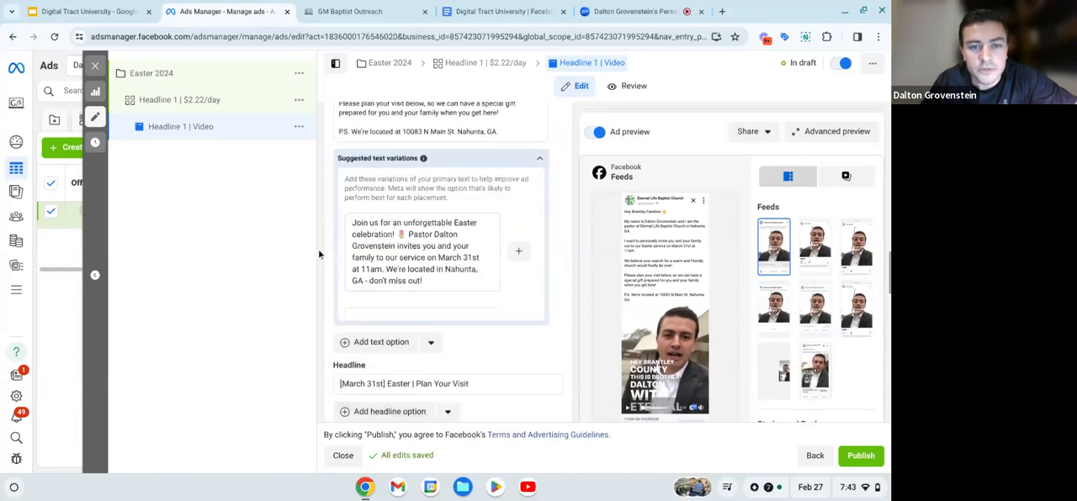
pyautogui.scroll(2, 319, 254)
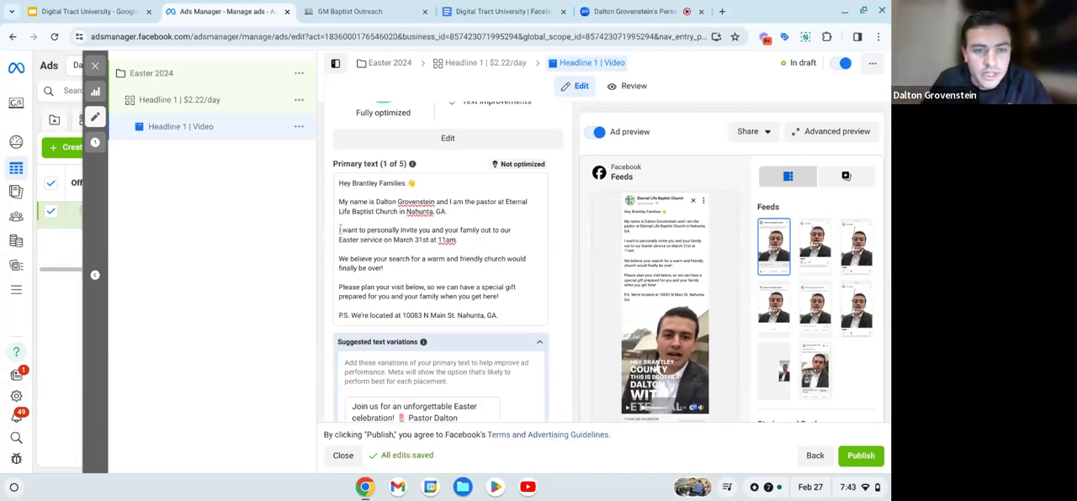
pyautogui.moveTo(340, 230); pyautogui.dragTo(434, 271)
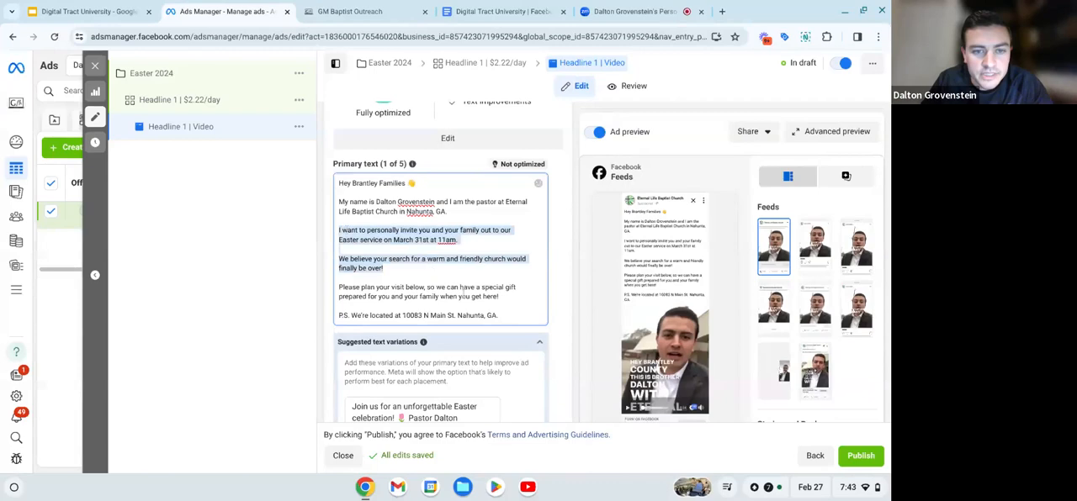
pyautogui.moveTo(473, 296); pyautogui.dragTo(501, 299)
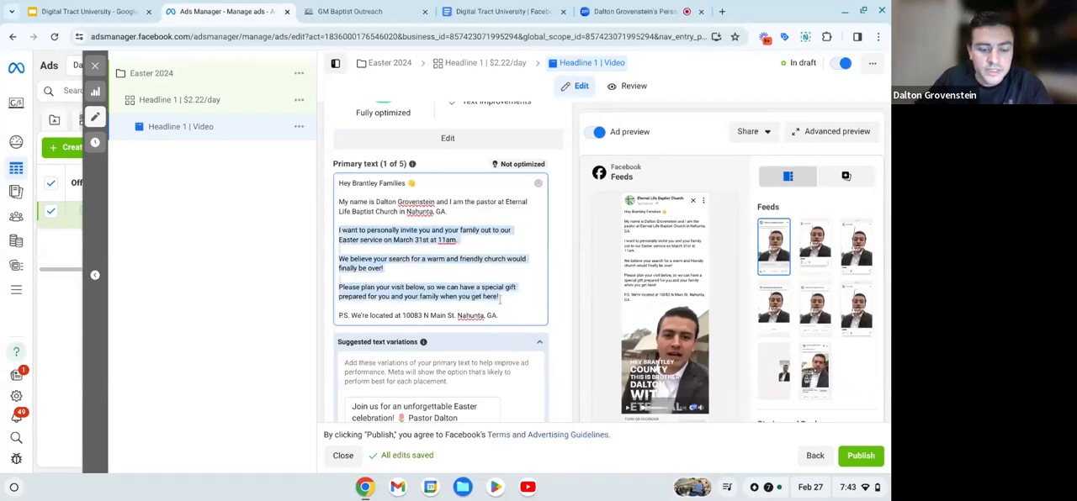
pyautogui.click(558, 312)
# - Create a new instant form for the ad's destination and name it "Easter 2024"
pyautogui.scroll(-1, 538, 336)
pyautogui.scroll(-10, 514, 293)
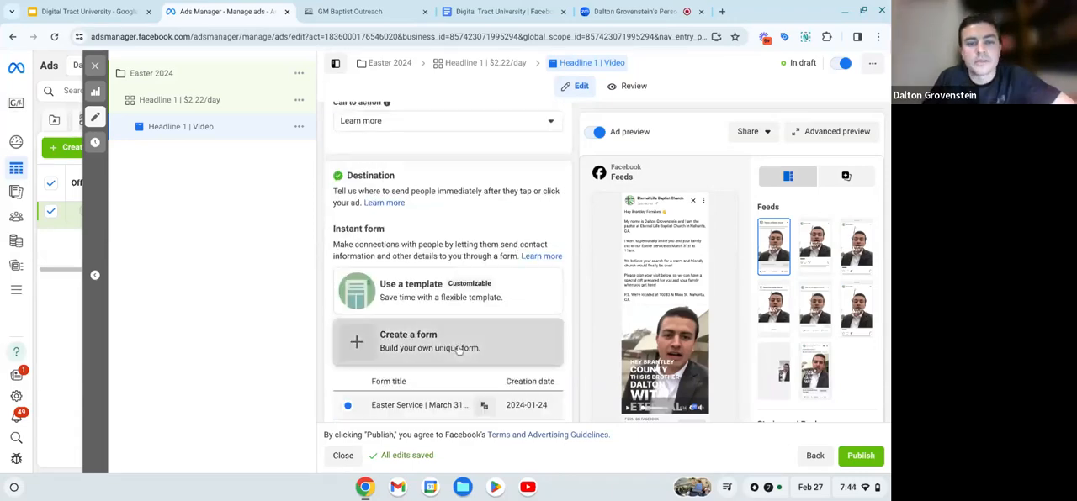
pyautogui.click(458, 350)
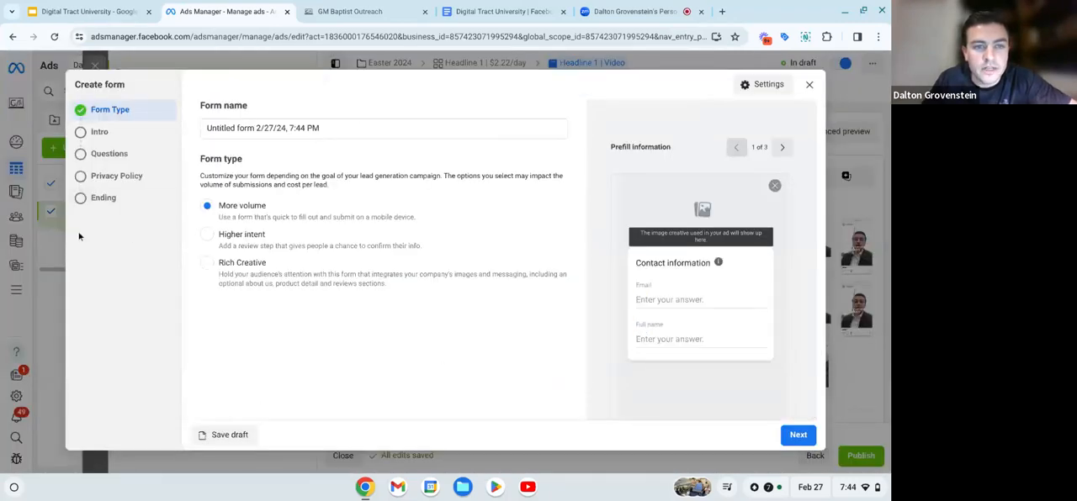
pyautogui.click(328, 130)
pyautogui.press('BackSpace')
pyautogui.press('BackSpace')
pyautogui.press('BackSpace')
pyautogui.press('BackSpace')
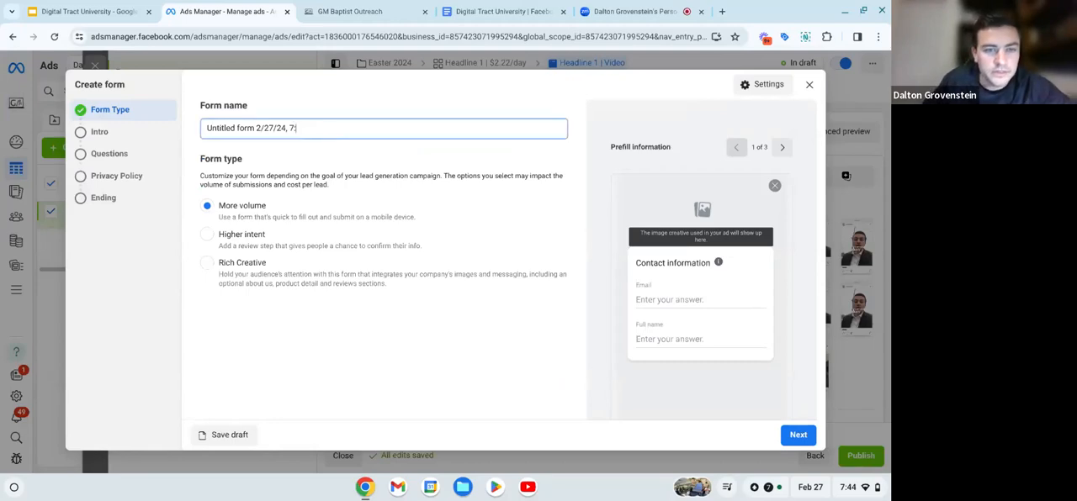
pyautogui.press('BackSpace')
pyautogui.press('BackSpace')
pyautogui.press('BackSpace')
pyautogui.press('BackSpace')
pyautogui.press('BackSpace')
pyautogui.press('BackSpace')
pyautogui.press('BackSpace')
pyautogui.press('BackSpace')
pyautogui.press('BackSpace')
pyautogui.press('BackSpace')
pyautogui.press('BackSpace')
pyautogui.press('BackSpace')
pyautogui.press('BackSpace')
pyautogui.press('BackSpace')
pyautogui.press('BackSpace')
pyautogui.press('BackSpace')
pyautogui.press('BackSpace')
pyautogui.press('BackSpace')
pyautogui.press('BackSpace')
pyautogui.press('BackSpace')
pyautogui.press('BackSpace')
pyautogui.press('BackSpace')
pyautogui.press('BackSpace')
pyautogui.press('BackSpace')
pyautogui.press('BackSpace')
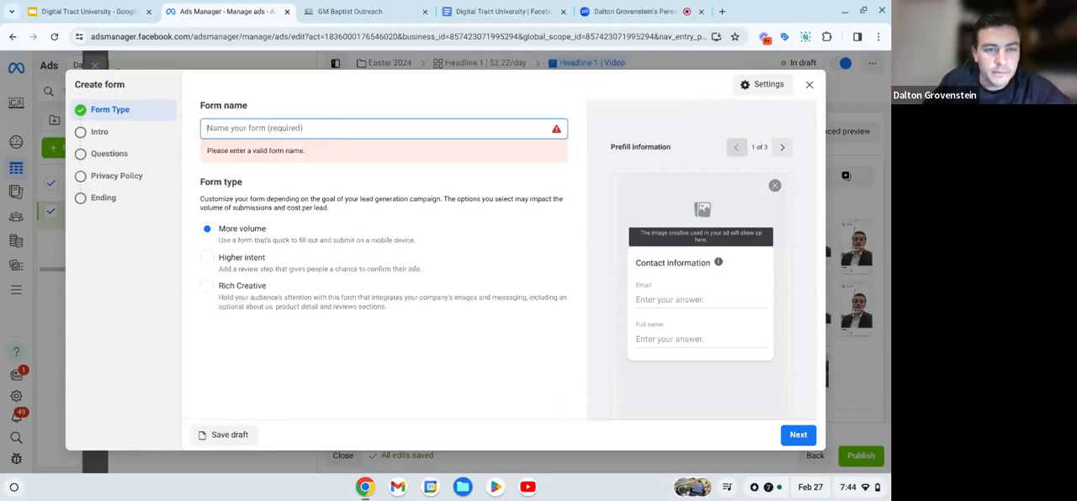
pyautogui.write('Ea')
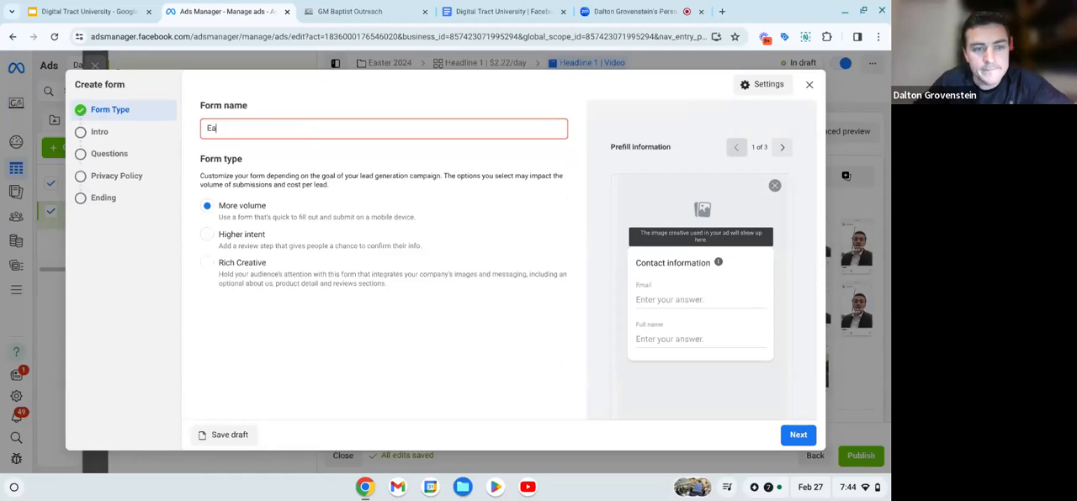
pyautogui.write('ster 2024')
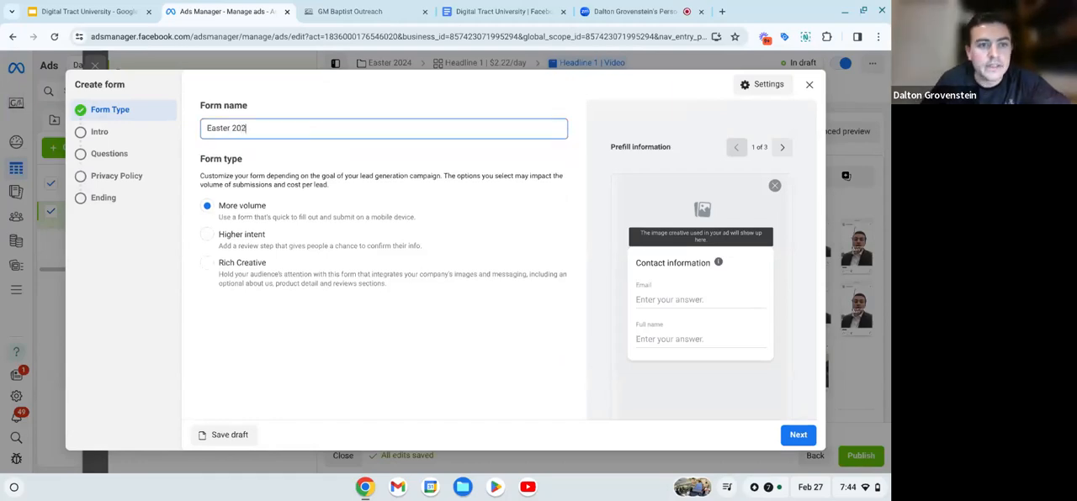
pyautogui.click(318, 155)
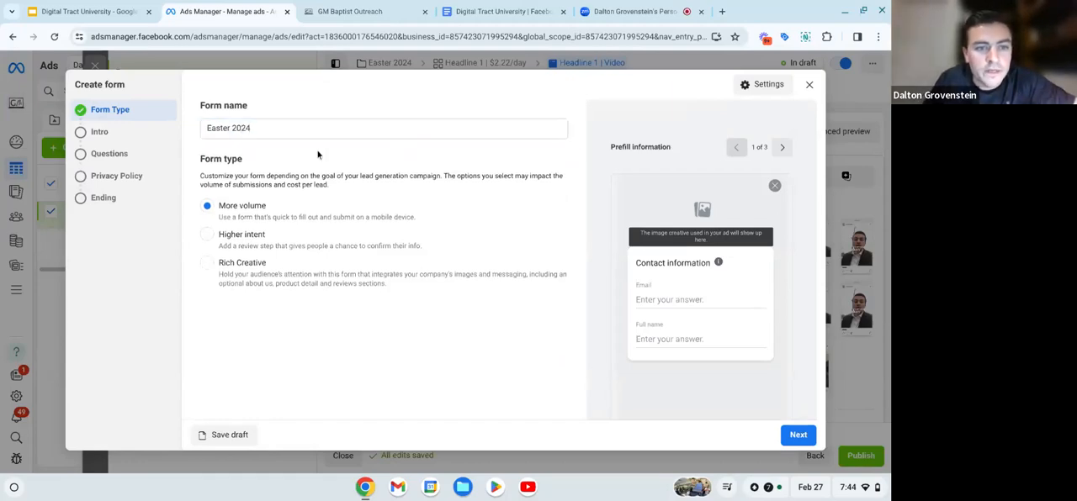
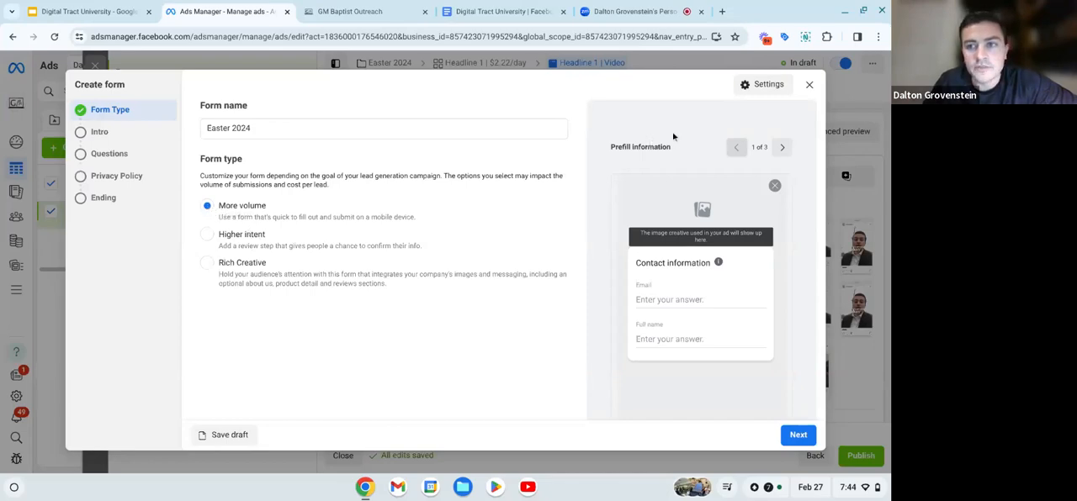
# - Set the Easter 2024 form's sharing to Open so anyone can submit it
pyautogui.click(755, 84)
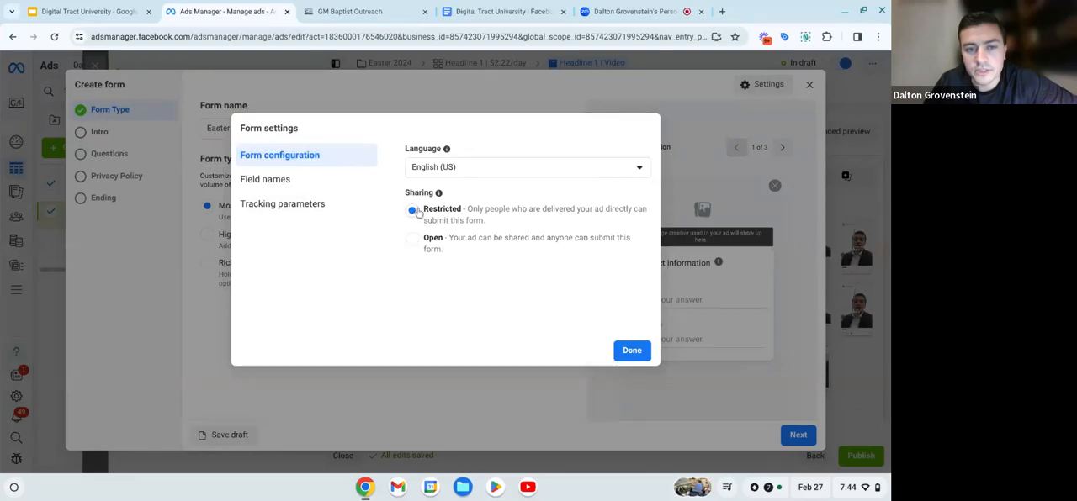
pyautogui.click(412, 239)
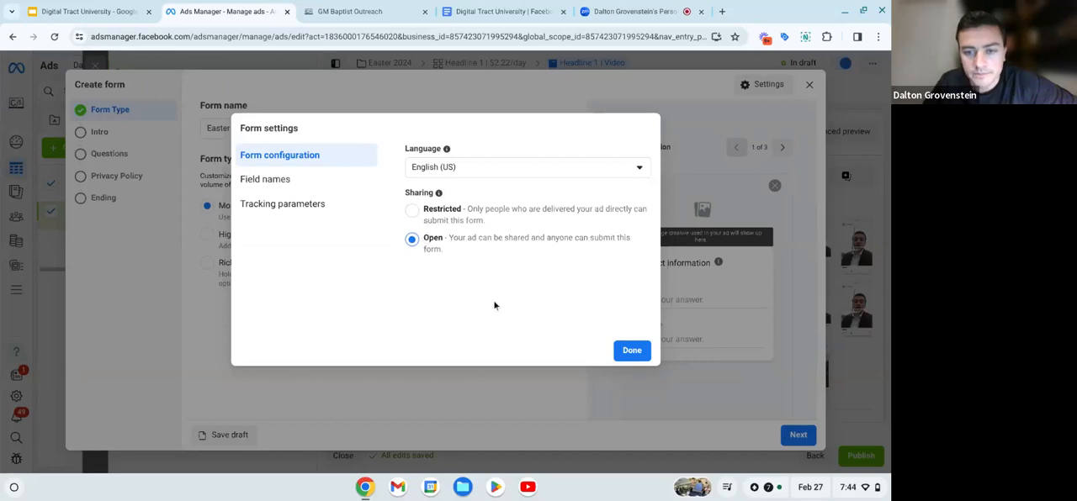
pyautogui.click(633, 352)
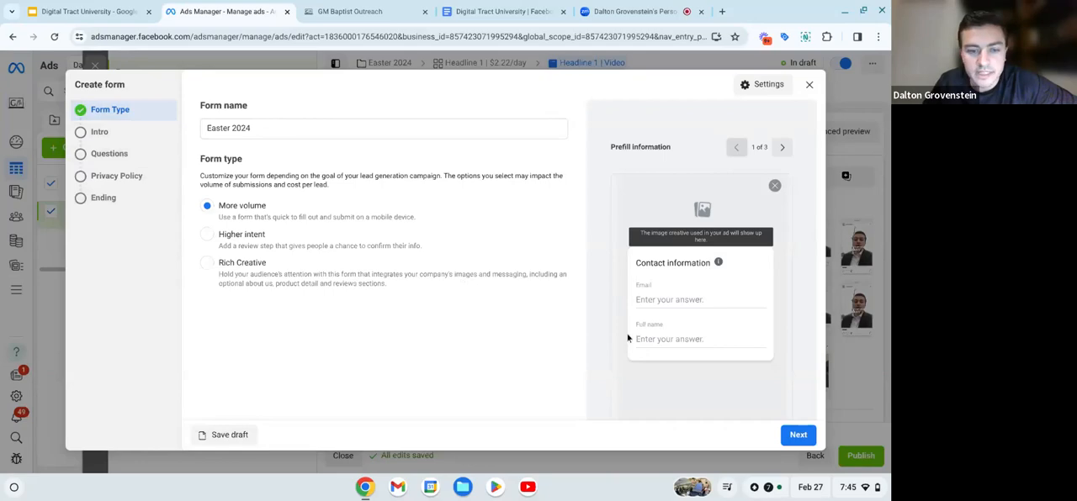
pyautogui.scroll(-2, 653, 361)
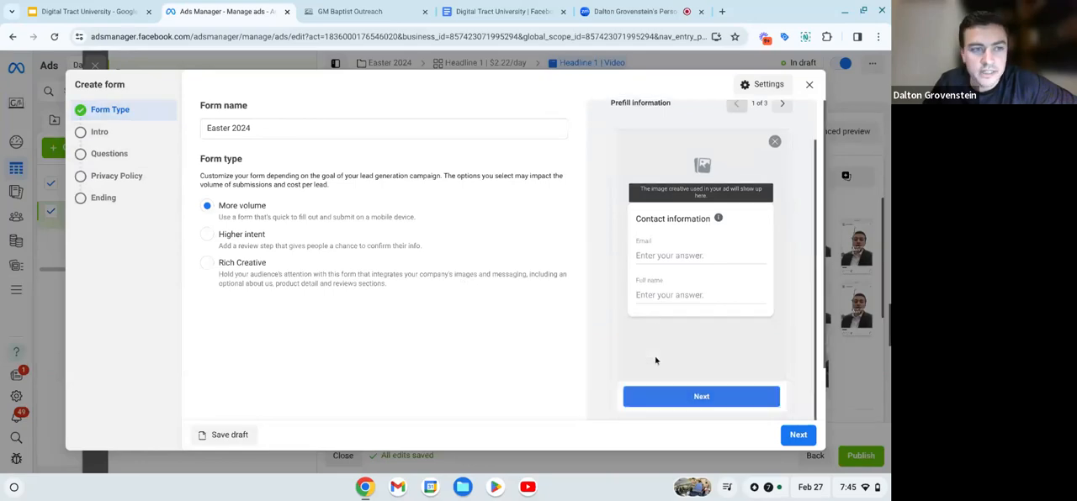
# - Upload the JPEG whose name starts with 423237409 from Downloads as the form intro's background image
pyautogui.click(799, 441)
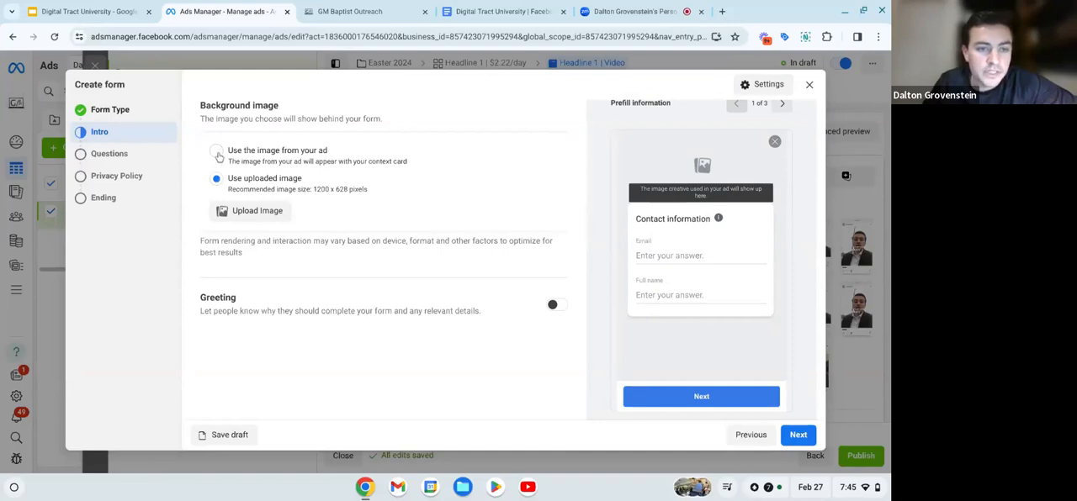
pyautogui.click(256, 212)
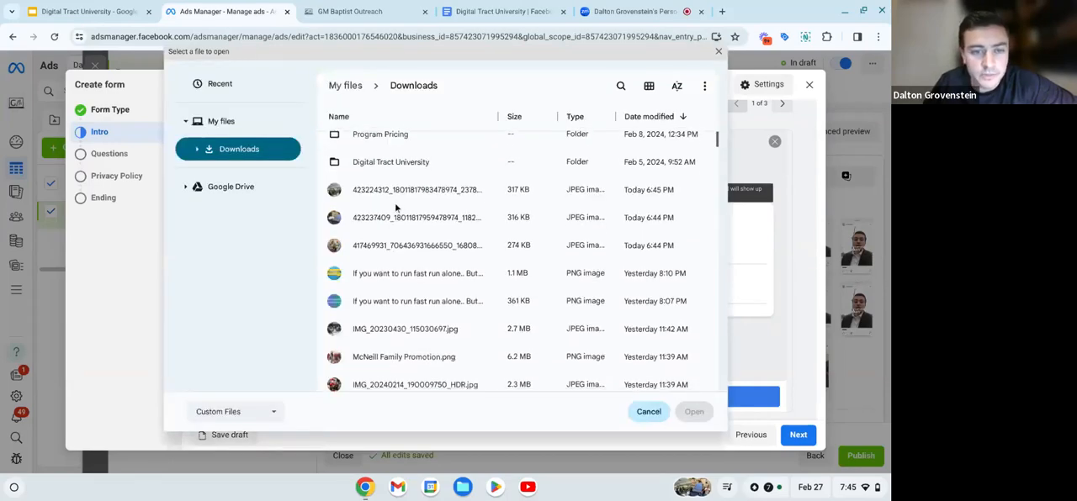
pyautogui.scroll(-1, 395, 207)
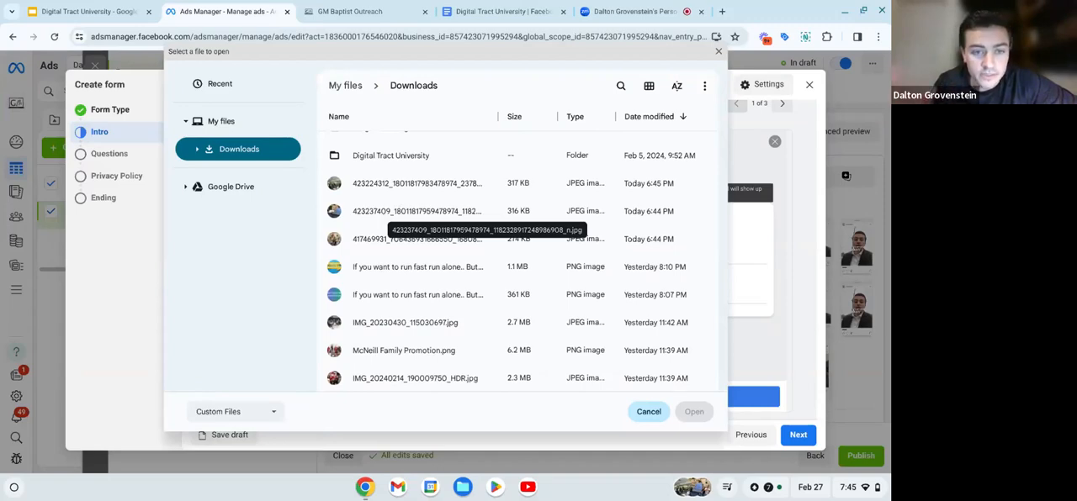
pyautogui.click(341, 218)
pyautogui.doubleClick(341, 218)
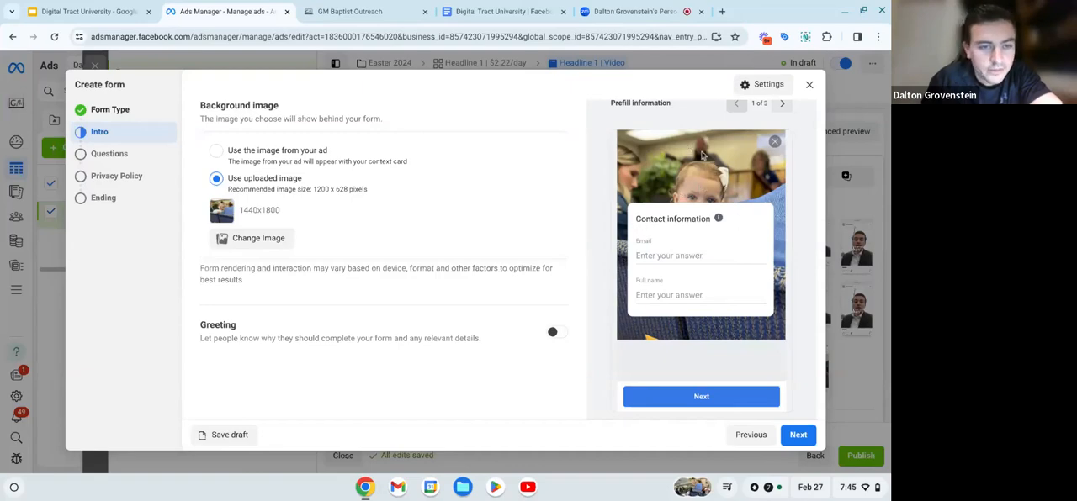
pyautogui.scroll(-1, 328, 227)
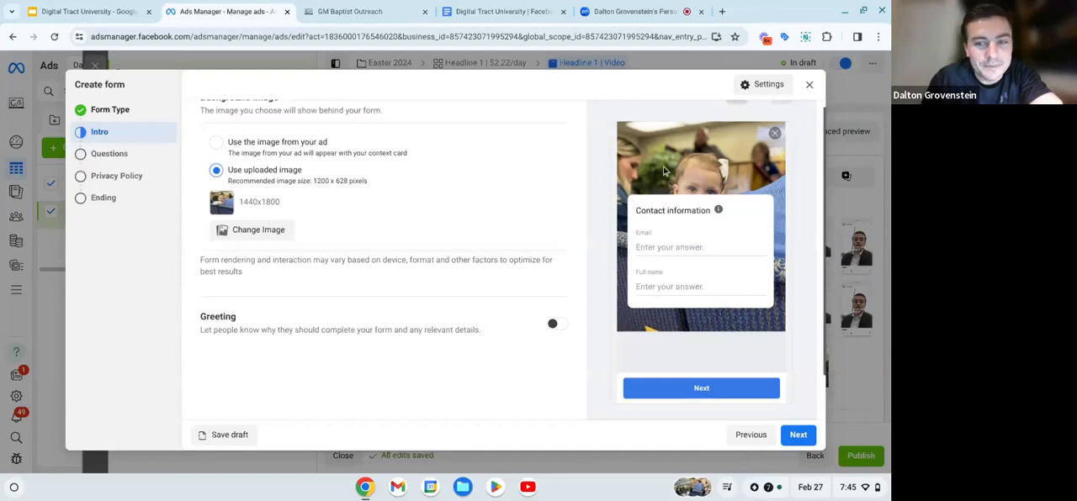
# - Enable the form's greeting and enter "Easter Sunday" as its headline
pyautogui.scroll(-1, 442, 319)
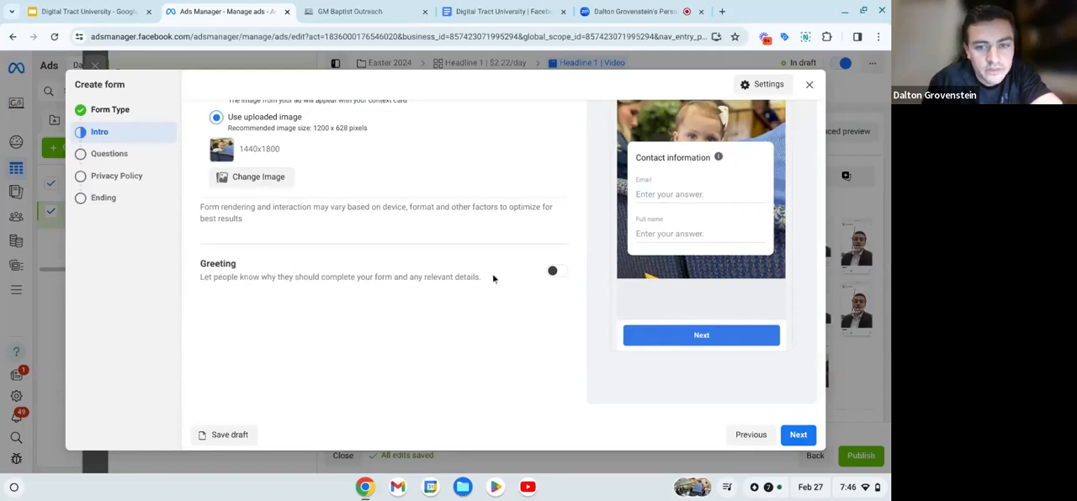
pyautogui.click(554, 272)
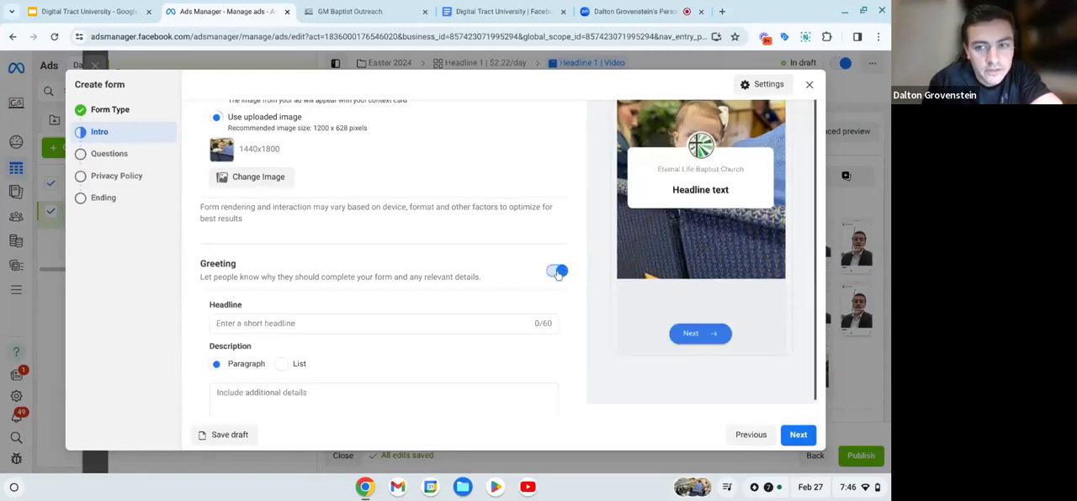
pyautogui.scroll(-1, 500, 264)
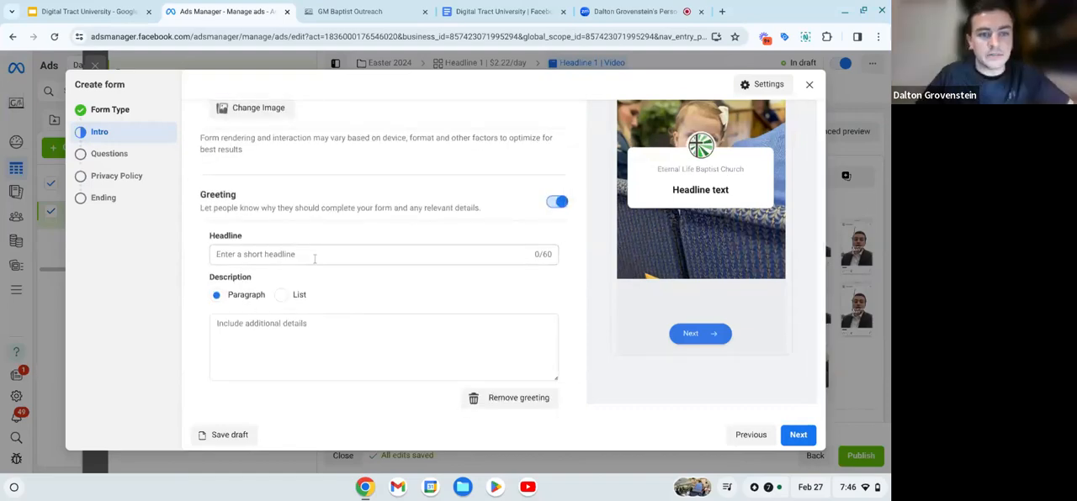
pyautogui.click(315, 258)
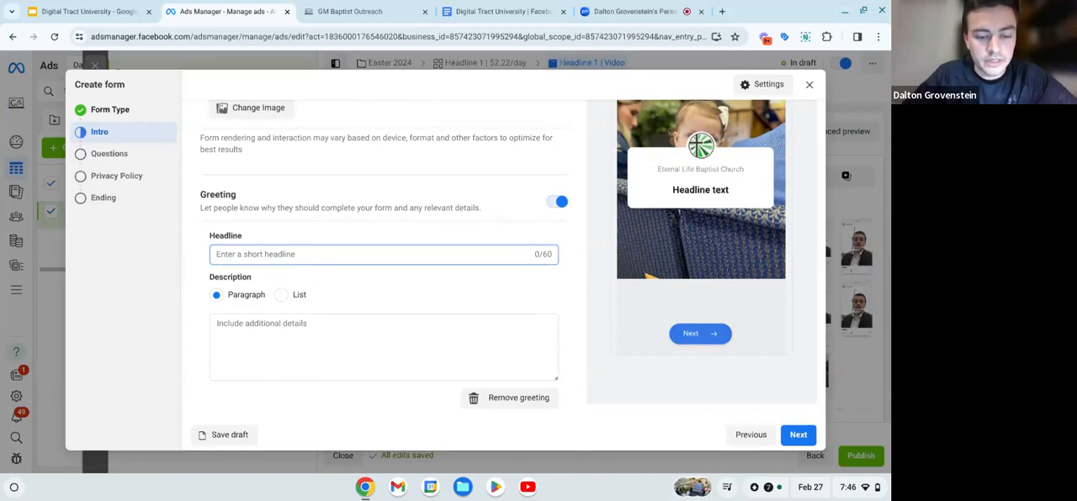
pyautogui.write('Easter ')
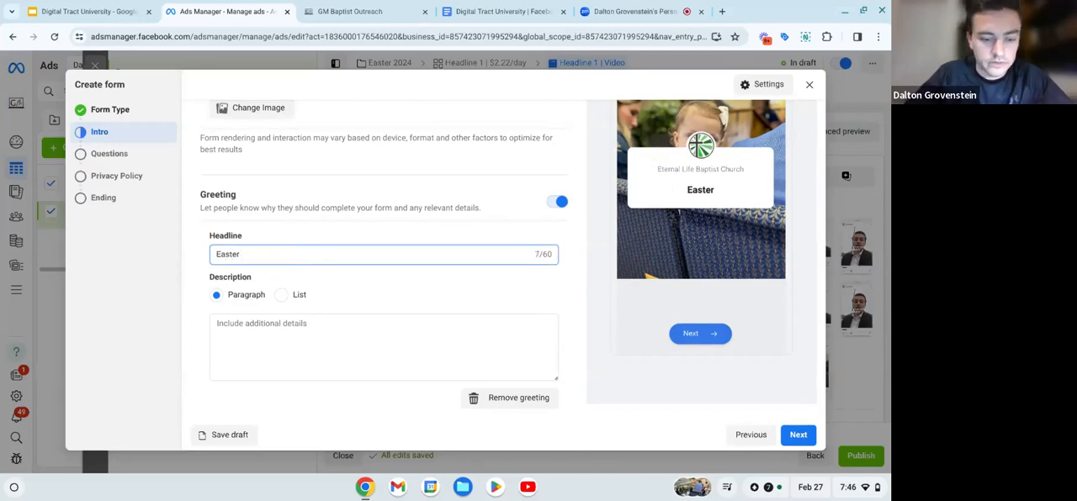
pyautogui.write('Servi')
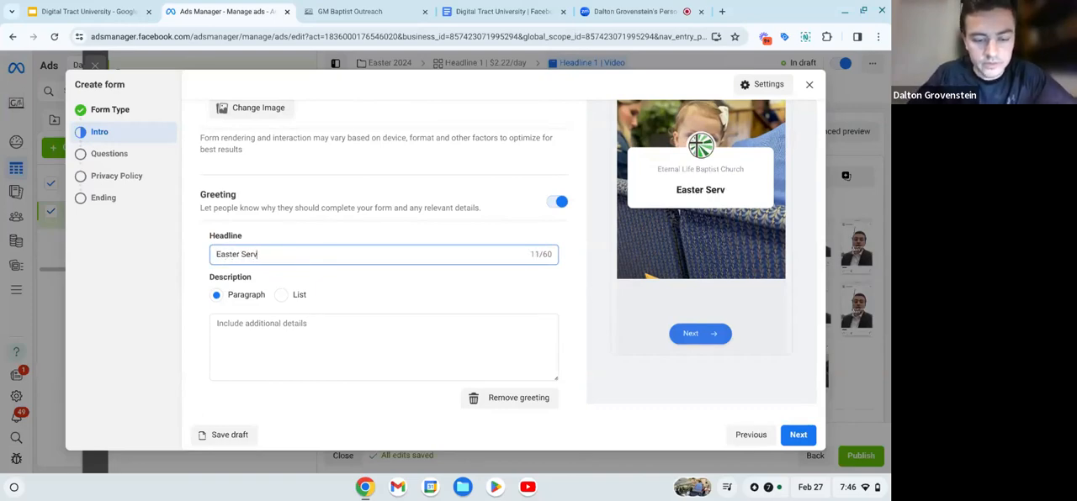
pyautogui.press('BackSpace')
pyautogui.press('BackSpace')
pyautogui.press('BackSpace')
pyautogui.press('BackSpace')
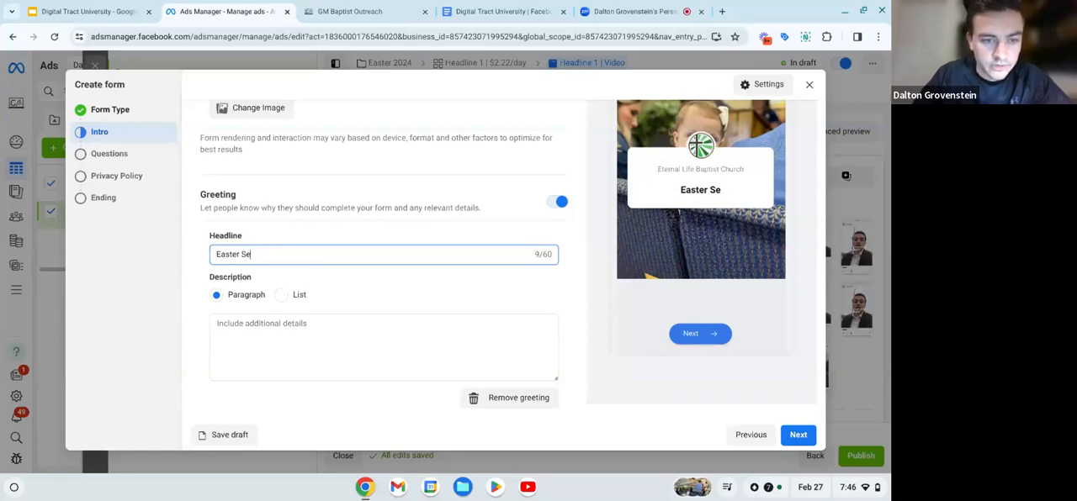
pyautogui.press('BackSpace')
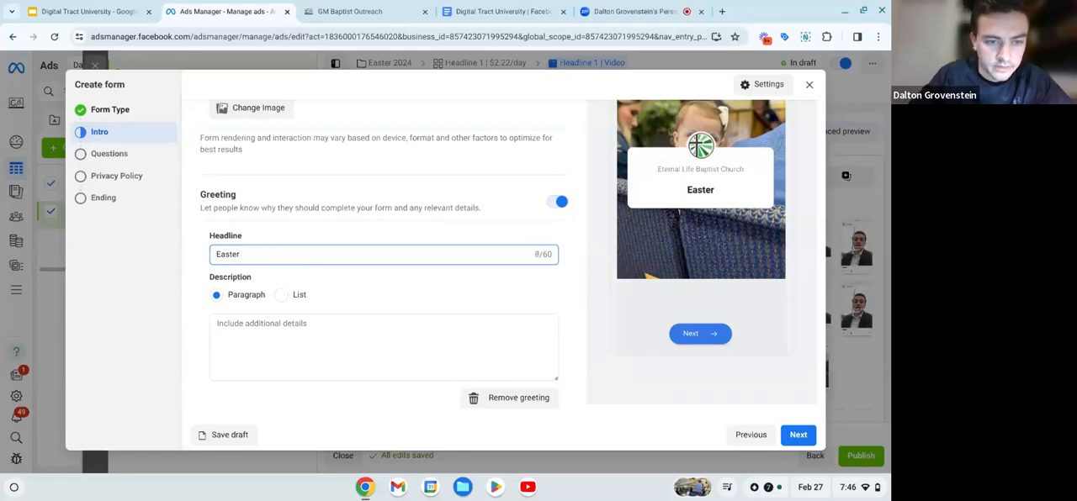
pyautogui.write('\\')
pyautogui.press('BackSpace')
pyautogui.press('BackSpace')
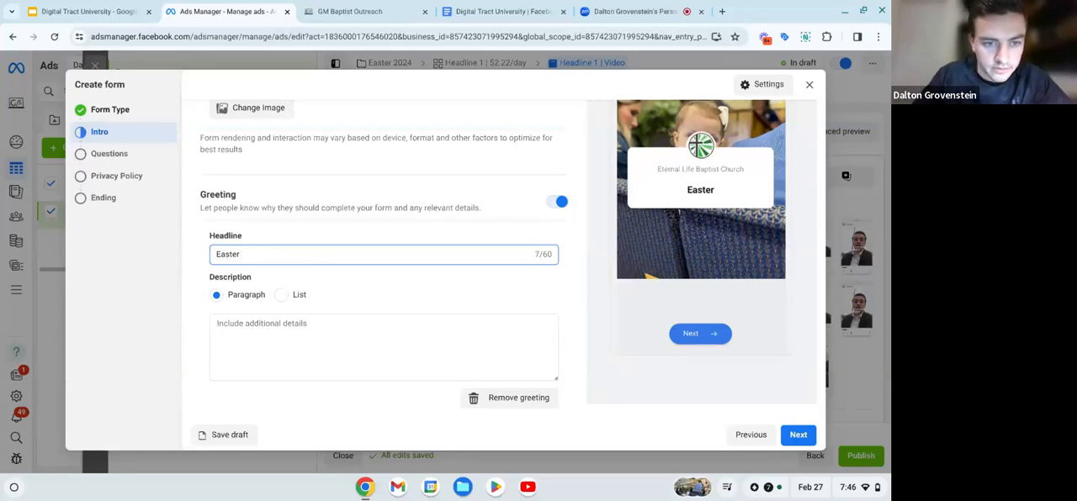
pyautogui.write('Sunday')
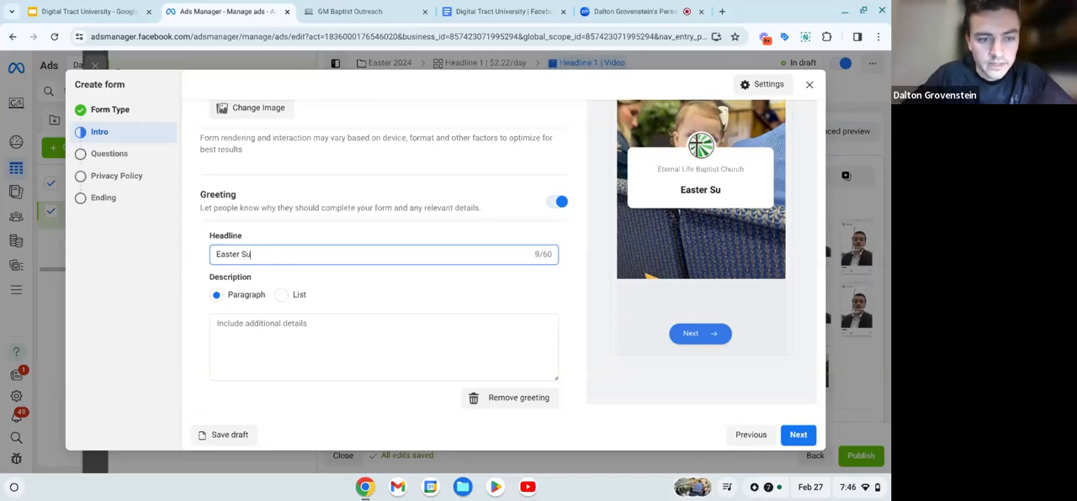
pyautogui.click(356, 275)
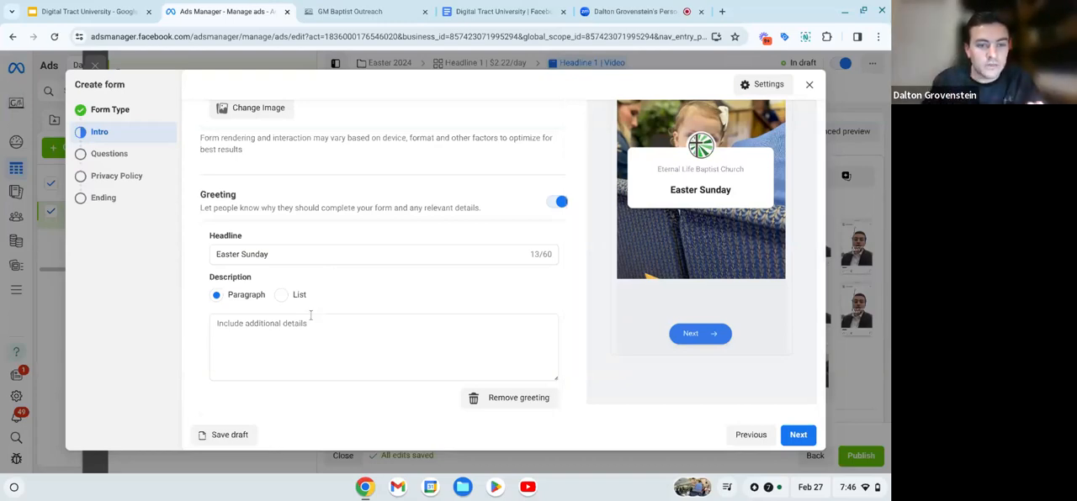
# - Paste the copied Easter service invitation text into the greeting's paragraph description and check it through to the end in the form preview
pyautogui.click(274, 331)
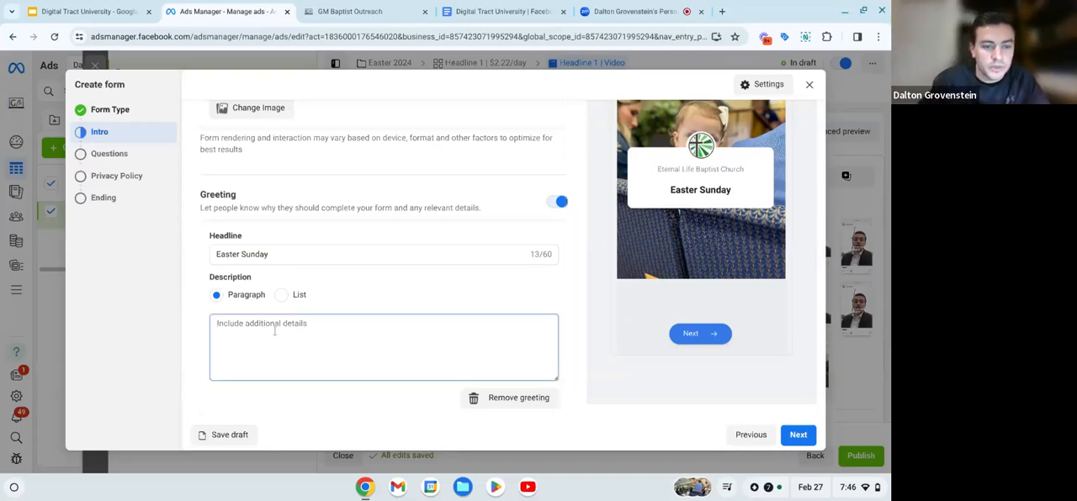
pyautogui.write('I want to personally invite you and your family out to our Easter service on March 31st at 11am.  We believe your search for a warm and friendly church would finally be over!  Please plan your visit below, so we can have a special gift prepared for you and your family when you get here!')
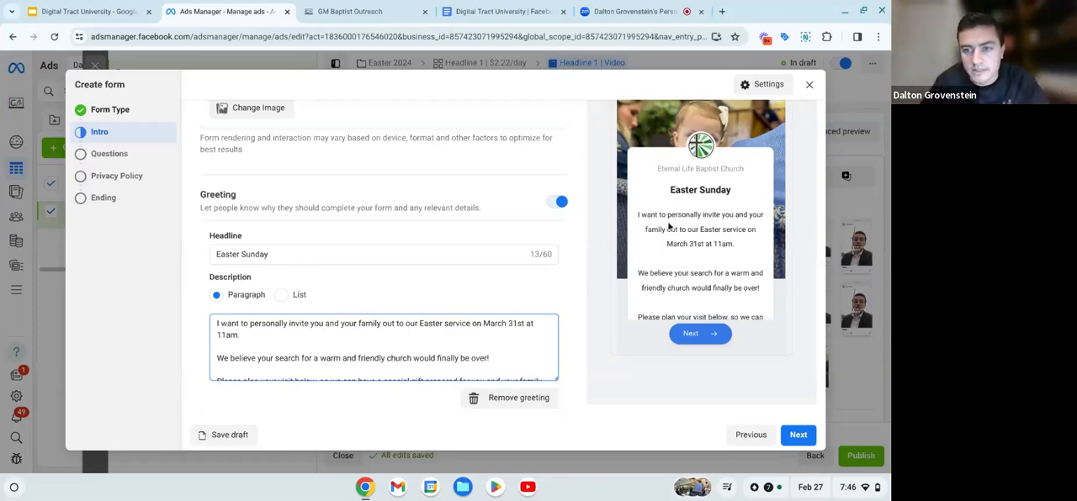
pyautogui.scroll(-1, 688, 229)
pyautogui.scroll(-1, 688, 232)
pyautogui.scroll(1, 688, 231)
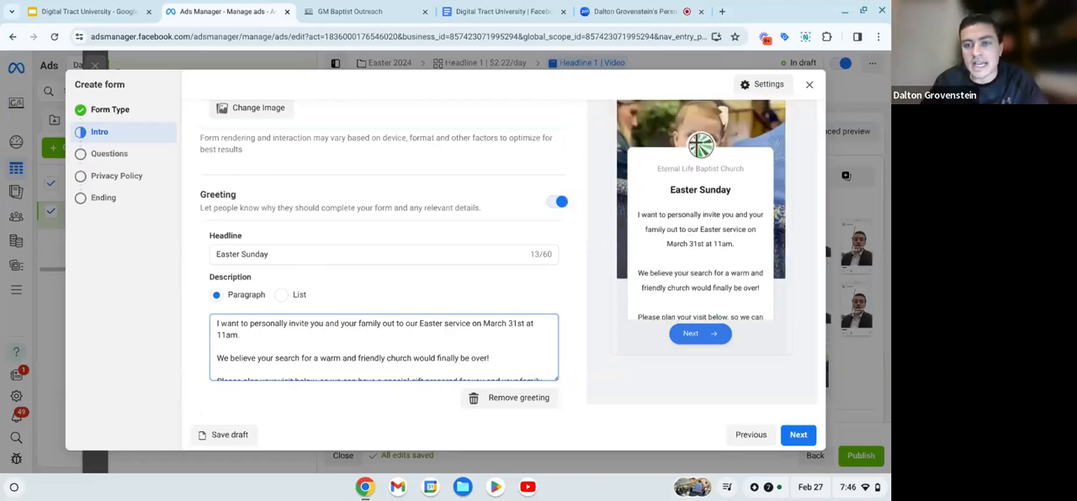
pyautogui.scroll(-2, 682, 171)
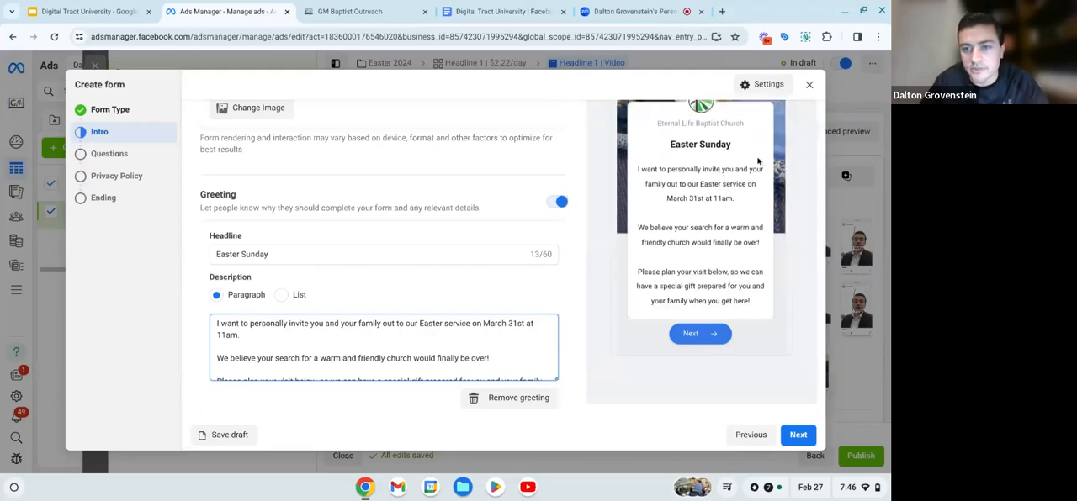
pyautogui.scroll(-1, 704, 249)
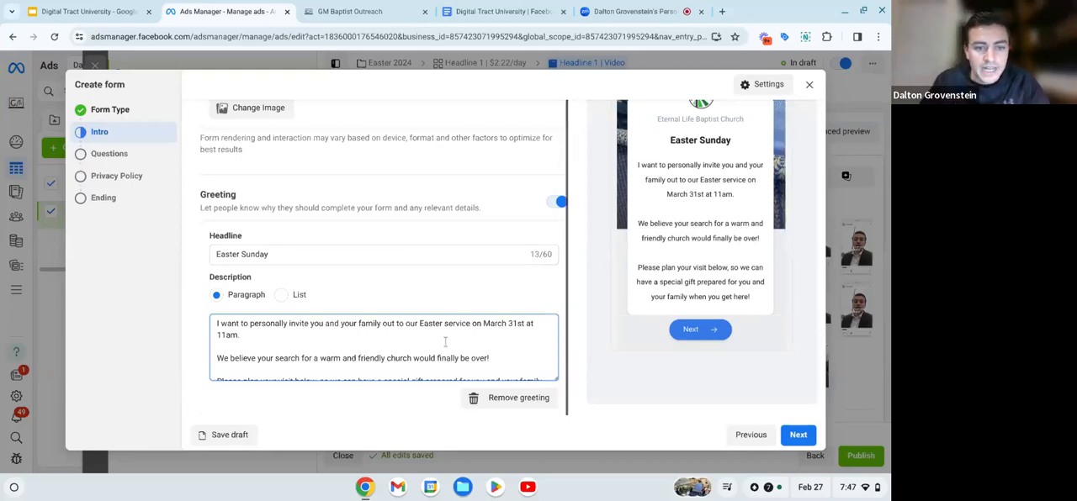
# - Proceed to the form's questions, review the custom and prefill sections, and dismiss the conditional logic notice
pyautogui.click(797, 434)
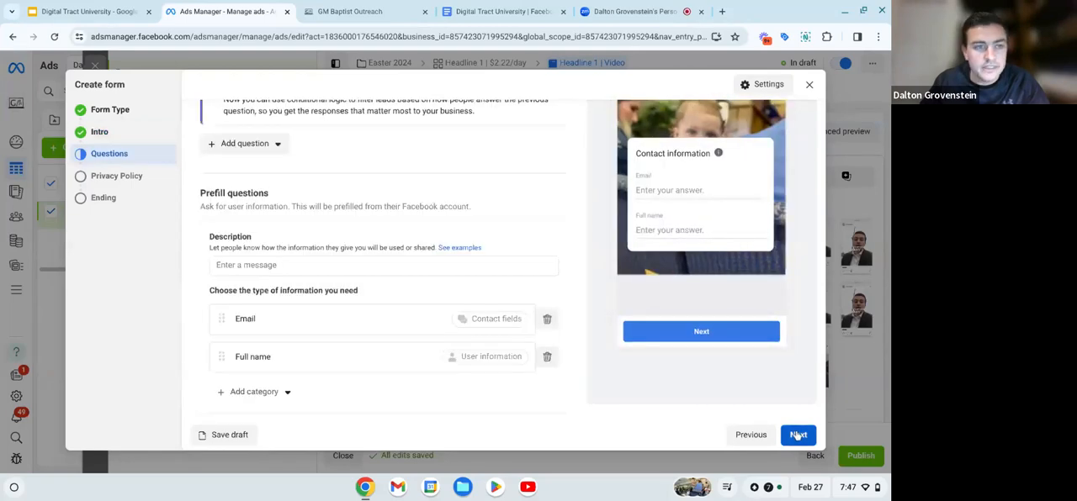
pyautogui.scroll(1, 305, 219)
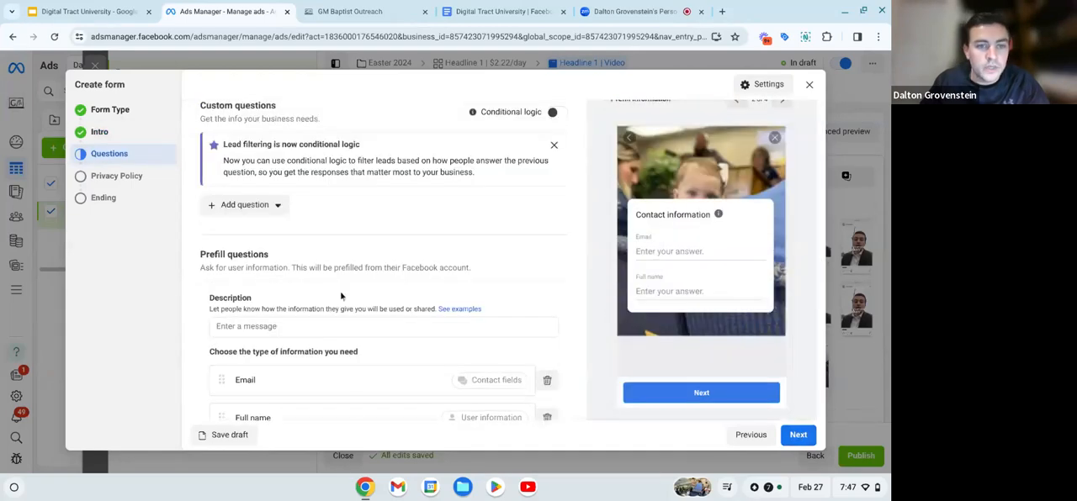
pyautogui.scroll(-1, 341, 296)
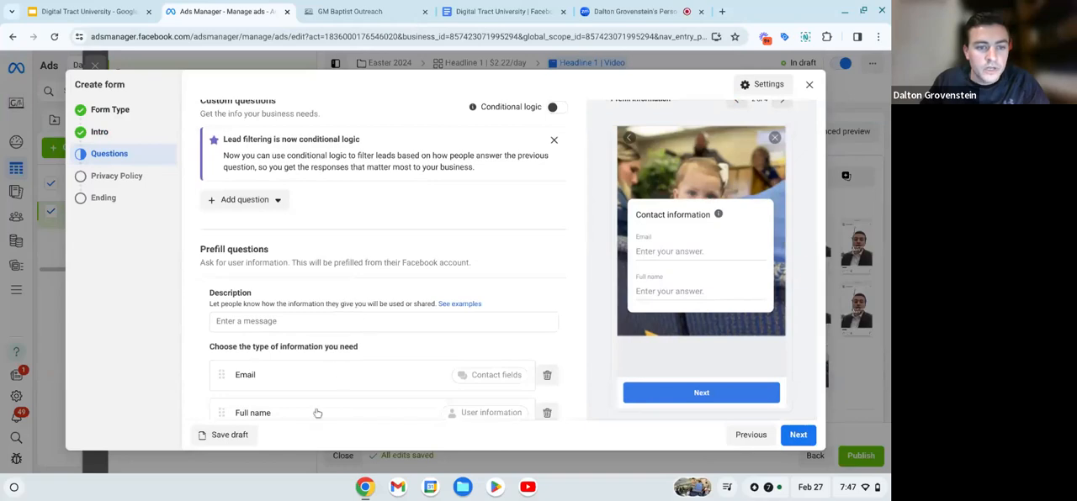
pyautogui.scroll(-1, 318, 413)
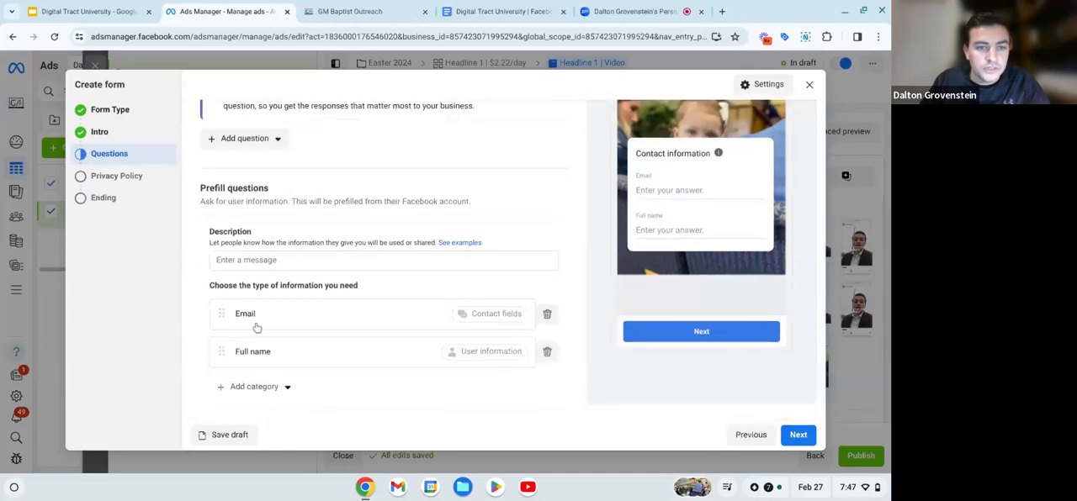
pyautogui.scroll(1, 257, 329)
pyautogui.scroll(1, 289, 199)
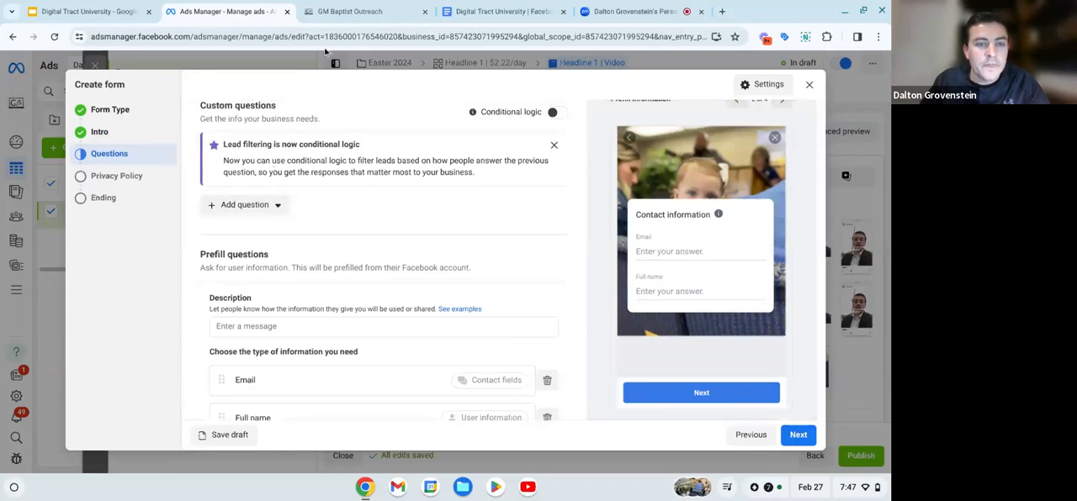
pyautogui.click(554, 146)
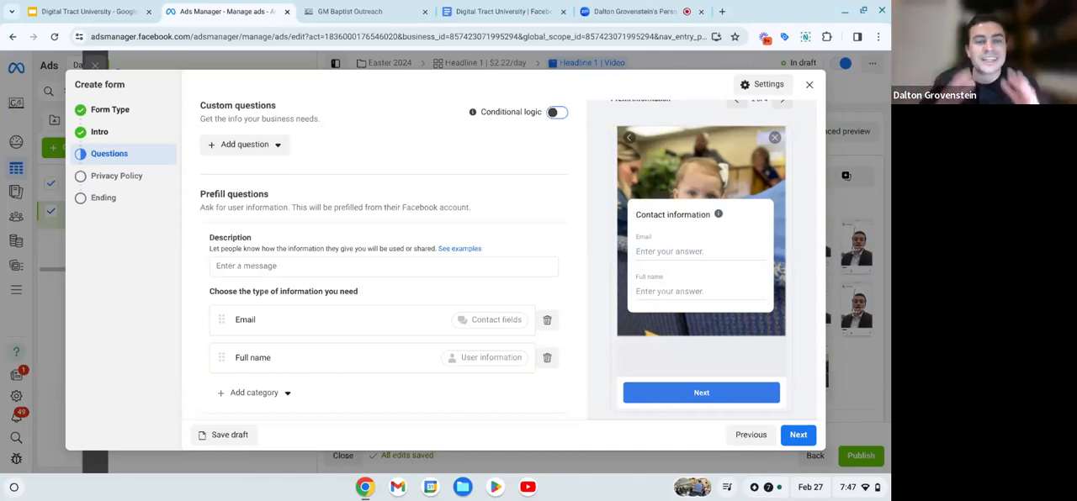
# - Add a multiple choice custom question reading "Is this the first time you have heard about our church?"
pyautogui.click(264, 146)
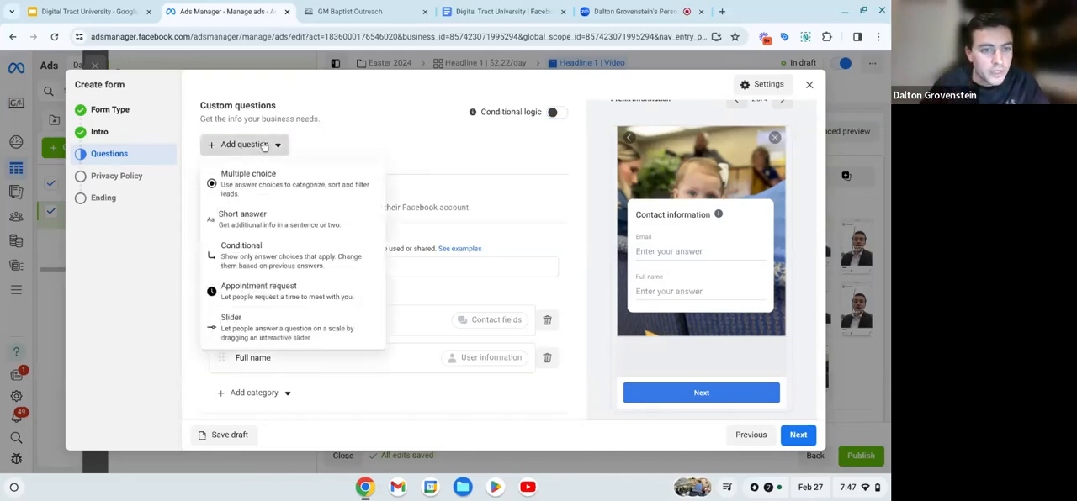
pyautogui.click(267, 178)
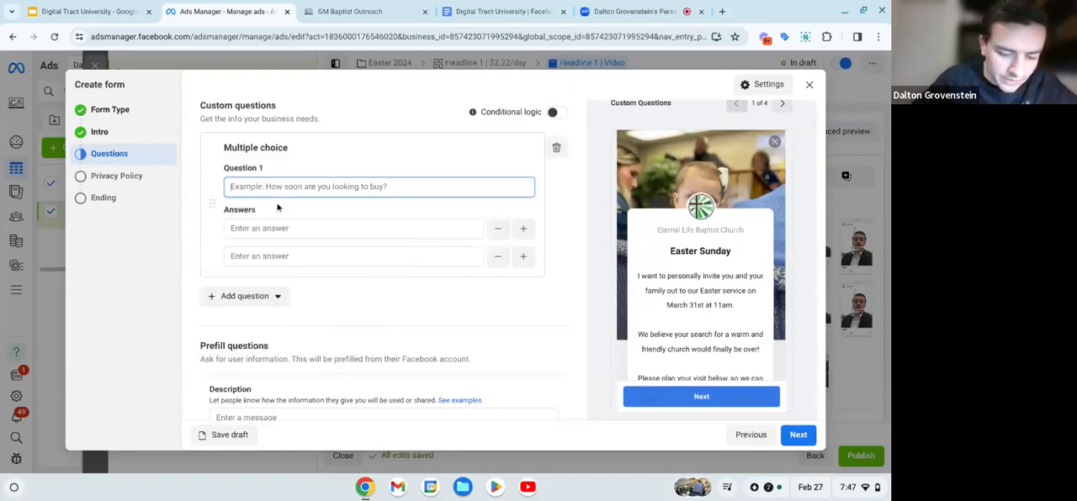
pyautogui.write('I')
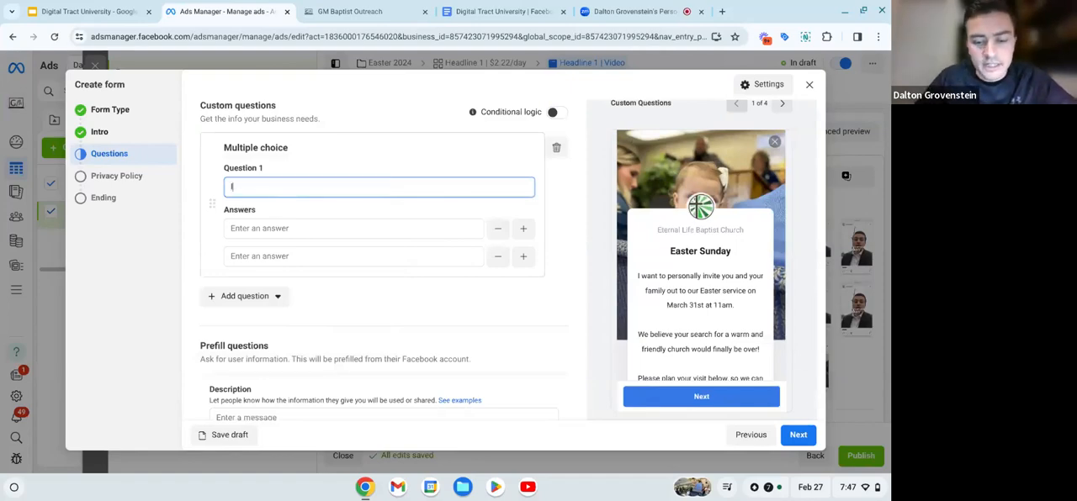
pyautogui.write('s this')
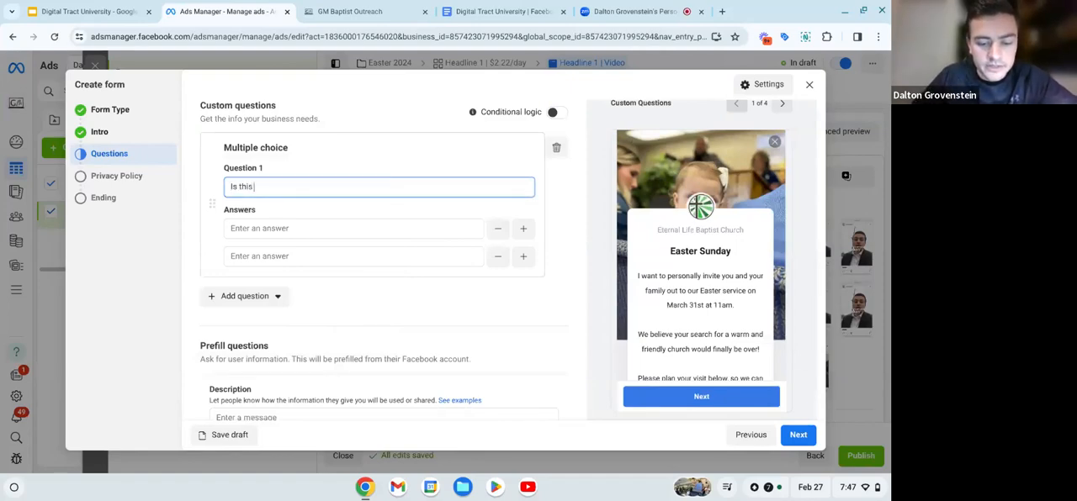
pyautogui.write(' the f')
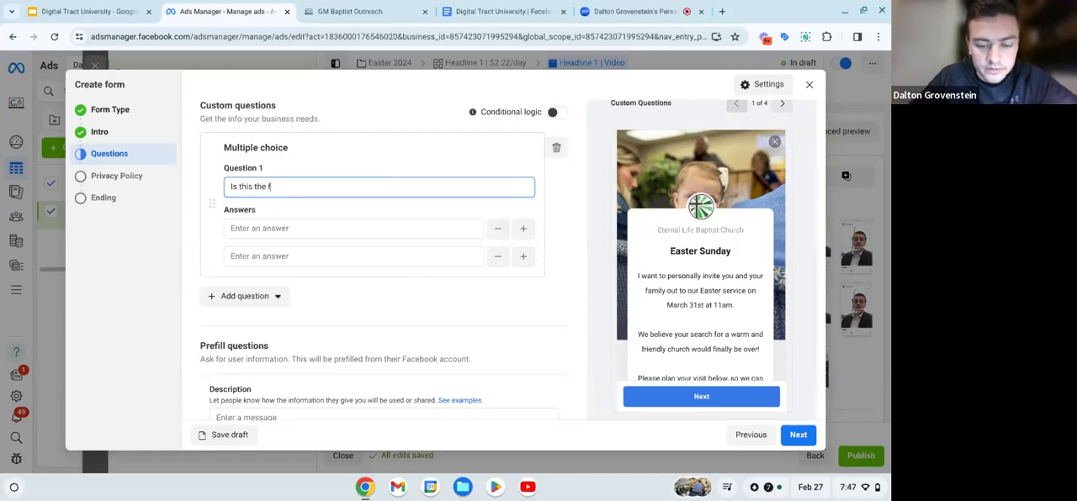
pyautogui.write('irst time ')
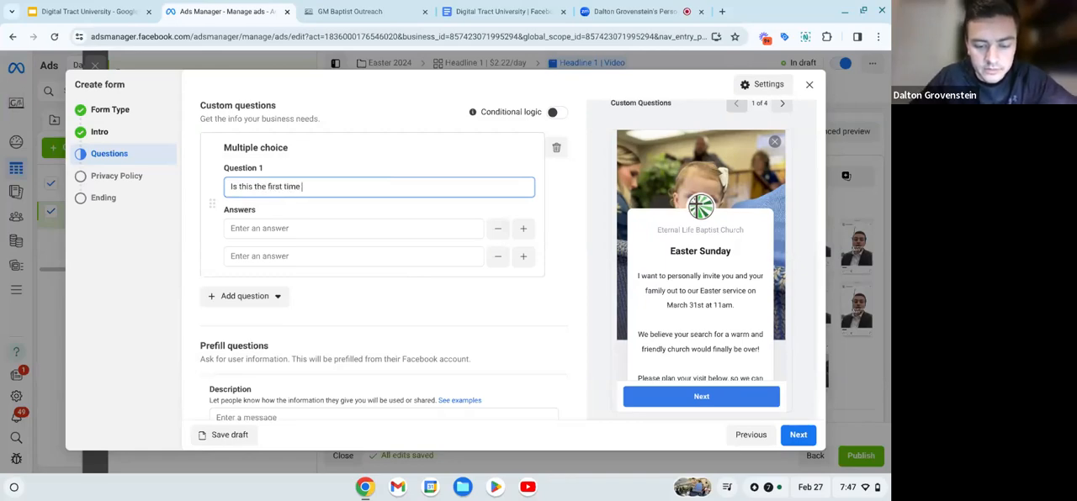
pyautogui.write('you hav')
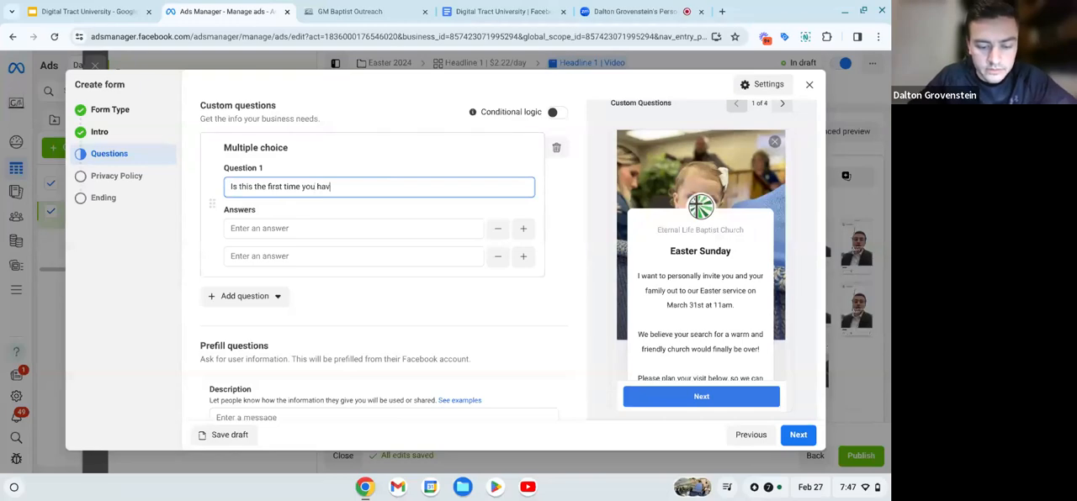
pyautogui.write('e heard abo')
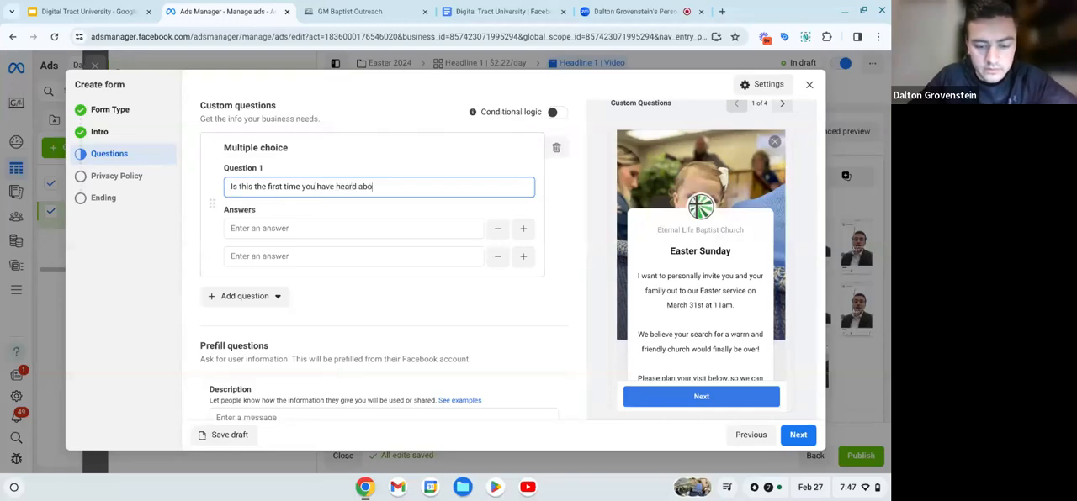
pyautogui.write('ut our church')
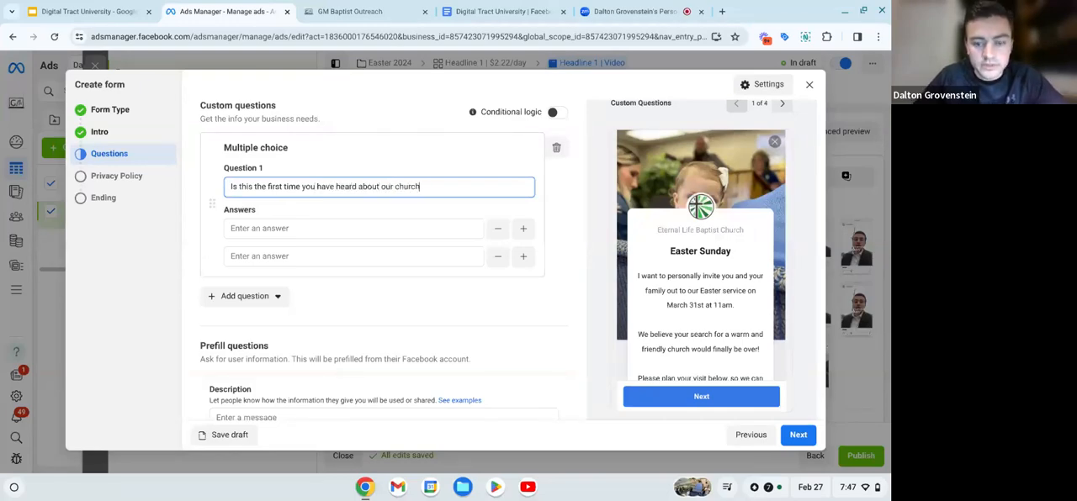
pyautogui.write('?')
# - Give the question about first hearing of the church the answers "Yes" and "No"
pyautogui.click(244, 230)
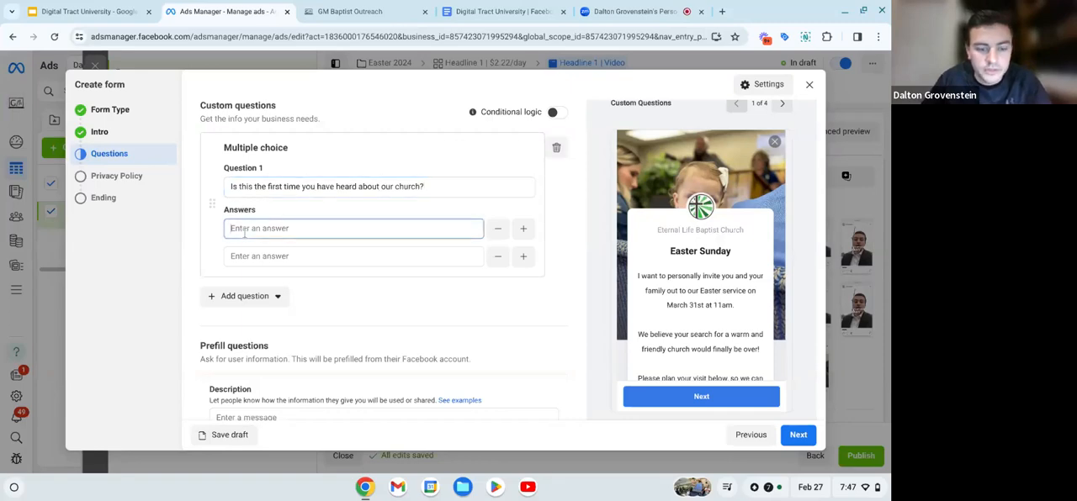
pyautogui.write('Y')
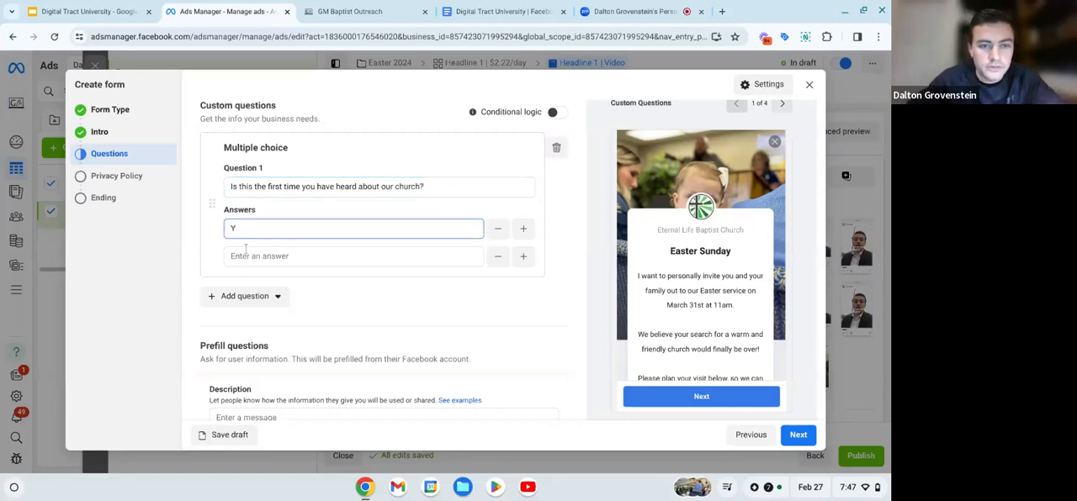
pyautogui.write('es')
pyautogui.click(247, 255)
pyautogui.write('No')
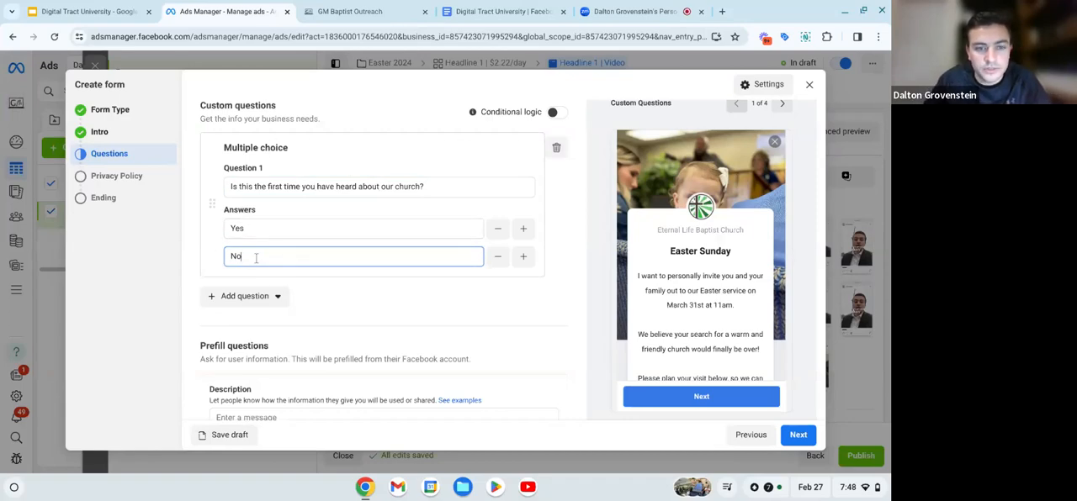
pyautogui.click(302, 292)
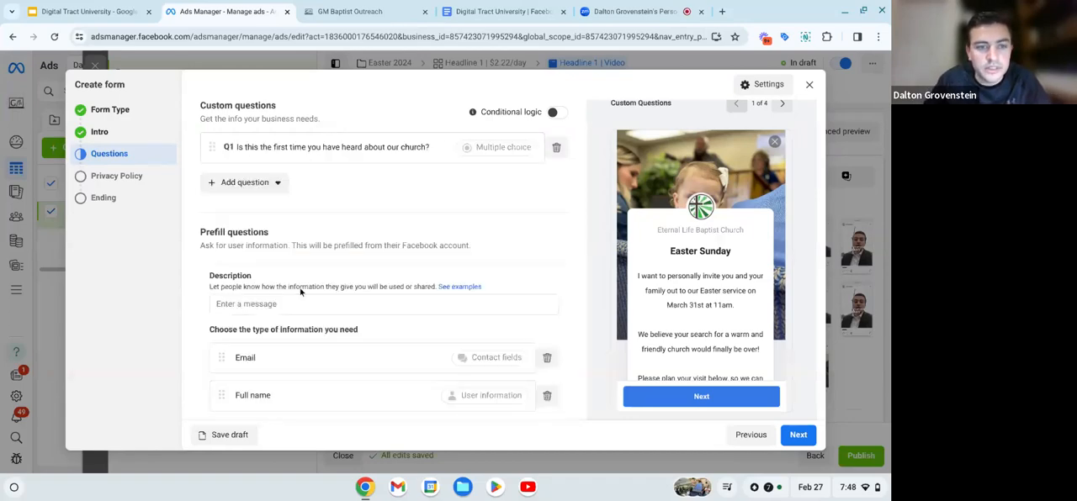
# - Add a second multiple choice custom question reading "Have you ever been to church before?"
pyautogui.click(238, 187)
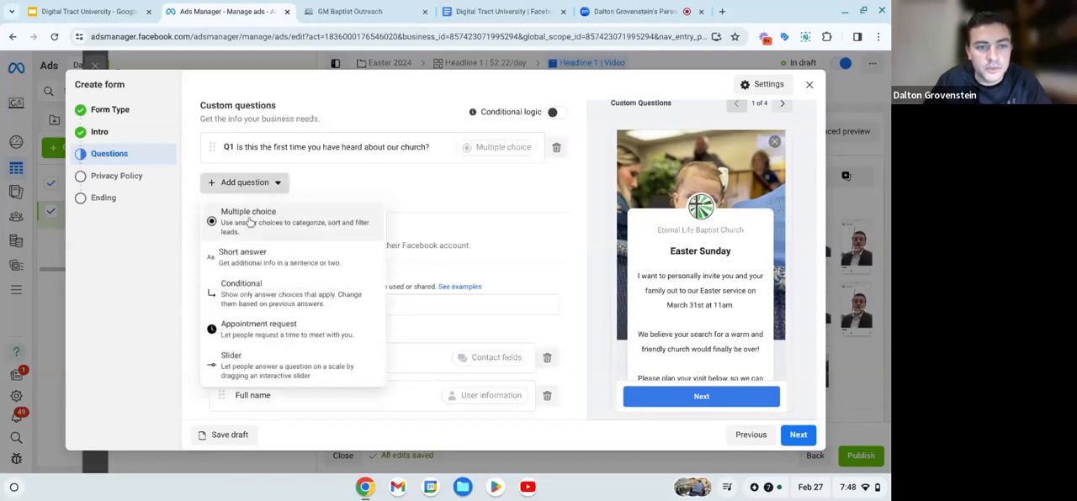
pyautogui.click(250, 221)
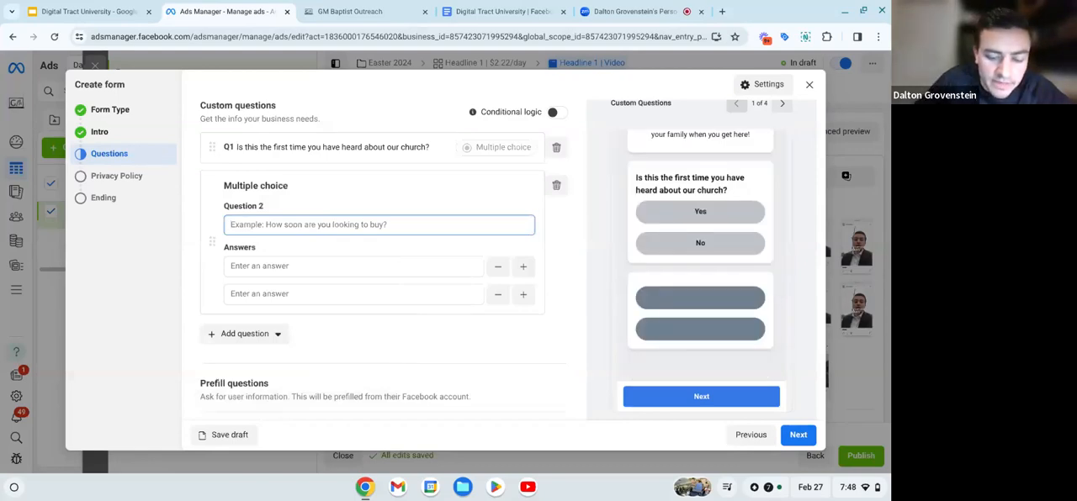
pyautogui.write('Have yo')
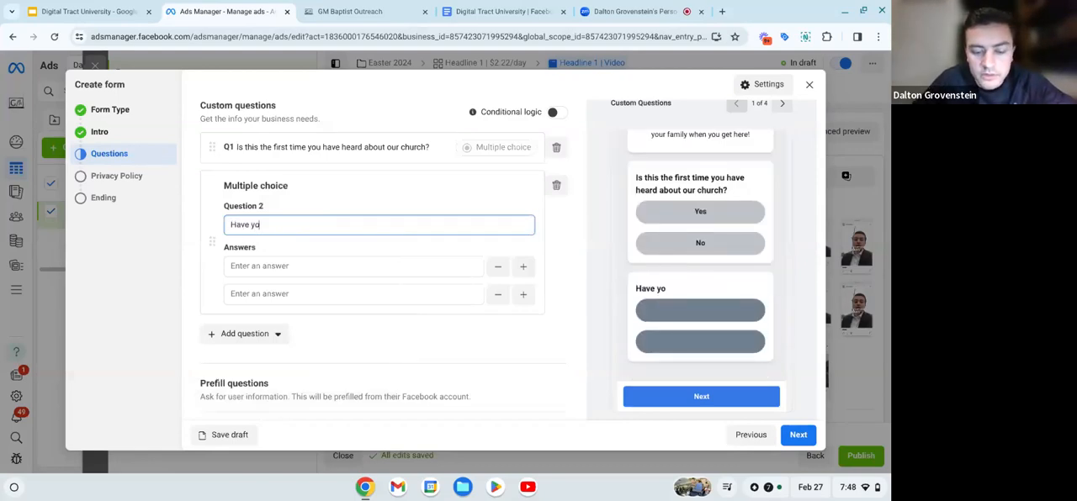
pyautogui.write('u ever be')
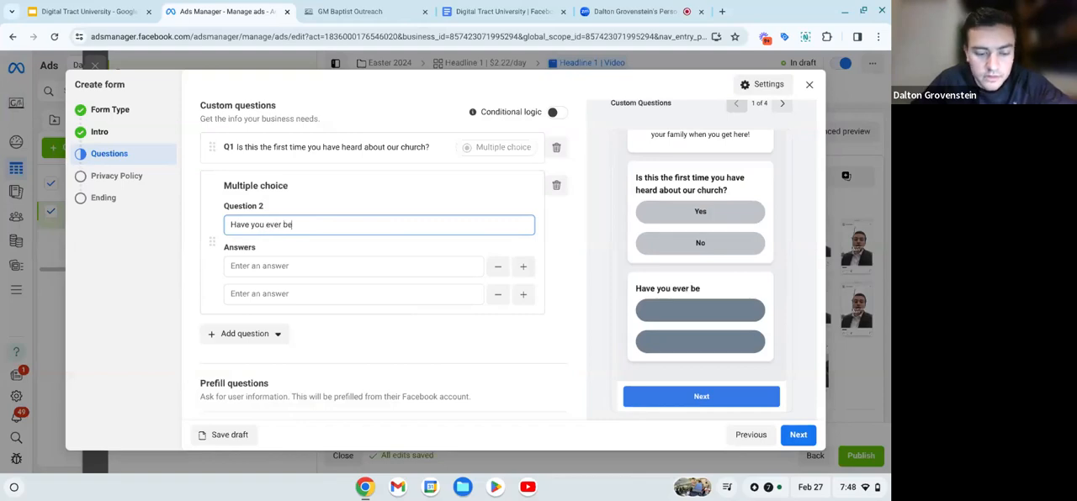
pyautogui.write('en to church ')
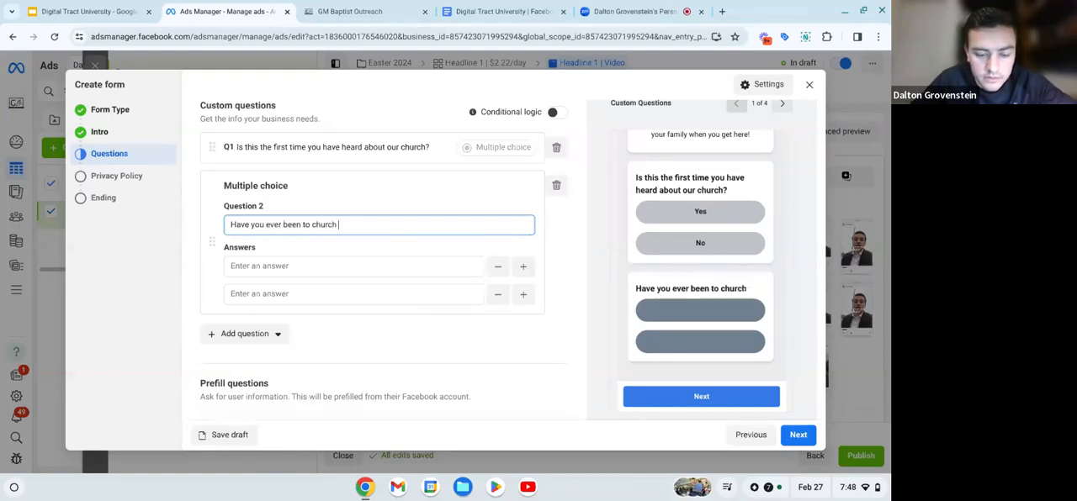
pyautogui.write('before?')
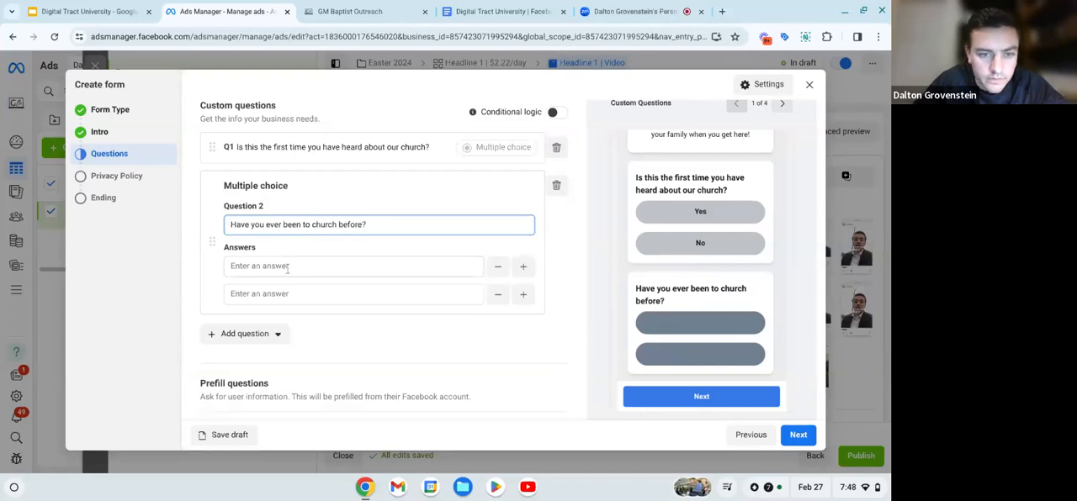
# - Give the question about having been to church before the answers "Yes" and "No"
pyautogui.click(287, 265)
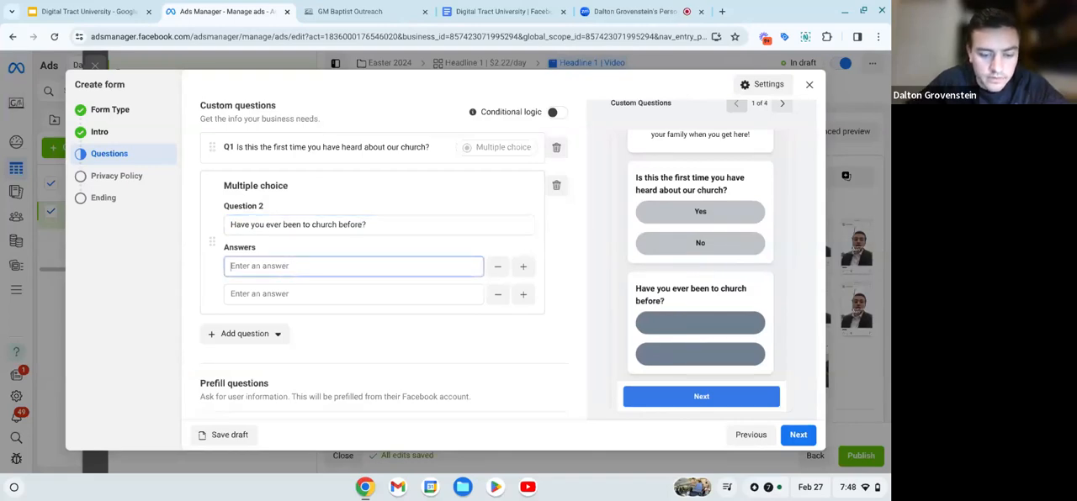
pyautogui.write('Yes')
pyautogui.click(284, 293)
pyautogui.write('No')
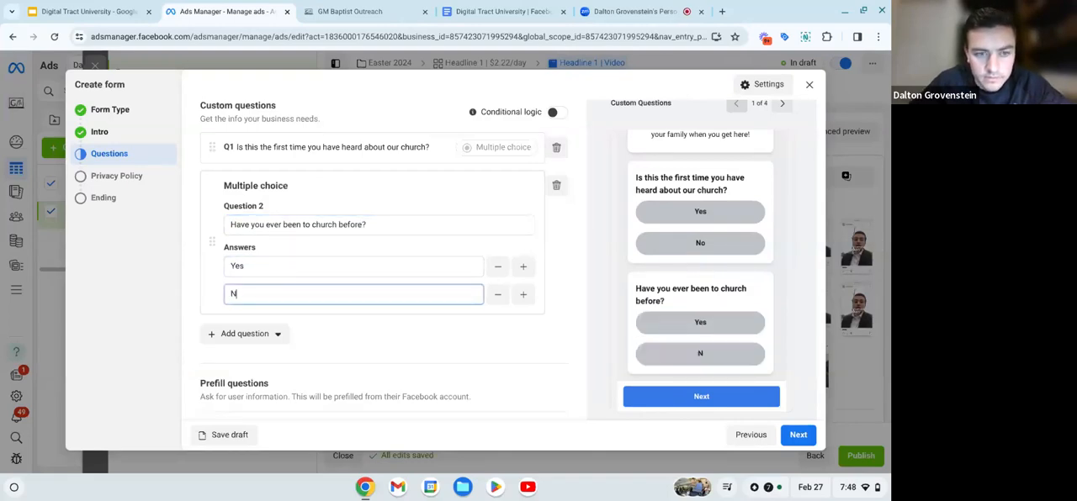
pyautogui.click(344, 338)
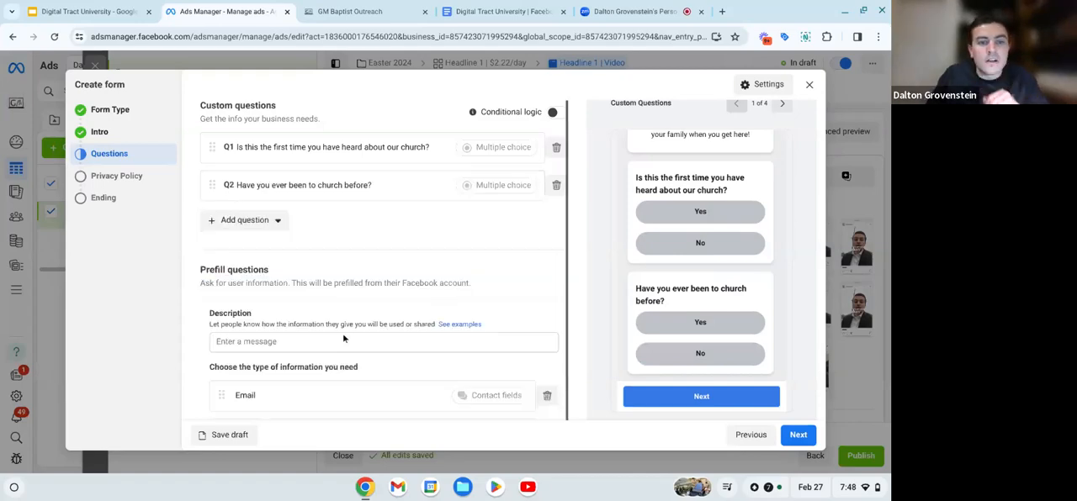
# - Check both custom questions in the form preview and move "Have you ever been to church before?" to first place
pyautogui.scroll(1, 699, 302)
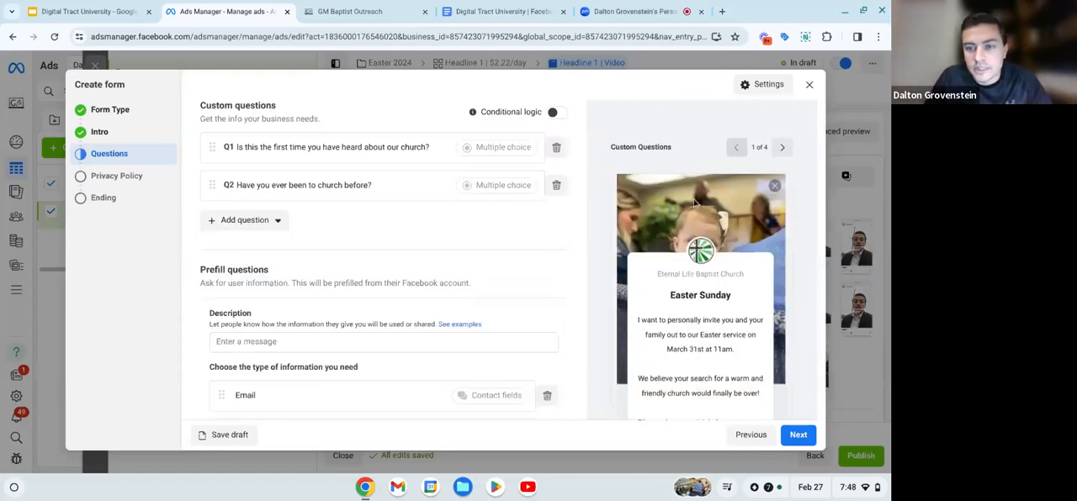
pyautogui.scroll(-4, 696, 204)
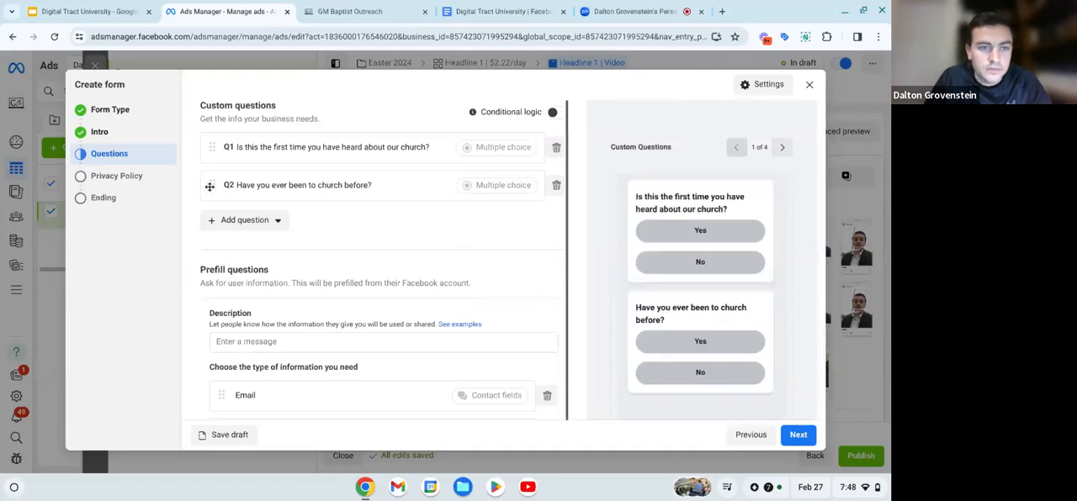
pyautogui.moveTo(209, 186); pyautogui.dragTo(212, 148)
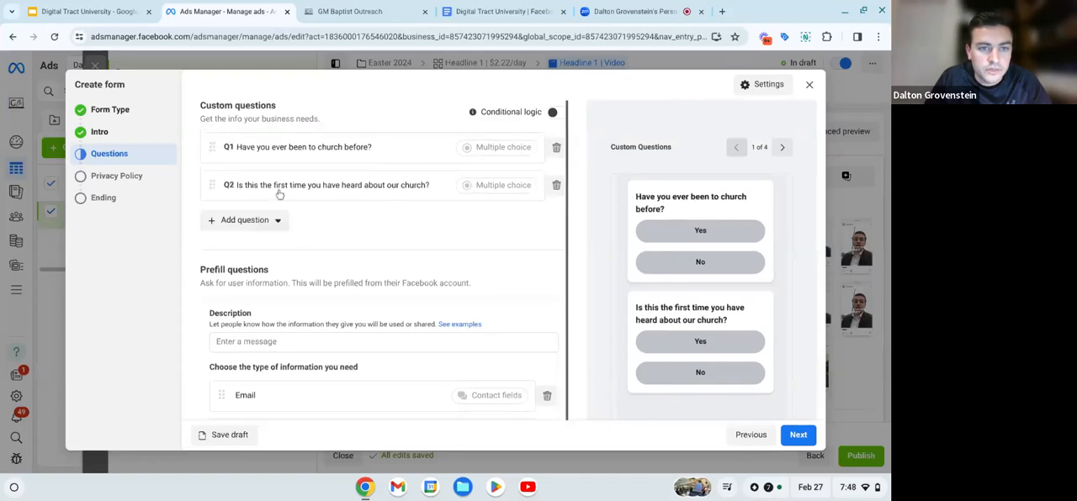
# - Enter "Who is planning their visit today?" as the description of the prefill questions
pyautogui.scroll(-1, 344, 248)
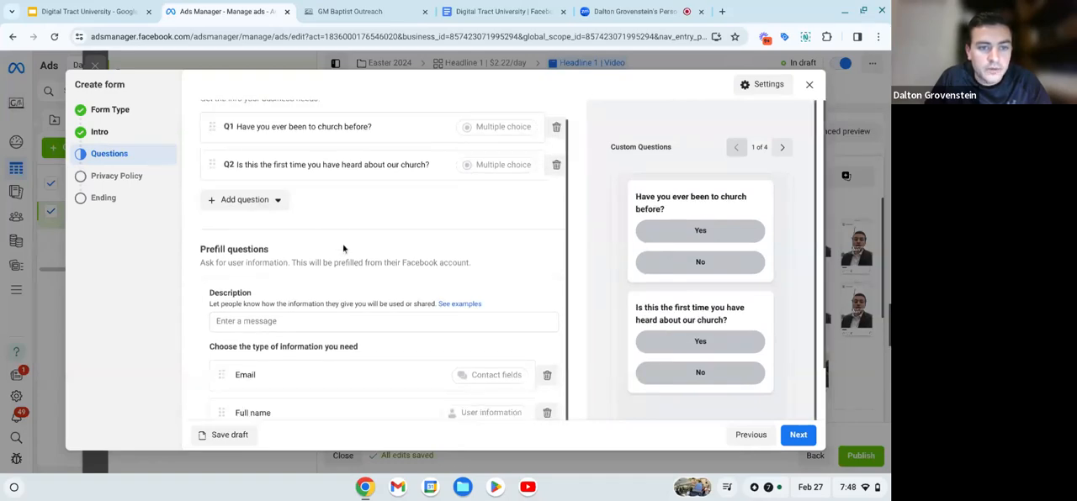
pyautogui.scroll(-2, 343, 249)
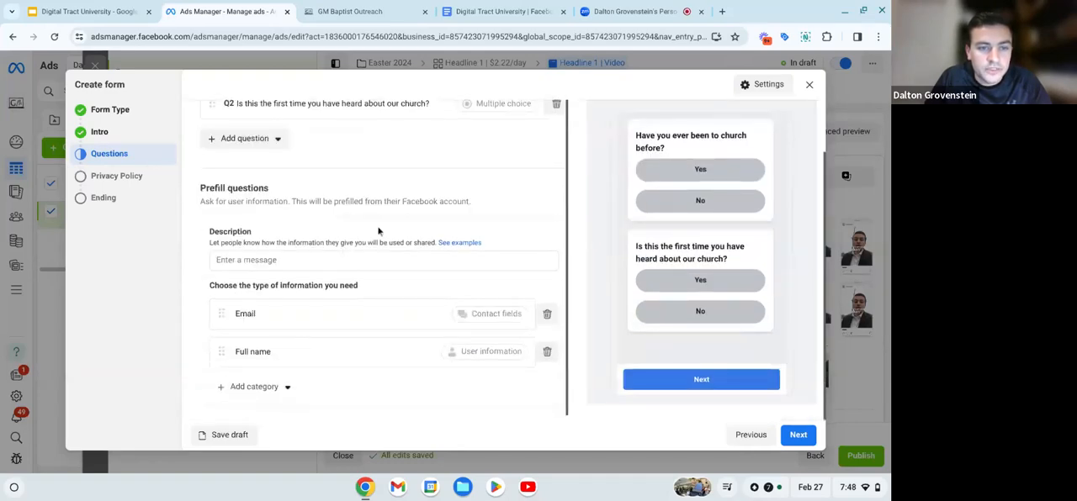
pyautogui.click(280, 263)
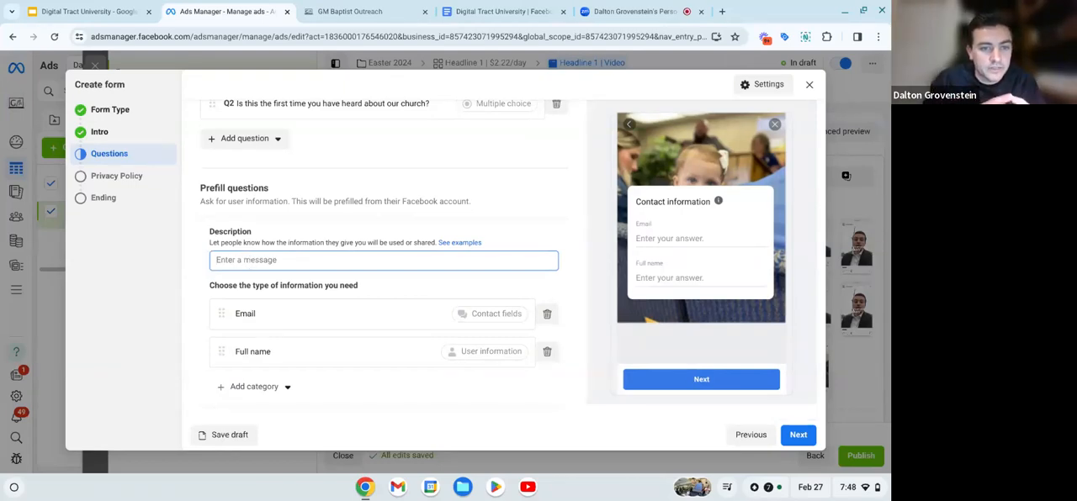
pyautogui.write('A')
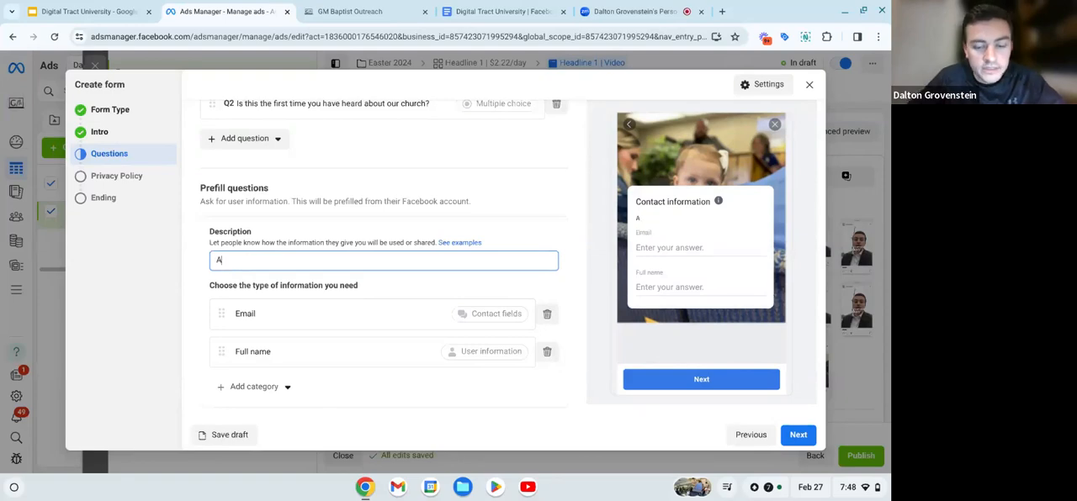
pyautogui.press('BackSpace')
pyautogui.write('Wh')
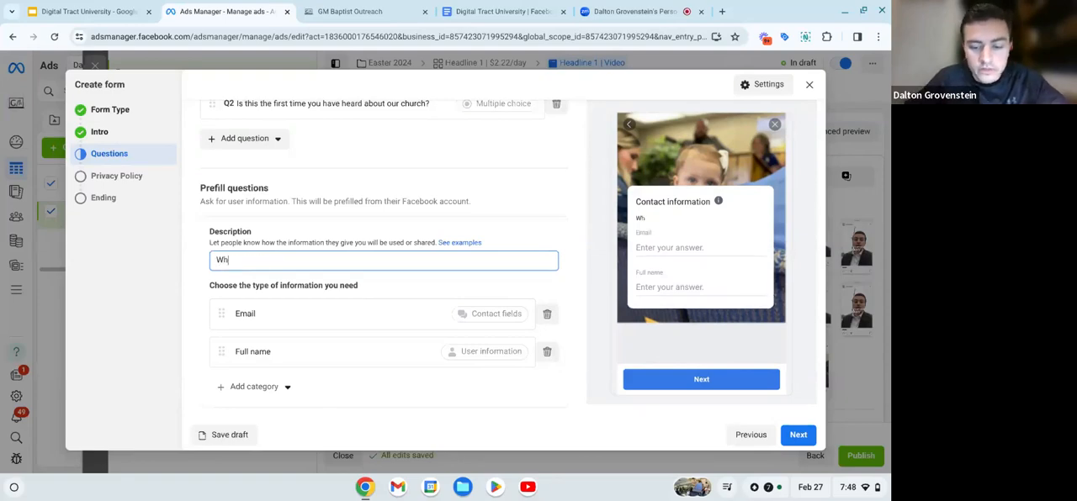
pyautogui.write('o is fillin')
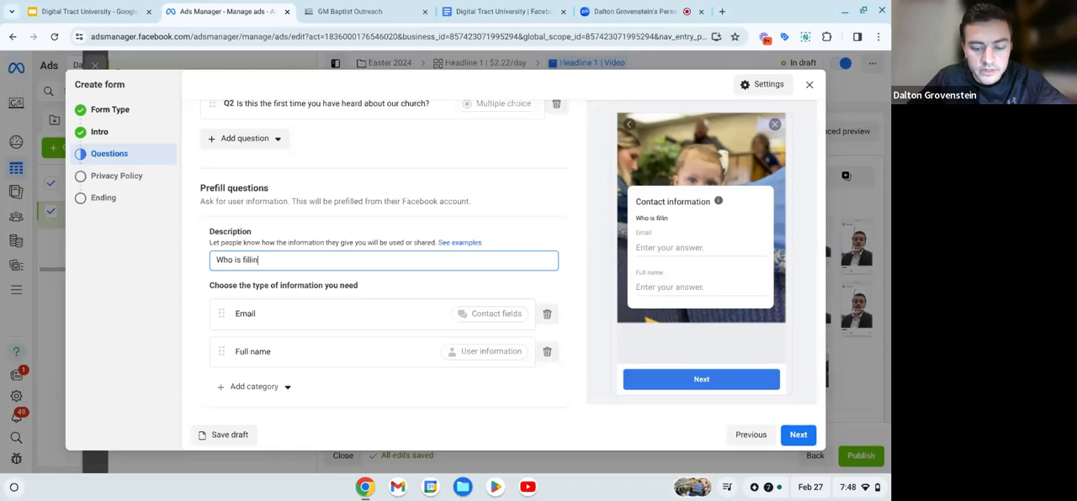
pyautogui.press('BackSpace')
pyautogui.press('BackSpace')
pyautogui.press('BackSpace')
pyautogui.press('BackSpace')
pyautogui.press('BackSpace')
pyautogui.press('BackSpace')
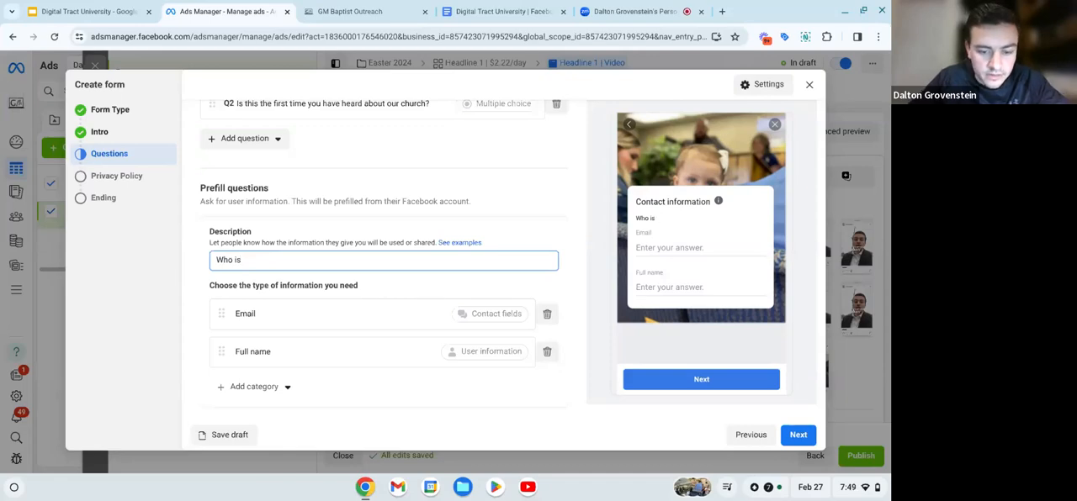
pyautogui.write('plann')
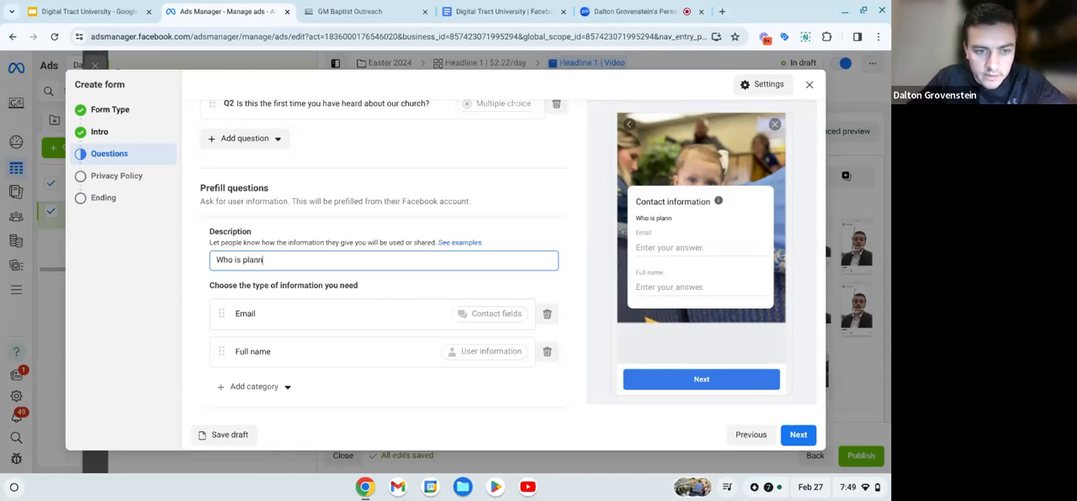
pyautogui.write('ing their')
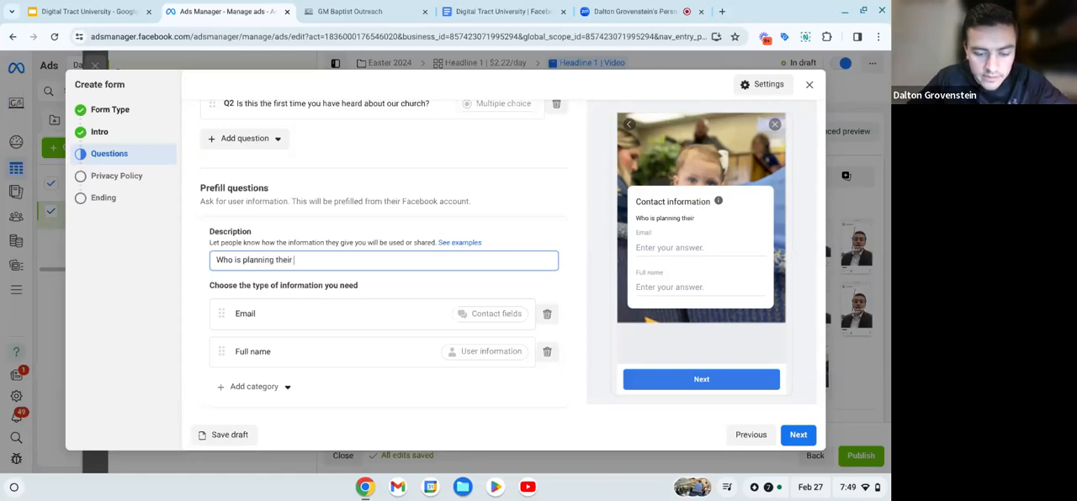
pyautogui.write(' visit t')
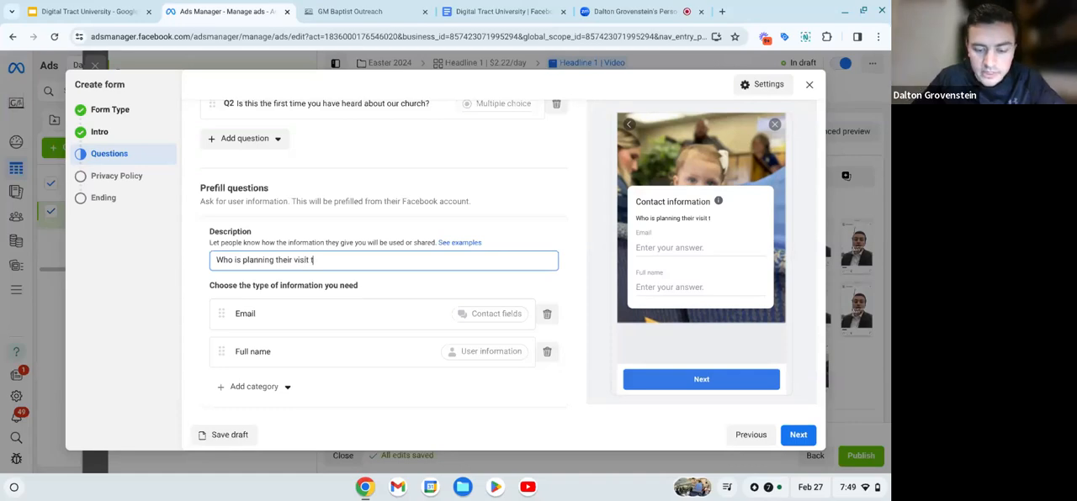
pyautogui.write('oday?')
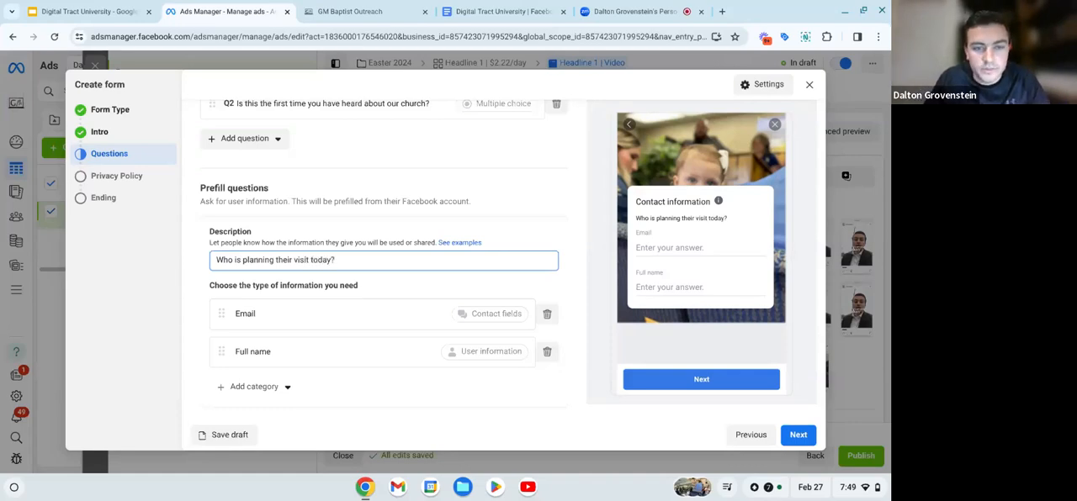
pyautogui.click(405, 291)
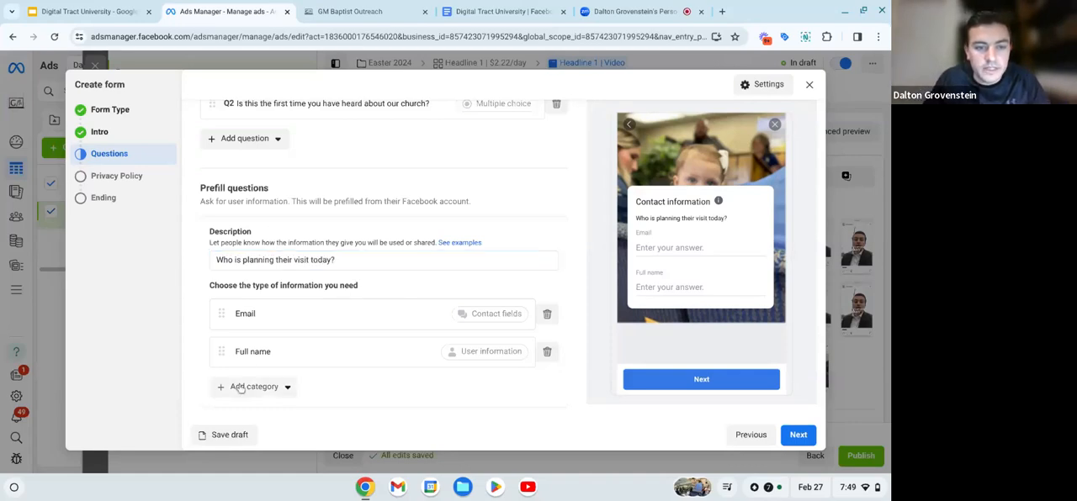
# - Add a phone number contact field to the prefill questions and order the fields as full name, phone number, email
pyautogui.click(236, 387)
pyautogui.moveTo(245, 286)
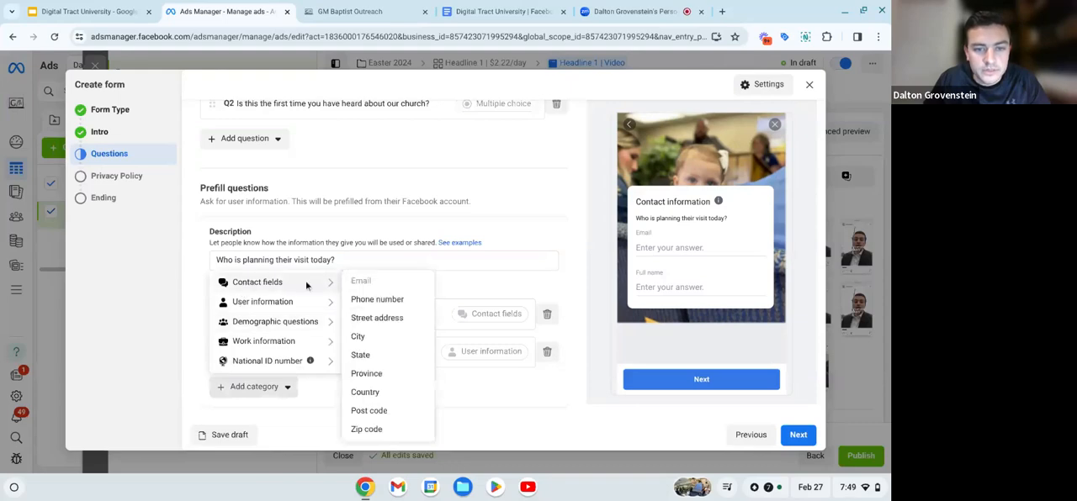
pyautogui.click(388, 301)
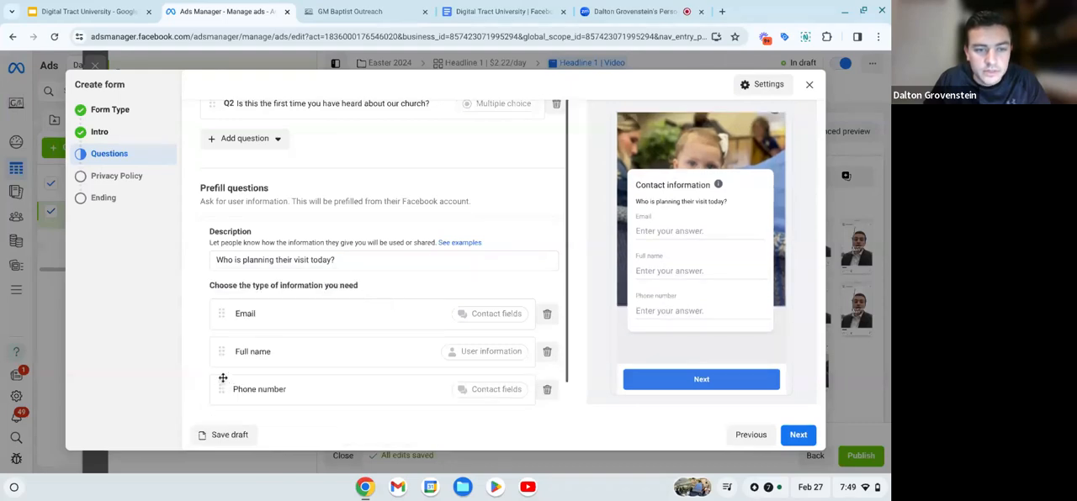
pyautogui.moveTo(221, 353); pyautogui.dragTo(221, 304)
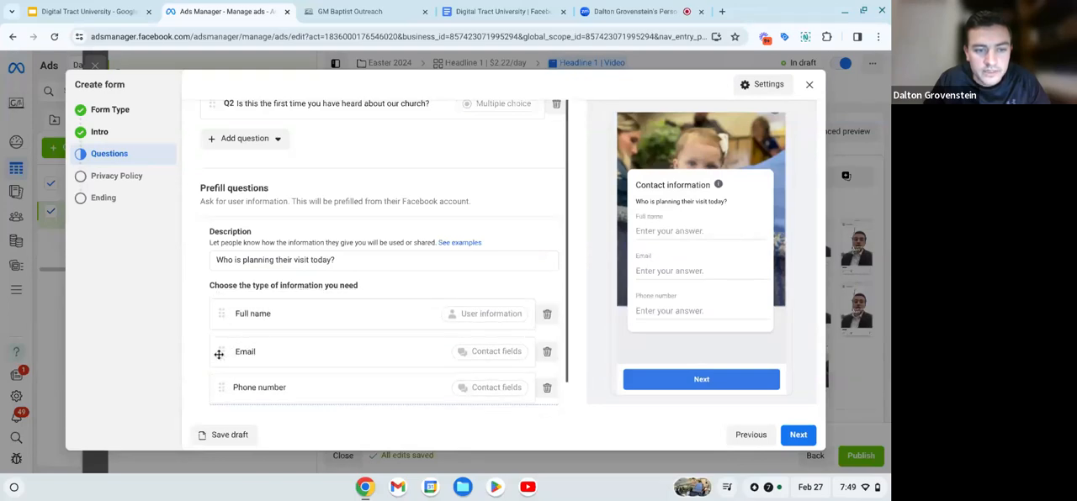
pyautogui.moveTo(219, 354); pyautogui.dragTo(220, 389)
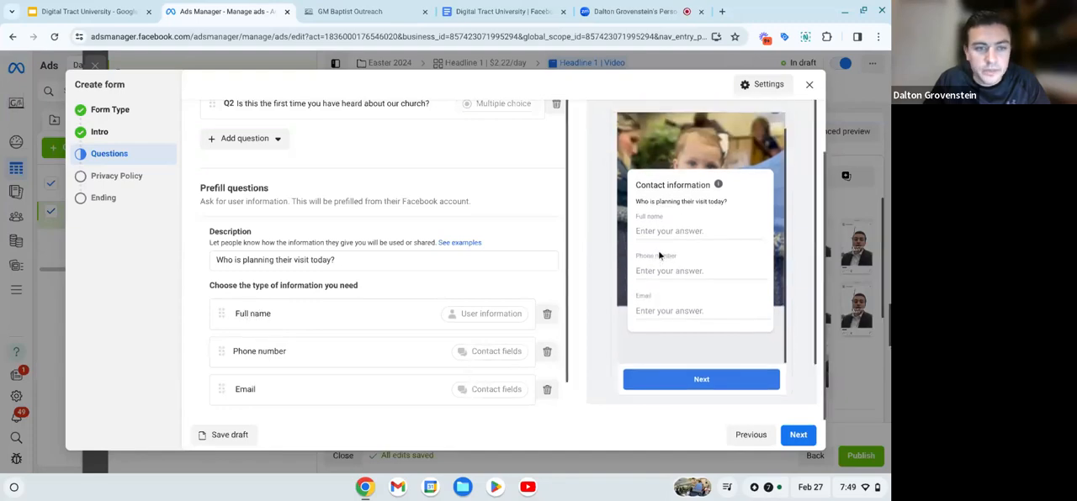
# - Review the contact information preview and the other prefill categories, and continue to the form's privacy policy section
pyautogui.scroll(-1, 658, 250)
pyautogui.scroll(-1, 353, 296)
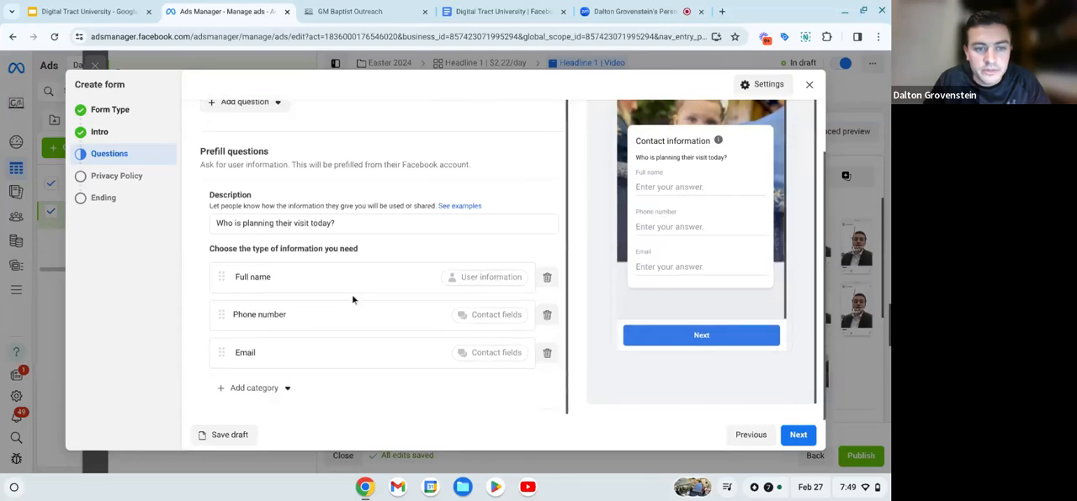
pyautogui.scroll(1, 674, 243)
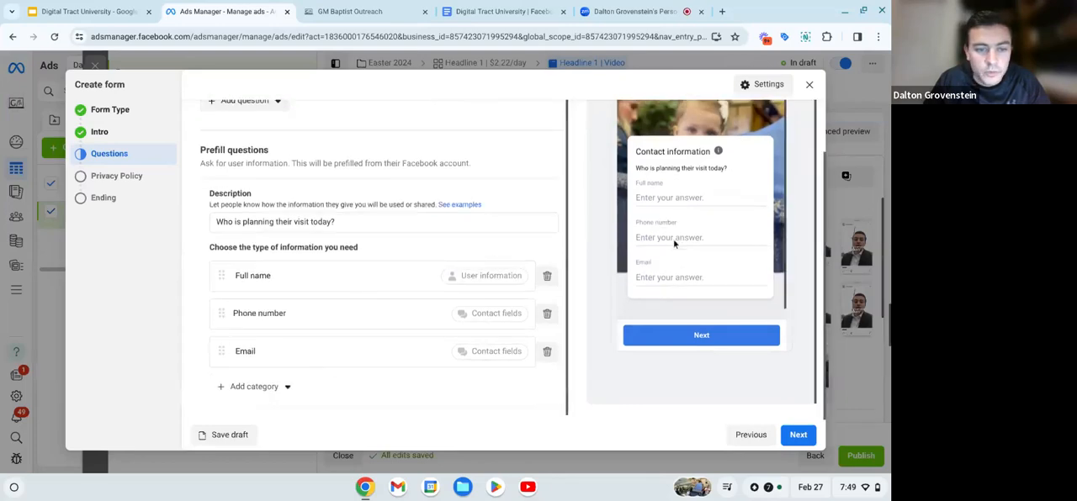
pyautogui.click(253, 386)
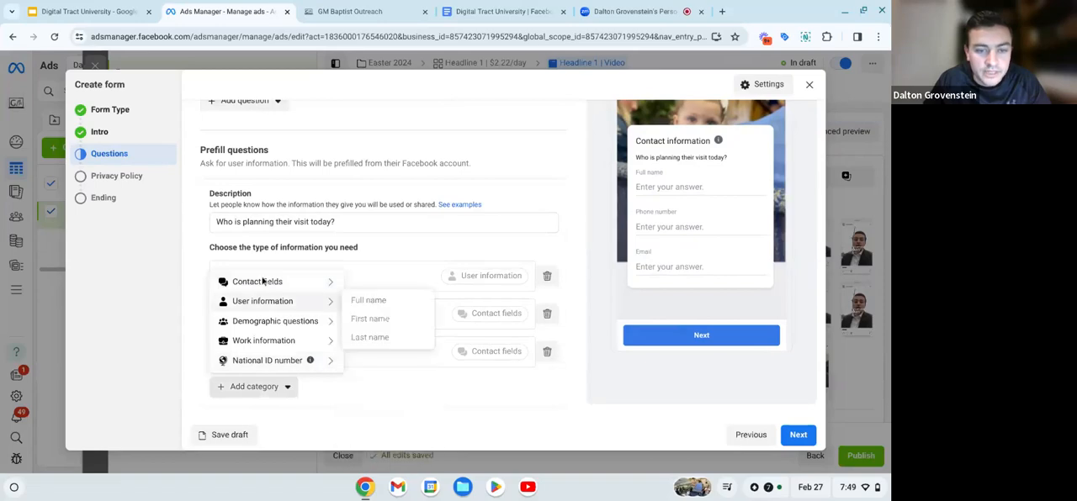
pyautogui.moveTo(269, 334)
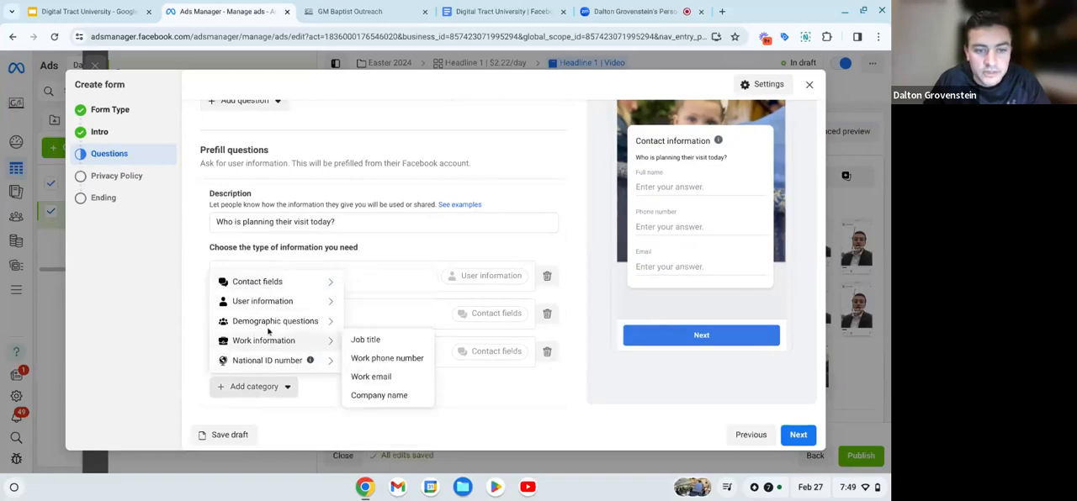
pyautogui.click(330, 402)
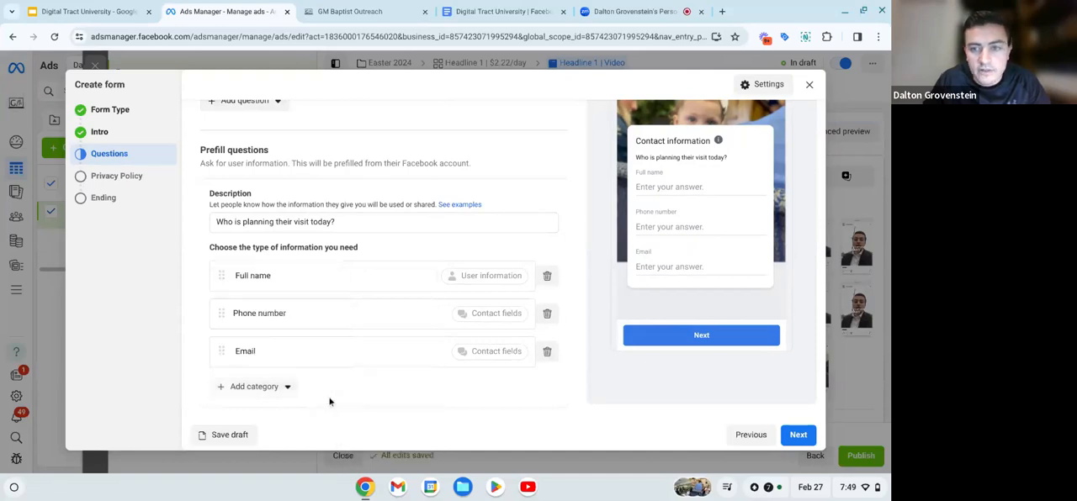
pyautogui.scroll(1, 313, 363)
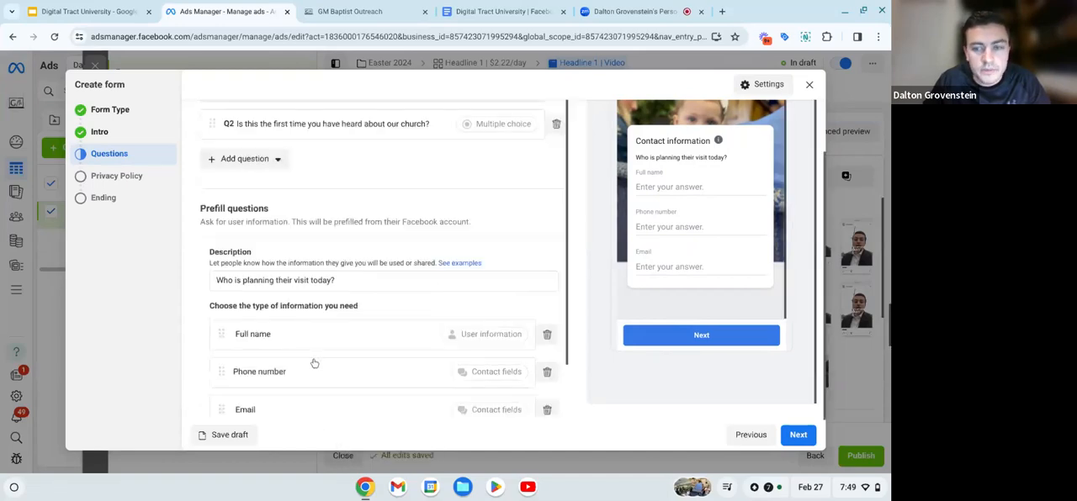
pyautogui.scroll(-1, 314, 363)
pyautogui.scroll(1, 313, 364)
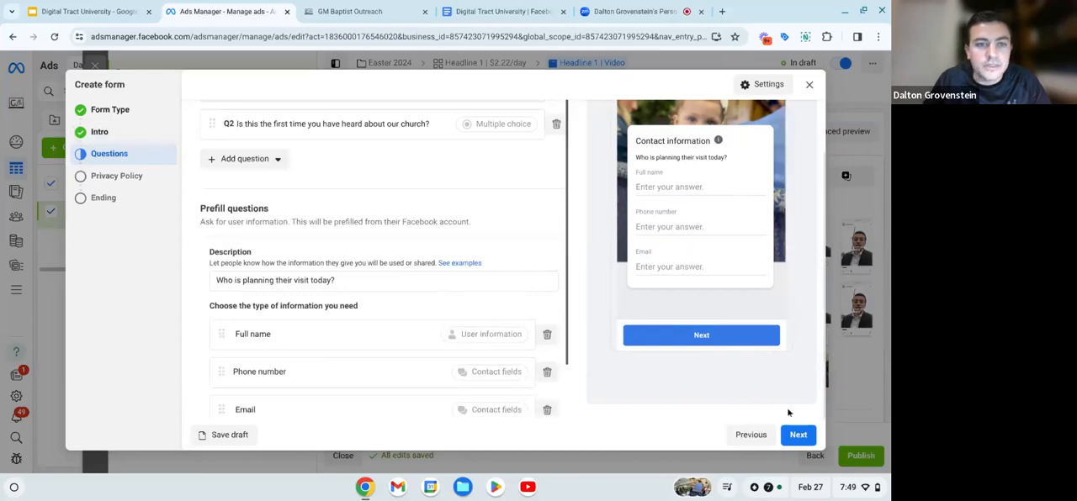
pyautogui.click(796, 434)
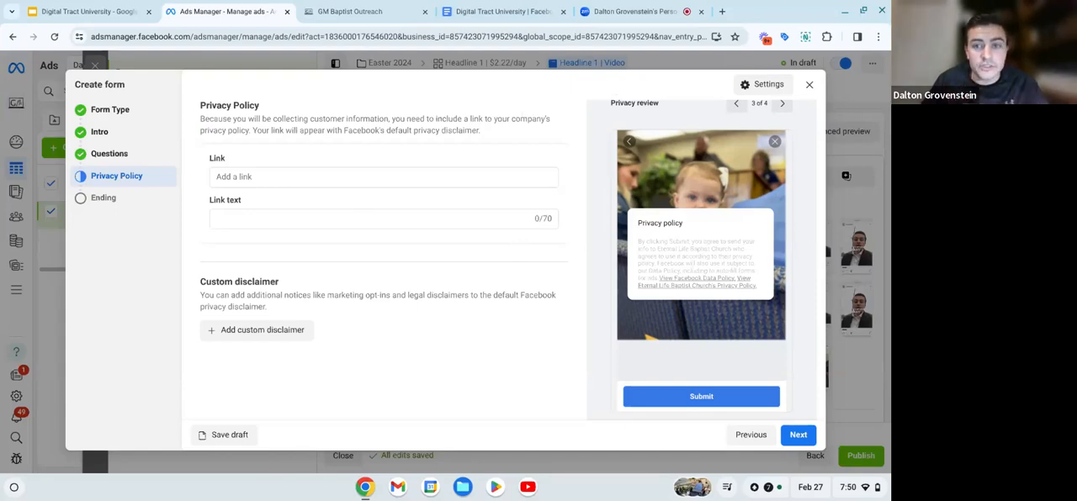
# - Search Google for "facebook privacy policy" in a new browser tab and open the Meta Privacy Policy result
pyautogui.click(722, 12)
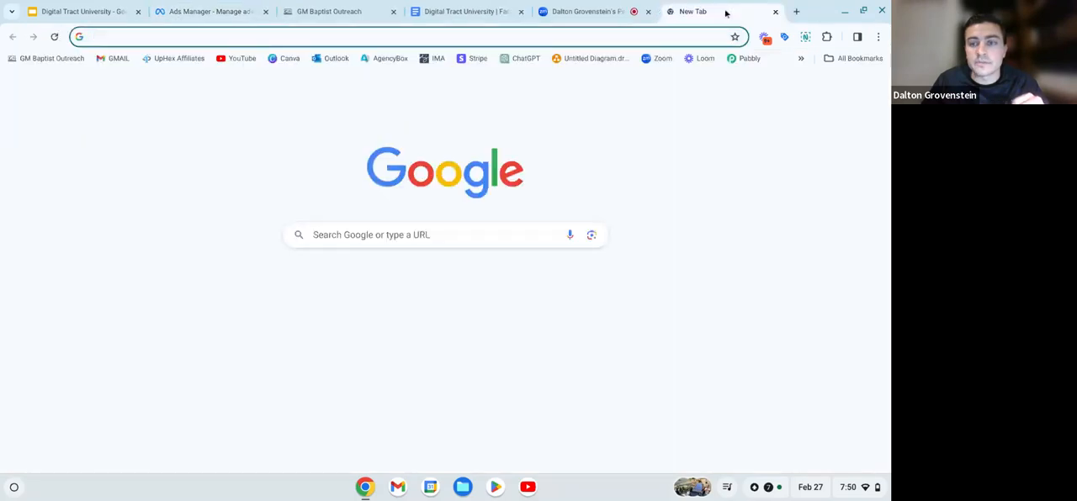
pyautogui.click(444, 233)
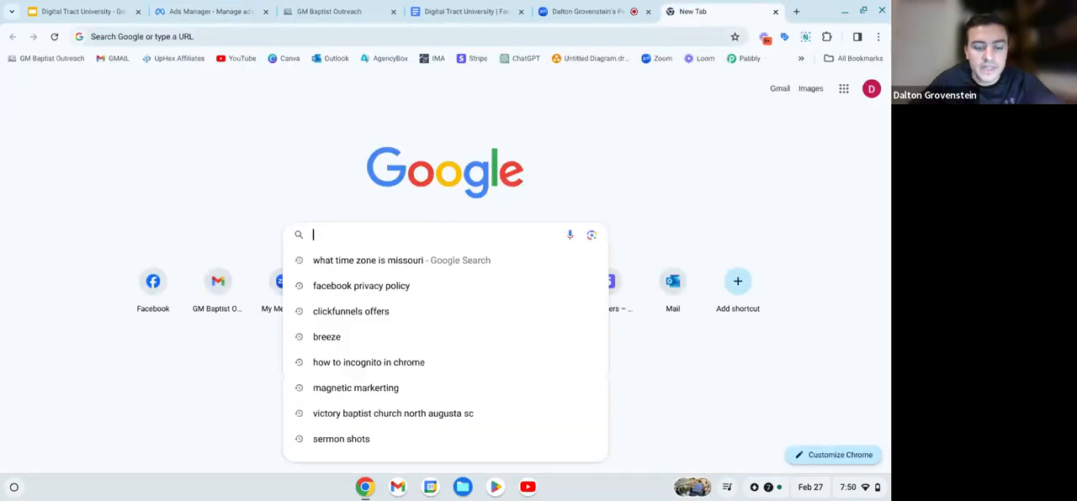
pyautogui.write('Faceb')
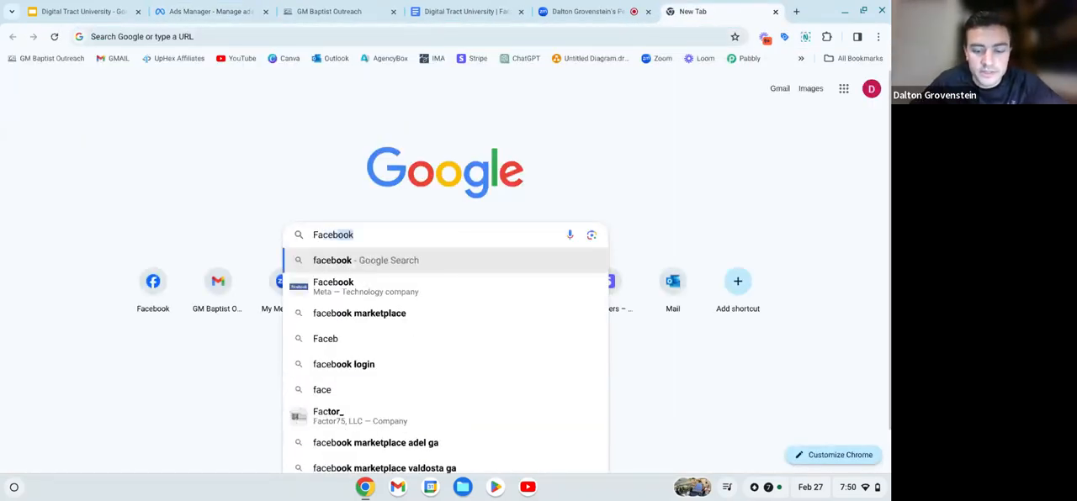
pyautogui.write('ook p')
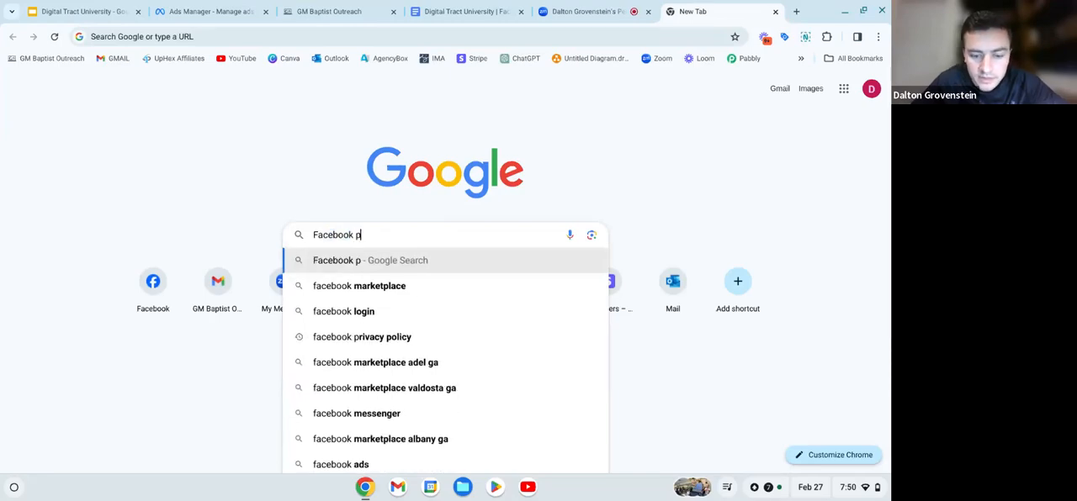
pyautogui.write('ric')
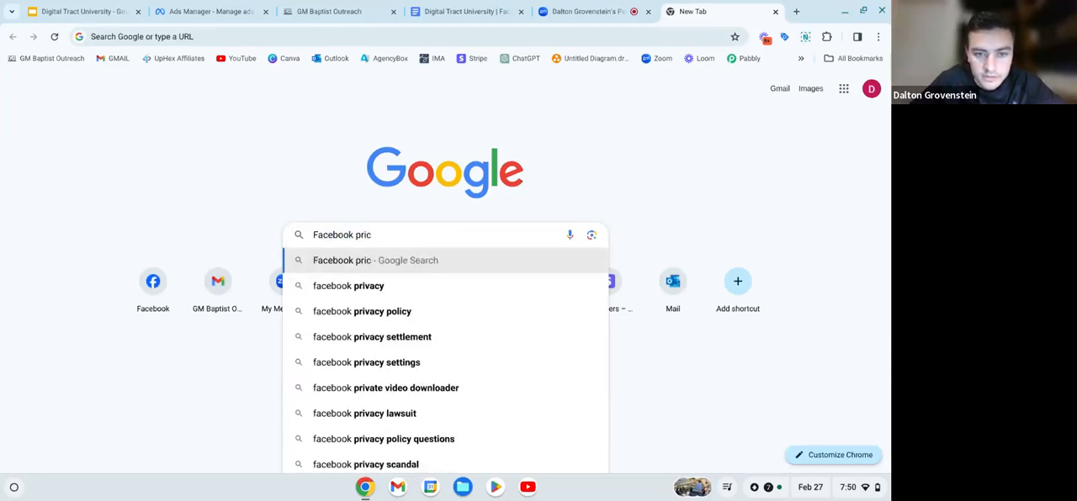
pyautogui.press('BackSpace')
pyautogui.write('vacy')
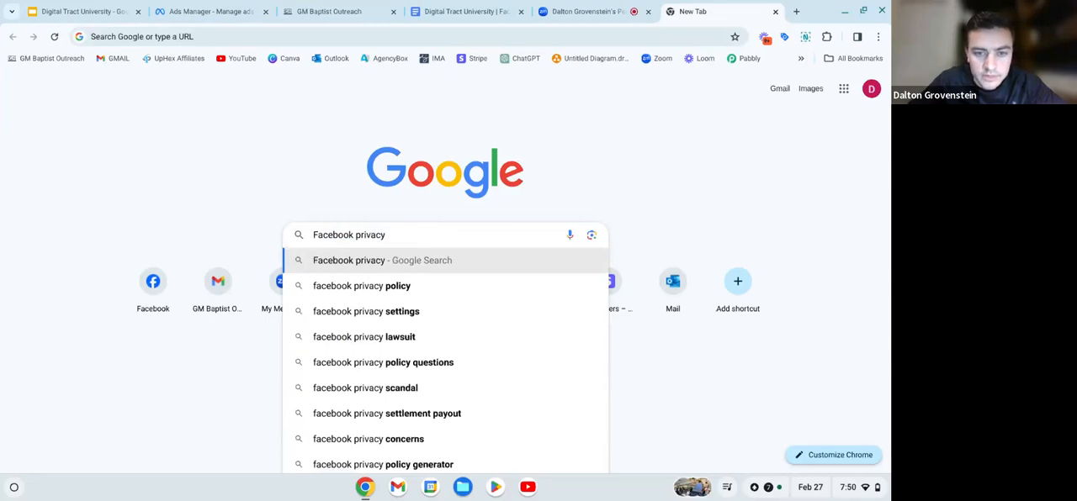
pyautogui.click(440, 286)
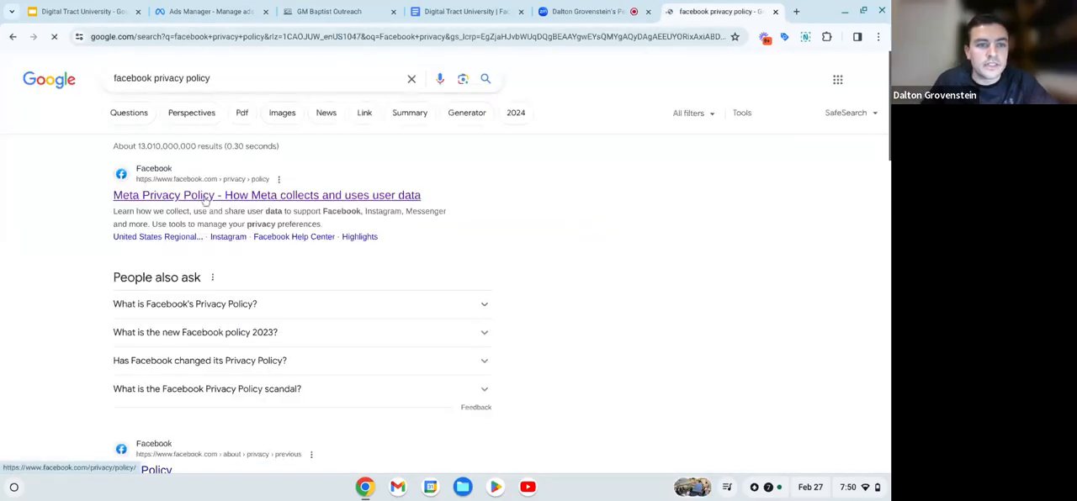
pyautogui.click(205, 197)
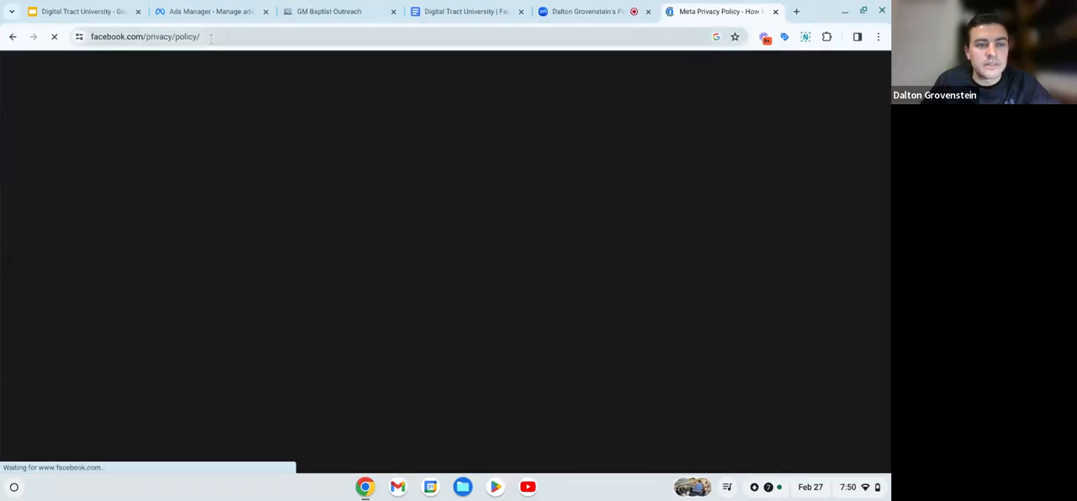
pyautogui.click(210, 37)
pyautogui.hotkey('ctrl', 'c')
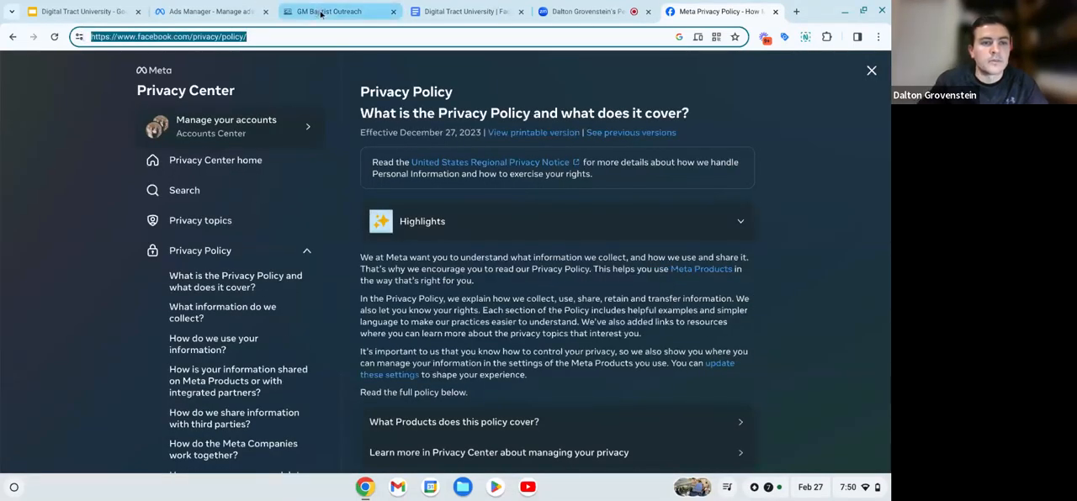
pyautogui.click(225, 17)
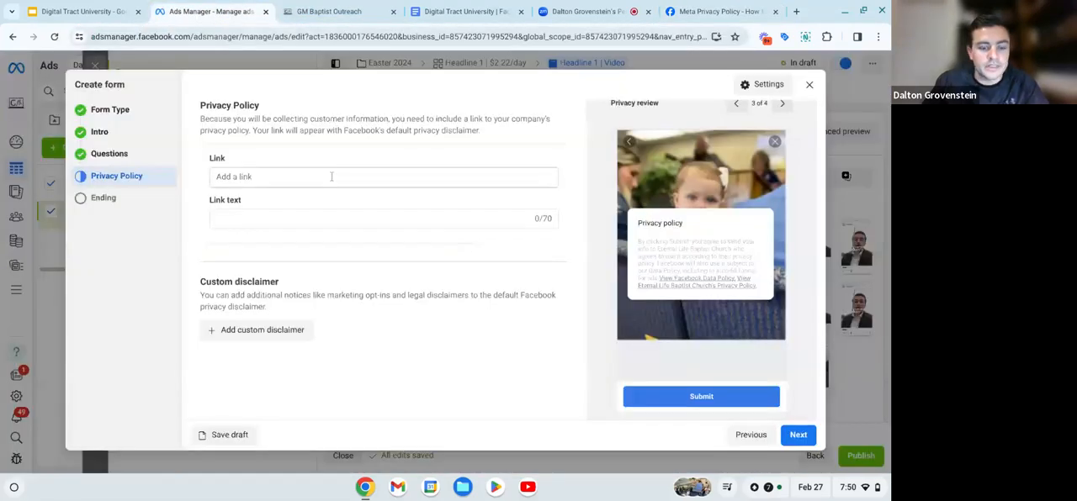
pyautogui.click(331, 176)
pyautogui.hotkey('ctrl', 'v')
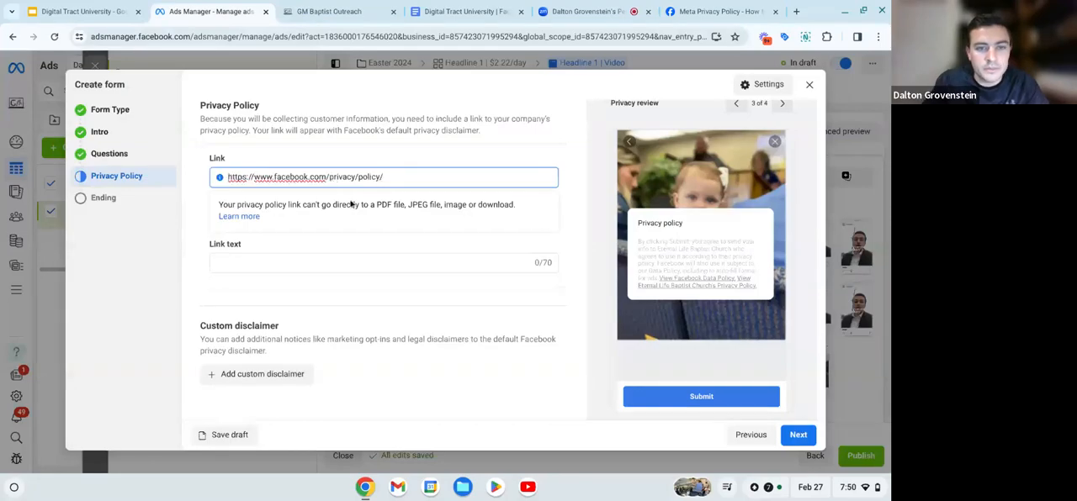
# - Accept the privacy policy link without a custom disclaimer and continue to the form's ending section
pyautogui.click(435, 154)
pyautogui.scroll(-2, 394, 333)
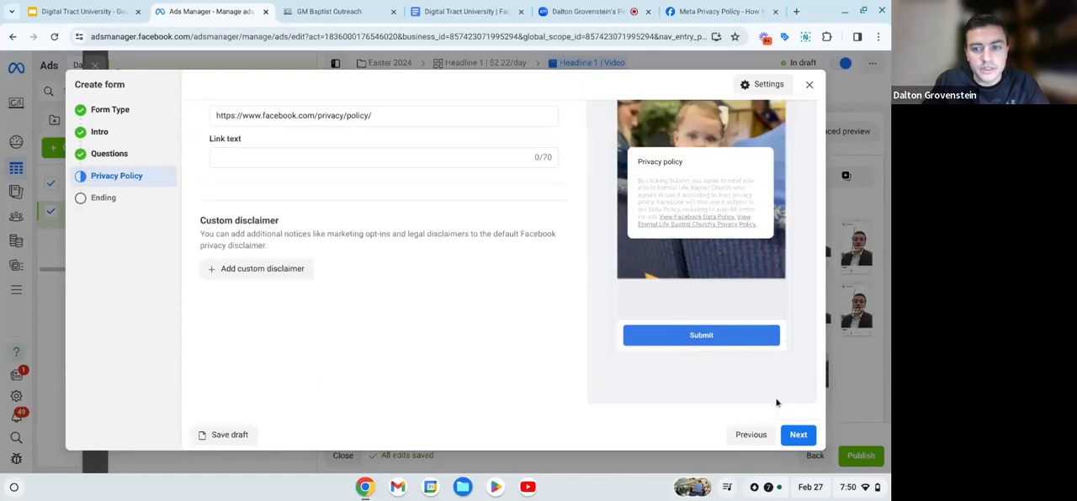
pyautogui.click(794, 435)
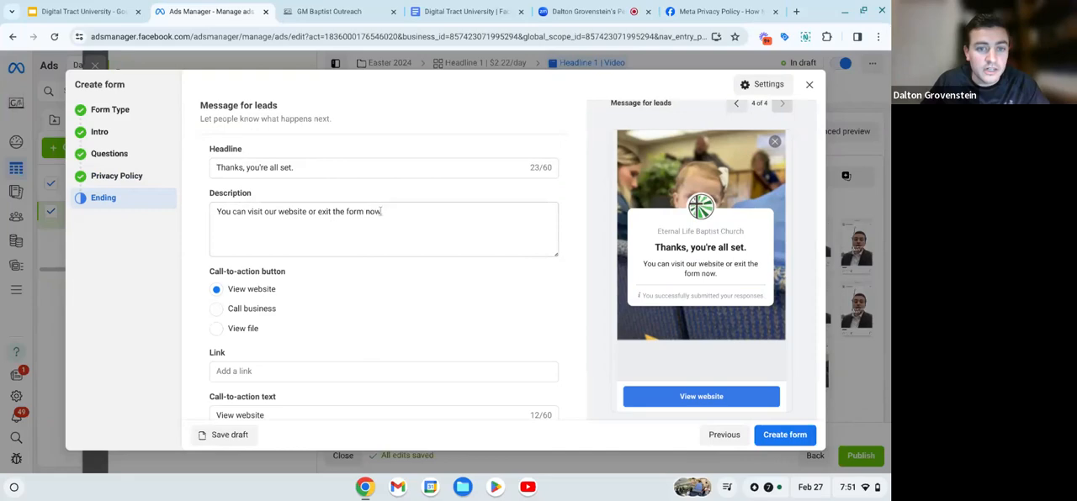
# - Clear the default description text from the ending page's message for leads
pyautogui.moveTo(381, 211); pyautogui.dragTo(219, 213)
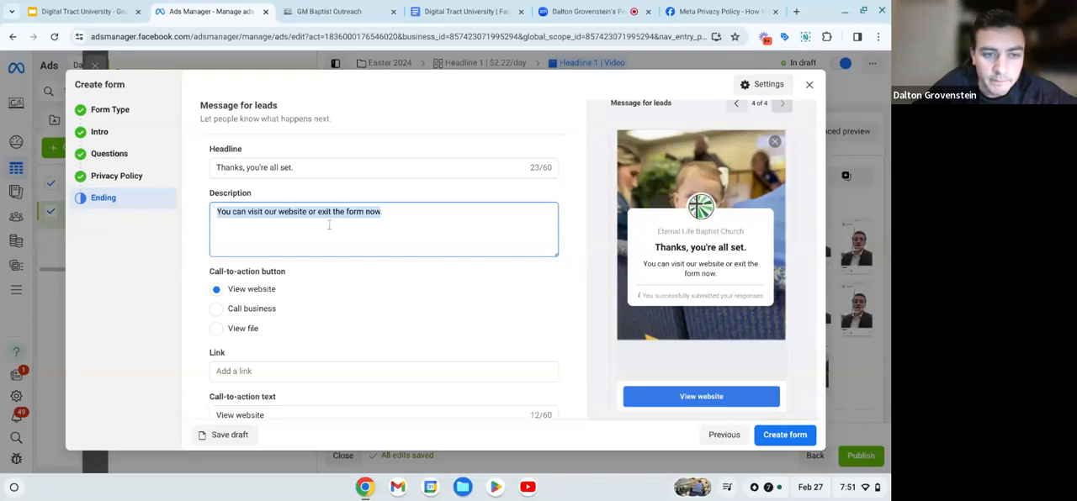
pyautogui.press('End')
pyautogui.press('BackSpace')
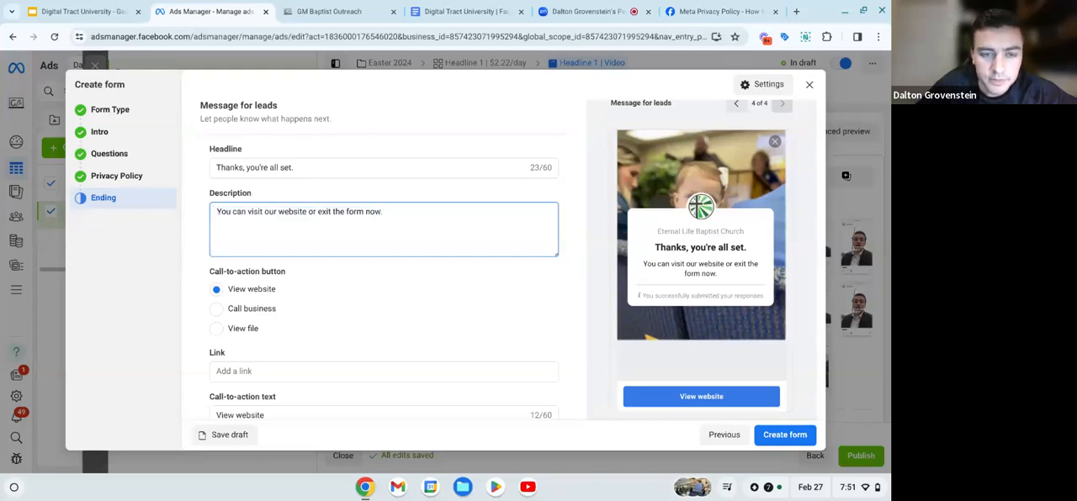
pyautogui.press('BackSpace')
pyautogui.press('BackSpace')
pyautogui.press('BackSpace')
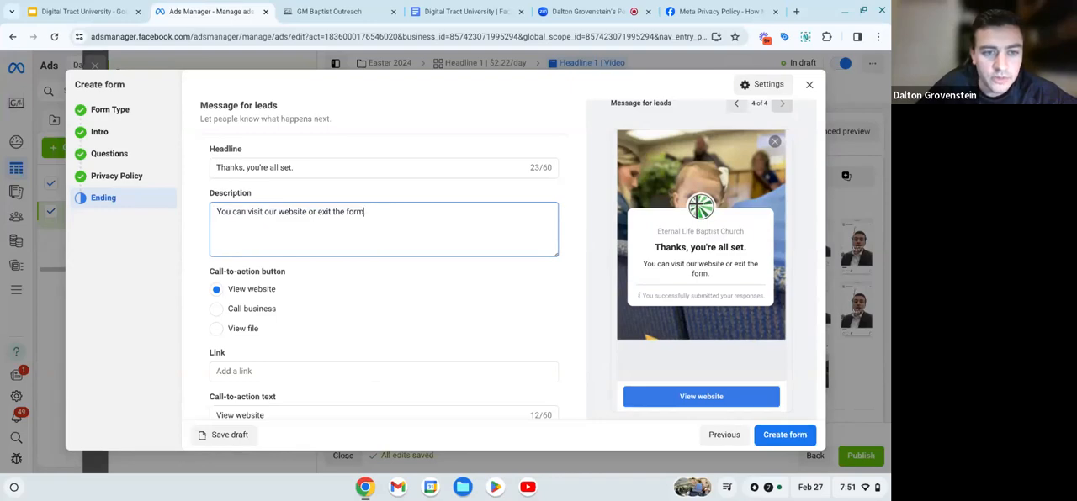
pyautogui.hotkey('ctrl', 'BackSpace')
pyautogui.hotkey('ctrl', 'BackSpace')
pyautogui.hotkey('ctrl', 'BackSpace')
pyautogui.hotkey('ctrl', 'BackSpace')
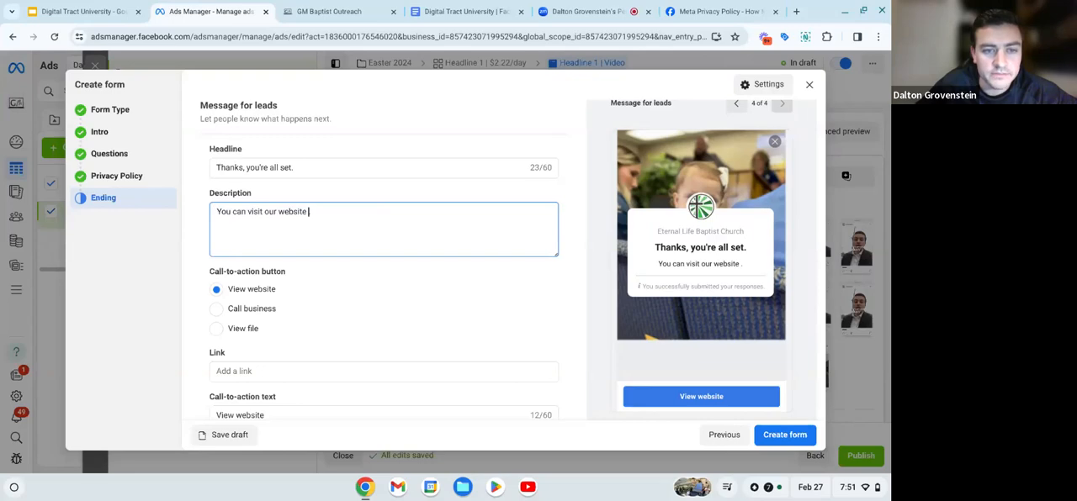
pyautogui.press('BackSpace')
pyautogui.press('BackSpace')
pyautogui.press('BackSpace')
pyautogui.press('BackSpace')
pyautogui.press('BackSpace')
pyautogui.press('BackSpace')
pyautogui.press('BackSpace')
pyautogui.press('BackSpace')
pyautogui.press('BackSpace')
pyautogui.press('BackSpace')
pyautogui.press('BackSpace')
pyautogui.press('BackSpace')
pyautogui.press('BackSpace')
pyautogui.press('BackSpace')
pyautogui.press('BackSpace')
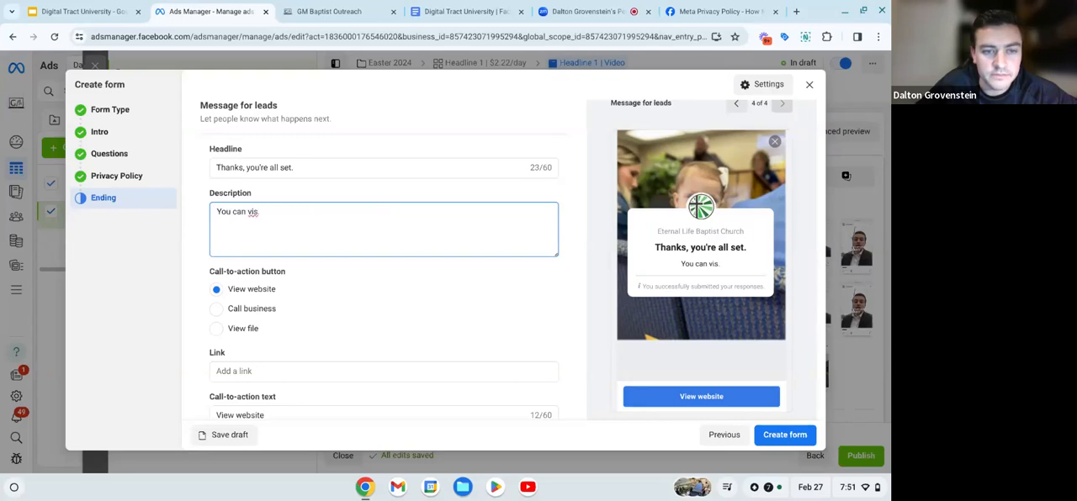
pyautogui.press('BackSpace')
pyautogui.press('BackSpace')
pyautogui.press('BackSpace')
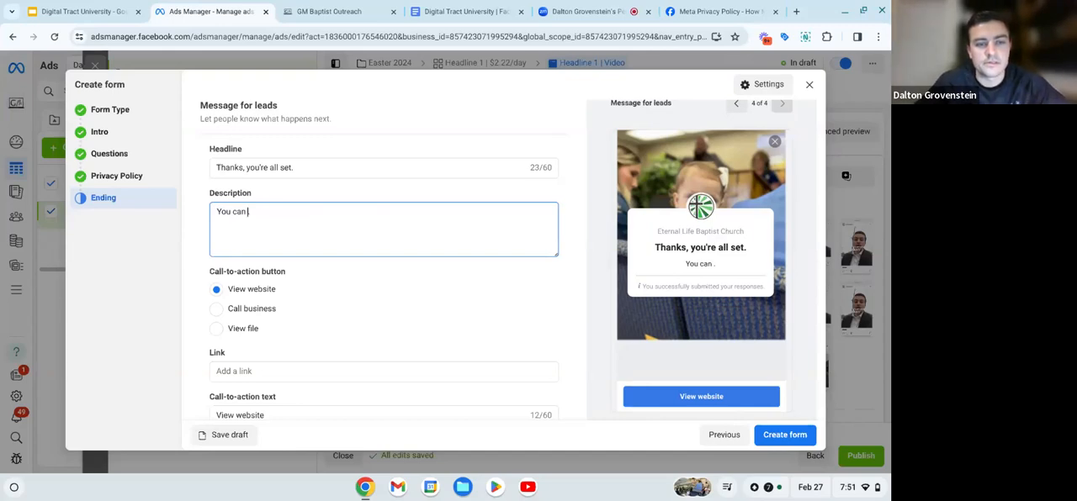
pyautogui.press('BackSpace')
pyautogui.press('BackSpace')
pyautogui.press('BackSpace')
pyautogui.press('BackSpace')
pyautogui.press('BackSpace')
pyautogui.press('BackSpace')
pyautogui.press('BackSpace')
pyautogui.press('BackSpace')
pyautogui.press('super')
pyautogui.write('Clic')
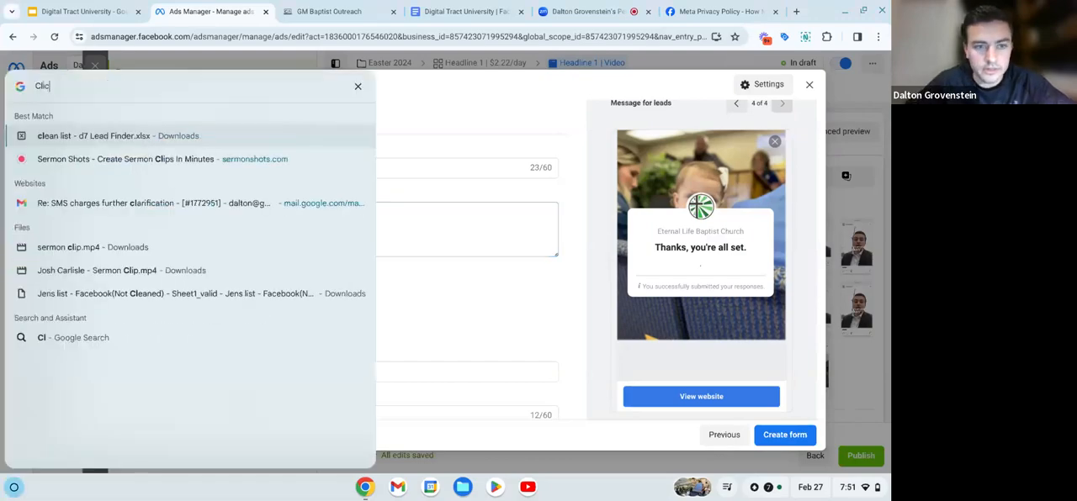
pyautogui.click(460, 121)
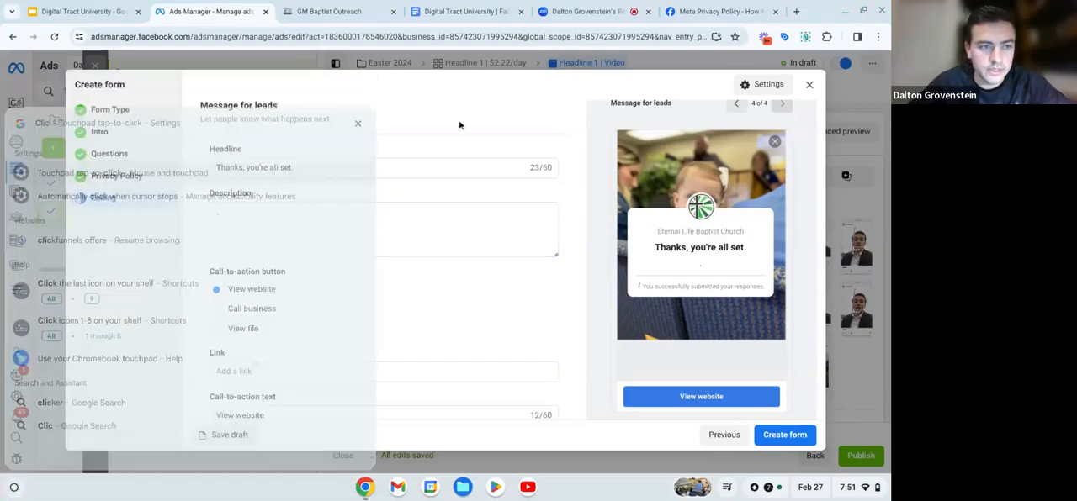
pyautogui.click(286, 210)
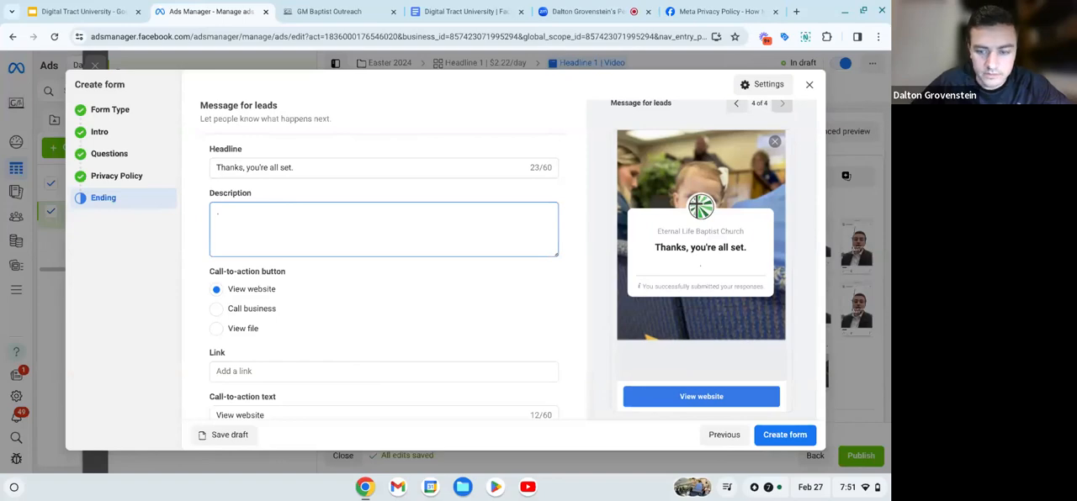
pyautogui.press('BackSpace')
# - Enter "Click below to follow us on Facebook and learn more about our church." as the ending message's description
pyautogui.write('Click')
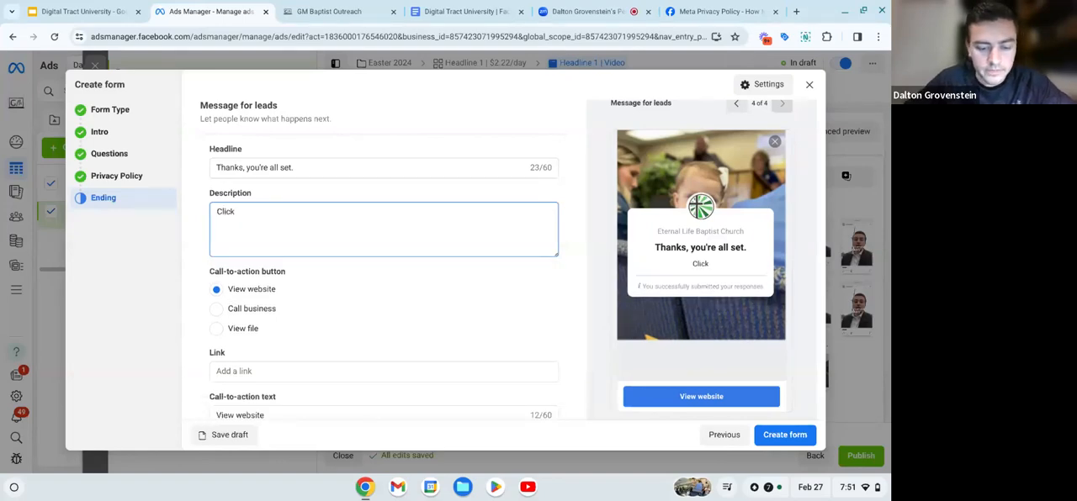
pyautogui.write(' below')
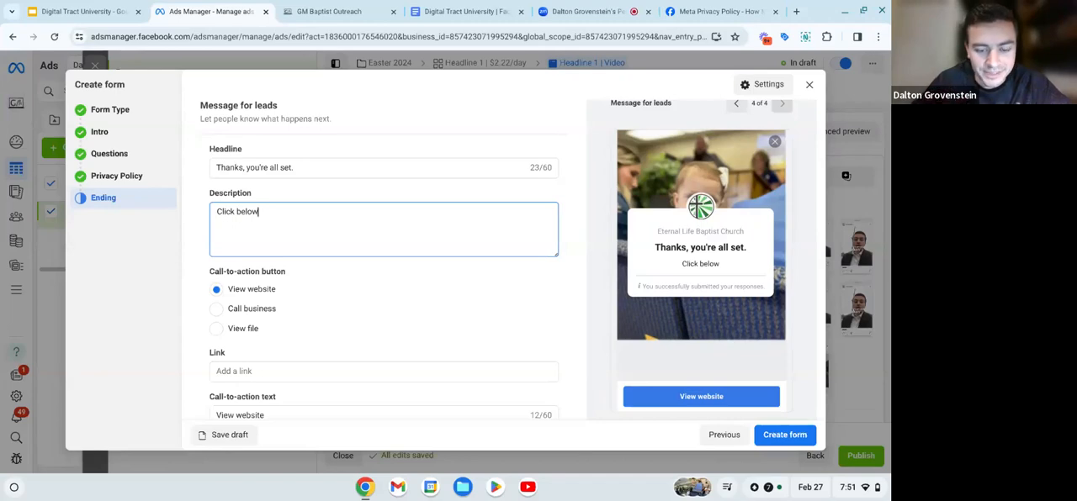
pyautogui.write(' for')
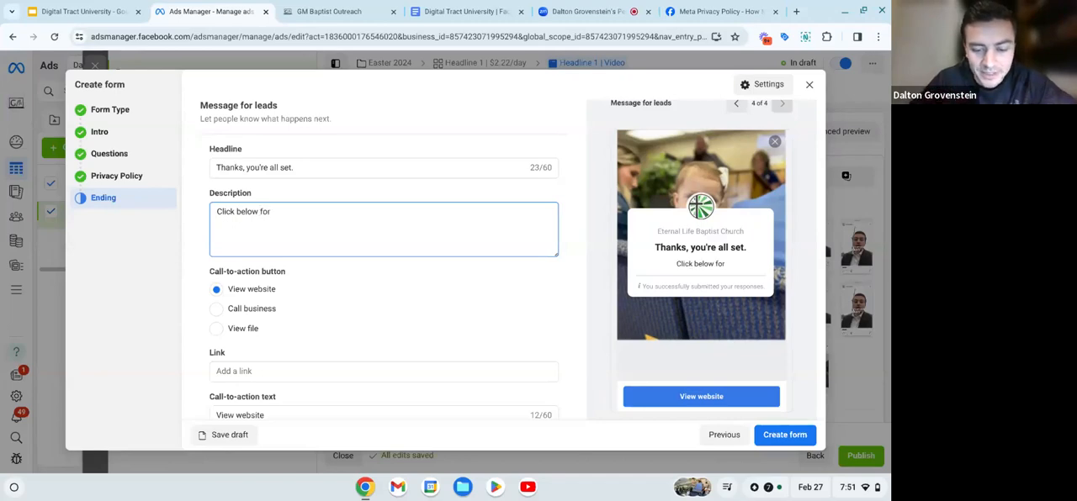
pyautogui.press('BackSpace')
pyautogui.press('BackSpace')
pyautogui.press('BackSpace')
pyautogui.press('BackSpace')
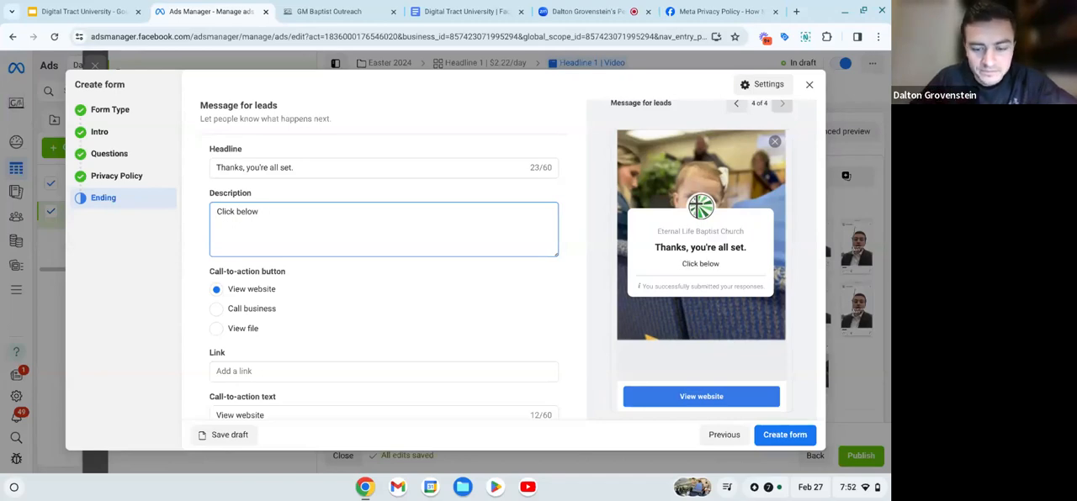
pyautogui.write('to follow us')
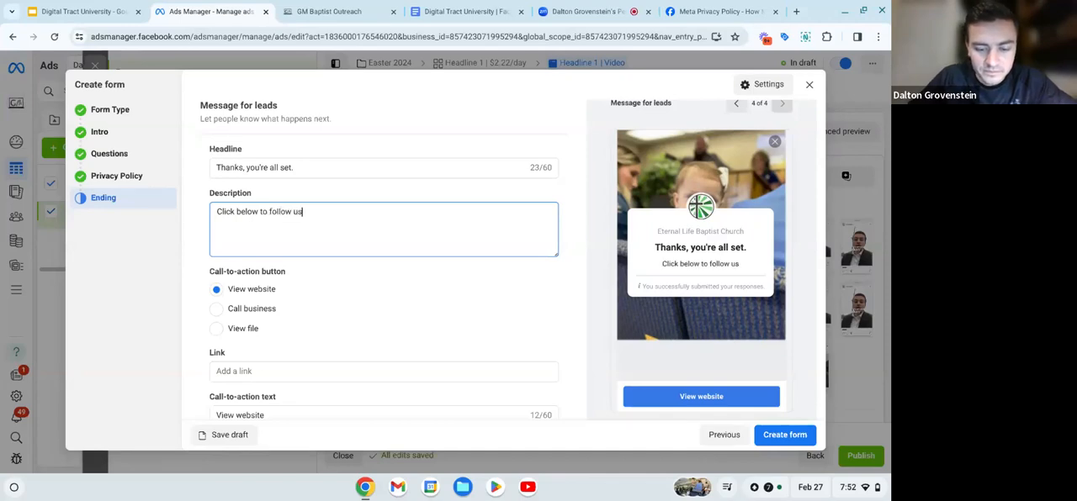
pyautogui.write(' on Face')
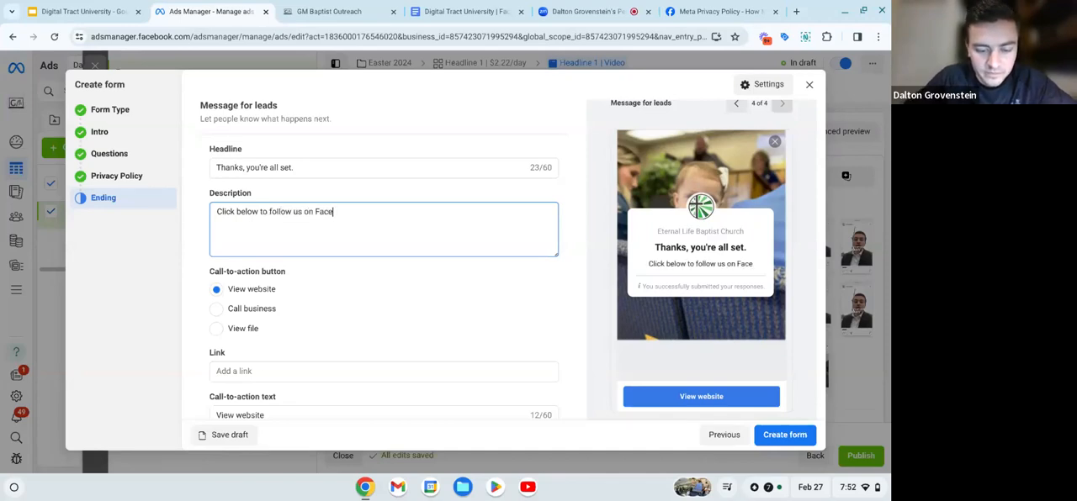
pyautogui.write('book and ')
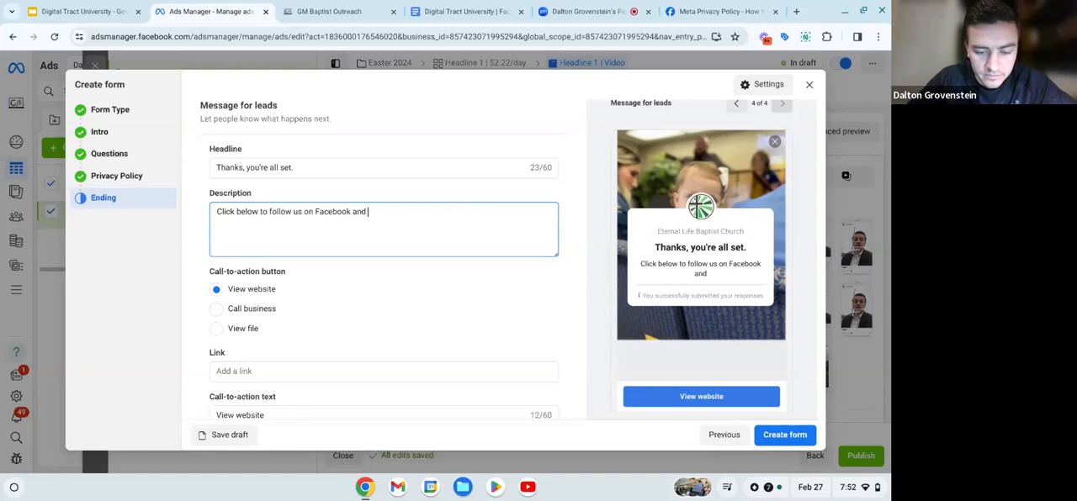
pyautogui.write('learn more ')
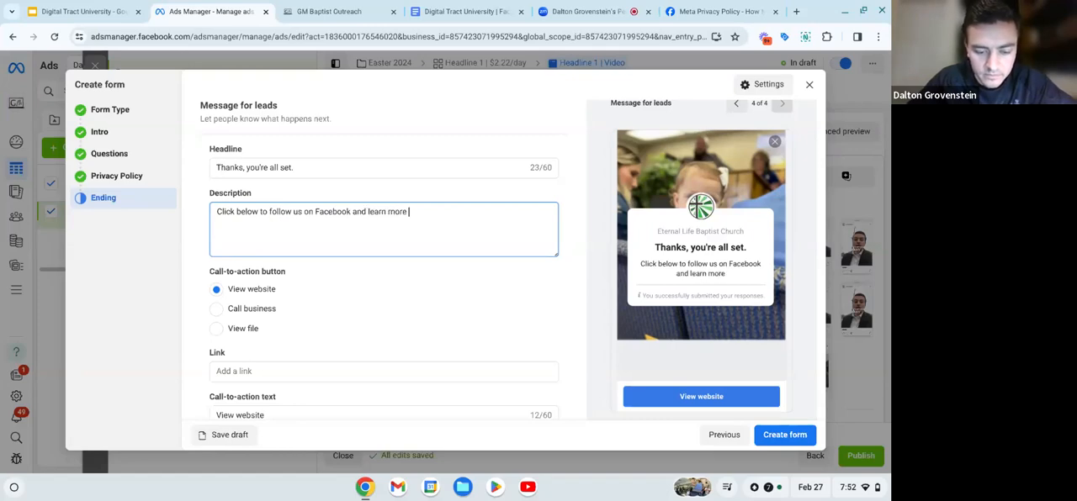
pyautogui.write('about our')
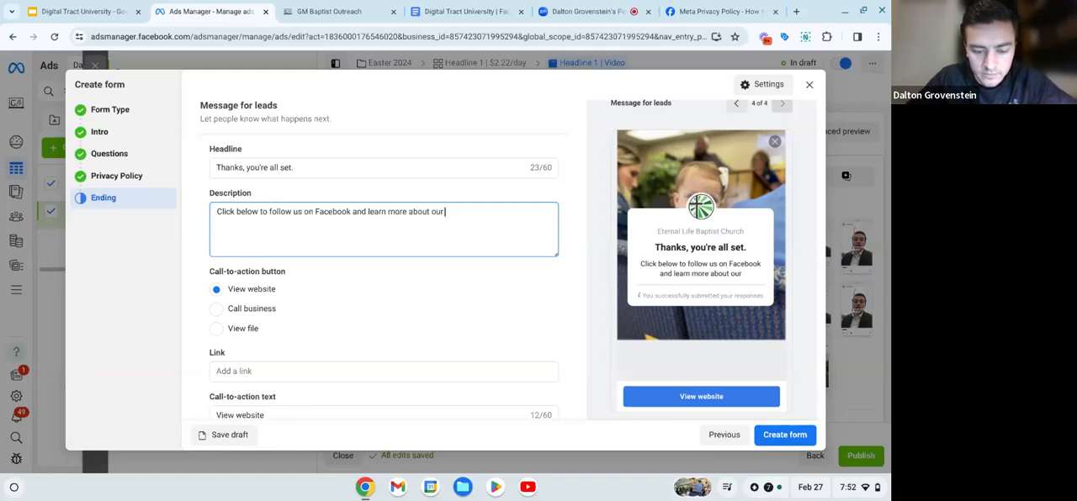
pyautogui.write(' church.')
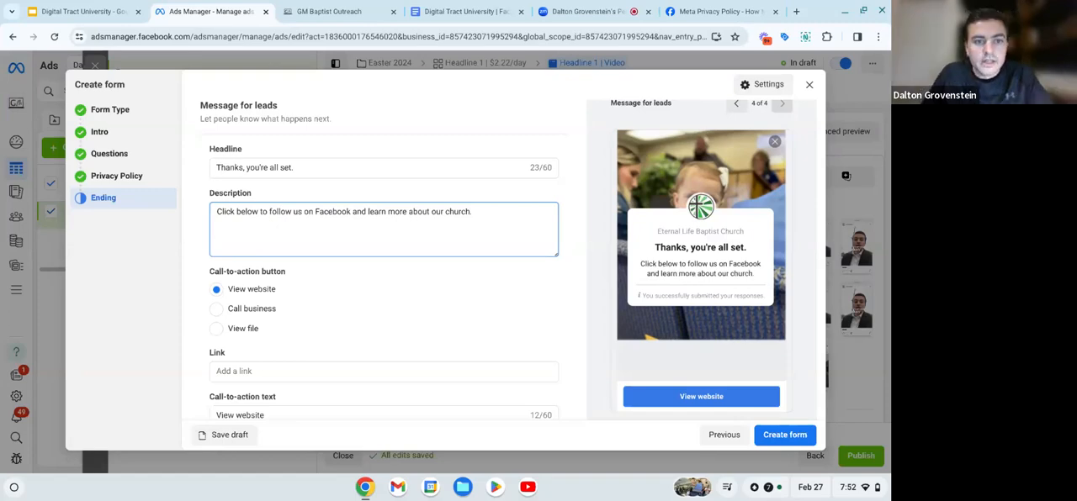
# - Open Eternal Life Baptist Church's Facebook page in a new browser tab to get the address for the View website link
pyautogui.scroll(-1, 369, 286)
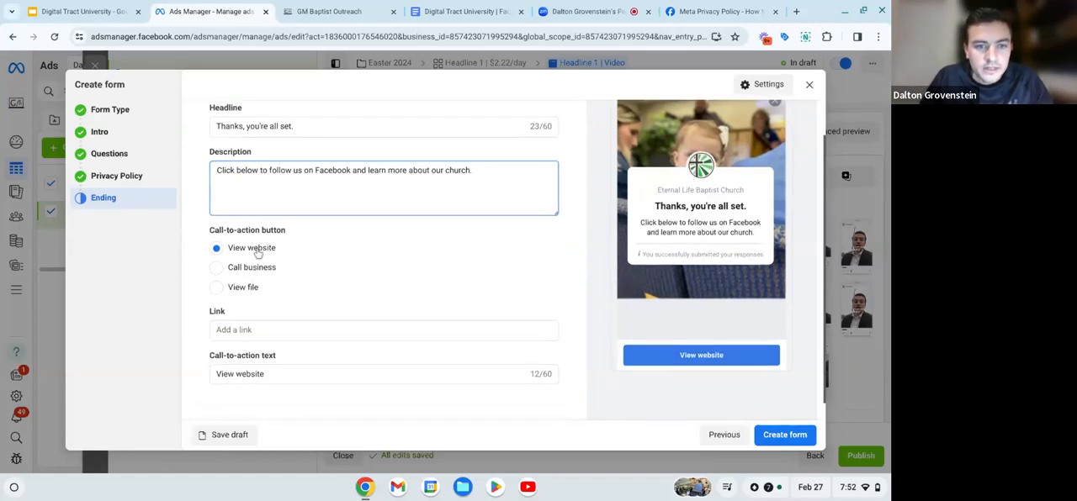
pyautogui.scroll(-1, 304, 320)
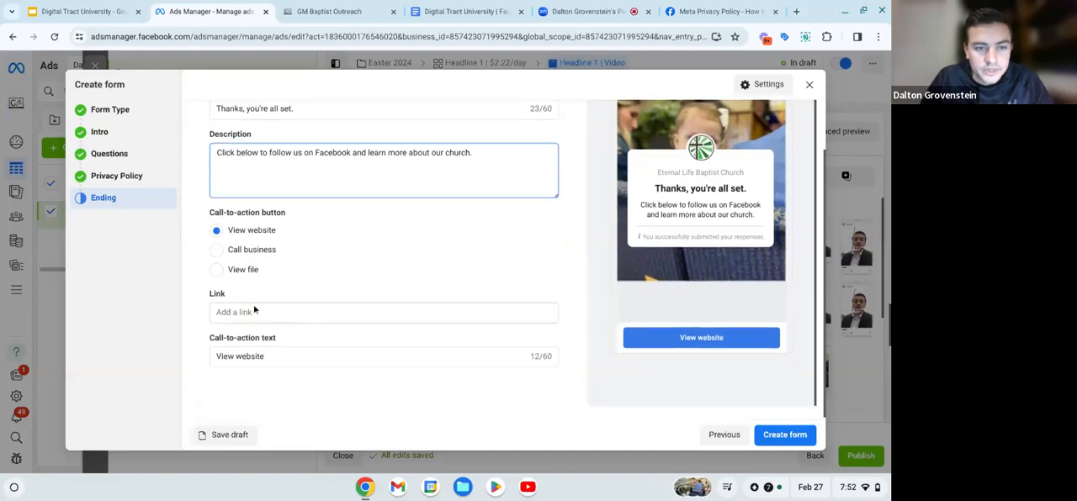
pyautogui.click(245, 313)
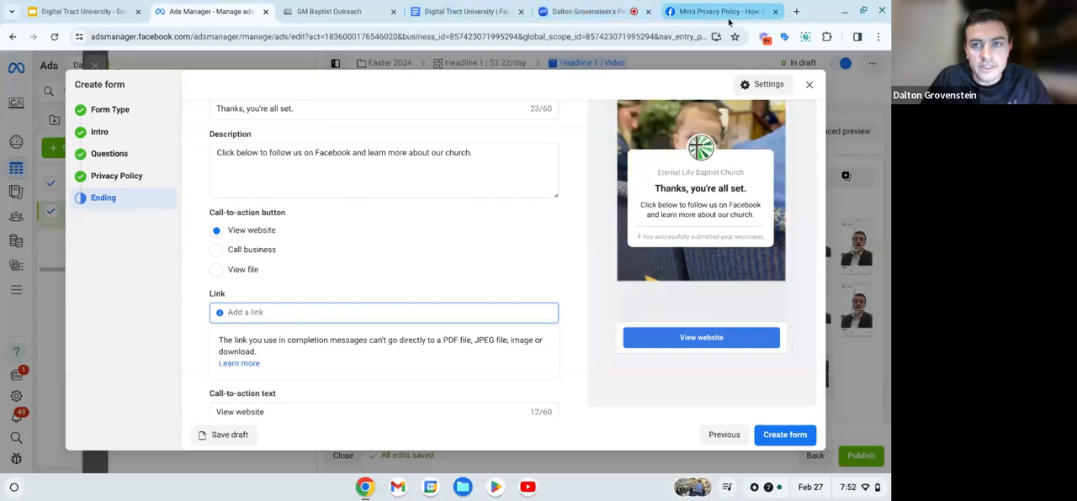
pyautogui.click(796, 11)
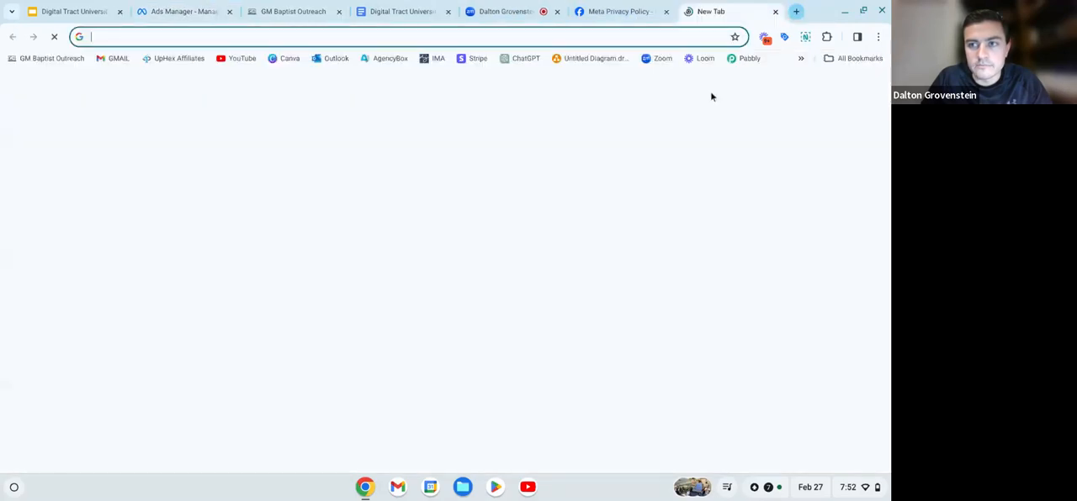
pyautogui.click(802, 60)
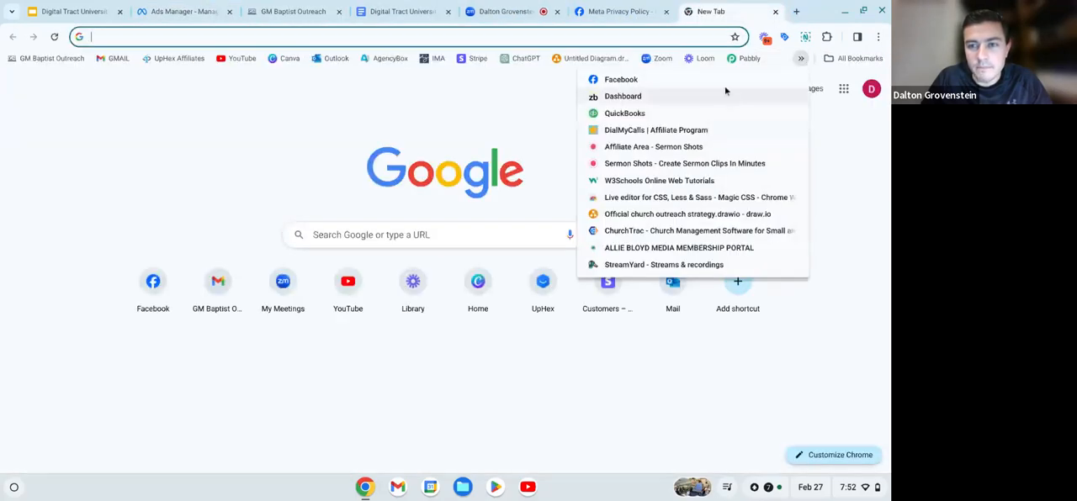
pyautogui.click(724, 84)
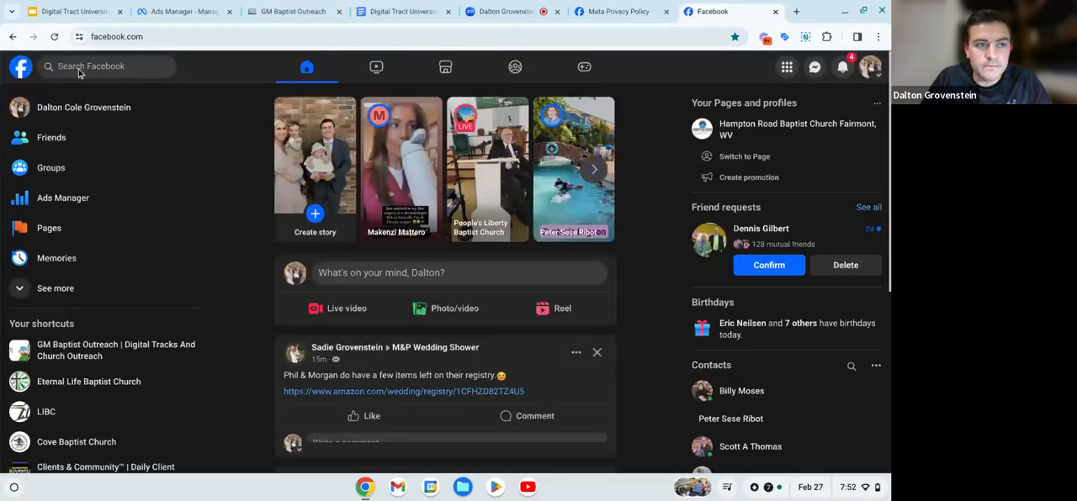
pyautogui.click(79, 70)
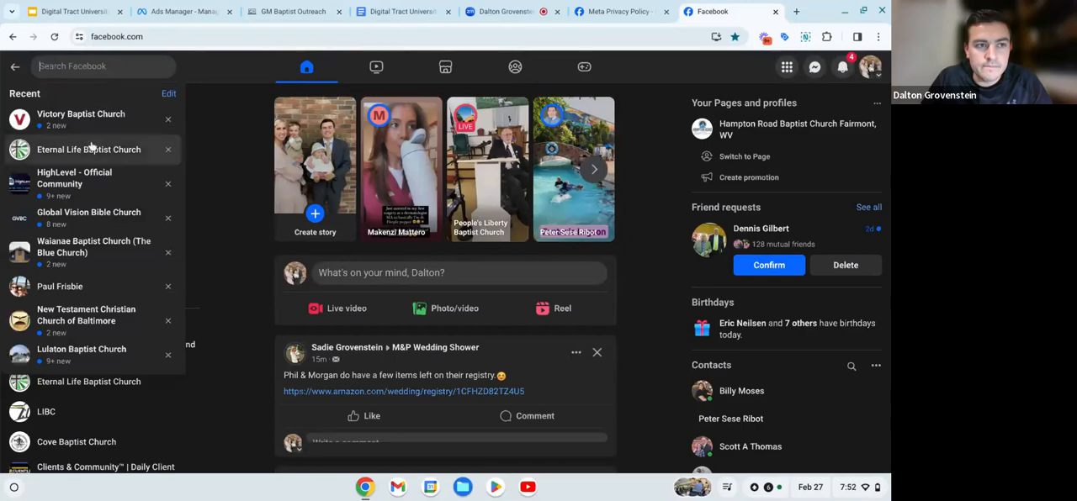
pyautogui.click(91, 149)
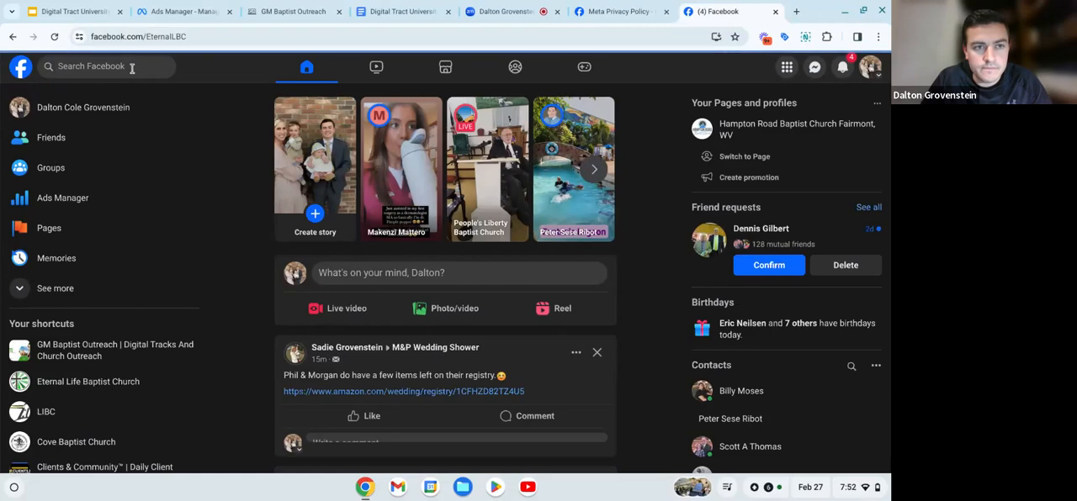
pyautogui.click(498, 13)
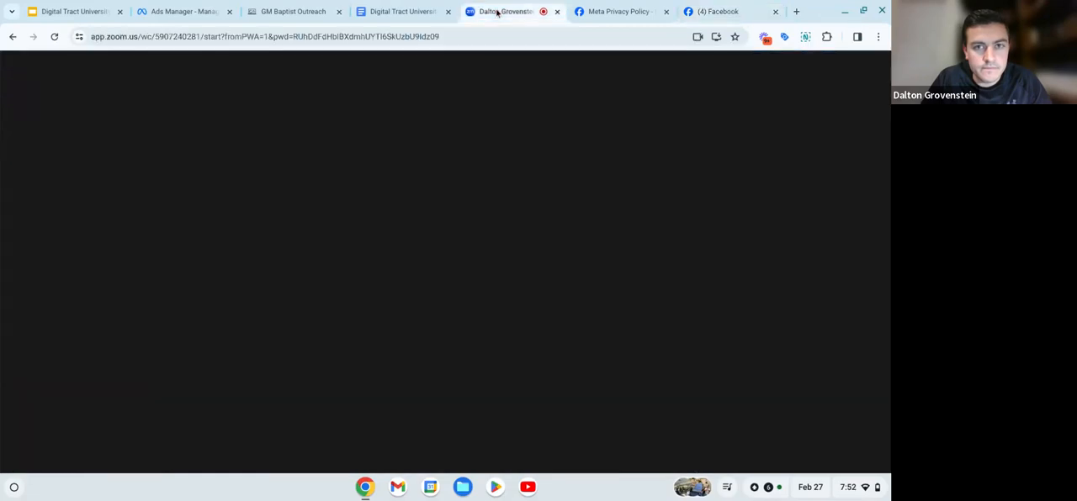
pyautogui.click(715, 12)
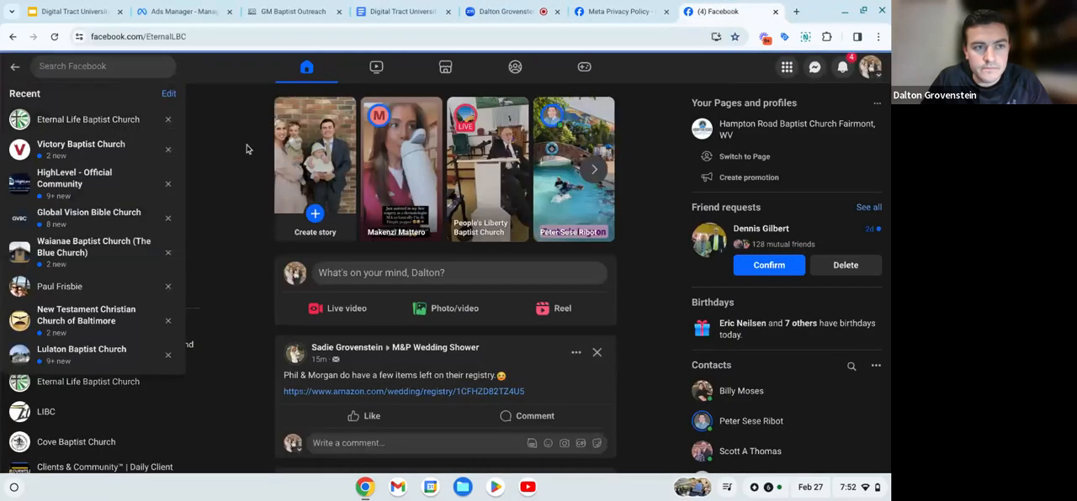
pyautogui.click(82, 119)
pyautogui.click(217, 36)
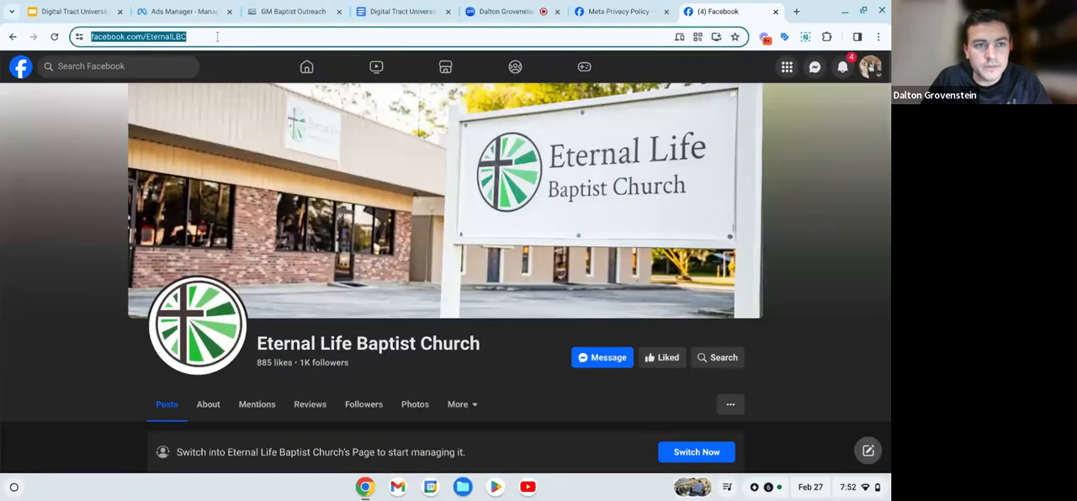
pyautogui.click(249, 37)
pyautogui.moveTo(249, 37); pyautogui.dragTo(91, 37)
pyautogui.hotkey('ctrl', 'c')
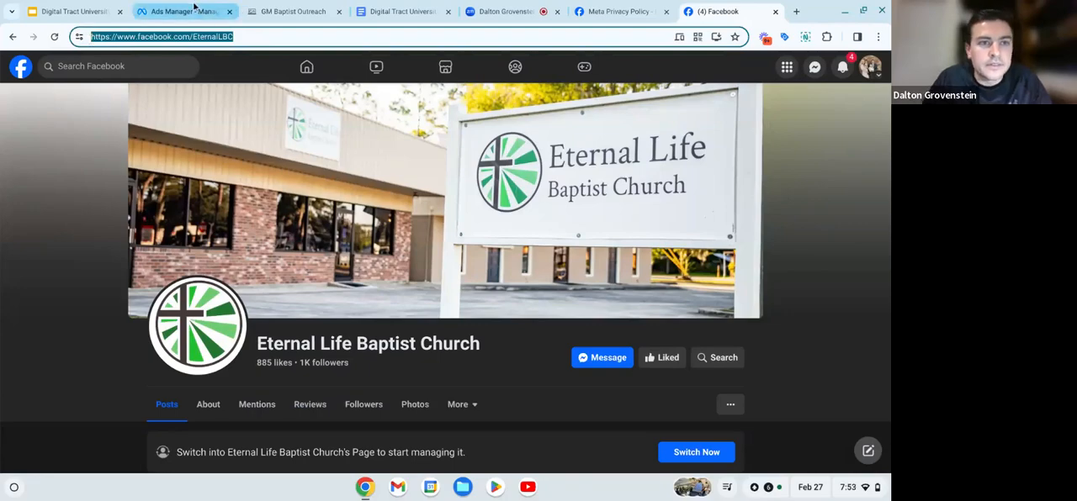
pyautogui.click(190, 11)
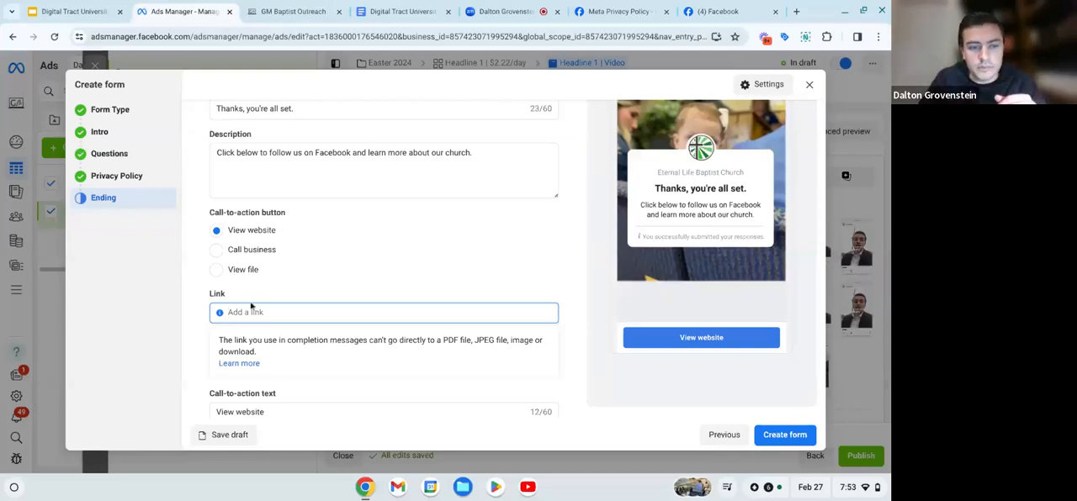
pyautogui.hotkey('ctrl', 'v')
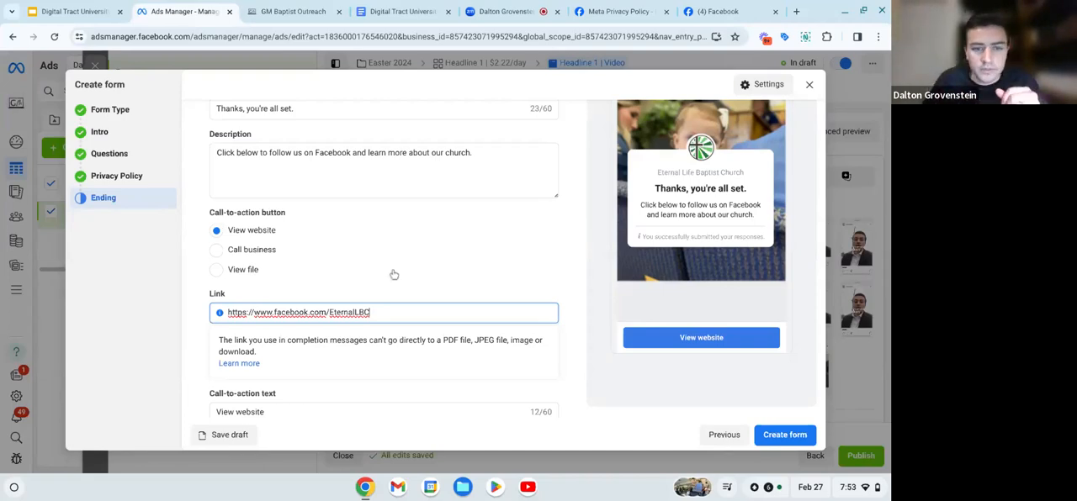
# - Recheck the instant form's sections from Form Type through Ending and create the form
pyautogui.click(413, 293)
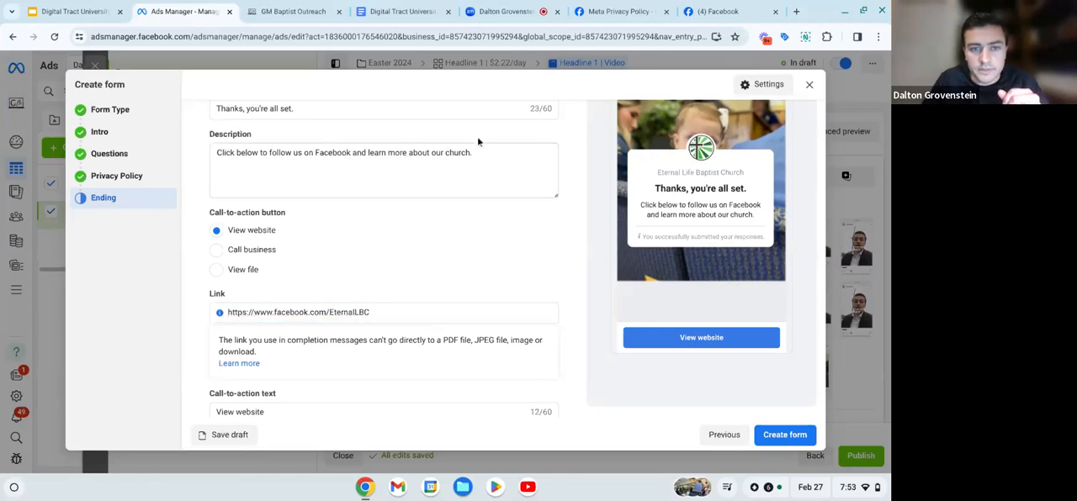
pyautogui.scroll(-1, 599, 423)
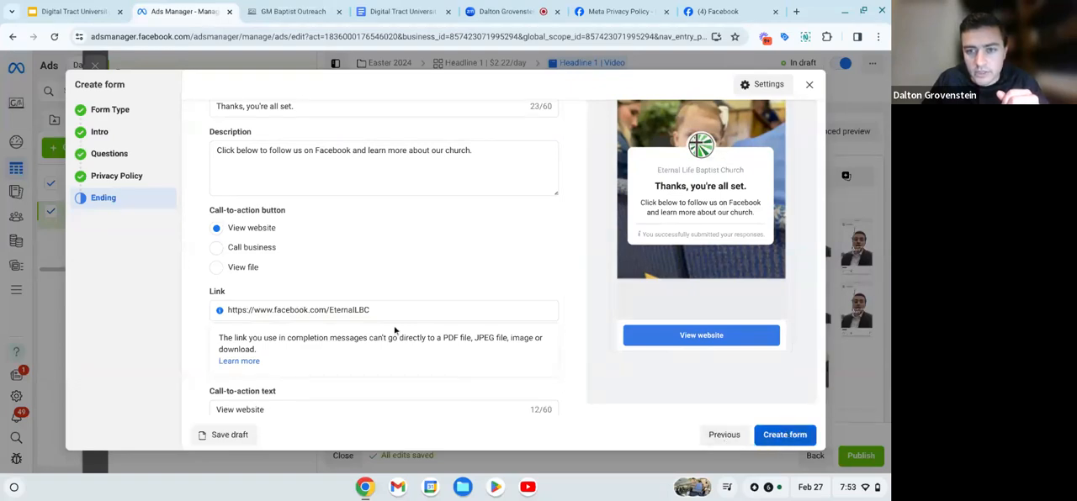
pyautogui.click(122, 112)
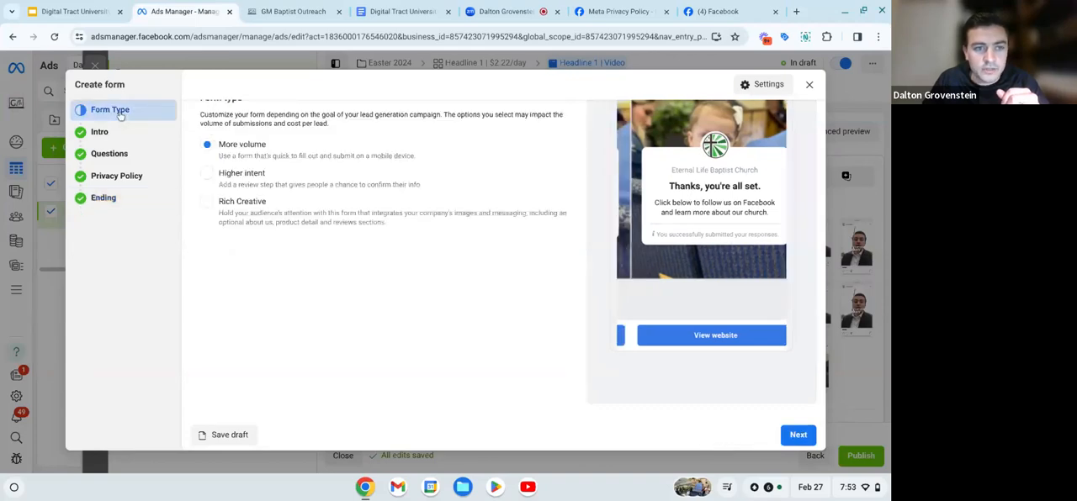
pyautogui.click(124, 135)
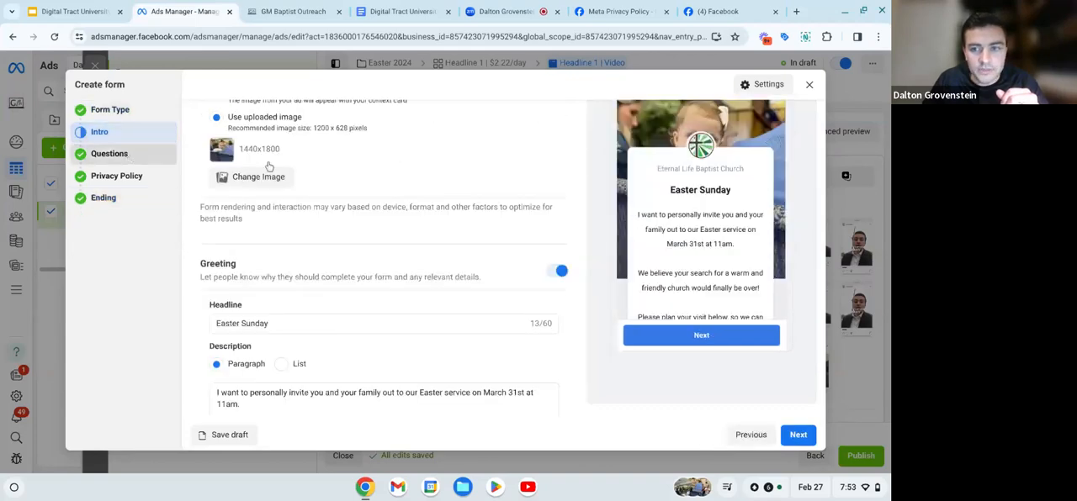
pyautogui.scroll(-1, 413, 311)
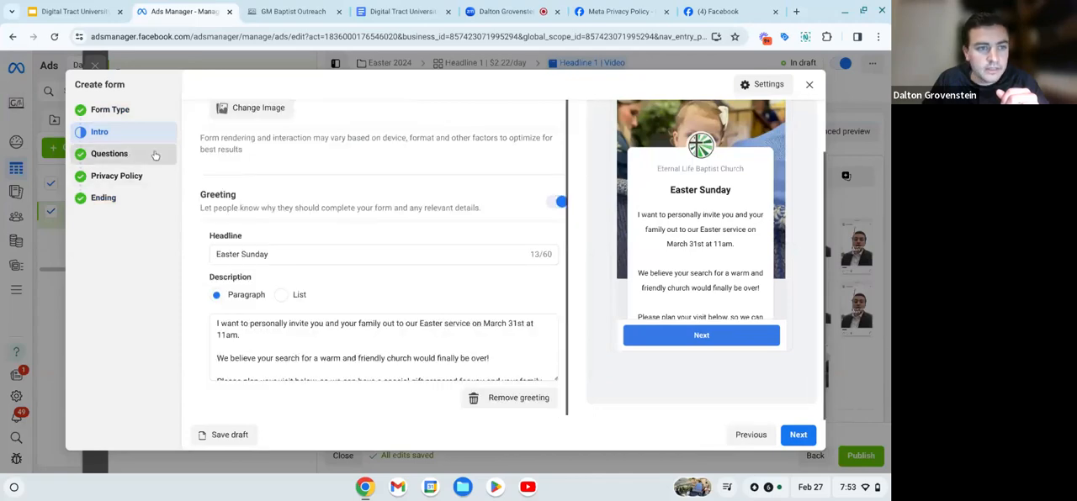
pyautogui.scroll(-5, 473, 253)
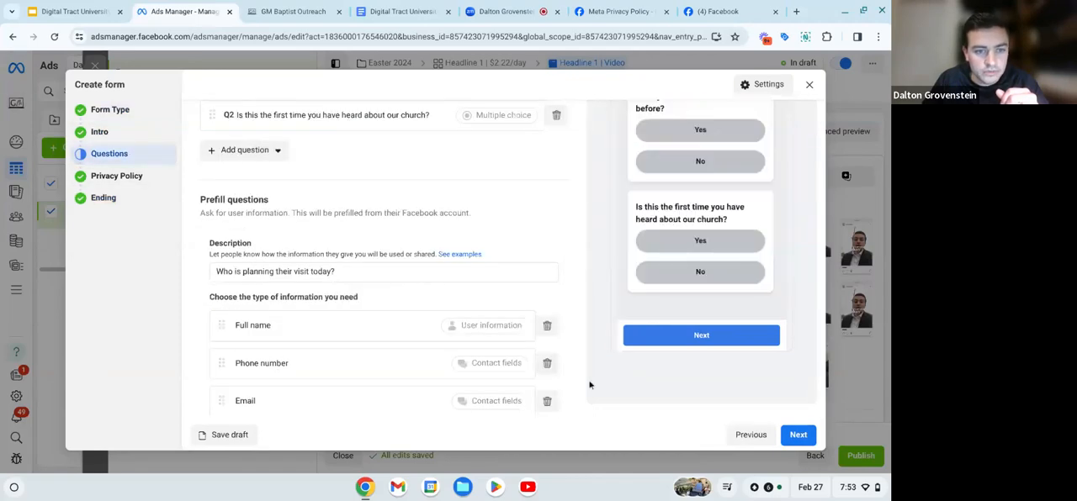
pyautogui.click(798, 435)
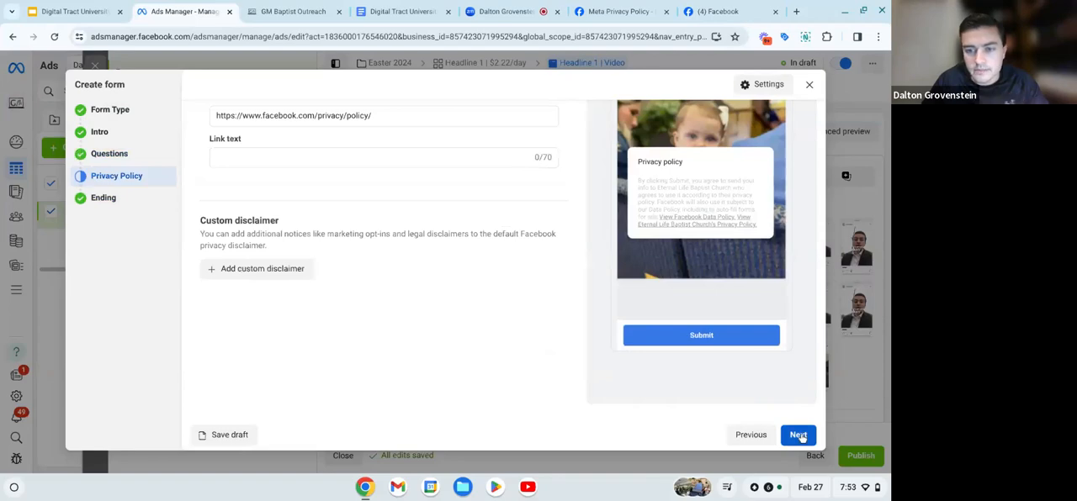
pyautogui.click(799, 435)
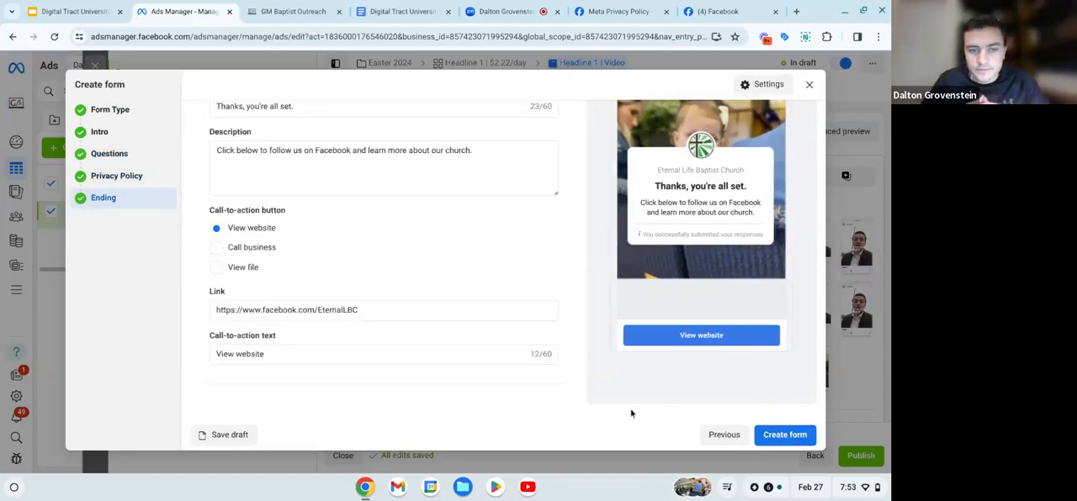
pyautogui.click(785, 435)
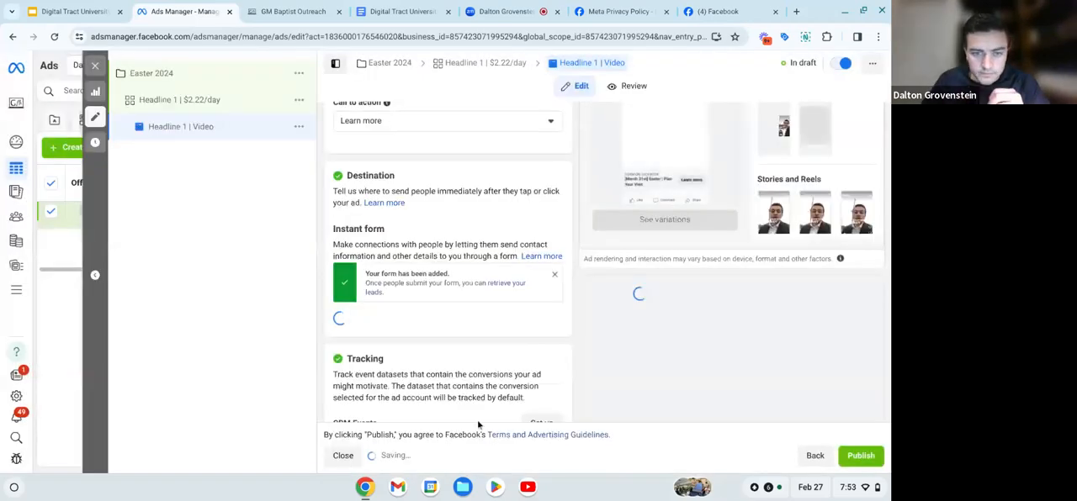
# - Review the Headline 1 video ad's settings, including the selected instant form, ad text, headline, tracking and form preview
pyautogui.scroll(-3, 429, 286)
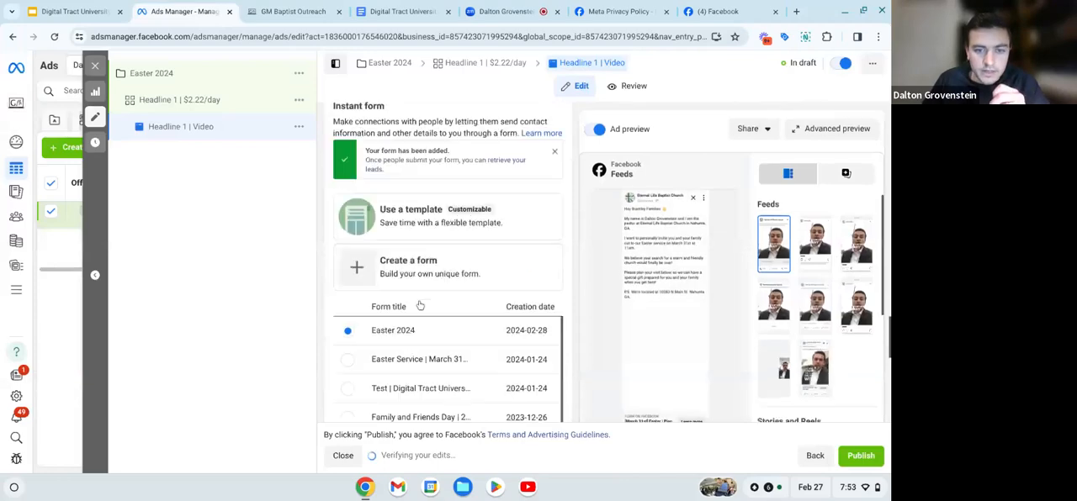
pyautogui.scroll(-1, 420, 306)
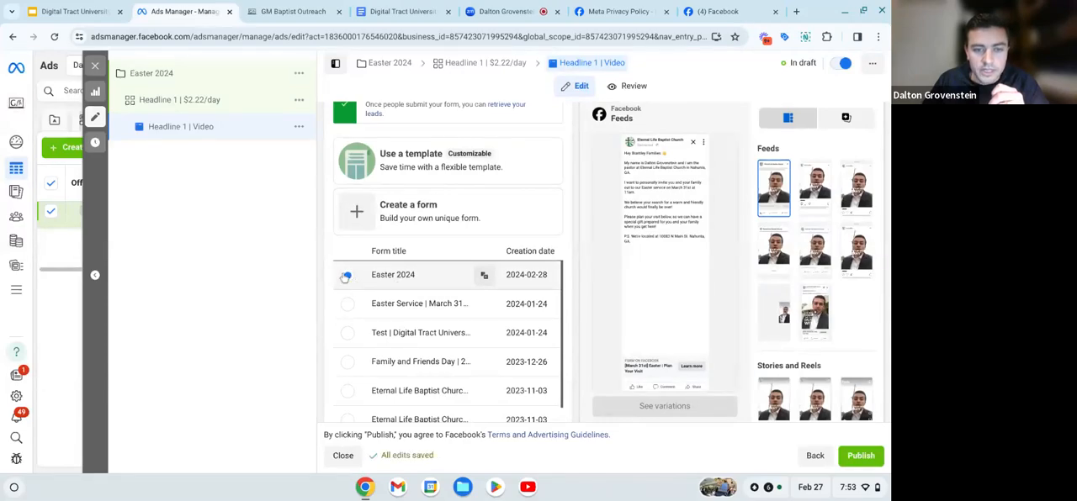
pyautogui.scroll(-3, 333, 262)
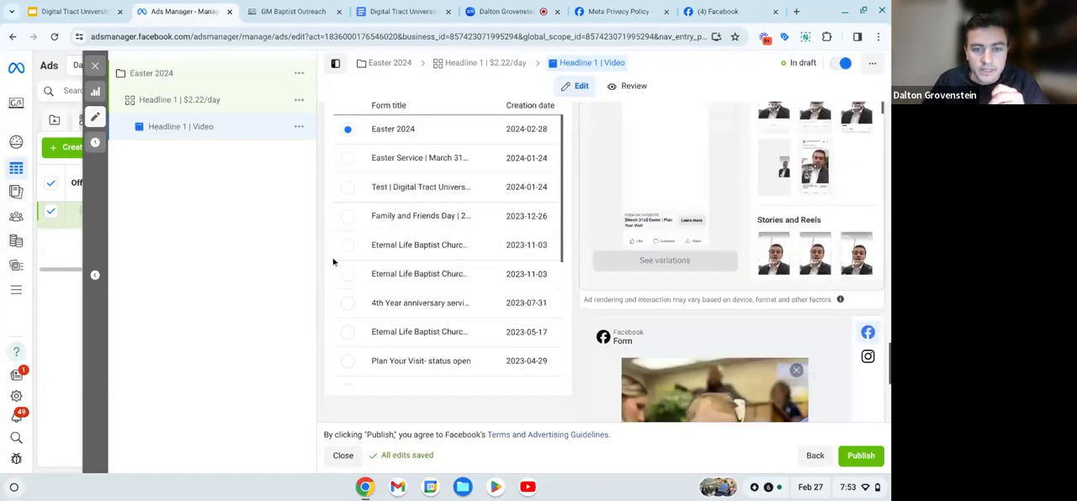
pyautogui.scroll(-5, 332, 263)
pyautogui.scroll(3, 332, 262)
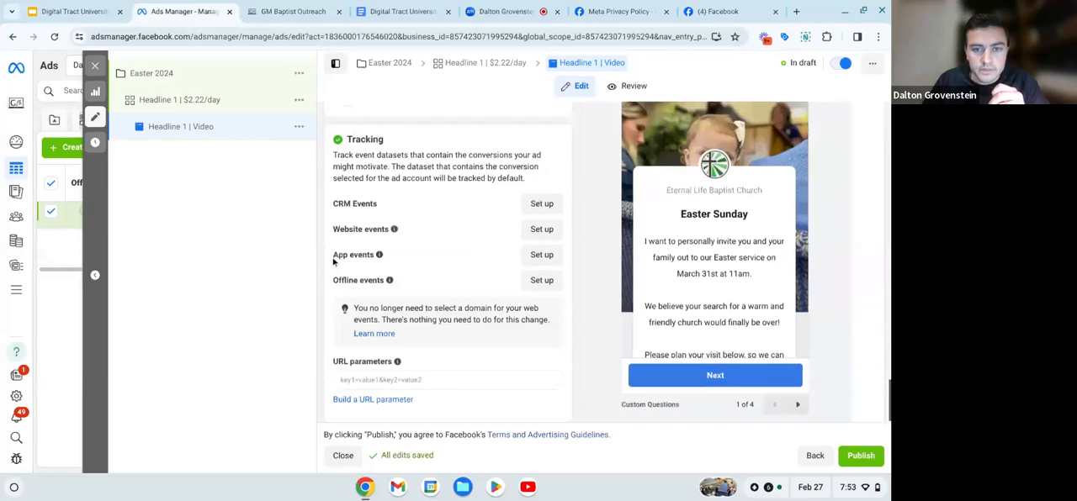
pyautogui.scroll(10, 334, 262)
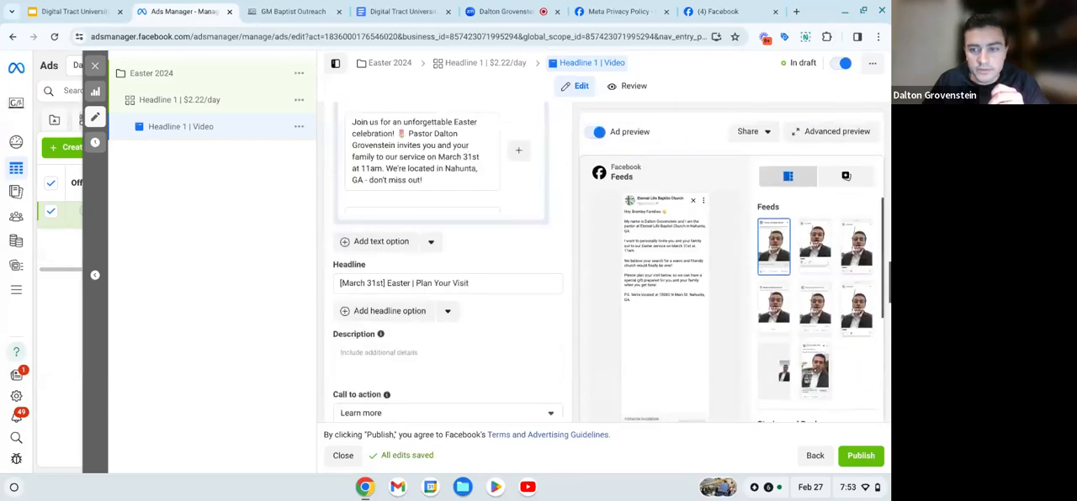
pyautogui.scroll(5, 442, 261)
pyautogui.scroll(-10, 446, 260)
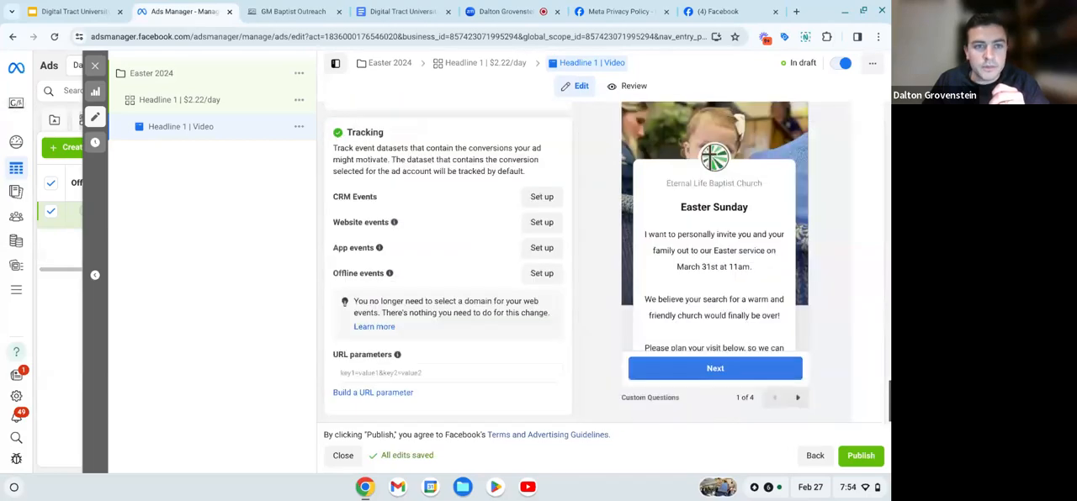
pyautogui.scroll(15, 446, 261)
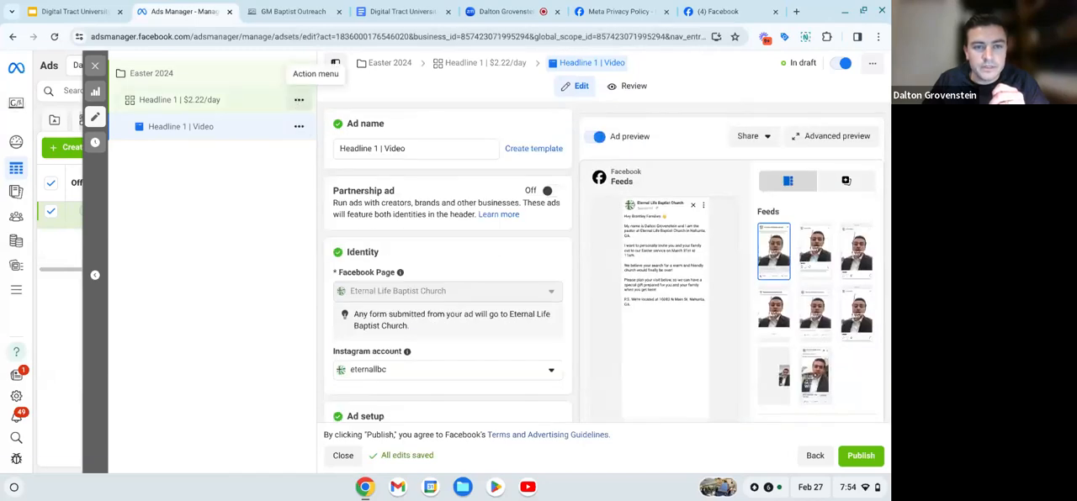
pyautogui.click(299, 99)
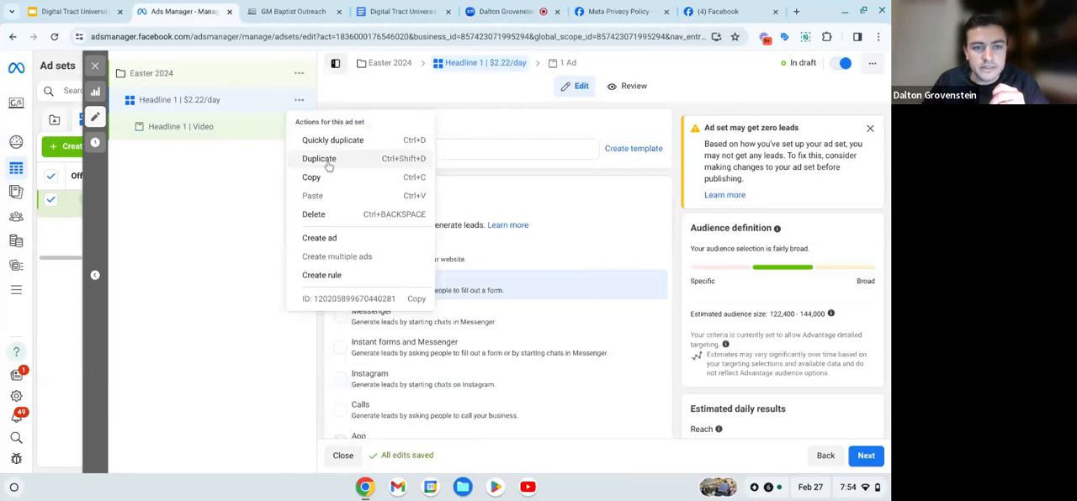
pyautogui.click(328, 166)
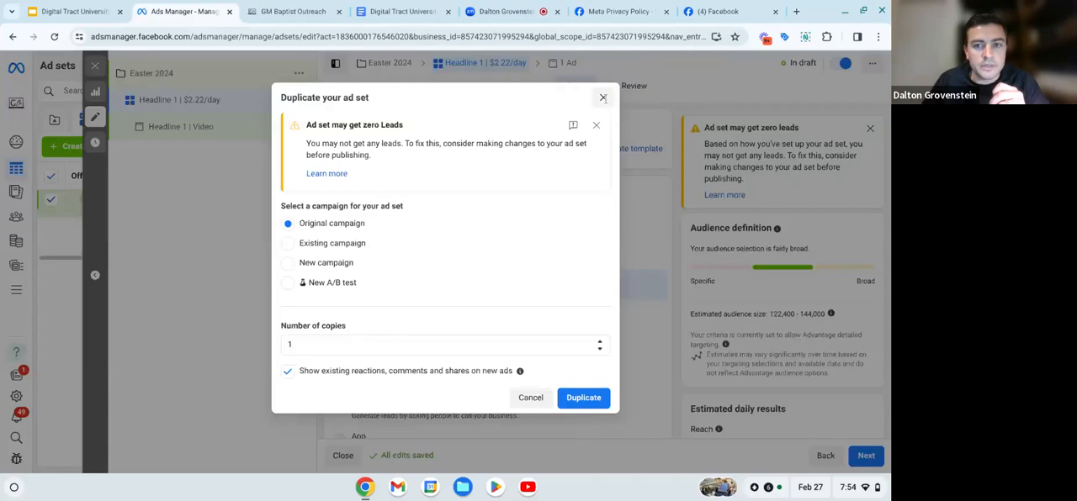
pyautogui.click(603, 99)
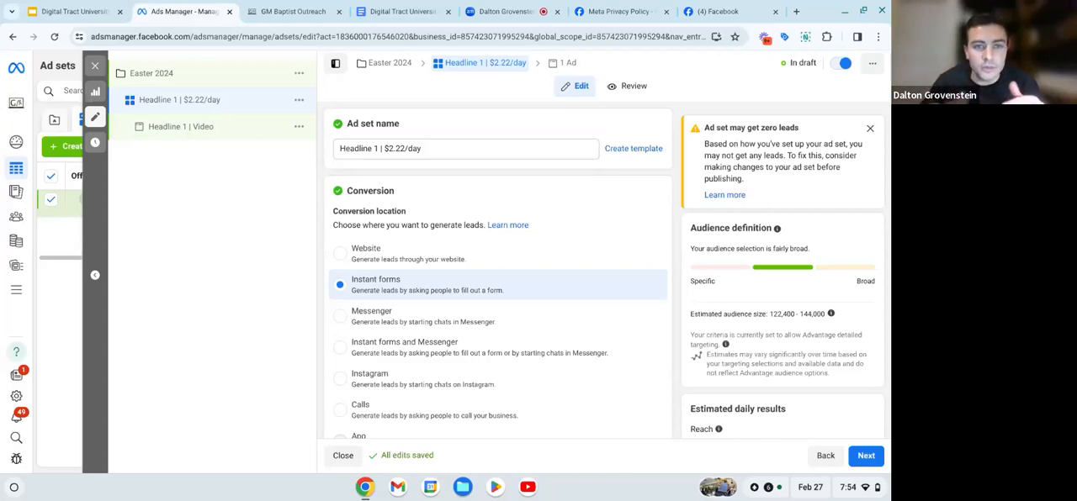
# - Duplicate the Headline 1 ad set once within the original campaign, keeping existing reactions, comments and shares on new ads
pyautogui.click(297, 101)
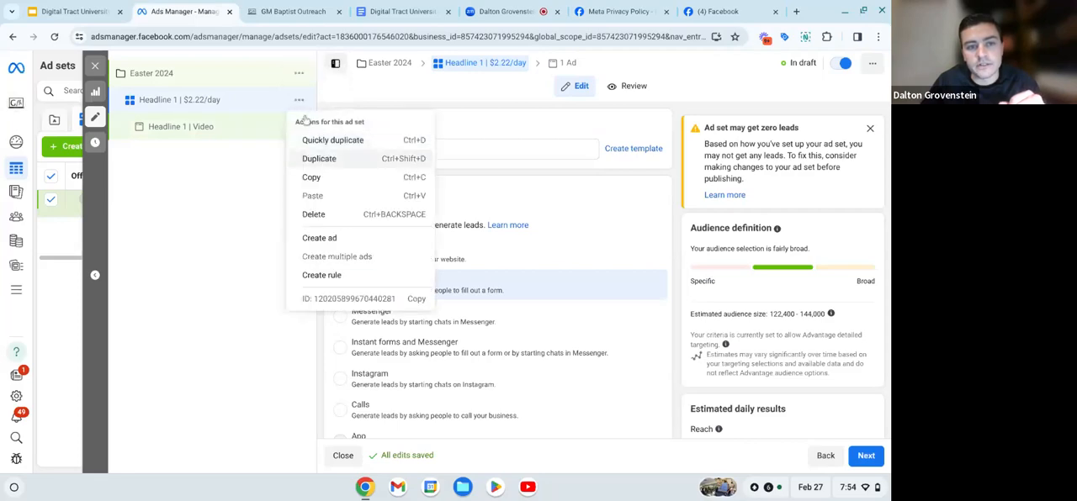
pyautogui.click(328, 160)
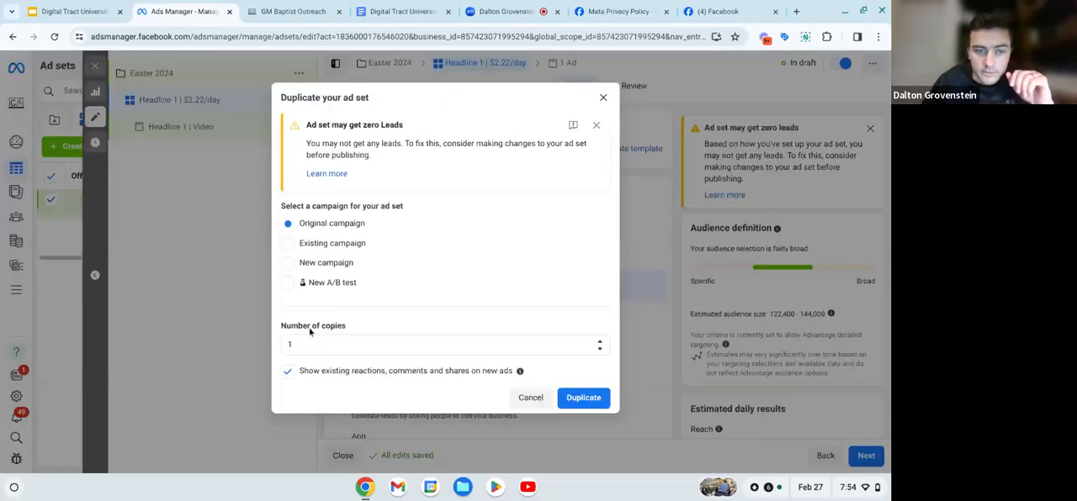
pyautogui.click(581, 399)
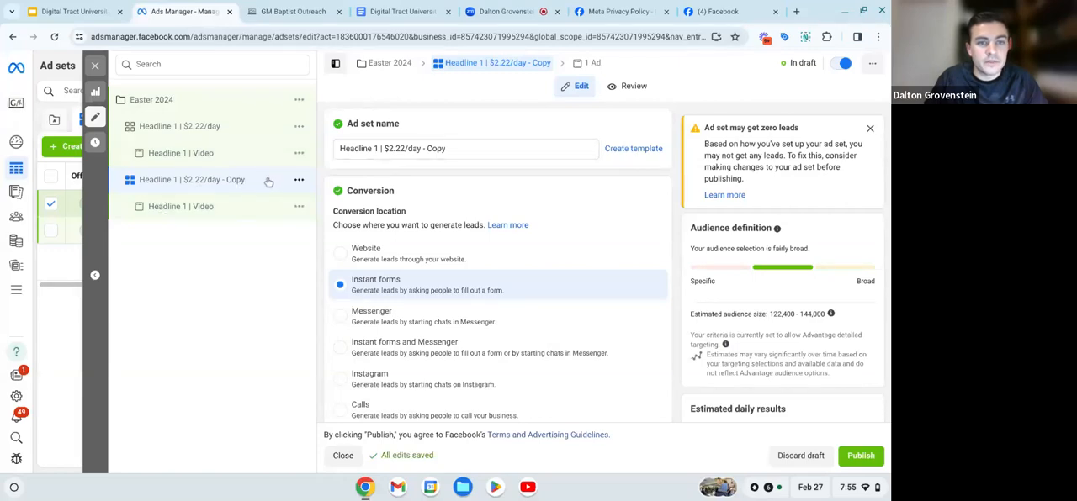
# - Rename the copied ad set as "Headline 2 | $2.22/day"
pyautogui.click(457, 145)
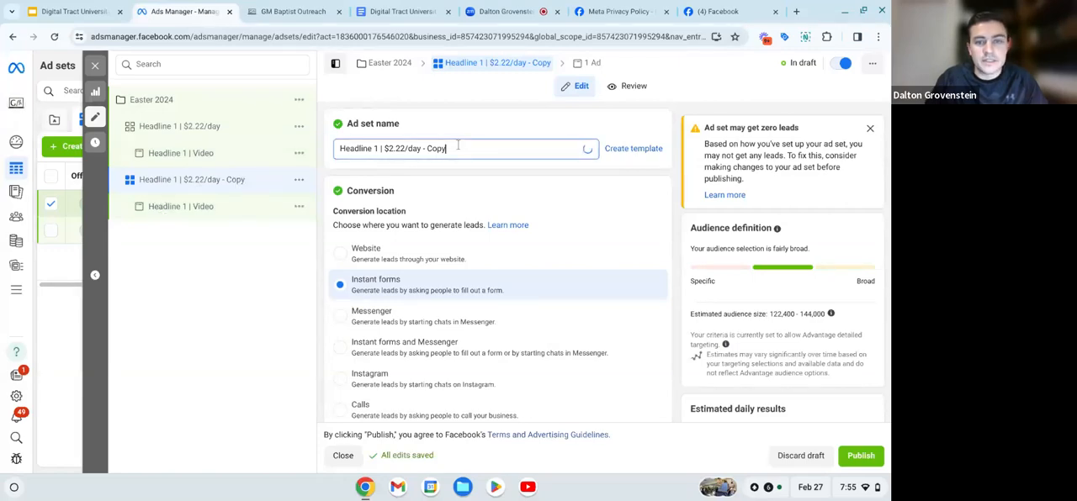
pyautogui.press('BackSpace')
pyautogui.press('BackSpace')
pyautogui.press('BackSpace')
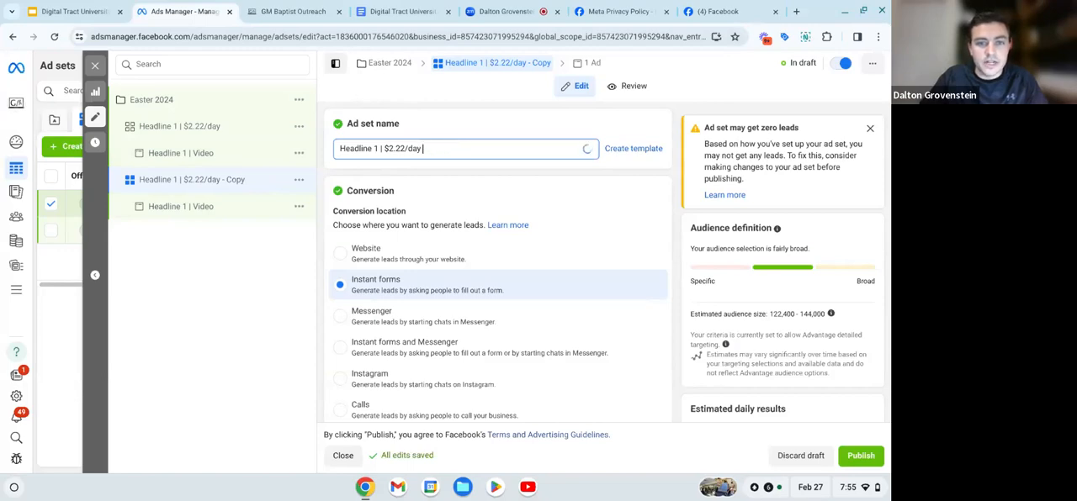
pyautogui.click(381, 148)
pyautogui.press('Left')
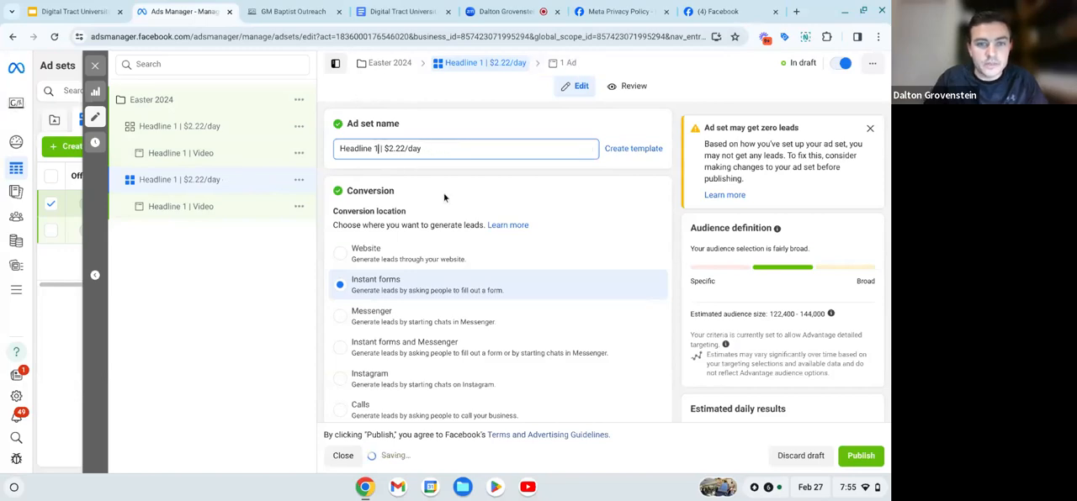
pyautogui.press('BackSpace')
pyautogui.write('2')
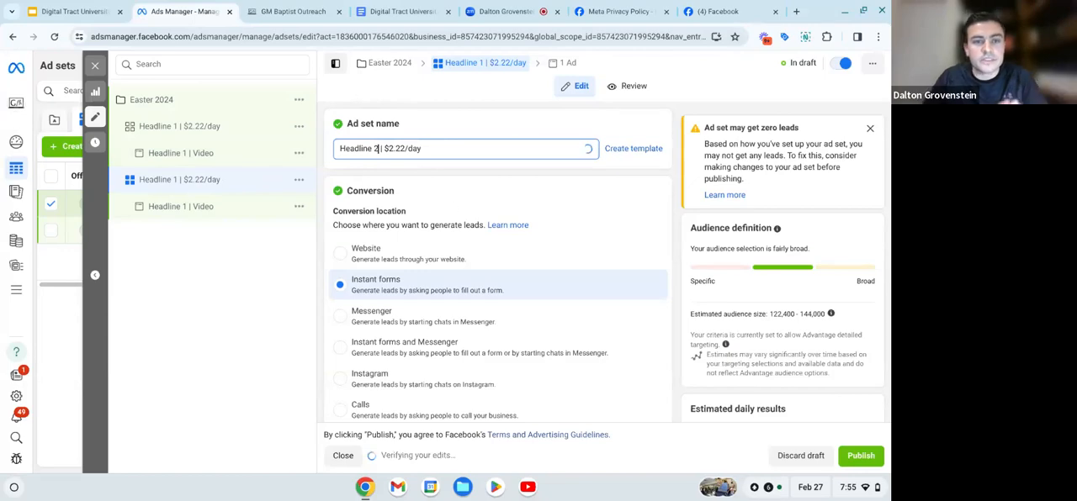
pyautogui.click(446, 173)
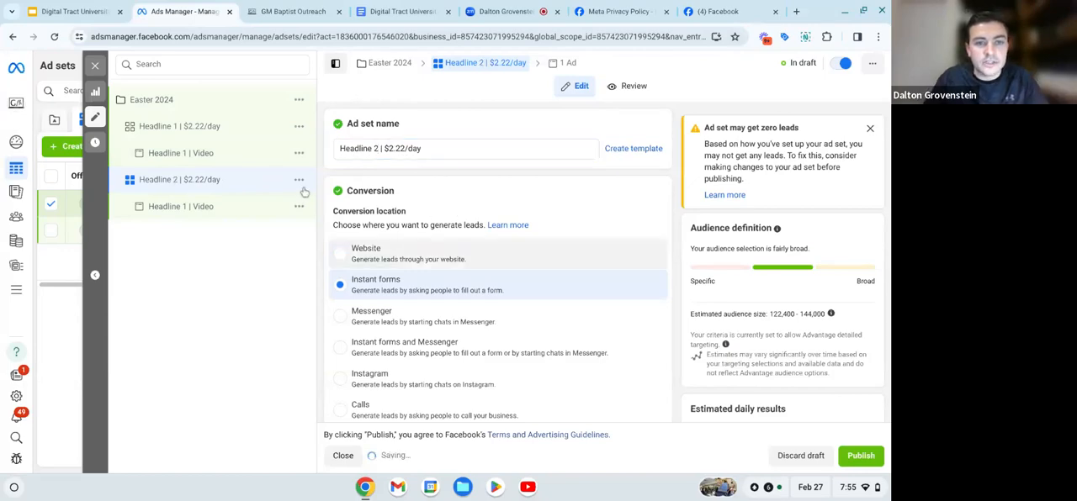
# - Check the Headline 2 ad set's conversion, budget, schedule and audience location settings carried over from the original
pyautogui.scroll(-2, 426, 221)
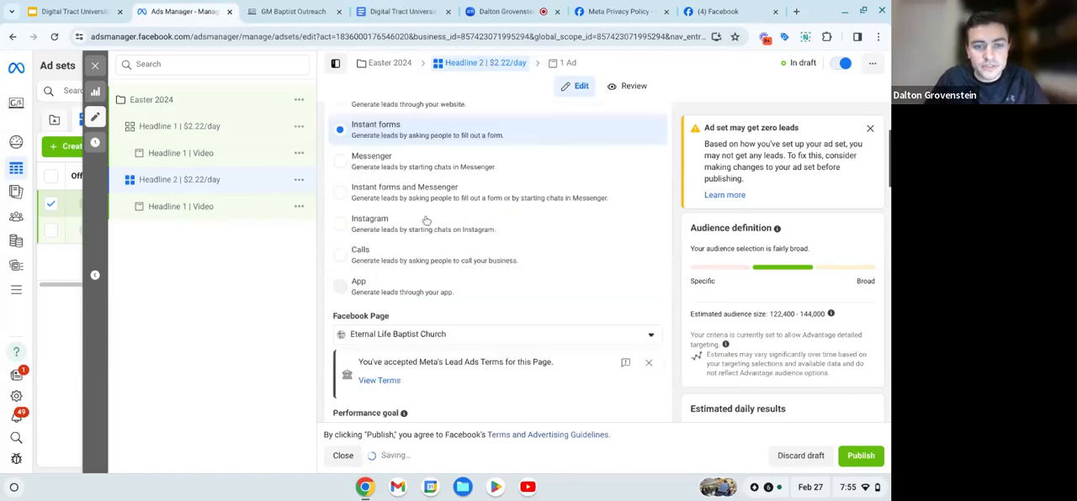
pyautogui.scroll(-3, 426, 220)
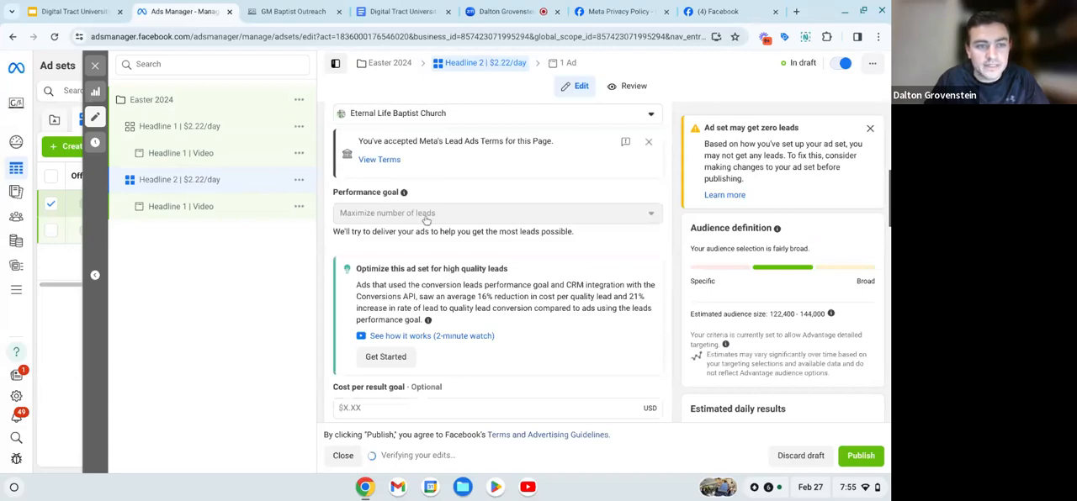
pyautogui.scroll(-2, 426, 219)
pyautogui.scroll(-2, 426, 221)
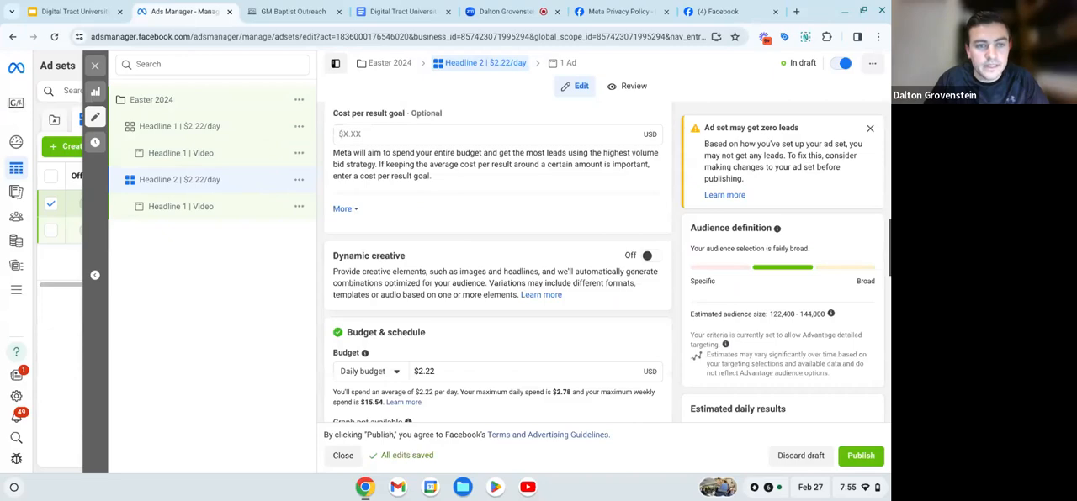
pyautogui.scroll(-2, 429, 252)
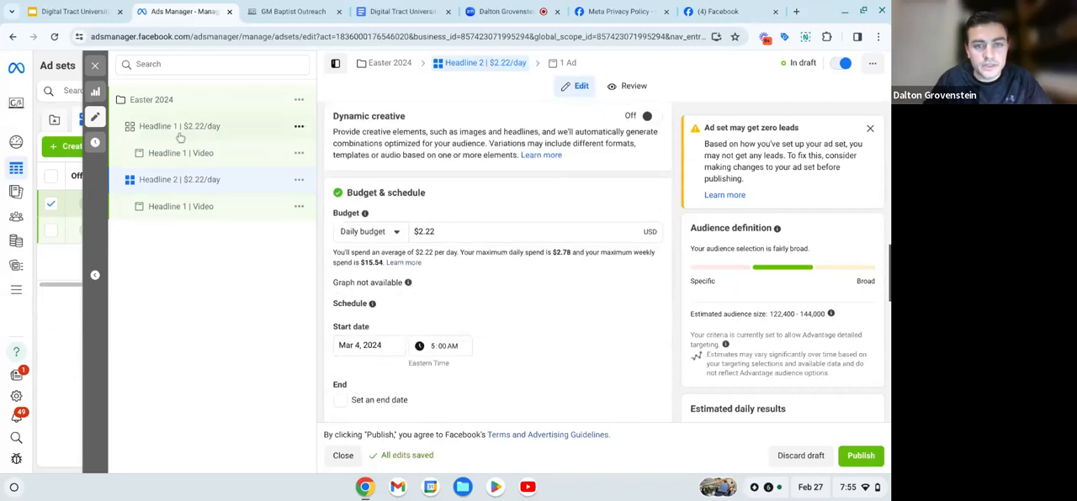
pyautogui.scroll(-2, 483, 281)
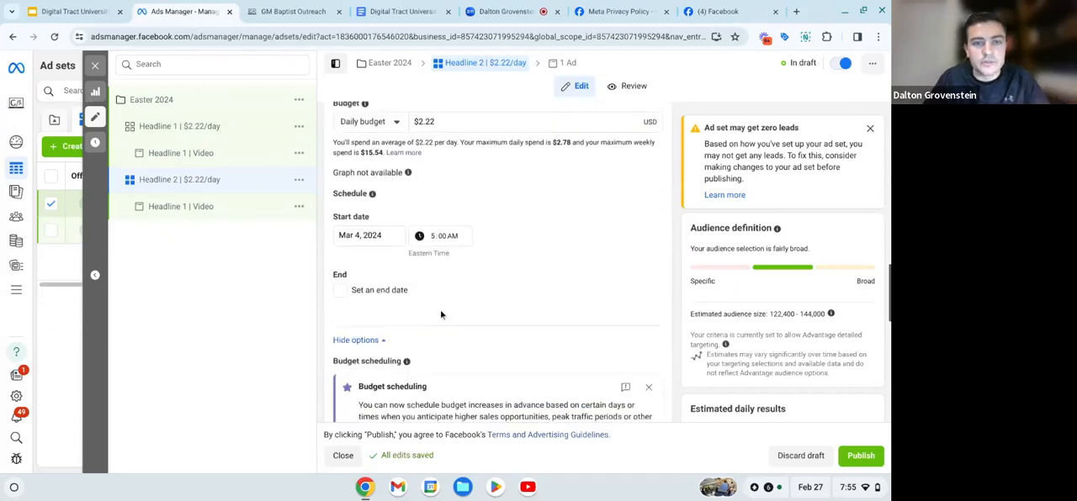
pyautogui.scroll(-2, 441, 315)
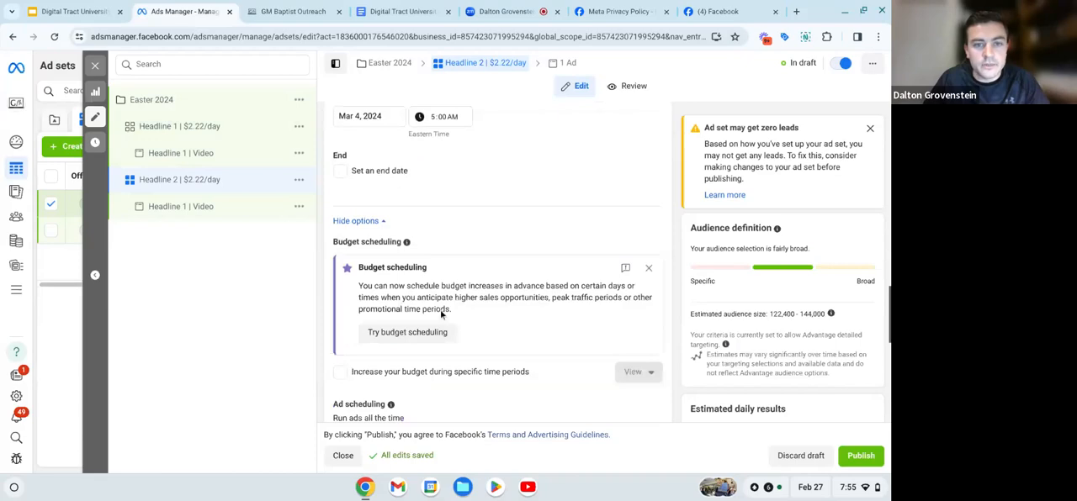
pyautogui.scroll(-2, 440, 315)
pyautogui.scroll(1, 441, 315)
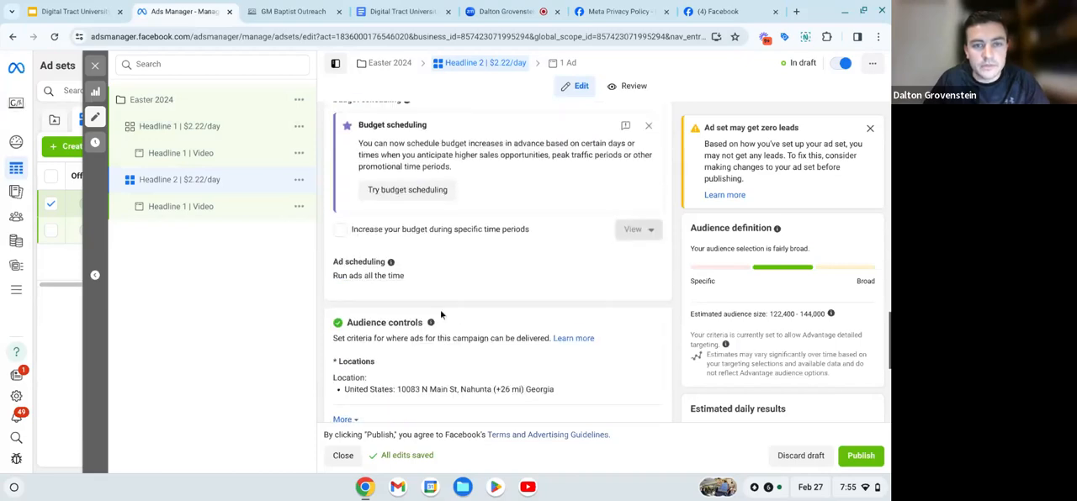
pyautogui.scroll(4, 441, 314)
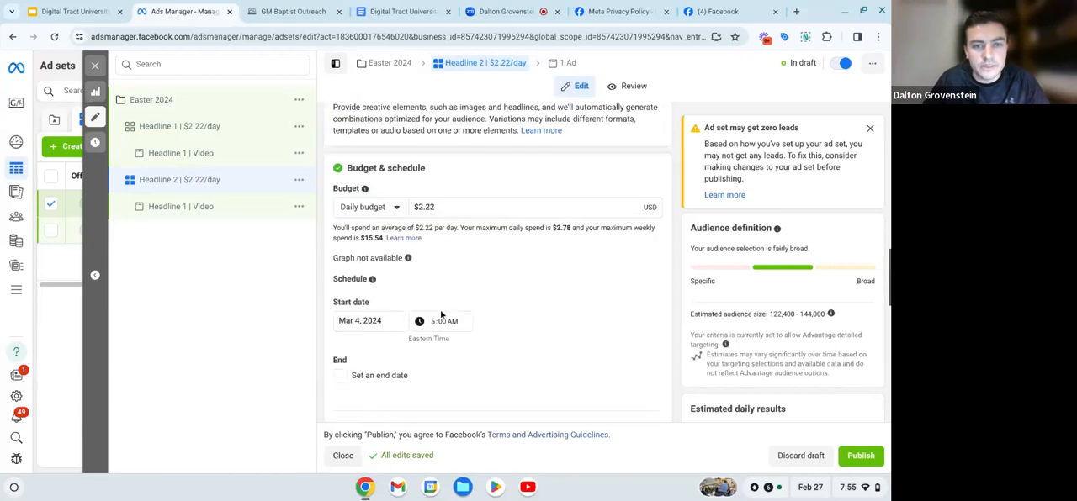
# - Rename the copied video ad under the Headline 2 ad set as "Headline 2 | Video"
pyautogui.scroll(4, 441, 315)
pyautogui.click(211, 210)
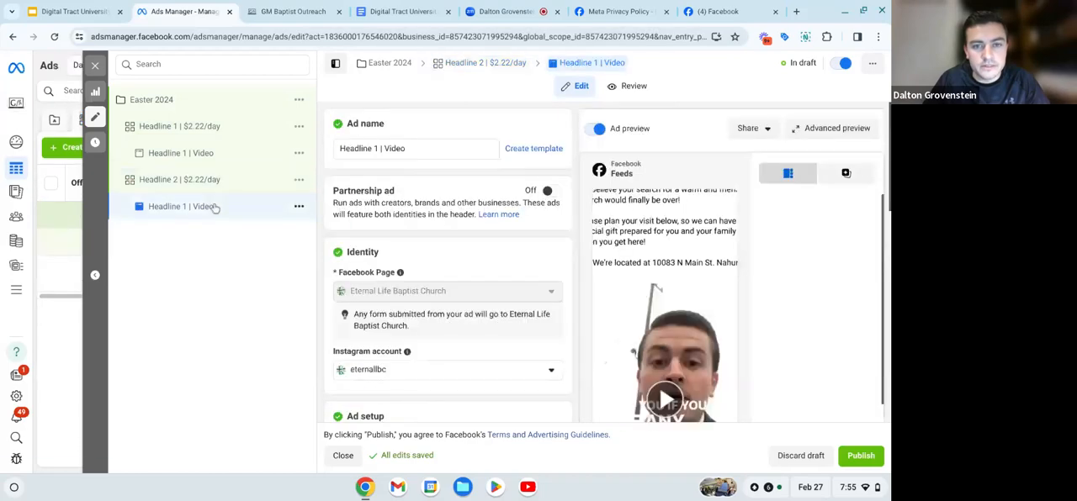
pyautogui.click(444, 192)
pyautogui.moveTo(339, 149); pyautogui.dragTo(500, 154)
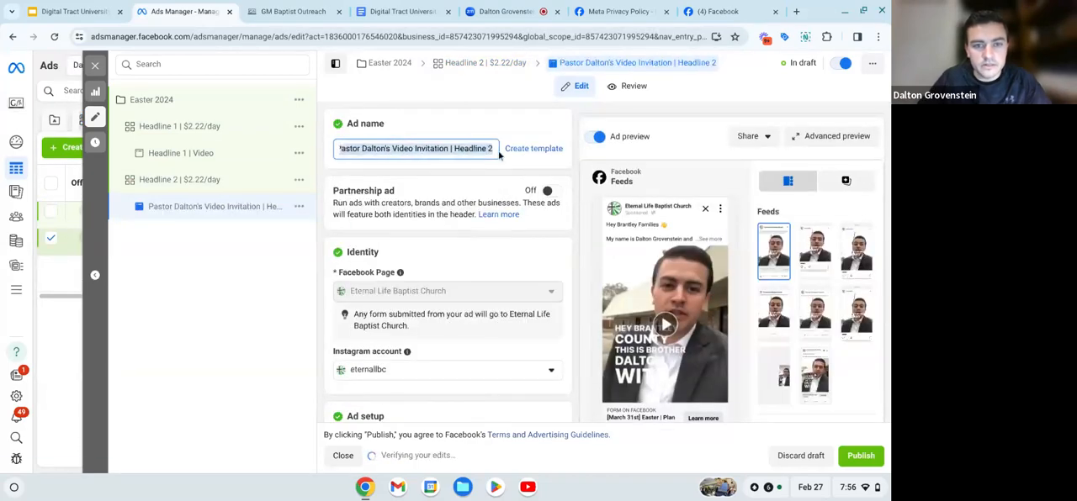
pyautogui.press('BackSpace')
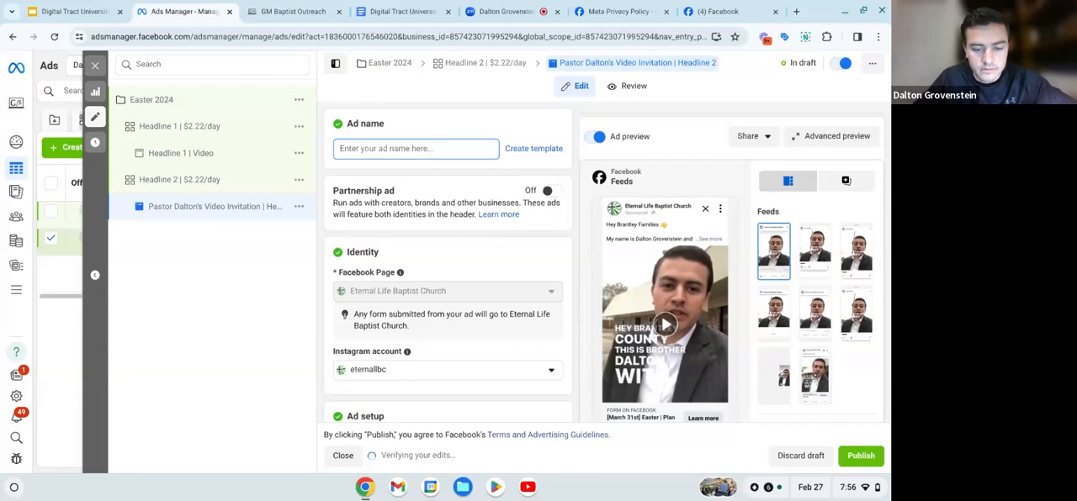
pyautogui.write('Headline 2 |')
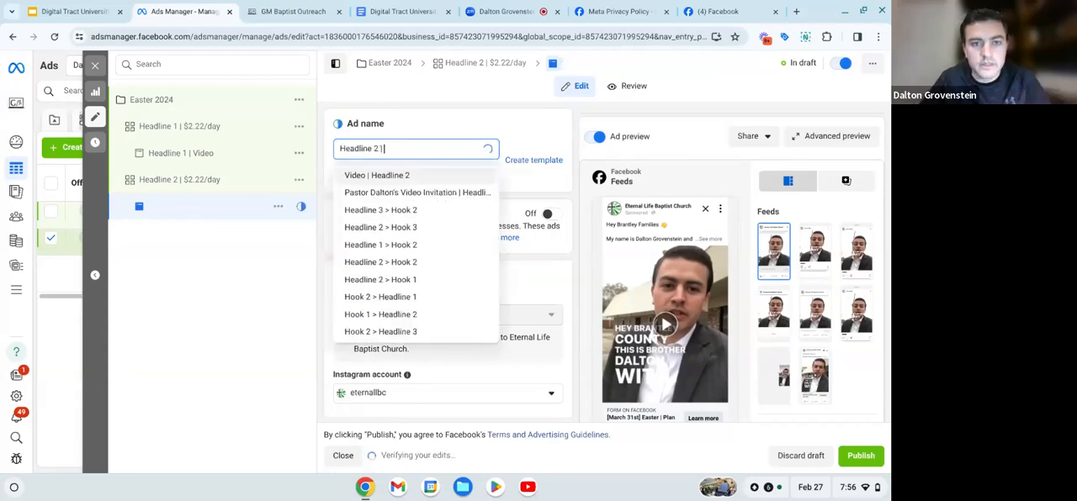
pyautogui.write(' Video')
pyautogui.click(483, 133)
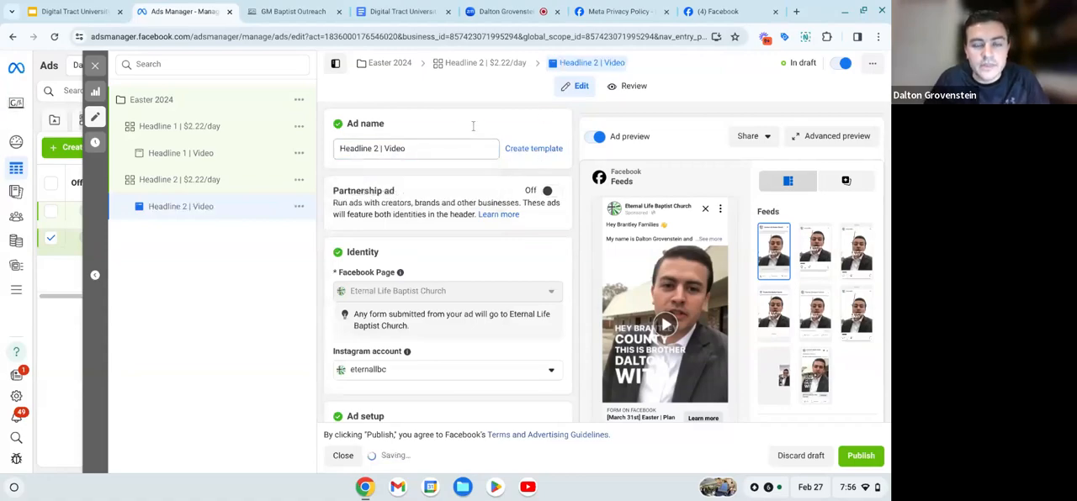
# - Replace the Headline 2 ad's headline with "We're Saving Your Seat on [October 22nd]", copied from the Facebook Ad Scripts document in Google Docs
pyautogui.scroll(-3, 478, 202)
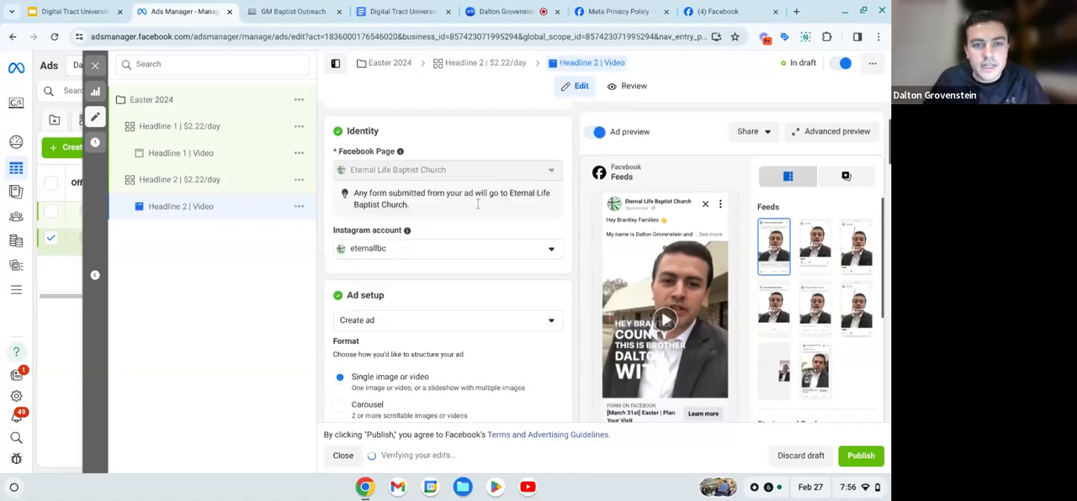
pyautogui.scroll(-10, 478, 204)
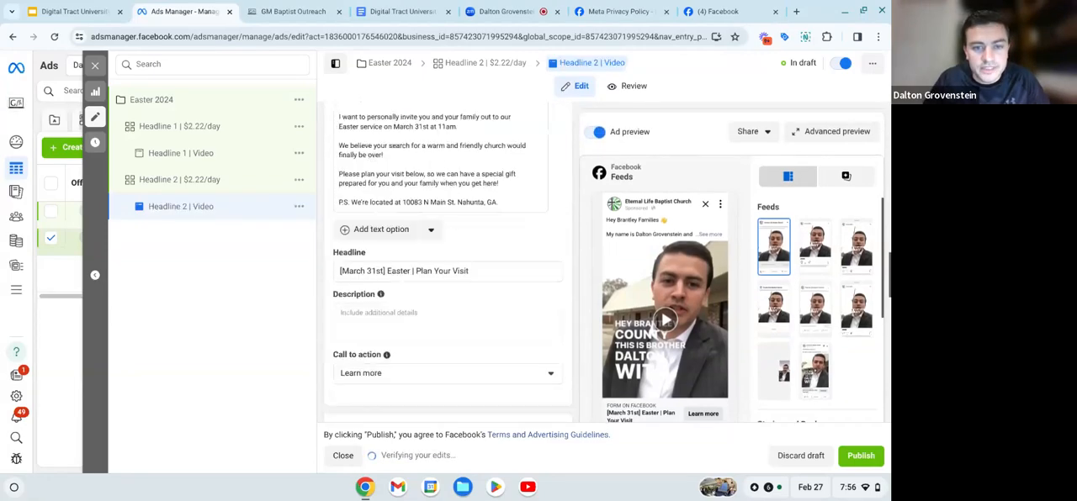
pyautogui.click(391, 11)
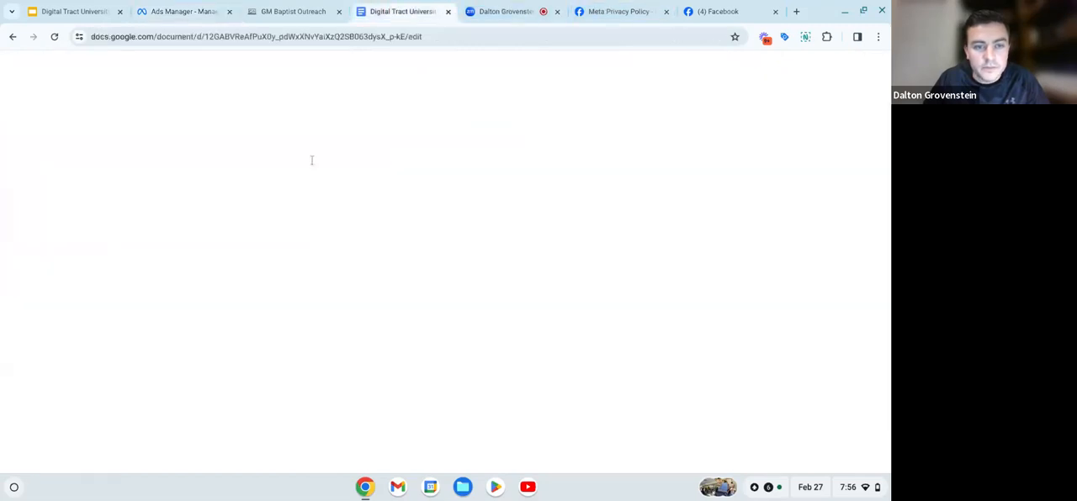
pyautogui.moveTo(302, 227); pyautogui.dragTo(446, 234)
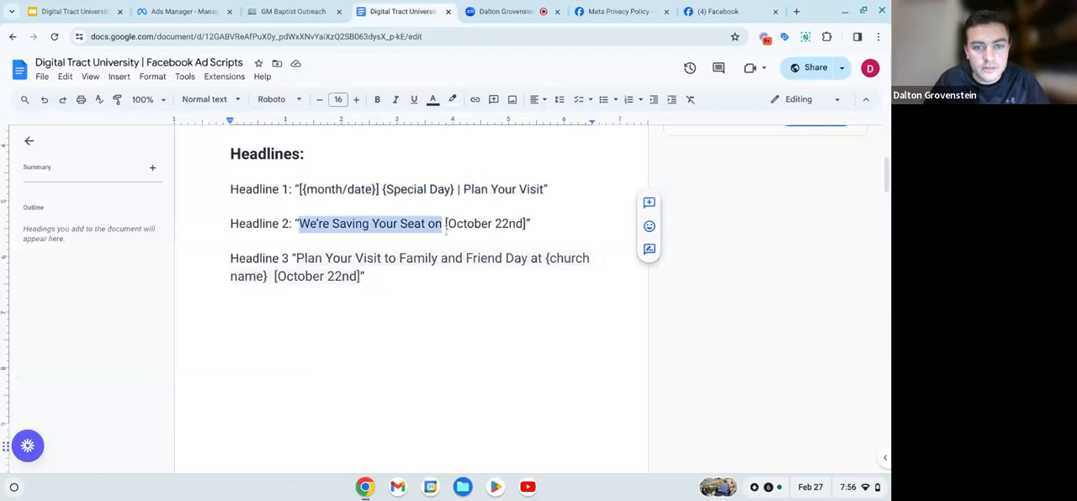
pyautogui.moveTo(446, 232); pyautogui.dragTo(523, 224)
pyautogui.hotkey('ctrl', 'c')
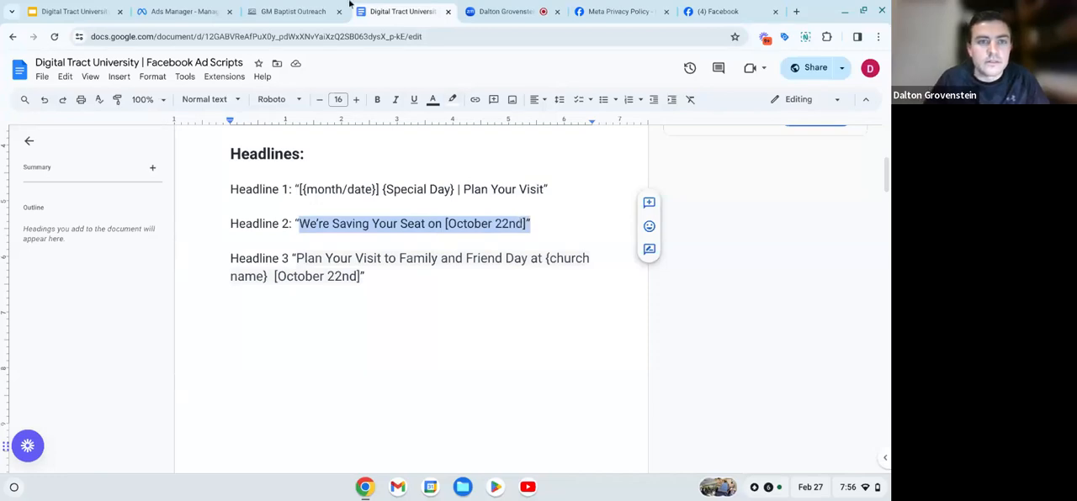
pyautogui.click(178, 11)
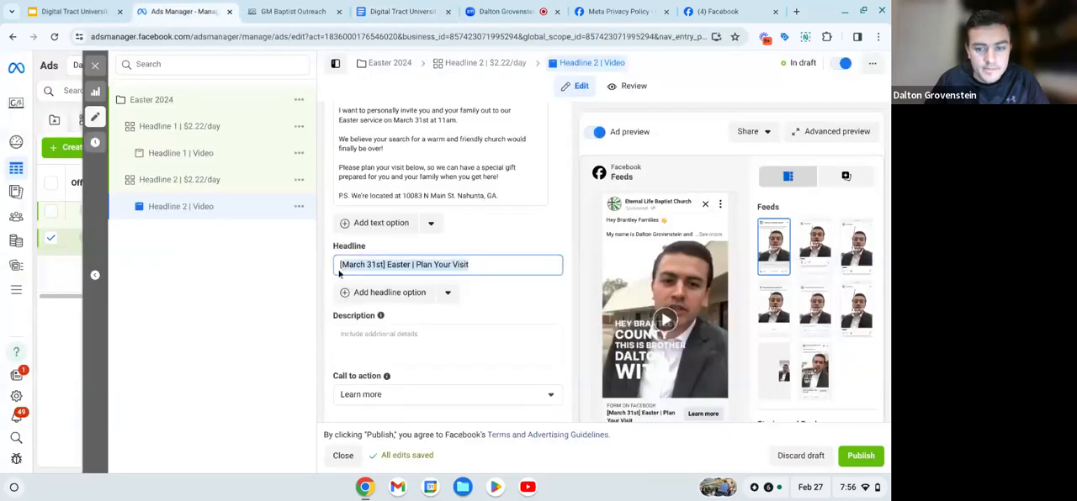
pyautogui.press('BackSpace')
pyautogui.hotkey('ctrl', 'v')
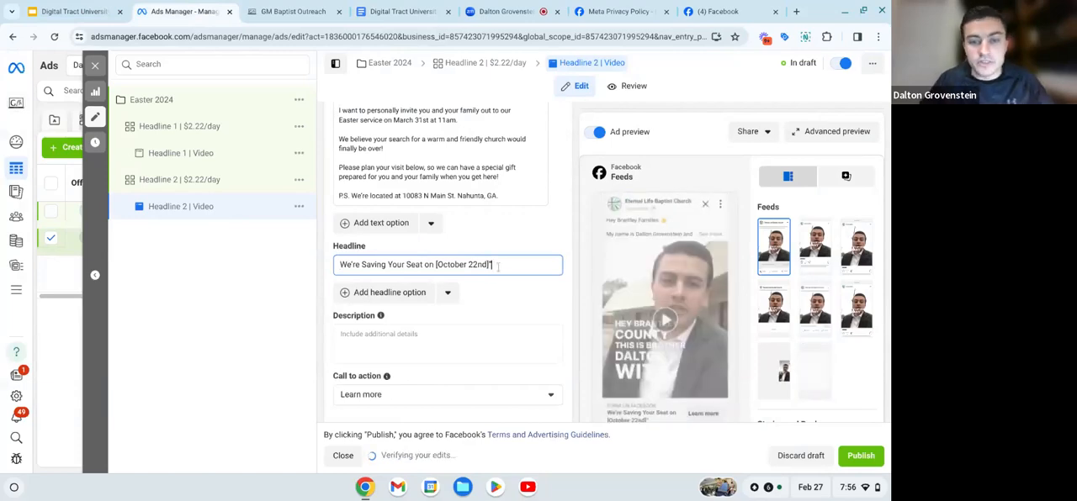
# - Remove the stray closing quote from the headline and change its bracketed date to [March 31st]
pyautogui.press('BackSpace')
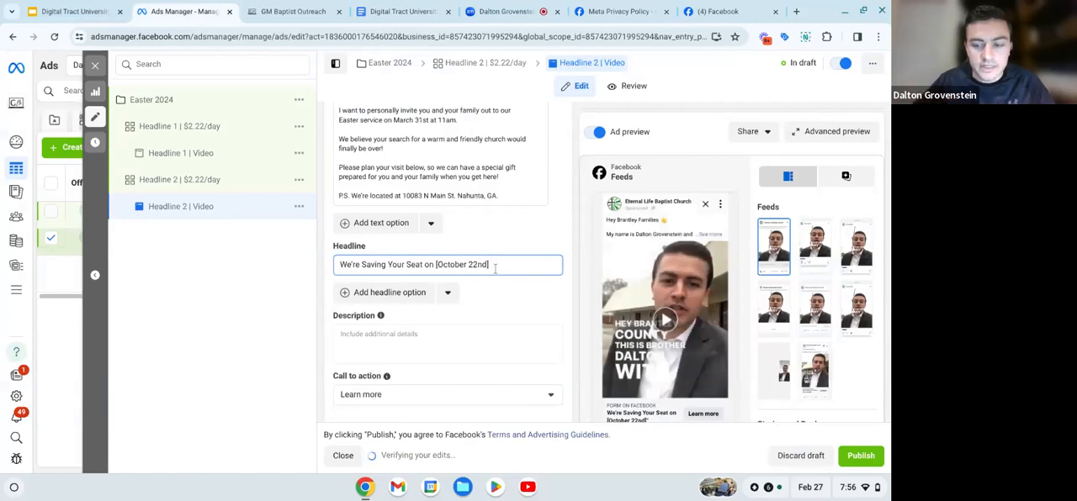
pyautogui.press('BackSpace')
pyautogui.press('BackSpace')
pyautogui.press('BackSpace')
pyautogui.press('BackSpace')
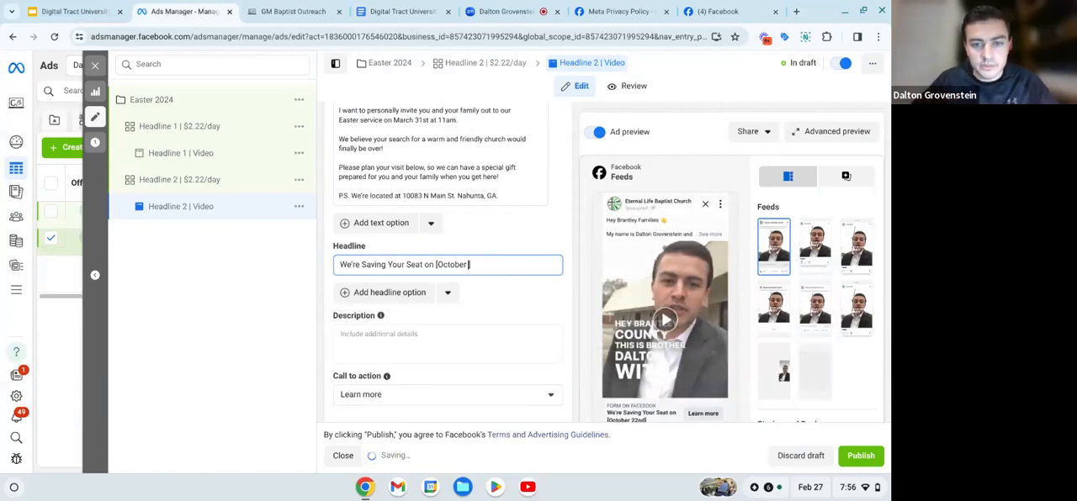
pyautogui.press('BackSpace')
pyautogui.press('BackSpace')
pyautogui.press('BackSpace')
pyautogui.press('BackSpace')
pyautogui.press('BackSpace')
pyautogui.press('BackSpace')
pyautogui.press('BackSpace')
pyautogui.press('BackSpace')
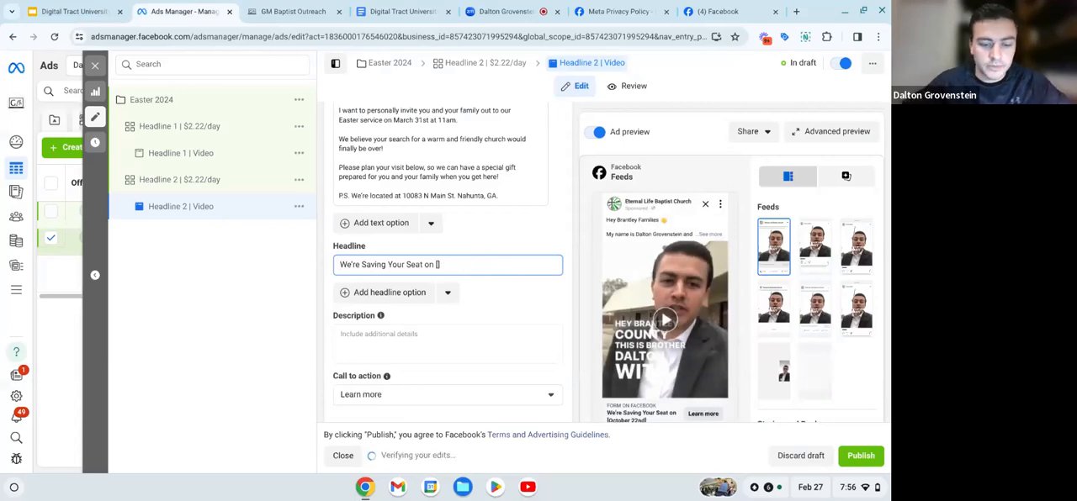
pyautogui.write('March]')
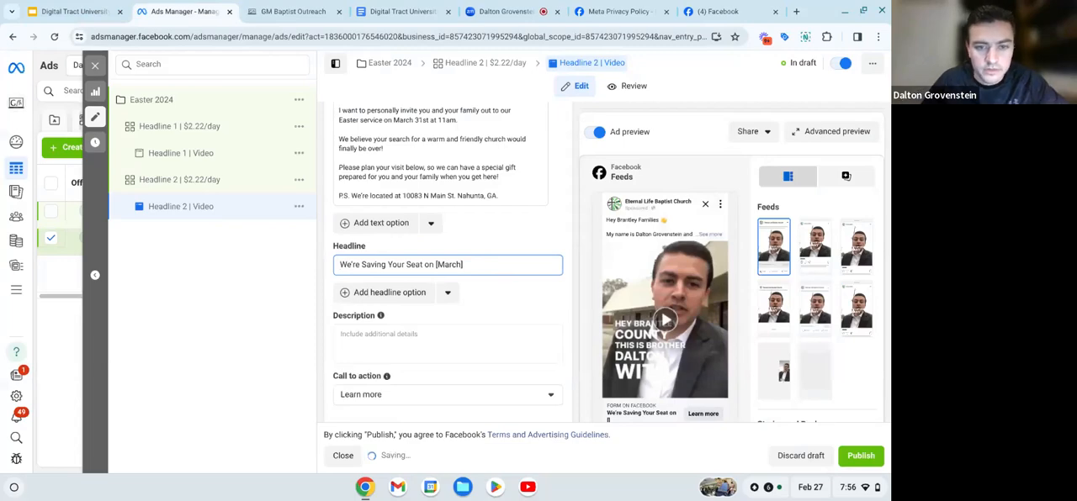
pyautogui.write(' 31st')
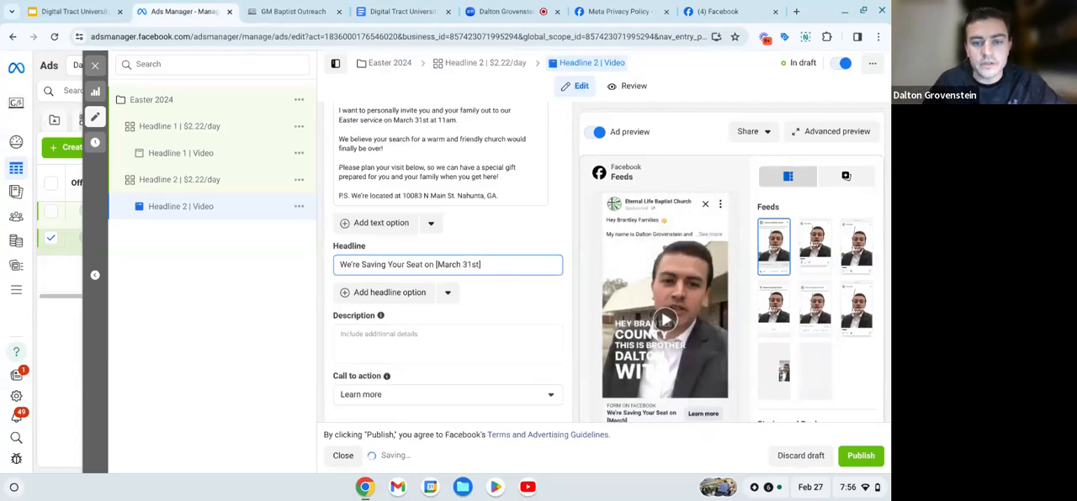
pyautogui.click(493, 237)
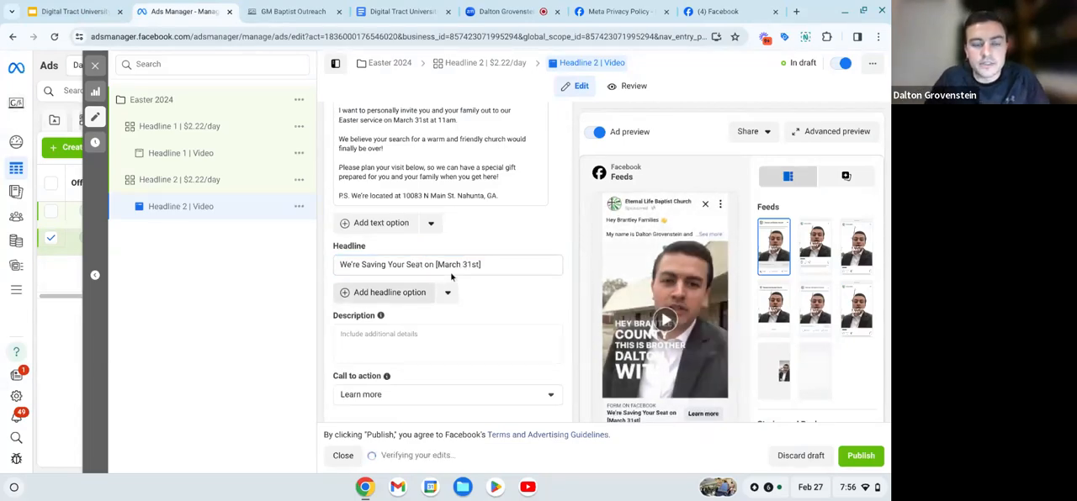
# - Duplicate the Headline 2 ad set once within the original campaign, keeping existing reactions, comments and shares on new ads
pyautogui.scroll(2, 451, 276)
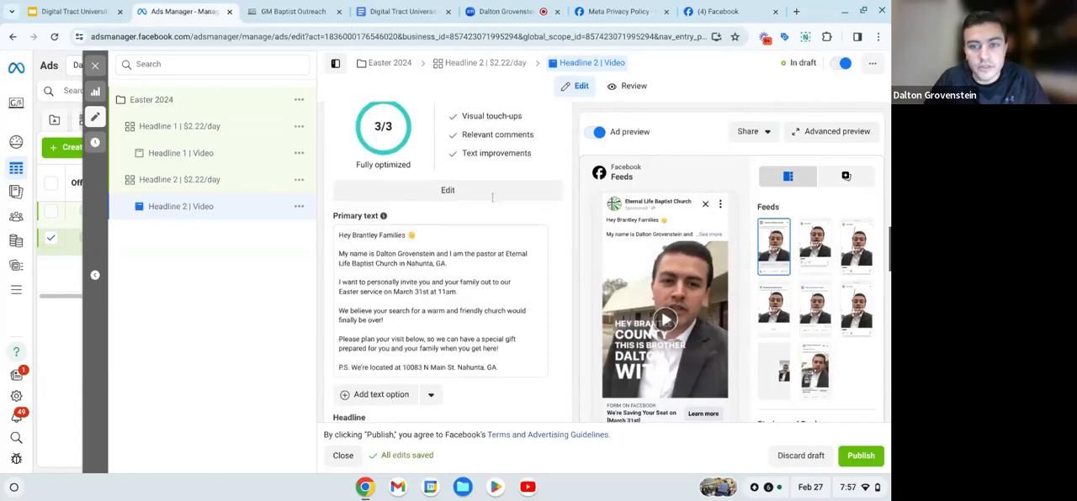
pyautogui.moveTo(683, 223)
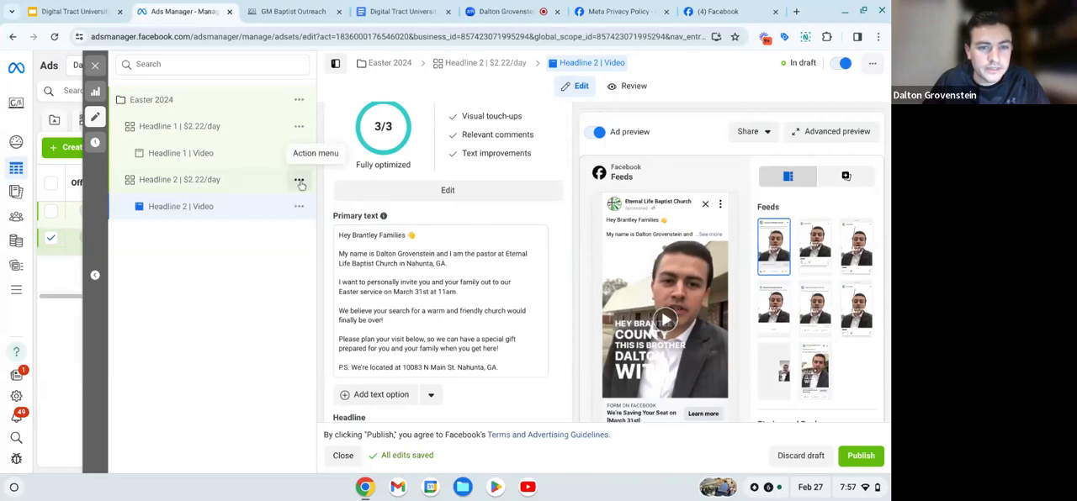
pyautogui.click(298, 180)
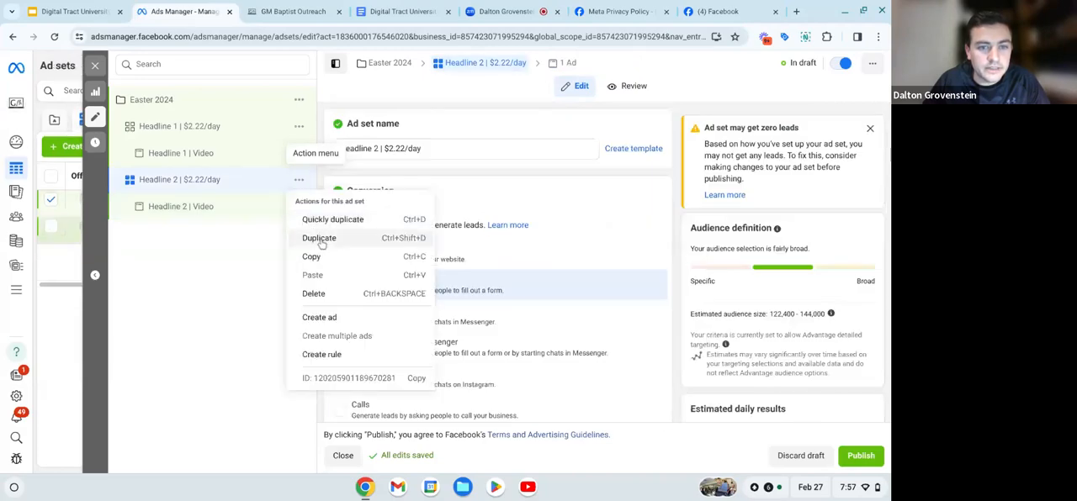
pyautogui.click(320, 239)
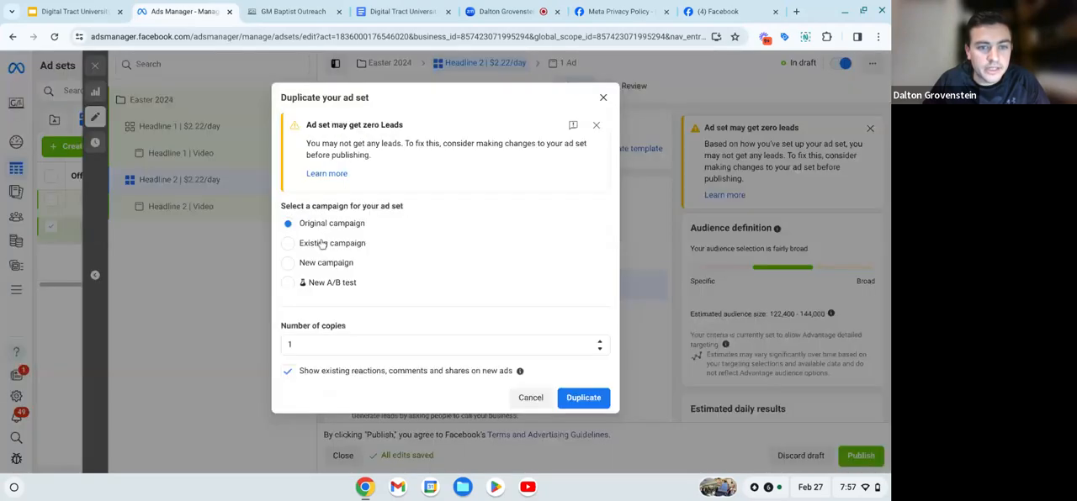
pyautogui.click(584, 400)
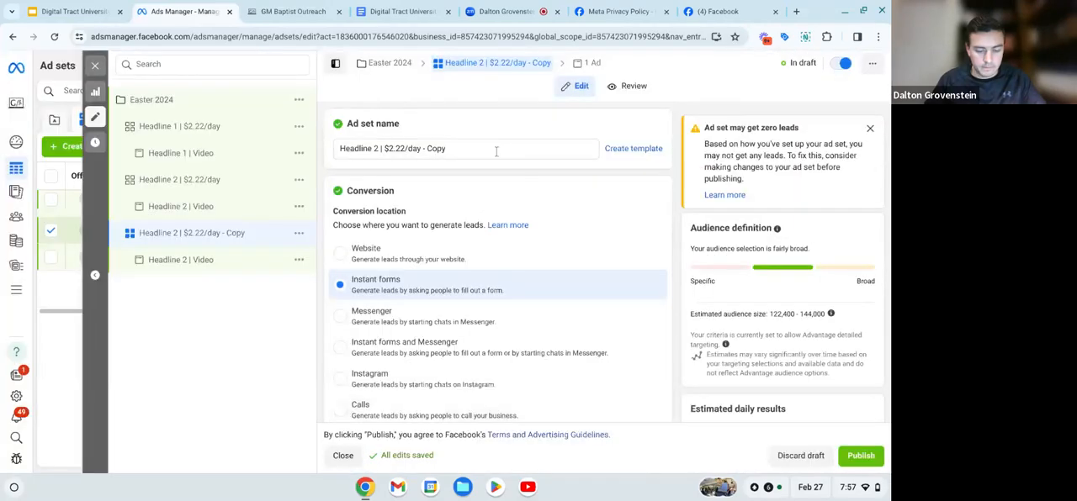
# - Rename the new ad set copy as "Headline 3 | $2.22/day"
pyautogui.click(496, 150)
pyautogui.press('BackSpace')
pyautogui.press('BackSpace')
pyautogui.press('BackSpace')
pyautogui.press('BackSpace')
pyautogui.press('BackSpace')
pyautogui.press('BackSpace')
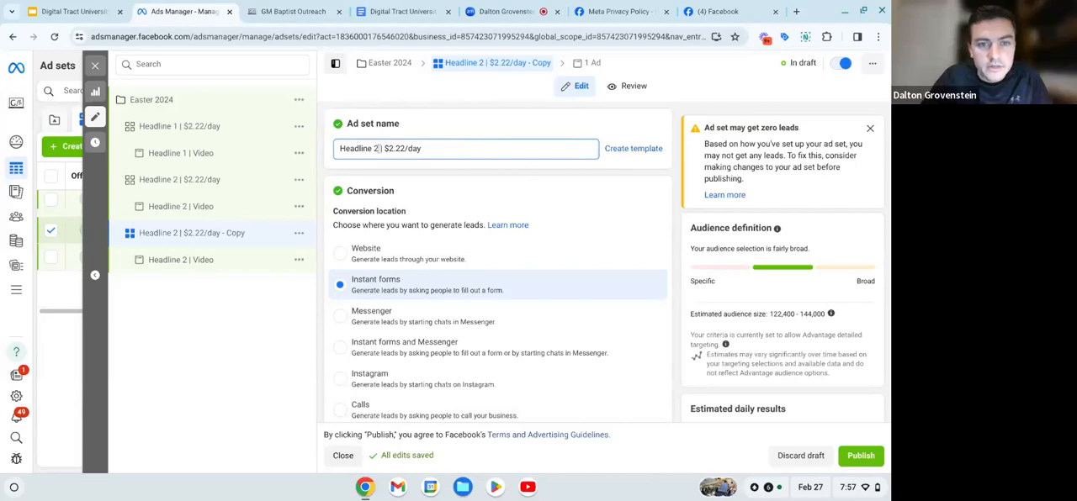
pyautogui.press('BackSpace')
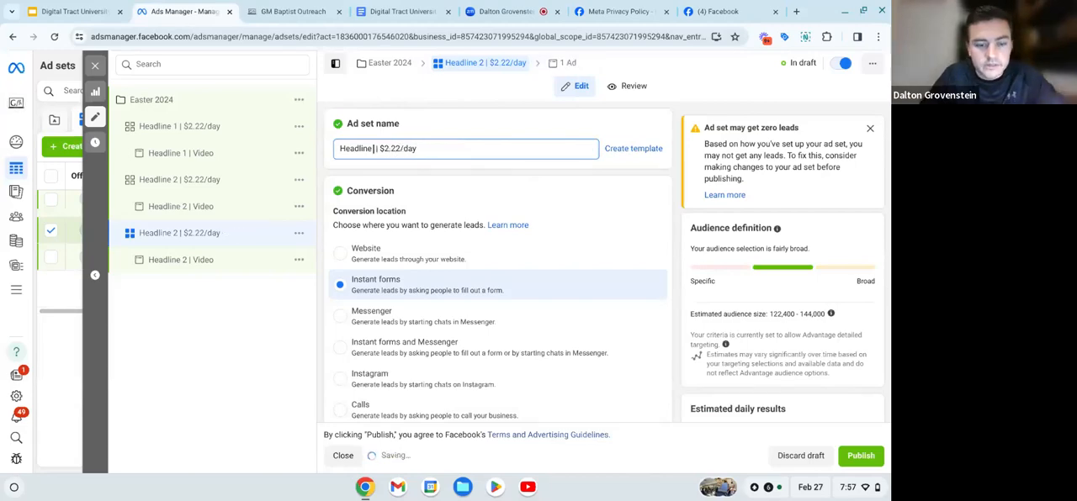
pyautogui.write('3')
# - Rename the video ad under the Headline 3 ad set as "Headline 3 | Video"
pyautogui.click(256, 260)
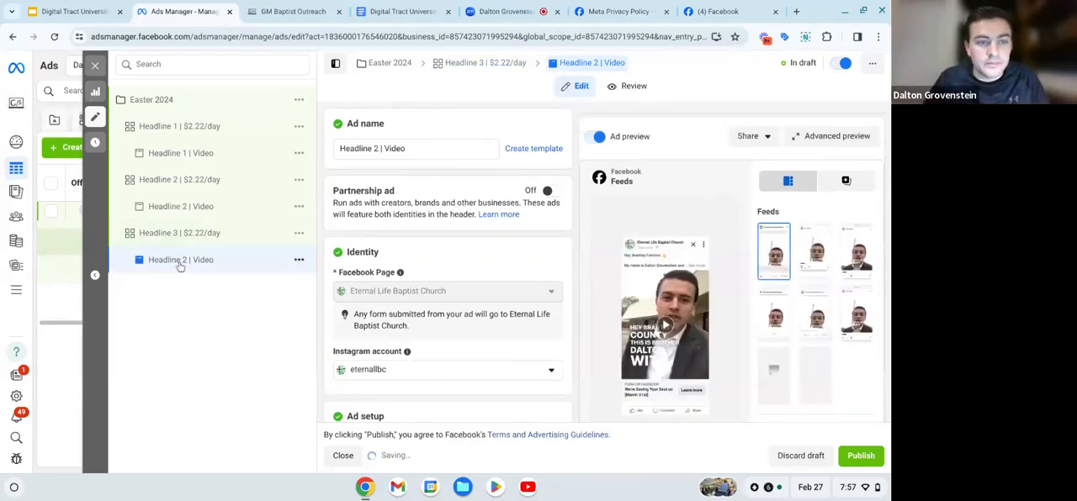
pyautogui.click(377, 148)
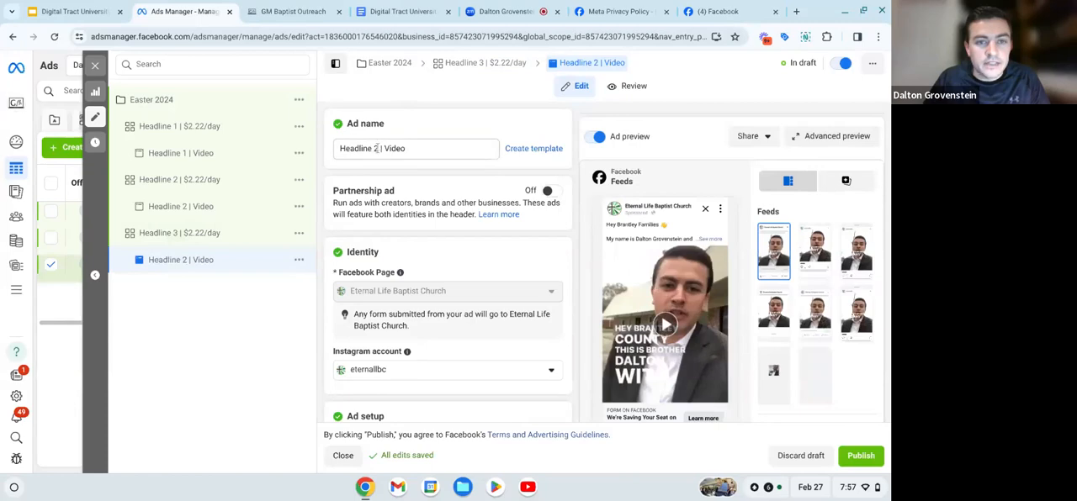
pyautogui.press('BackSpace')
pyautogui.write('3')
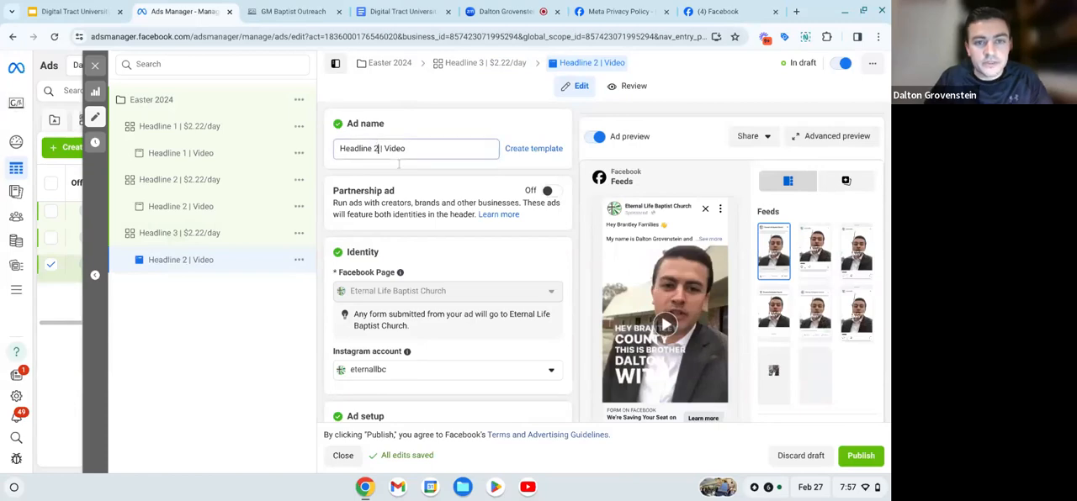
pyautogui.click(428, 127)
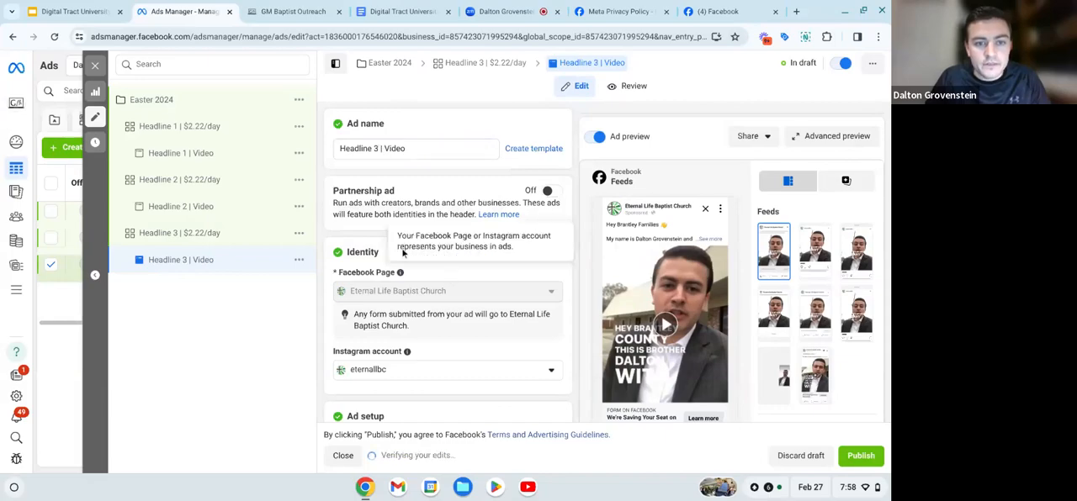
# - Copy the Headline 3 text from the Facebook Ad Scripts document in Google Docs and replace the Headline 3 ad's headline in Ads Manager with it
pyautogui.scroll(-15, 400, 268)
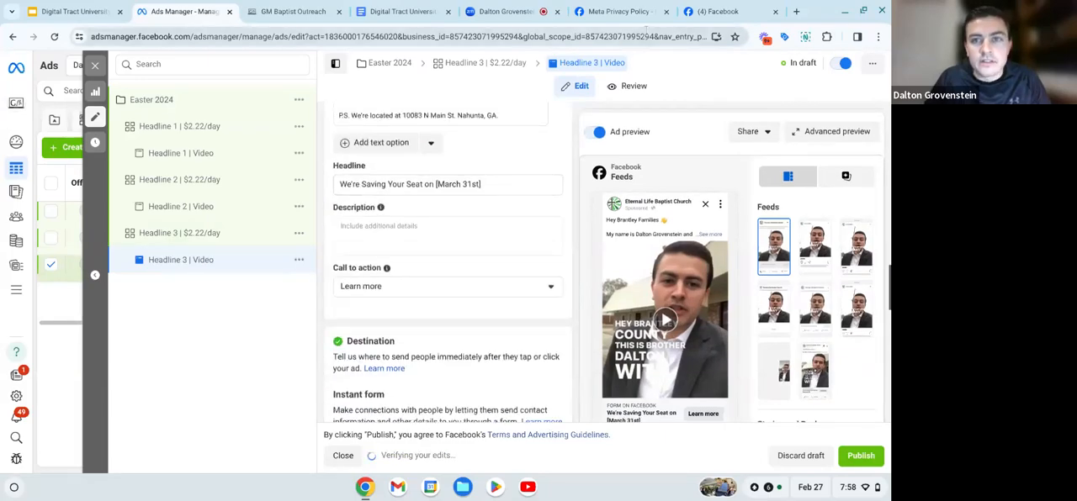
pyautogui.click(396, 12)
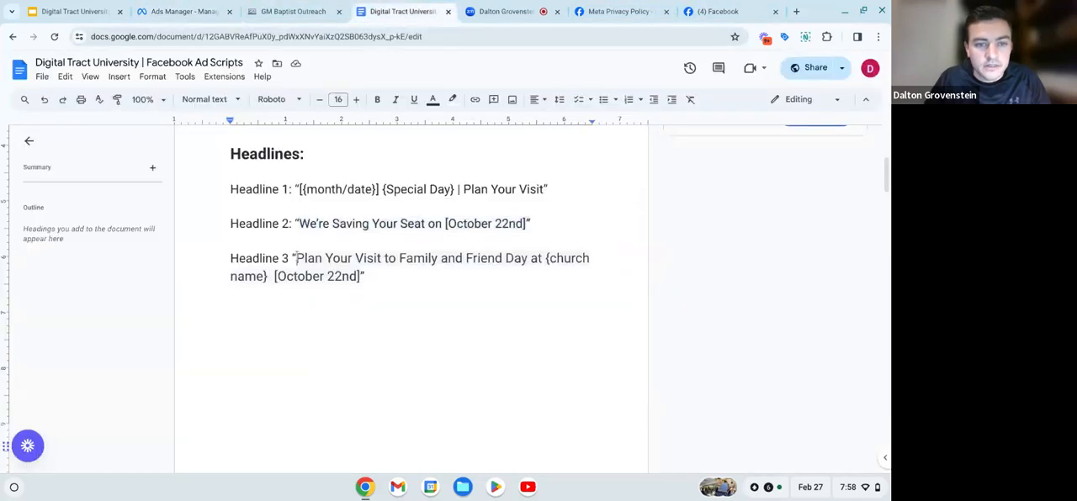
pyautogui.moveTo(319, 264); pyautogui.dragTo(360, 277)
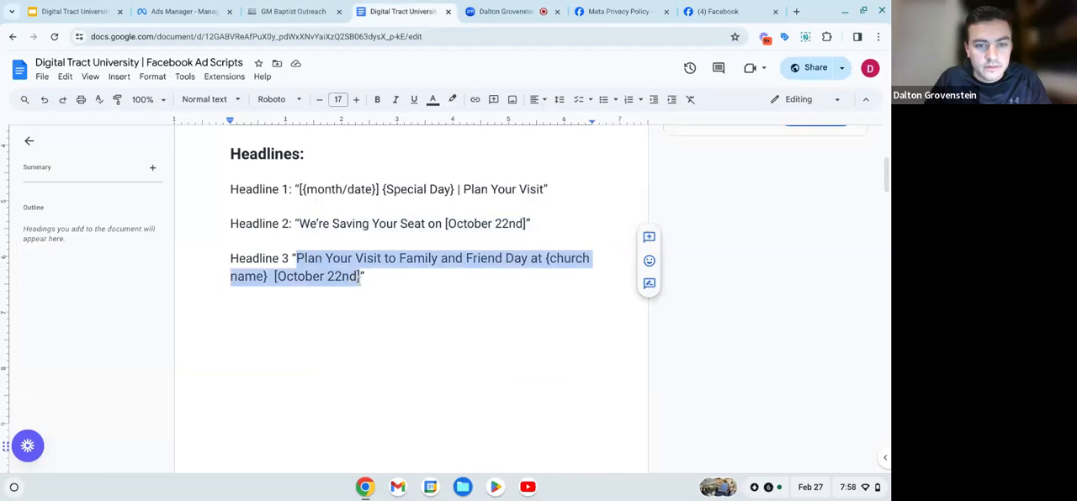
pyautogui.click(215, 12)
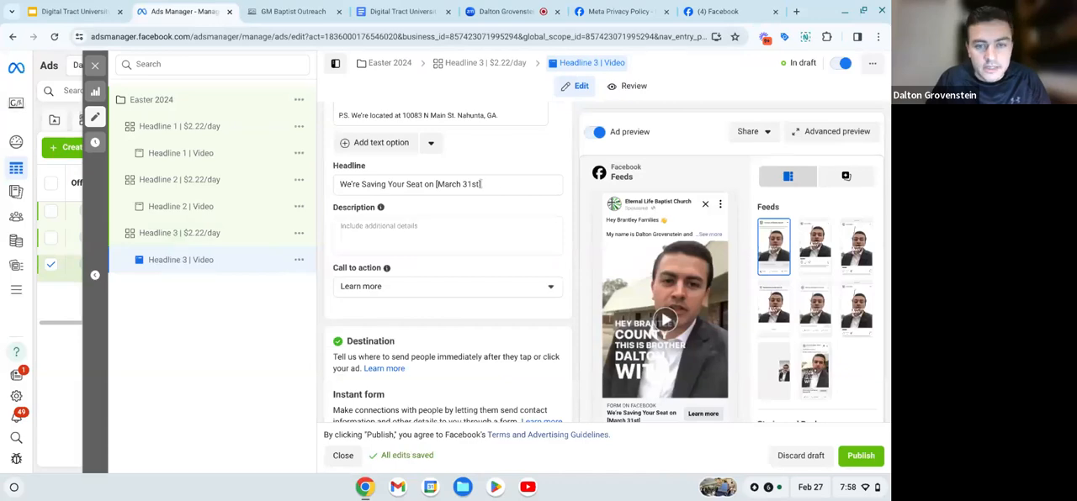
pyautogui.click(440, 185)
pyautogui.moveTo(481, 185); pyautogui.dragTo(341, 190)
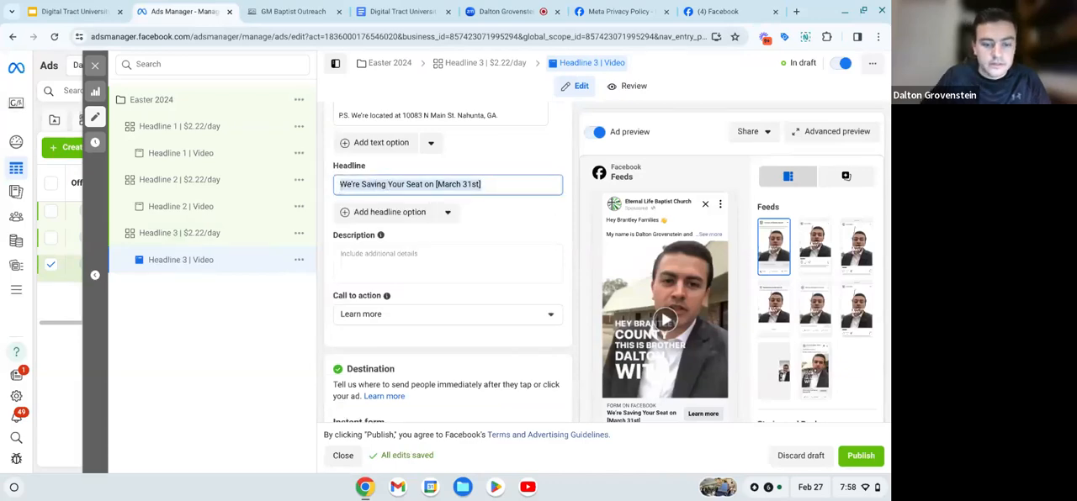
pyautogui.press('BackSpace')
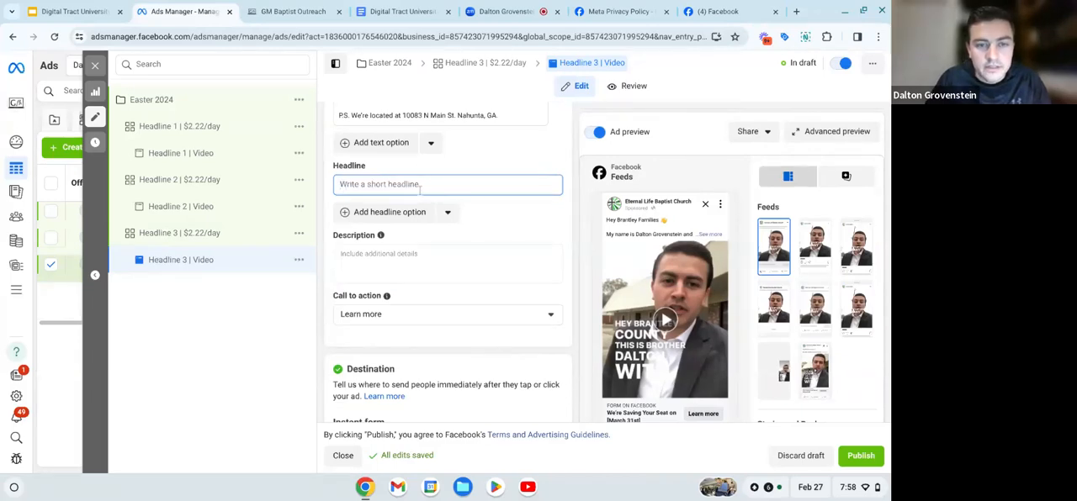
pyautogui.hotkey('ctrl', 'v')
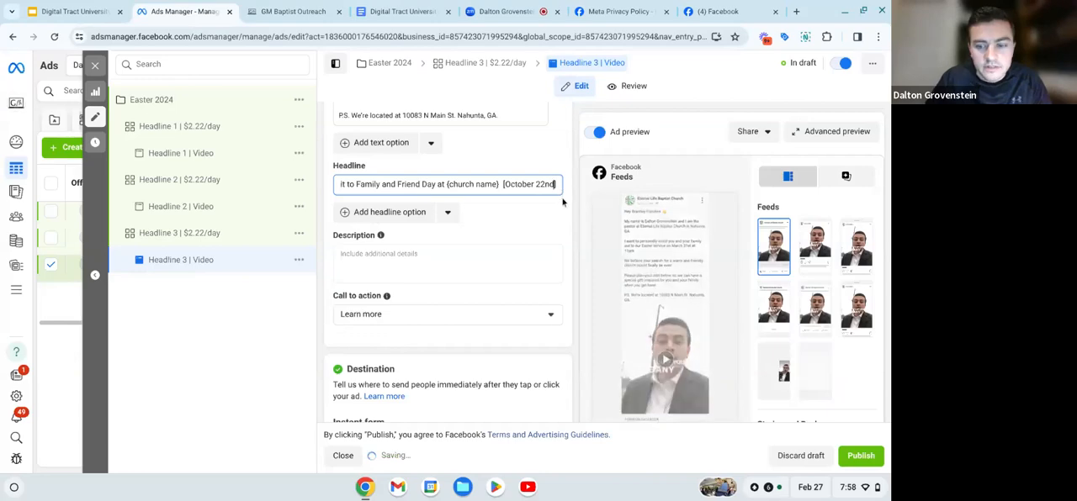
# - Change the bracketed date at the end of the Headline 3 ad's headline to [March 31st]
pyautogui.press('BackSpace')
pyautogui.press('BackSpace')
pyautogui.press('BackSpace')
pyautogui.press('BackSpace')
pyautogui.press('BackSpace')
pyautogui.press('BackSpace')
pyautogui.press('BackSpace')
pyautogui.press('BackSpace')
pyautogui.press('BackSpace')
pyautogui.press('BackSpace')
pyautogui.press('BackSpace')
pyautogui.press('BackSpace')
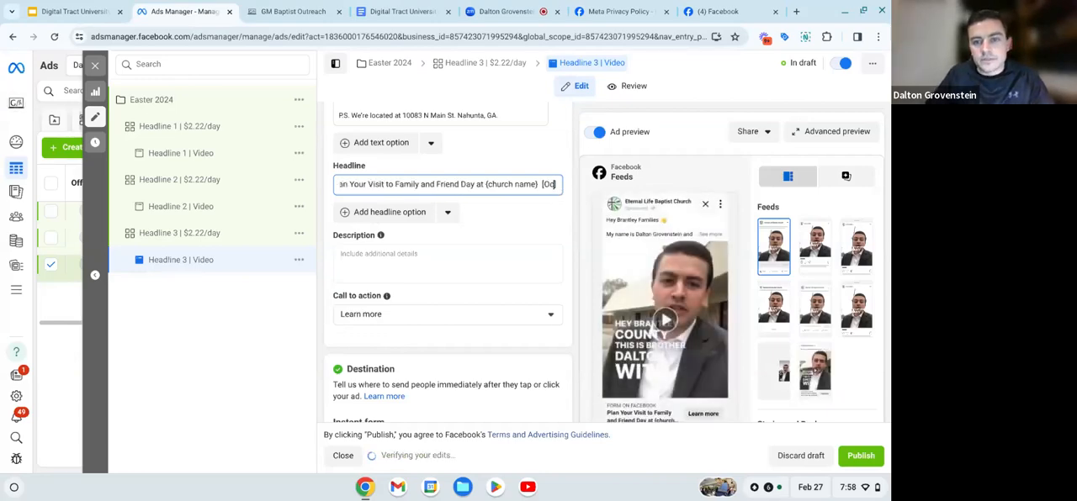
pyautogui.write('March')
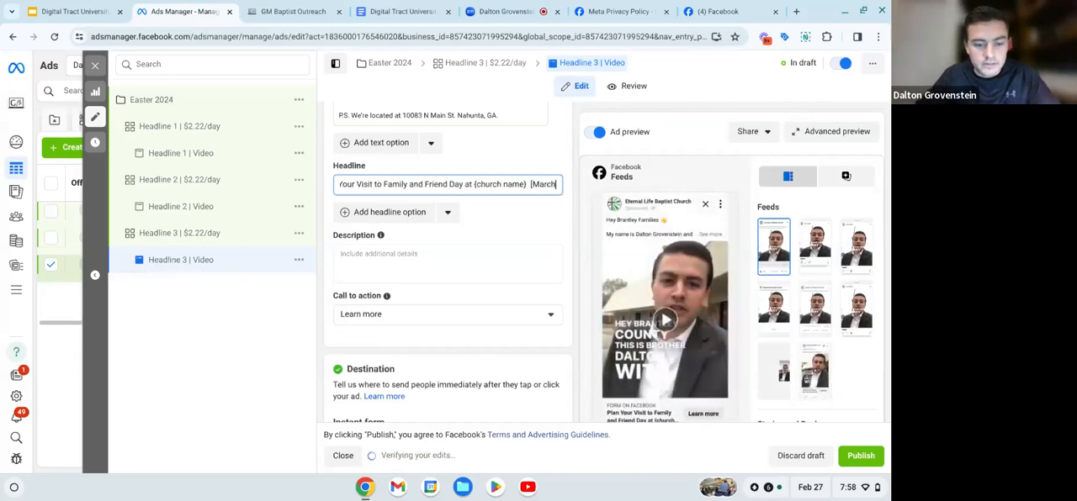
pyautogui.write(' 31st')
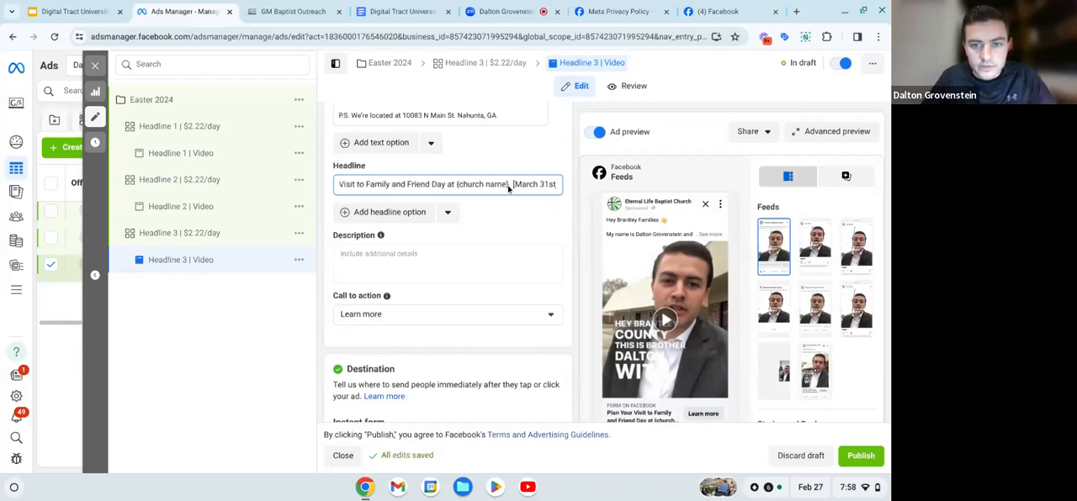
# - Replace the {church name} placeholder in the Headline 3 ad's headline with "Eternal Life Baptist"
pyautogui.press('BackSpace')
pyautogui.press('BackSpace')
pyautogui.press('BackSpace')
pyautogui.press('BackSpace')
pyautogui.press('BackSpace')
pyautogui.press('BackSpace')
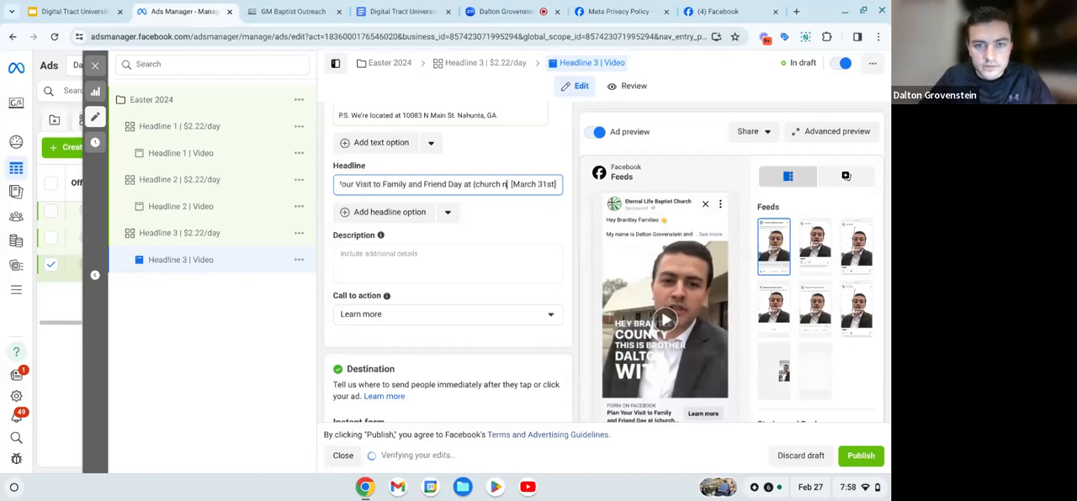
pyautogui.press('BackSpace')
pyautogui.press('BackSpace')
pyautogui.press('BackSpace')
pyautogui.press('BackSpace')
pyautogui.press('BackSpace')
pyautogui.press('BackSpace')
pyautogui.press('BackSpace')
pyautogui.press('BackSpace')
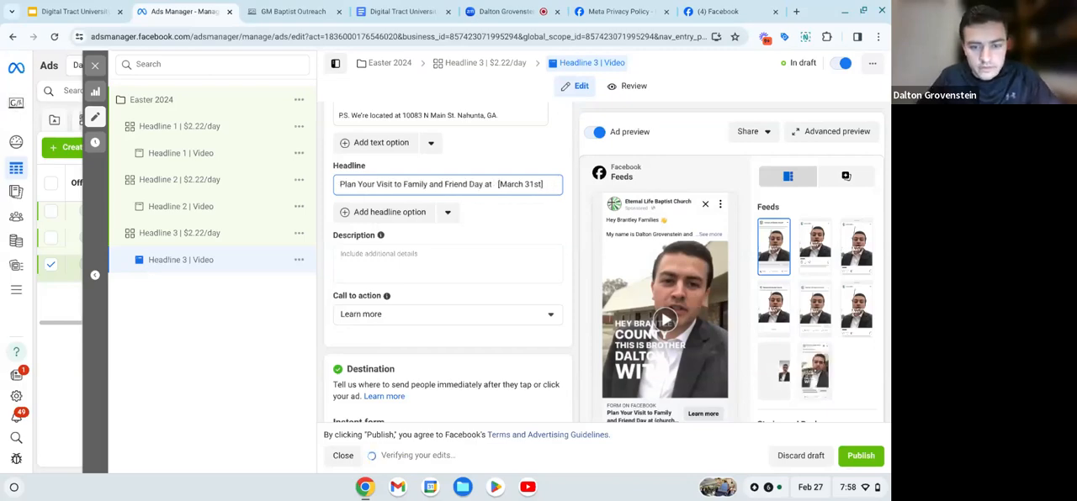
pyautogui.write('Eternal Life Bap')
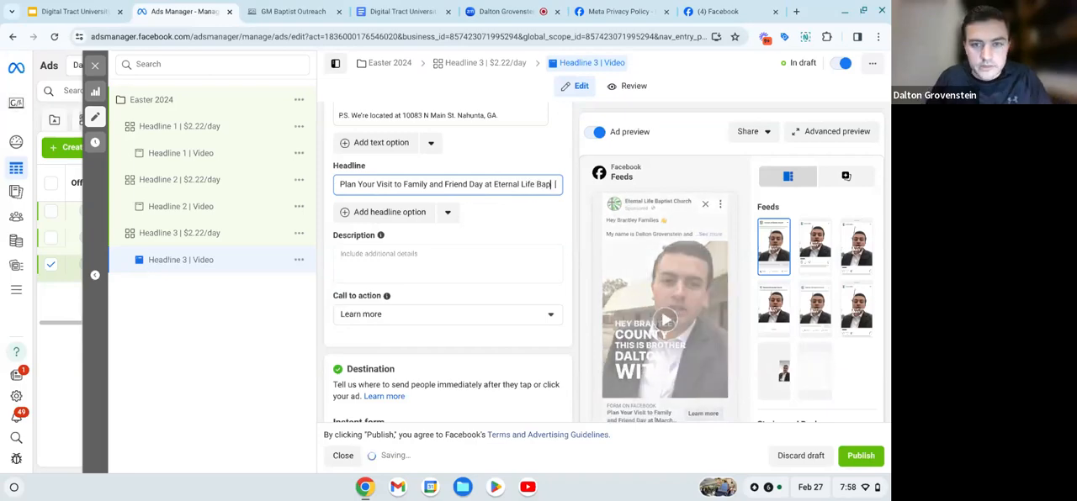
pyautogui.write('tist')
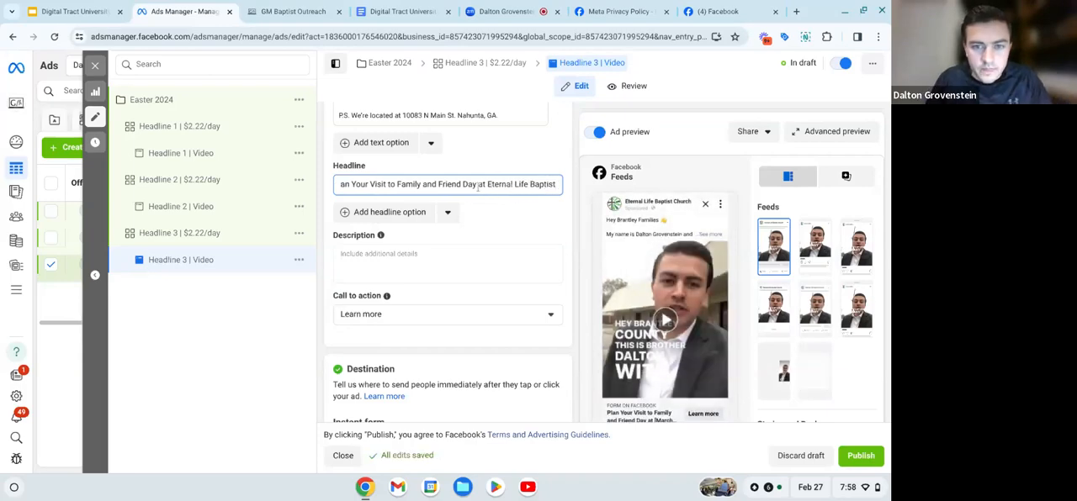
# - Replace "Family and Friend Day" in the Headline 3 ad's headline with "Easter Sunday"
pyautogui.click(477, 185)
pyautogui.press('BackSpace')
pyautogui.press('BackSpace')
pyautogui.press('BackSpace')
pyautogui.press('BackSpace')
pyautogui.press('BackSpace')
pyautogui.press('BackSpace')
pyautogui.press('BackSpace')
pyautogui.press('BackSpace')
pyautogui.press('BackSpace')
pyautogui.press('BackSpace')
pyautogui.press('BackSpace')
pyautogui.press('BackSpace')
pyautogui.press('BackSpace')
pyautogui.press('BackSpace')
pyautogui.press('BackSpace')
pyautogui.press('BackSpace')
pyautogui.press('BackSpace')
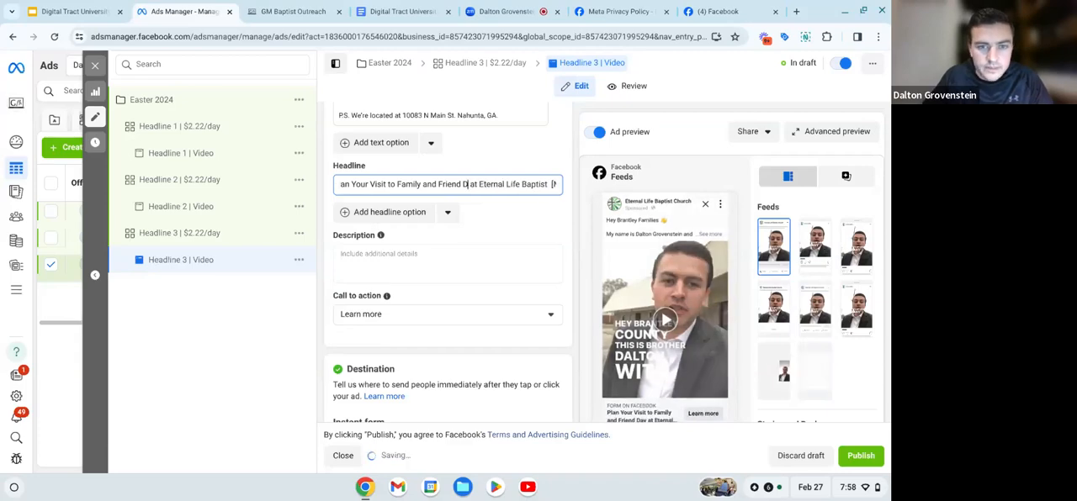
pyautogui.press('BackSpace')
pyautogui.press('BackSpace')
pyautogui.press('BackSpace')
pyautogui.press('BackSpace')
pyautogui.press('BackSpace')
pyautogui.press('BackSpace')
pyautogui.press('BackSpace')
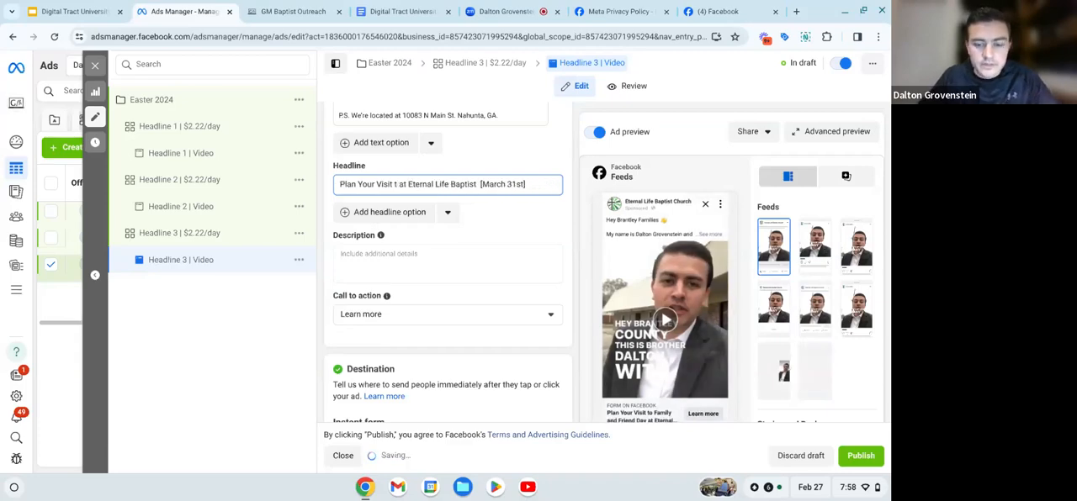
pyautogui.write('o')
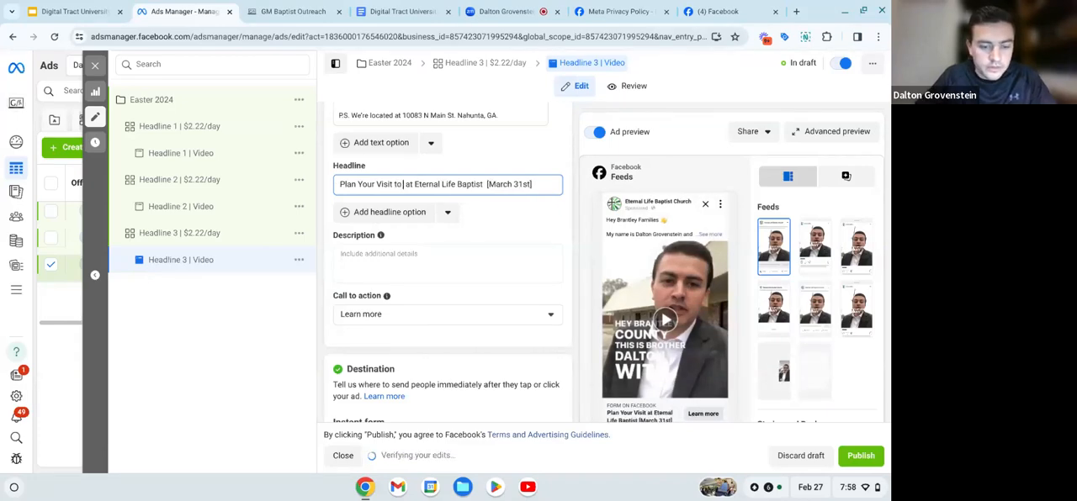
pyautogui.write(' Easter')
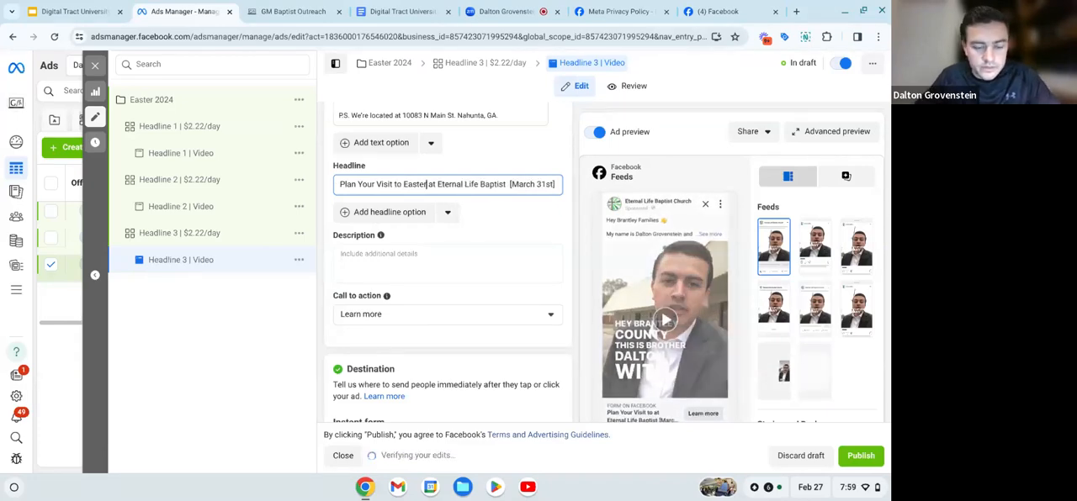
pyautogui.write(' Sunday')
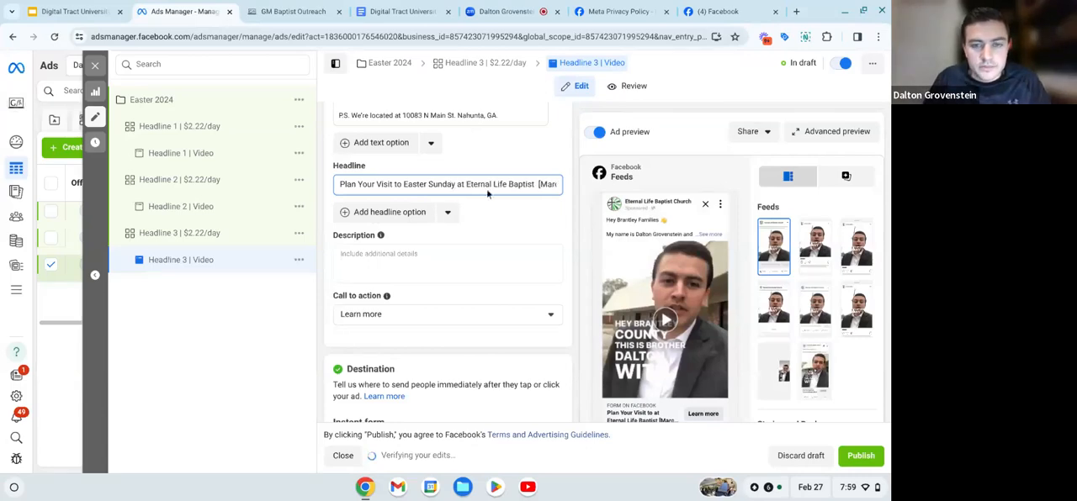
pyautogui.hscroll(1, 488, 194)
pyautogui.click(512, 225)
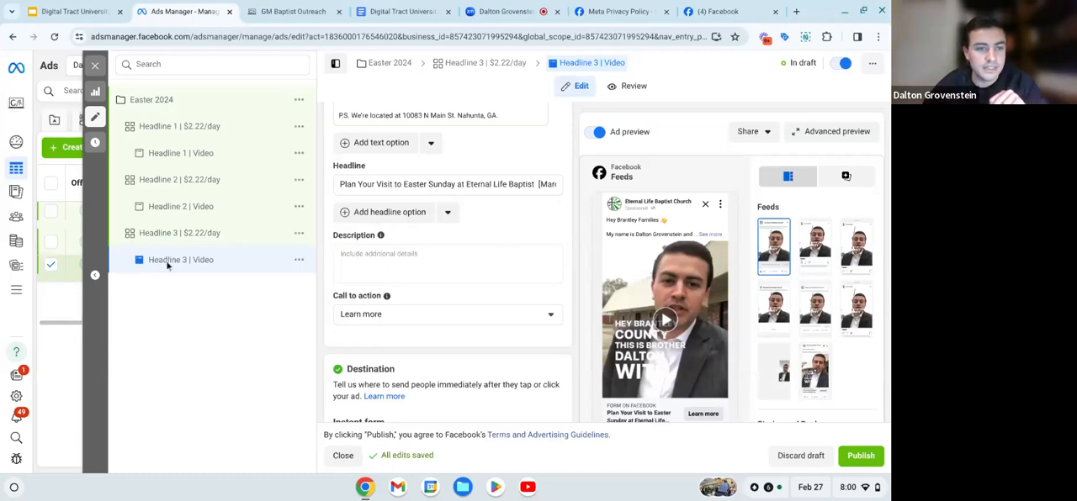
# - Duplicate the Headline 3 ad set once within the original campaign, keeping existing reactions, comments and shares on new ads
pyautogui.click(300, 236)
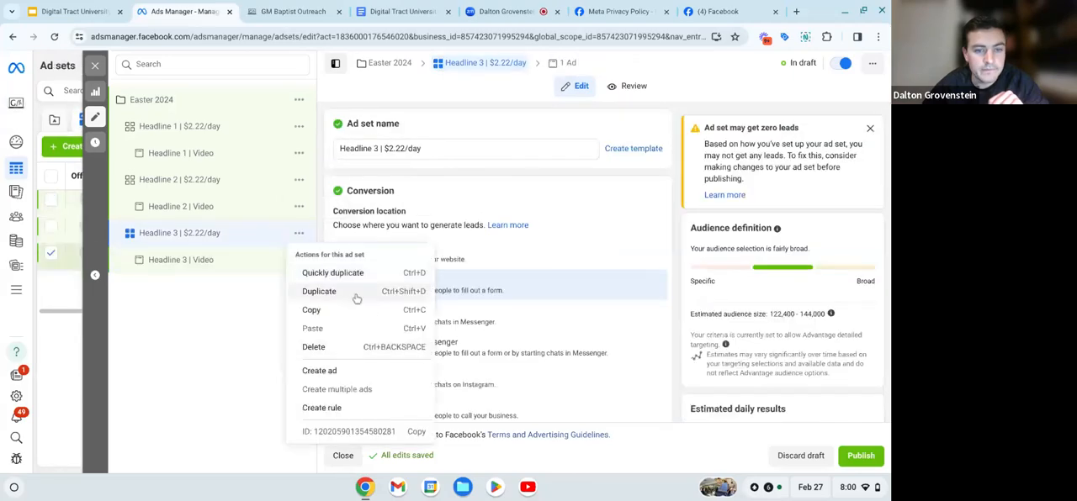
pyautogui.click(356, 294)
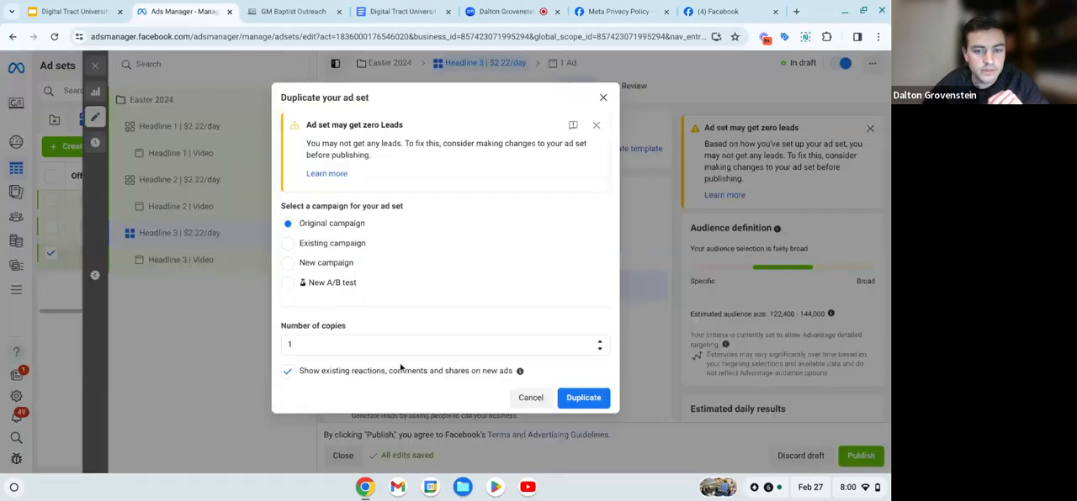
pyautogui.click(571, 397)
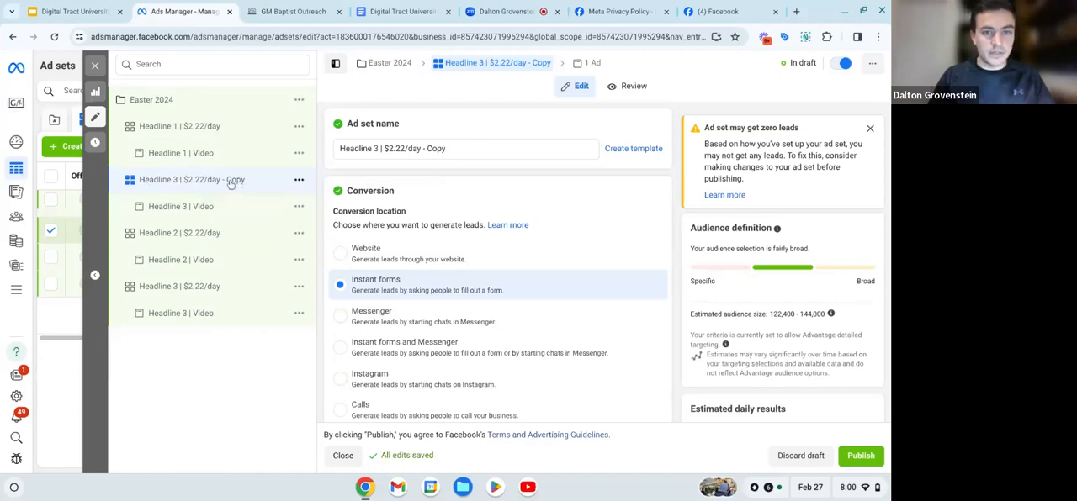
# - Rename the copied Headline 3 ad set as "Carosoul Ad | $2.22/day"
pyautogui.click(459, 148)
pyautogui.press('BackSpace')
pyautogui.press('BackSpace')
pyautogui.press('BackSpace')
pyautogui.press('BackSpace')
pyautogui.press('BackSpace')
pyautogui.press('BackSpace')
pyautogui.press('BackSpace')
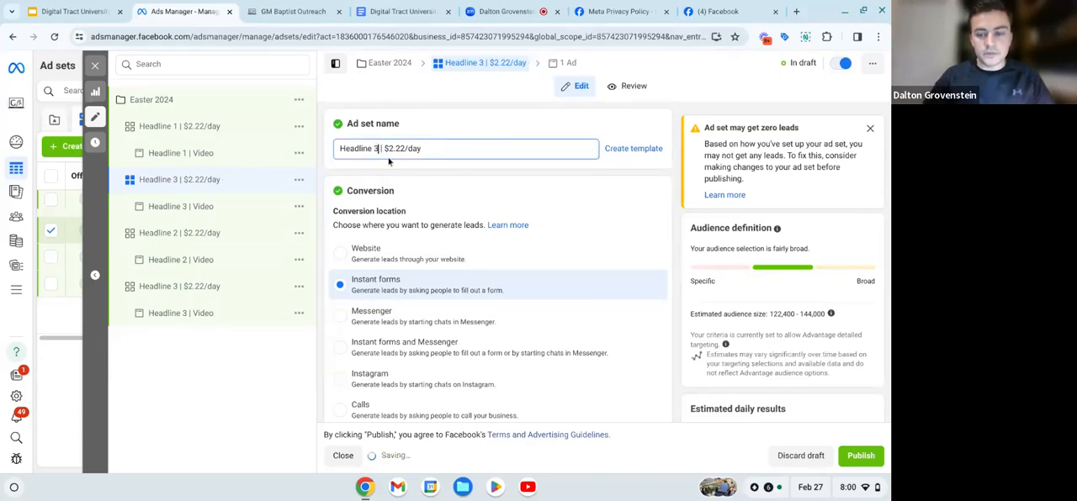
pyautogui.press('BackSpace')
pyautogui.press('BackSpace')
pyautogui.press('BackSpace')
pyautogui.press('BackSpace')
pyautogui.press('BackSpace')
pyautogui.press('BackSpace')
pyautogui.press('BackSpace')
pyautogui.press('BackSpace')
pyautogui.press('BackSpace')
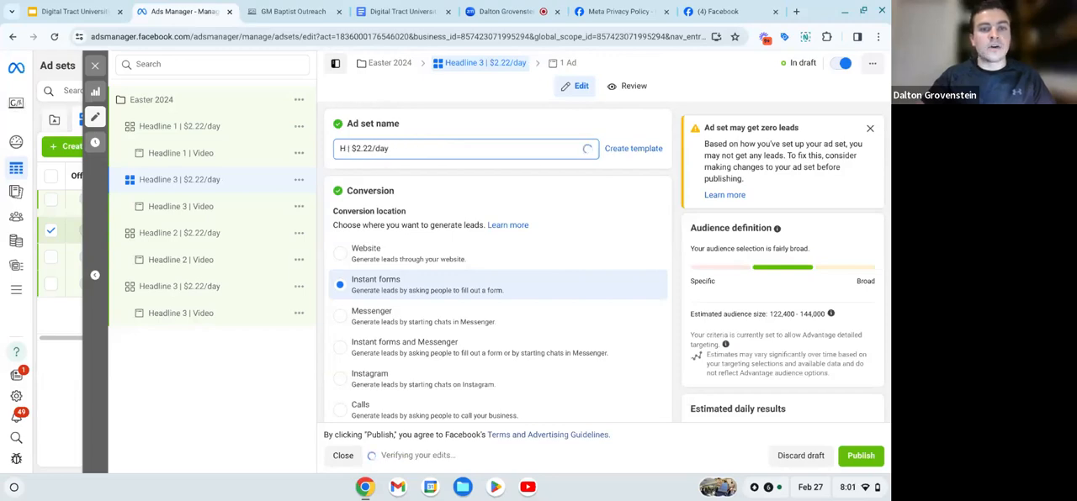
pyautogui.press('BackSpace')
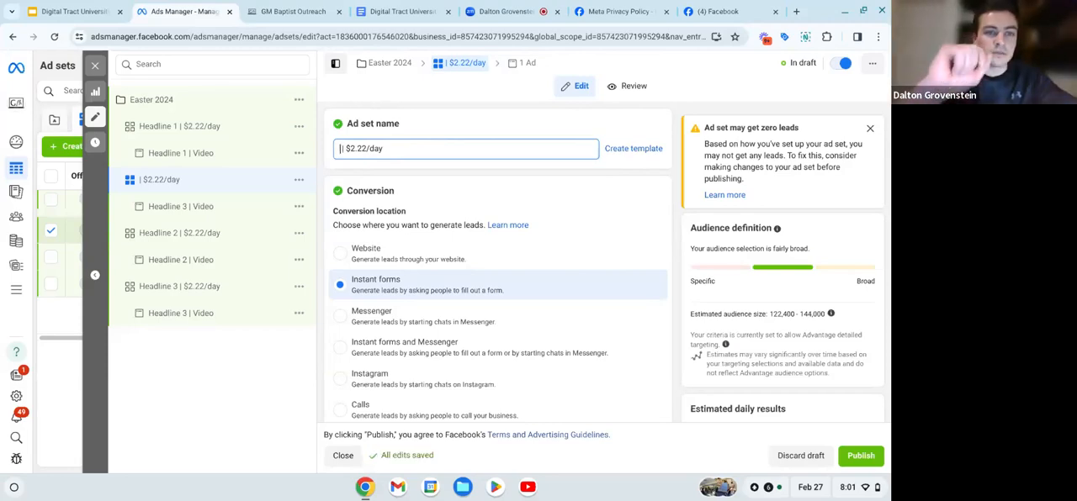
pyautogui.write('Ca ')
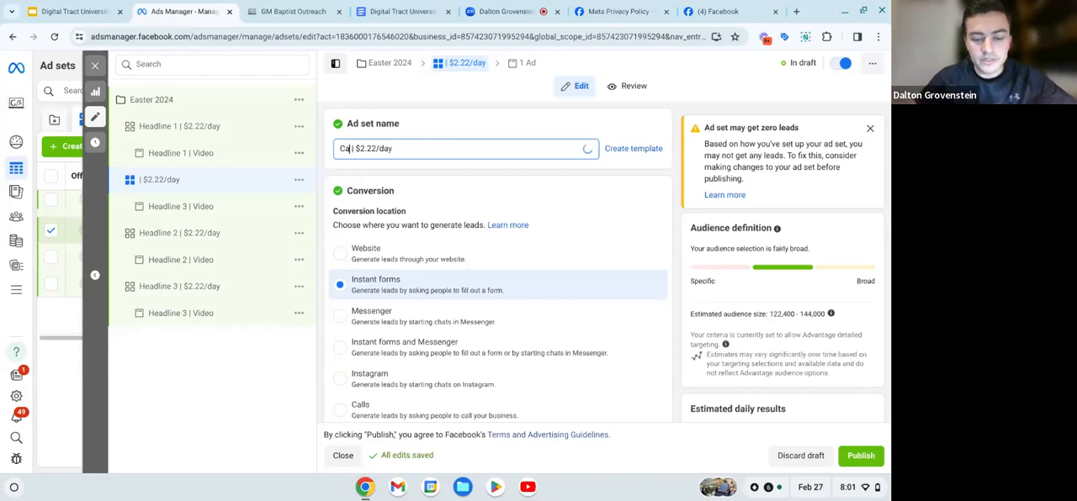
pyautogui.write('rosoul')
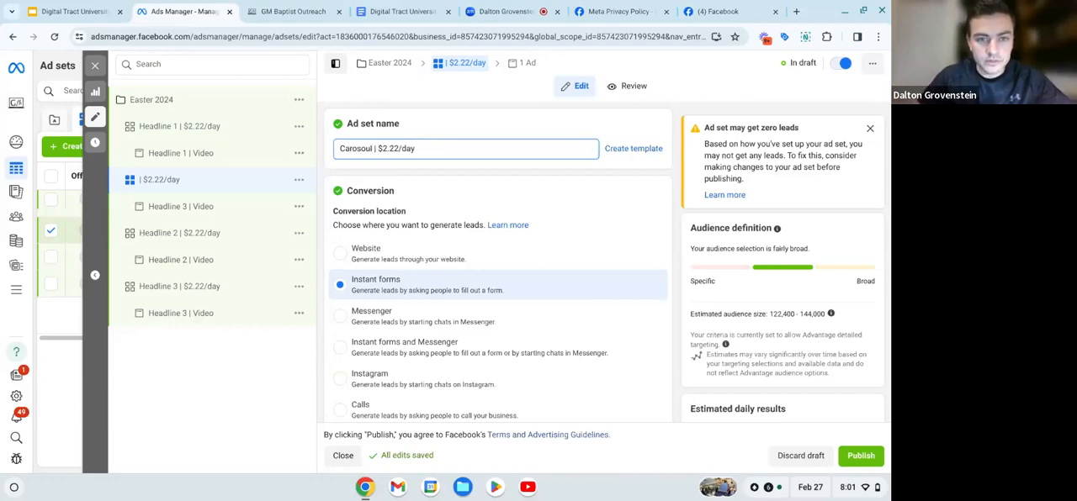
pyautogui.write(' Ad')
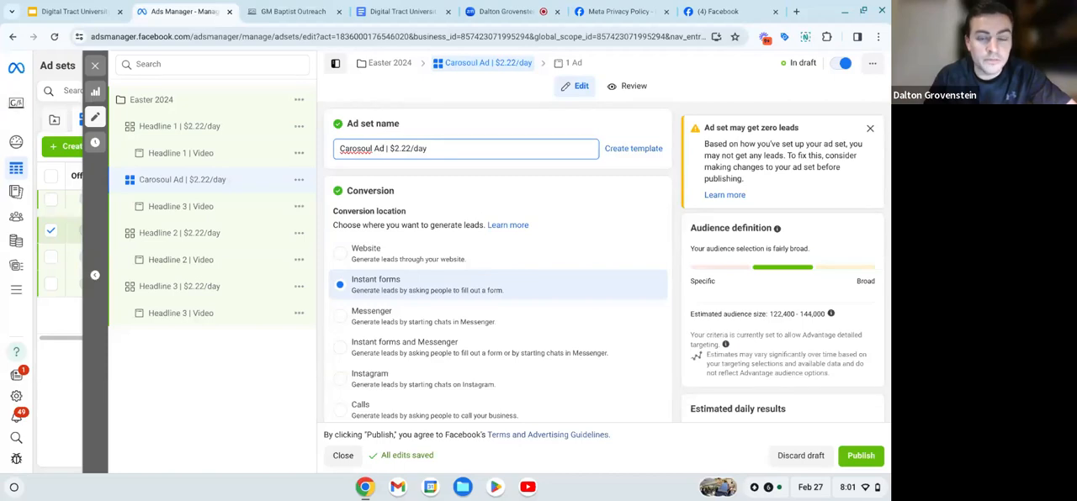
pyautogui.click(413, 175)
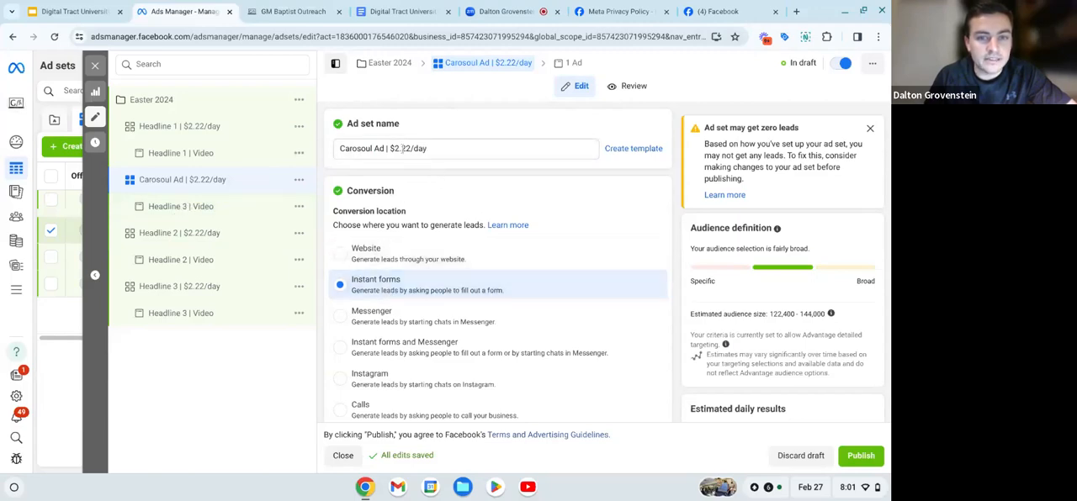
# - Rename the video ad under the Carosoul Ad ad set as "Carosoul Ad | Video"
pyautogui.click(207, 206)
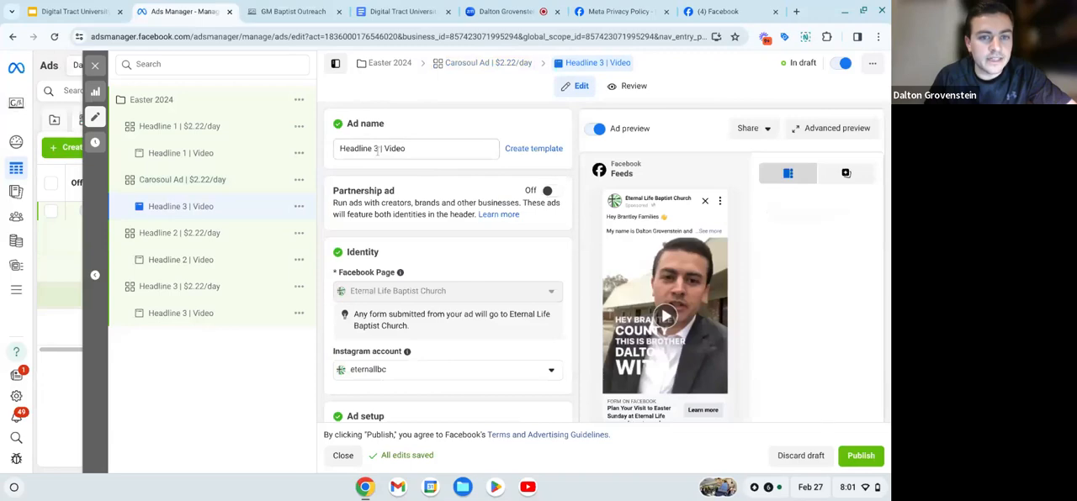
pyautogui.click(377, 149)
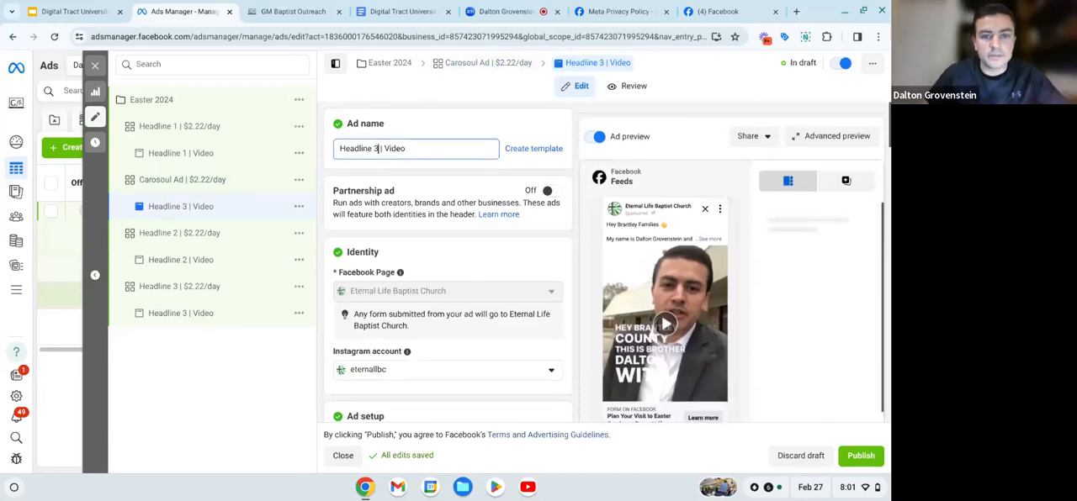
pyautogui.press('BackSpace')
pyautogui.press('BackSpace')
pyautogui.press('BackSpace')
pyautogui.press('BackSpace')
pyautogui.press('BackSpace')
pyautogui.press('BackSpace')
pyautogui.press('BackSpace')
pyautogui.press('BackSpace')
pyautogui.press('BackSpace')
pyautogui.press('BackSpace')
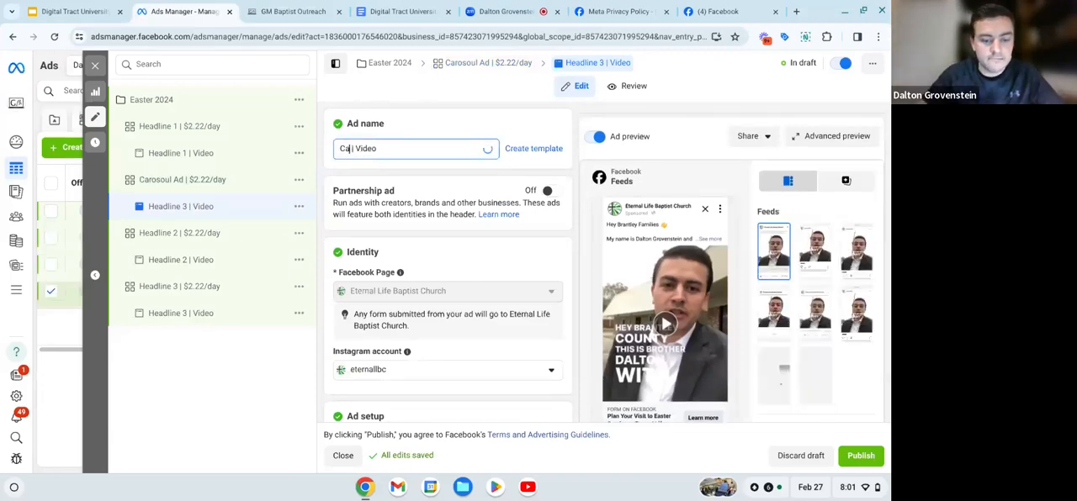
pyautogui.write('Carosoul')
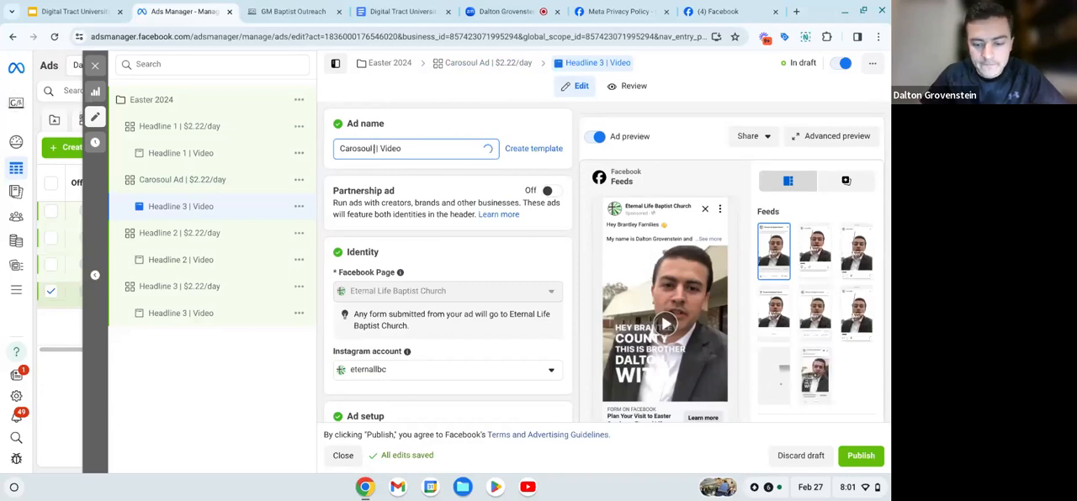
pyautogui.write(' Ad')
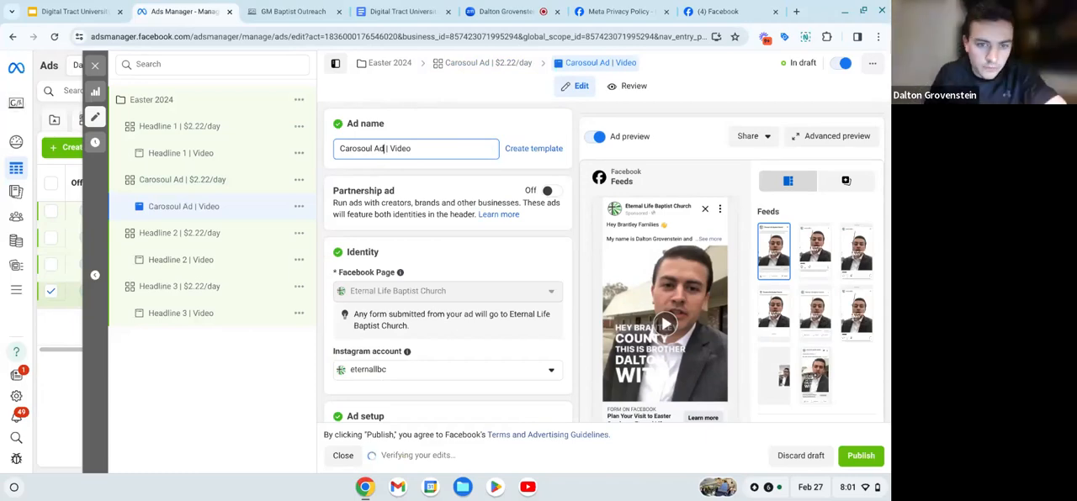
# - Remove the existing video from the Carosoul Ad's media
pyautogui.scroll(-3, 437, 250)
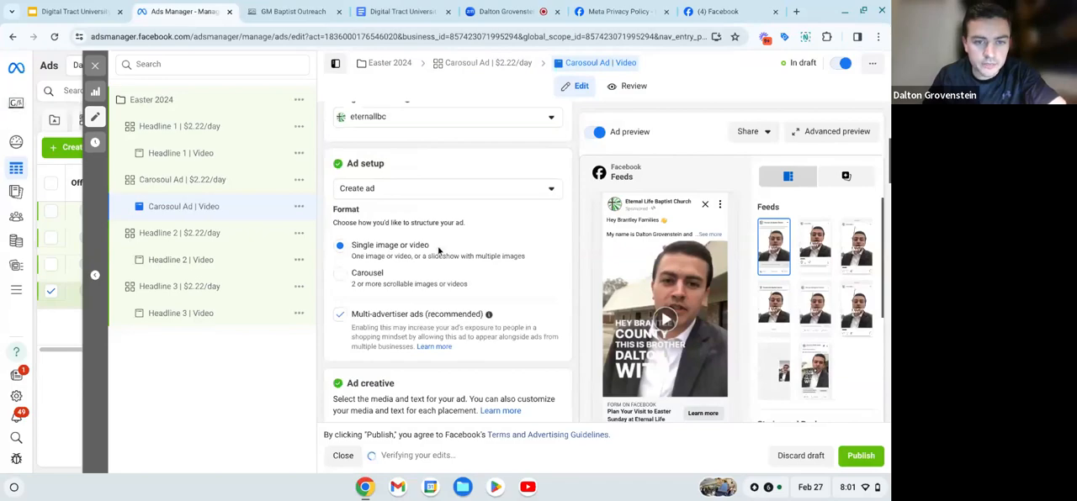
pyautogui.scroll(-3, 437, 250)
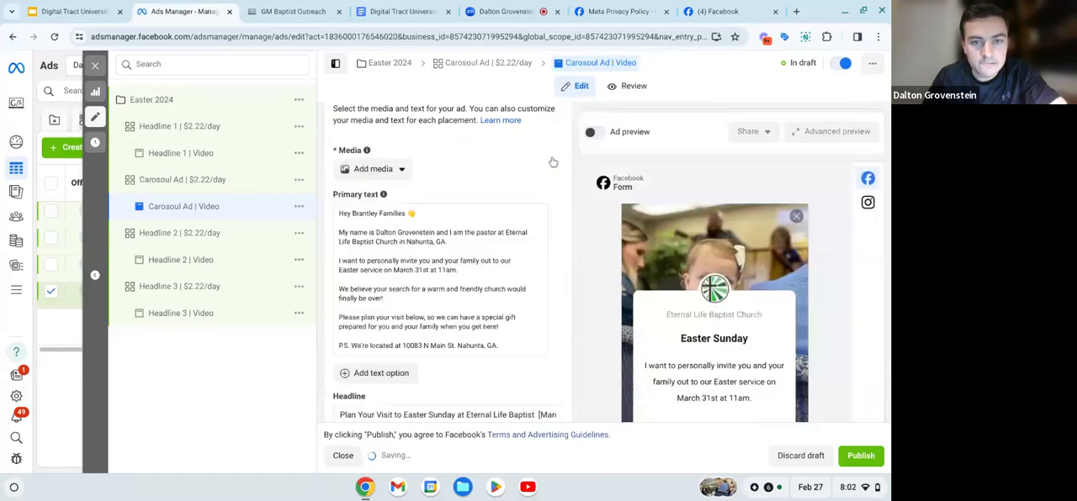
pyautogui.click(551, 158)
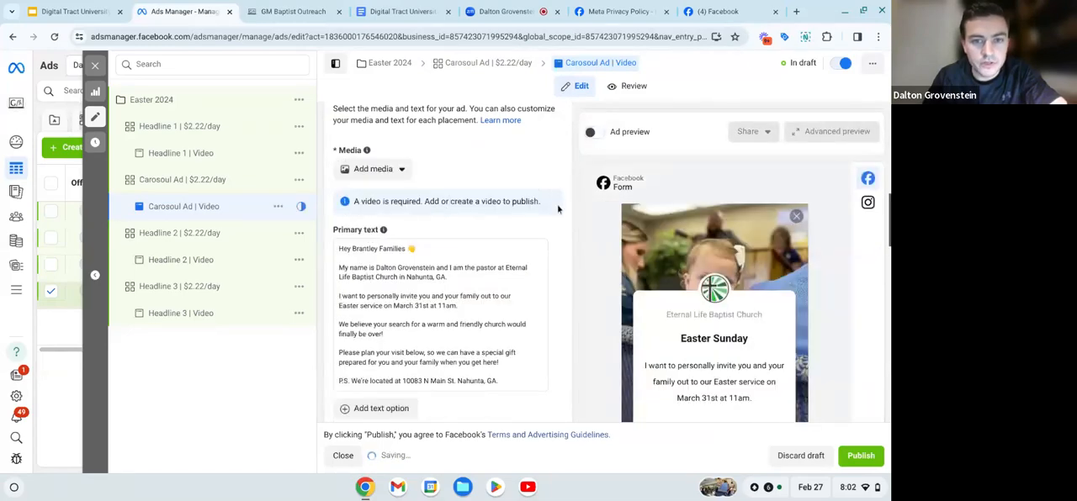
# - Switch the Carosoul Ad's format from single image or video to Carousel
pyautogui.scroll(1, 448, 185)
pyautogui.scroll(1, 447, 184)
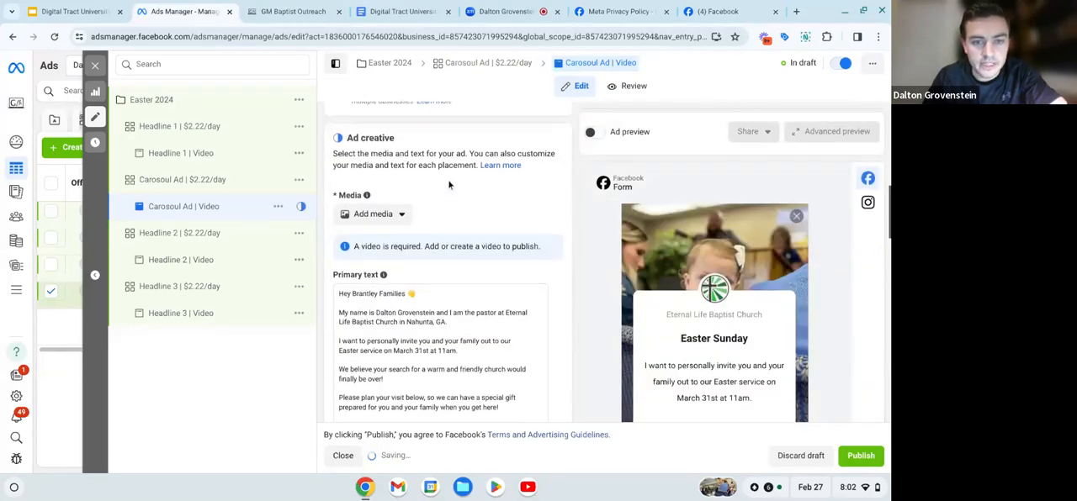
pyautogui.scroll(-3, 447, 183)
pyautogui.scroll(4, 426, 287)
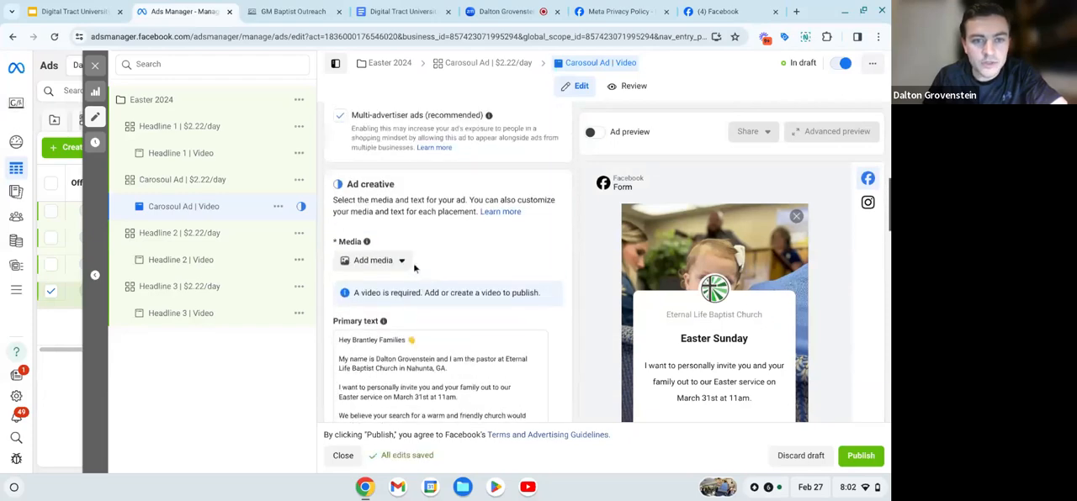
pyautogui.scroll(4, 417, 262)
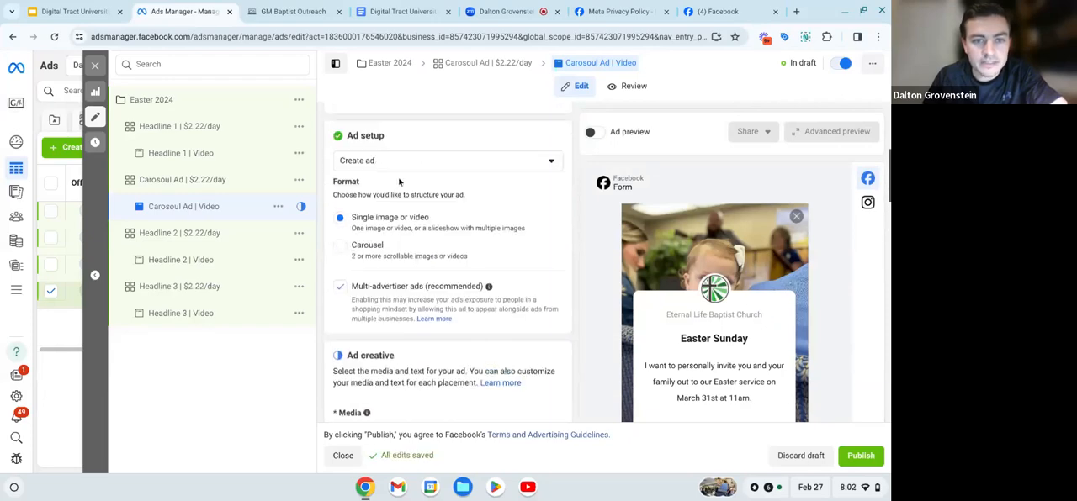
pyautogui.scroll(2, 398, 181)
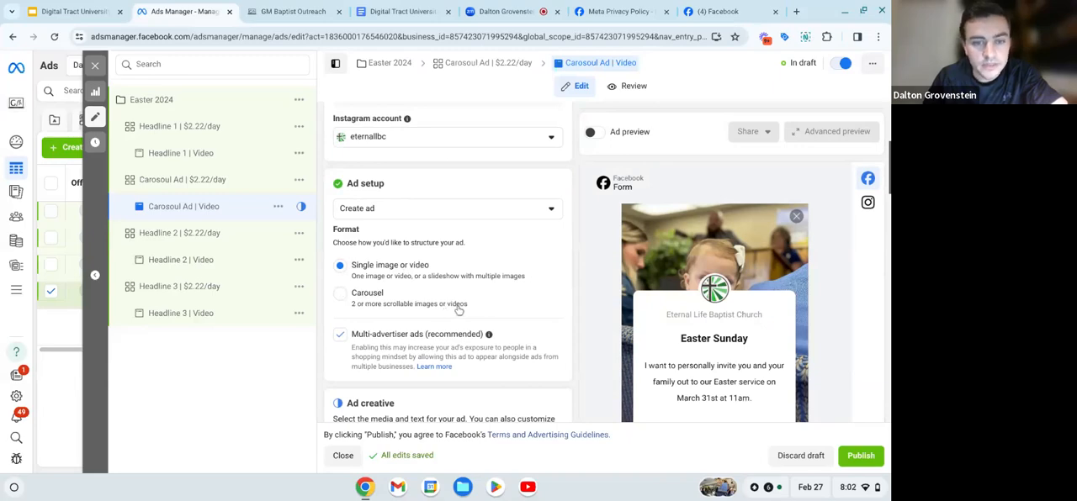
pyautogui.click(340, 296)
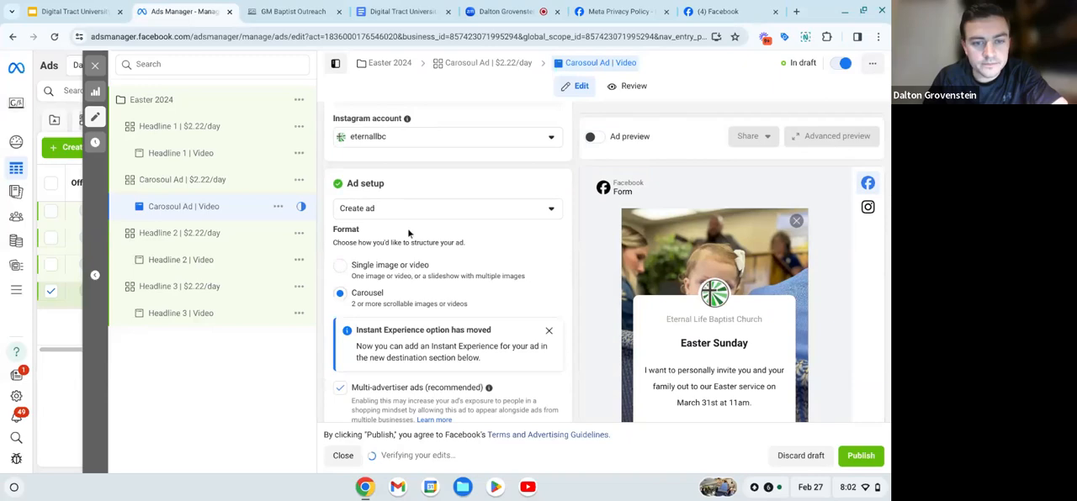
# - Start adding image cards to the carousel and upload the 417469931 JPEG image from the Downloads folder
pyautogui.scroll(-4, 407, 228)
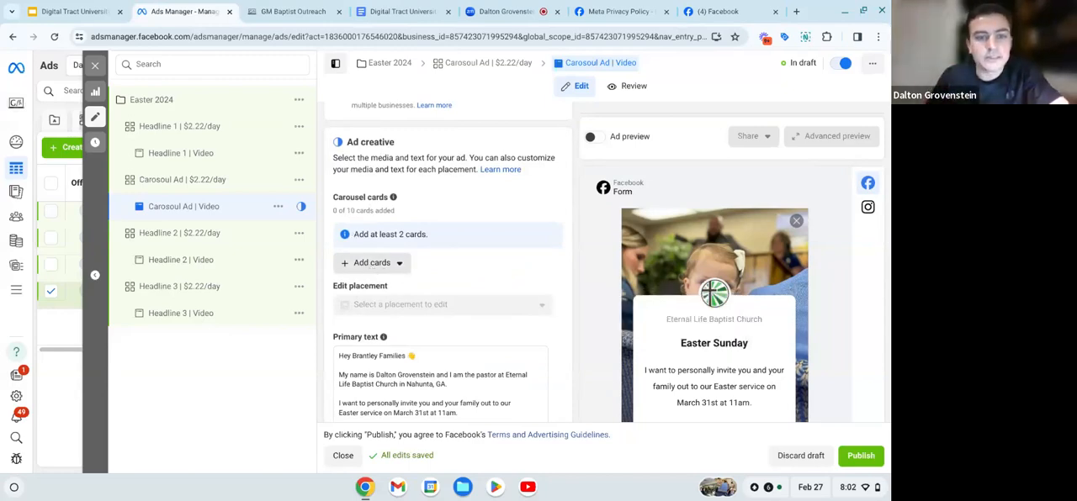
pyautogui.click(371, 264)
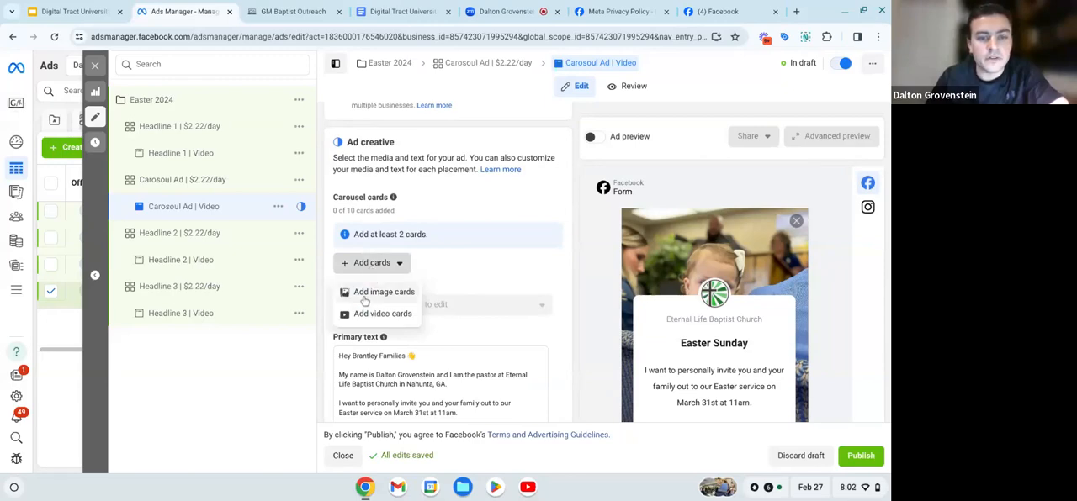
pyautogui.click(370, 292)
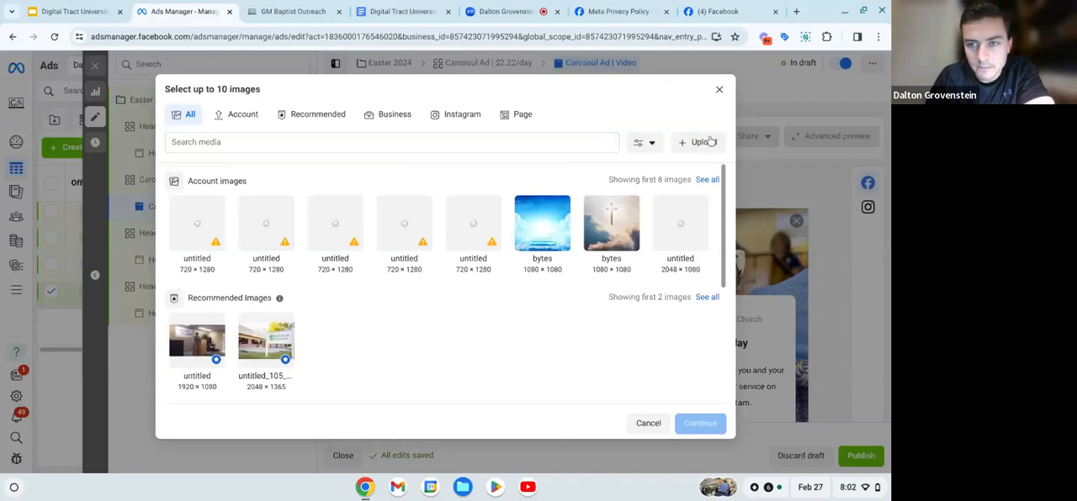
pyautogui.click(709, 142)
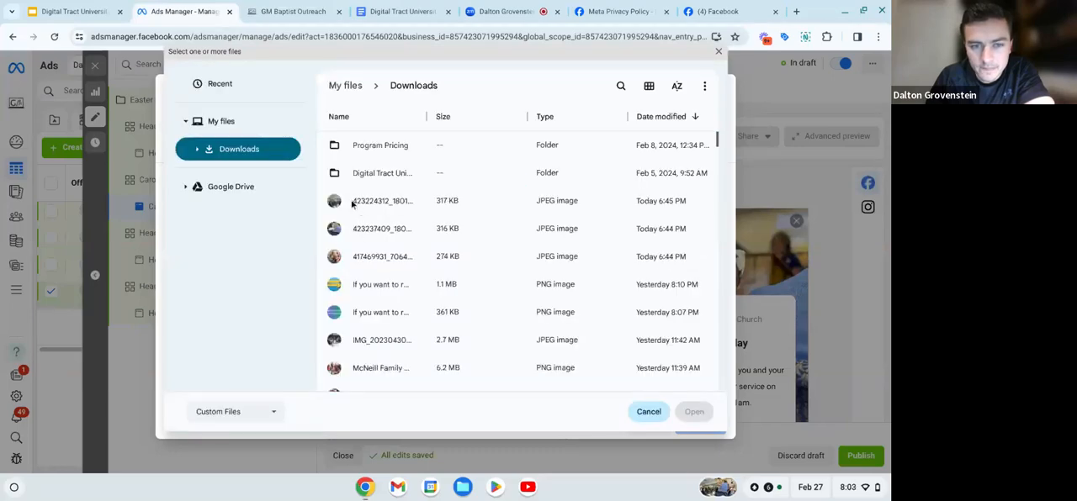
pyautogui.click(353, 205)
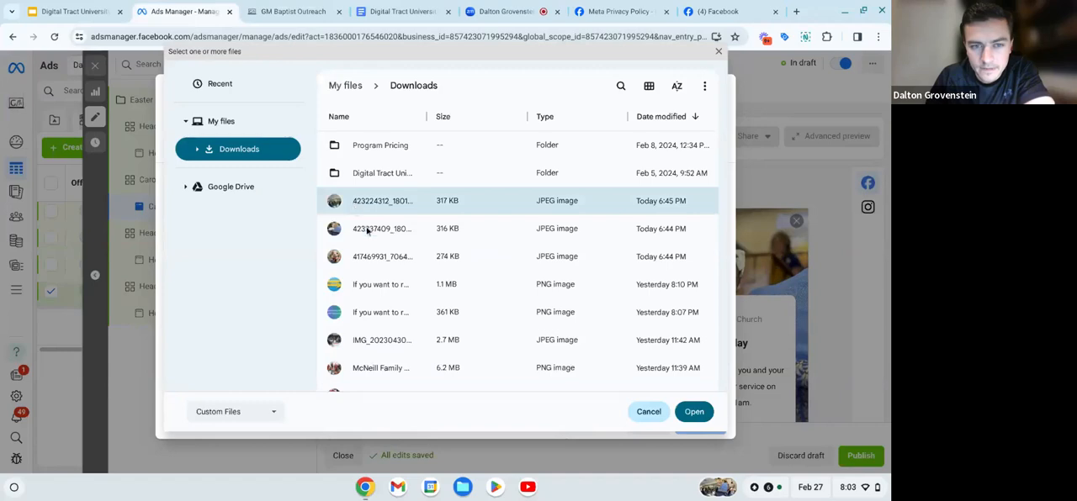
pyautogui.click(367, 231)
pyautogui.click(385, 264)
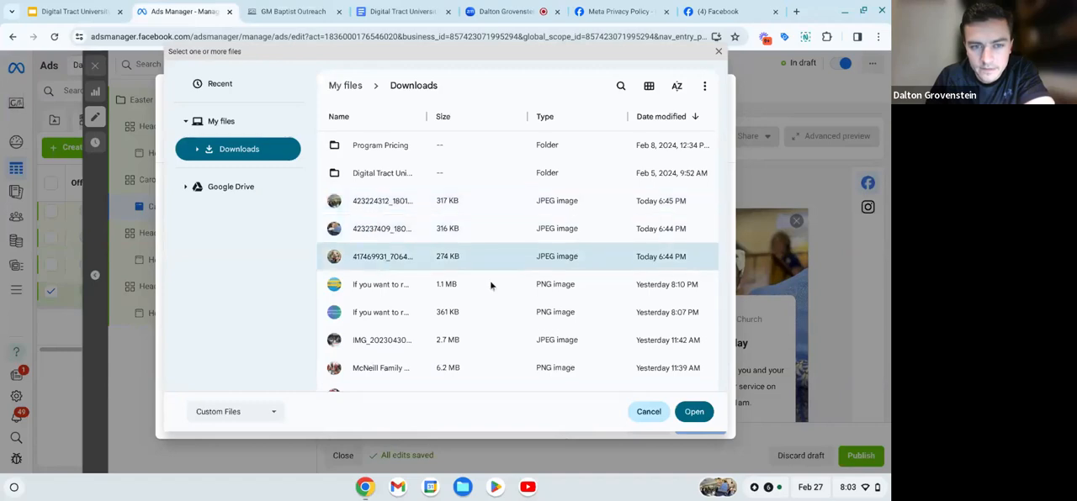
pyautogui.click(694, 411)
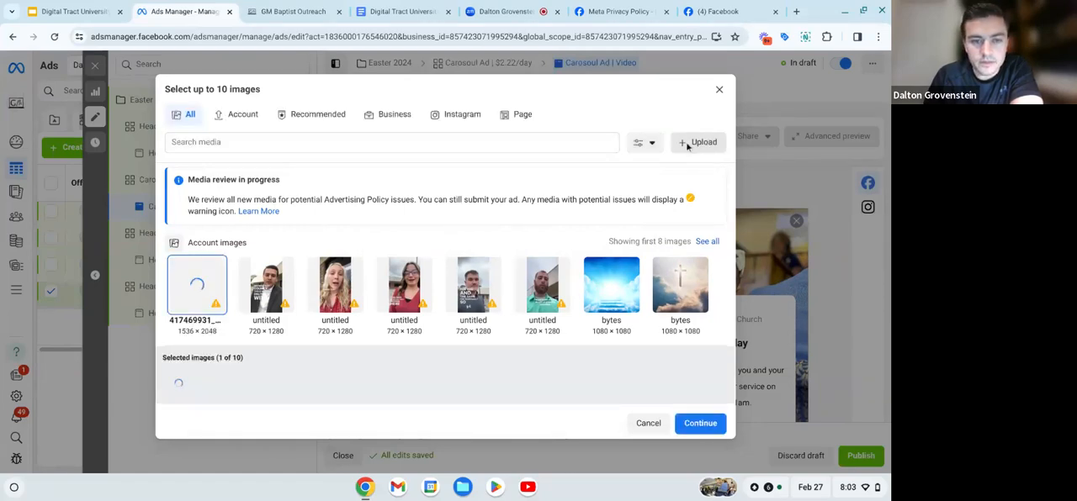
# - Upload the 423237409 and 423224312 JPEG images from Downloads to the carousel's image selection
pyautogui.click(701, 142)
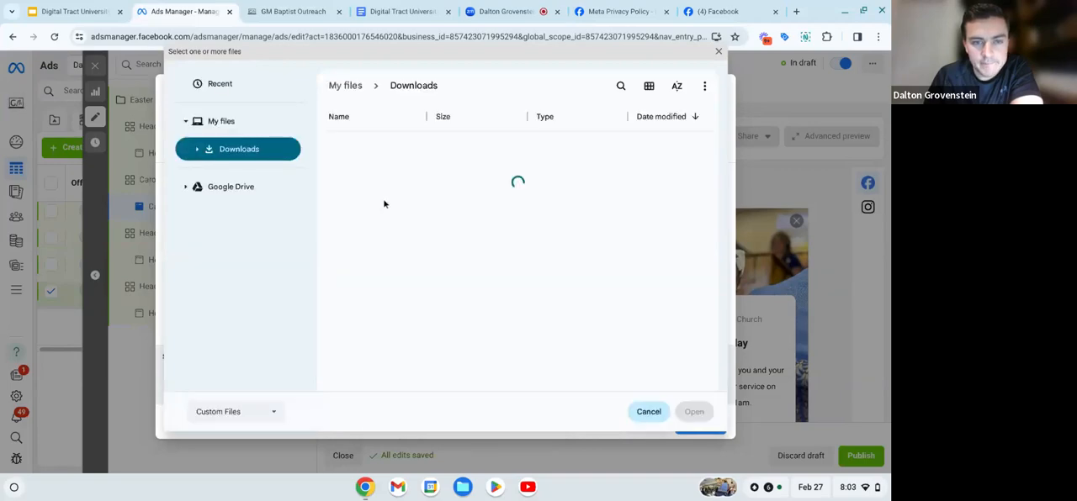
pyautogui.doubleClick(372, 228)
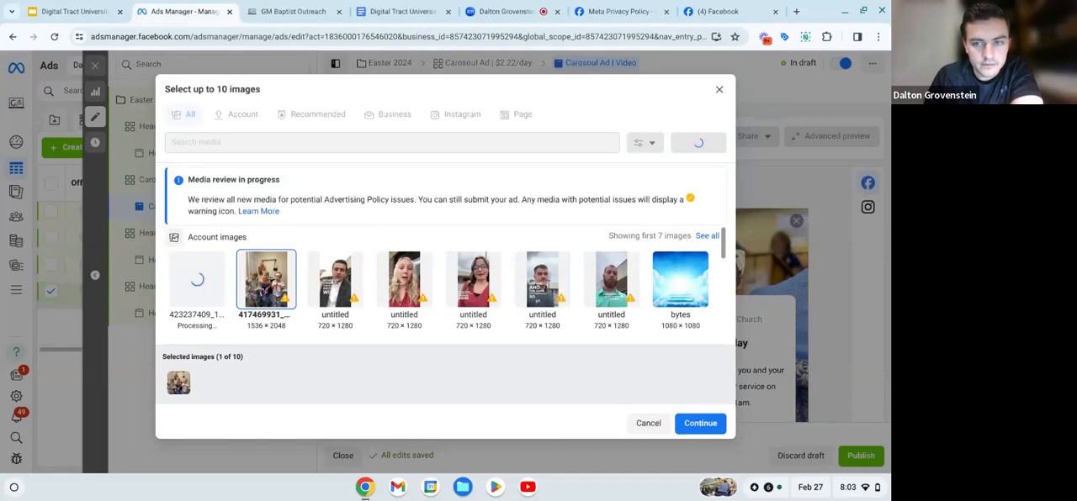
pyautogui.click(700, 145)
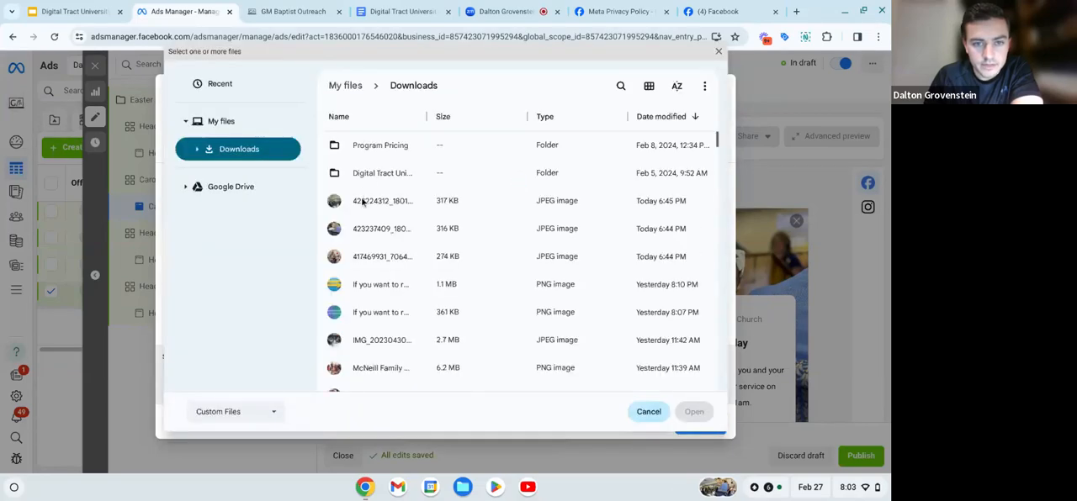
pyautogui.doubleClick(363, 200)
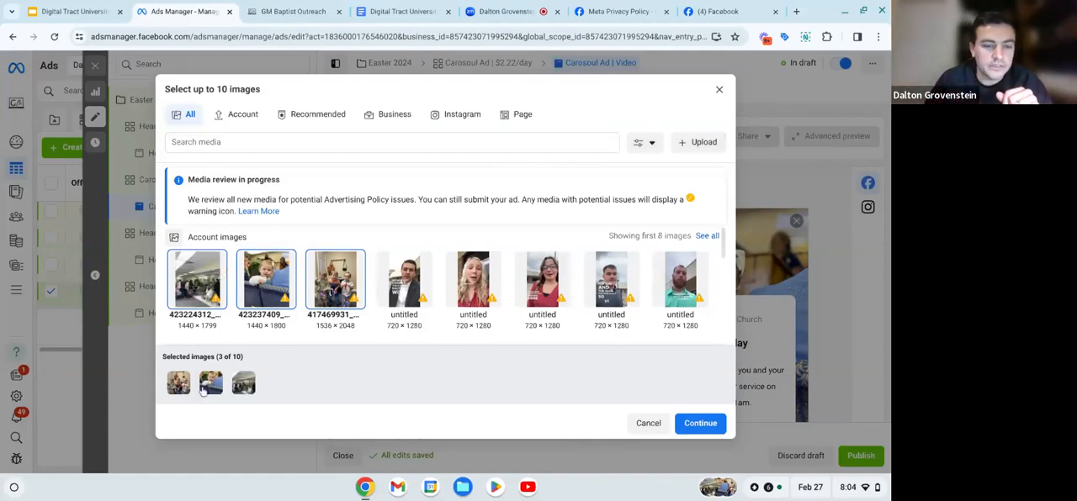
# - Include the untitled 720 × 1280 image of the man in the suit and add the selected images as carousel cards
pyautogui.moveTo(172, 374)
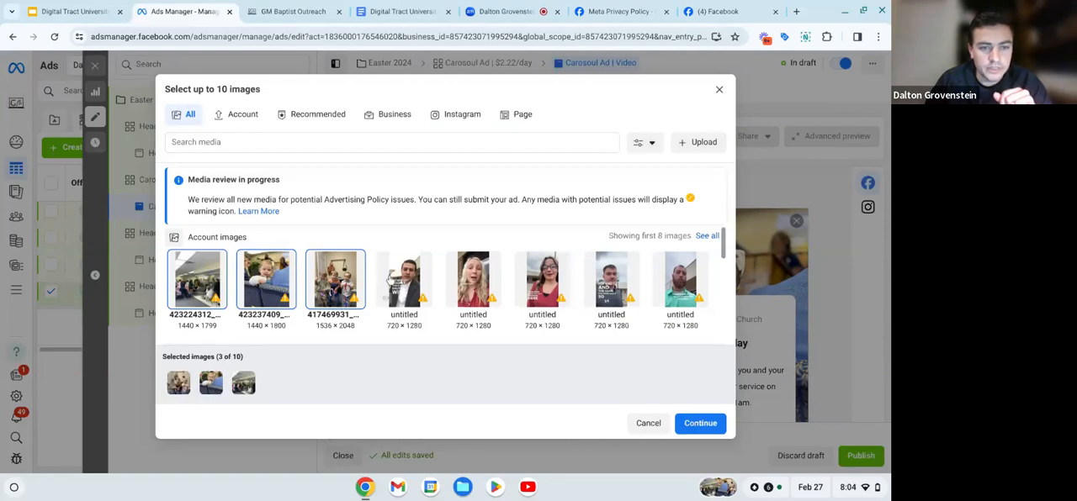
pyautogui.click(387, 294)
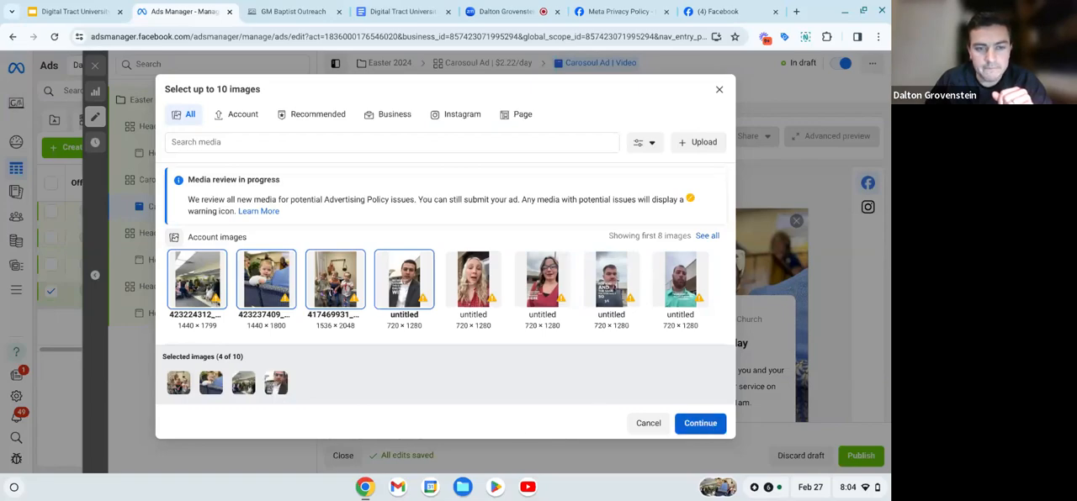
pyautogui.click(700, 423)
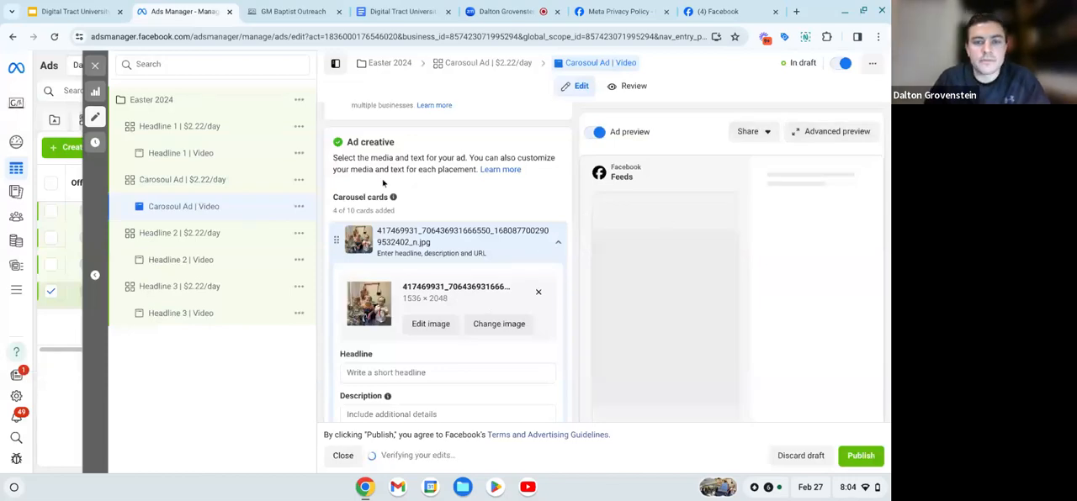
# - Try to move the untitled image card toward the front of the carousel cards
pyautogui.scroll(-1, 382, 182)
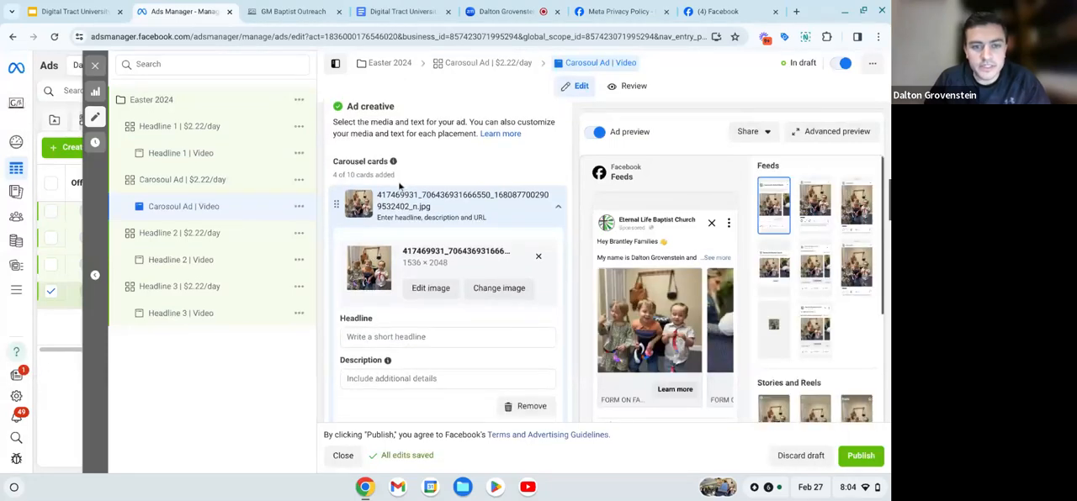
pyautogui.scroll(-3, 380, 348)
pyautogui.scroll(-2, 380, 348)
pyautogui.scroll(-1, 380, 347)
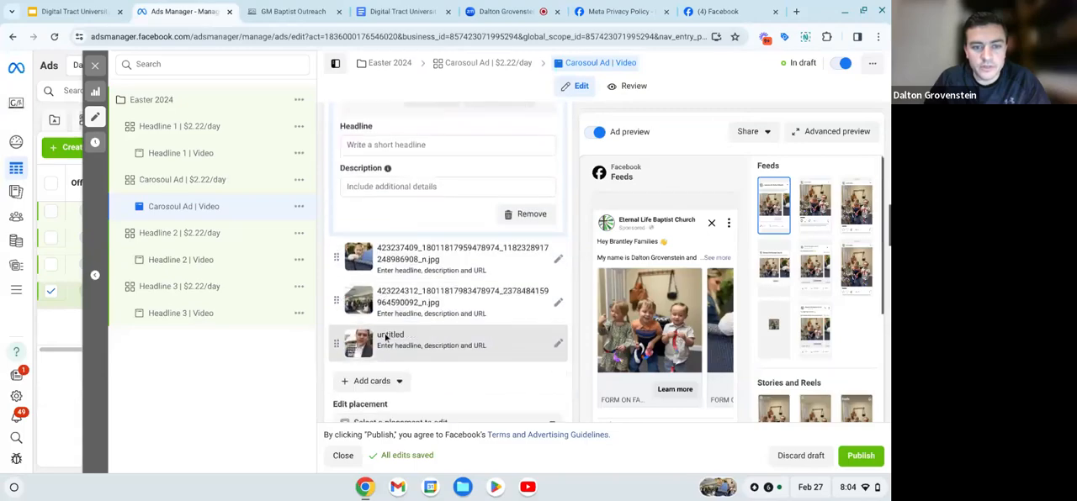
pyautogui.moveTo(337, 345)
pyautogui.mouseDown()
pyautogui.moveTo(340, 124)
pyautogui.moveTo(340, 337)
pyautogui.moveTo(353, 404)
pyautogui.moveTo(341, 354)
pyautogui.moveTo(342, 143)
pyautogui.moveTo(343, 336)
pyautogui.mouseUp()
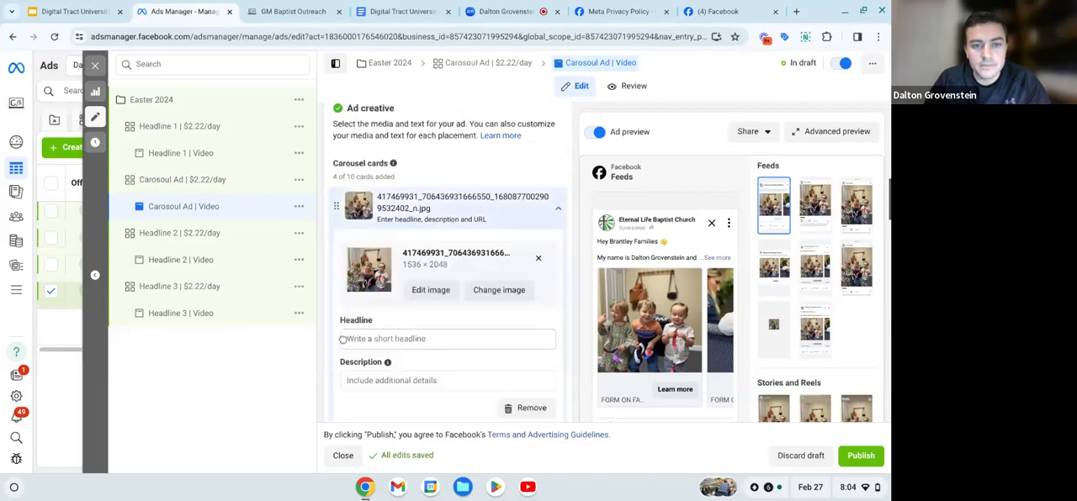
pyautogui.scroll(-2, 339, 277)
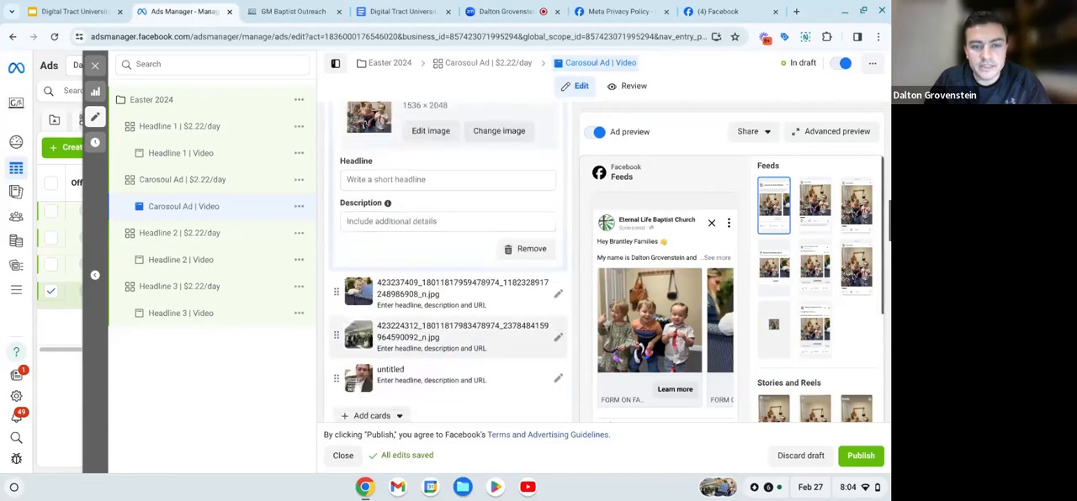
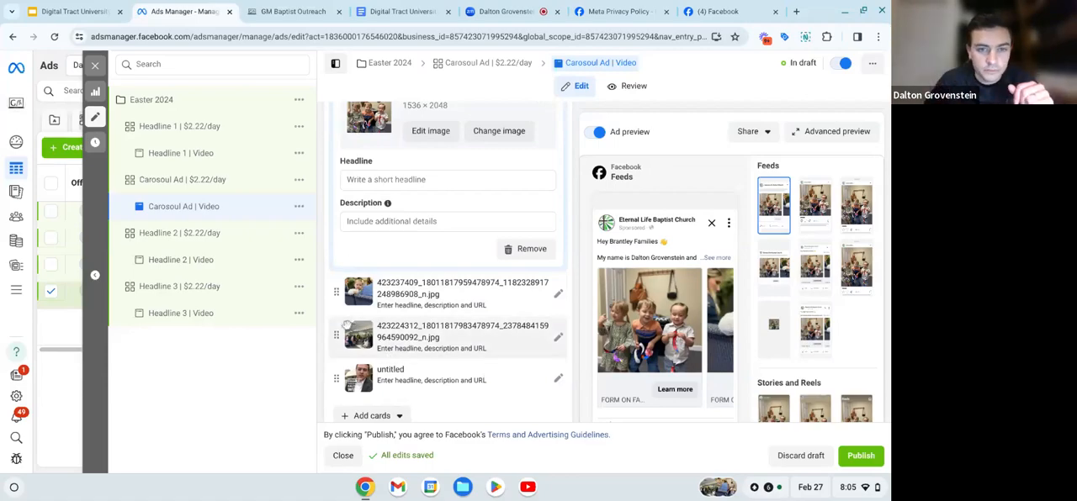
# - Paste the Headline 3 script, "Plan Your Visit to Family and Friend Day at {church name} [October 22nd]", into the first carousel card's headline
pyautogui.scroll(2, 345, 325)
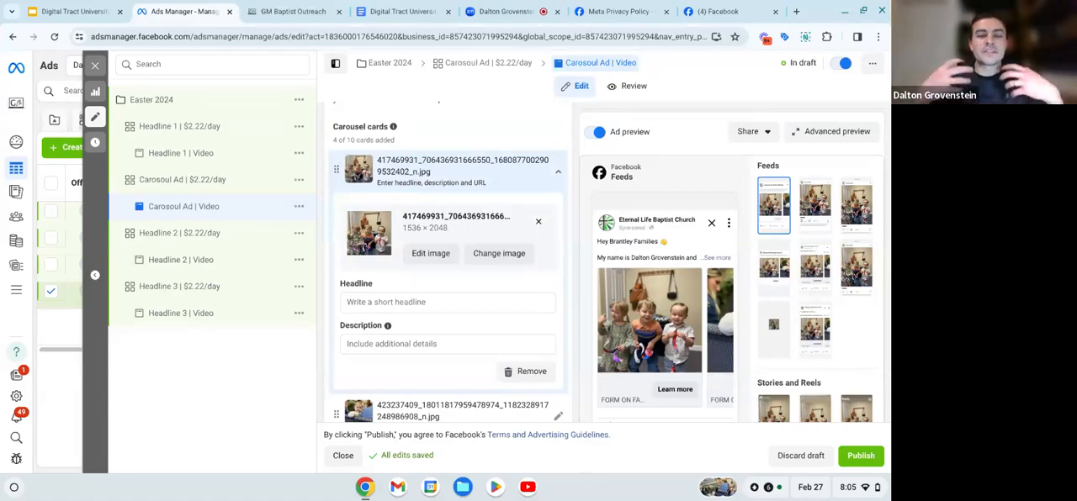
pyautogui.click(375, 305)
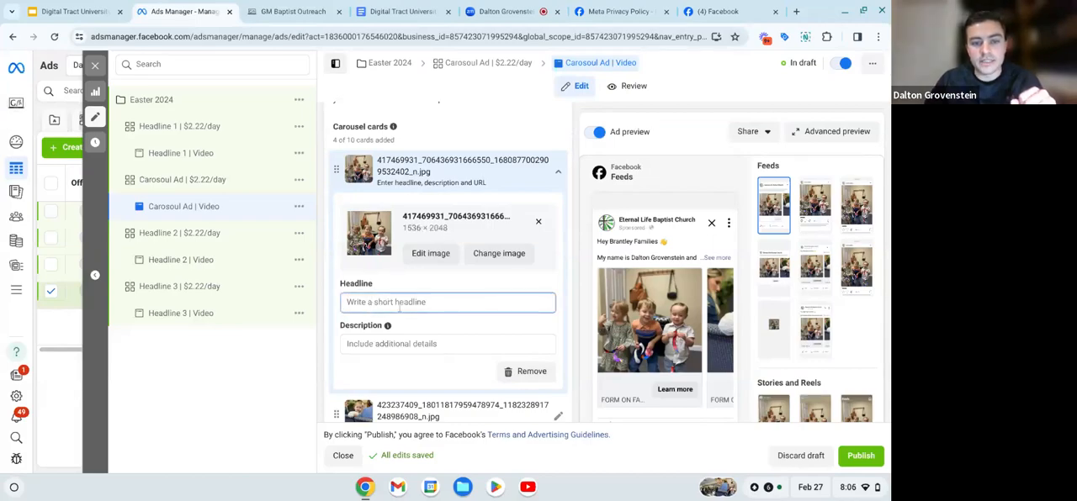
pyautogui.scroll(-2, 440, 276)
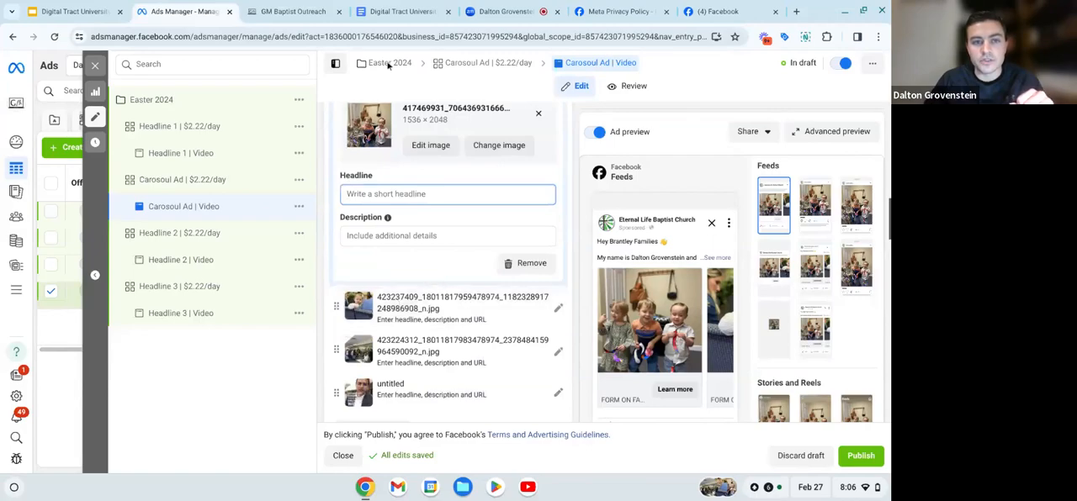
pyautogui.click(409, 9)
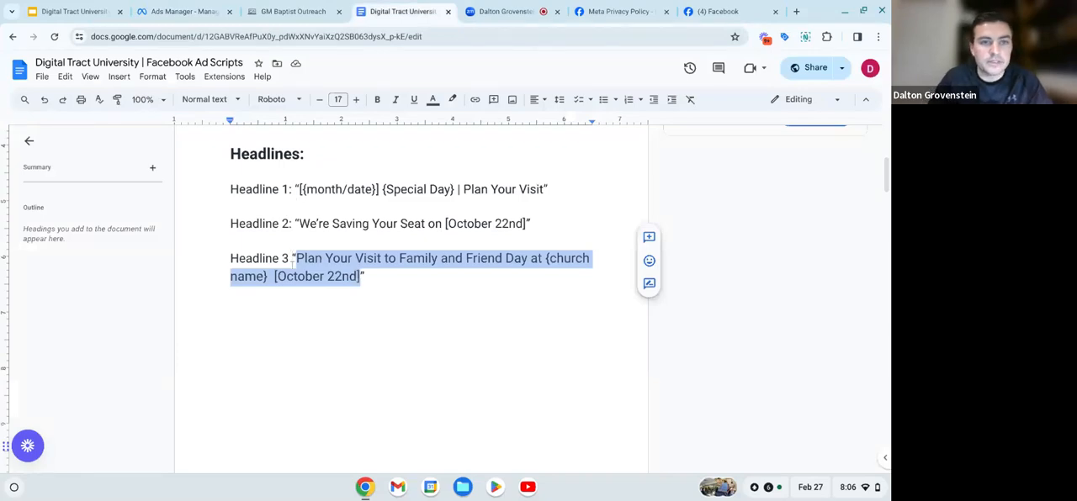
pyautogui.click(183, 11)
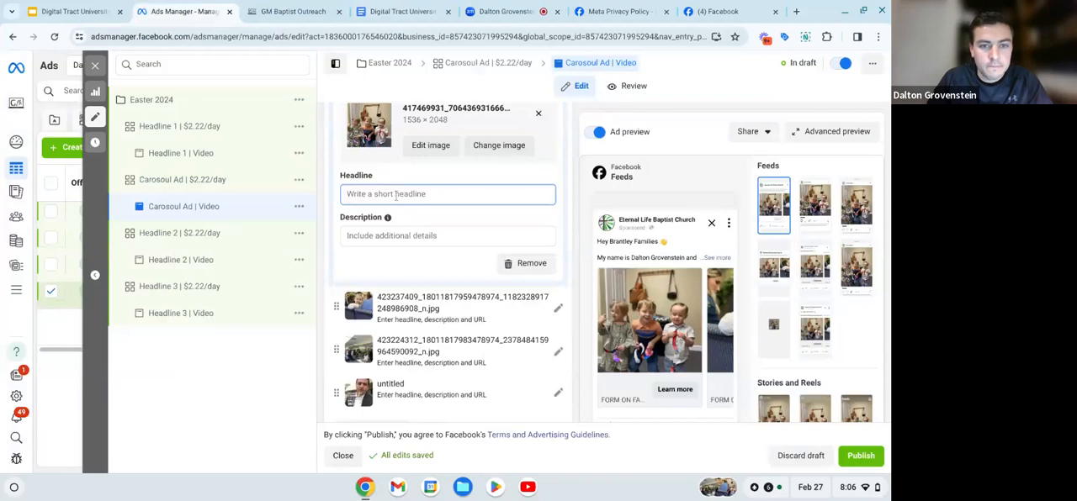
pyautogui.write('Family and Friend Day at (church name) [October 22nd]')
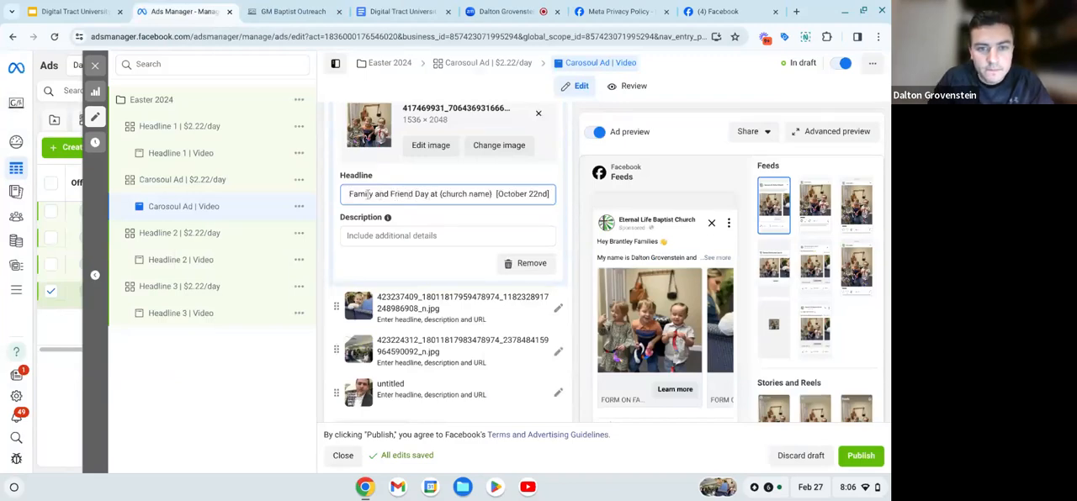
pyautogui.write('Plan Your Visit to')
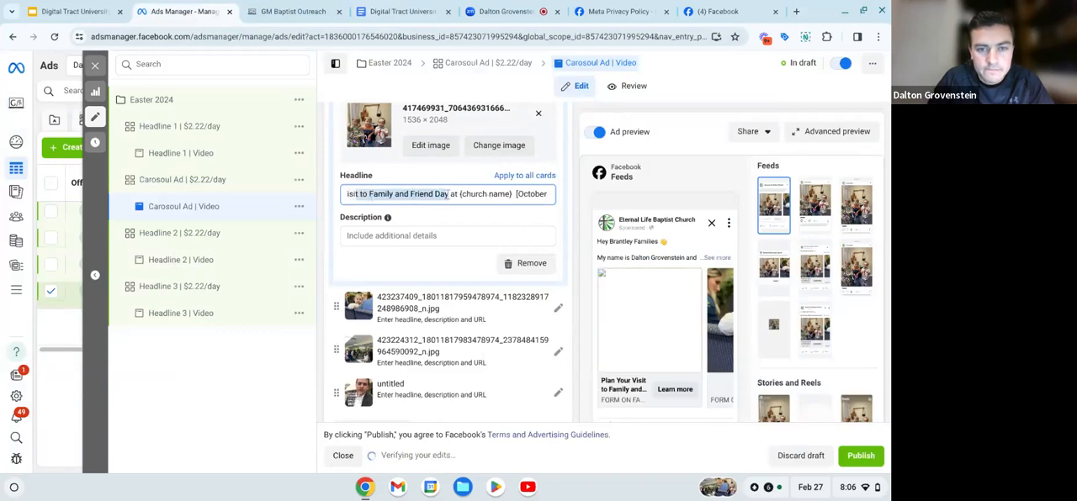
# - Replace "Family and Friend Day" with "Easter Sunday" in the first carousel card's headline
pyautogui.click(447, 194)
pyautogui.press('BackSpace')
pyautogui.press('BackSpace')
pyautogui.press('BackSpace')
pyautogui.press('BackSpace')
pyautogui.press('BackSpace')
pyautogui.press('BackSpace')
pyautogui.press('BackSpace')
pyautogui.press('BackSpace')
pyautogui.press('BackSpace')
pyautogui.press('BackSpace')
pyautogui.press('BackSpace')
pyautogui.press('BackSpace')
pyautogui.press('BackSpace')
pyautogui.press('BackSpace')
pyautogui.press('BackSpace')
pyautogui.press('BackSpace')
pyautogui.press('BackSpace')
pyautogui.press('BackSpace')
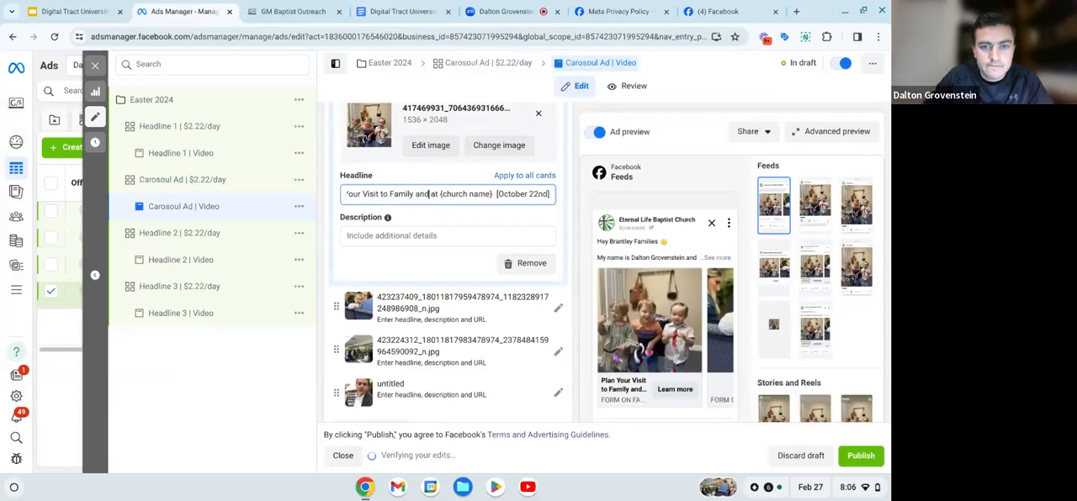
pyautogui.press('BackSpace')
pyautogui.press('BackSpace')
pyautogui.press('BackSpace')
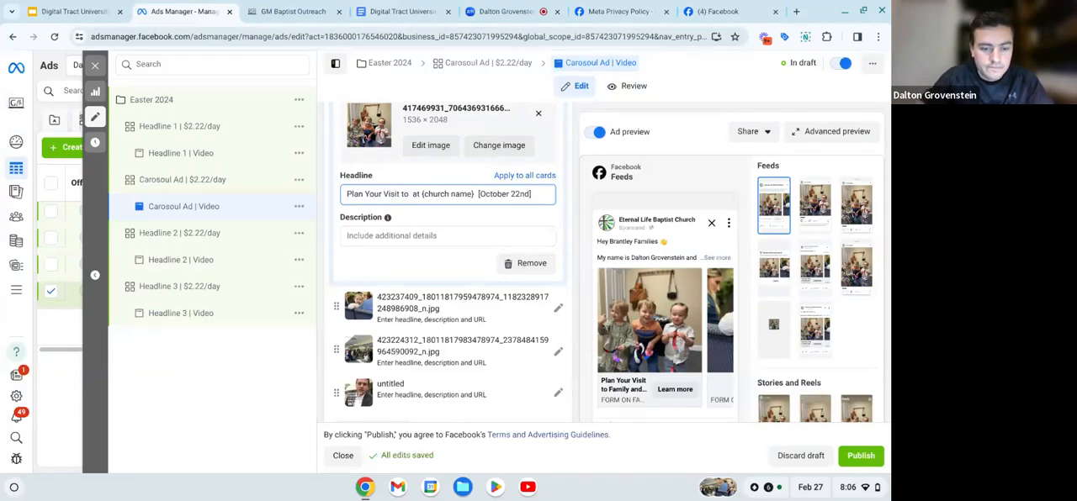
pyautogui.write('Easter Sunda')
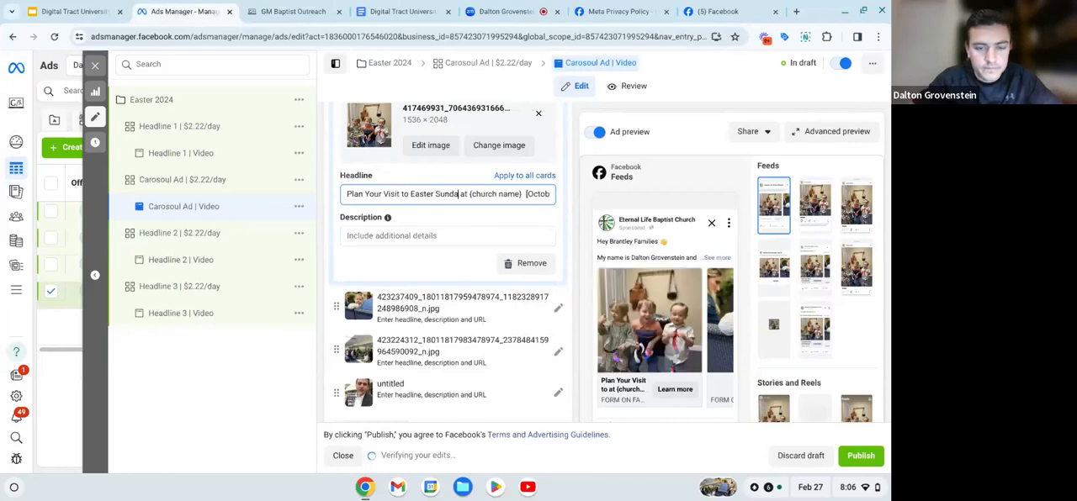
pyautogui.write('y')
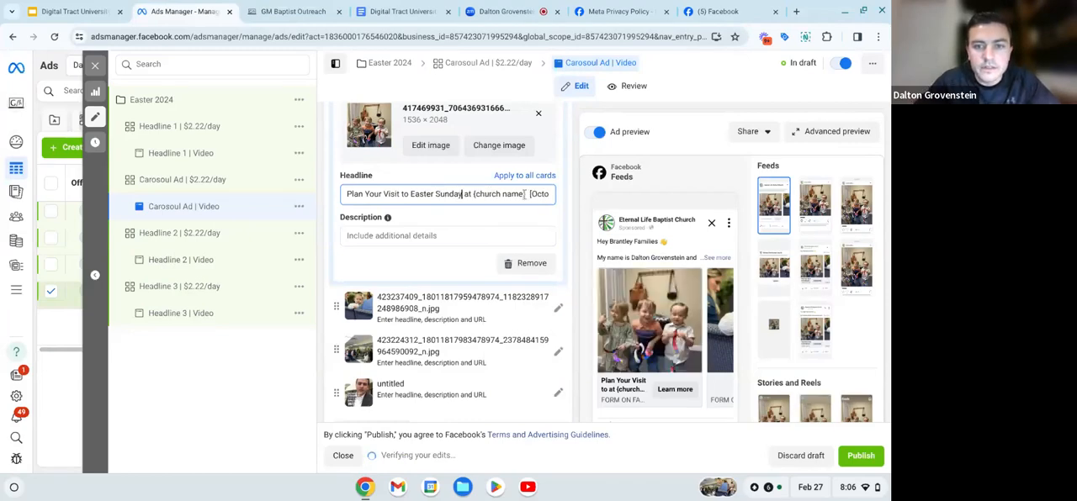
# - Replace the {church name} placeholder in the first card's headline with "Eternal Life Baptist"
pyautogui.press('Right')
pyautogui.press('Right')
pyautogui.press('Right')
pyautogui.press('Right')
pyautogui.press('Right')
pyautogui.press('Right')
pyautogui.press('Right')
pyautogui.press('Right')
pyautogui.press('Right')
pyautogui.press('Right')
pyautogui.press('Right')
pyautogui.press('Right')
pyautogui.press('Right')
pyautogui.press('Right')
pyautogui.press('Right')
pyautogui.press('Right')
pyautogui.press('Right')
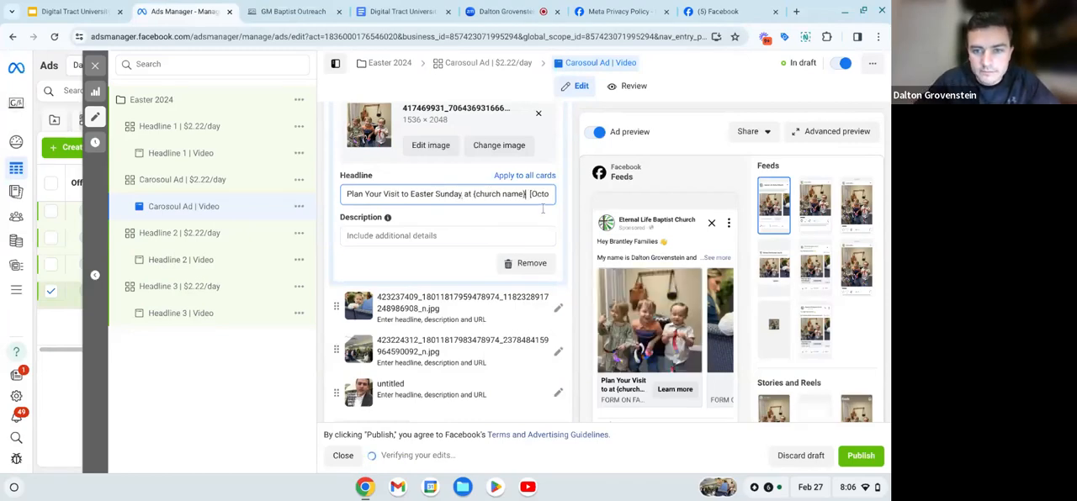
pyautogui.press('BackSpace')
pyautogui.press('BackSpace')
pyautogui.press('BackSpace')
pyautogui.press('BackSpace')
pyautogui.press('BackSpace')
pyautogui.press('BackSpace')
pyautogui.press('BackSpace')
pyautogui.press('BackSpace')
pyautogui.press('BackSpace')
pyautogui.press('BackSpace')
pyautogui.press('BackSpace')
pyautogui.press('BackSpace')
pyautogui.press('BackSpace')
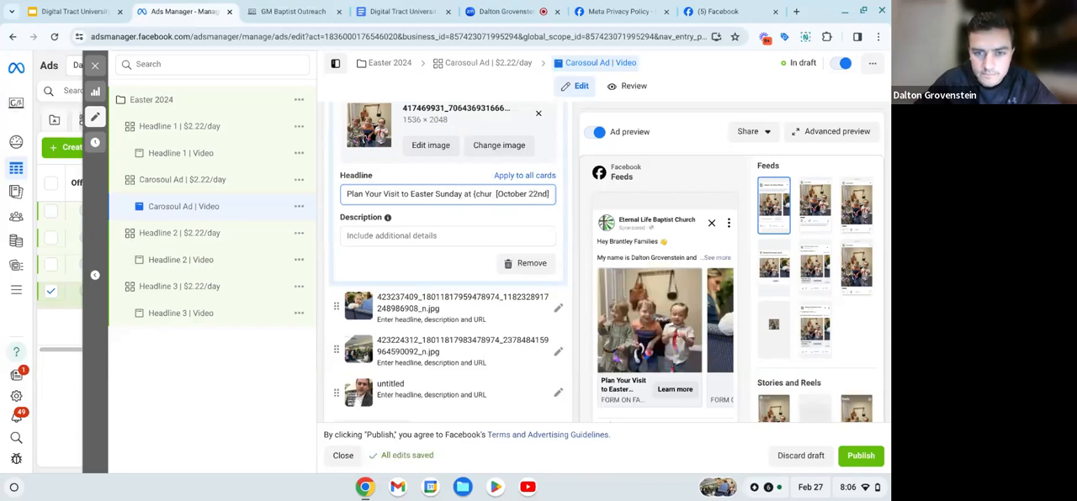
pyautogui.press('Delete')
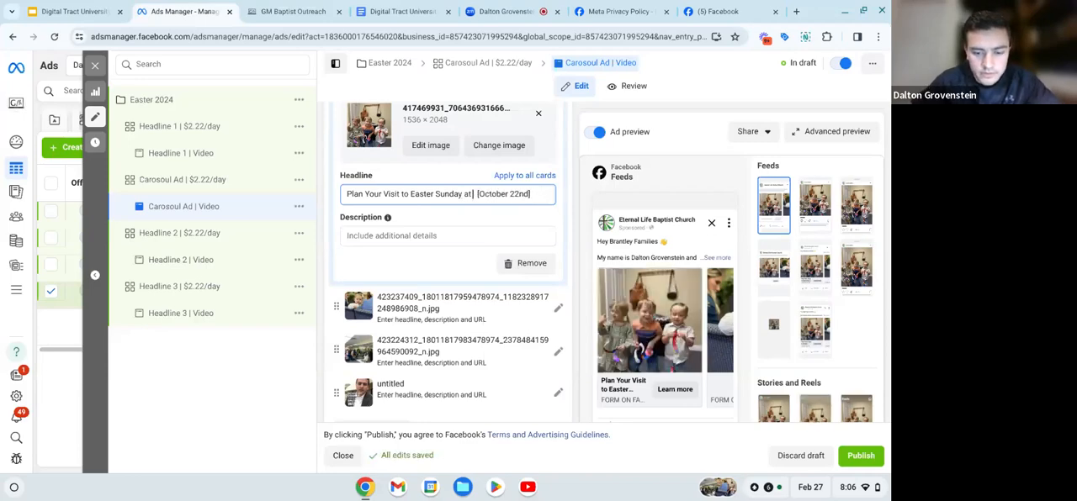
pyautogui.write('Eternal Life Baptist [')
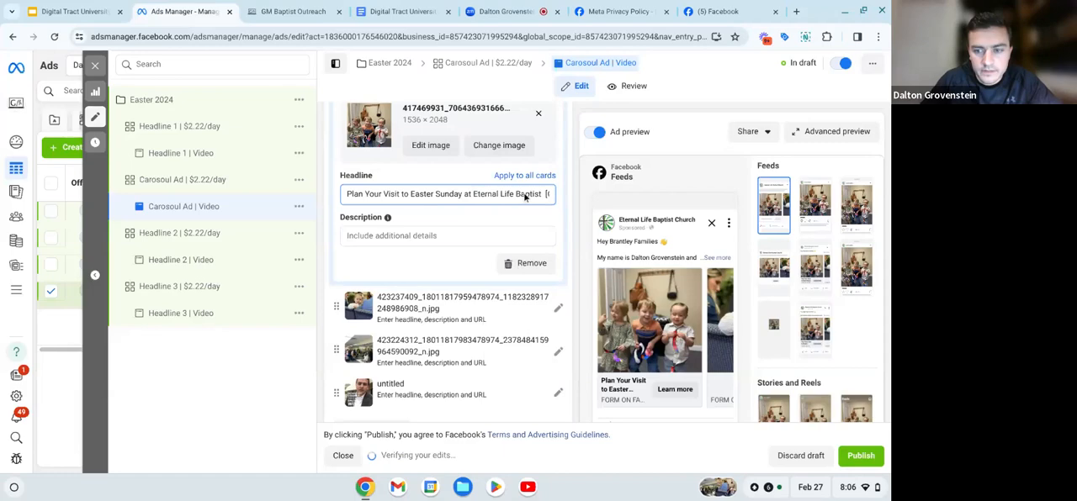
# - Replace the bracketed October date at the end of the first card's headline with "[March 31st]"
pyautogui.hscroll(1, 526, 197)
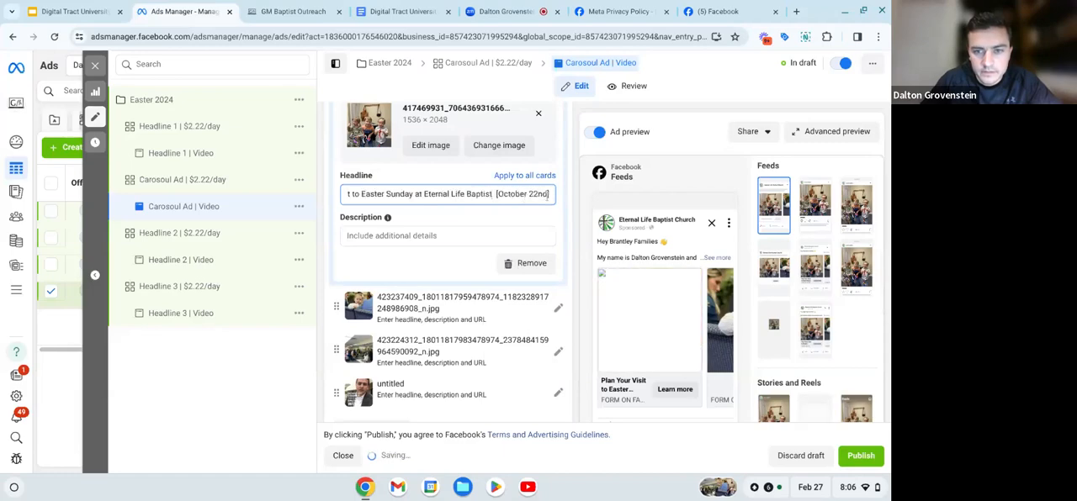
pyautogui.press('BackSpace')
pyautogui.press('BackSpace')
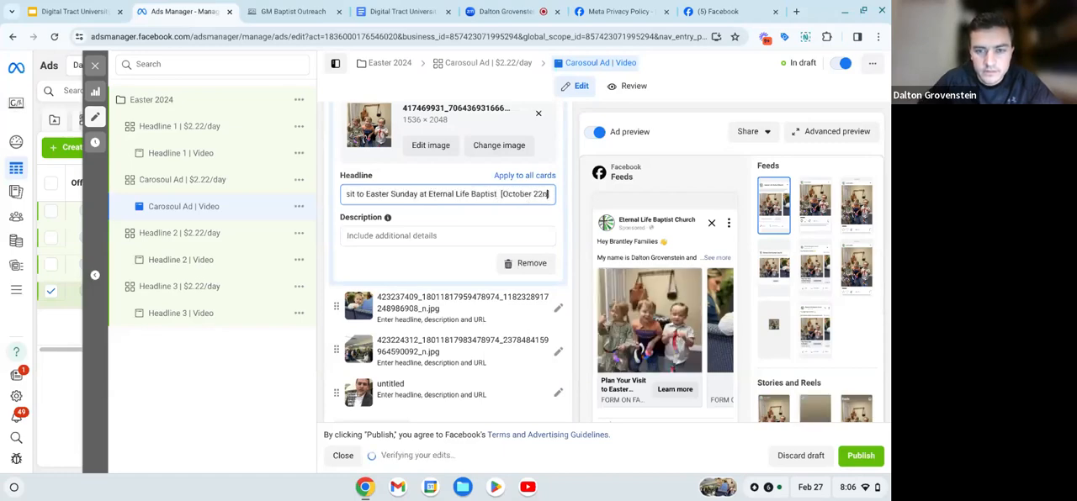
pyautogui.press('BackSpace')
pyautogui.press('BackSpace')
pyautogui.press('BackSpace')
pyautogui.press('BackSpace')
pyautogui.press('BackSpace')
pyautogui.press('BackSpace')
pyautogui.press('BackSpace')
pyautogui.press('BackSpace')
pyautogui.press('BackSpace')
pyautogui.press('BackSpace')
pyautogui.press('BackSpace')
pyautogui.press('BackSpace')
pyautogui.press('BackSpace')
pyautogui.press('BackSpace')
pyautogui.press('BackSpace')
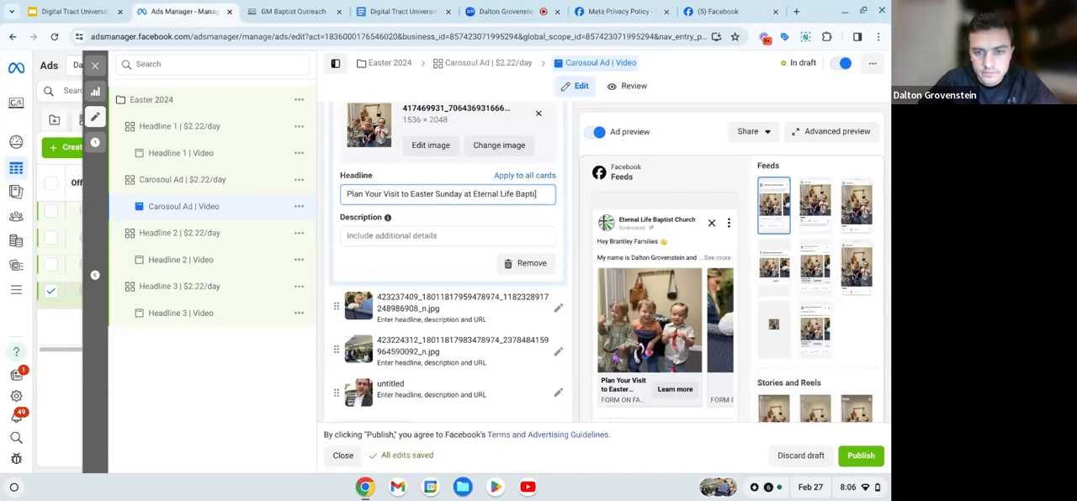
pyautogui.write('st')
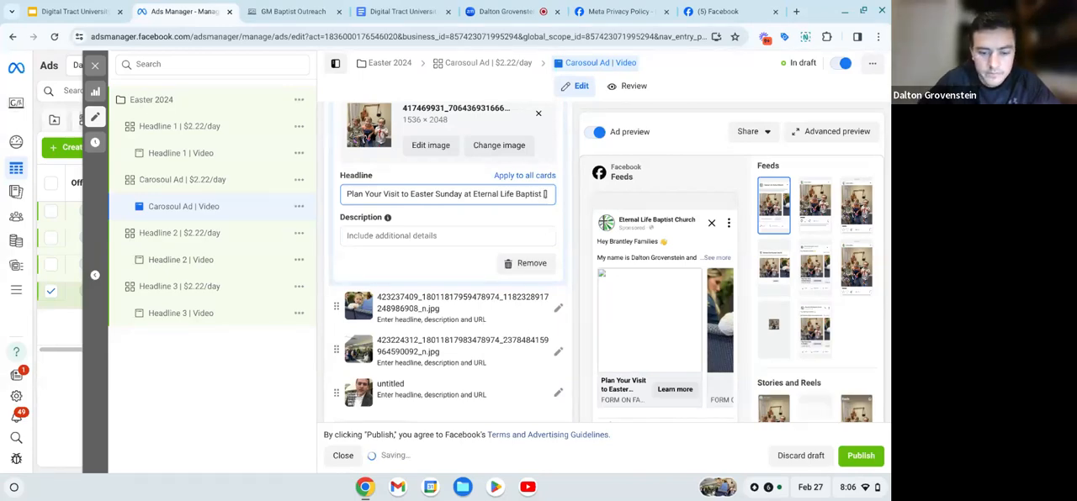
pyautogui.write(' [March 31st')
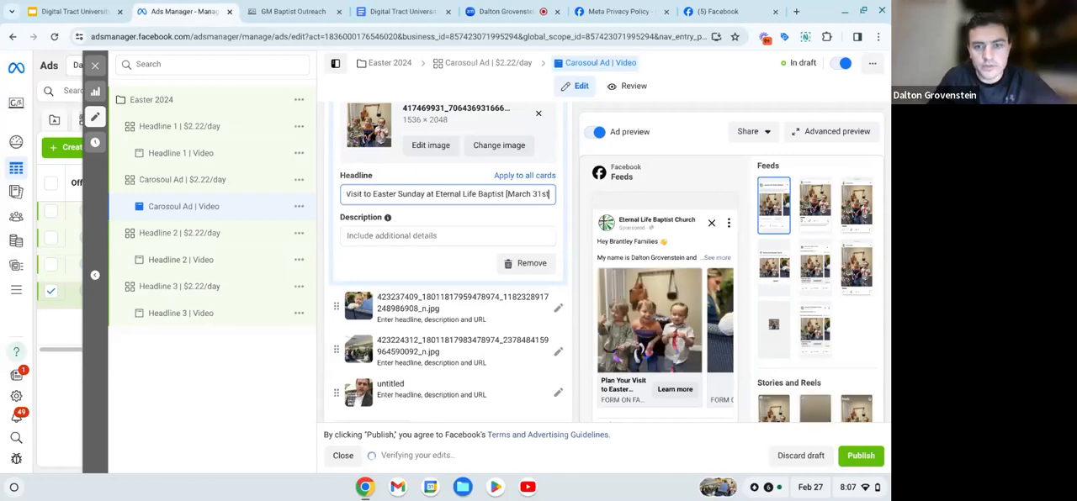
pyautogui.click(539, 218)
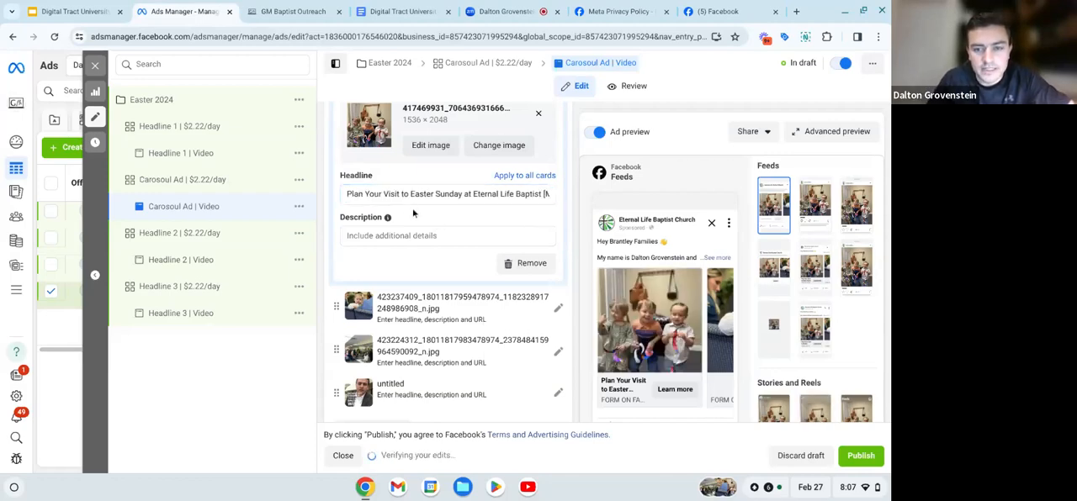
# - Copy the Headline 2 script, "We're Saving Your Seat on [October 22nd]", from the ad scripts document into the 423237409 image card's headline
pyautogui.scroll(2, 413, 215)
pyautogui.scroll(-2, 361, 276)
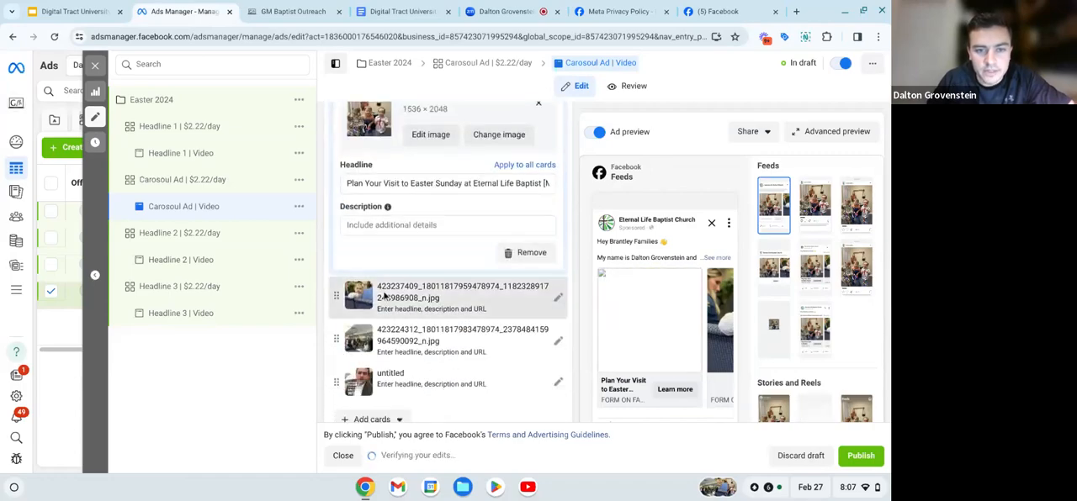
pyautogui.click(383, 294)
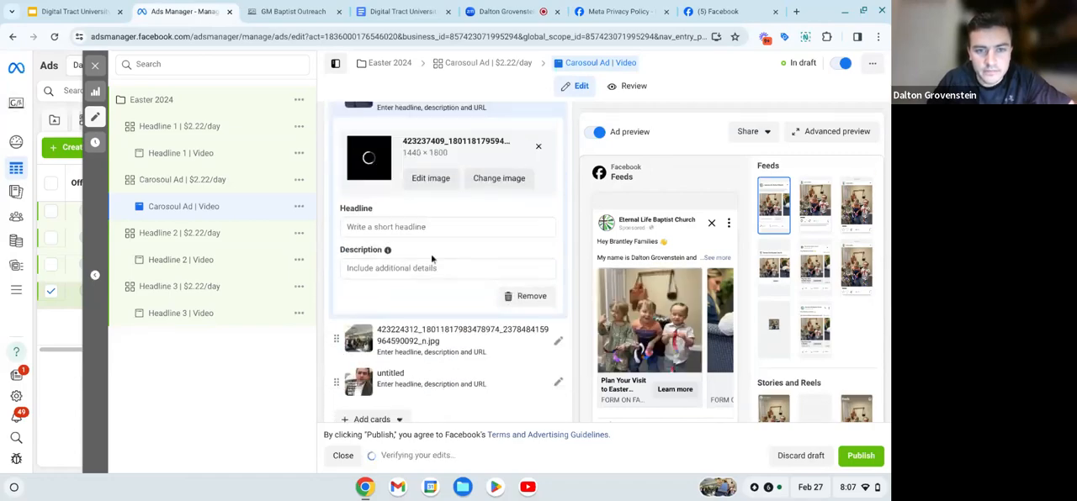
pyautogui.scroll(1, 431, 257)
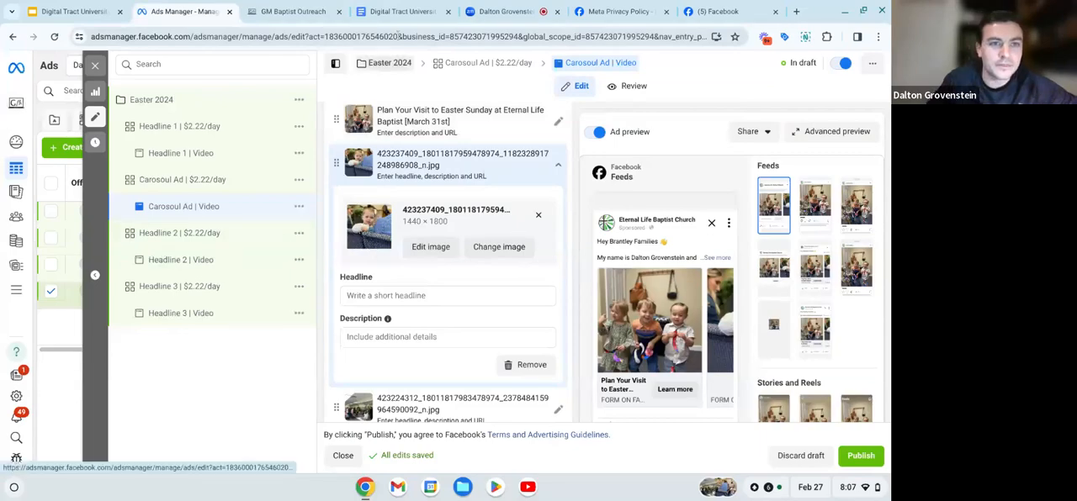
pyautogui.click(402, 11)
pyautogui.moveTo(302, 223); pyautogui.dragTo(529, 223)
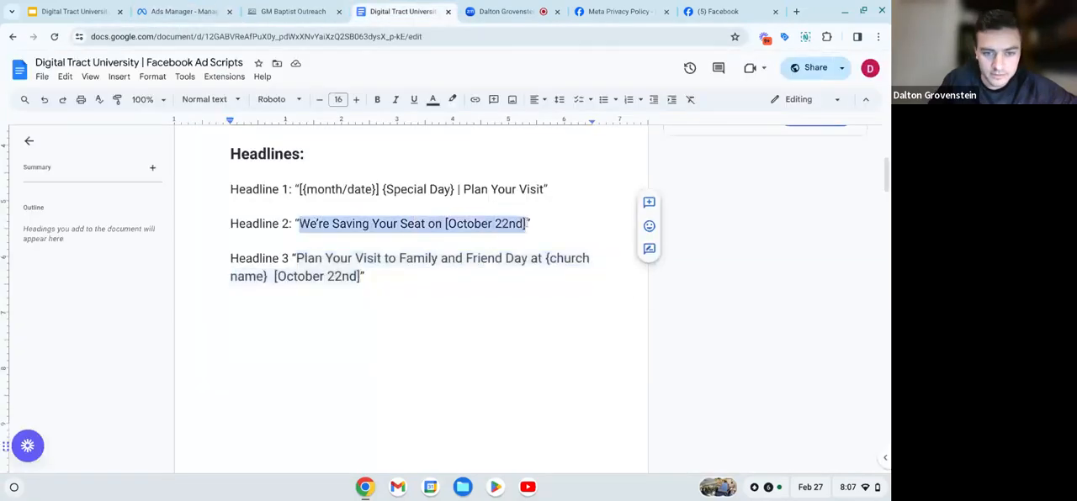
pyautogui.hotkey('ctrl', 'c')
pyautogui.click(185, 11)
pyautogui.click(405, 296)
pyautogui.hotkey('ctrl', 'v')
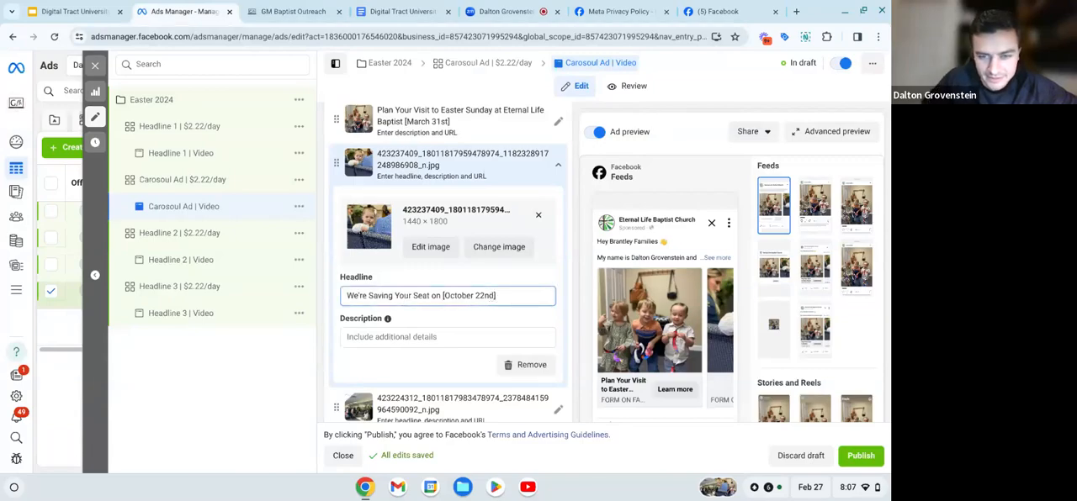
# - Change the bracketed date in the second carousel card's headline to "[March 31st]"
pyautogui.press('BackSpace')
pyautogui.press('BackSpace')
pyautogui.press('BackSpace')
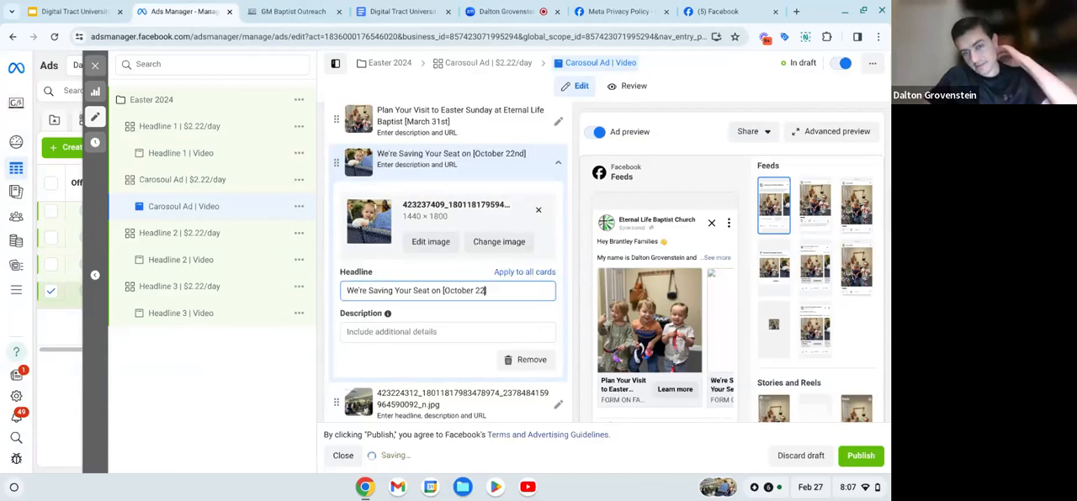
pyautogui.press('BackSpace')
pyautogui.press('BackSpace')
pyautogui.press('BackSpace')
pyautogui.press('BackSpace')
pyautogui.press('BackSpace')
pyautogui.press('BackSpace')
pyautogui.press('BackSpace')
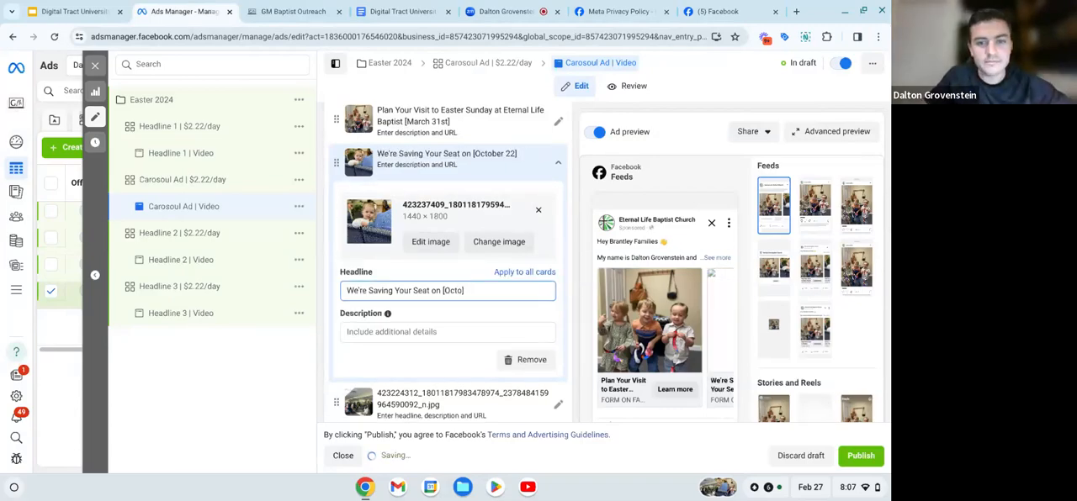
pyautogui.write(']')
pyautogui.press('BackSpace')
pyautogui.press('BackSpace')
pyautogui.press('BackSpace')
pyautogui.press('BackSpace')
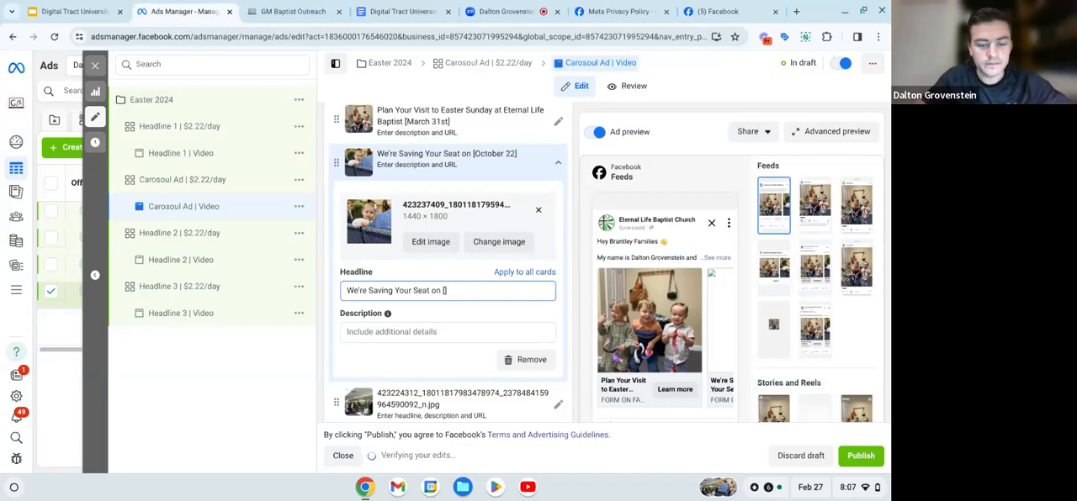
pyautogui.write('March 31st')
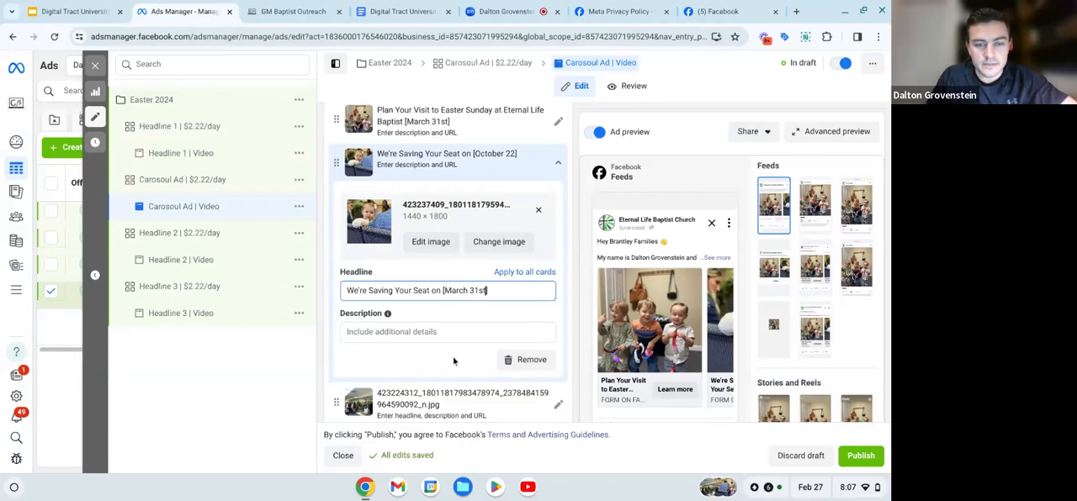
# - Copy the Headline 1 script, "[{month/date}] {Special Day} | Plan Your Visit", from the ad scripts document into the 423224312 image card's headline
pyautogui.scroll(-2, 429, 319)
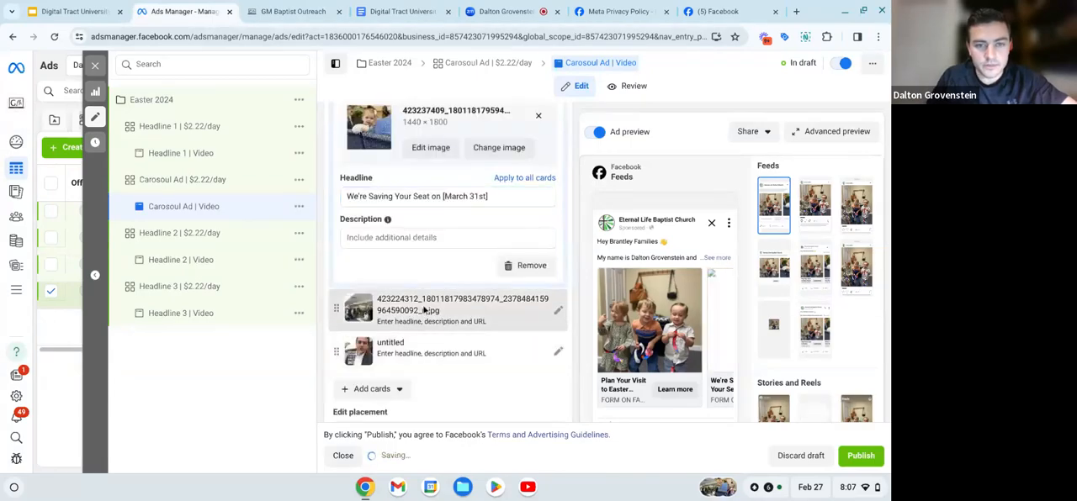
pyautogui.click(424, 306)
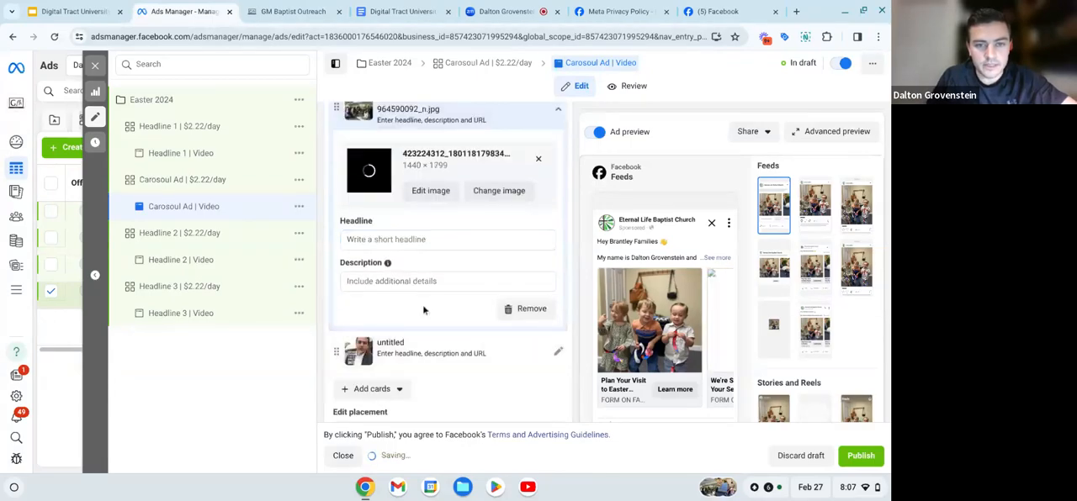
pyautogui.click(399, 11)
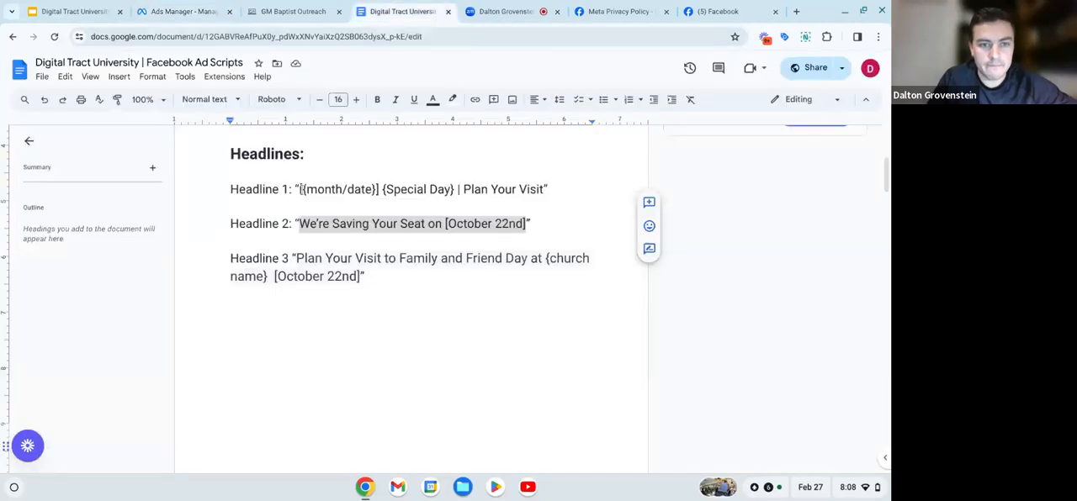
pyautogui.moveTo(301, 189); pyautogui.dragTo(544, 190)
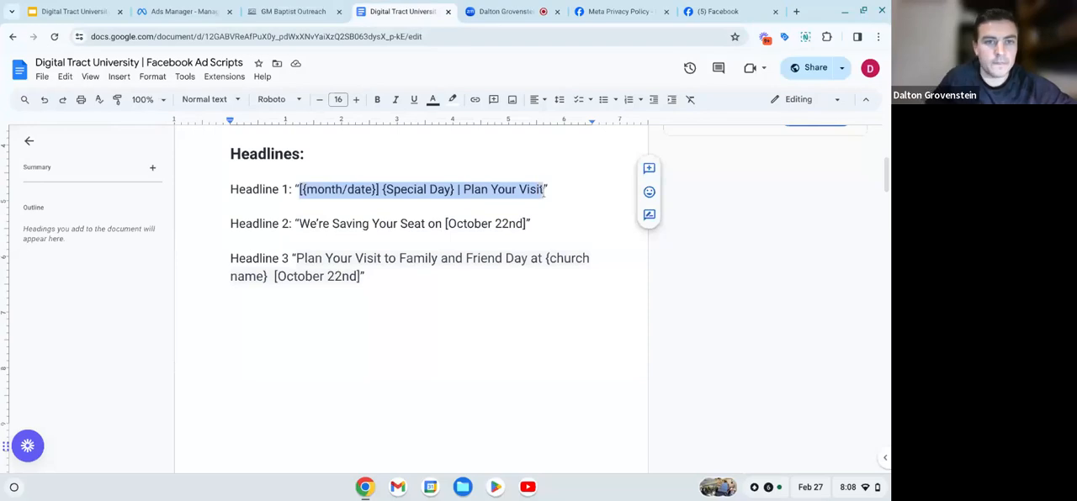
pyautogui.click(204, 12)
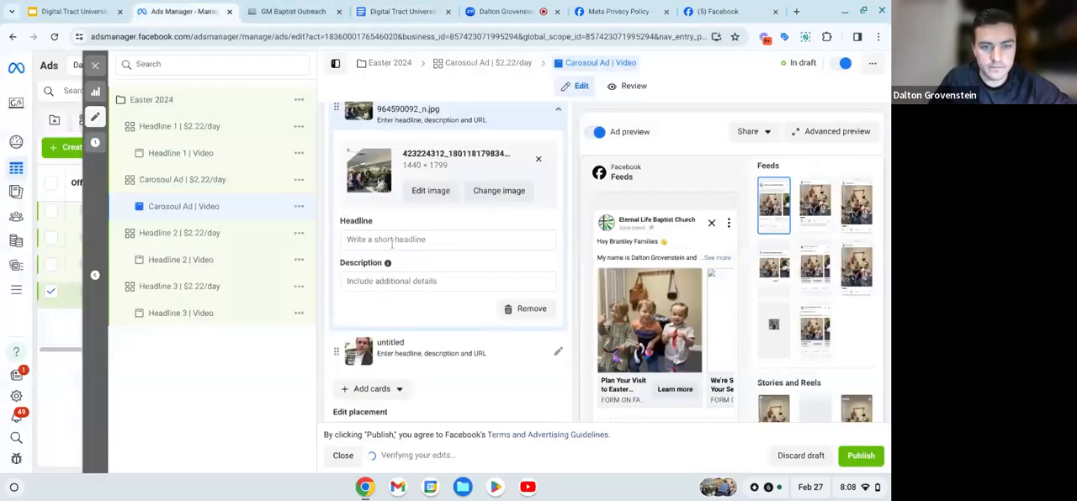
pyautogui.click(391, 240)
pyautogui.hotkey('ctrl', 'v')
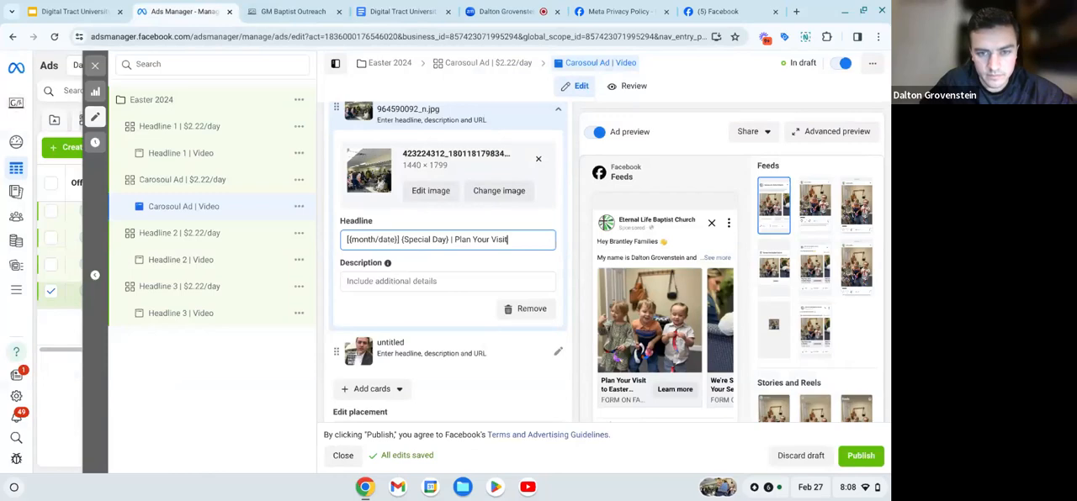
# - Replace the bracketed {month/date} placeholder in the third carousel card's headline with "[March 31st]"
pyautogui.click(397, 240)
pyautogui.press('BackSpace')
pyautogui.press('BackSpace')
pyautogui.press('BackSpace')
pyautogui.press('BackSpace')
pyautogui.press('BackSpace')
pyautogui.press('BackSpace')
pyautogui.press('BackSpace')
pyautogui.press('BackSpace')
pyautogui.press('BackSpace')
pyautogui.press('BackSpace')
pyautogui.press('BackSpace')
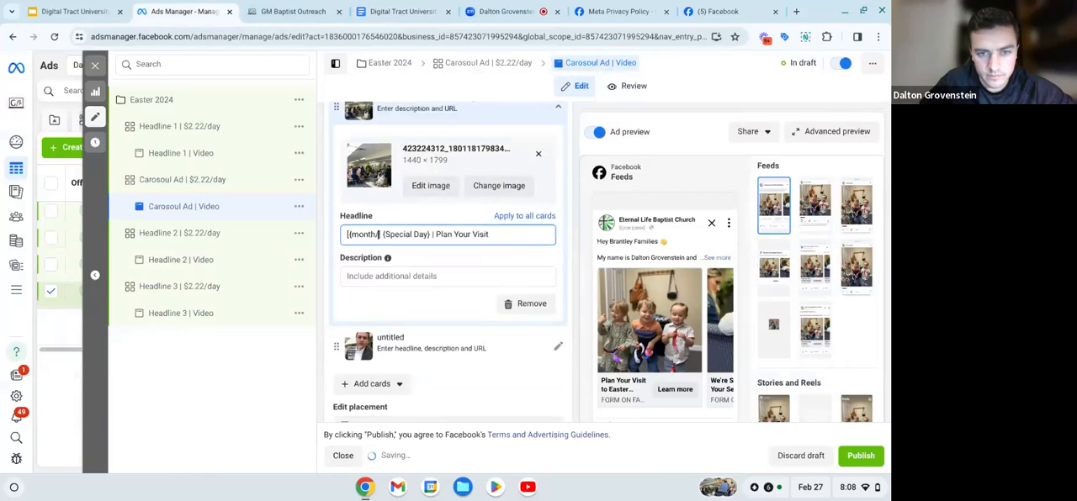
pyautogui.press('BackSpace')
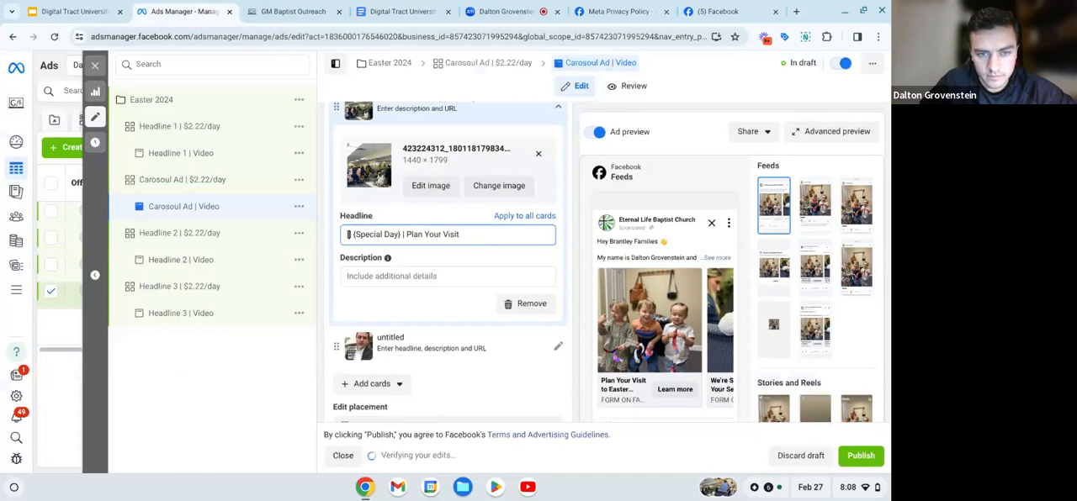
pyautogui.write('[March]')
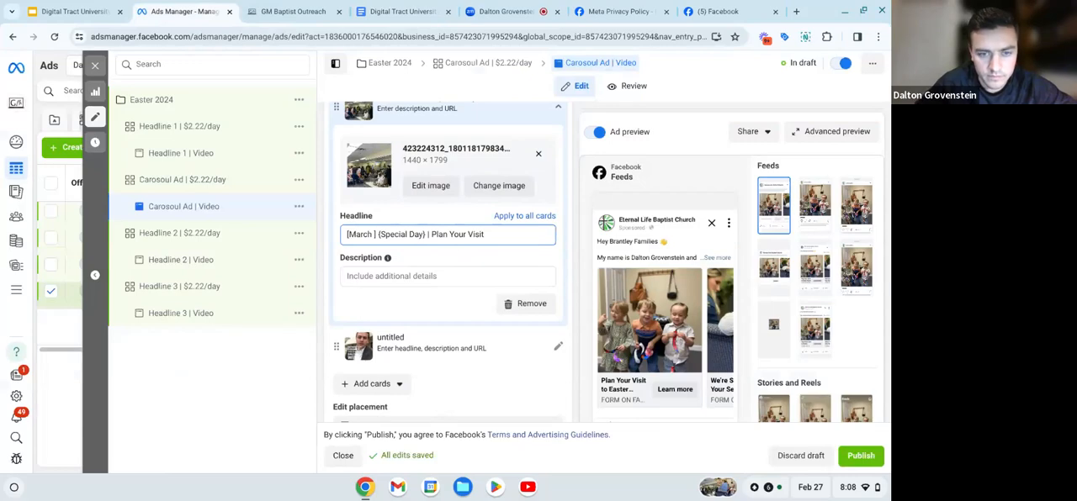
pyautogui.write('31st')
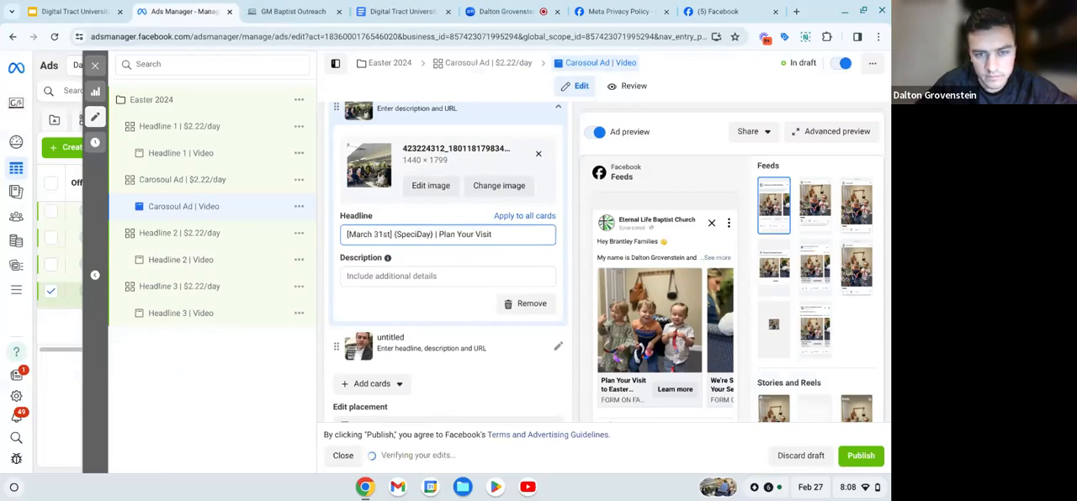
# - Replace the {Special Day} placeholder in the third card's headline with "Easter Sunday"
pyautogui.press('BackSpace')
pyautogui.press('BackSpace')
pyautogui.press('BackSpace')
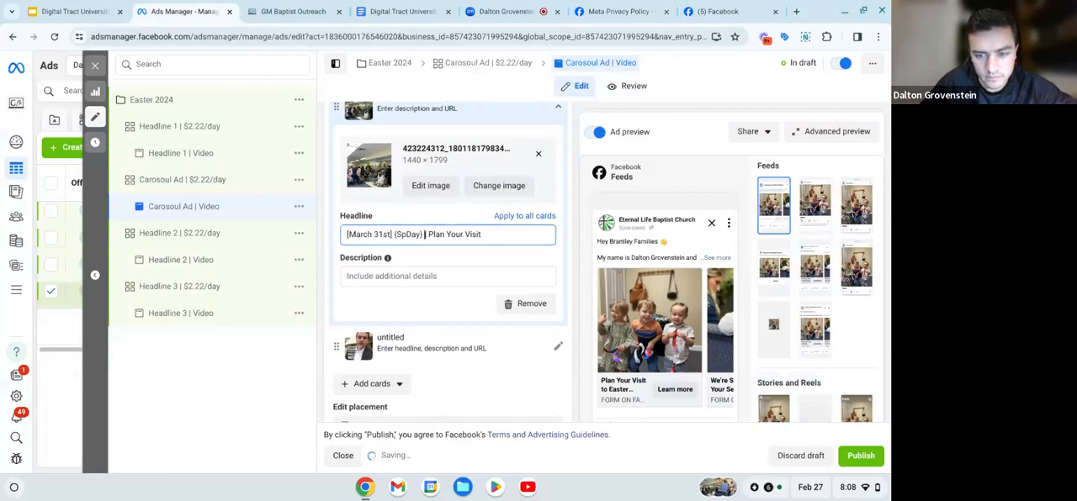
pyautogui.press('BackSpace')
pyautogui.press('BackSpace')
pyautogui.press('BackSpace')
pyautogui.press('BackSpace')
pyautogui.press('BackSpace')
pyautogui.press('BackSpace')
pyautogui.press('BackSpace')
pyautogui.press('BackSpace')
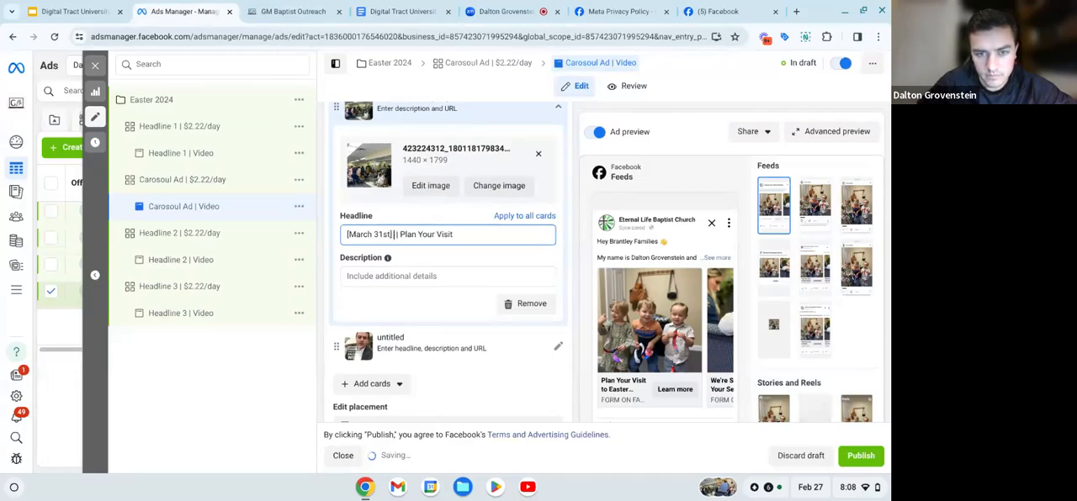
pyautogui.write('East')
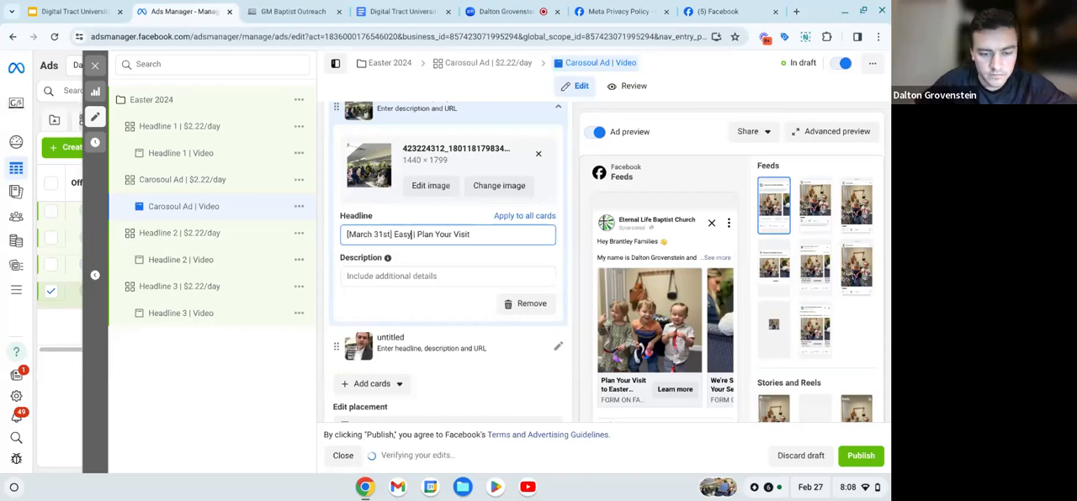
pyautogui.write('er Sund')
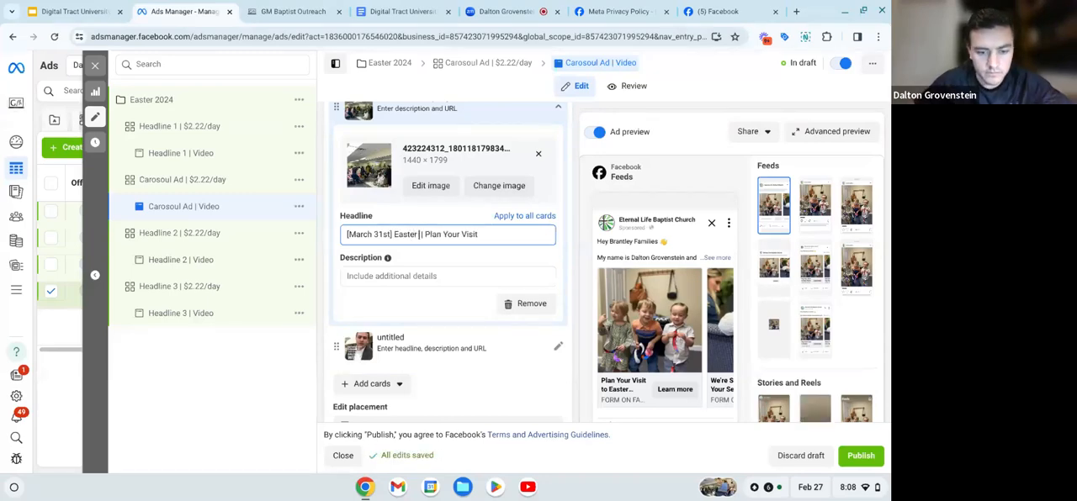
pyautogui.write('ay')
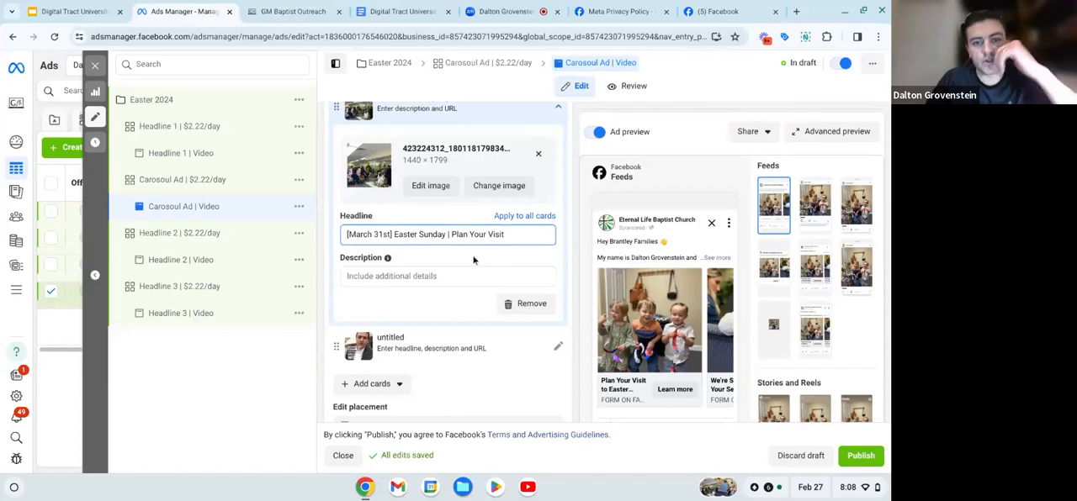
# - Copy the second card's headline, "We're Saving Your Seat on [March 31st]", into the headline of the untitled fourth card
pyautogui.scroll(-1, 416, 342)
pyautogui.click(413, 345)
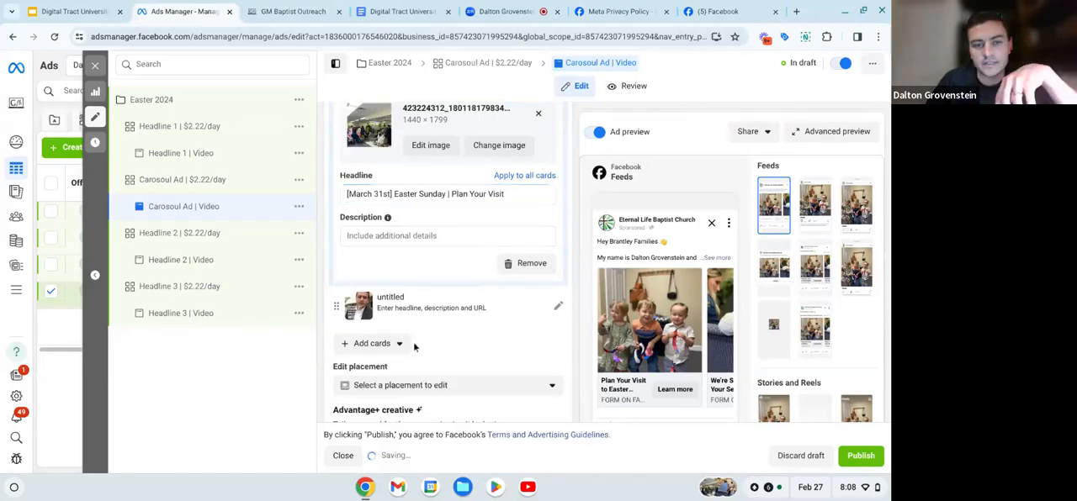
pyautogui.scroll(1, 413, 341)
pyautogui.scroll(1, 409, 287)
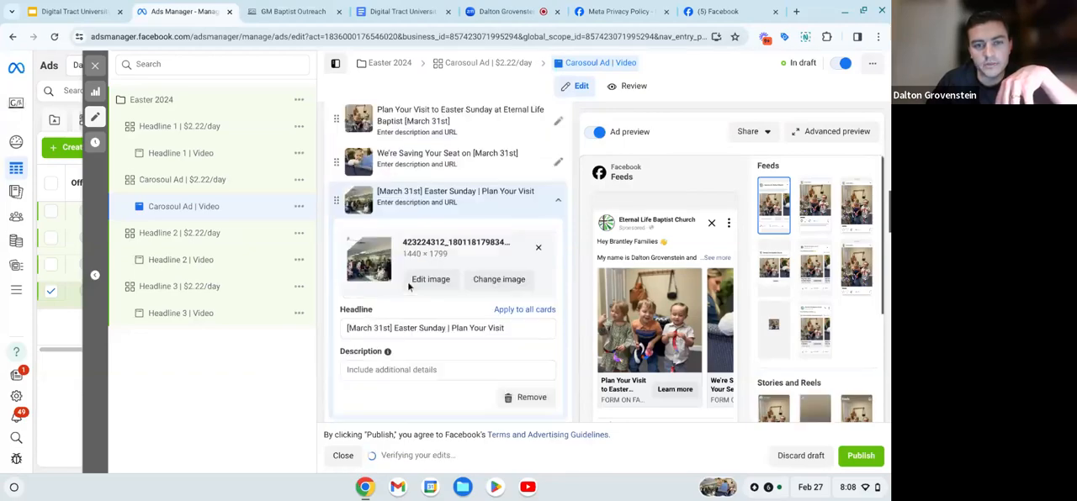
pyautogui.scroll(1, 409, 287)
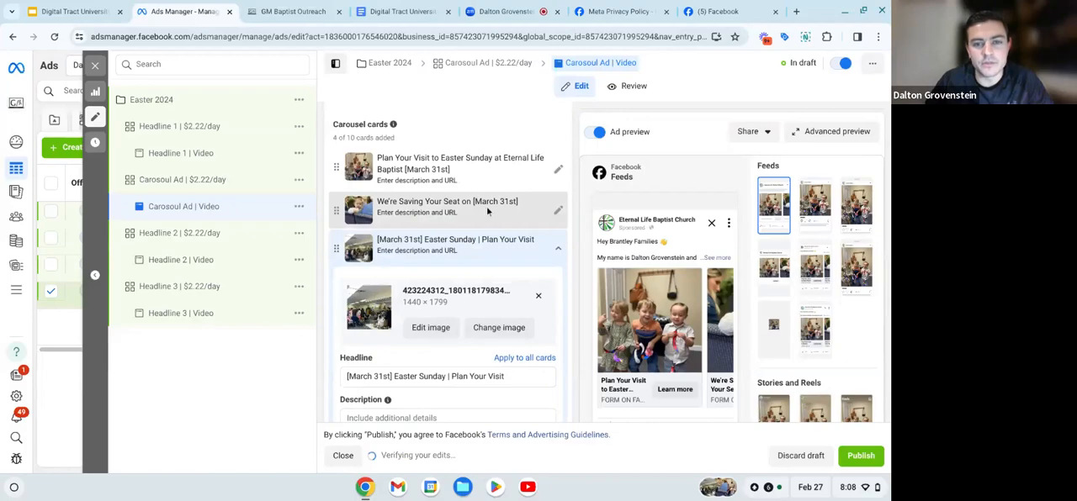
pyautogui.click(518, 209)
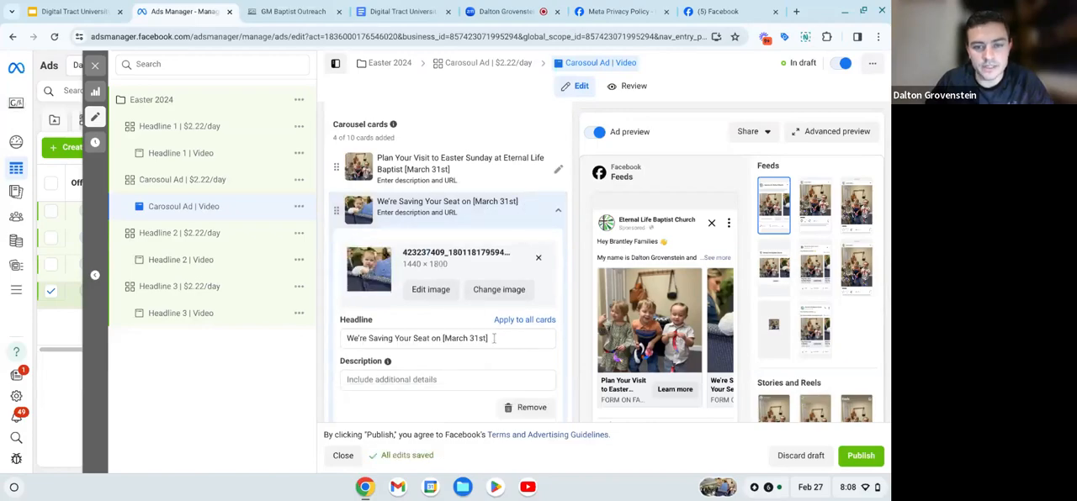
pyautogui.moveTo(492, 338); pyautogui.dragTo(346, 343)
pyautogui.hotkey('ctrl', 'c')
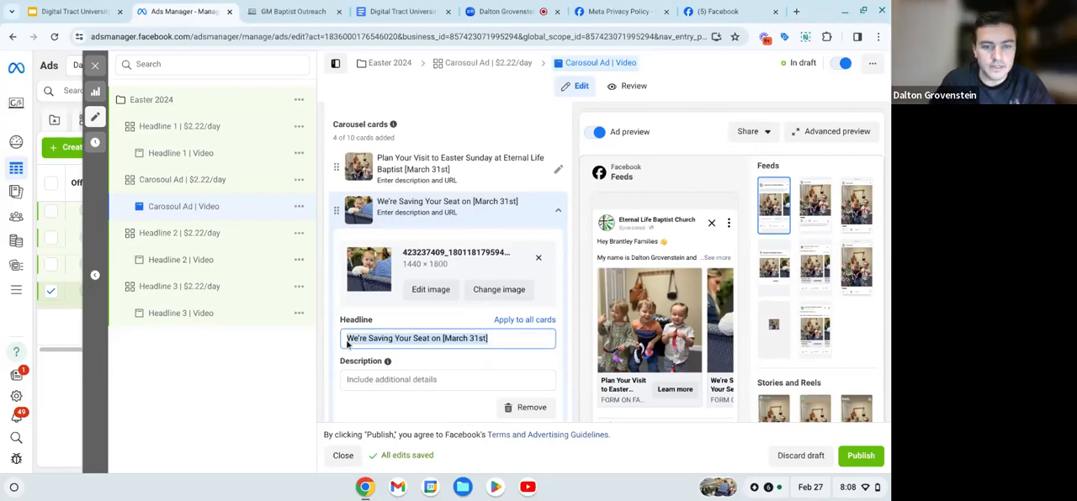
pyautogui.scroll(-3, 404, 305)
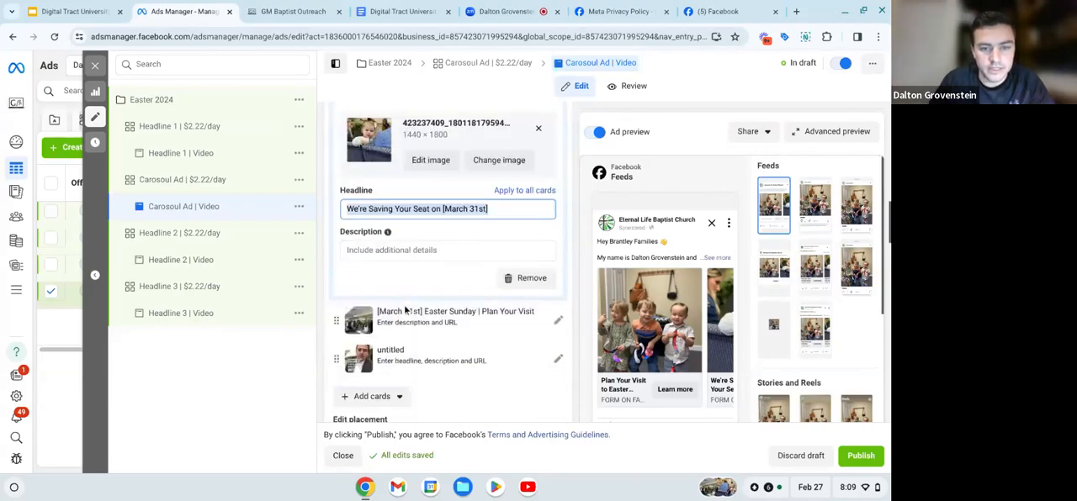
pyautogui.click(404, 356)
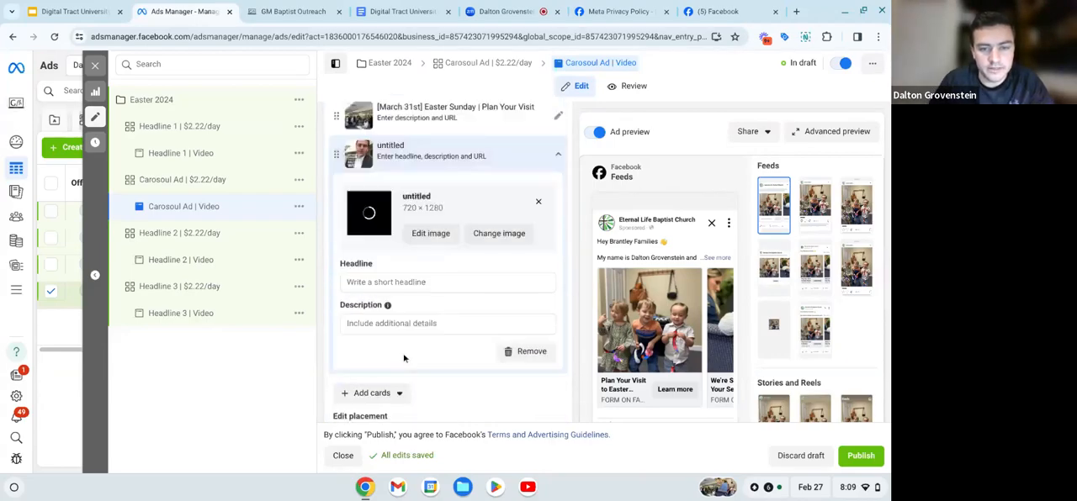
pyautogui.click(428, 282)
pyautogui.hotkey('ctrl', 'v')
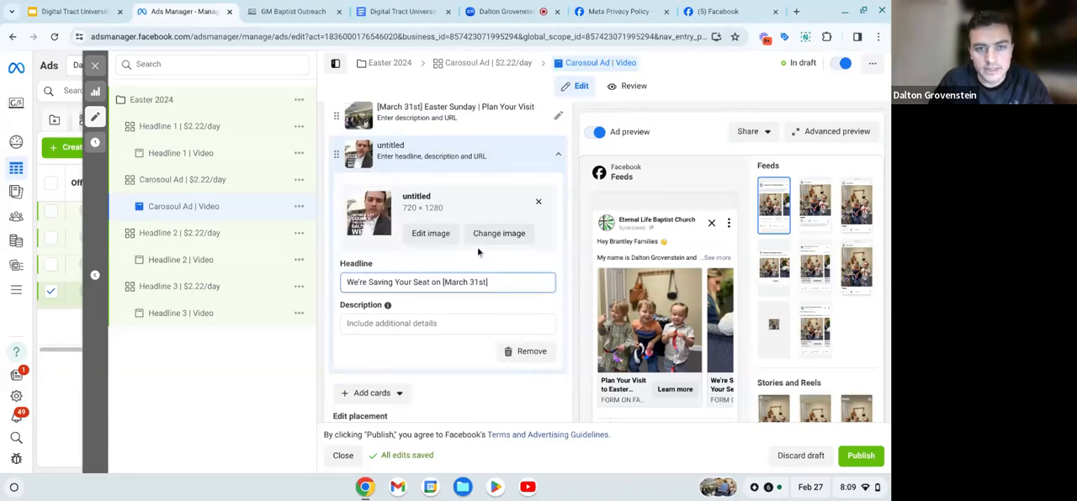
# - View the carousel ad's expanded Mobile Feed preview with its full primary text, and close the preview
pyautogui.scroll(3, 476, 247)
pyautogui.moveTo(725, 181)
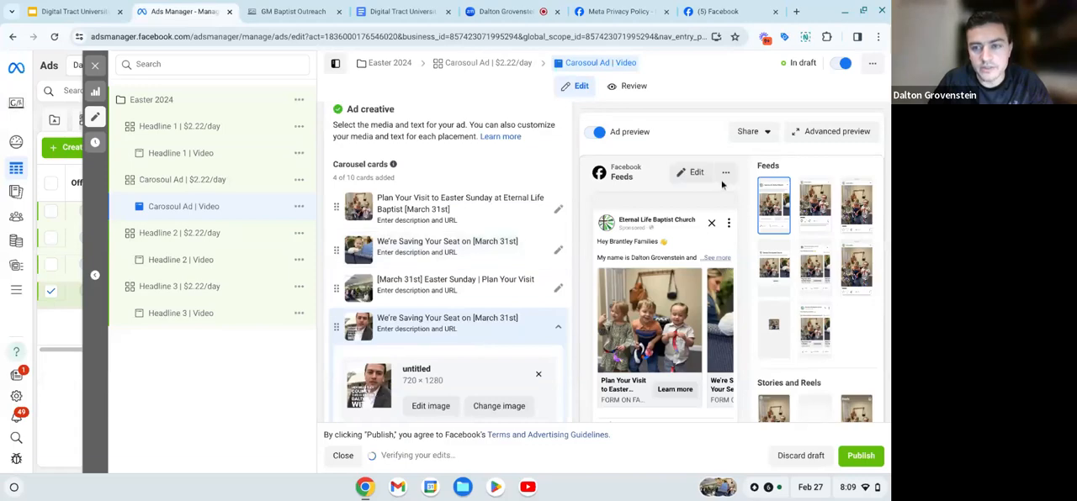
pyautogui.click(725, 177)
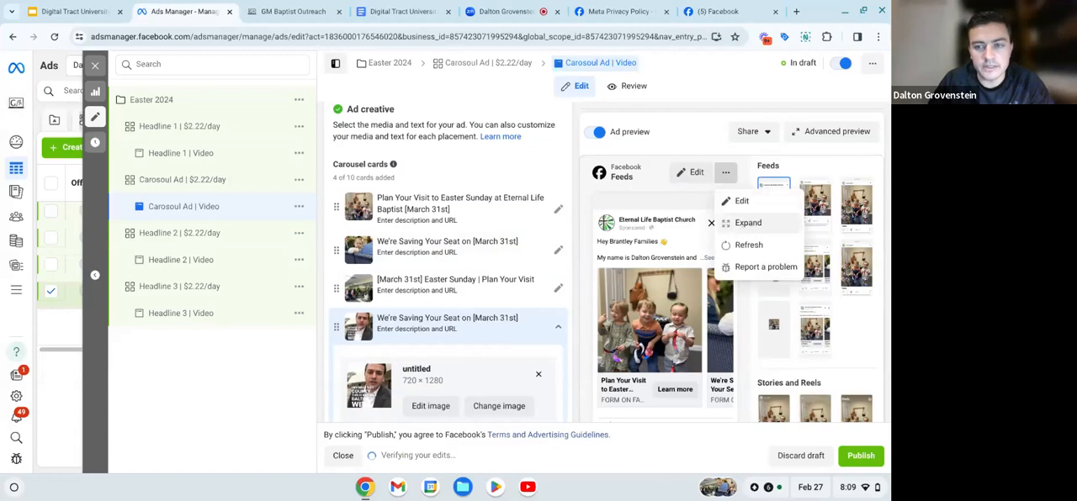
pyautogui.click(748, 223)
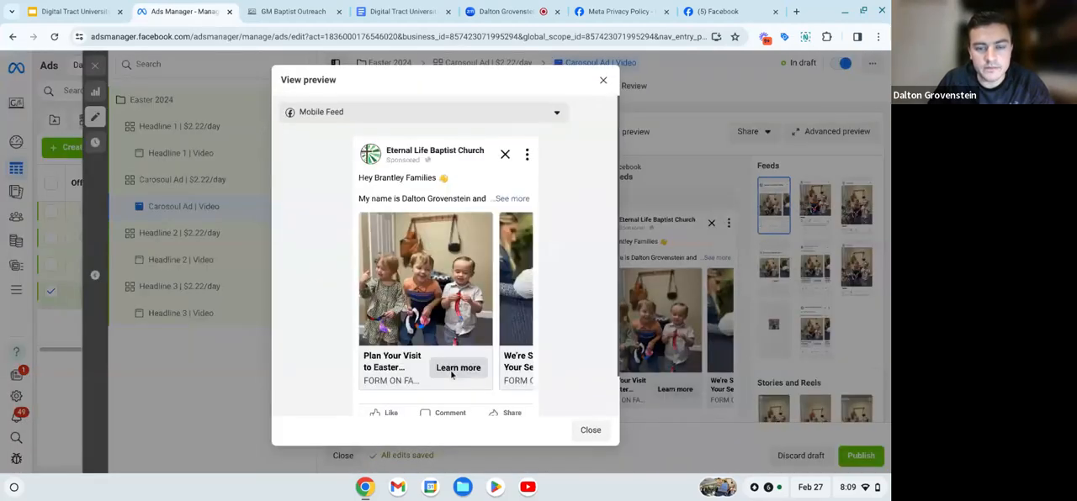
pyautogui.scroll(-2, 441, 306)
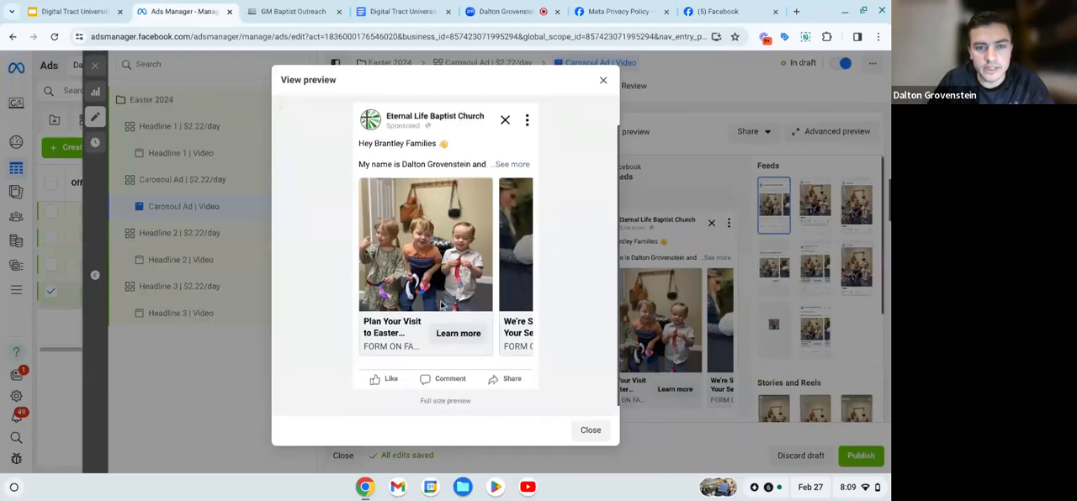
pyautogui.click(510, 160)
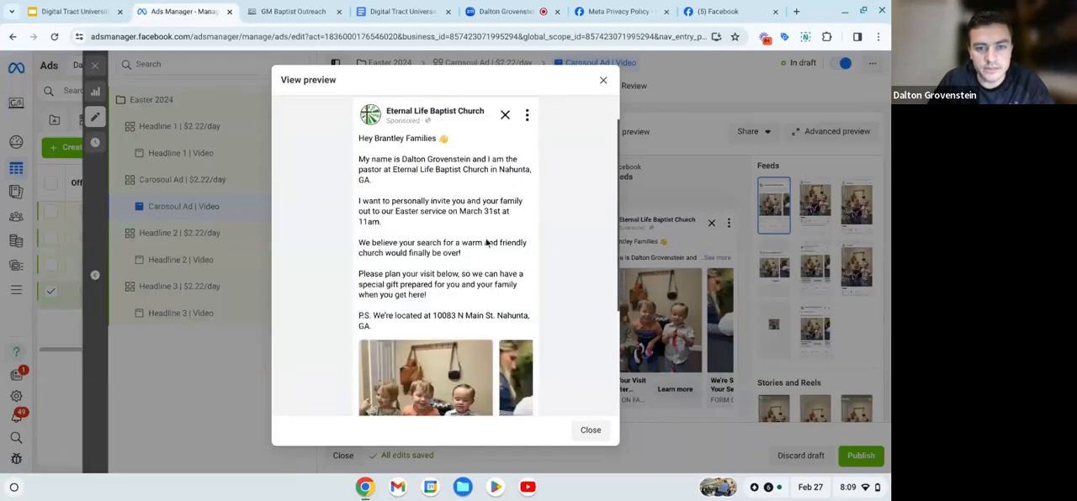
pyautogui.scroll(-4, 487, 242)
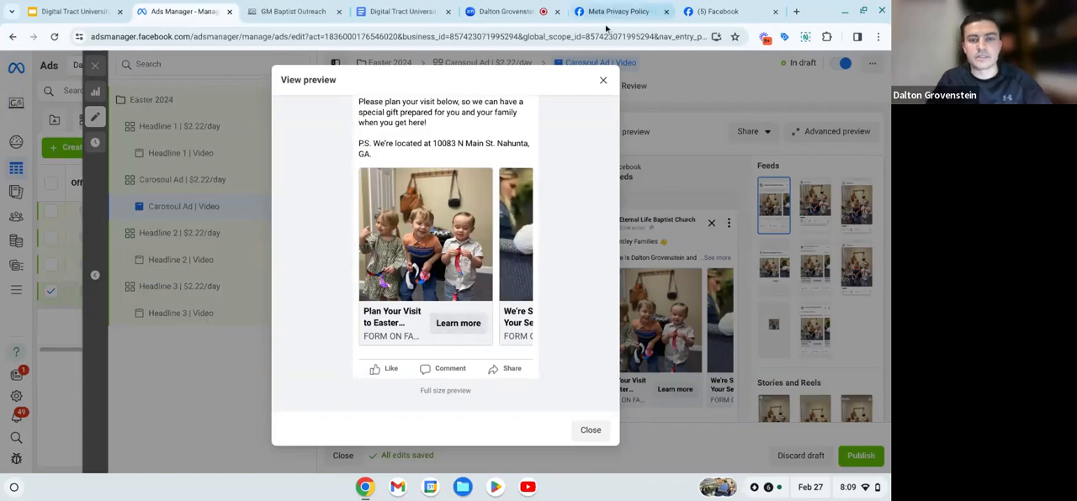
pyautogui.click(602, 80)
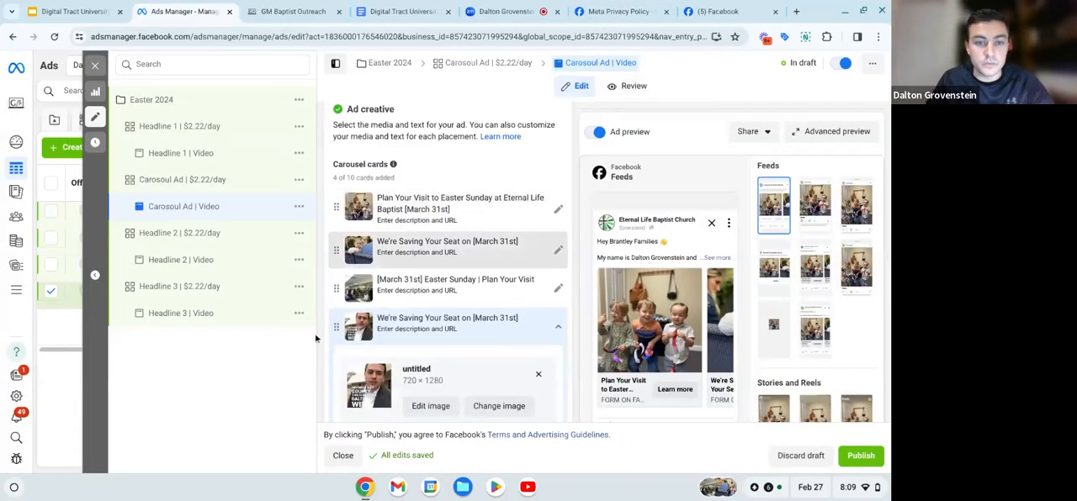
# - Review the rest of the carousel ad's settings, from the cards and primary text to the selected lead form
pyautogui.scroll(-1, 349, 268)
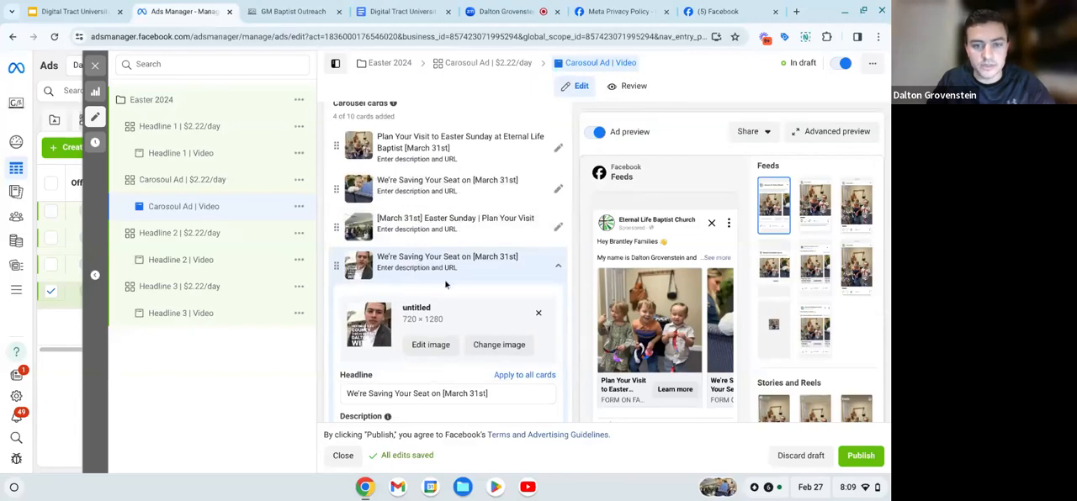
pyautogui.scroll(-8, 446, 285)
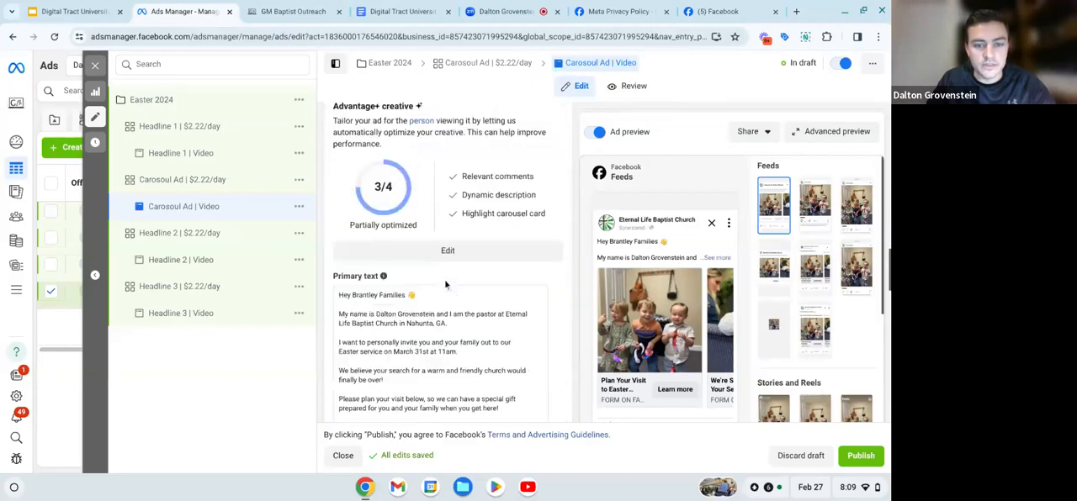
pyautogui.scroll(-6, 446, 285)
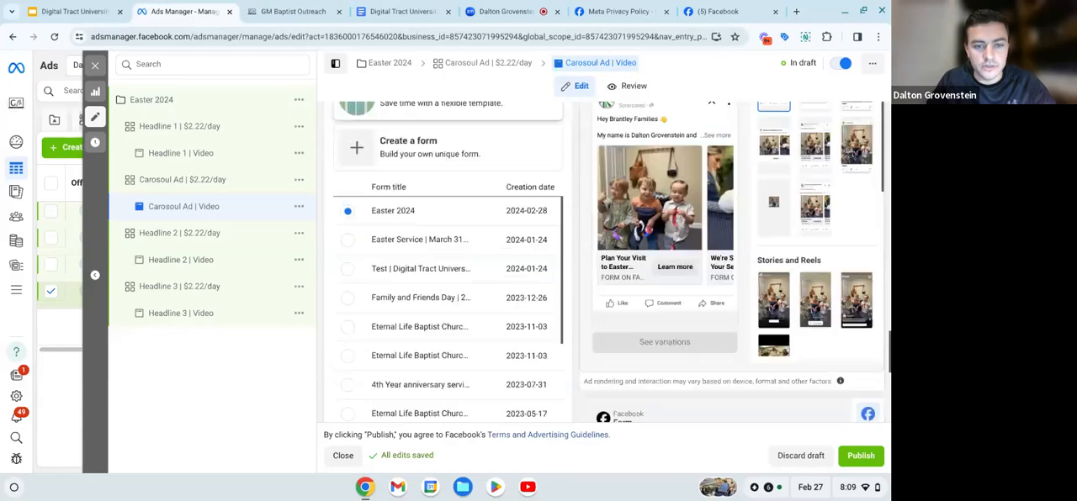
pyautogui.scroll(4, 400, 207)
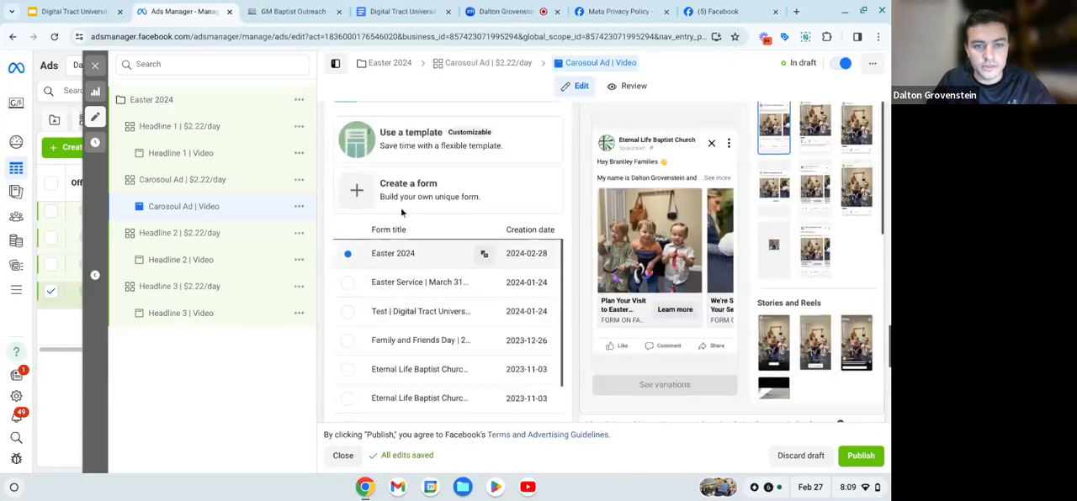
pyautogui.scroll(10, 400, 207)
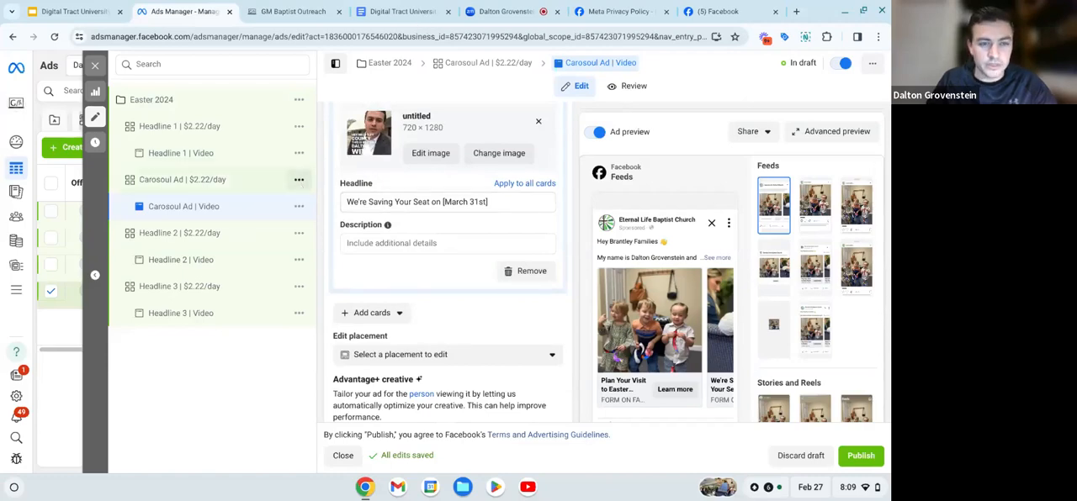
# - Rename the ad inside the carousel ad set as "Carosoul Ad | Video | 3 kids"
pyautogui.click(298, 180)
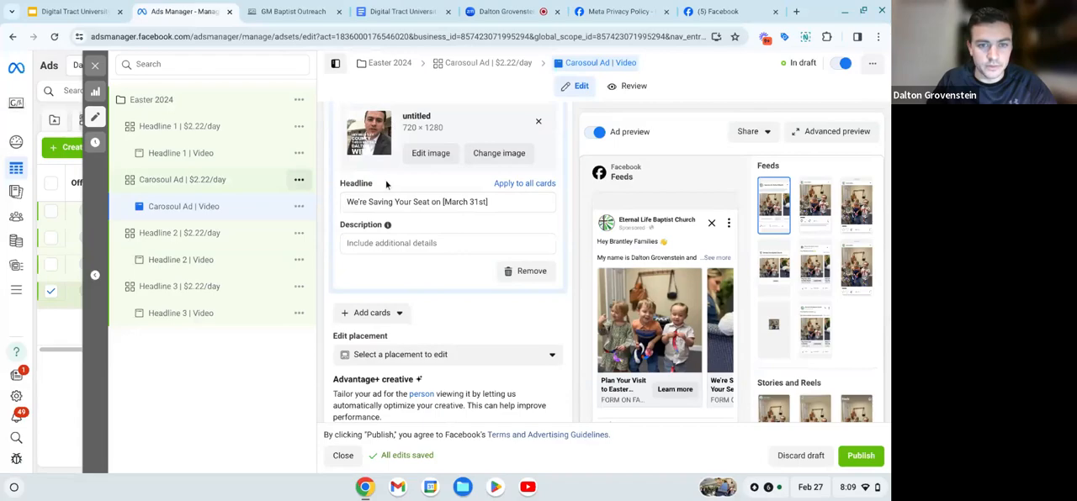
pyautogui.click(433, 178)
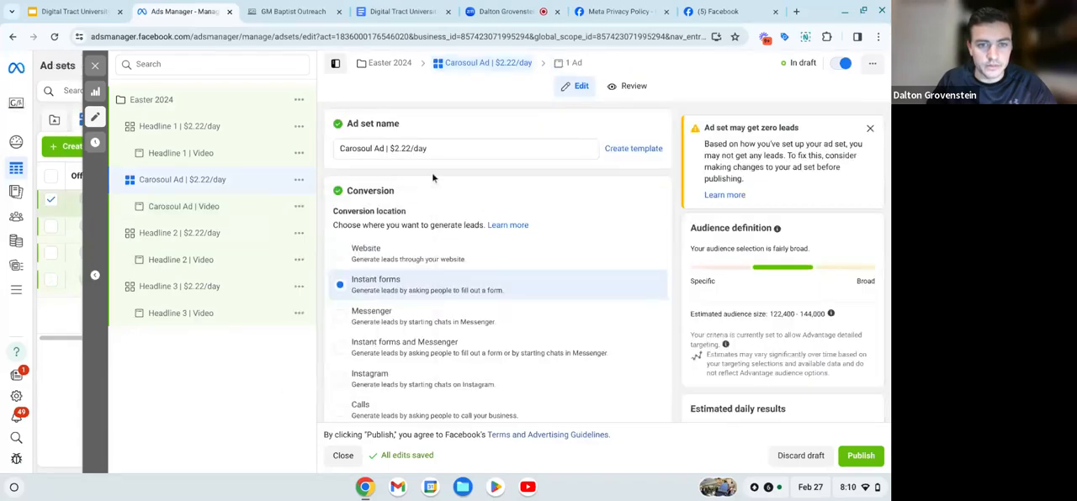
pyautogui.click(227, 210)
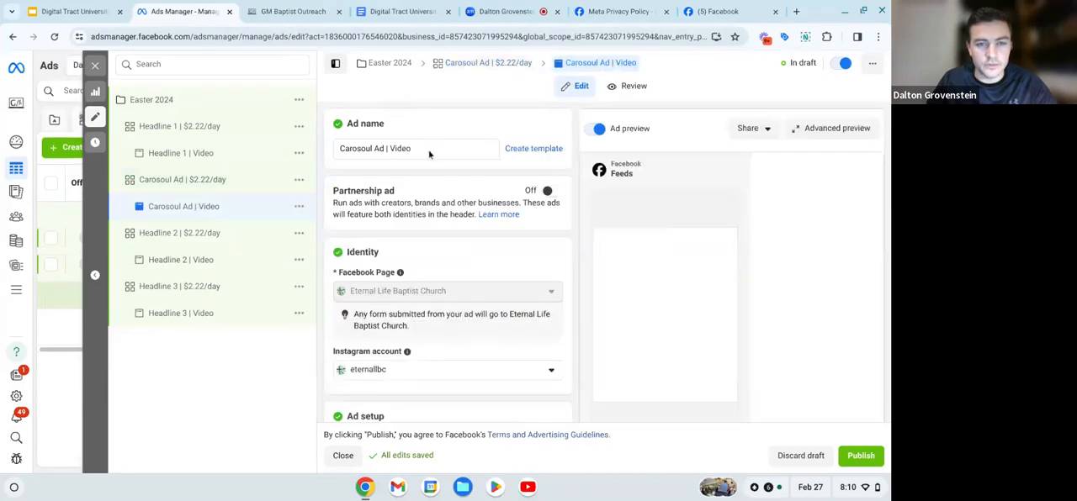
pyautogui.click(427, 150)
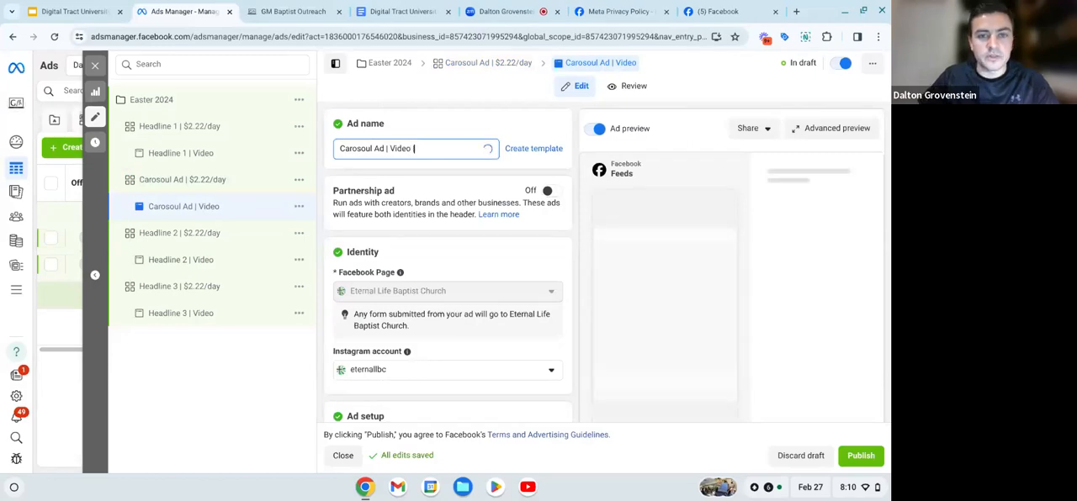
pyautogui.write('| #')
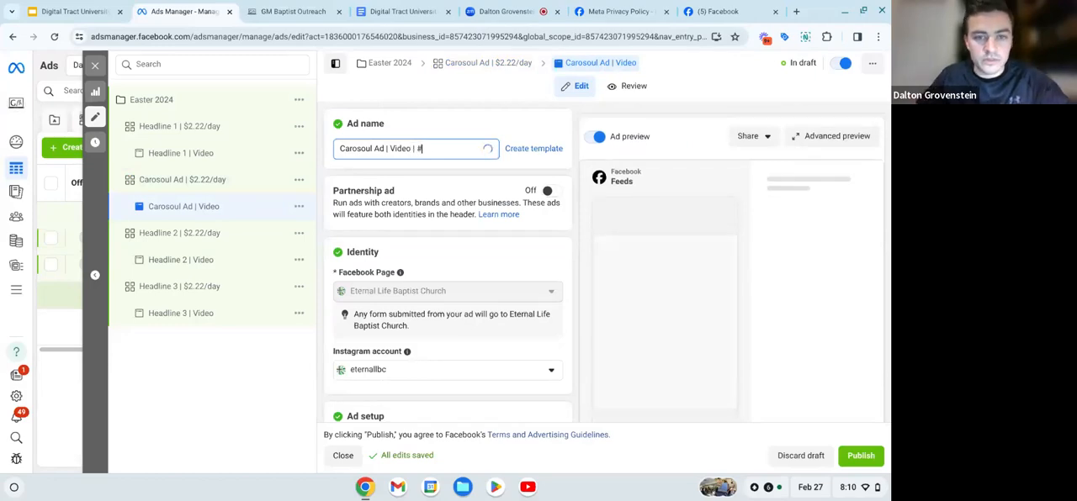
pyautogui.press('BackSpace')
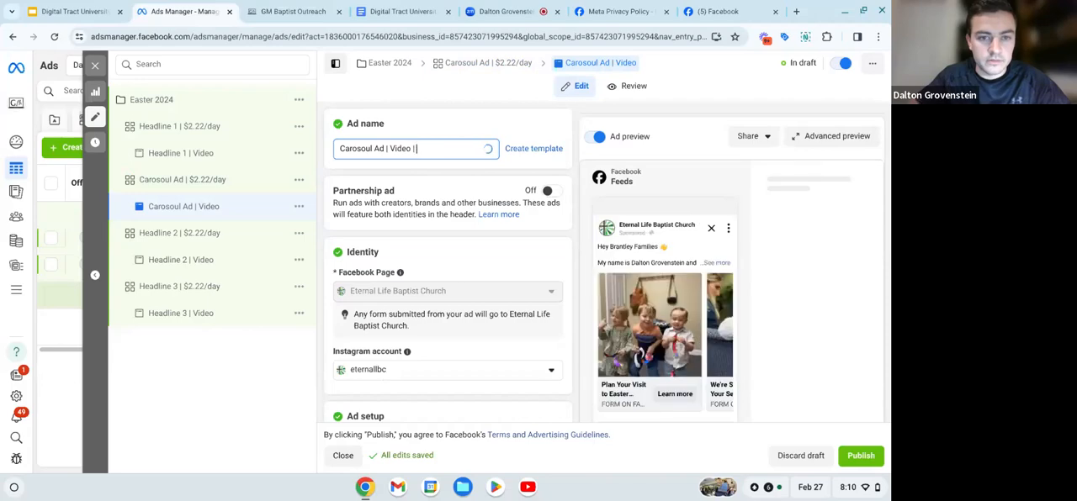
pyautogui.write('3')
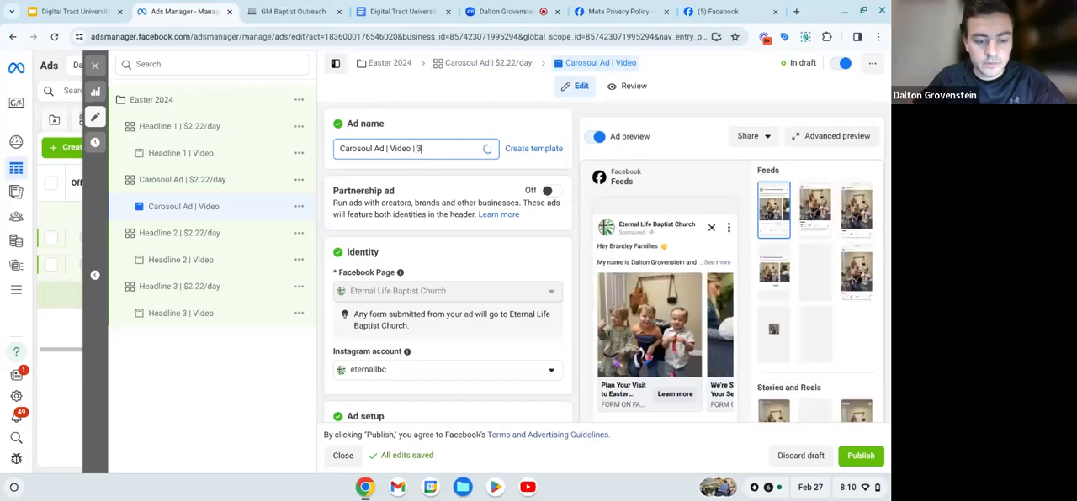
pyautogui.write(' kids')
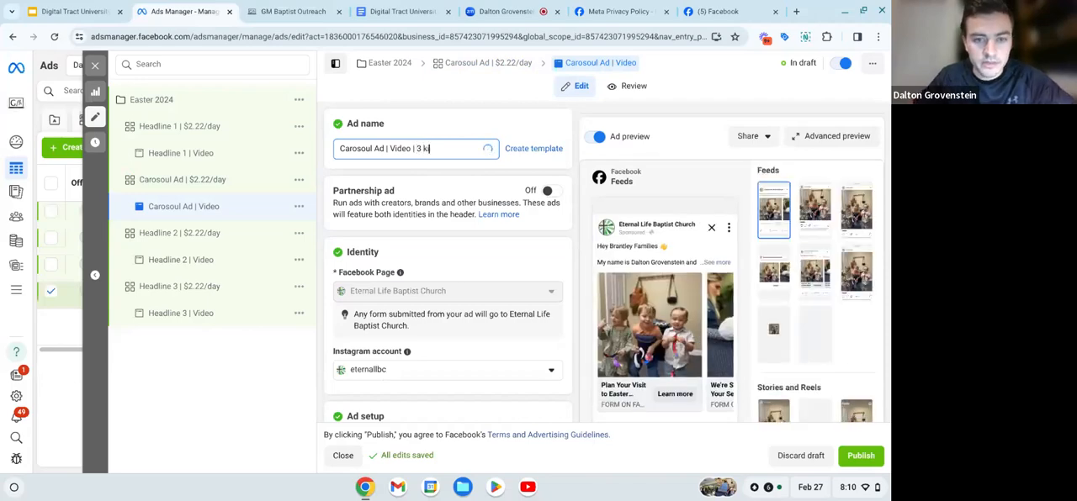
pyautogui.click(439, 170)
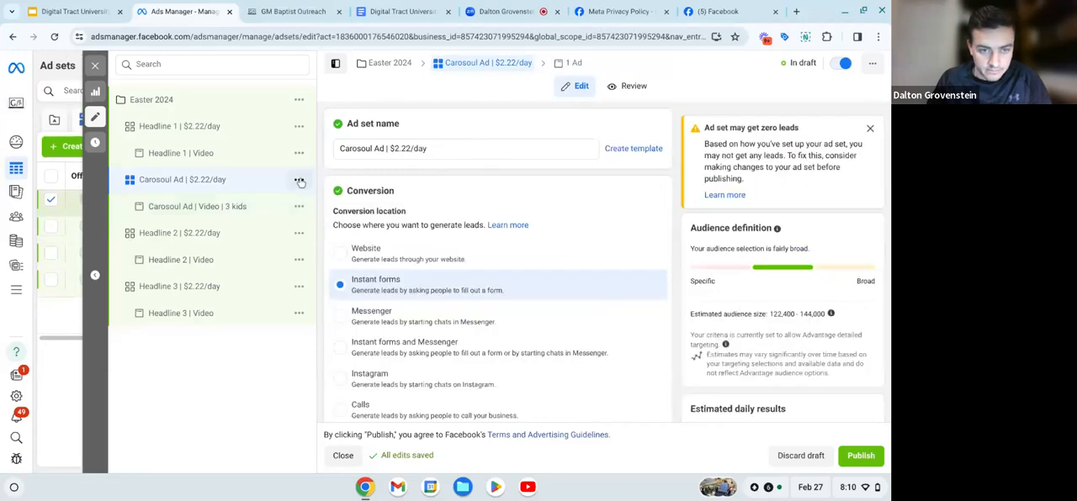
# - Duplicate the "Carosoul Ad | $2.22/day" ad set once within the original campaign, keeping existing reactions, comments and shares on the new ad
pyautogui.click(298, 181)
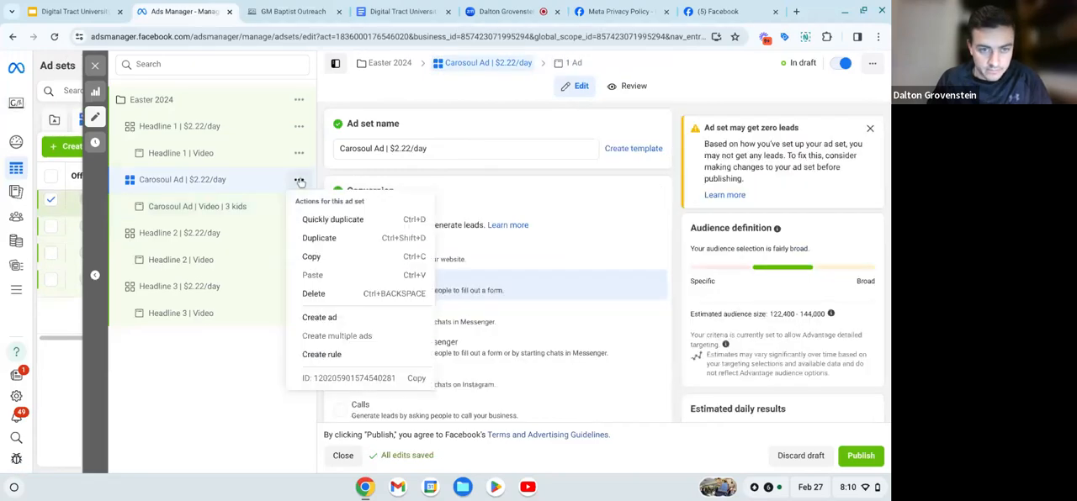
pyautogui.click(322, 240)
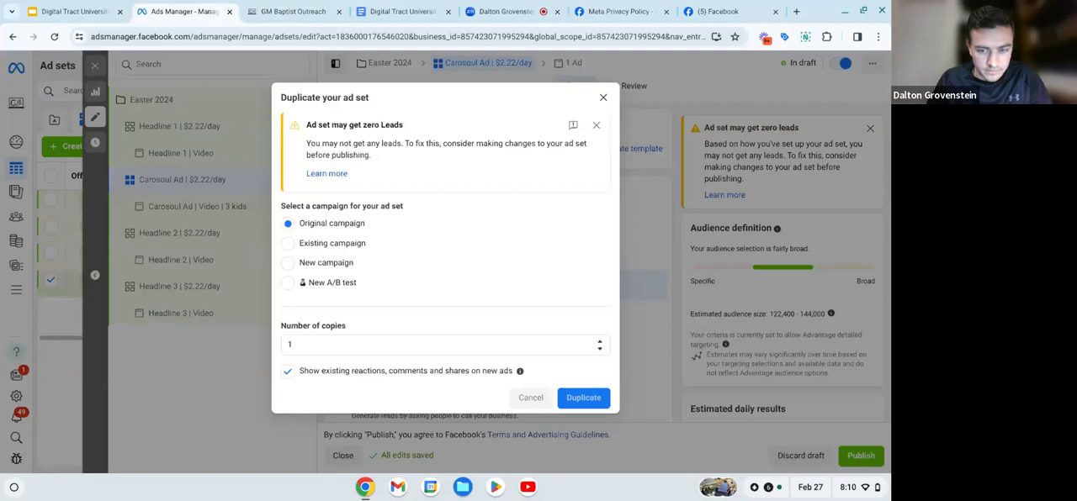
pyautogui.click(583, 397)
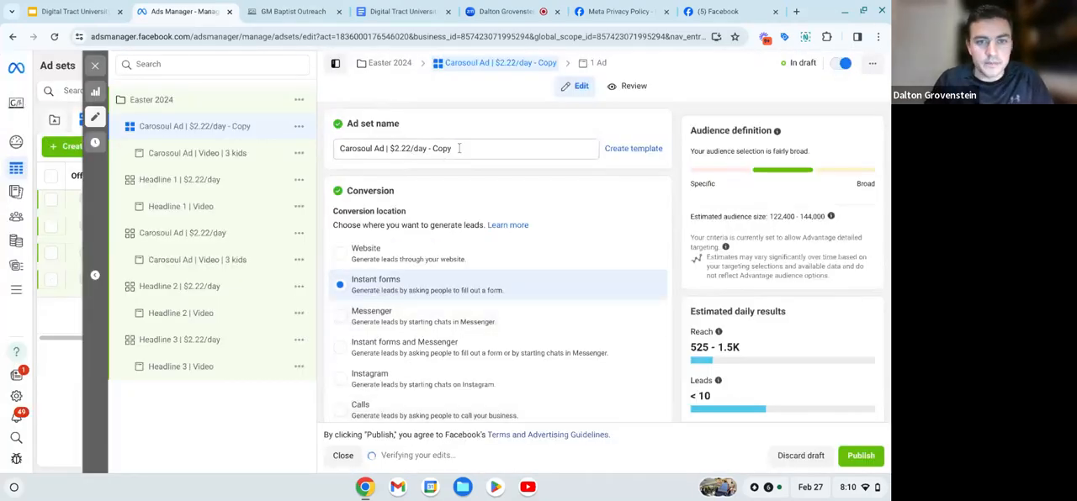
# - Remove the "- Copy" suffix from the duplicated ad set's name so it reads "Carosoul Ad | $2.22/day"
pyautogui.click(459, 148)
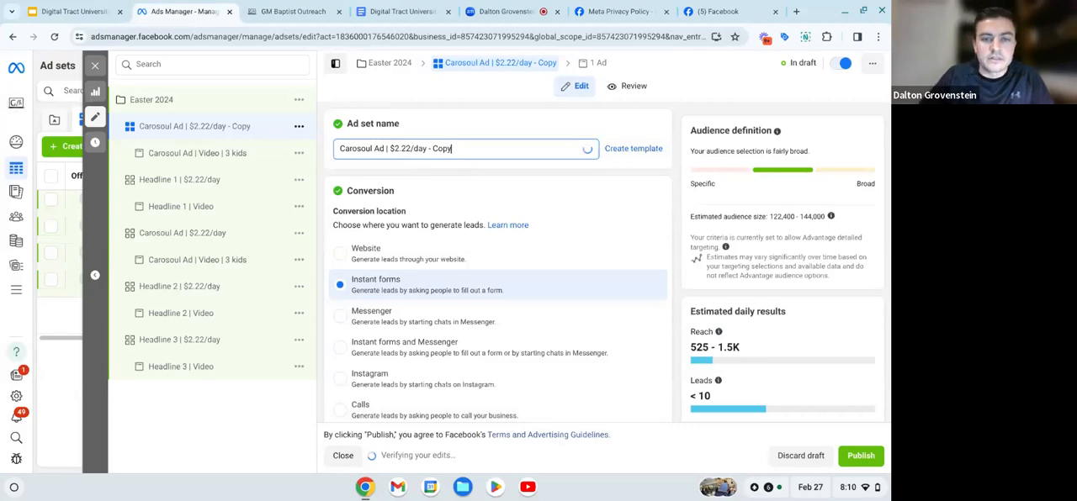
pyautogui.press('BackSpace')
pyautogui.press('BackSpace')
pyautogui.press('BackSpace')
pyautogui.press('BackSpace')
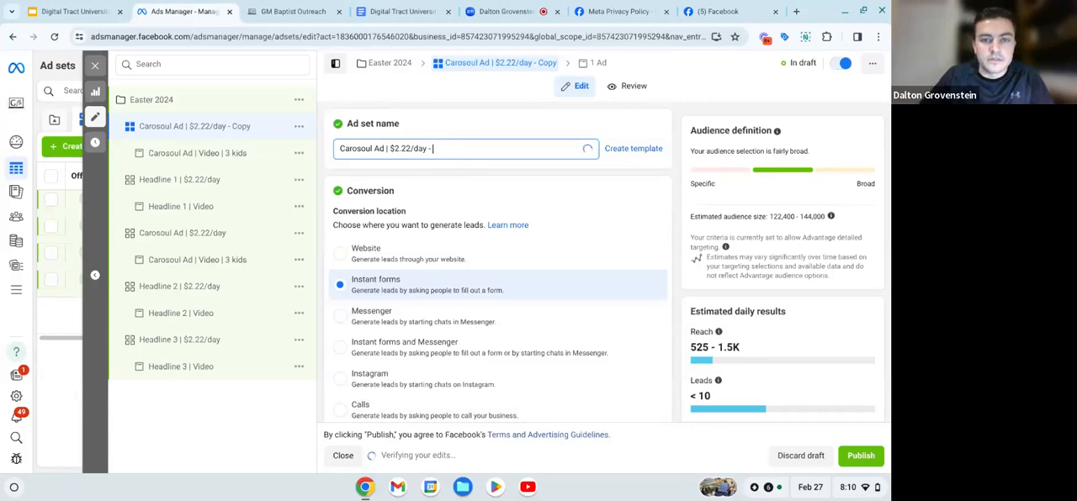
pyautogui.press('BackSpace')
pyautogui.press('BackSpace')
pyautogui.press('BackSpace')
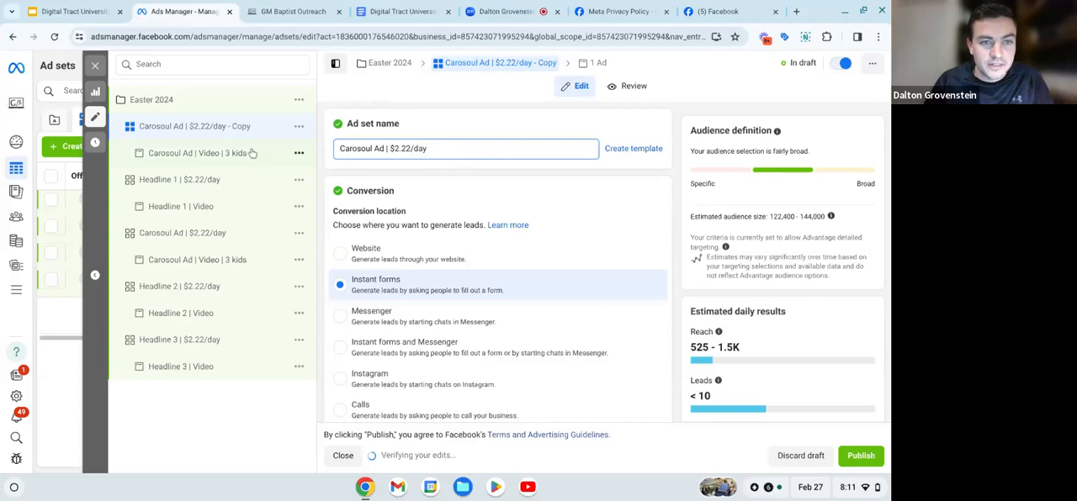
pyautogui.click(333, 188)
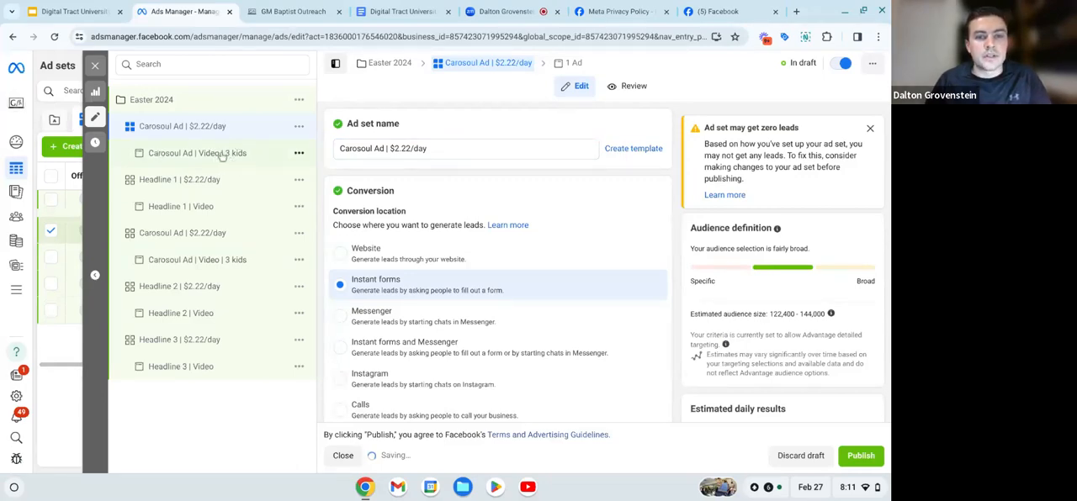
# - Replace "3 kids" at the end of the duplicated carousel ad's name with the first name of the child pictured
pyautogui.click(197, 153)
pyautogui.click(438, 149)
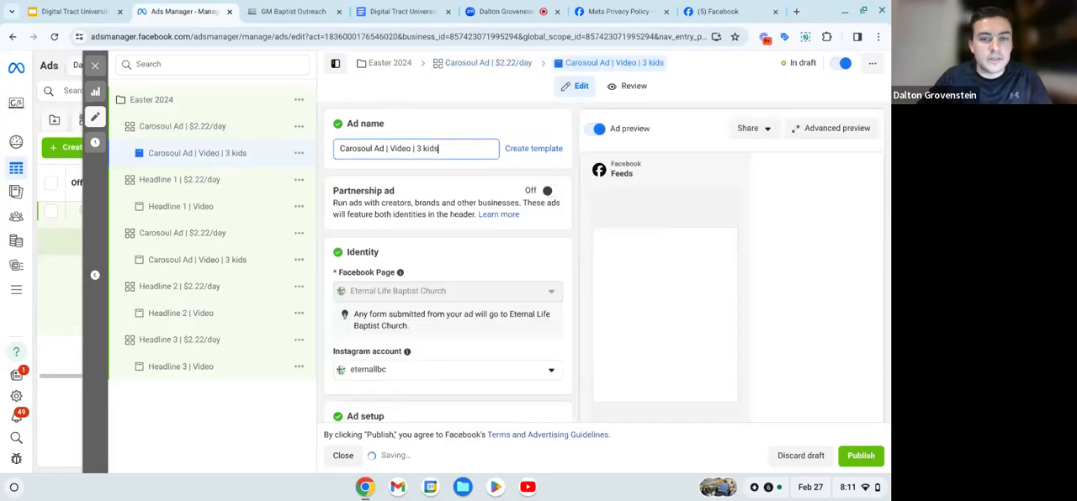
pyautogui.press('BackSpace')
pyautogui.press('BackSpace')
pyautogui.press('BackSpace')
pyautogui.press('BackSpace')
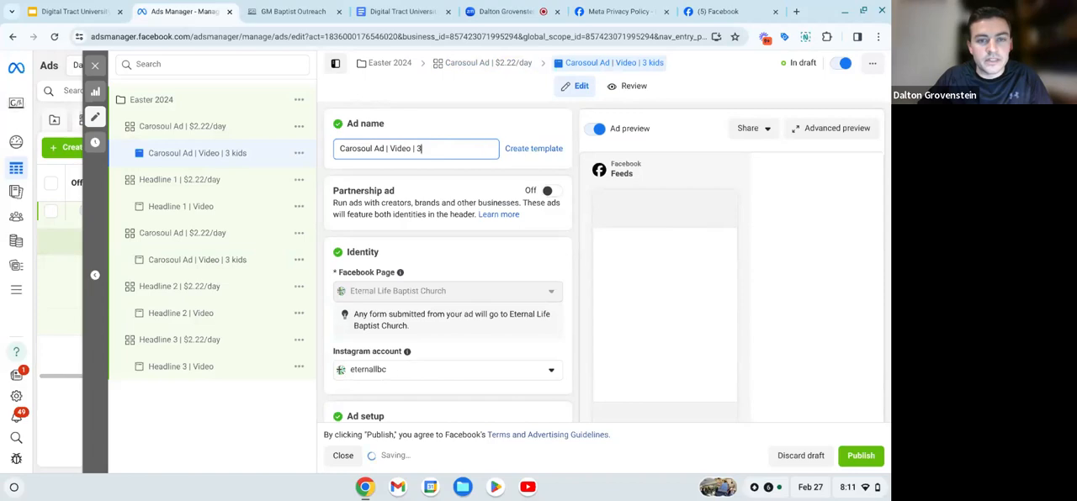
pyautogui.press('BackSpace')
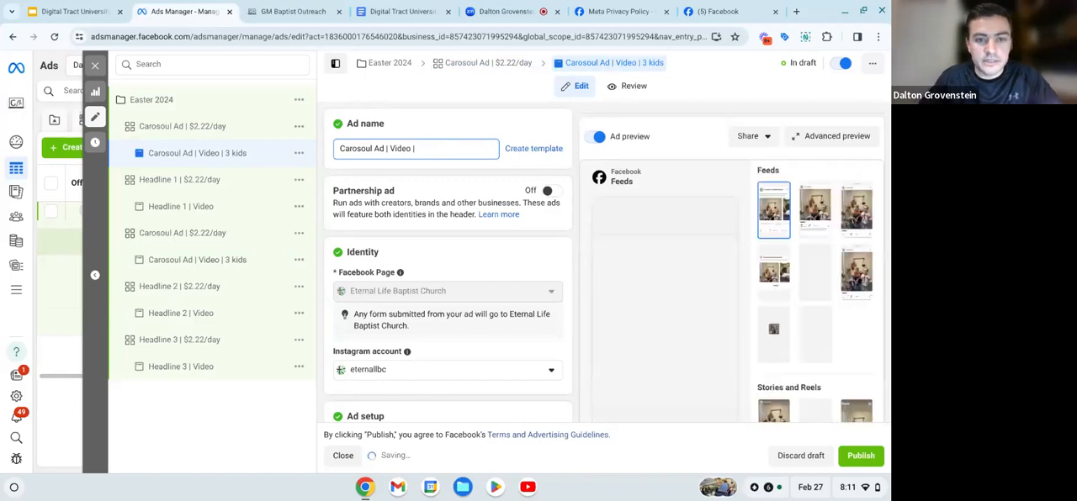
pyautogui.write('Analie')
pyautogui.click(427, 173)
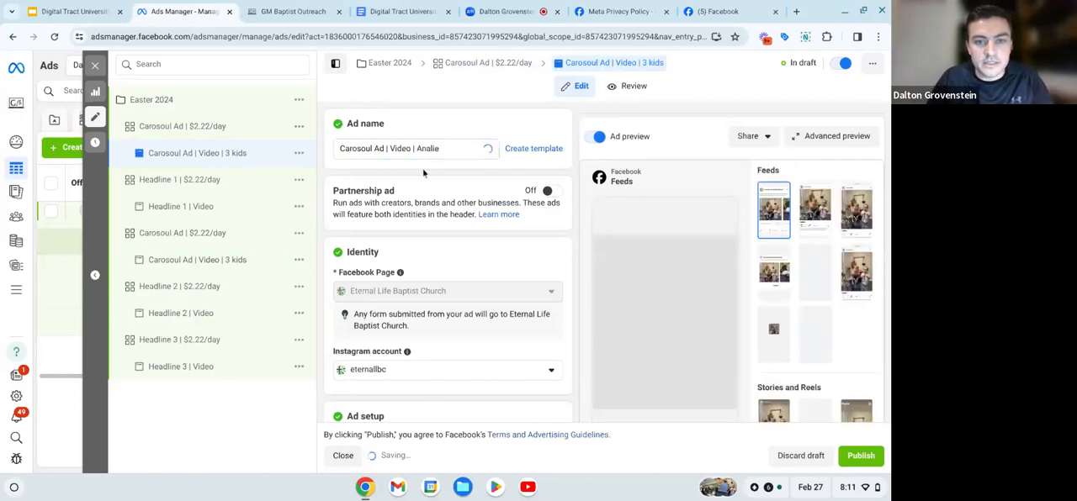
# - Reorder the duplicated ad's carousel cards so the second card, "We're Saving Your Seat on [March 31st]" with the baby photo, comes first
pyautogui.scroll(-10, 468, 195)
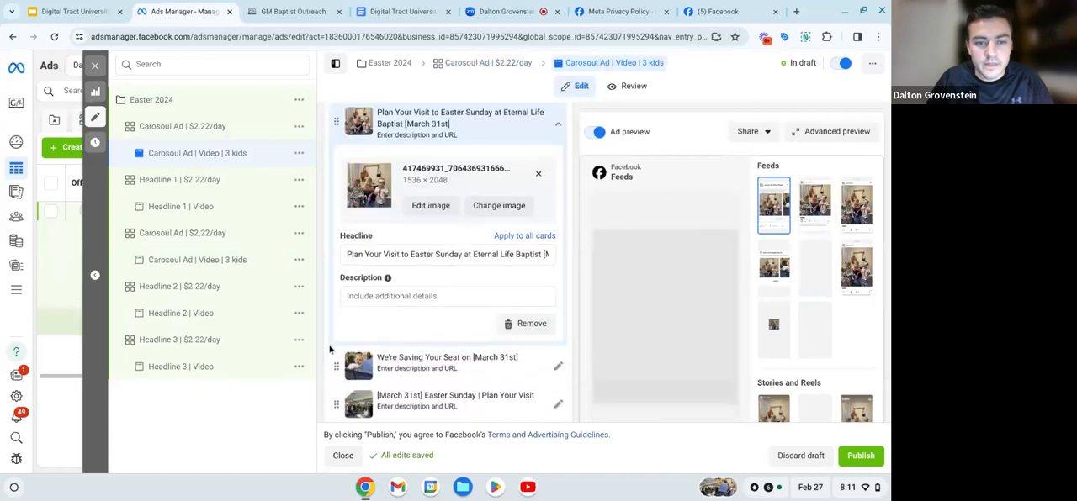
pyautogui.scroll(-1, 336, 371)
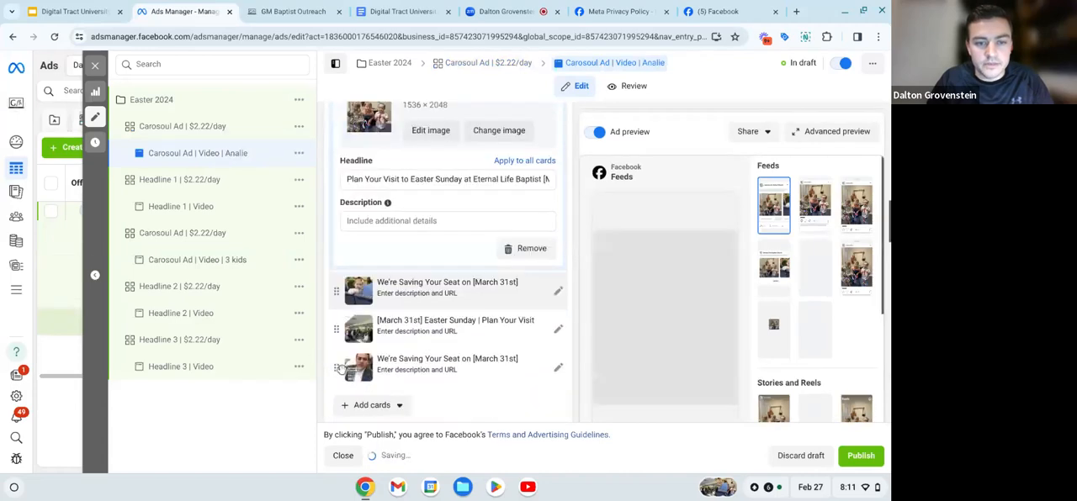
pyautogui.moveTo(336, 293); pyautogui.dragTo(347, 322)
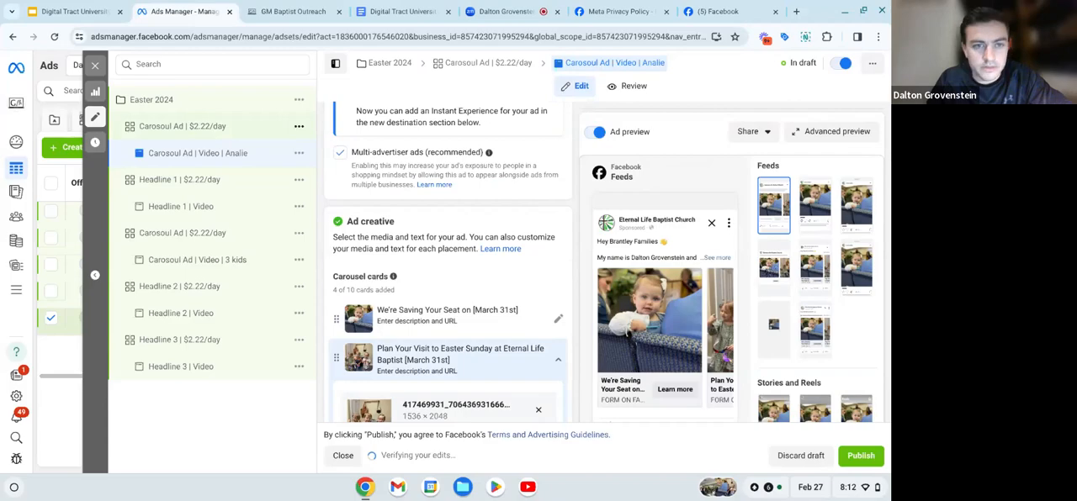
# - Duplicate the ad set holding the reordered carousel ad, making one copy in the original campaign
pyautogui.click(300, 127)
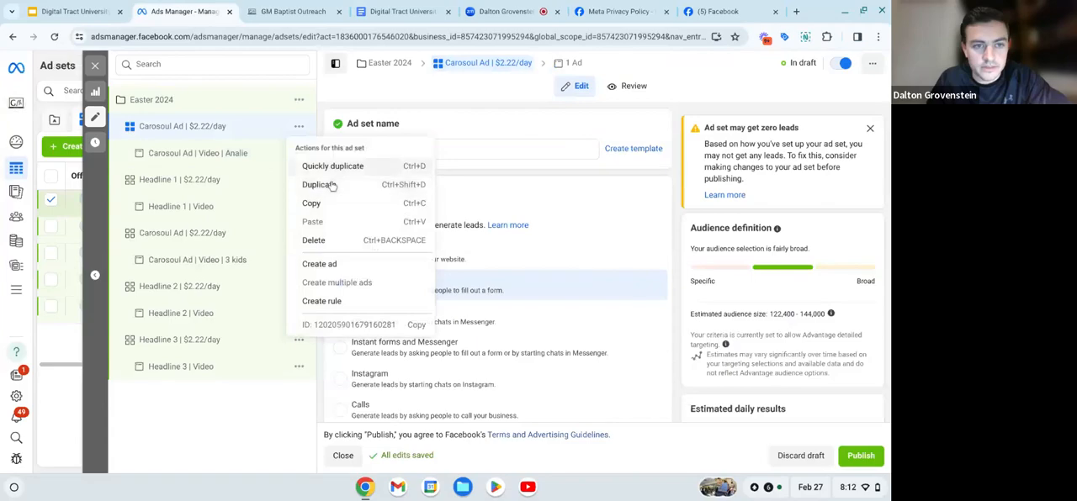
pyautogui.click(333, 185)
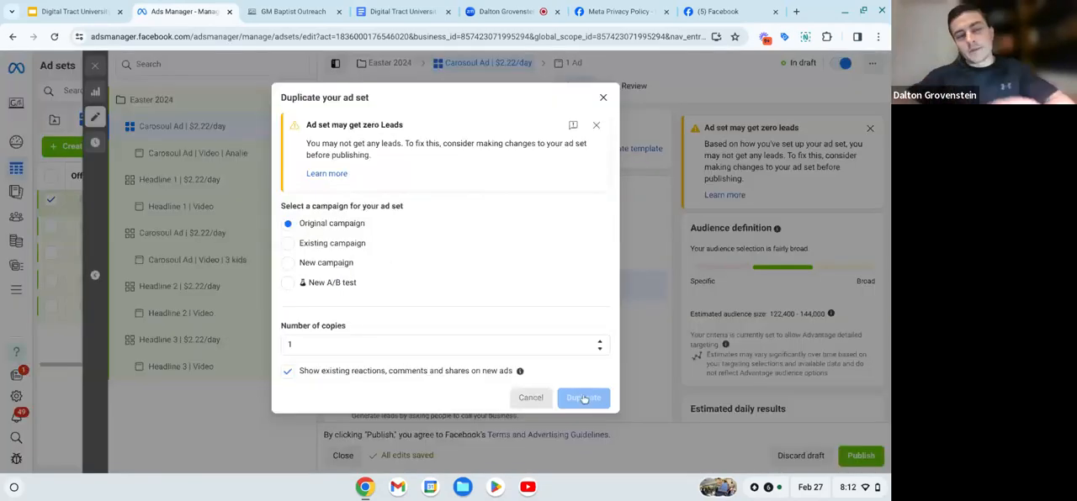
pyautogui.click(583, 397)
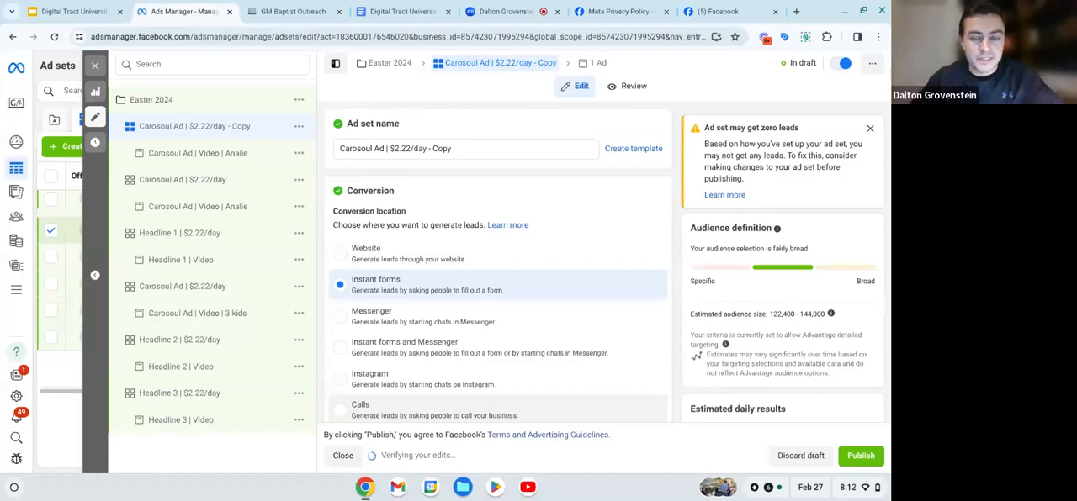
# - Rename the newest copied ad set as "Carosoul Ad | $2.22/day", dropping its "- Copy" ending
pyautogui.click(488, 152)
pyautogui.press('BackSpace')
pyautogui.press('BackSpace')
pyautogui.press('BackSpace')
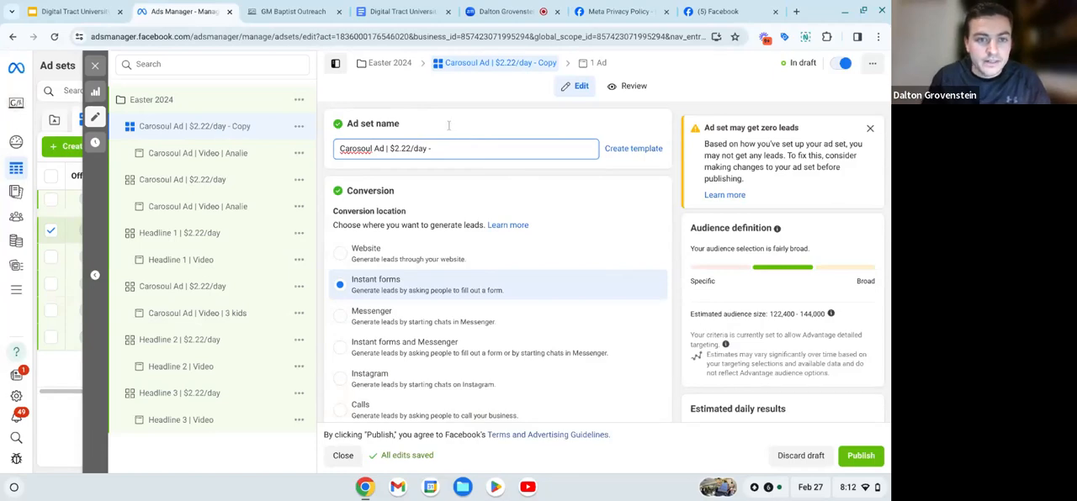
pyautogui.press('BackSpace')
pyautogui.press('BackSpace')
pyautogui.click(439, 178)
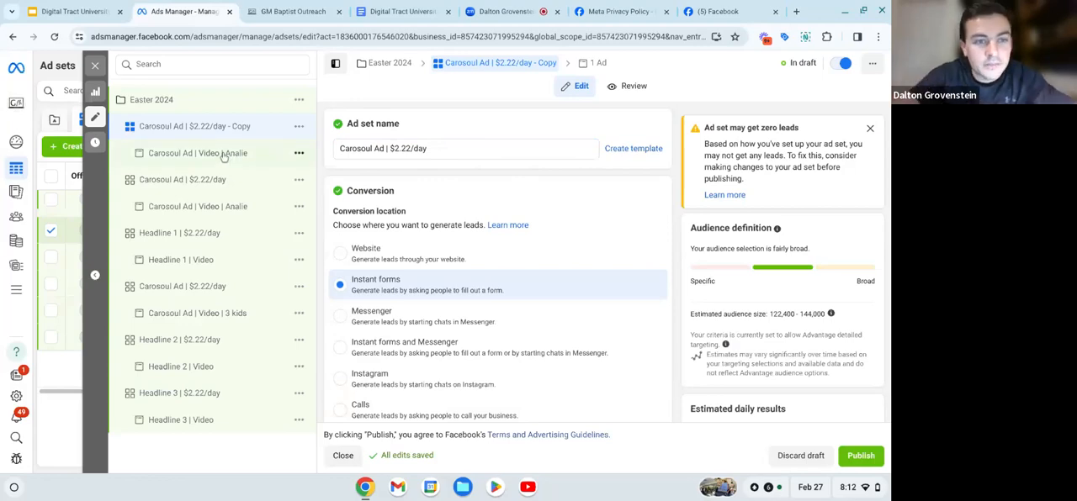
# - Rename the ad inside the newest carousel ad set as "Carosoul Ad | Video | congregation image"
pyautogui.click(224, 156)
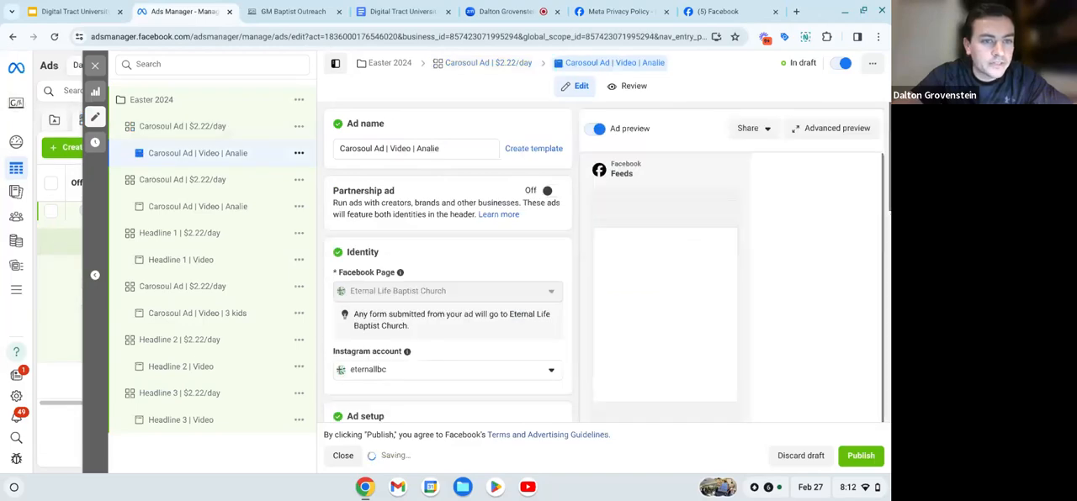
pyautogui.click(446, 152)
pyautogui.press('BackSpace')
pyautogui.press('BackSpace')
pyautogui.press('BackSpace')
pyautogui.press('BackSpace')
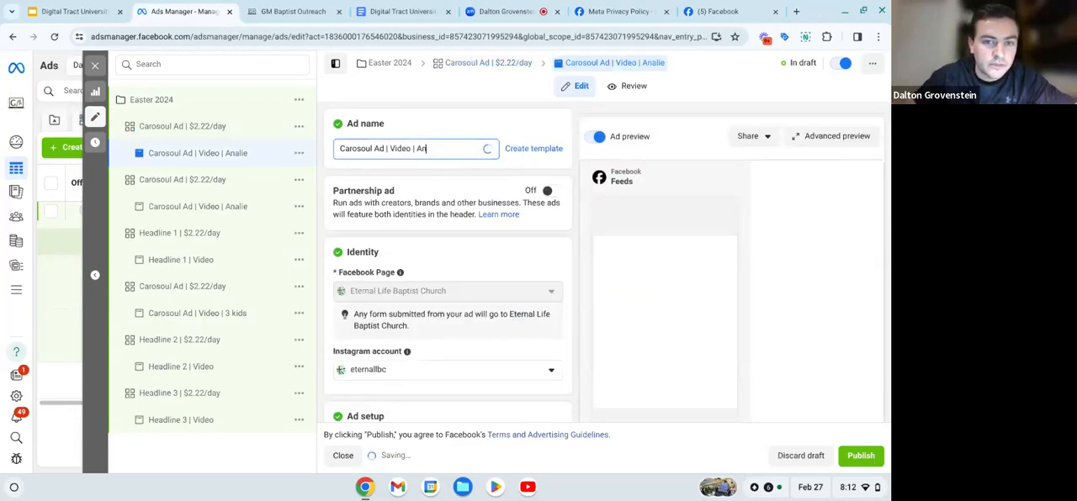
pyautogui.press('BackSpace')
pyautogui.press('BackSpace')
pyautogui.press('BackSpace')
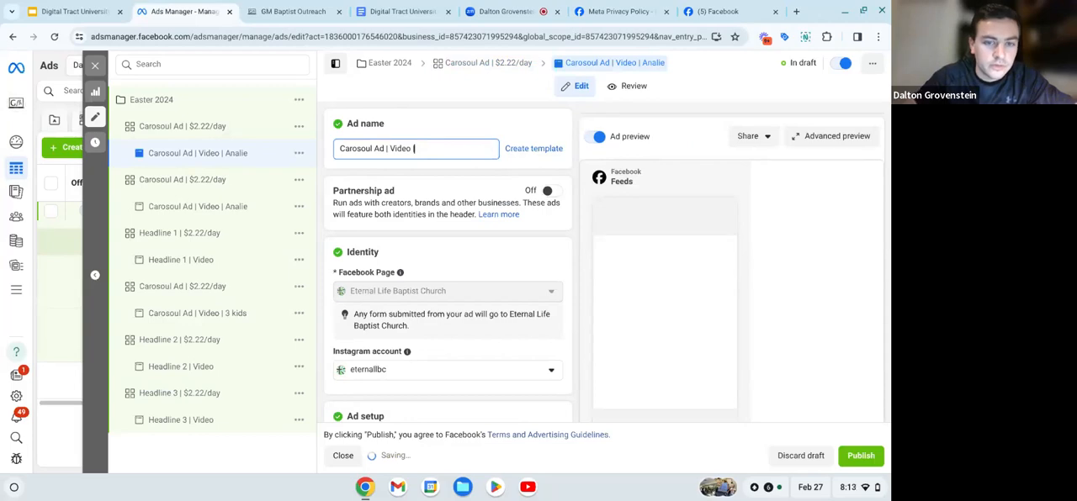
pyautogui.write('|')
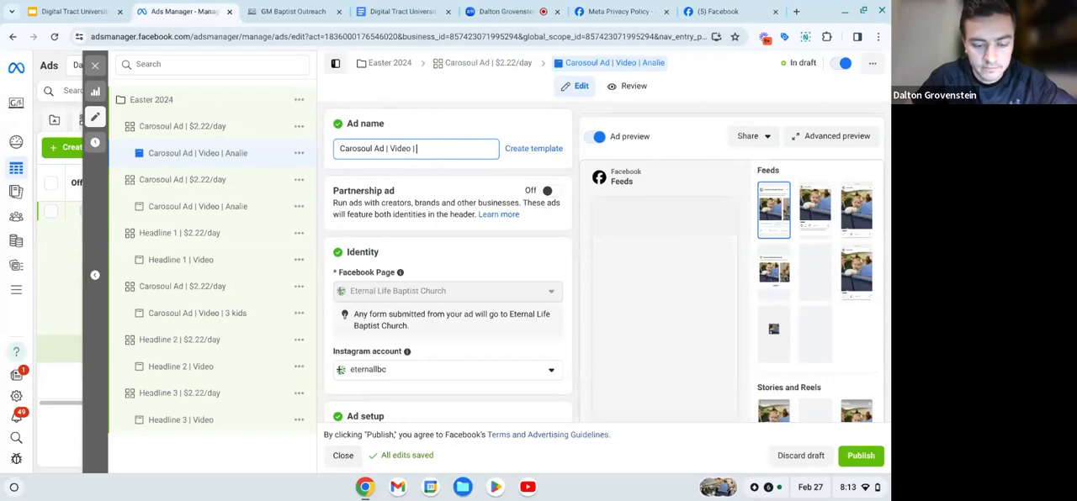
pyautogui.write('congregati')
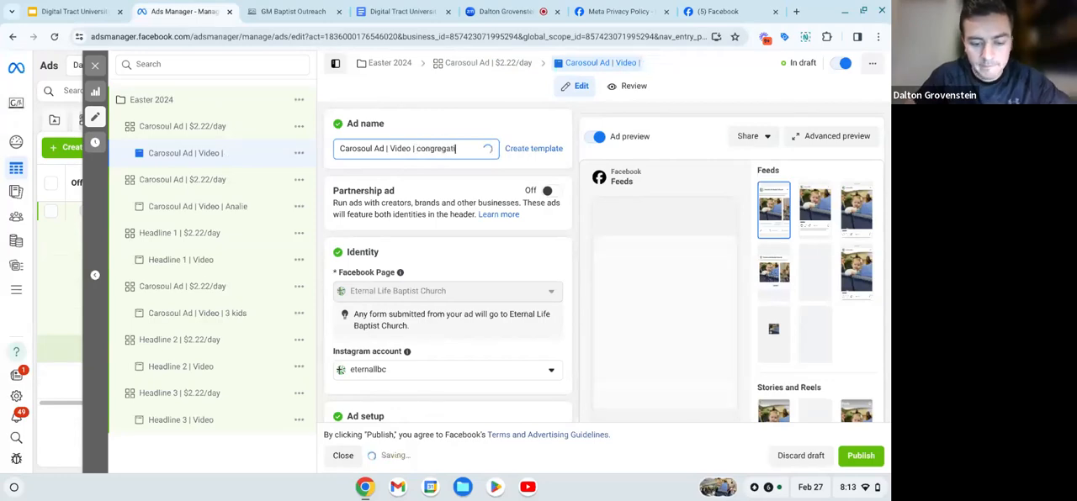
pyautogui.write('on image')
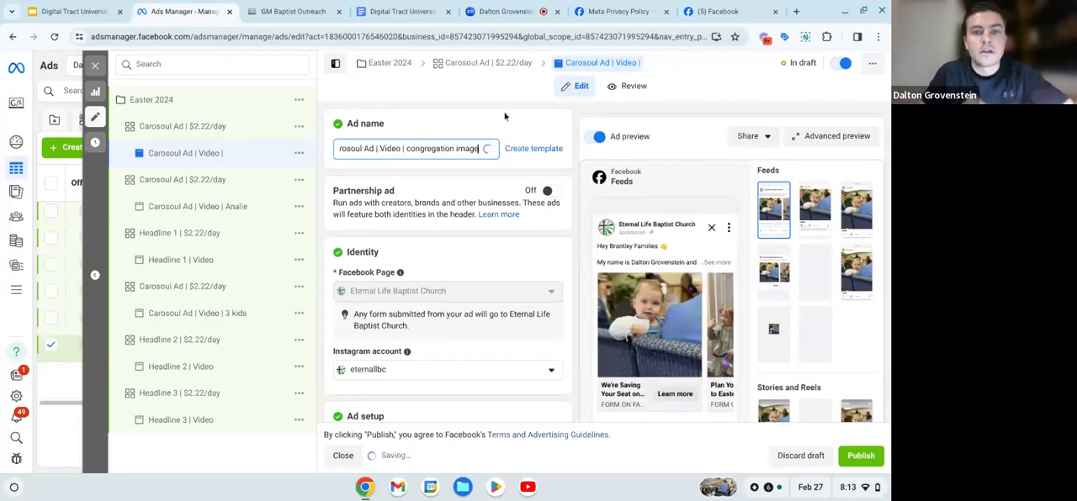
pyautogui.click(432, 182)
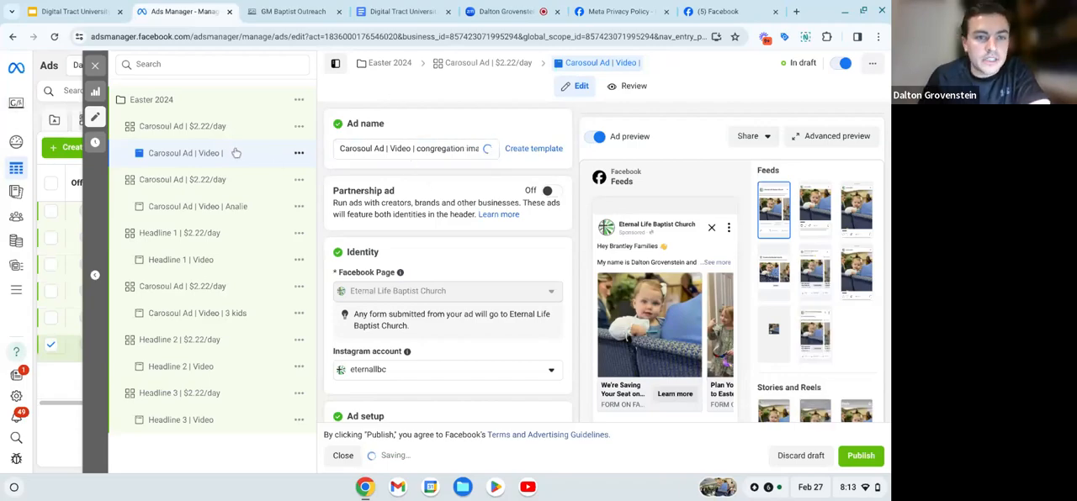
# - Reorder the congregation ad's carousel so the "[March 31st] Easter Sunday | Plan Your Visit" card with the congregation photo comes first
pyautogui.scroll(-5, 501, 211)
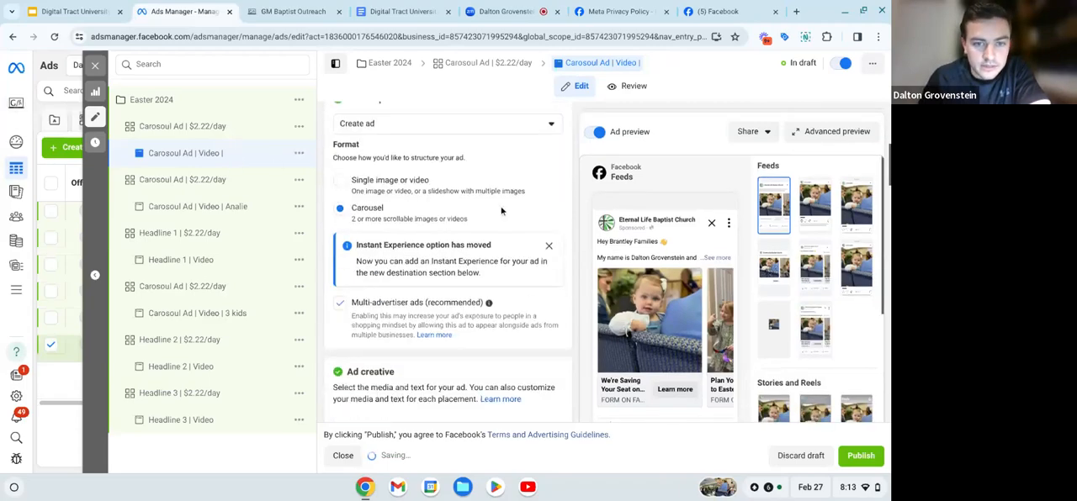
pyautogui.scroll(-5, 398, 324)
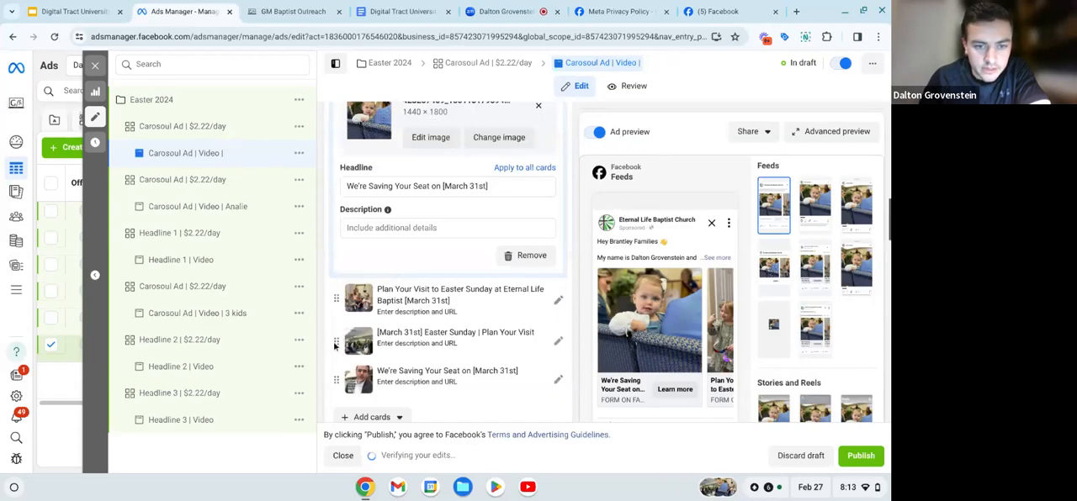
pyautogui.moveTo(338, 343); pyautogui.dragTo(465, 298)
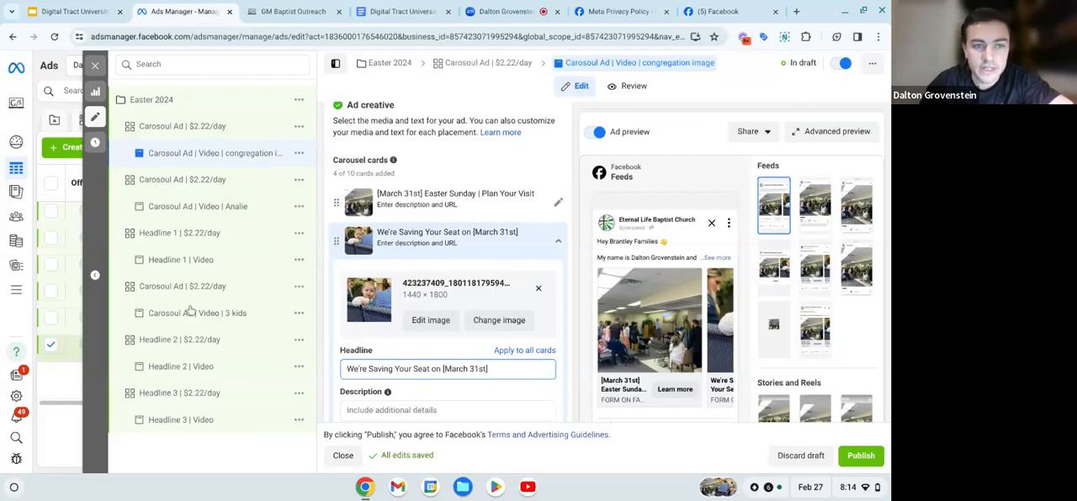
# - Review the Headline 3 video ad's creative and text, and publish the Headline 2 ad with its ad set and the Easter 2024 campaign
pyautogui.click(221, 420)
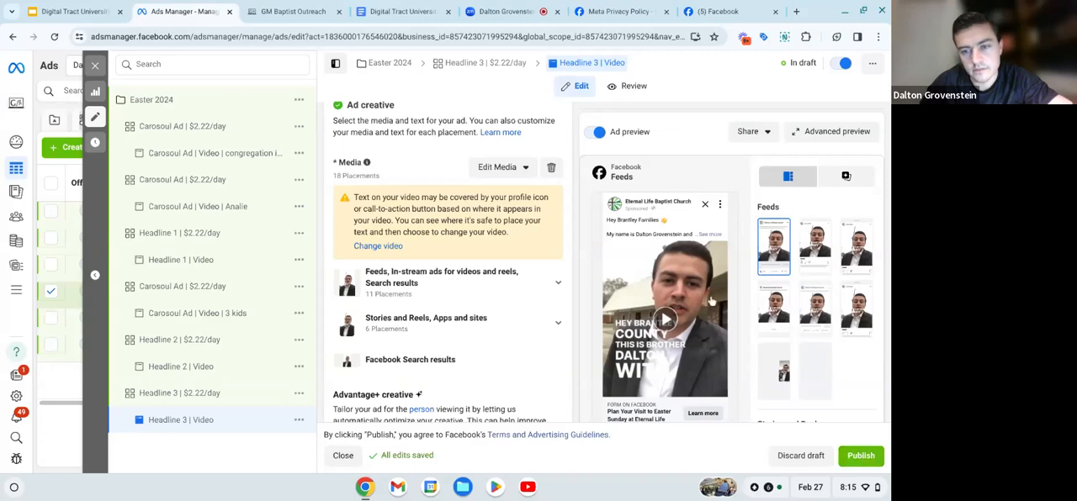
pyautogui.scroll(-5, 711, 301)
pyautogui.scroll(1, 711, 301)
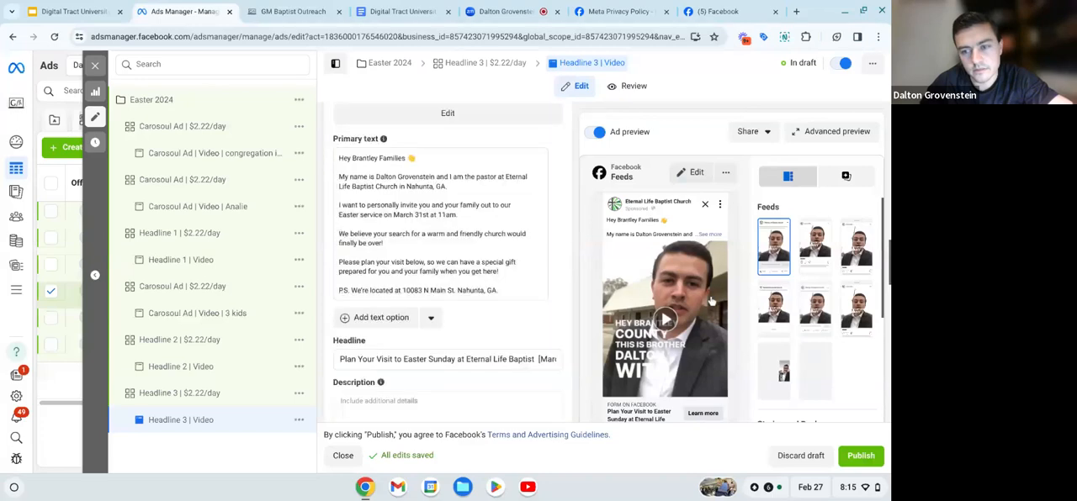
pyautogui.scroll(5, 711, 301)
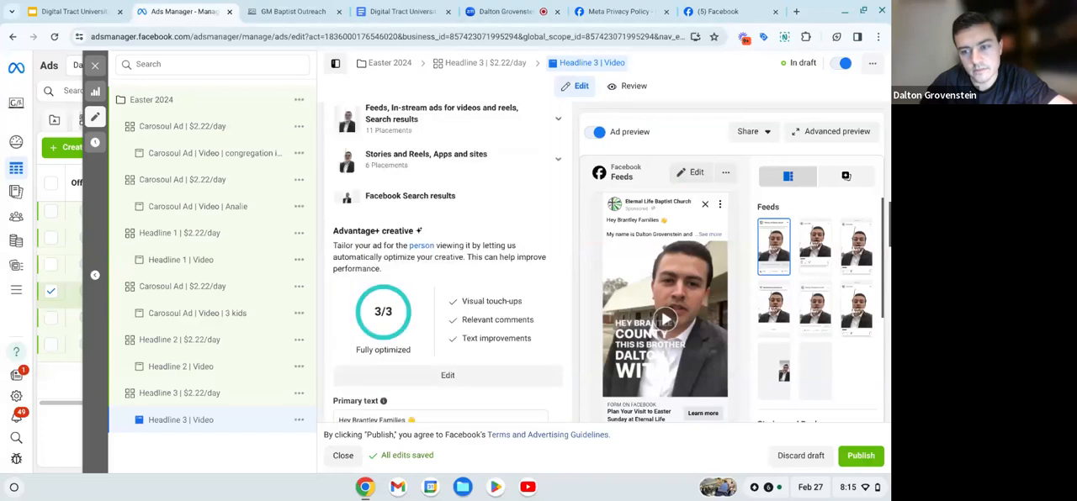
pyautogui.scroll(5, 496, 344)
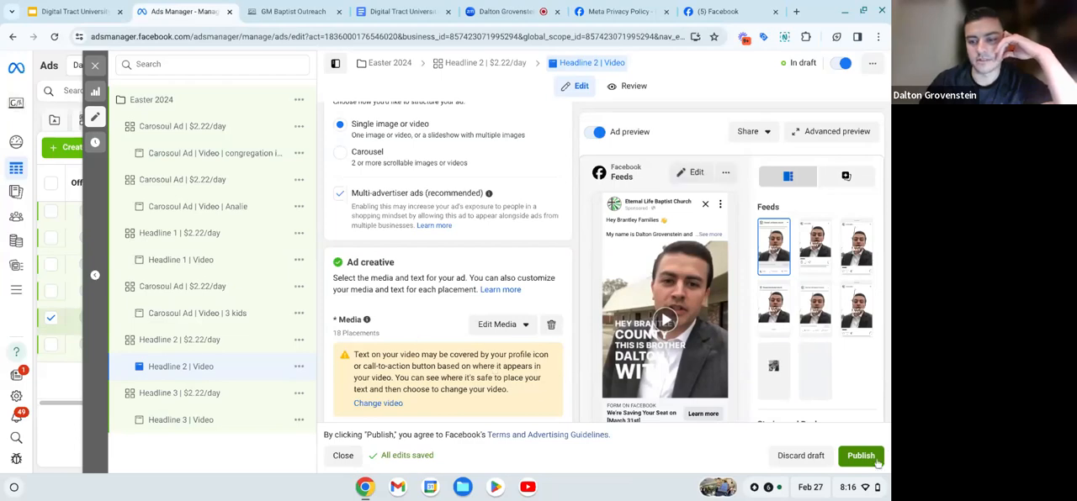
pyautogui.click(798, 456)
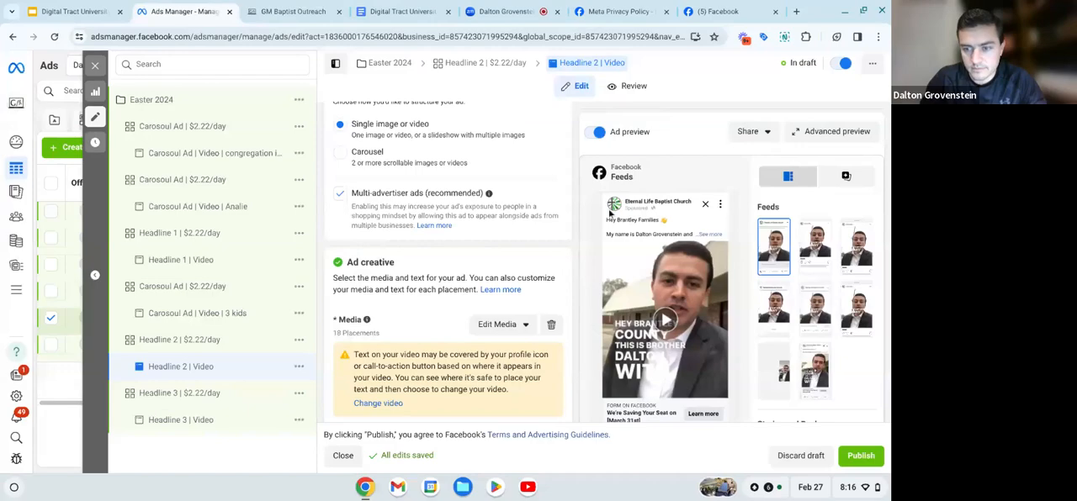
pyautogui.scroll(-4, 564, 253)
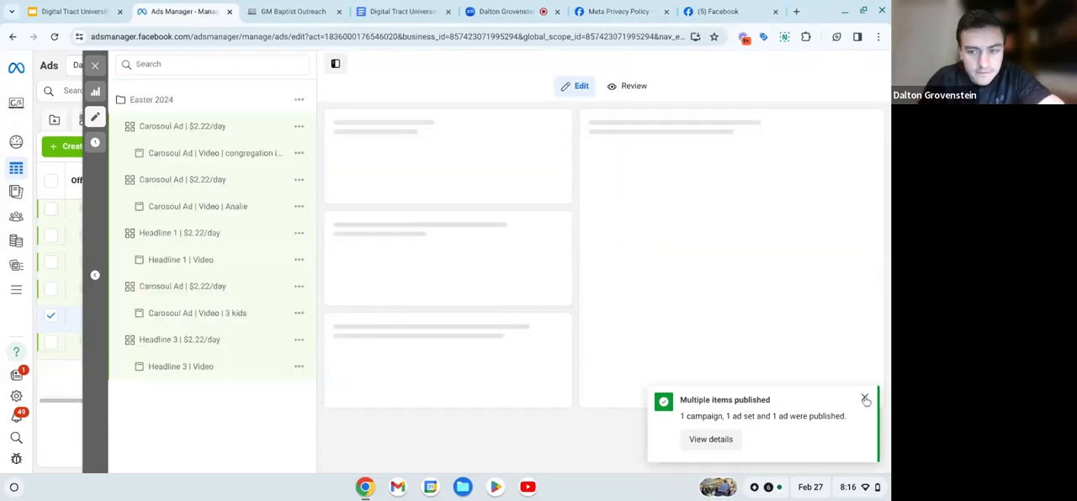
pyautogui.click(865, 400)
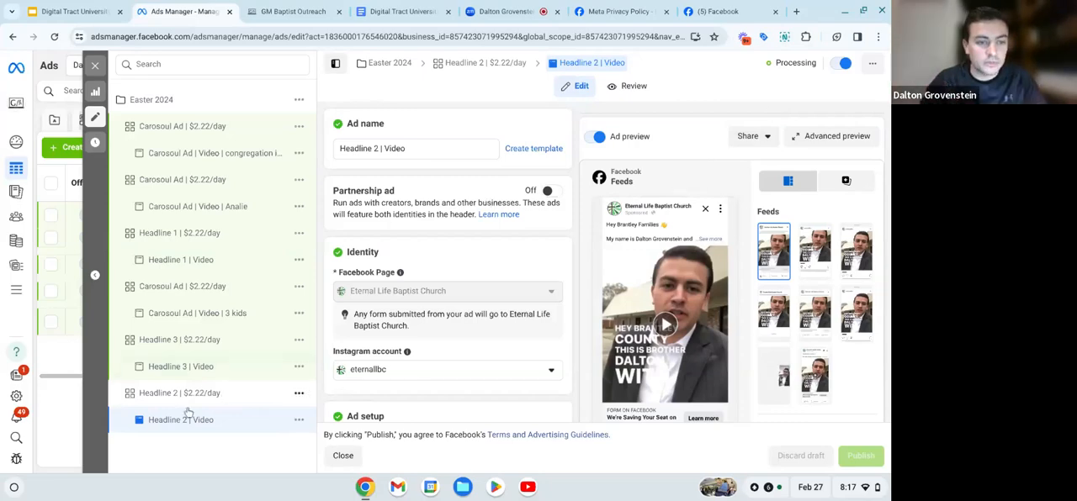
# - Publish the "Headline 3 | $2.22/day" ad set together with its video ad
pyautogui.click(190, 345)
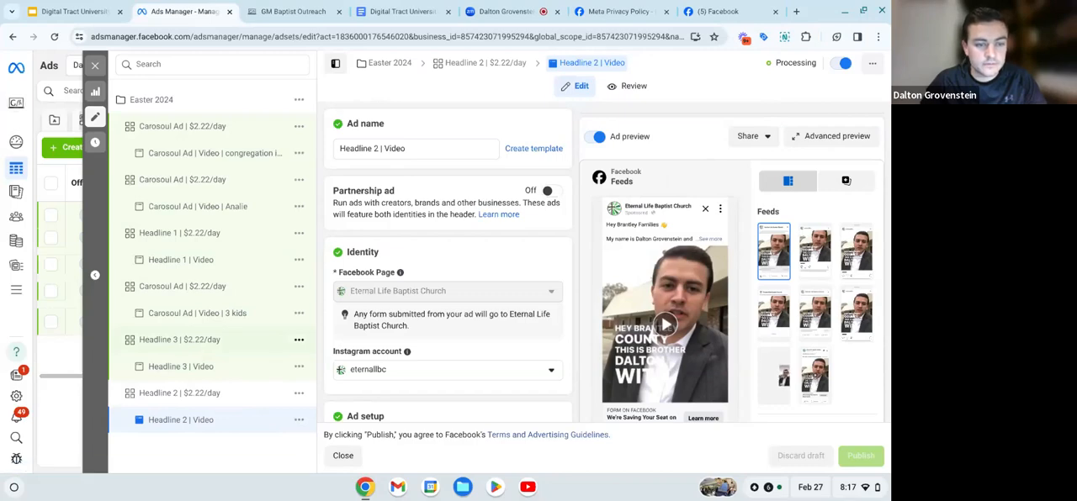
pyautogui.click(261, 348)
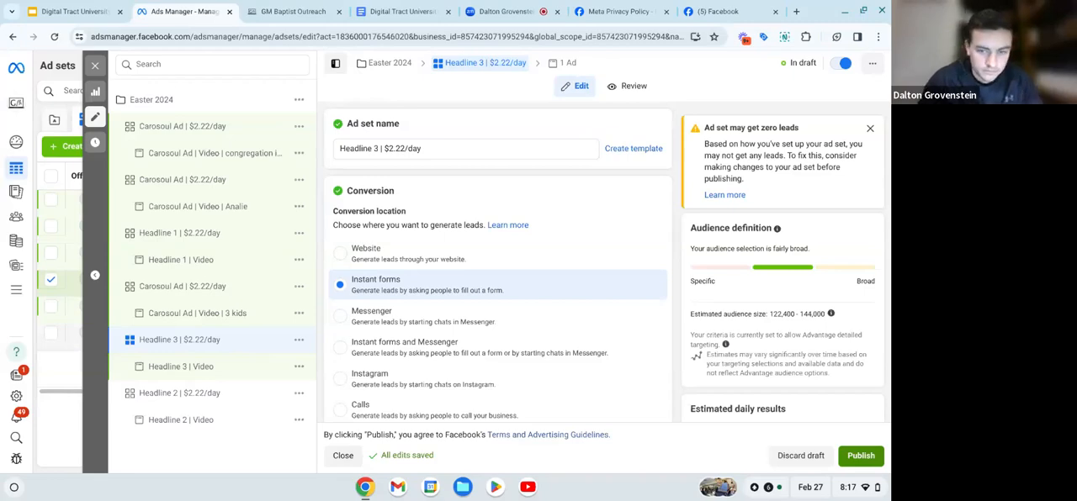
pyautogui.click(860, 456)
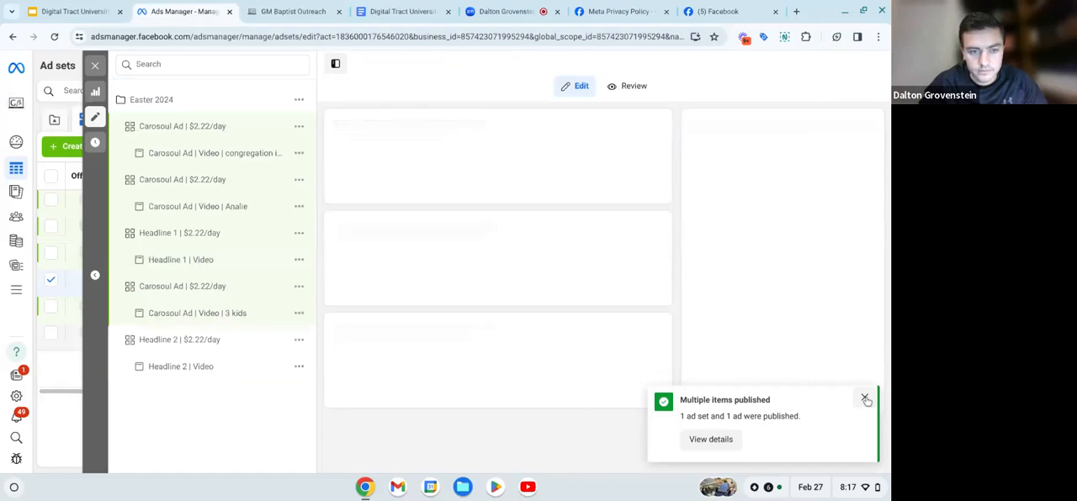
# - Publish the "Carosoul Ad | $2.22/day" ad set containing the "3 kids" ad and dismiss the notice
pyautogui.click(233, 287)
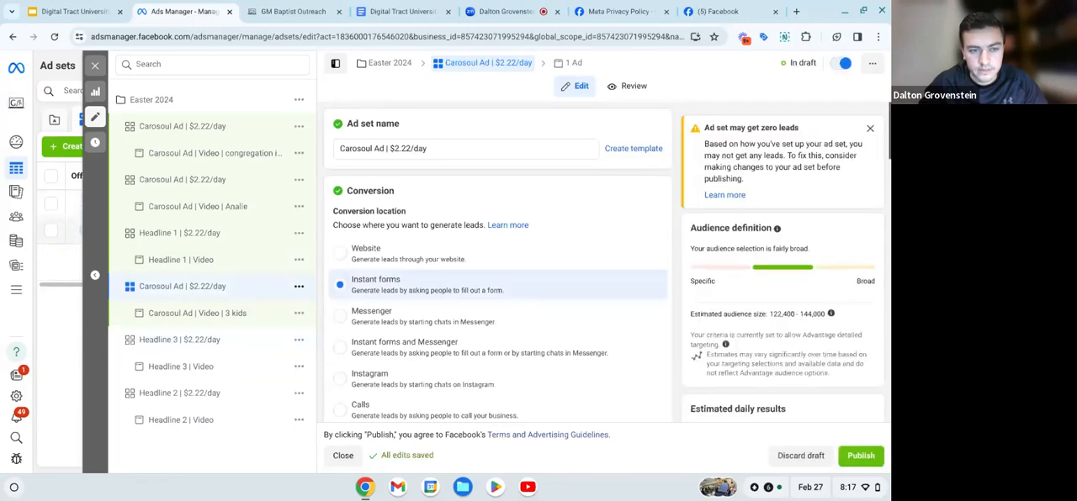
pyautogui.click(859, 456)
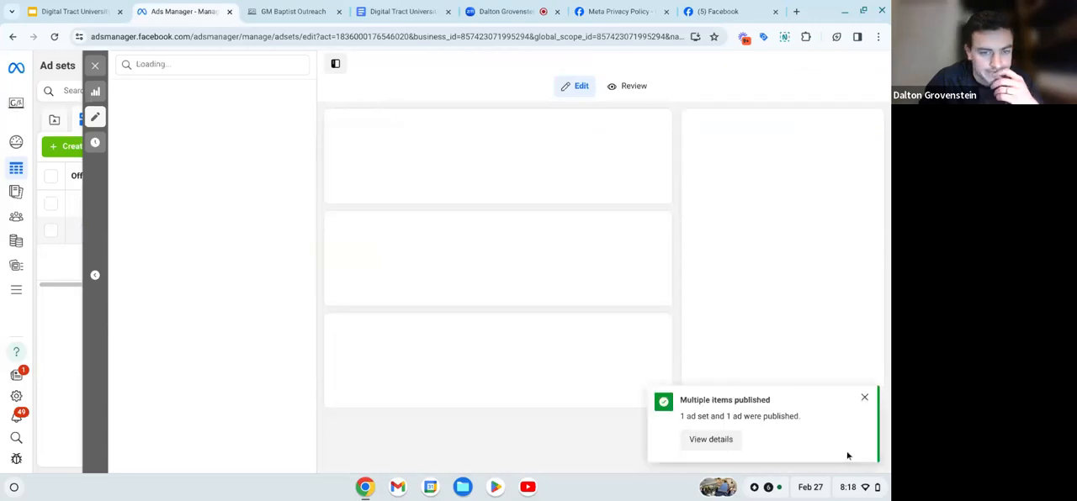
pyautogui.click(864, 398)
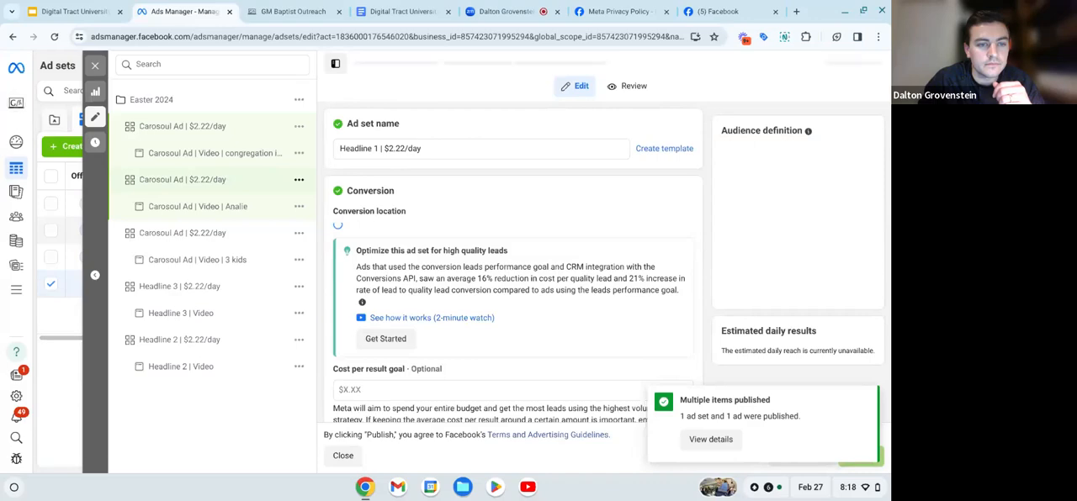
# - Publish the carousel ad set whose ad leads with the baby photo
pyautogui.click(182, 180)
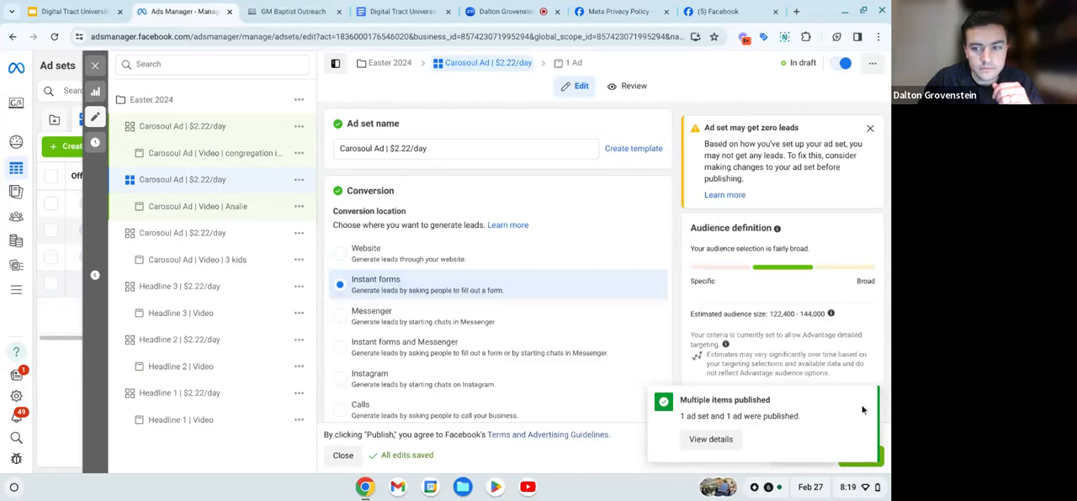
pyautogui.click(864, 400)
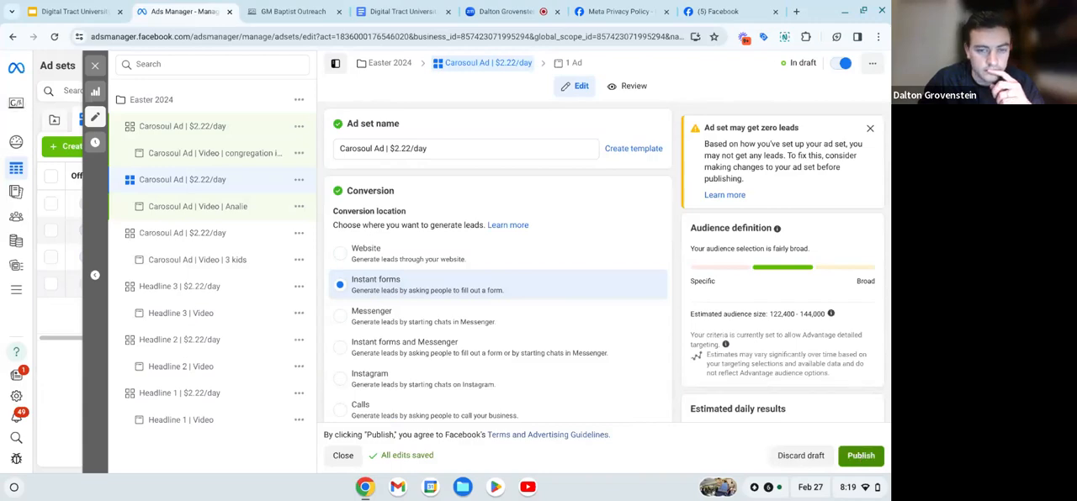
pyautogui.click(860, 456)
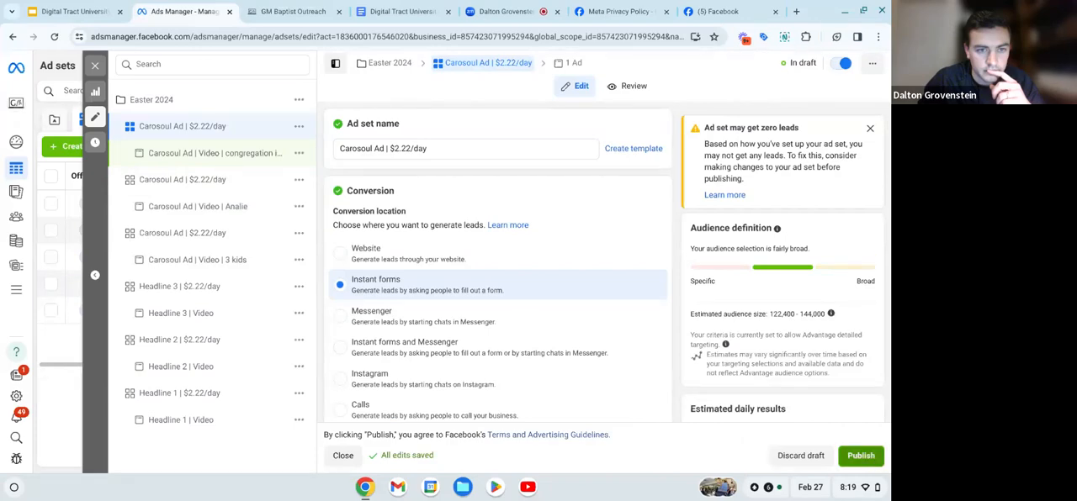
# - Publish the carousel ad set containing the "congregation image" ad and close the campaign editor
pyautogui.click(860, 456)
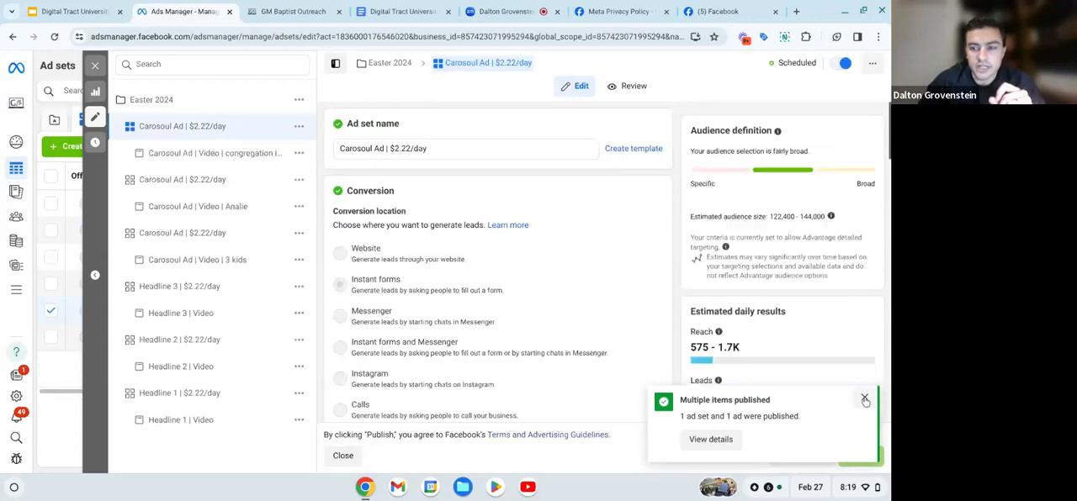
pyautogui.click(865, 400)
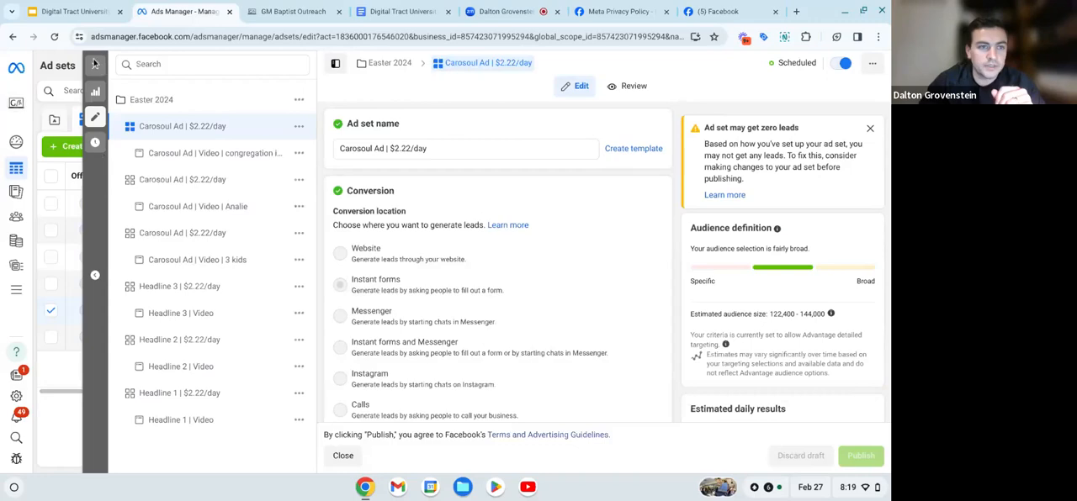
pyautogui.click(97, 69)
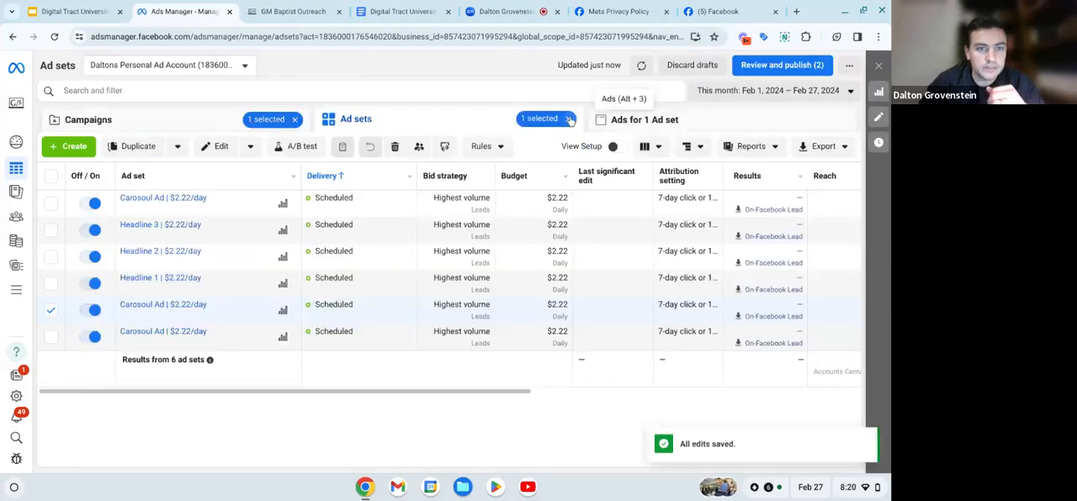
# - Check the delivery status of the Easter 2024 campaign, its ad sets and its ads
pyautogui.click(203, 124)
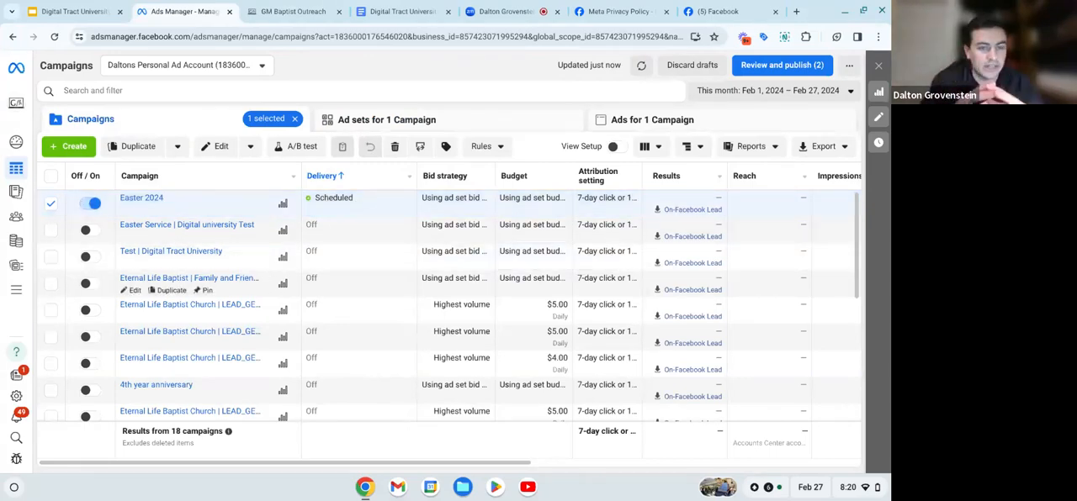
pyautogui.moveTo(86, 257)
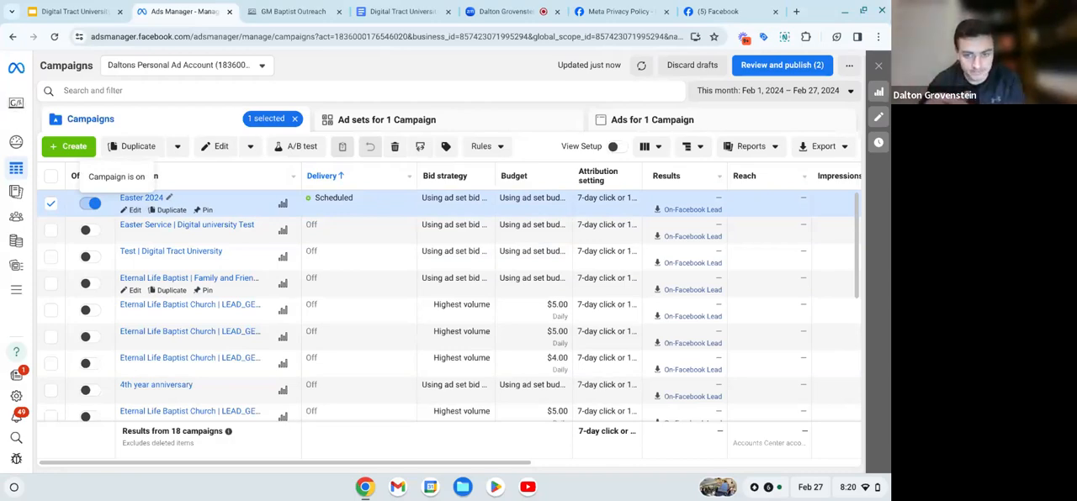
pyautogui.click(51, 204)
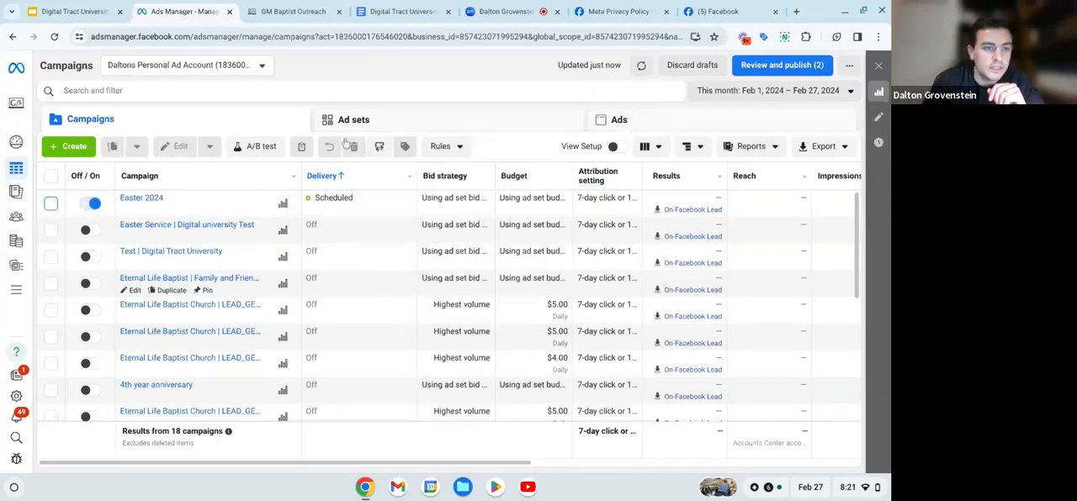
pyautogui.click(51, 205)
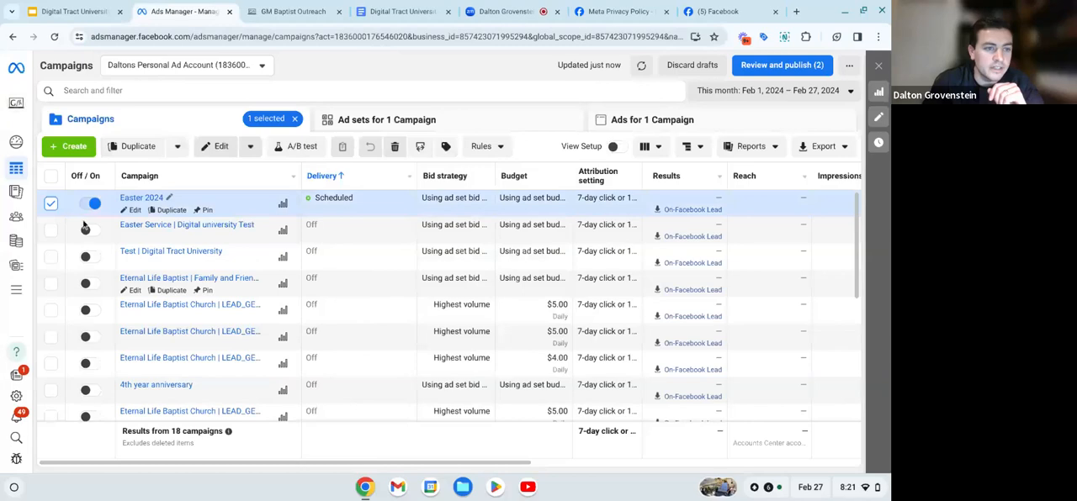
pyautogui.click(459, 119)
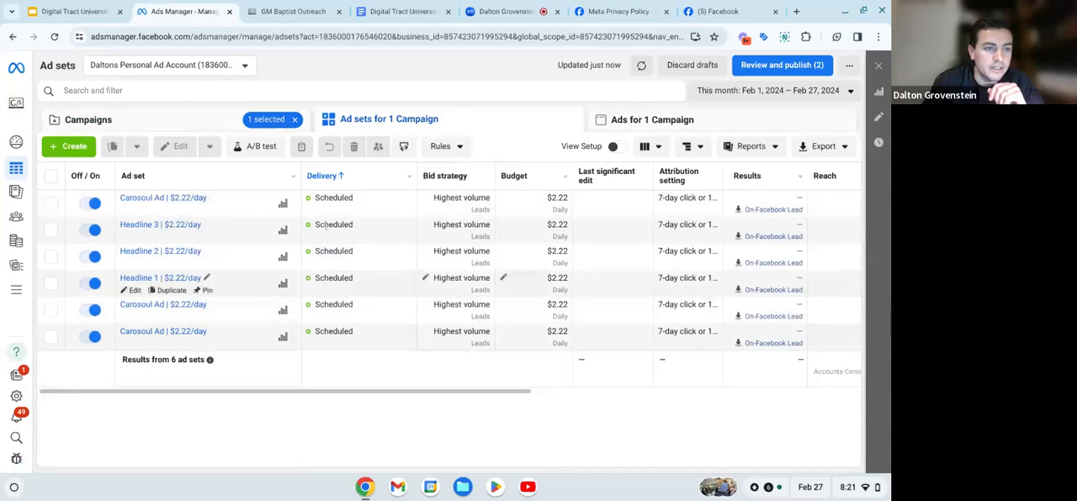
pyautogui.click(641, 120)
pyautogui.click(639, 121)
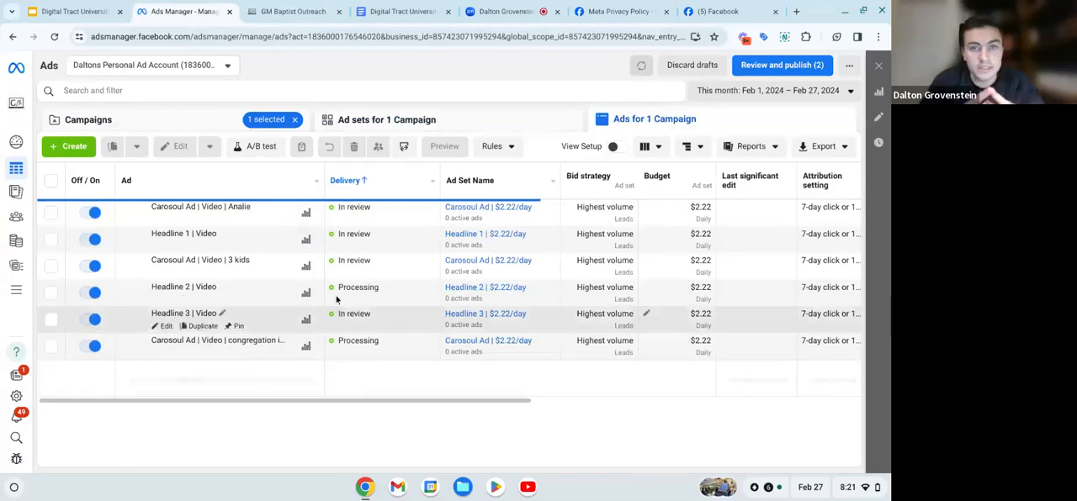
pyautogui.click(90, 121)
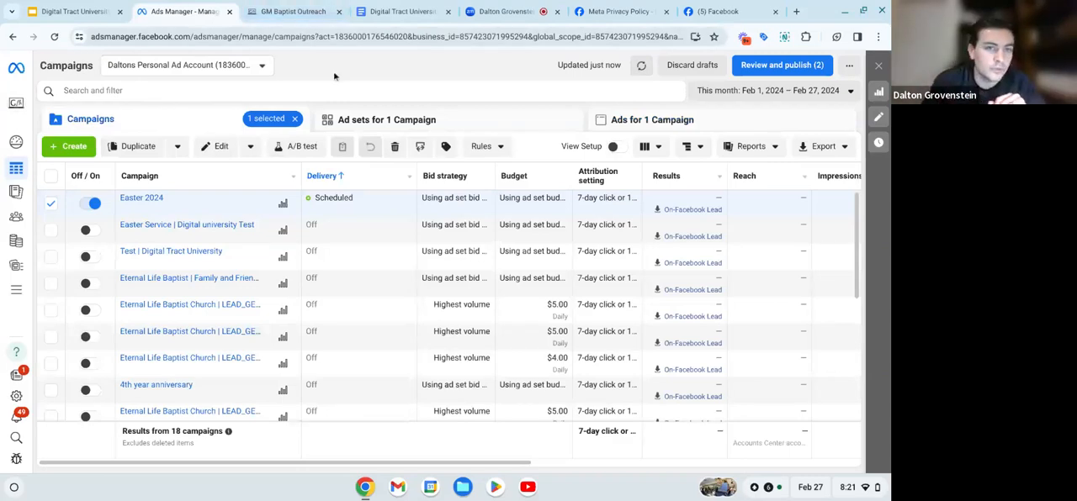
# - Switch to GM Baptist Outreach, open the integrations settings for Eternal Life Baptist Church, and delete the existing Facebook connection
pyautogui.click(299, 12)
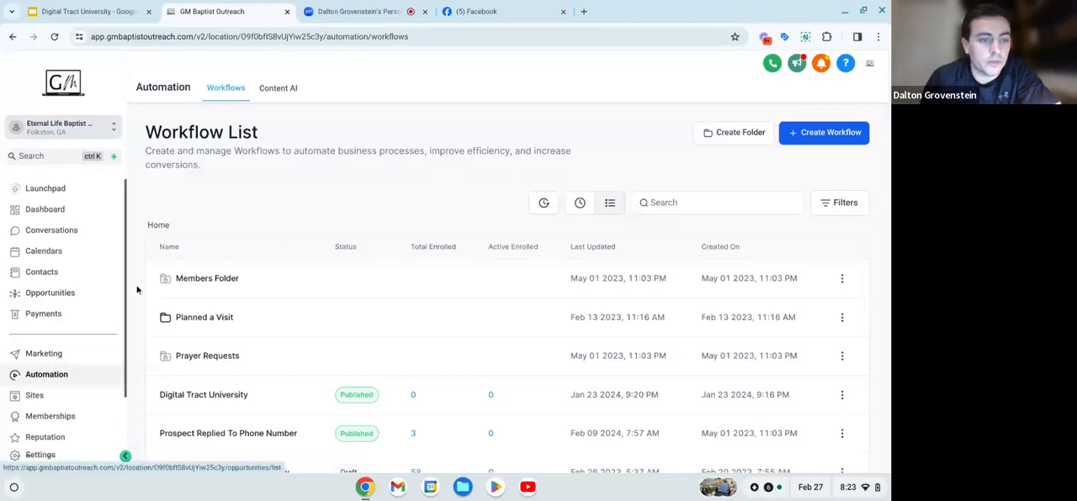
pyautogui.scroll(-2, 91, 343)
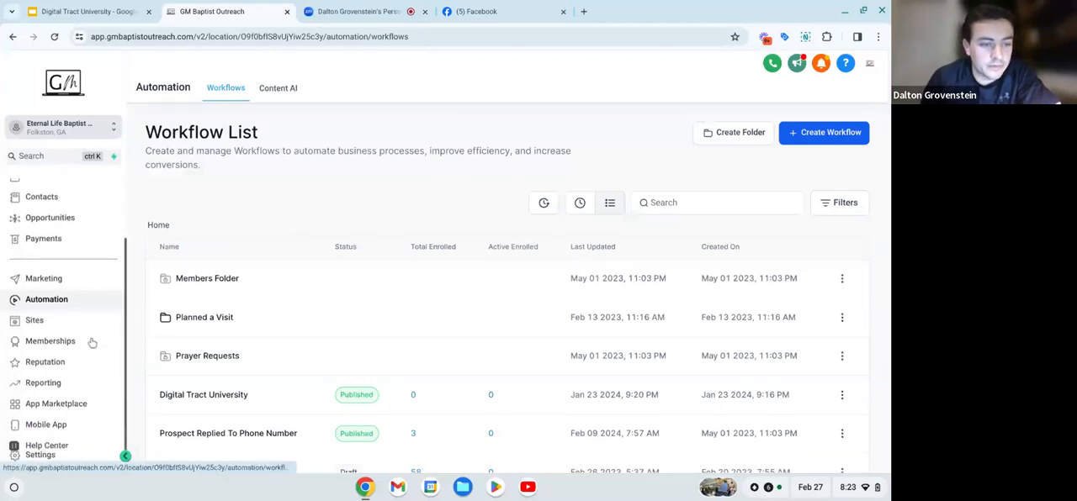
pyautogui.click(50, 462)
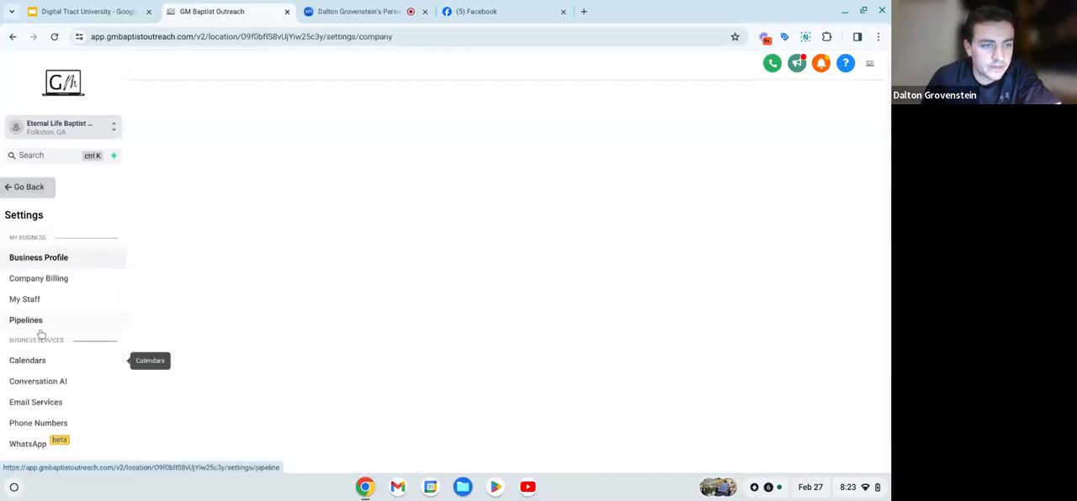
pyautogui.scroll(-1, 53, 337)
pyautogui.scroll(-2, 53, 337)
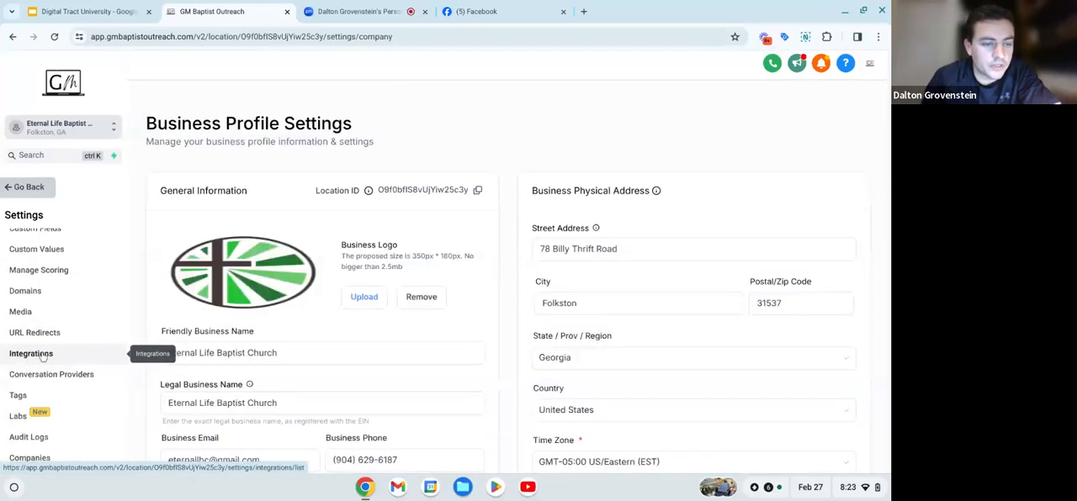
pyautogui.click(43, 357)
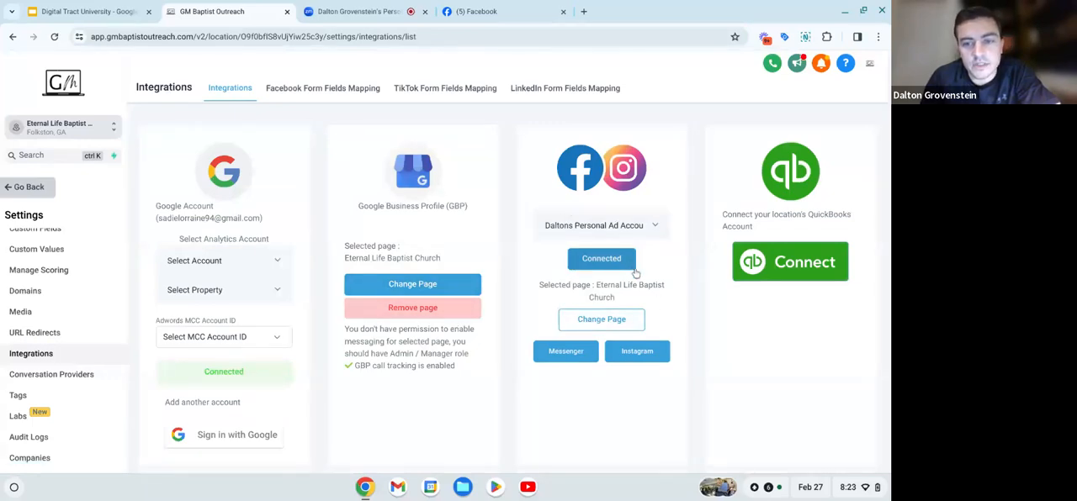
pyautogui.click(605, 271)
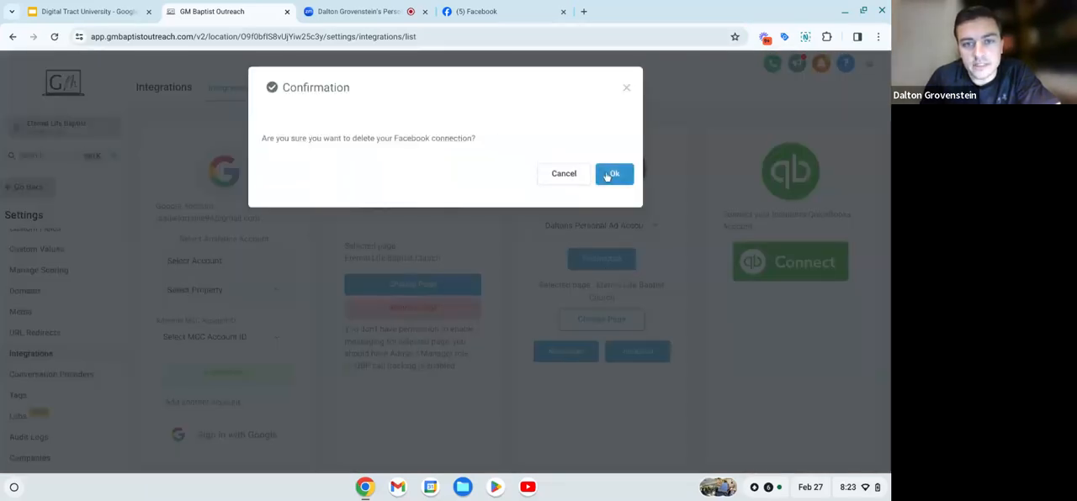
pyautogui.click(613, 174)
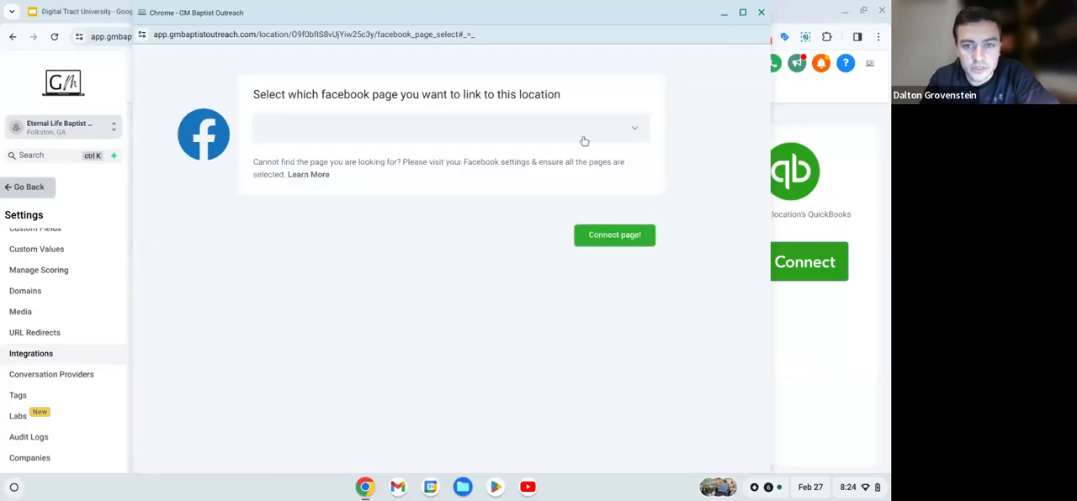
# - Connect the Eternal Life Baptist Church page for Facebook and Instagram, and select the personal ad account for the integration
pyautogui.click(415, 133)
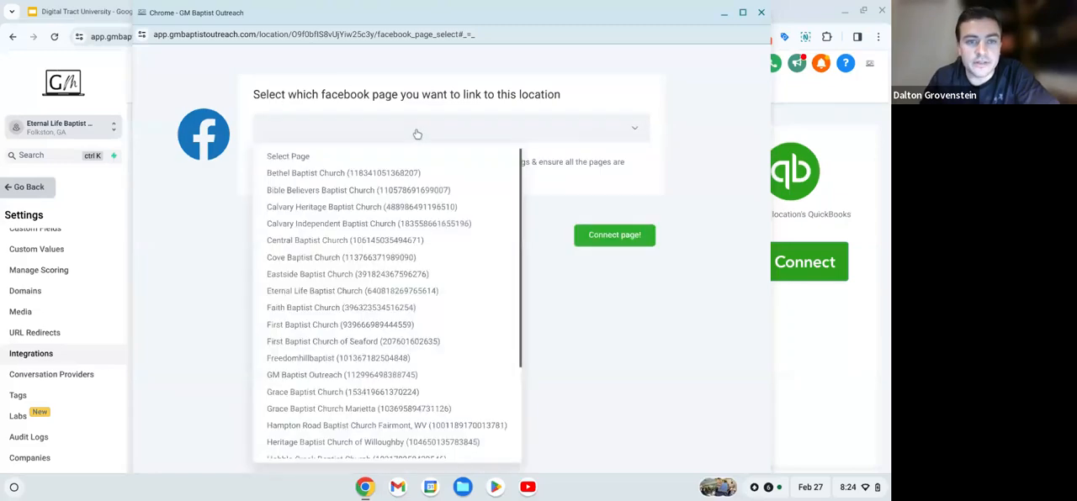
pyautogui.click(309, 292)
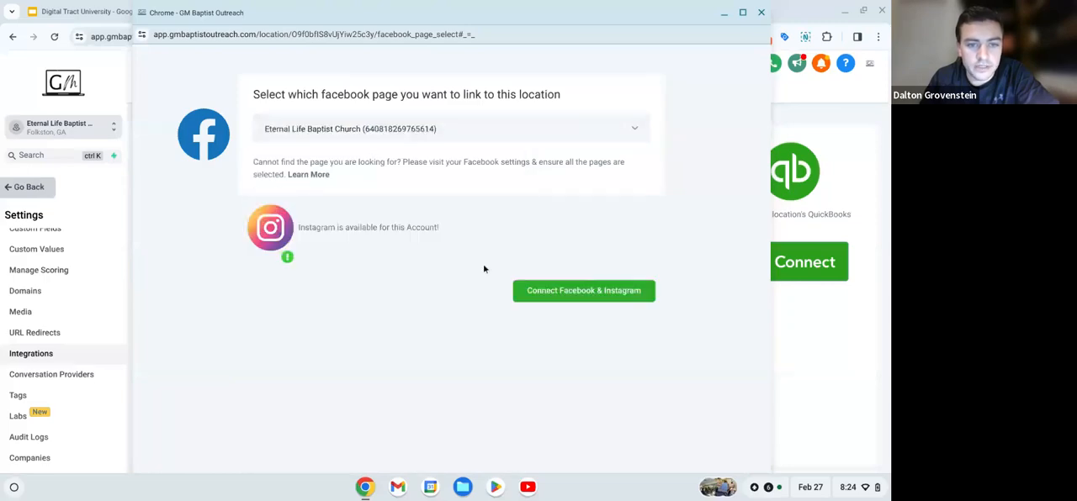
pyautogui.click(607, 294)
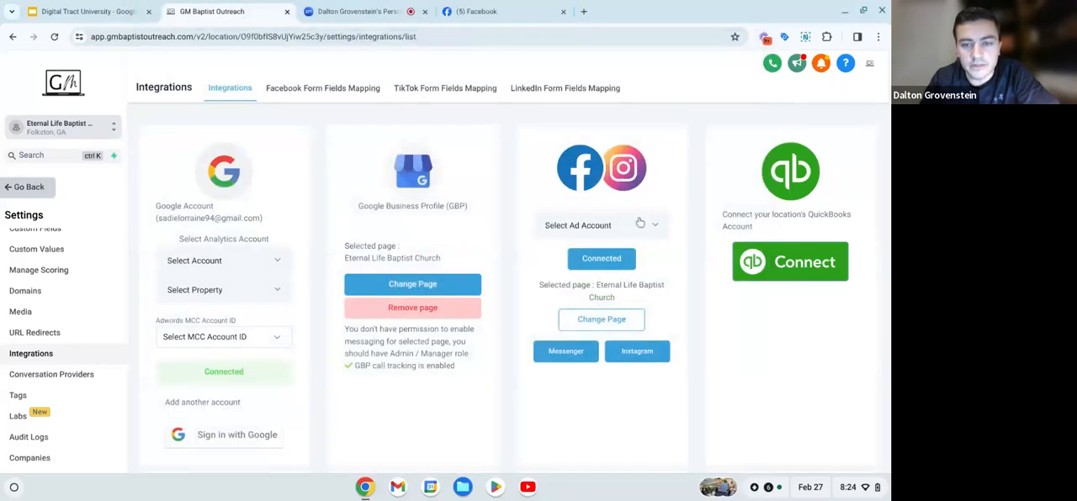
pyautogui.click(570, 226)
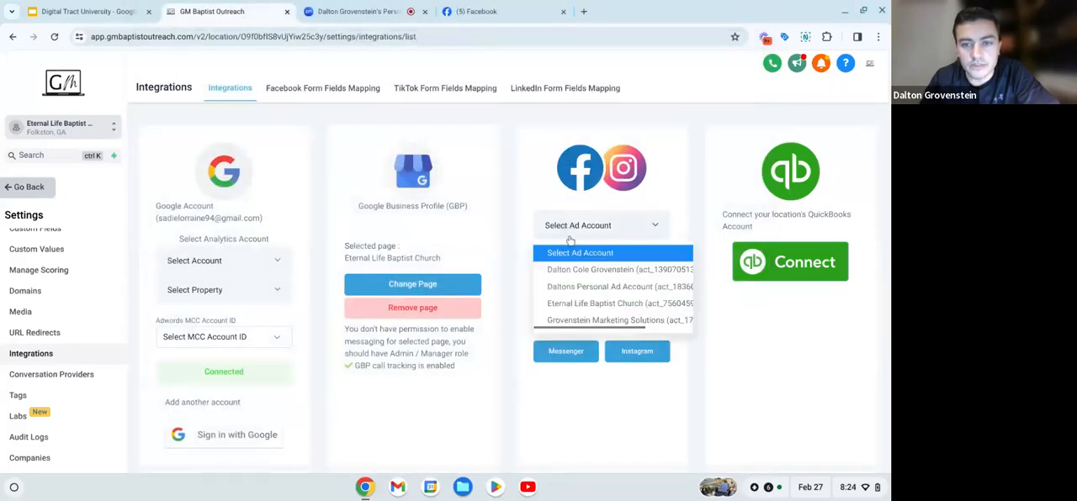
pyautogui.click(593, 288)
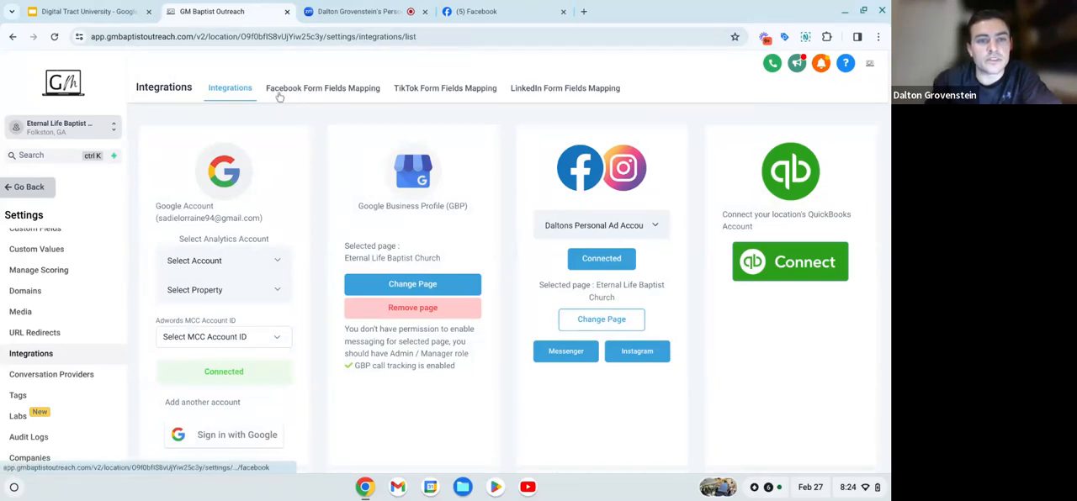
# - Open the field mapping of the "Easter 2024" Facebook lead form
pyautogui.click(331, 89)
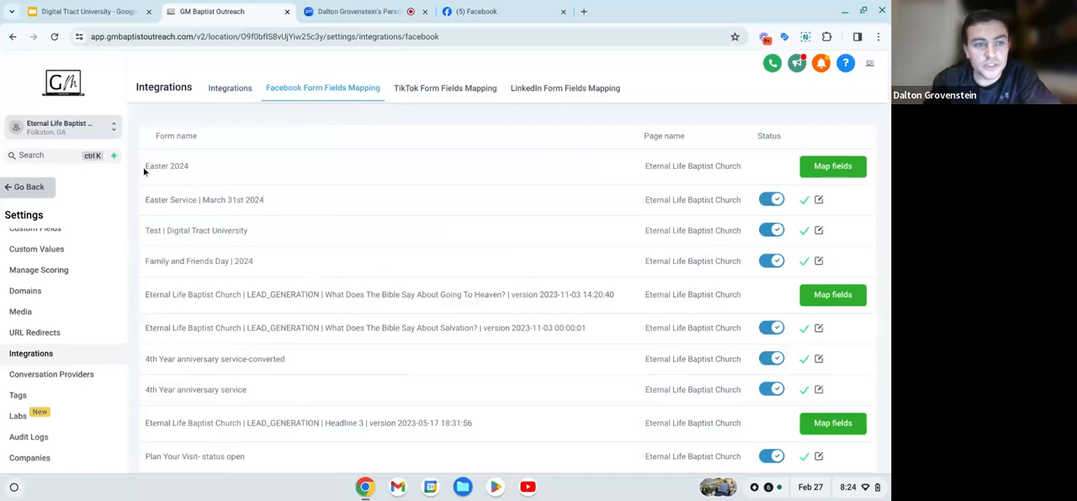
pyautogui.moveTo(160, 167); pyautogui.dragTo(184, 168)
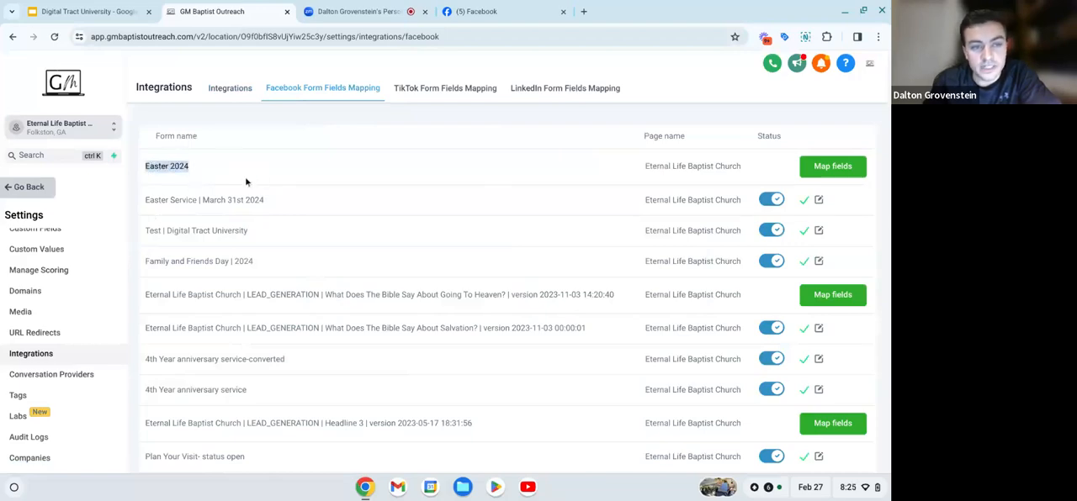
pyautogui.click(212, 167)
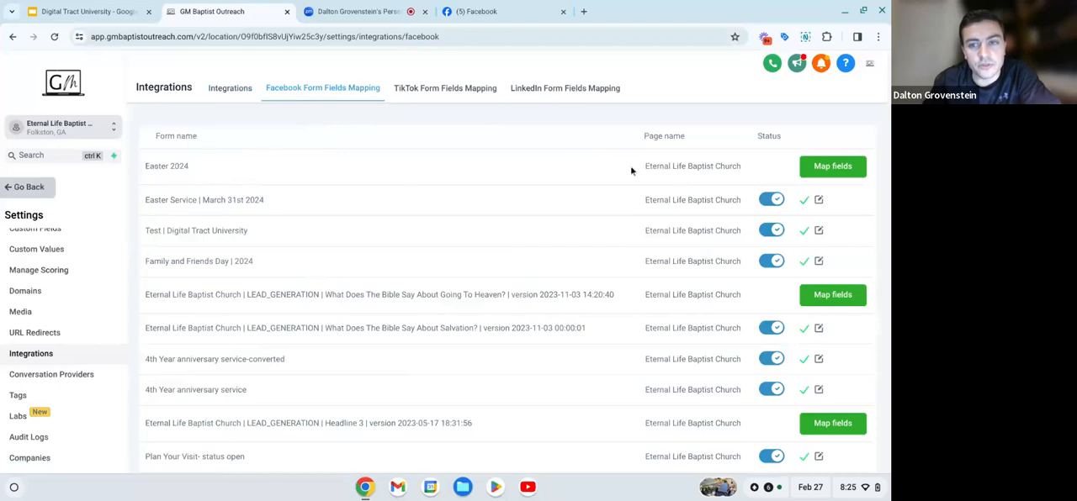
pyautogui.click(826, 170)
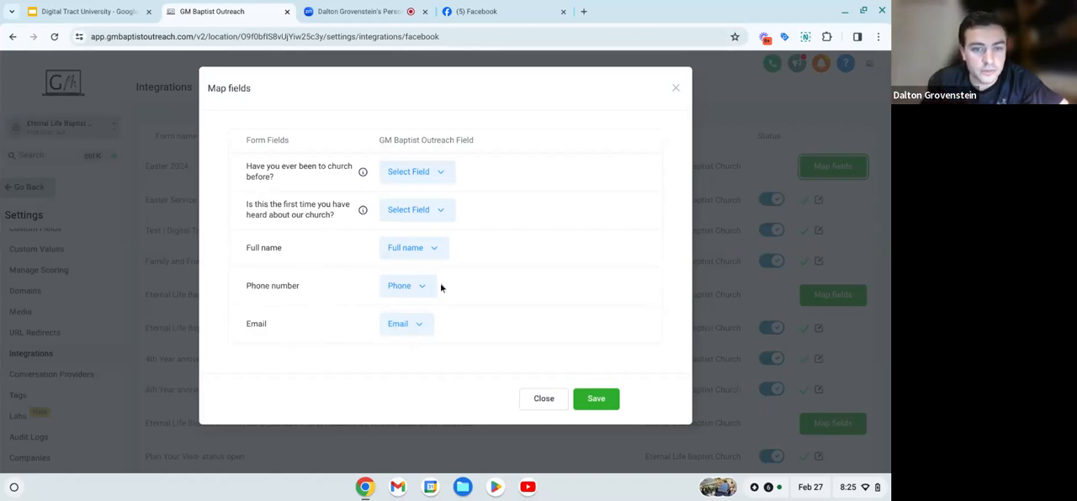
# - Map the question about first hearing of the church to the field "Is this your first time hearing about our church?"
pyautogui.click(401, 210)
pyautogui.click(367, 236)
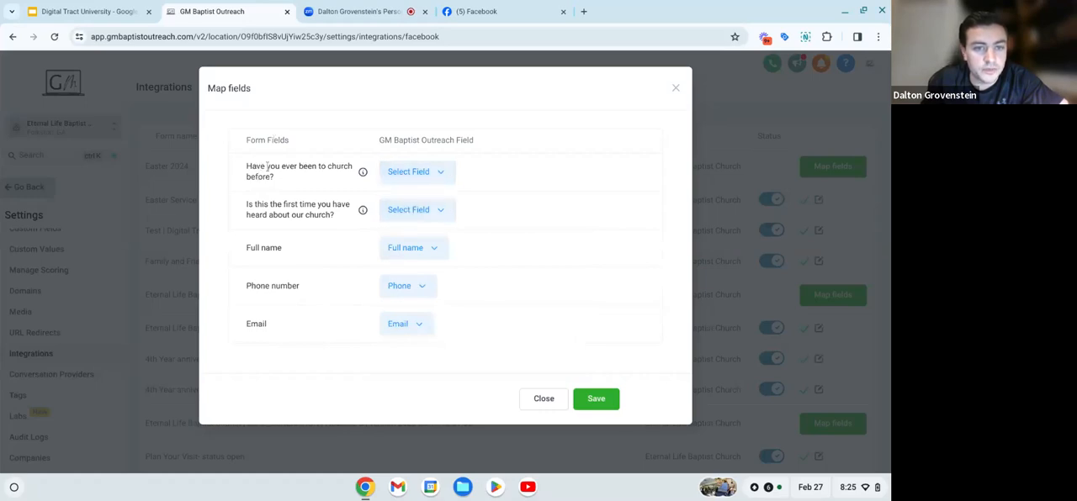
pyautogui.click(437, 211)
pyautogui.scroll(-2, 467, 301)
pyautogui.scroll(-3, 467, 300)
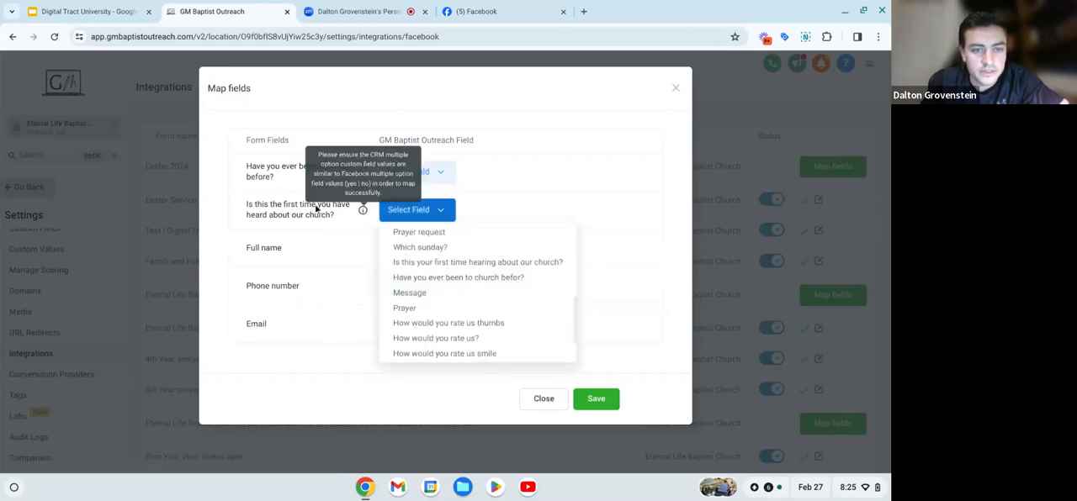
pyautogui.click(427, 262)
# - Map "Have you ever been to church before?" to the field "Have you ever been to church befor?" and save the form mapping
pyautogui.click(400, 172)
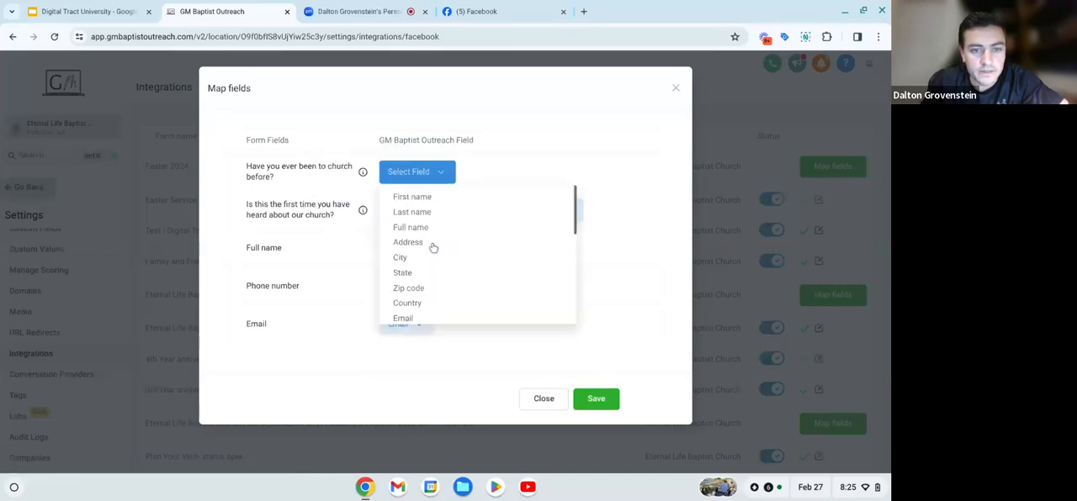
pyautogui.scroll(-6, 433, 247)
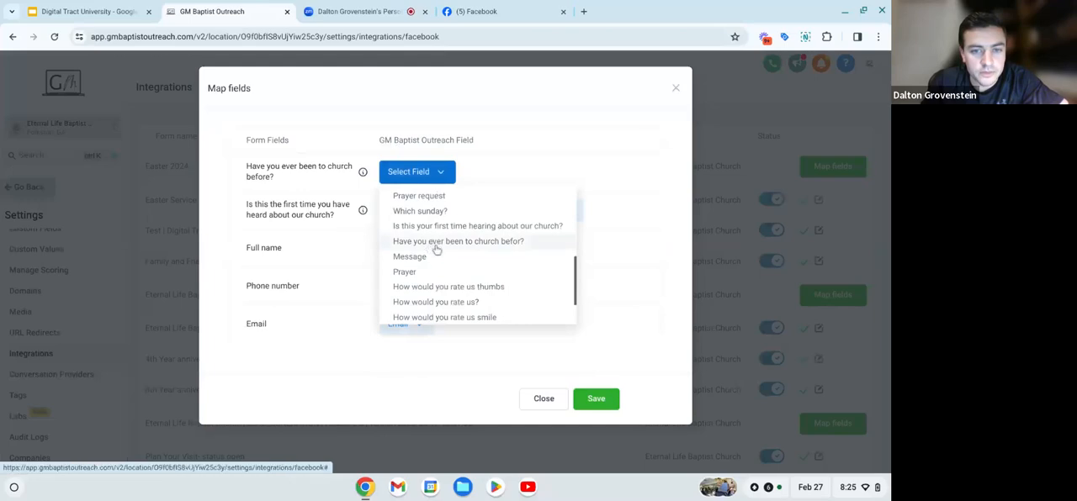
pyautogui.click(435, 245)
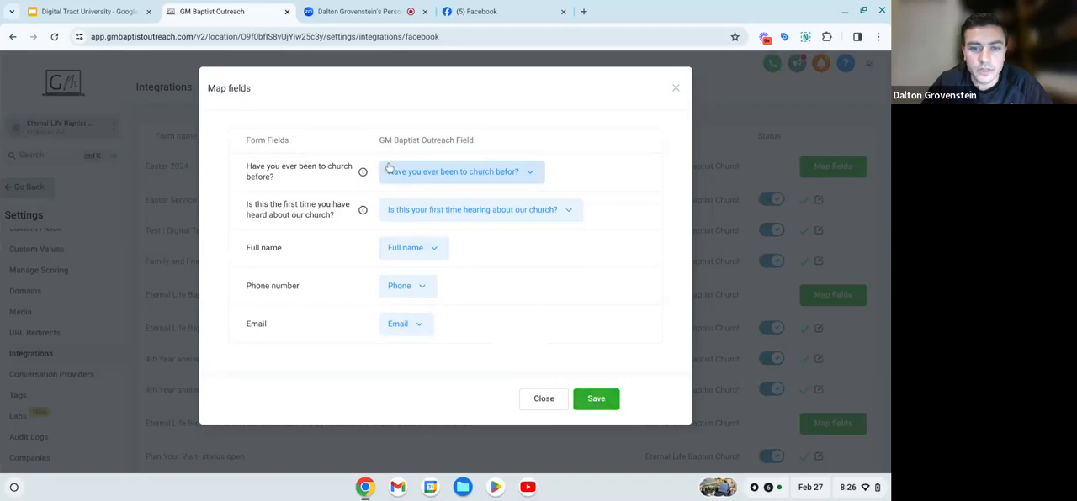
pyautogui.click(596, 399)
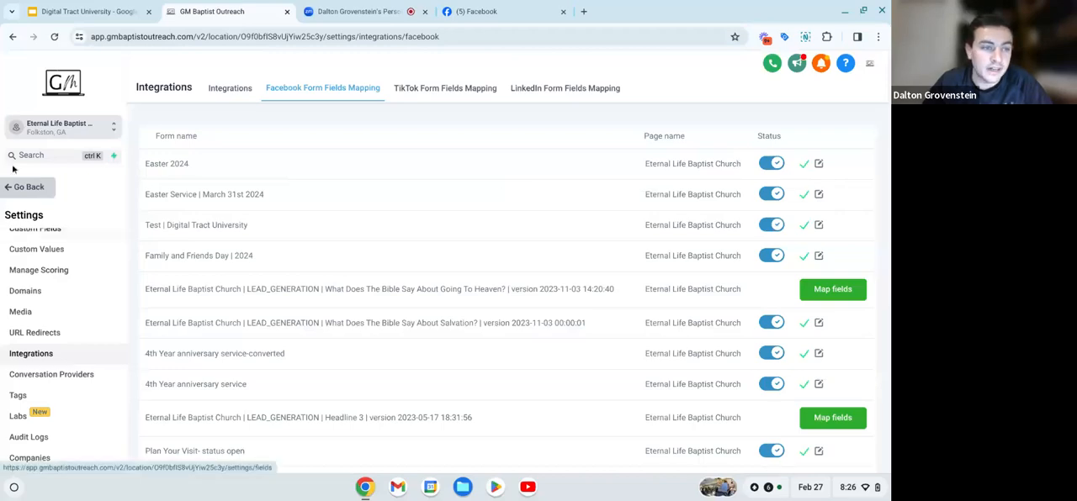
# - Leave the settings and look over the church's contact list
pyautogui.click(27, 190)
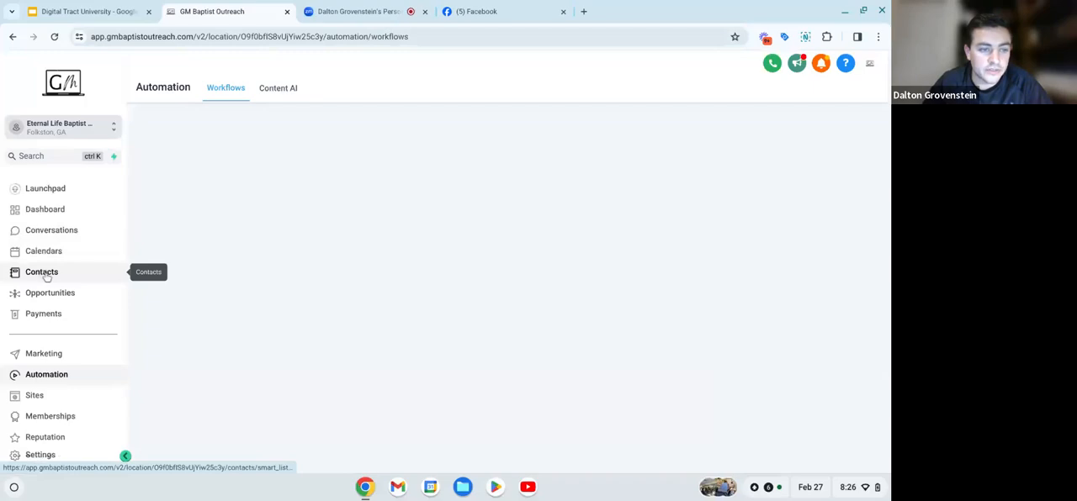
pyautogui.click(41, 271)
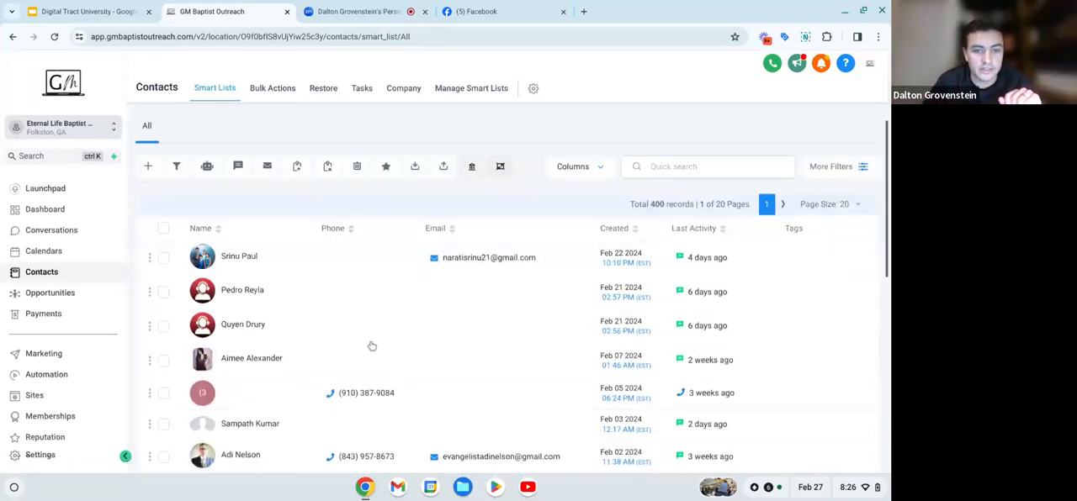
pyautogui.scroll(-3, 372, 346)
pyautogui.scroll(3, 329, 361)
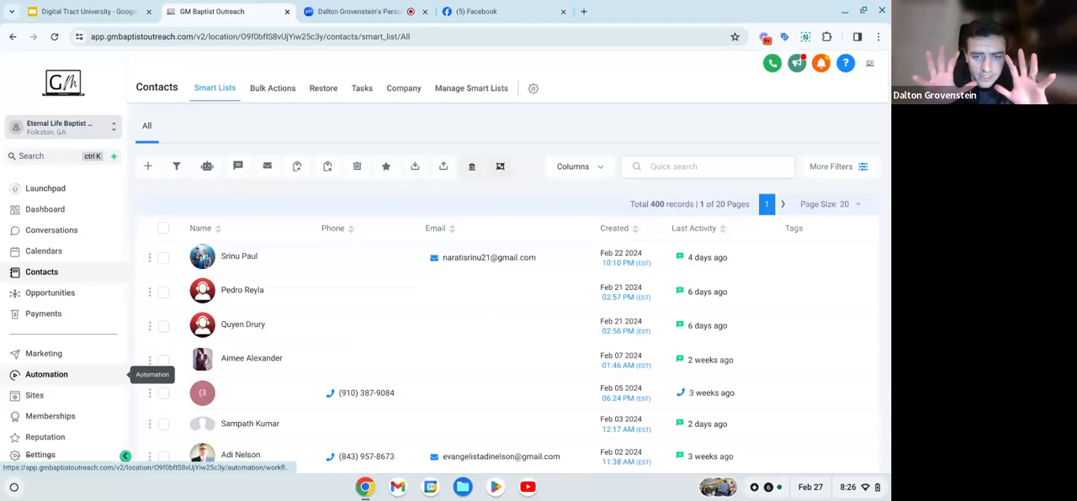
# - Open the "Special Event Workflow" from the automation workflow list
pyautogui.click(36, 378)
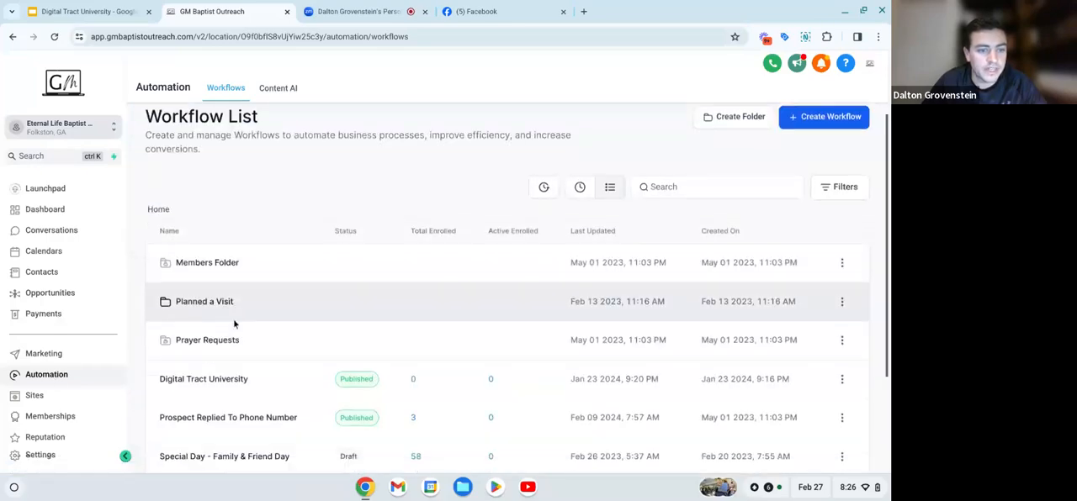
pyautogui.scroll(-1, 234, 324)
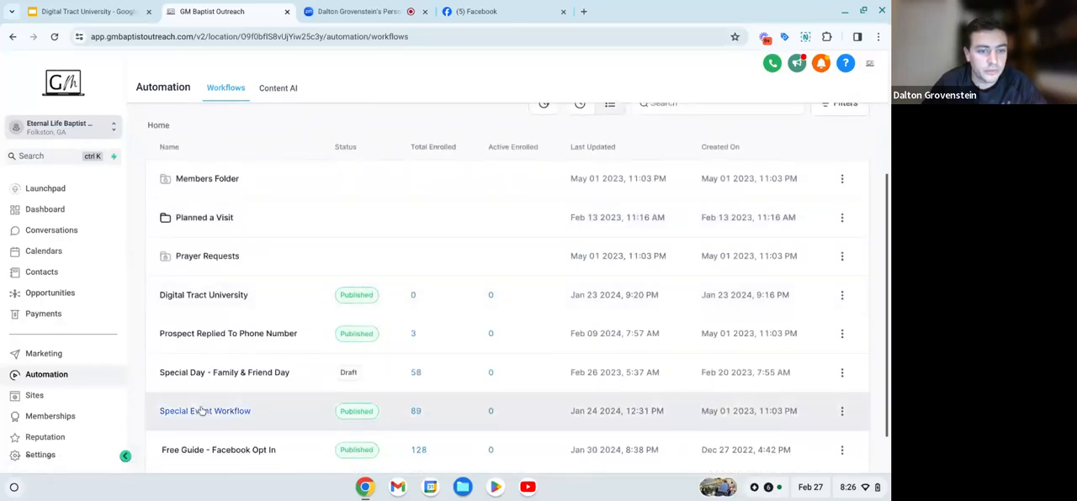
pyautogui.scroll(-1, 202, 411)
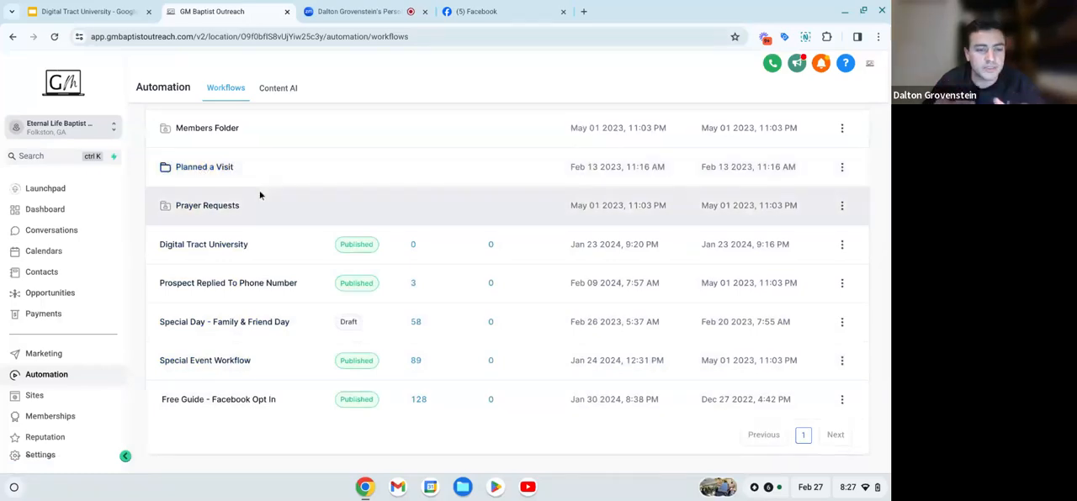
pyautogui.click(196, 360)
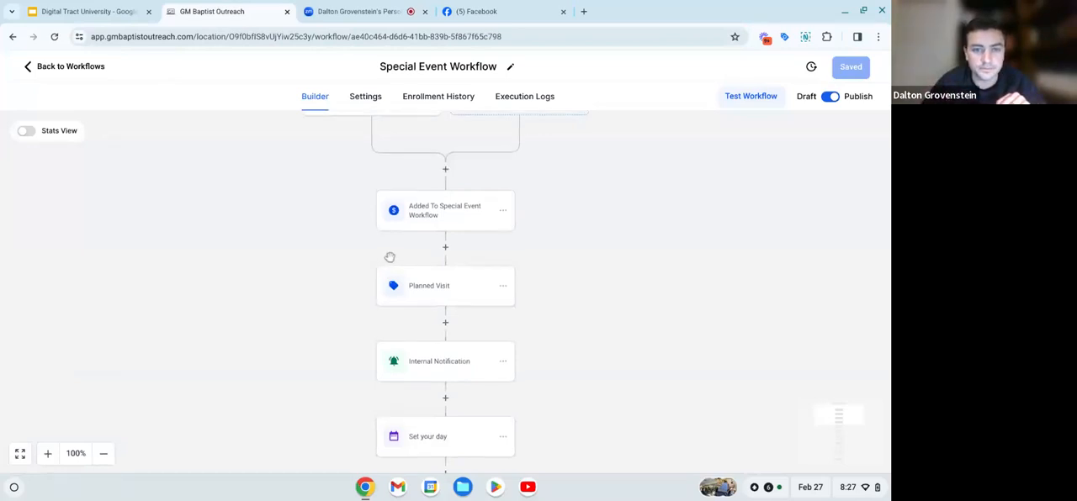
# - Review the Special Event Workflow from its Facebook lead form trigger through the notification, wait and SMS steps to the end
pyautogui.scroll(1, 388, 257)
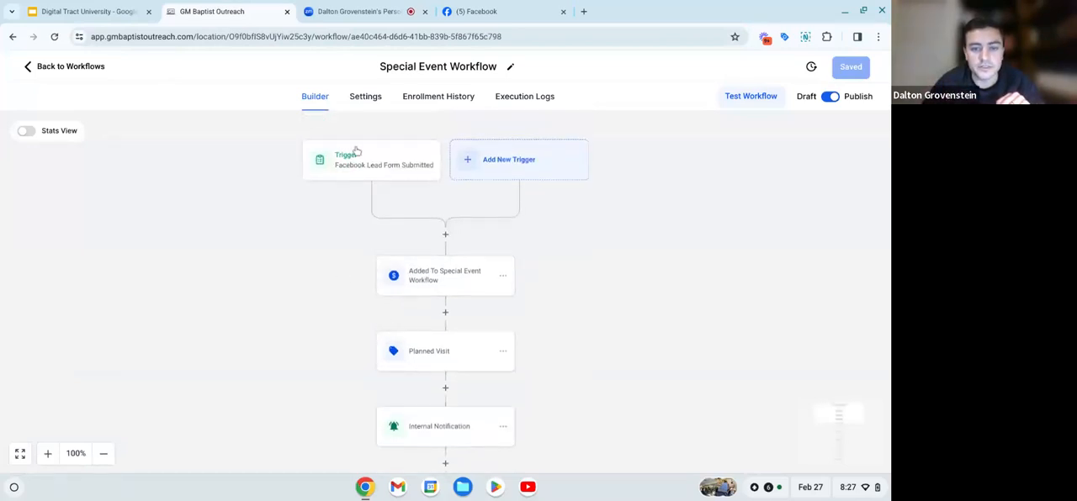
pyautogui.scroll(-1, 314, 324)
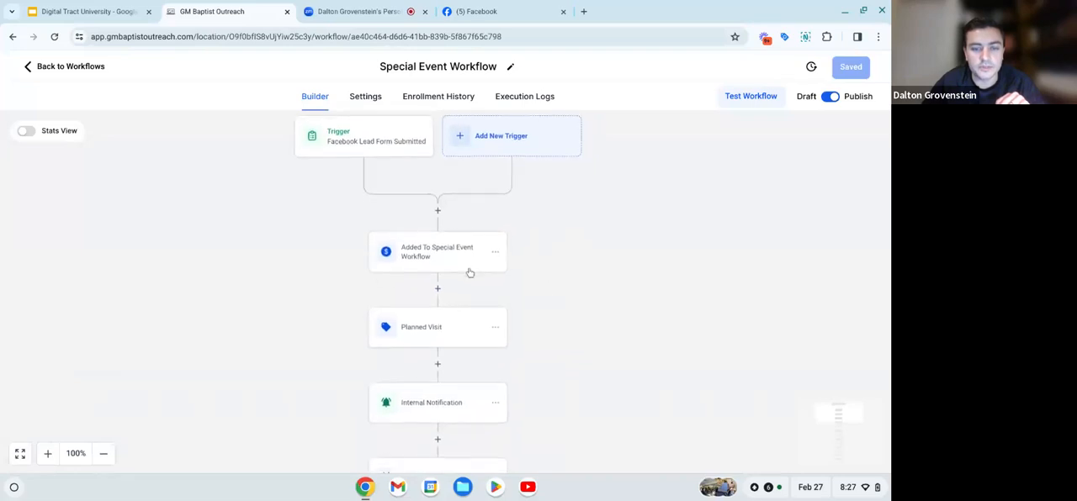
pyautogui.scroll(-6, 469, 272)
pyautogui.scroll(-4, 470, 273)
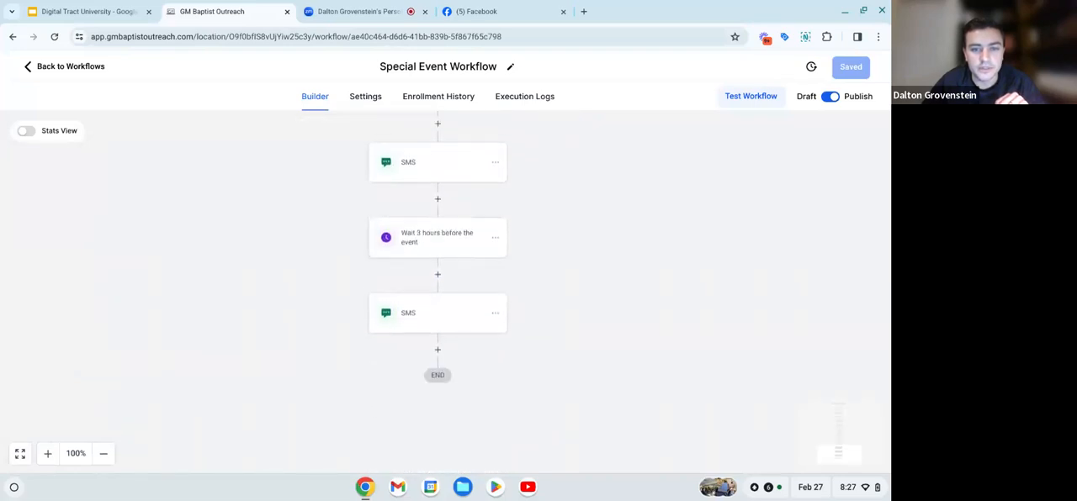
pyautogui.scroll(8, 470, 274)
pyautogui.scroll(5, 470, 274)
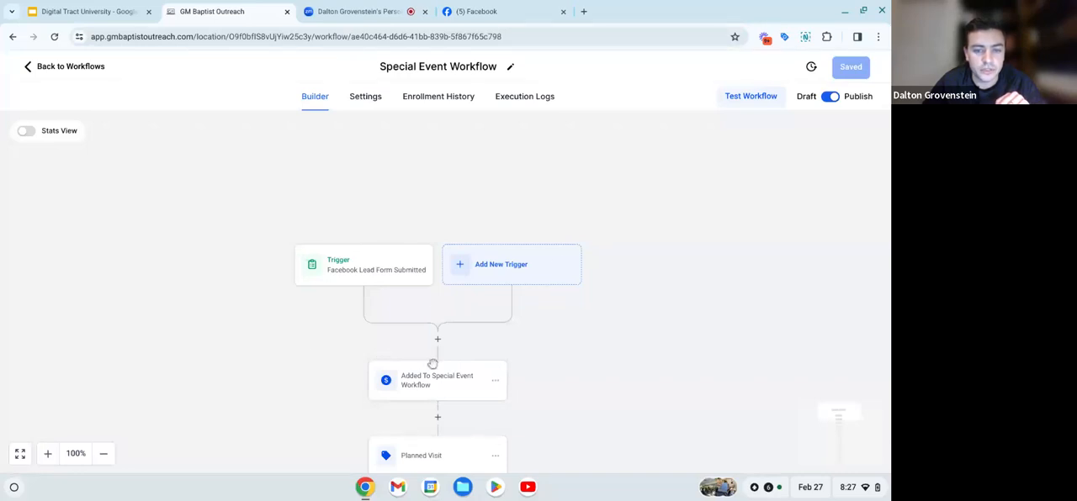
pyautogui.scroll(-3, 438, 394)
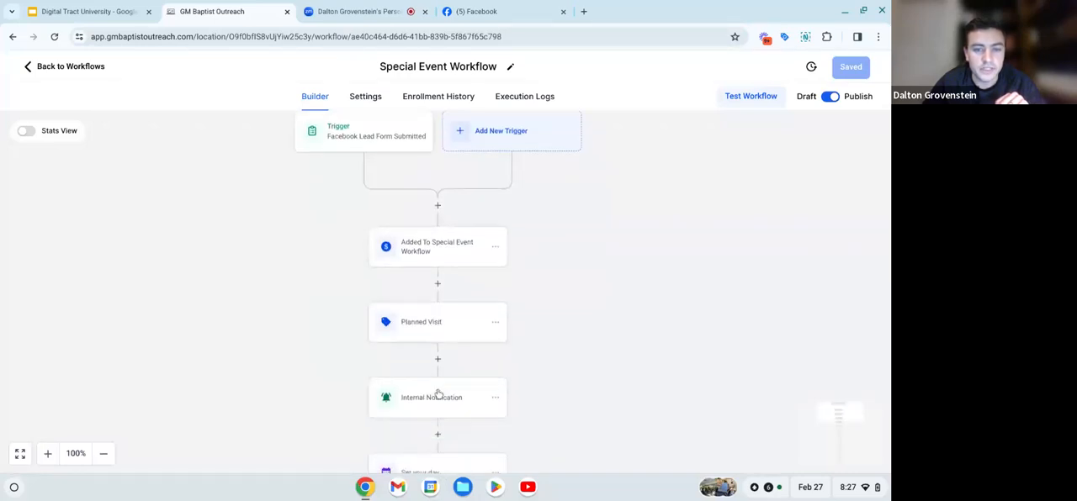
pyautogui.scroll(3, 438, 394)
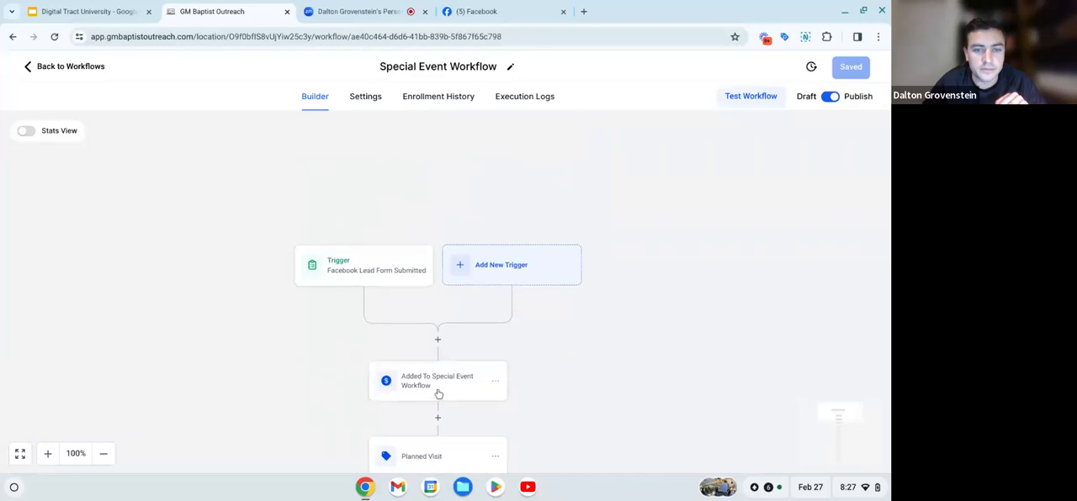
# - Set the Facebook lead form trigger's In Form filter to "Easter 2024", then save the trigger and the workflow
pyautogui.click(375, 269)
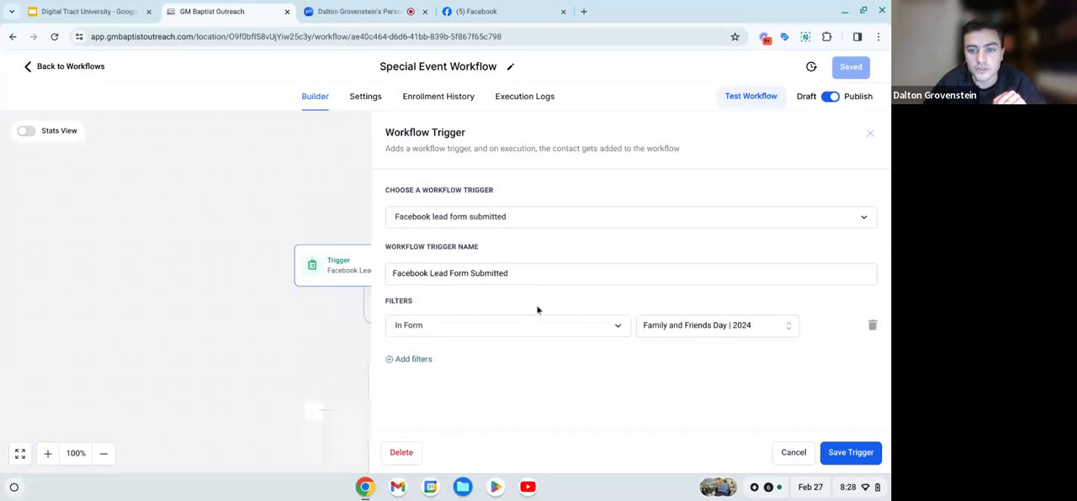
pyautogui.click(724, 328)
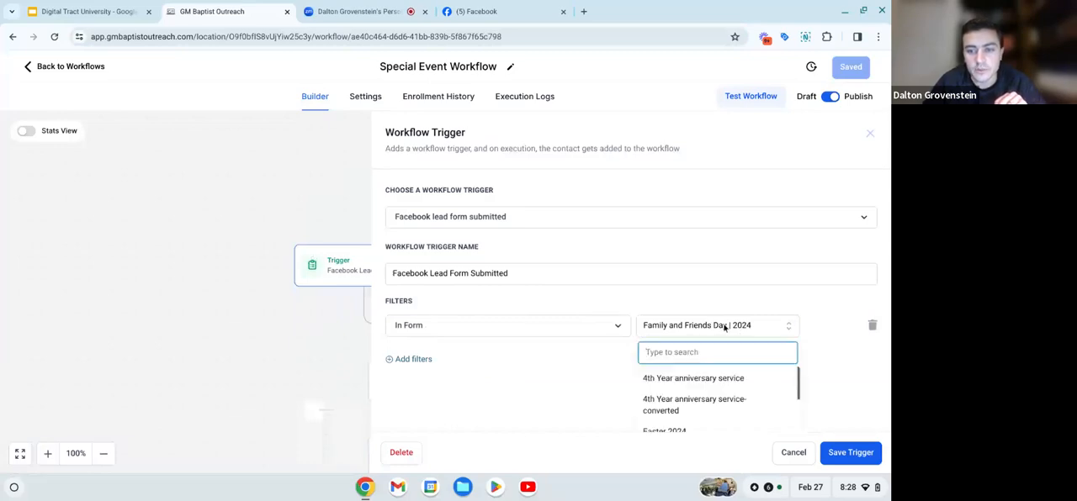
pyautogui.scroll(-1, 578, 389)
pyautogui.scroll(-1, 673, 360)
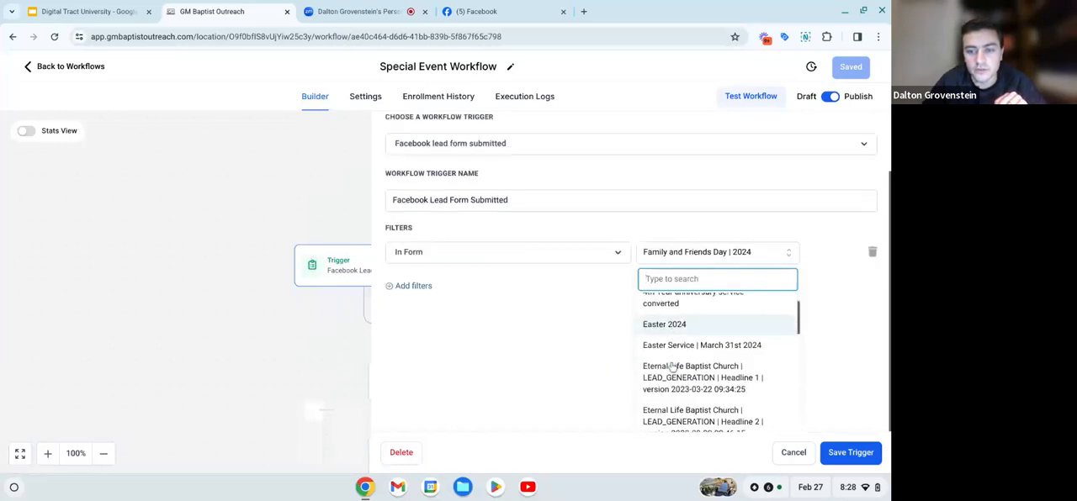
pyautogui.scroll(1, 673, 367)
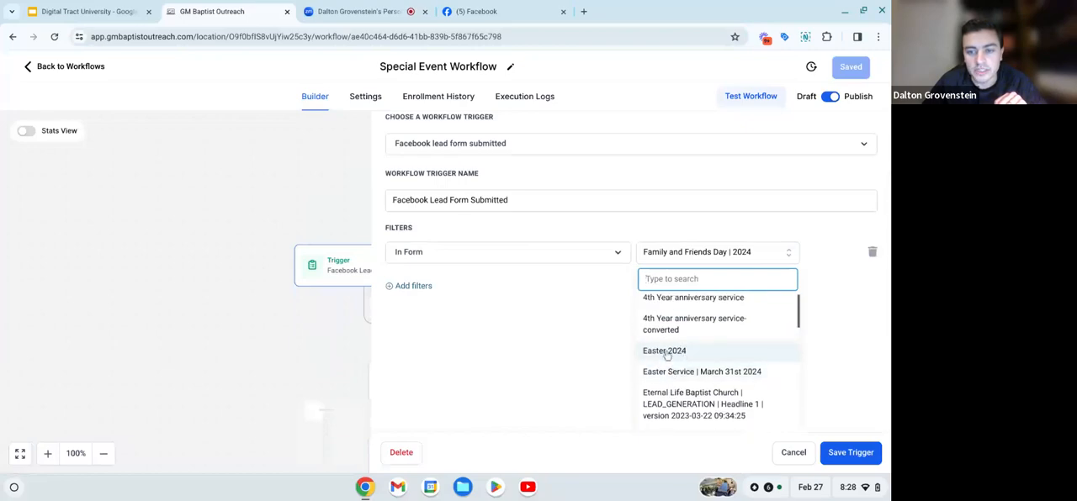
pyautogui.click(682, 353)
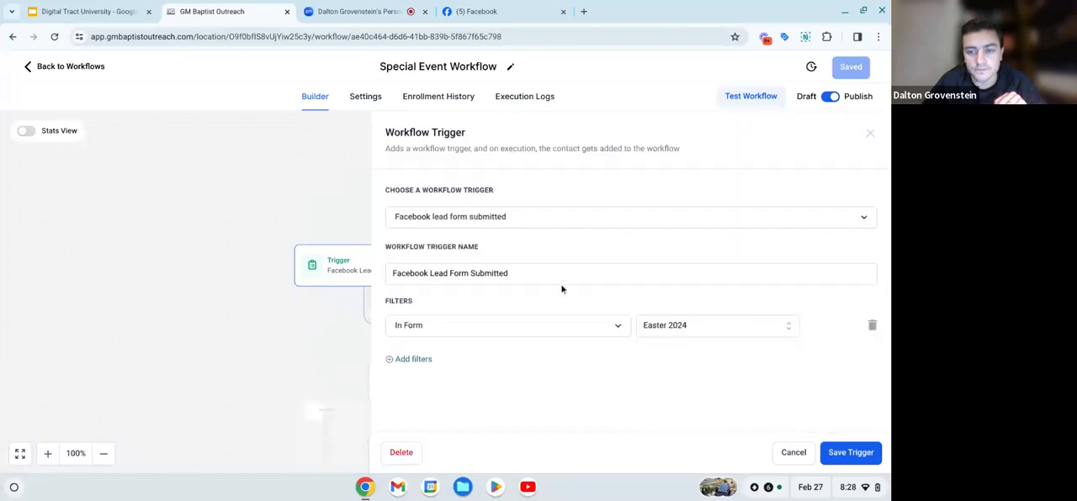
pyautogui.click(851, 451)
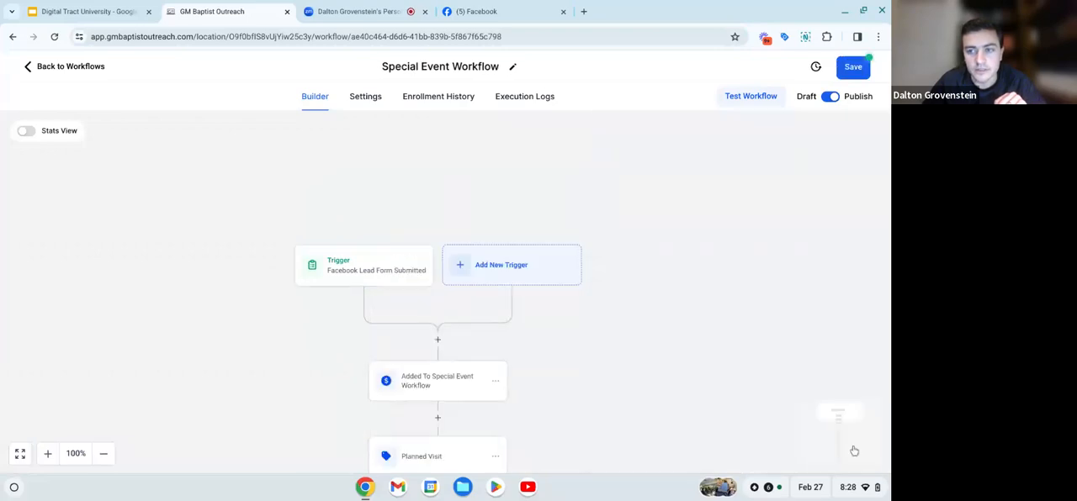
pyautogui.click(851, 65)
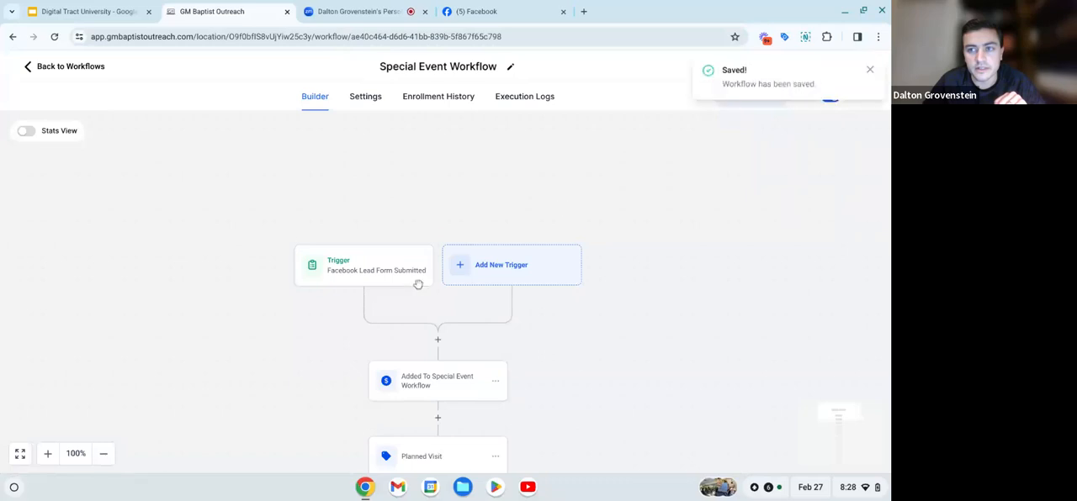
# - Review the Internal Notification action's type, recipient and message, then close it
pyautogui.scroll(-2, 418, 284)
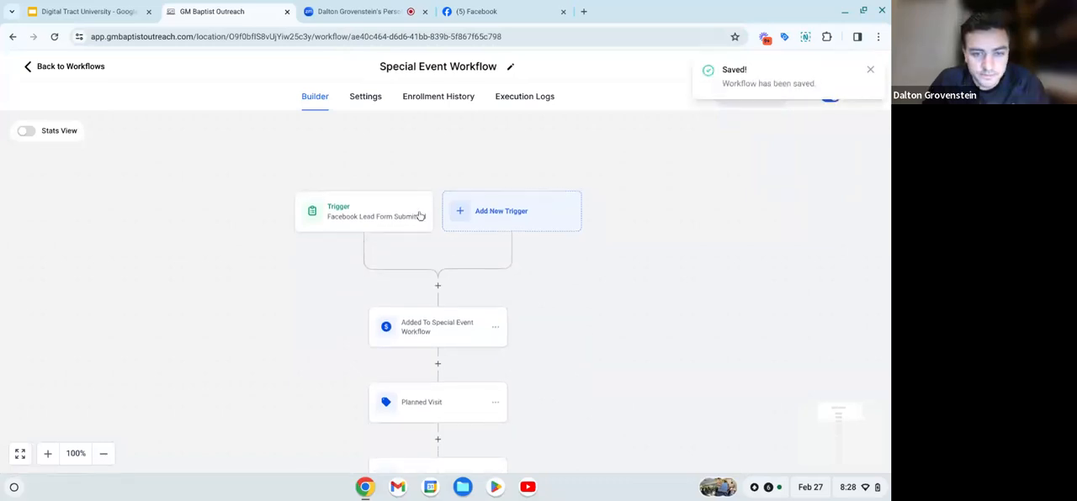
pyautogui.scroll(-8, 440, 305)
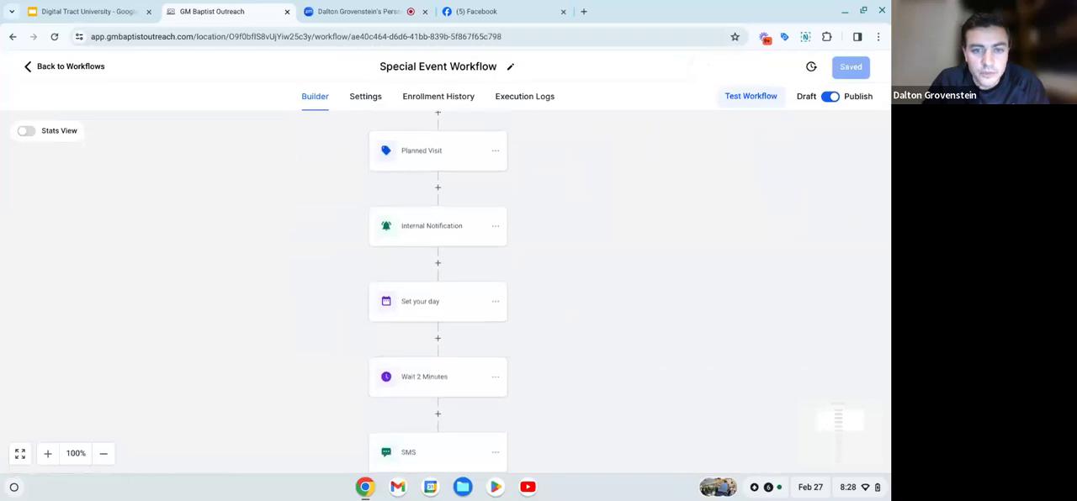
pyautogui.scroll(-1, 435, 260)
pyautogui.click(447, 204)
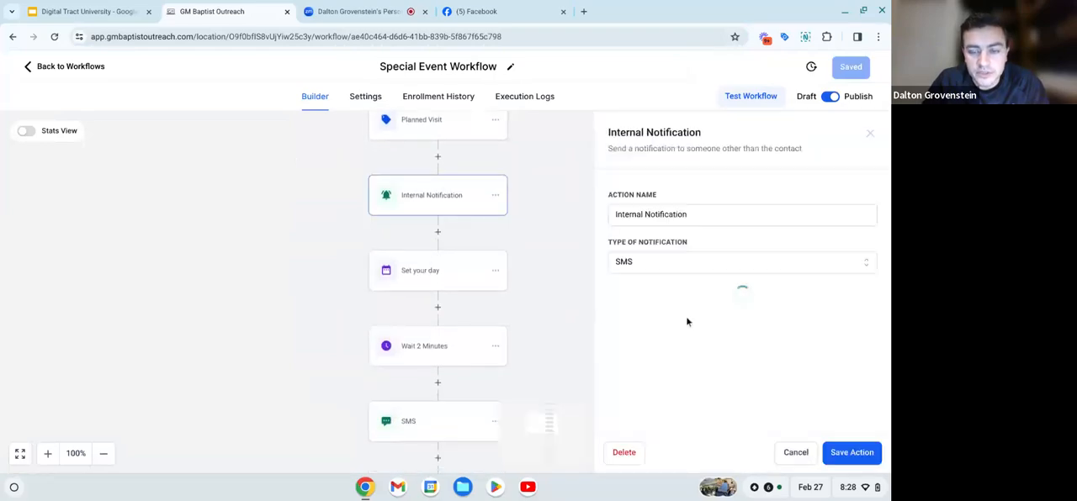
pyautogui.scroll(-2, 673, 348)
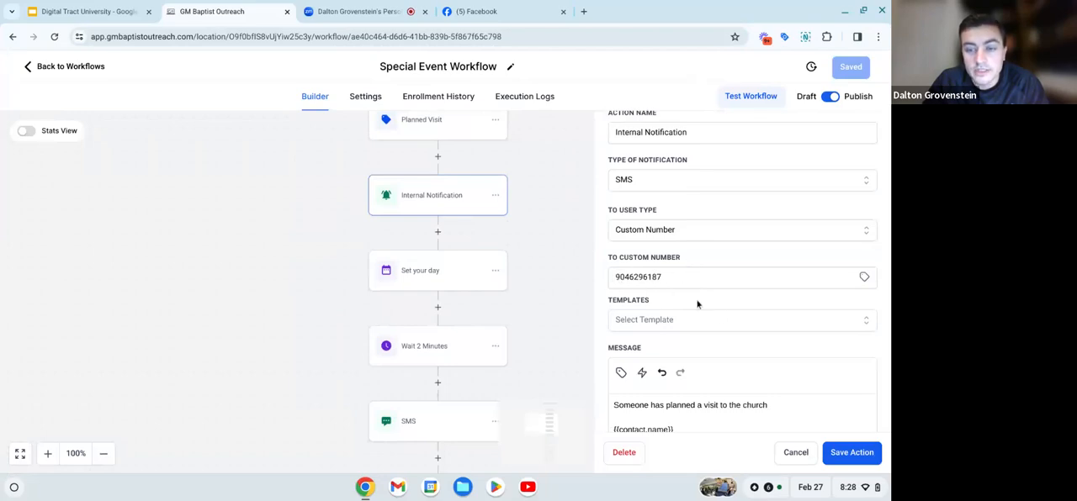
pyautogui.scroll(-2, 655, 295)
pyautogui.scroll(1, 656, 295)
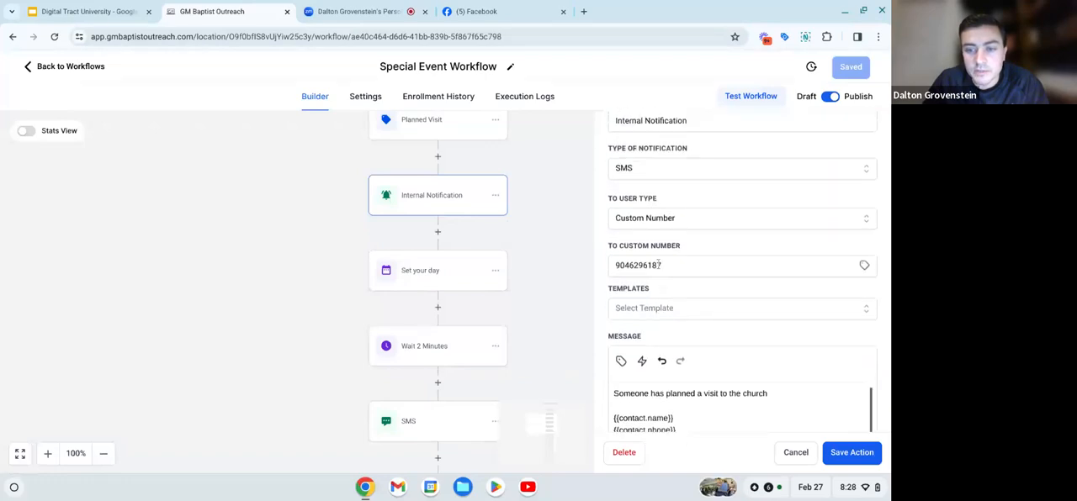
pyautogui.scroll(2, 831, 245)
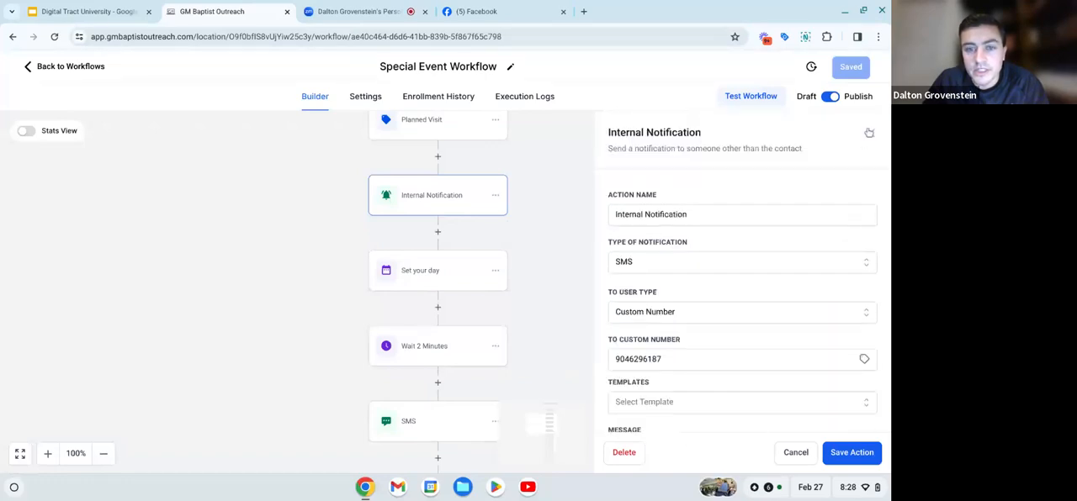
pyautogui.click(865, 138)
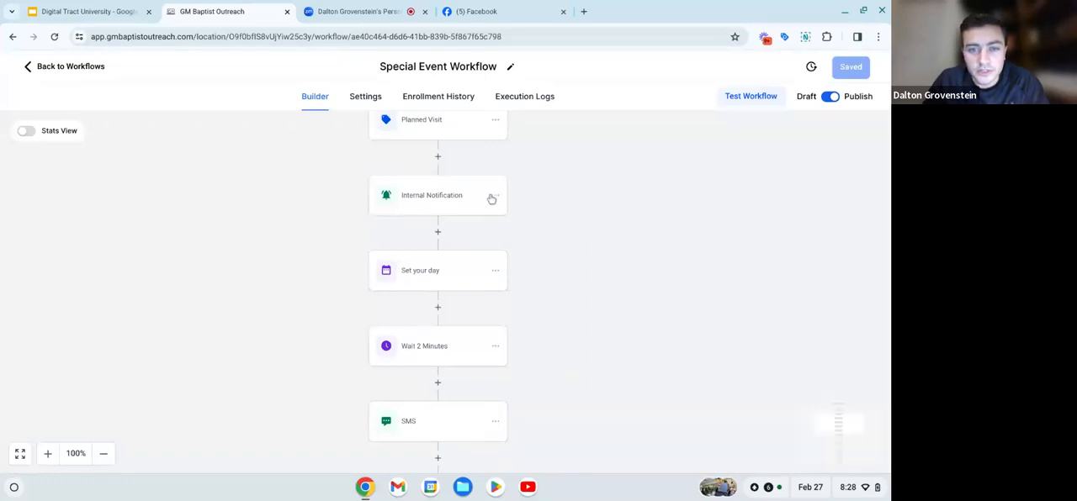
# - Copy the Internal Notification action to directly below the original and check the copy's settings
pyautogui.click(495, 196)
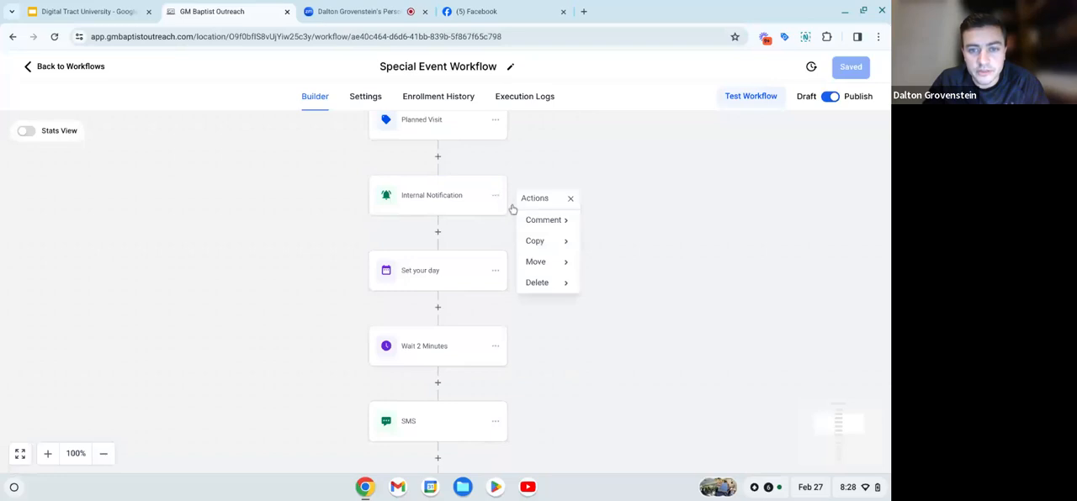
pyautogui.moveTo(538, 241)
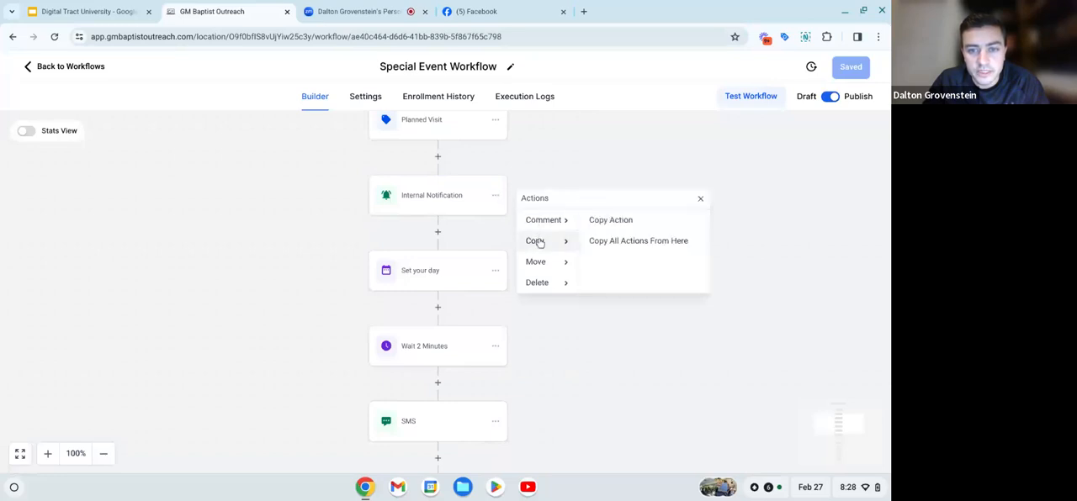
pyautogui.click(624, 223)
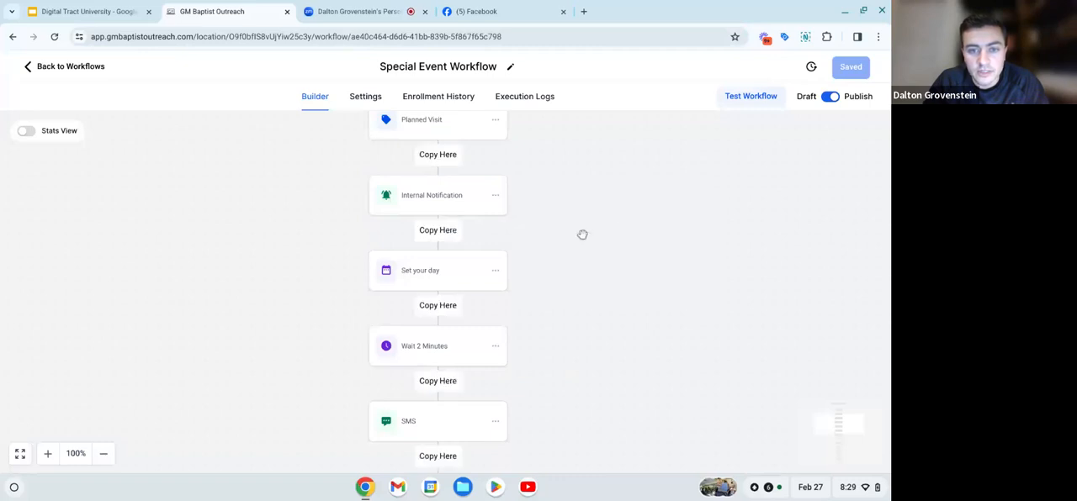
pyautogui.click(442, 232)
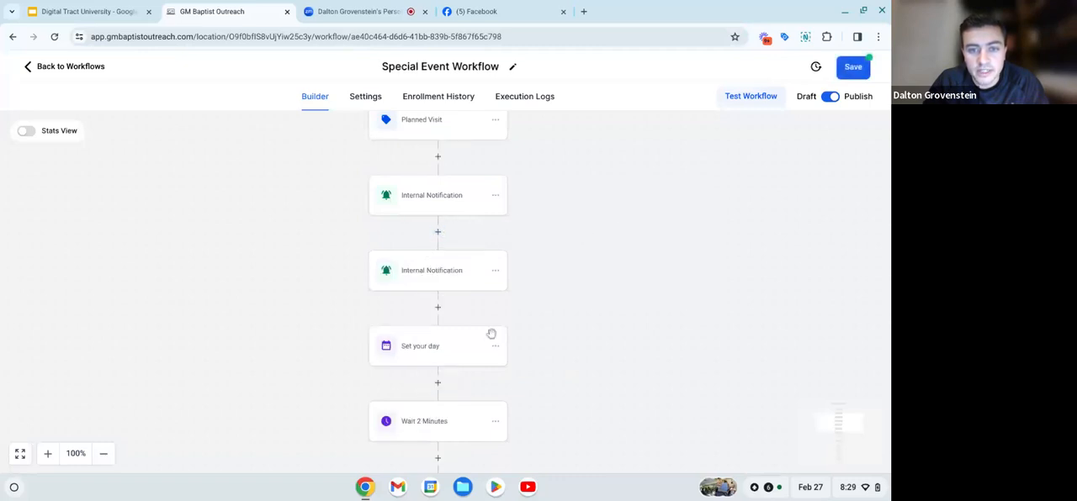
pyautogui.click(433, 282)
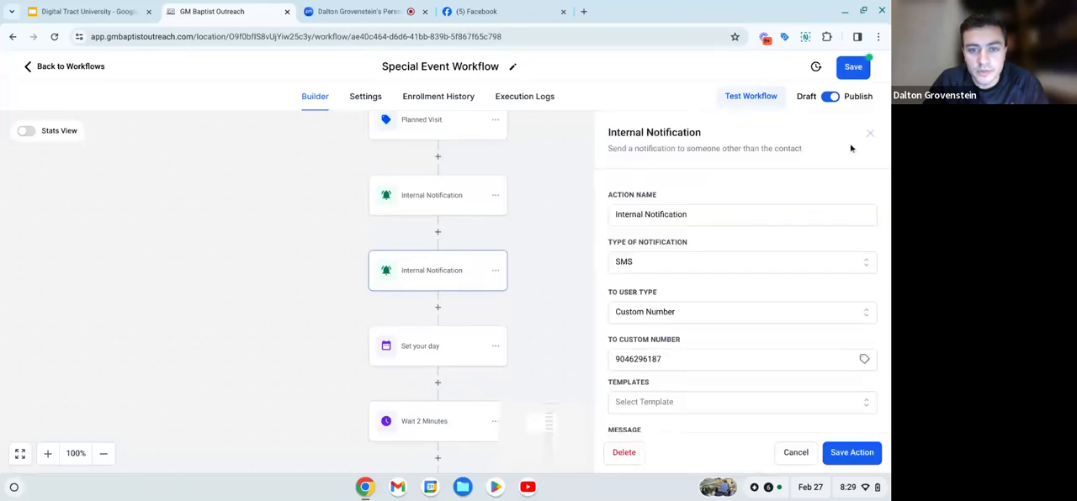
pyautogui.click(870, 133)
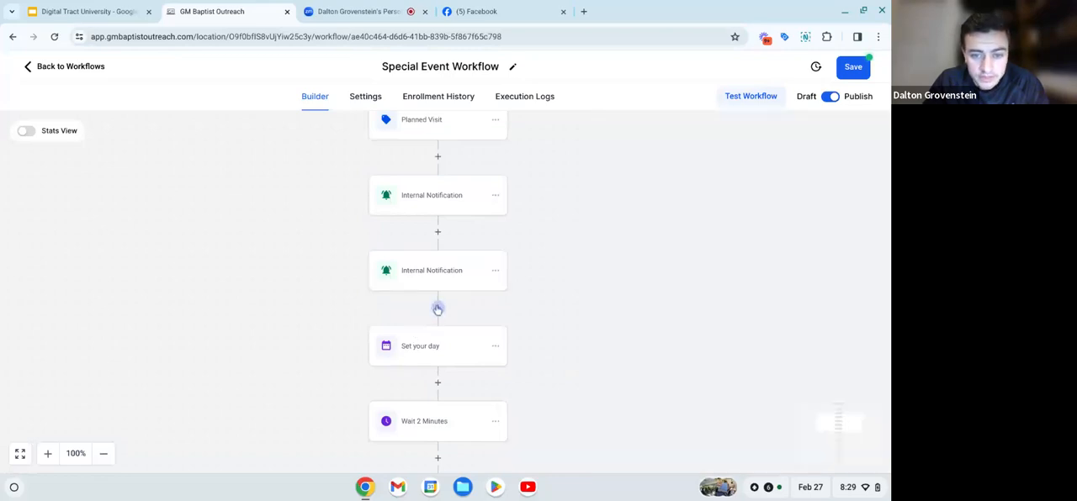
pyautogui.click(437, 309)
pyautogui.scroll(-4, 738, 353)
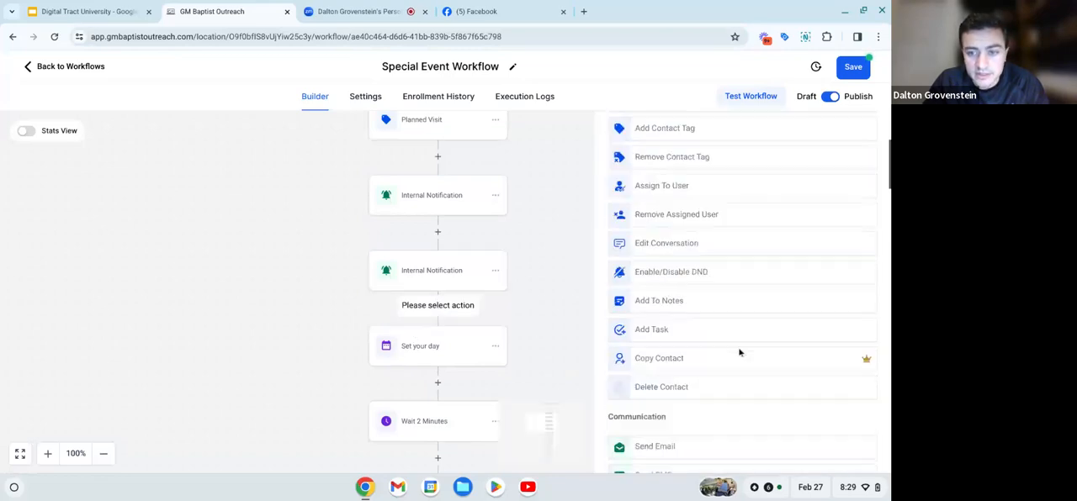
pyautogui.scroll(-8, 738, 353)
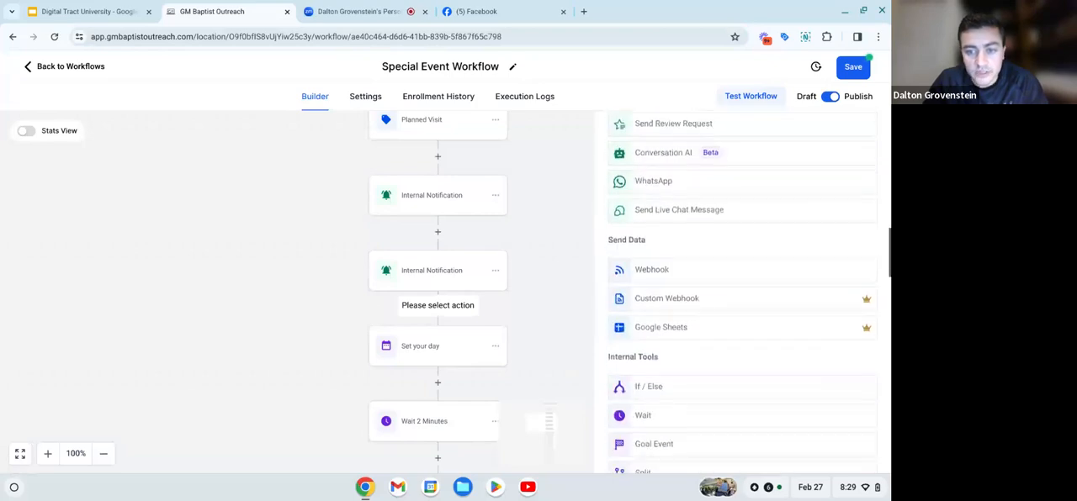
pyautogui.scroll(-3, 739, 353)
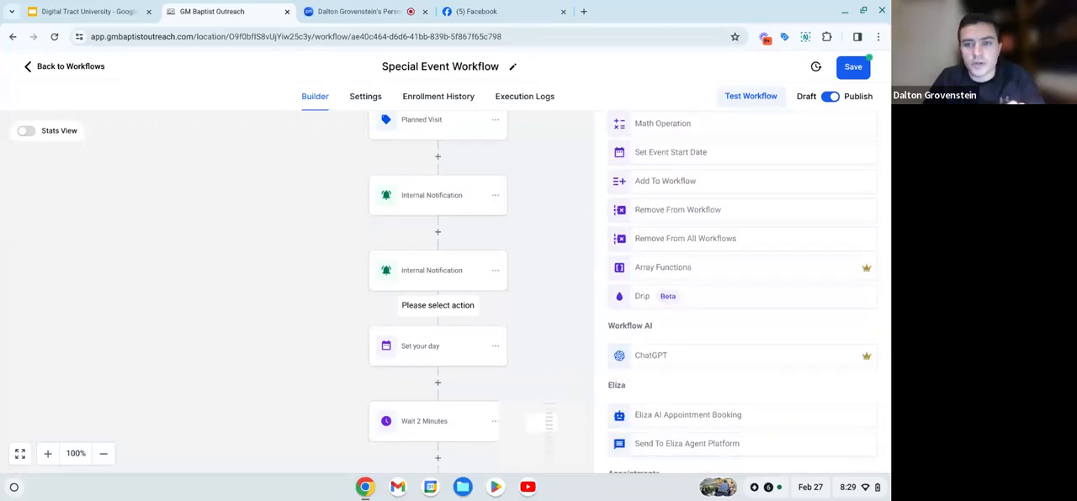
pyautogui.scroll(15, 739, 353)
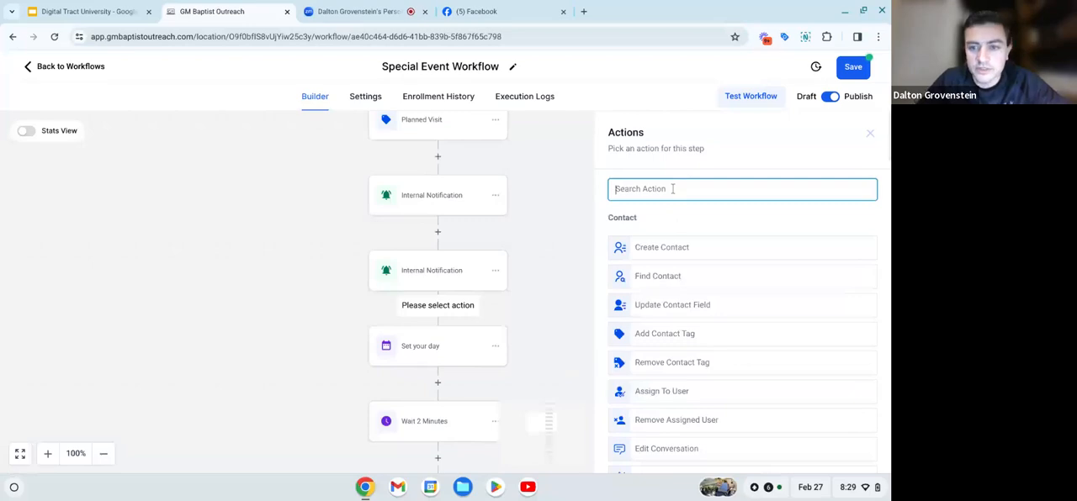
pyautogui.write('inter')
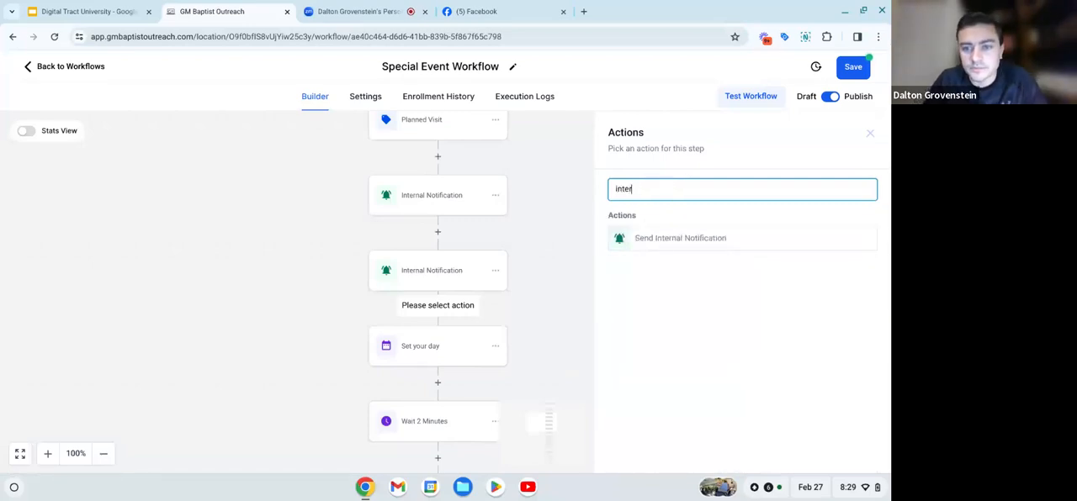
pyautogui.click(665, 242)
pyautogui.click(659, 267)
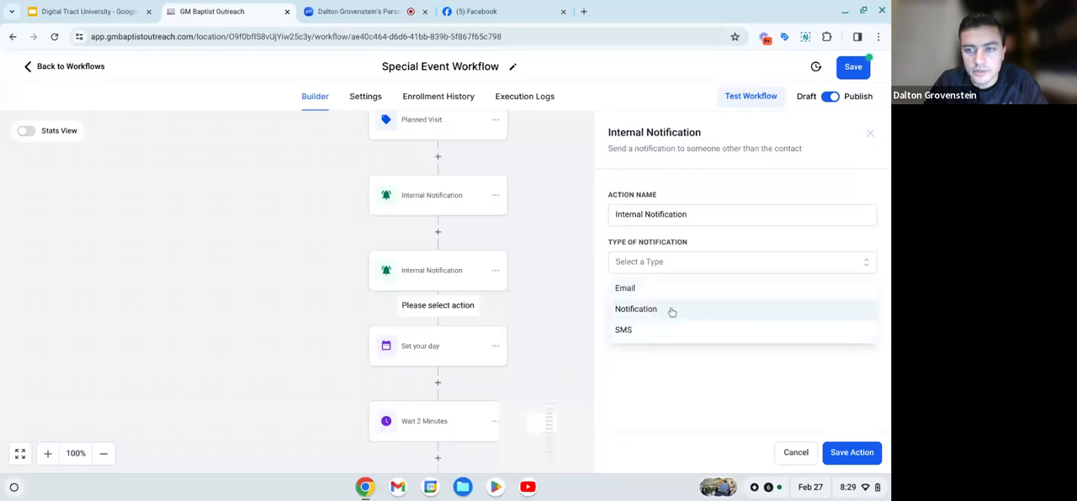
pyautogui.click(868, 135)
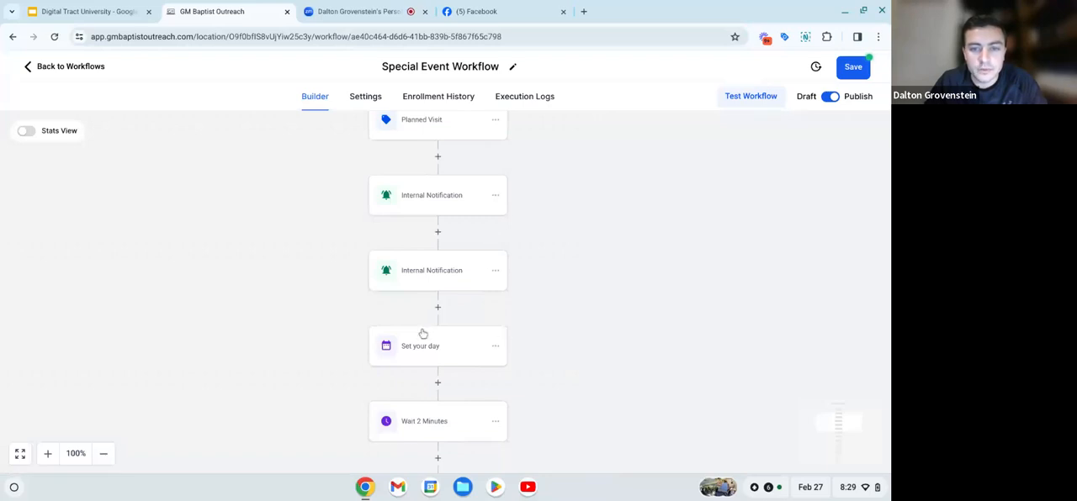
# - Delete the duplicate Internal Notification action above "Set your day"
pyautogui.click(496, 270)
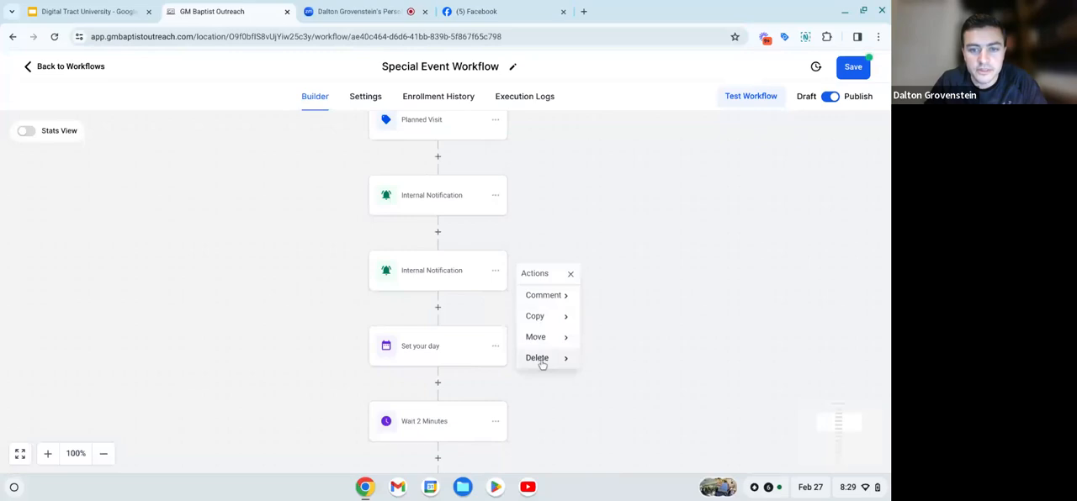
pyautogui.moveTo(542, 364)
pyautogui.click(614, 297)
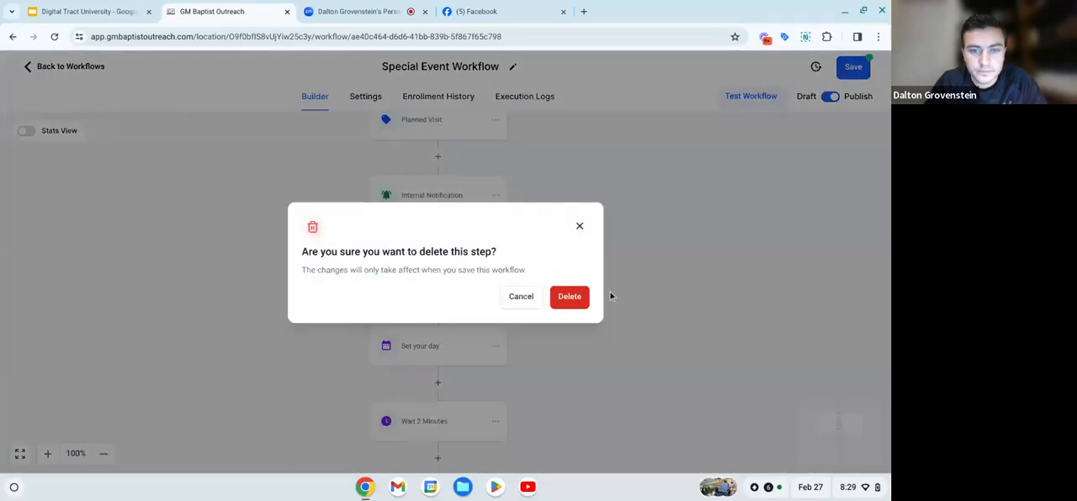
pyautogui.click(573, 297)
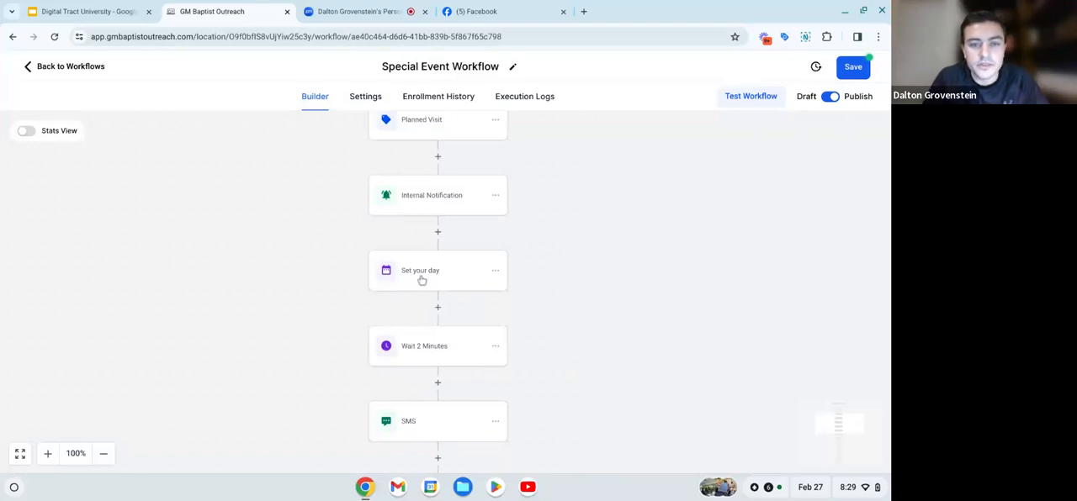
pyautogui.scroll(-1, 421, 280)
pyautogui.scroll(1, 422, 280)
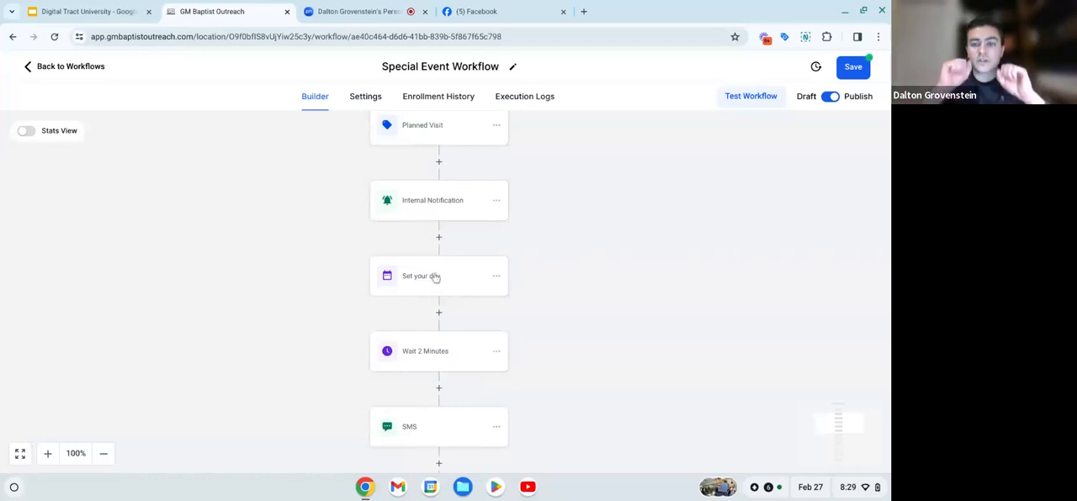
pyautogui.click(434, 277)
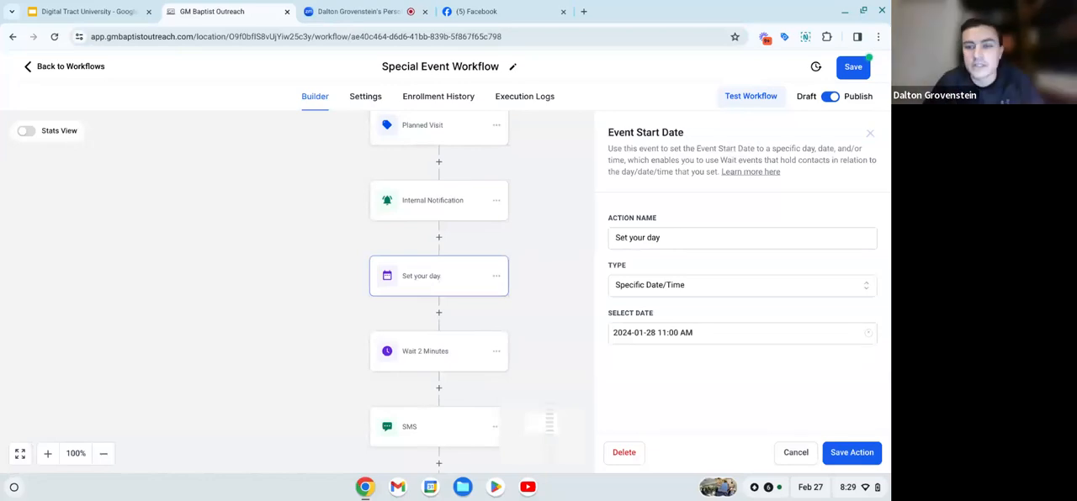
pyautogui.click(647, 331)
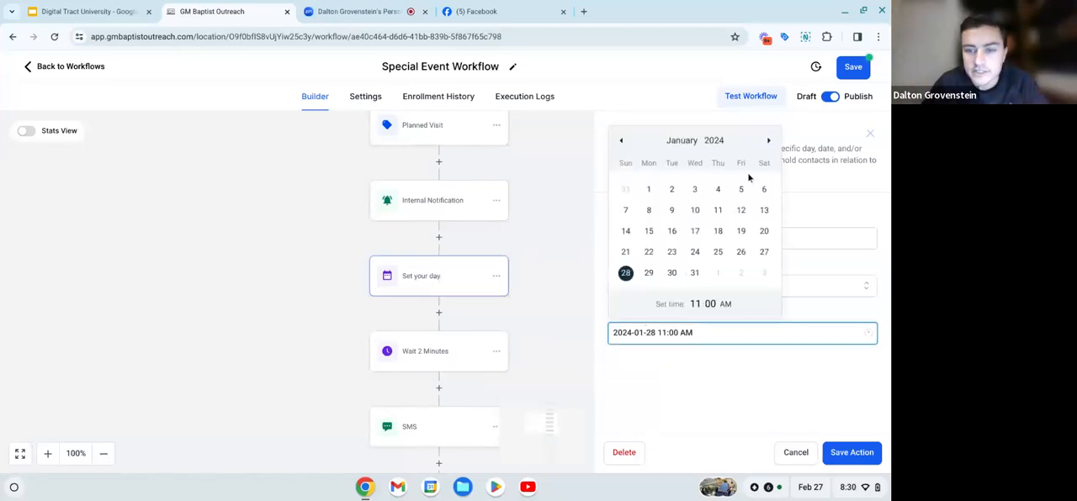
pyautogui.doubleClick(768, 142)
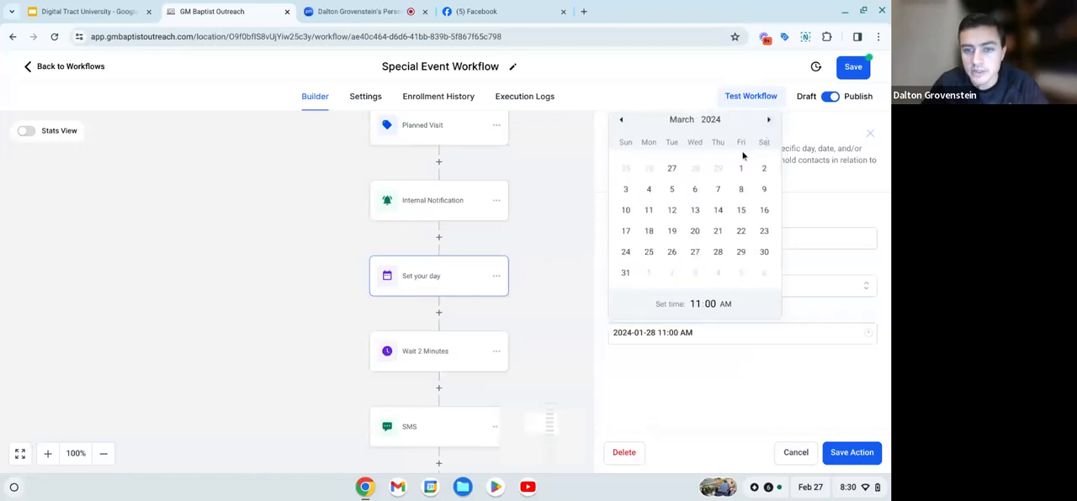
pyautogui.click(625, 274)
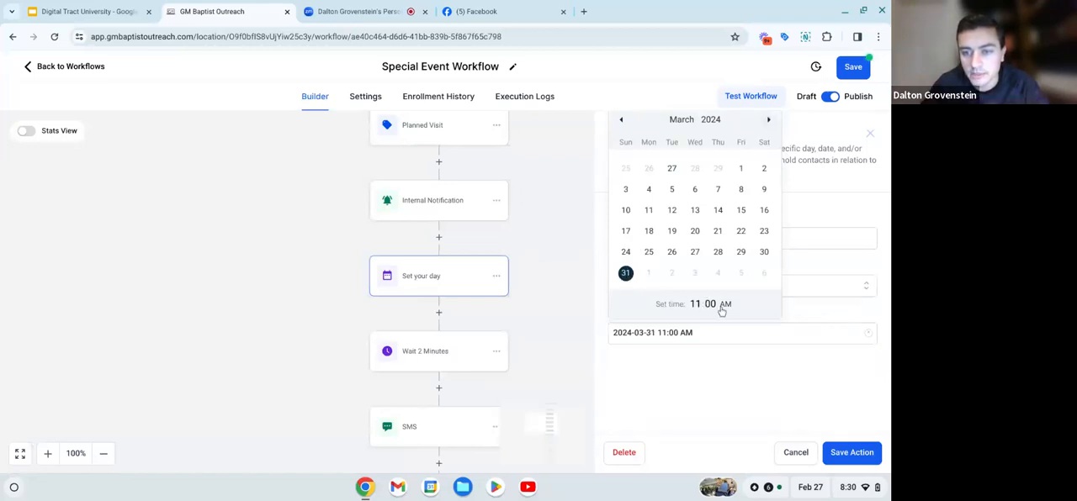
pyautogui.click(733, 368)
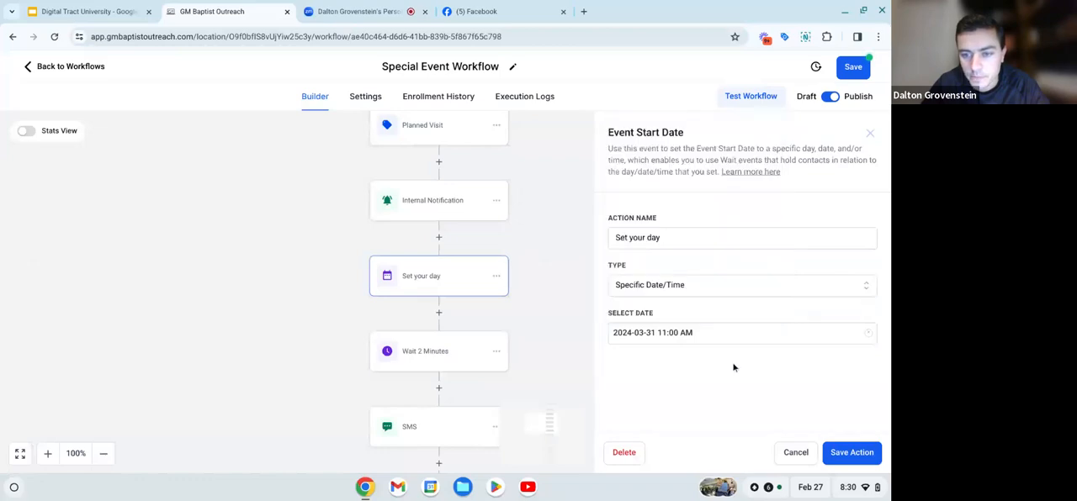
pyautogui.click(869, 458)
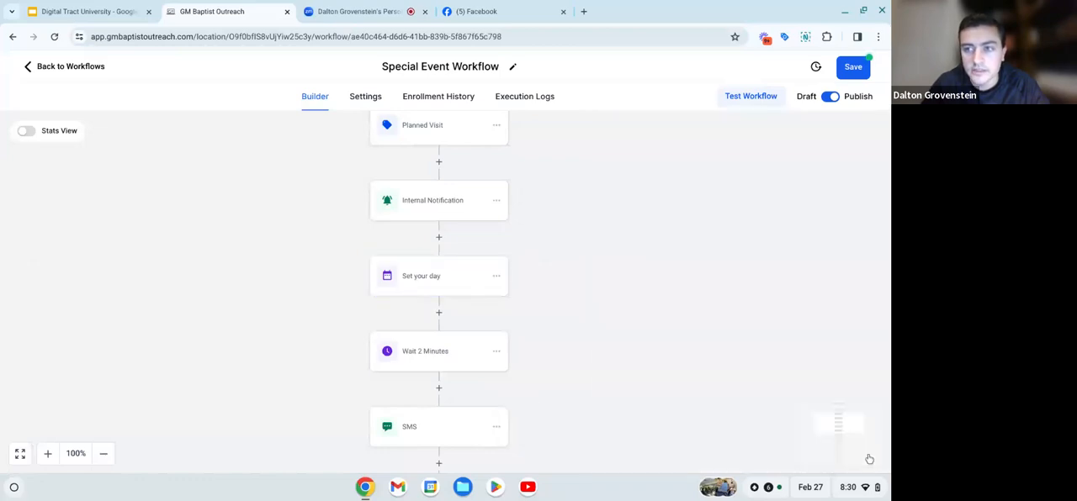
pyautogui.click(860, 60)
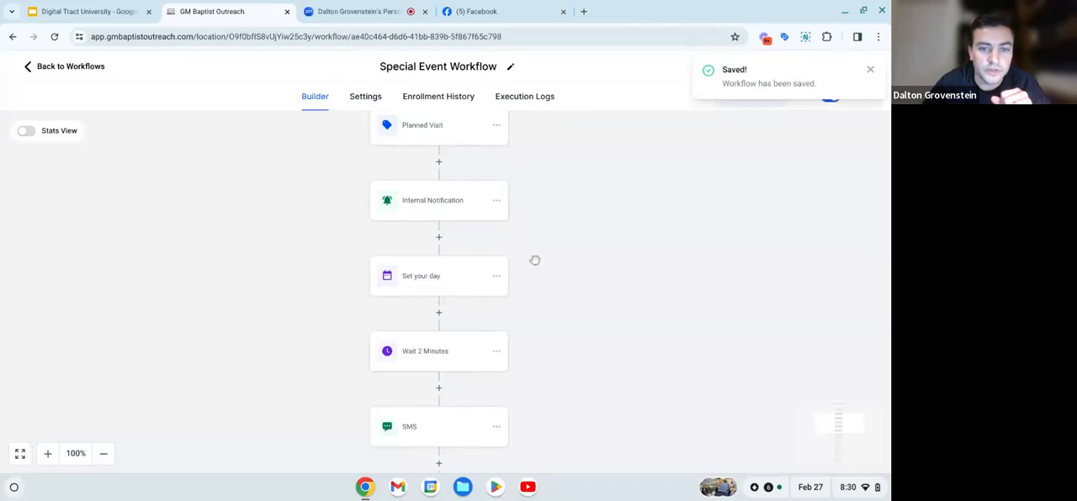
# - Change the visit date to "March 31st" in the message of the first SMS after "Wait 2 Minutes"
pyautogui.scroll(-2, 518, 318)
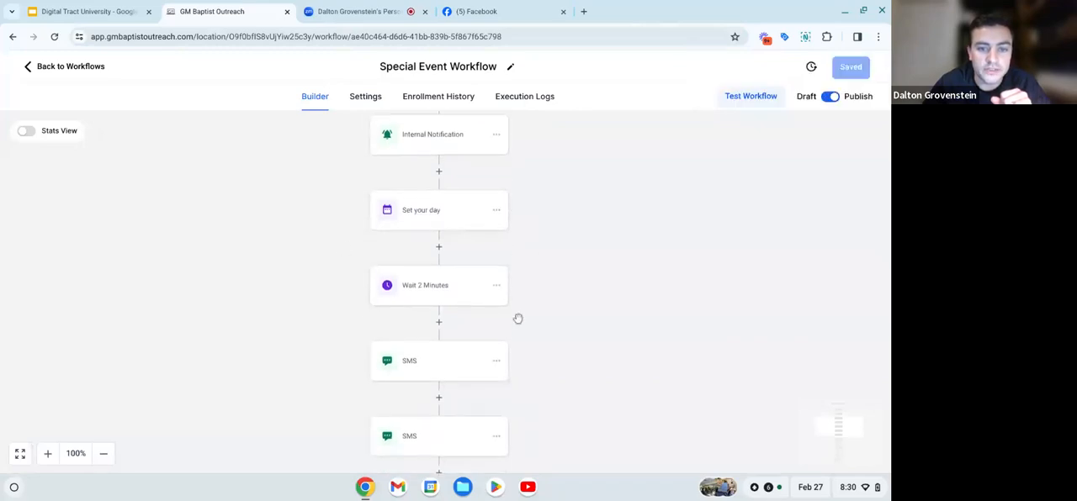
pyautogui.scroll(-2, 425, 296)
pyautogui.click(437, 307)
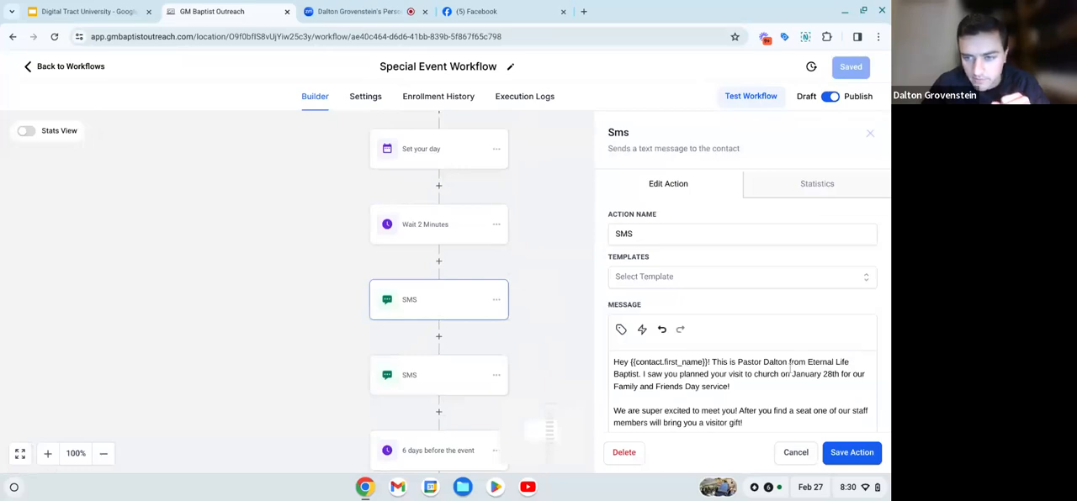
pyautogui.scroll(-2, 789, 367)
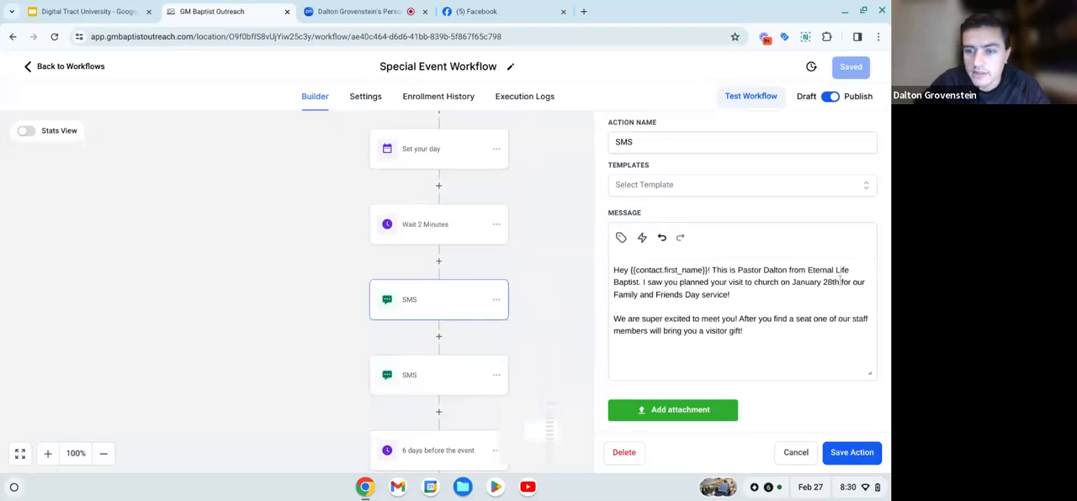
pyautogui.press('BackSpace')
pyautogui.press('BackSpace')
pyautogui.press('BackSpace')
pyautogui.press('BackSpace')
pyautogui.press('BackSpace')
pyautogui.press('BackSpace')
pyautogui.press('BackSpace')
pyautogui.press('BackSpace')
pyautogui.press('BackSpace')
pyautogui.press('BackSpace')
pyautogui.press('BackSpace')
pyautogui.press('BackSpace')
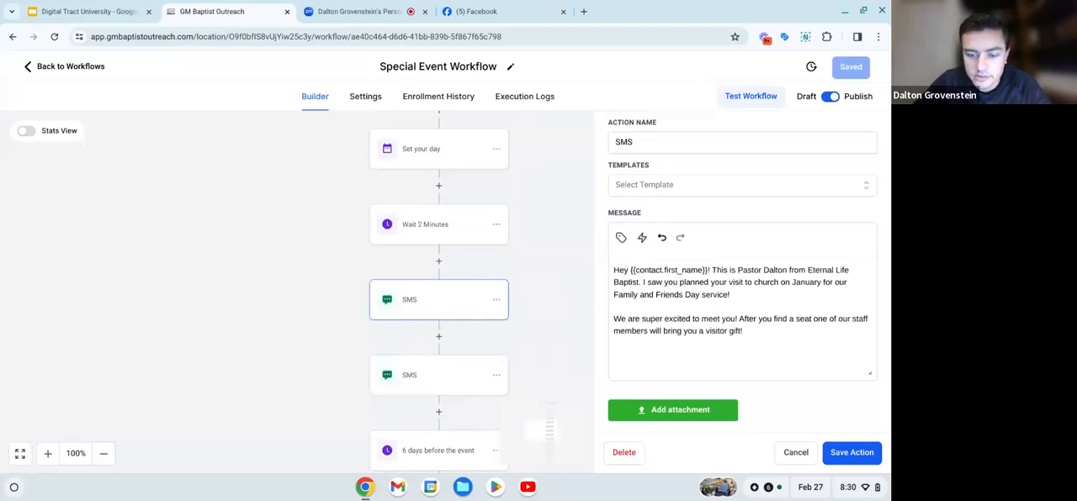
pyautogui.write('Ma')
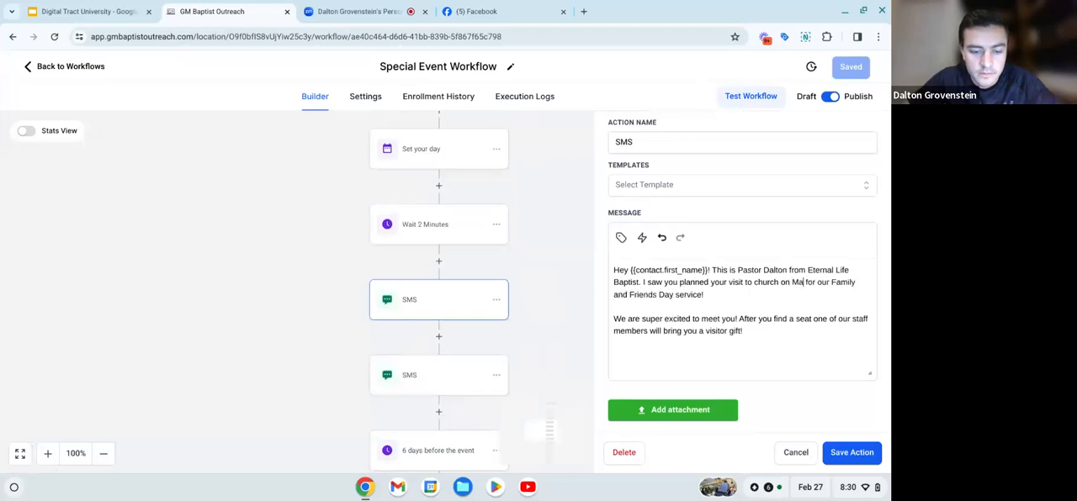
pyautogui.write('rch 31st')
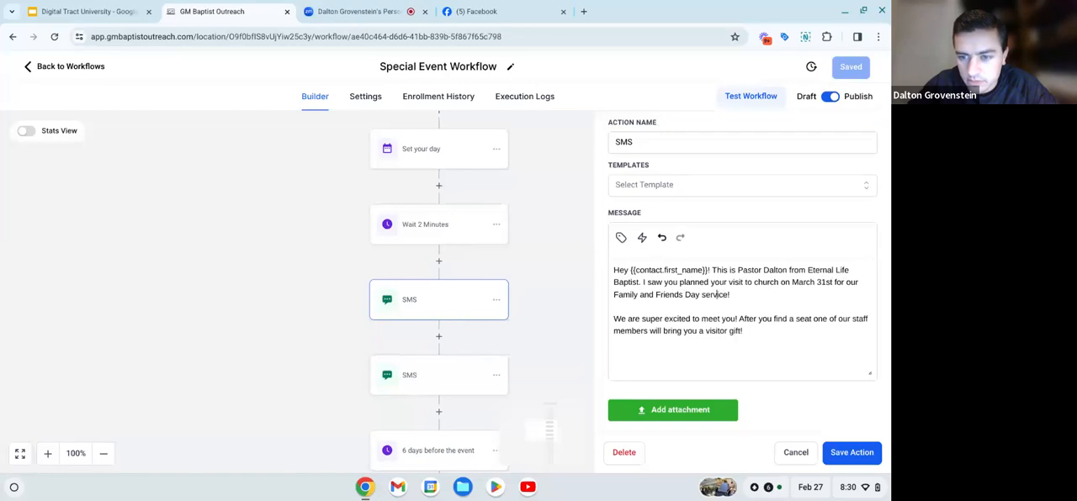
# - Replace the event name with "Easter Sunday" in the first SMS message and save the action
pyautogui.press('BackSpace')
pyautogui.press('BackSpace')
pyautogui.press('BackSpace')
pyautogui.press('BackSpace')
pyautogui.press('BackSpace')
pyautogui.press('BackSpace')
pyautogui.press('BackSpace')
pyautogui.press('BackSpace')
pyautogui.press('BackSpace')
pyautogui.press('BackSpace')
pyautogui.press('BackSpace')
pyautogui.press('BackSpace')
pyautogui.press('BackSpace')
pyautogui.press('BackSpace')
pyautogui.press('BackSpace')
pyautogui.press('BackSpace')
pyautogui.press('BackSpace')
pyautogui.press('BackSpace')
pyautogui.press('BackSpace')
pyautogui.press('BackSpace')
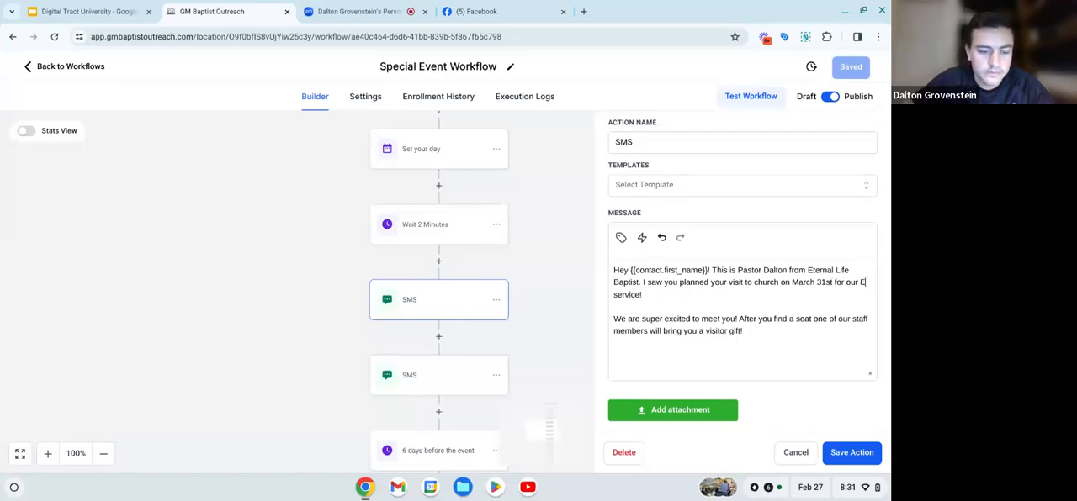
pyautogui.write('Easter Sunday')
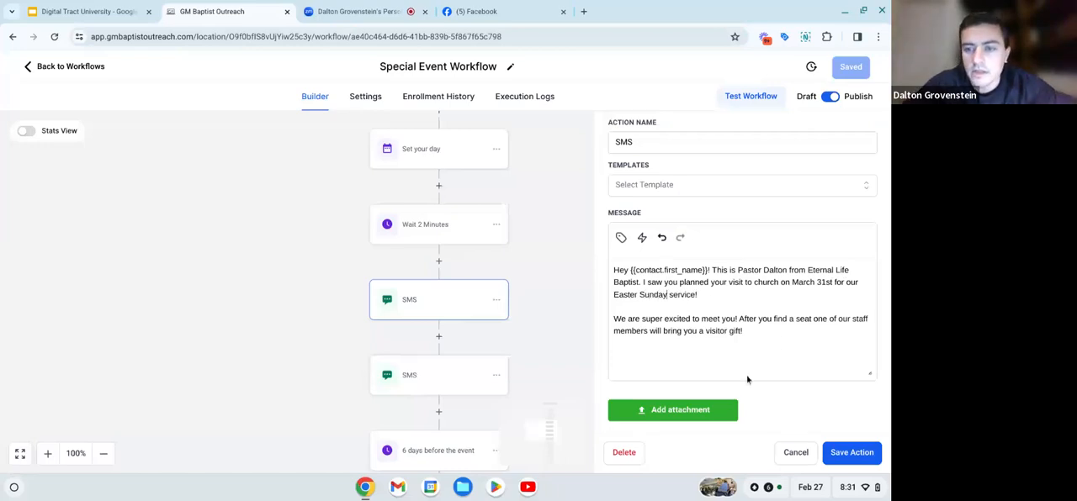
pyautogui.scroll(-2, 748, 346)
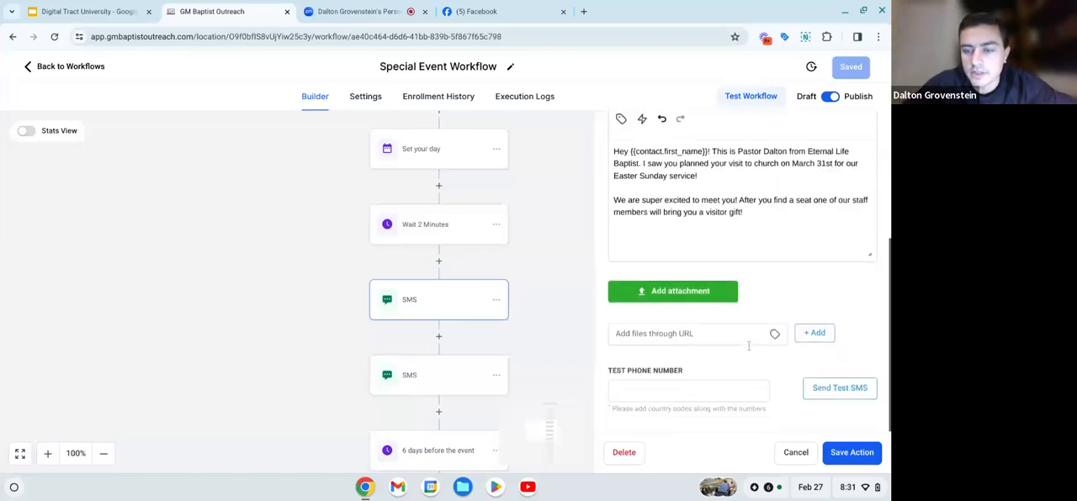
pyautogui.click(847, 452)
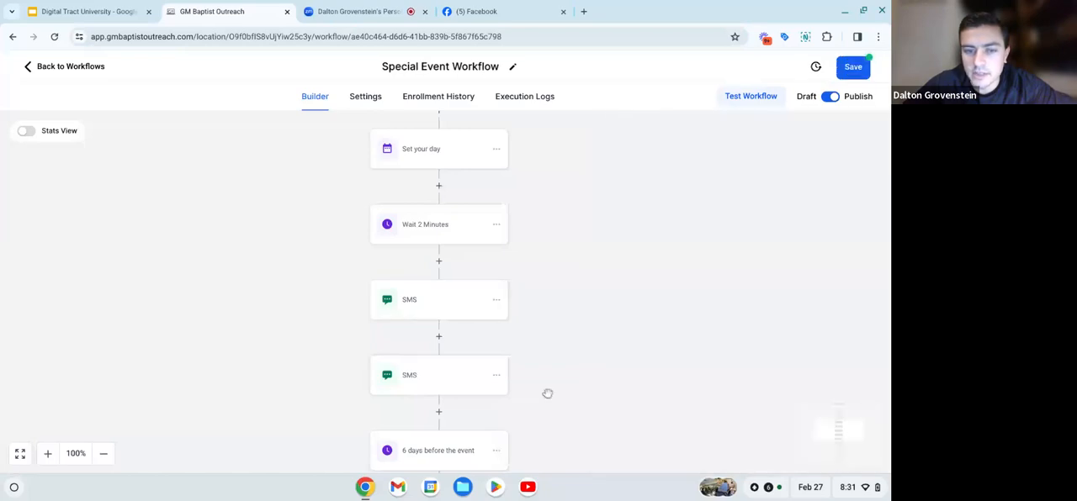
# - Review the message of the second SMS, close it, and examine the sequence of waits and messages between "Set your day" and the event
pyautogui.click(471, 368)
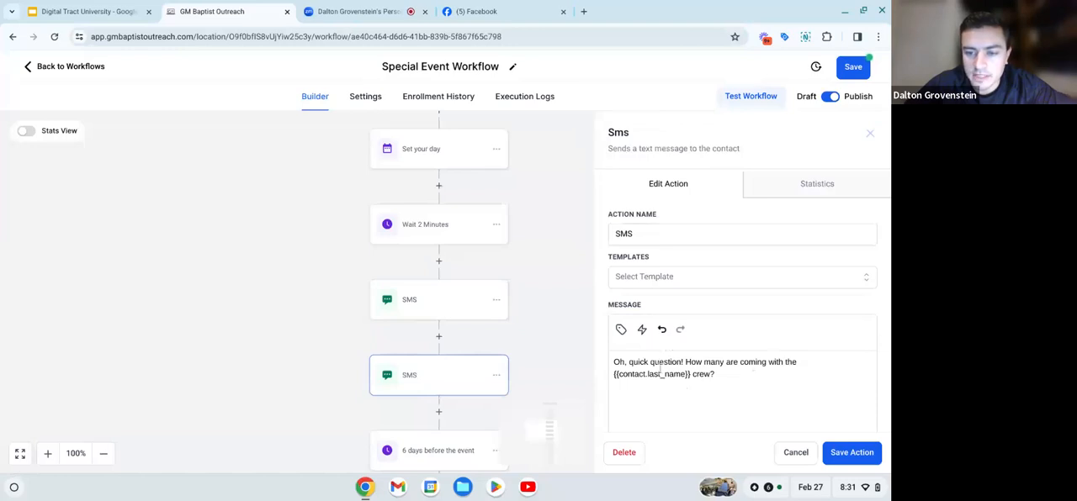
pyautogui.click(871, 131)
pyautogui.scroll(-3, 521, 288)
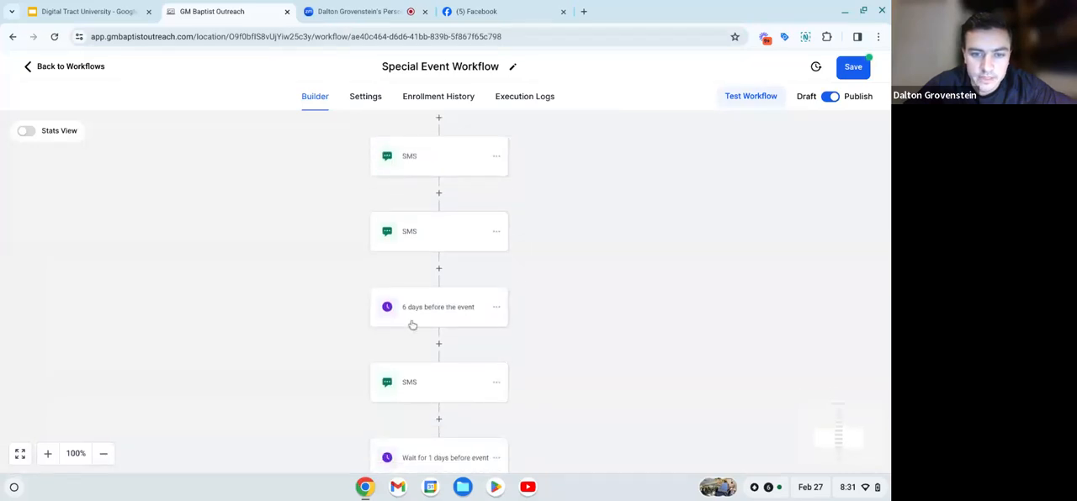
pyautogui.scroll(-1, 412, 322)
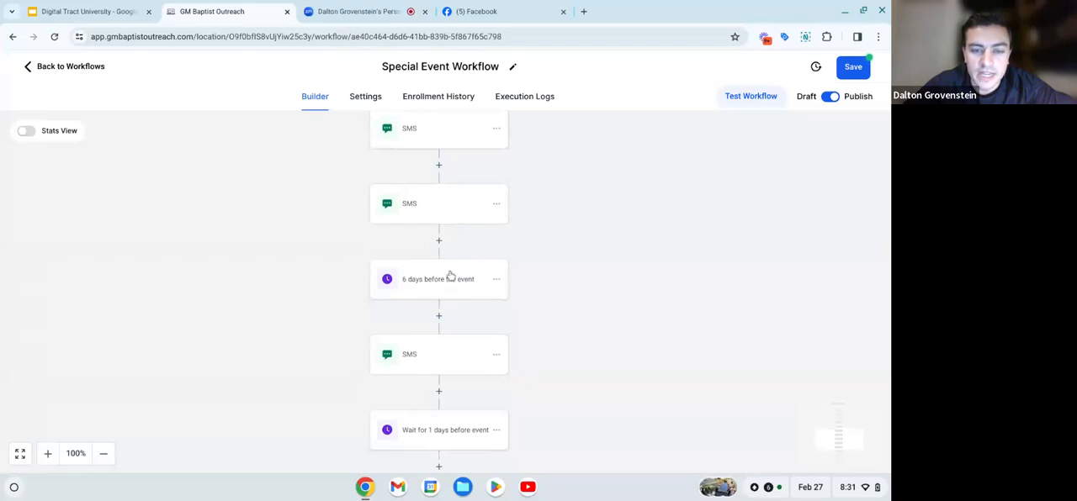
pyautogui.scroll(3, 451, 284)
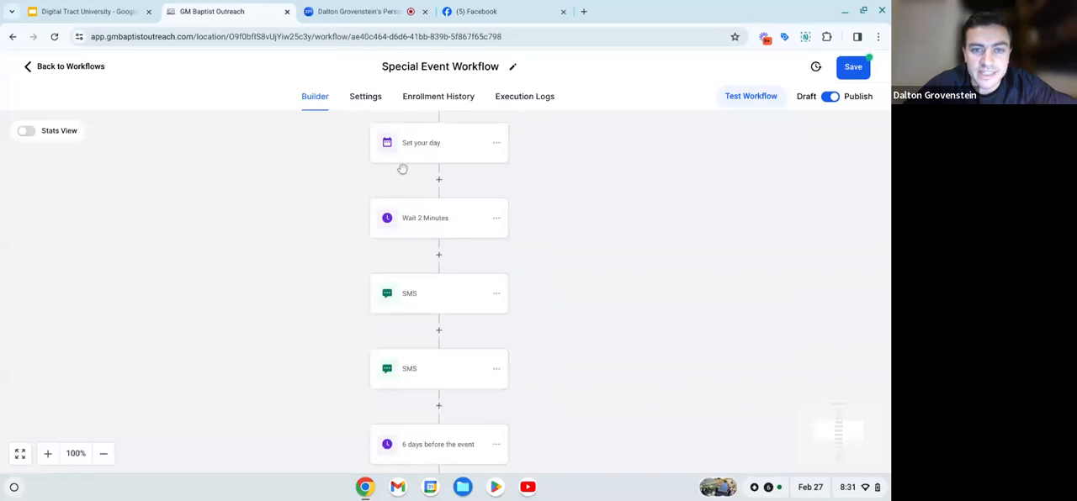
pyautogui.scroll(-1, 440, 144)
pyautogui.scroll(-1, 439, 142)
pyautogui.scroll(1, 437, 141)
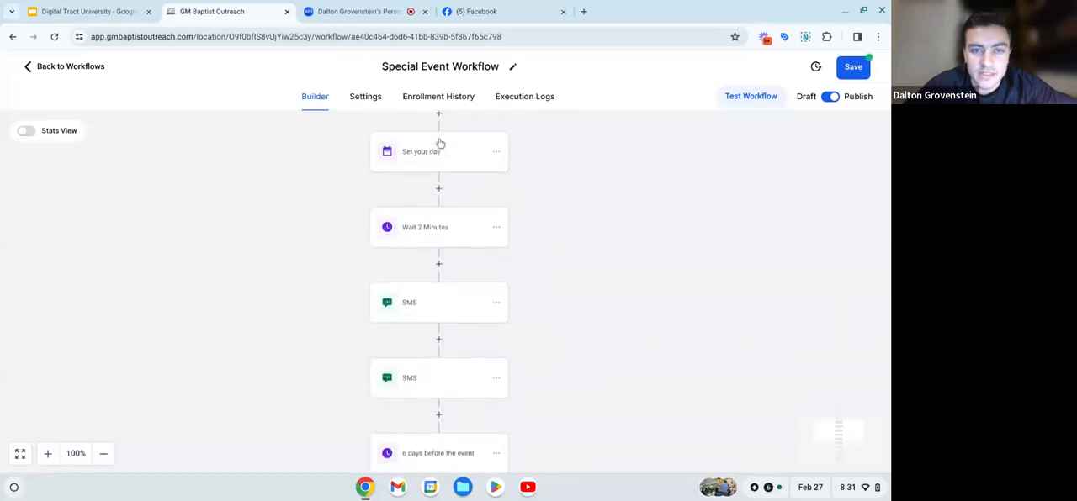
pyautogui.scroll(-3, 463, 202)
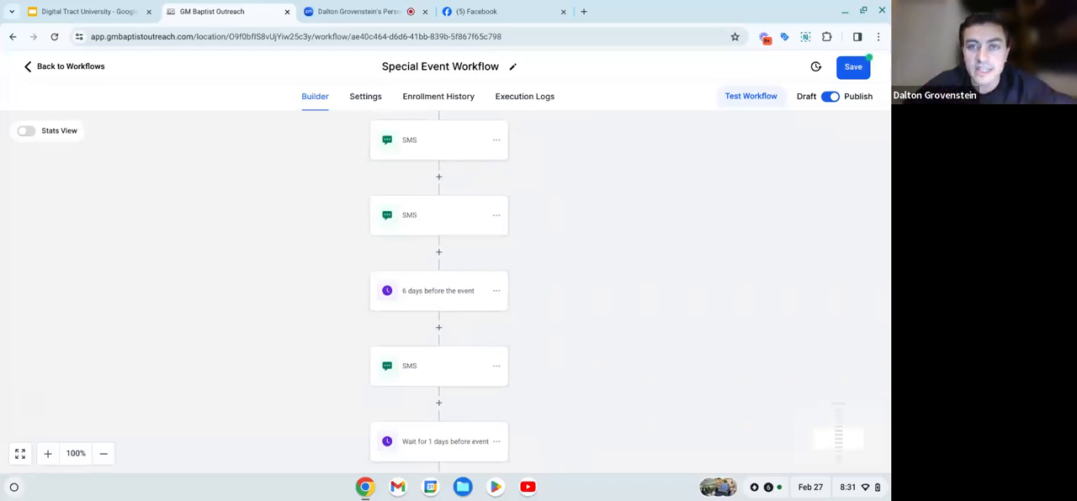
pyautogui.scroll(-1, 438, 337)
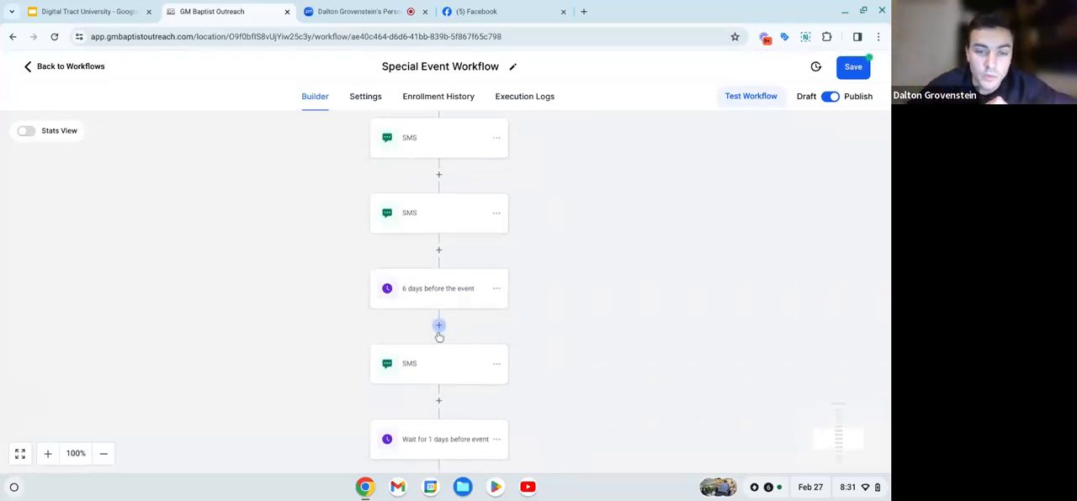
pyautogui.scroll(-1, 438, 336)
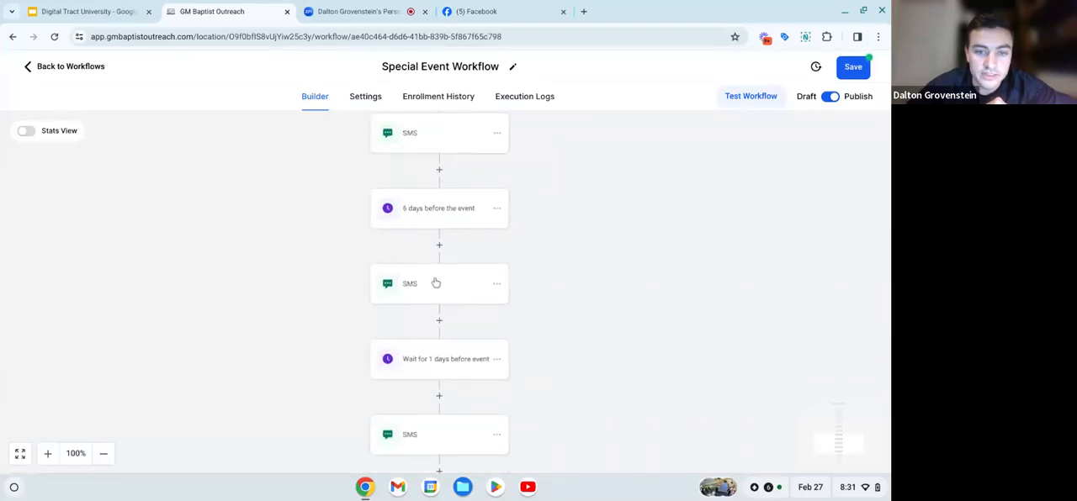
# - Replace "Family and Friends Day" with "Easter Sunday" in the SMS after "6 days before the event" and save the action
pyautogui.click(436, 283)
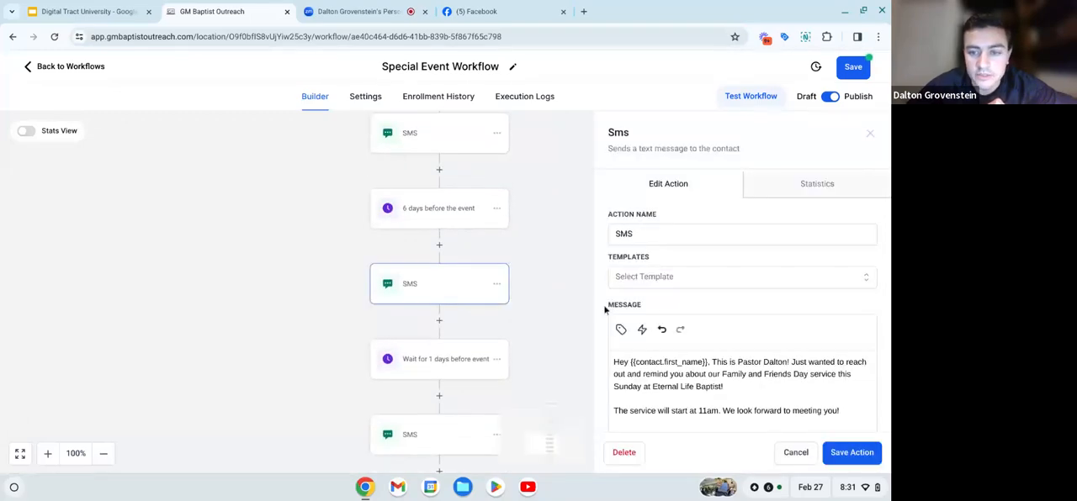
pyautogui.scroll(-2, 665, 298)
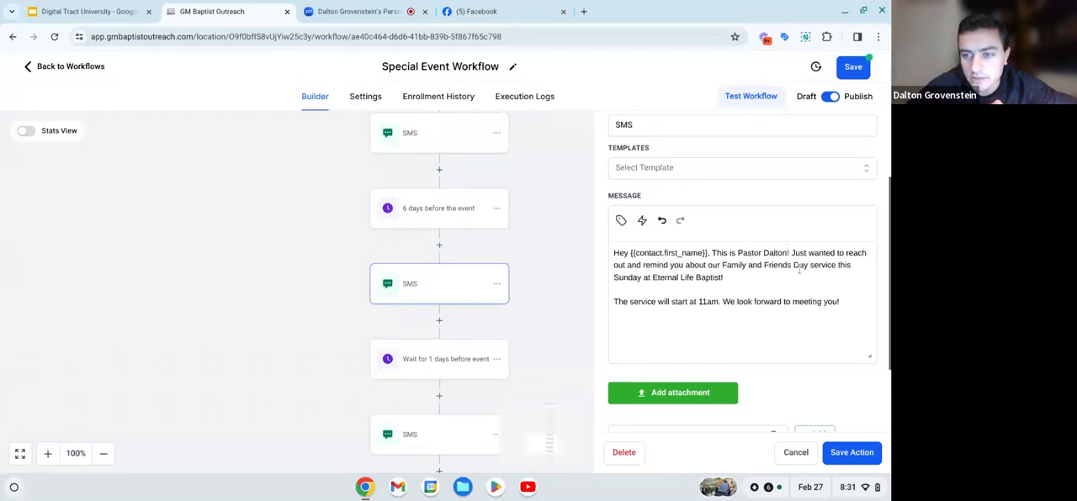
pyautogui.press('BackSpace')
pyautogui.press('BackSpace')
pyautogui.press('BackSpace')
pyautogui.press('BackSpace')
pyautogui.press('BackSpace')
pyautogui.press('BackSpace')
pyautogui.press('BackSpace')
pyautogui.press('BackSpace')
pyautogui.press('BackSpace')
pyautogui.press('BackSpace')
pyautogui.press('BackSpace')
pyautogui.press('BackSpace')
pyautogui.press('BackSpace')
pyautogui.press('BackSpace')
pyautogui.press('BackSpace')
pyautogui.press('BackSpace')
pyautogui.press('BackSpace')
pyautogui.press('BackSpace')
pyautogui.press('BackSpace')
pyautogui.press('BackSpace')
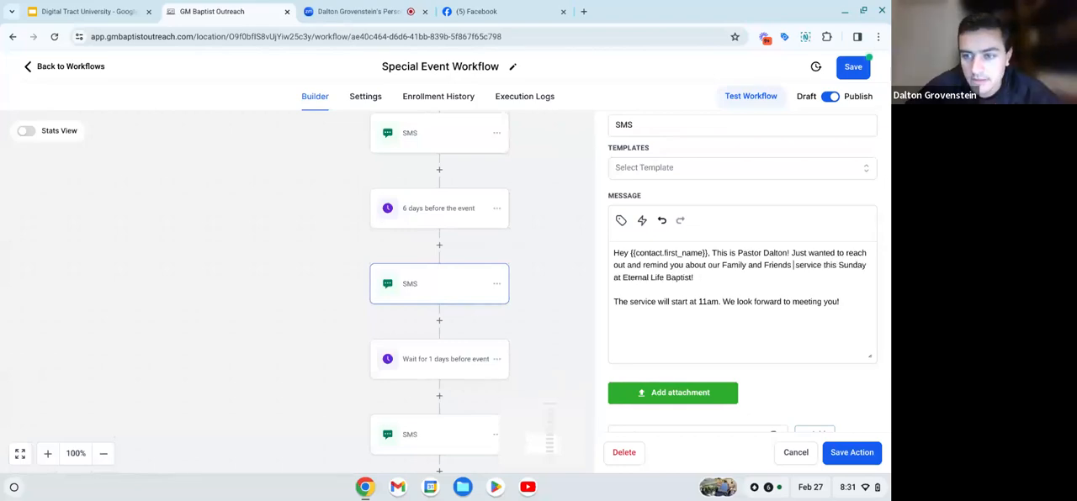
pyautogui.press('BackSpace')
pyautogui.press('BackSpace')
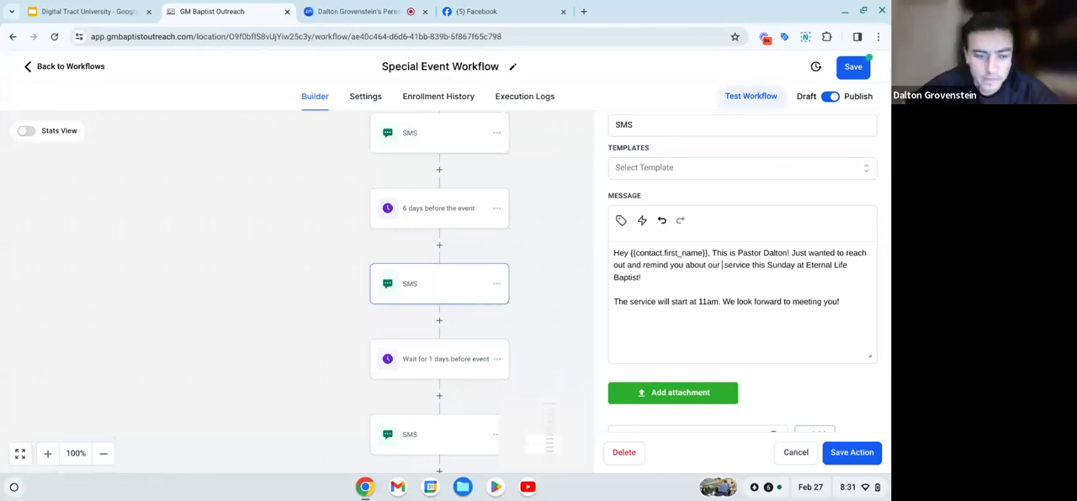
pyautogui.write('Easter')
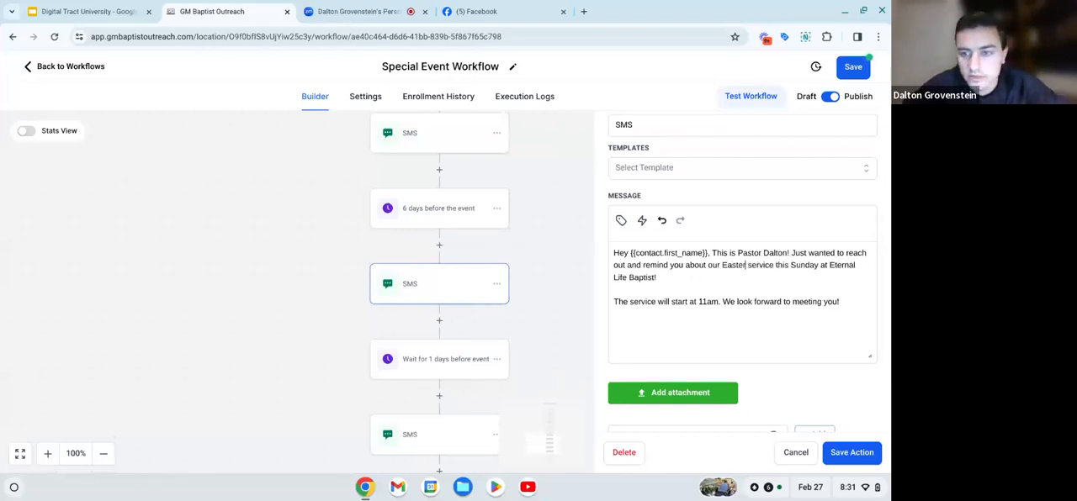
pyautogui.write(' Sunday')
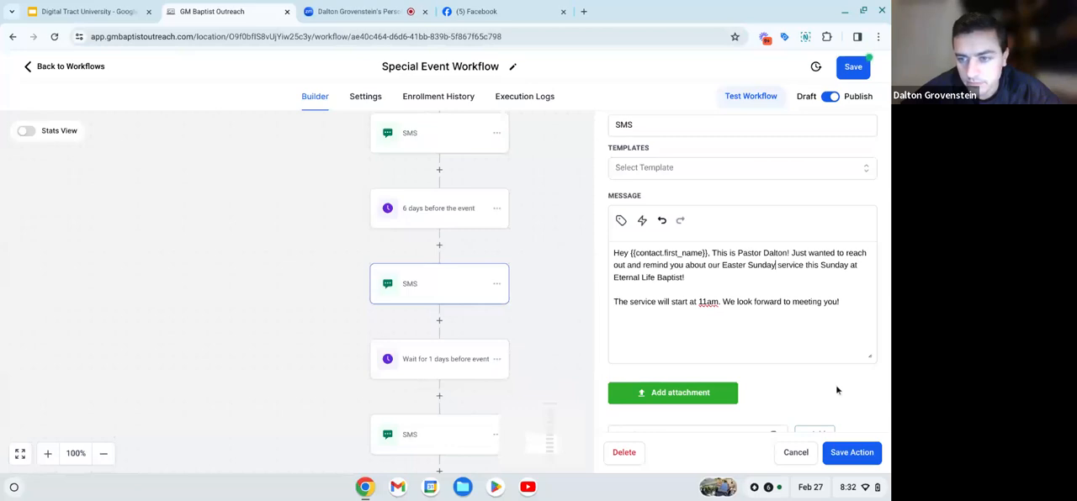
pyautogui.click(851, 451)
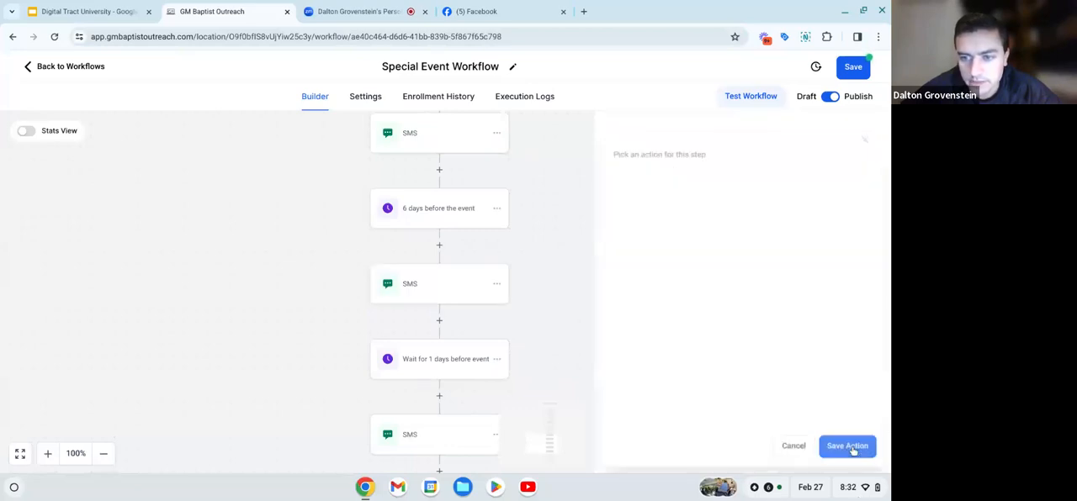
# - Replace "Family and Friends Day" with "Easter Sunday" in the SMS after "Wait for 1 days before event" and save the action
pyautogui.scroll(-1, 461, 367)
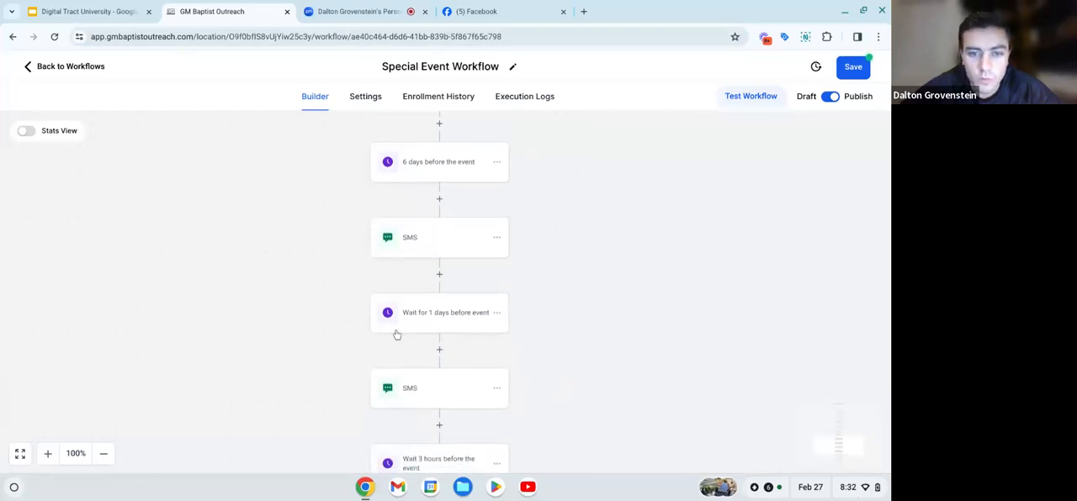
pyautogui.scroll(-2, 437, 308)
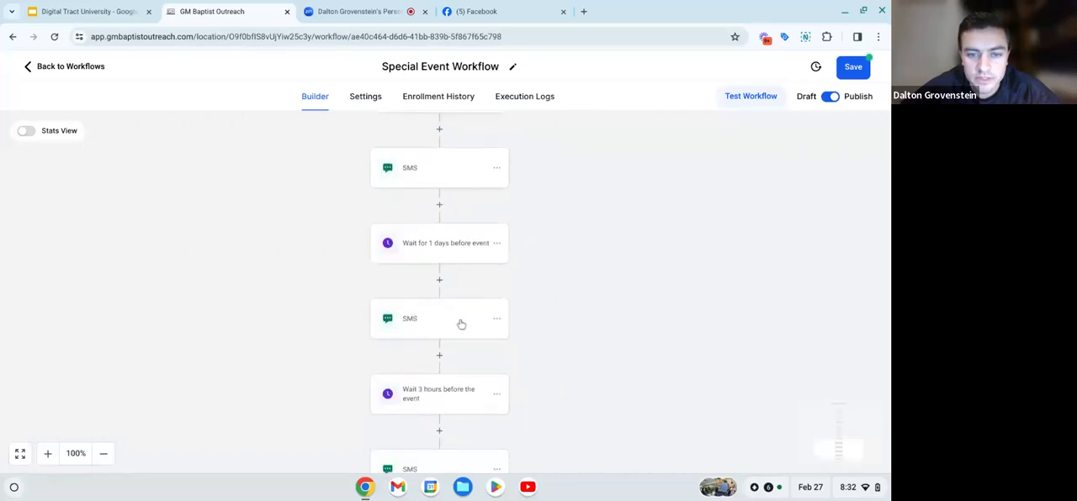
pyautogui.click(461, 324)
pyautogui.scroll(-3, 652, 337)
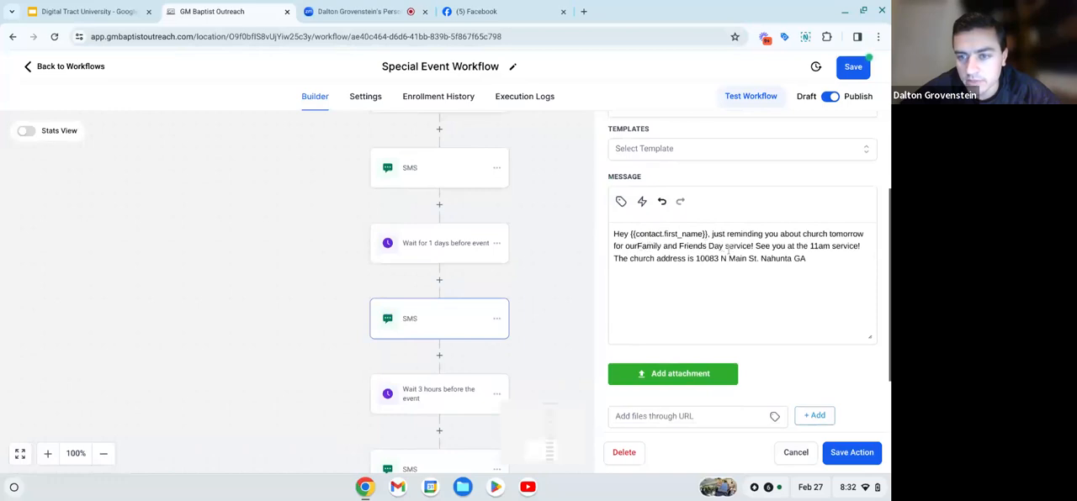
pyautogui.click(723, 248)
pyautogui.press('BackSpace')
pyautogui.press('BackSpace')
pyautogui.press('BackSpace')
pyautogui.press('BackSpace')
pyautogui.press('BackSpace')
pyautogui.press('BackSpace')
pyautogui.press('BackSpace')
pyautogui.press('BackSpace')
pyautogui.press('BackSpace')
pyautogui.press('BackSpace')
pyautogui.press('BackSpace')
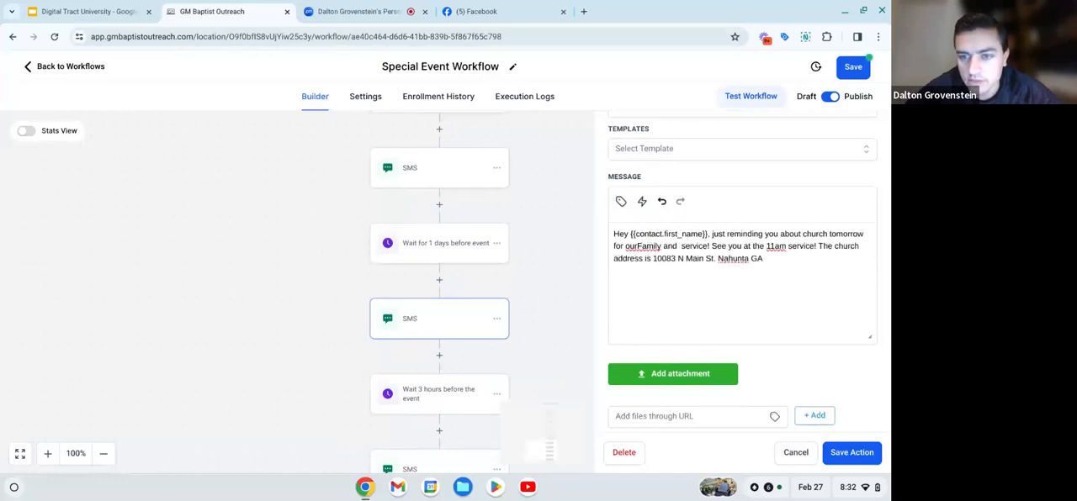
pyautogui.press('BackSpace')
pyautogui.press('BackSpace')
pyautogui.press('BackSpace')
pyautogui.press('BackSpace')
pyautogui.press('BackSpace')
pyautogui.press('BackSpace')
pyautogui.press('BackSpace')
pyautogui.press('BackSpace')
pyautogui.press('BackSpace')
pyautogui.press('BackSpace')
pyautogui.press('BackSpace')
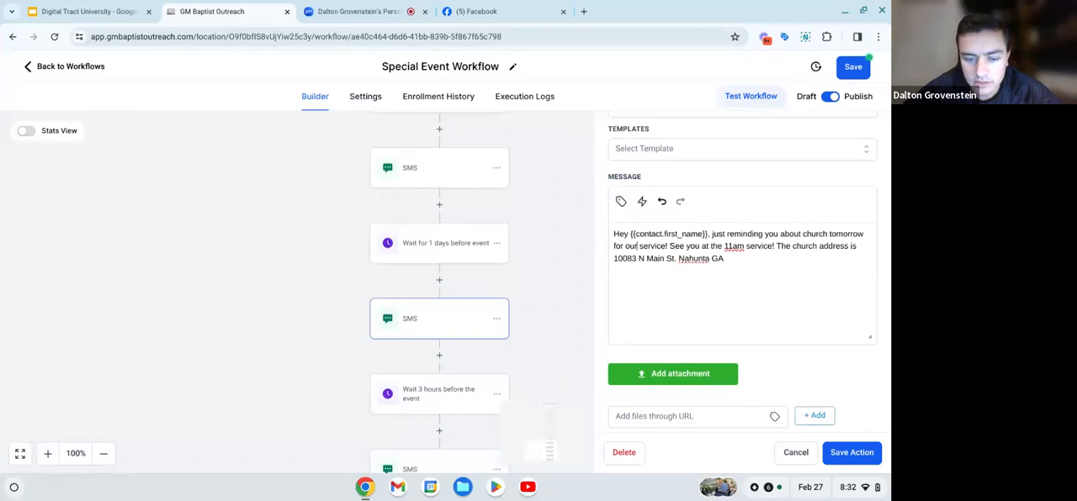
pyautogui.write('Easter')
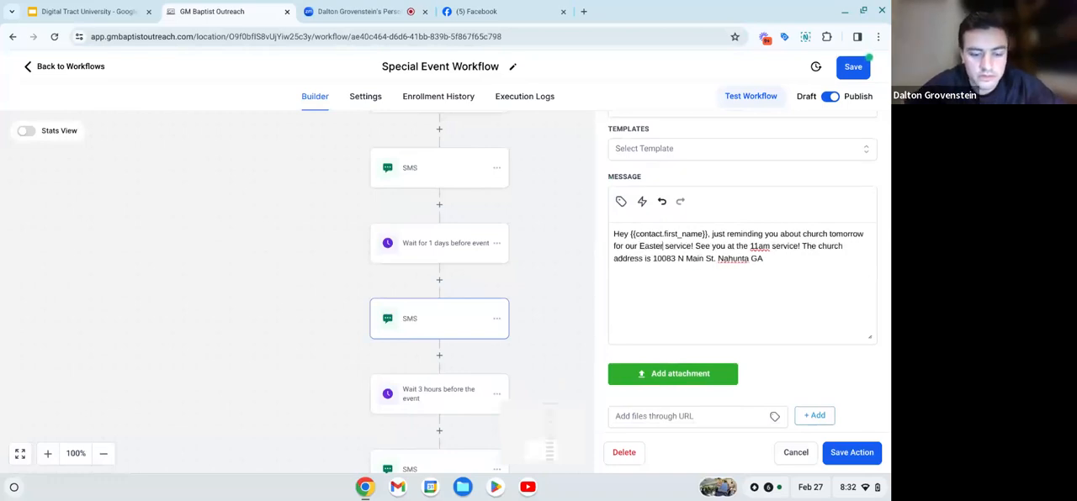
pyautogui.write(' Sunday')
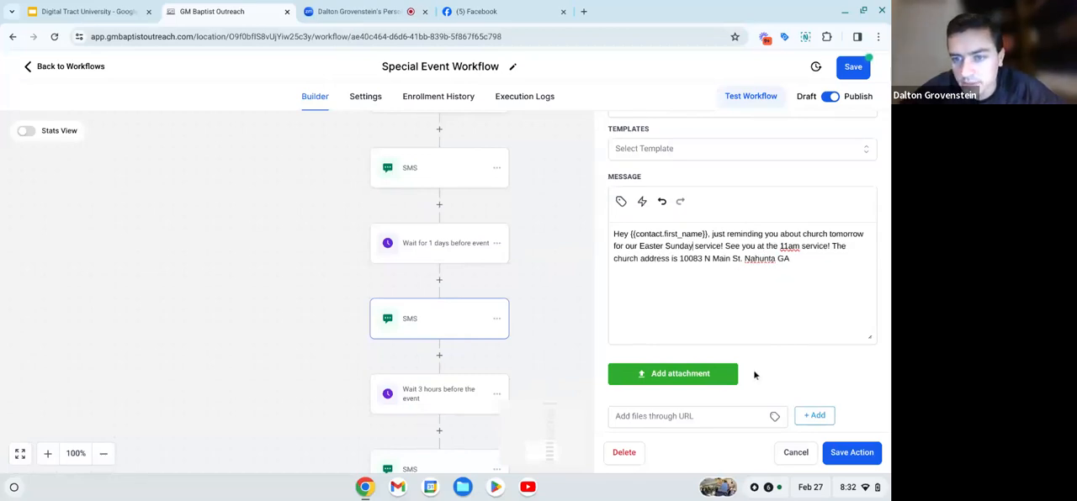
pyautogui.scroll(-2, 755, 375)
pyautogui.click(871, 459)
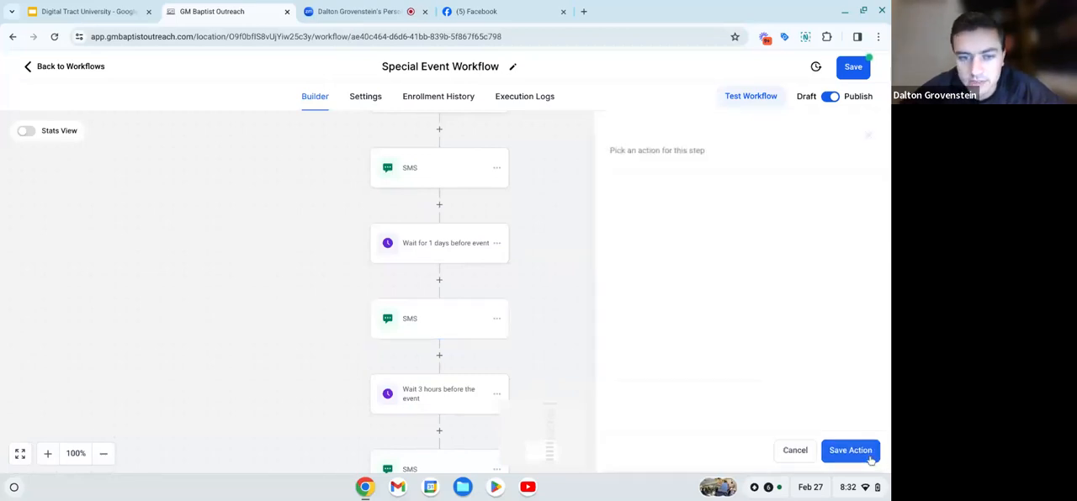
# - Check the message of the final SMS after "Wait 3 hours before the event", close it, and save the workflow
pyautogui.scroll(-2, 580, 353)
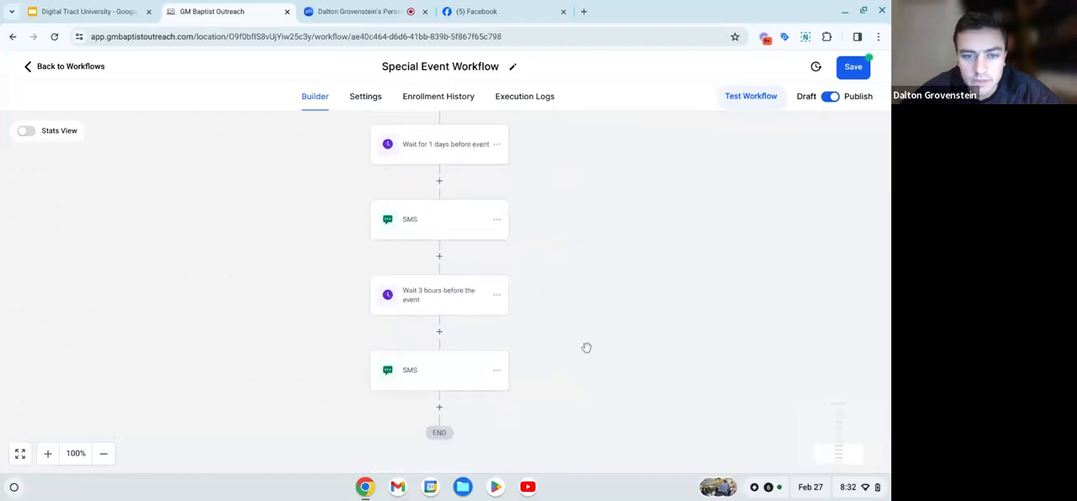
pyautogui.click(452, 366)
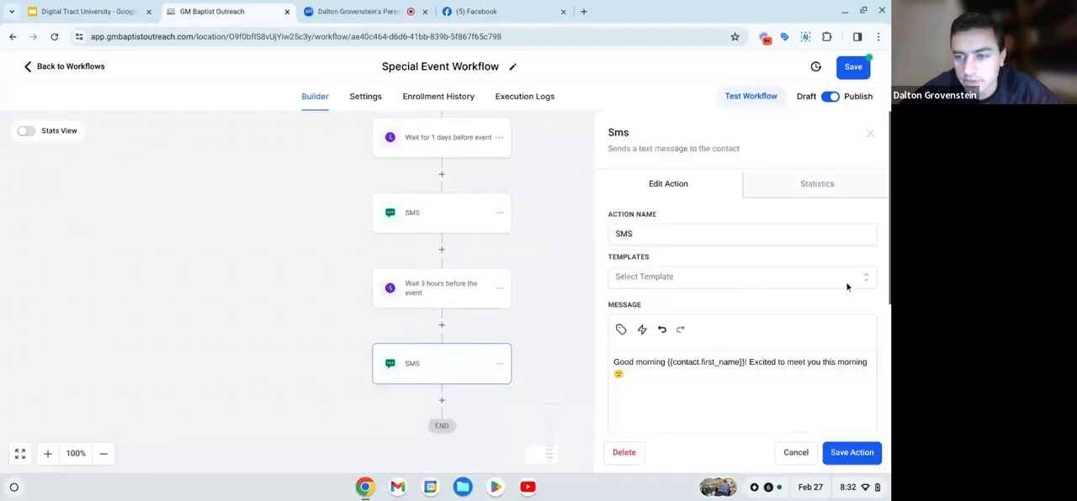
pyautogui.click(870, 136)
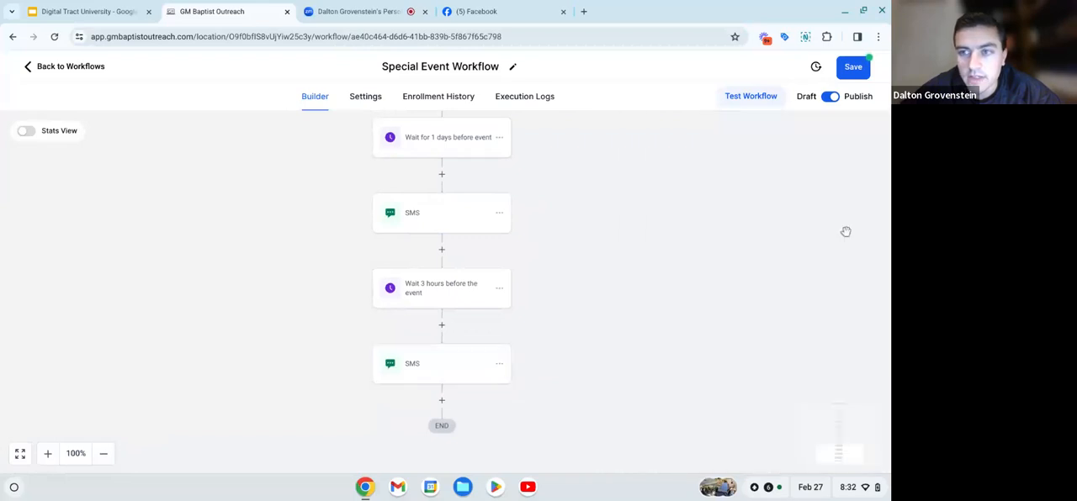
pyautogui.click(862, 71)
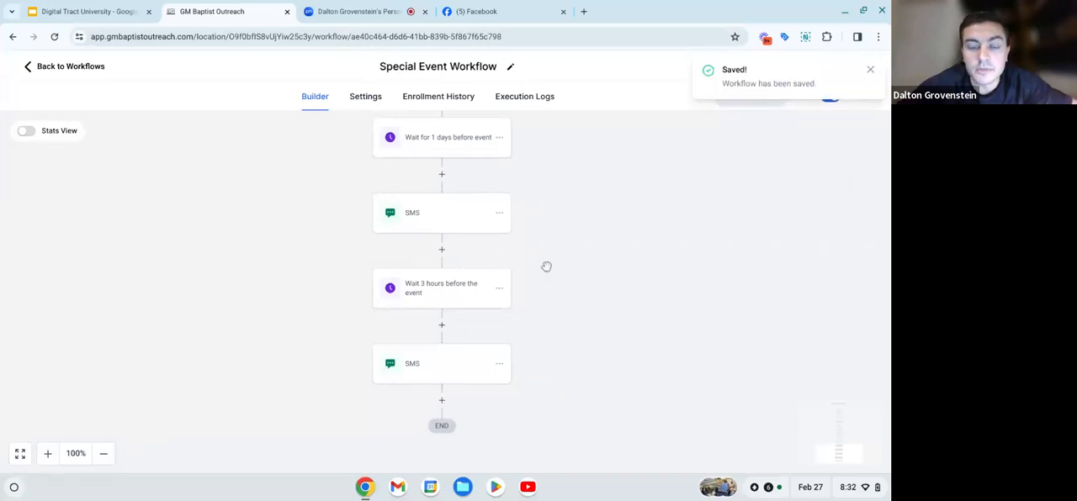
# - Review the workflow's sequence from the lead form trigger down to the first SMS
pyautogui.scroll(-1, 434, 375)
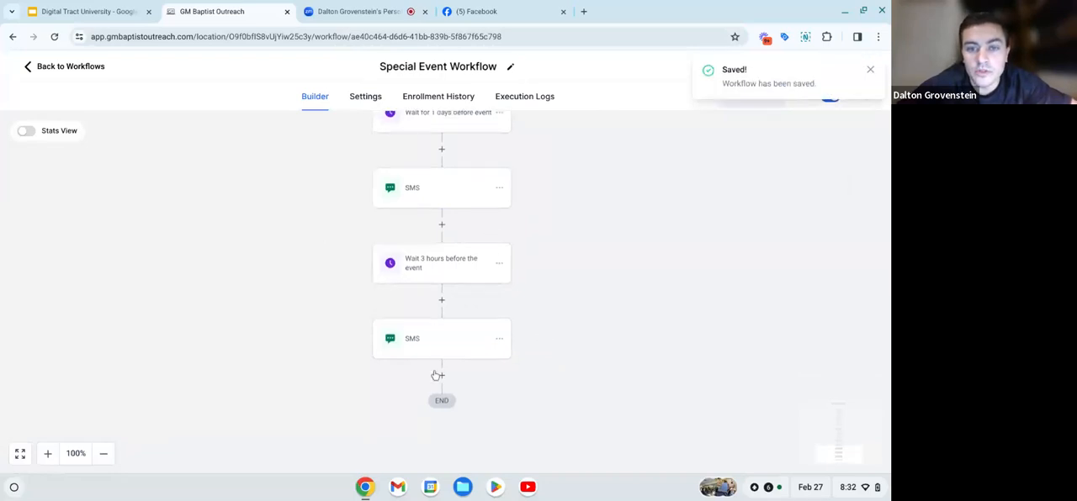
pyautogui.scroll(9, 435, 375)
pyautogui.scroll(3, 392, 355)
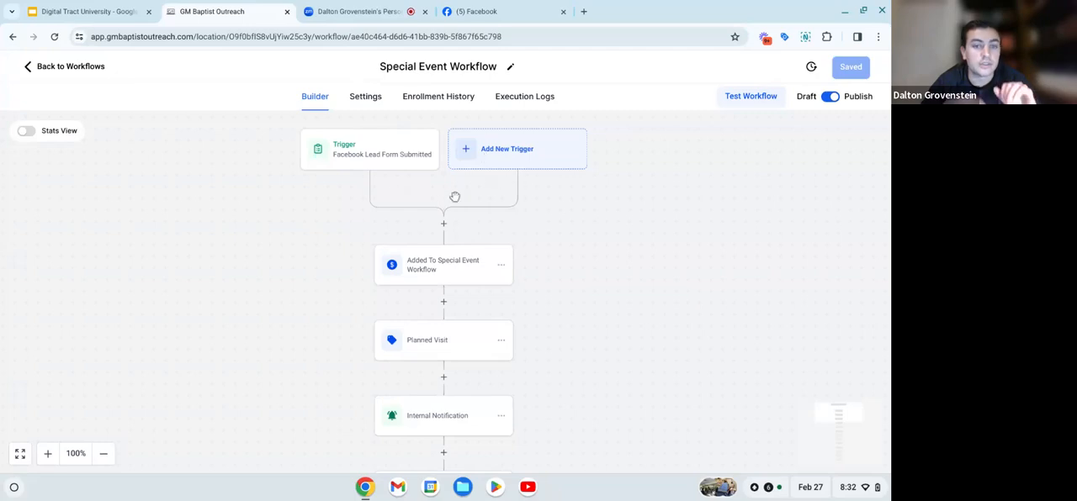
pyautogui.scroll(-2, 454, 196)
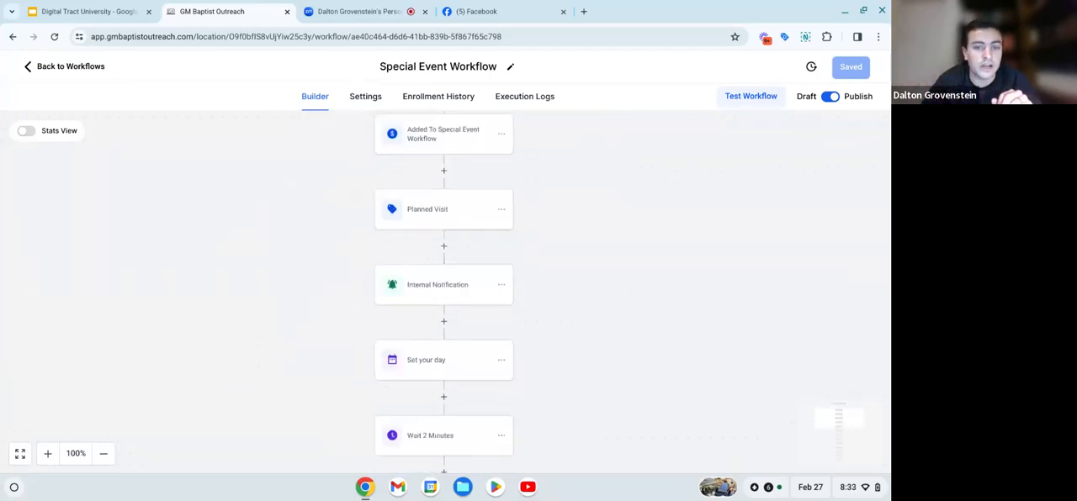
pyautogui.scroll(-1, 357, 453)
pyautogui.scroll(-1, 356, 454)
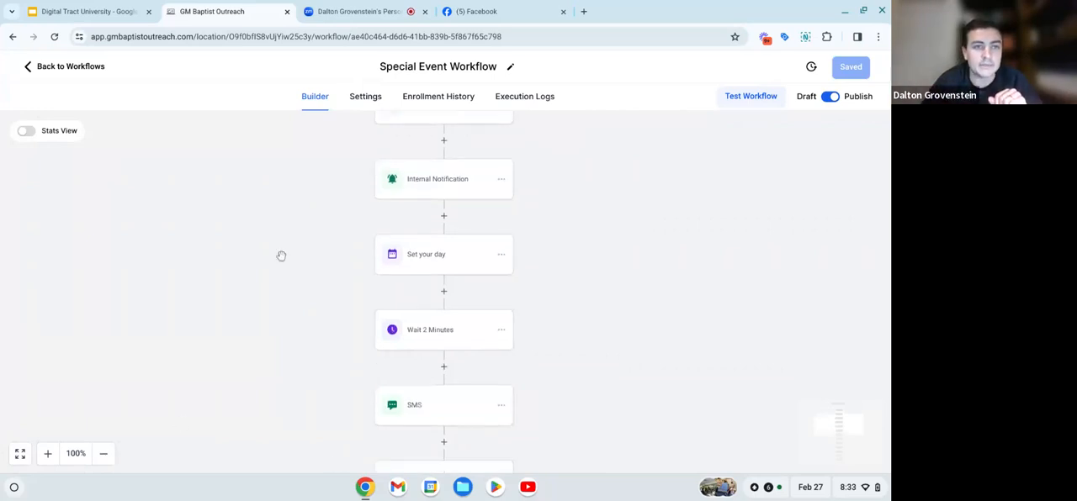
# - Return to the workflow list and open the church account's settings
pyautogui.click(76, 70)
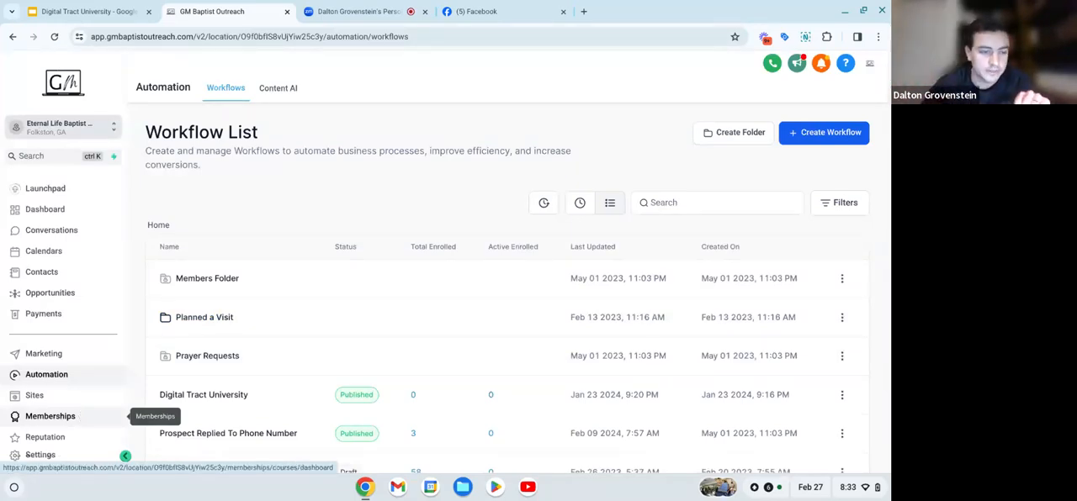
pyautogui.scroll(-1, 84, 378)
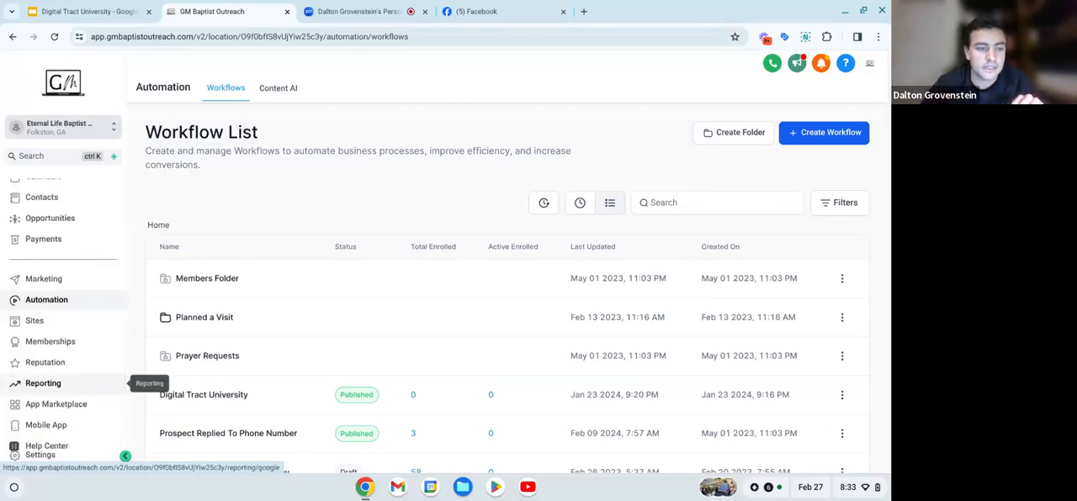
pyautogui.click(49, 453)
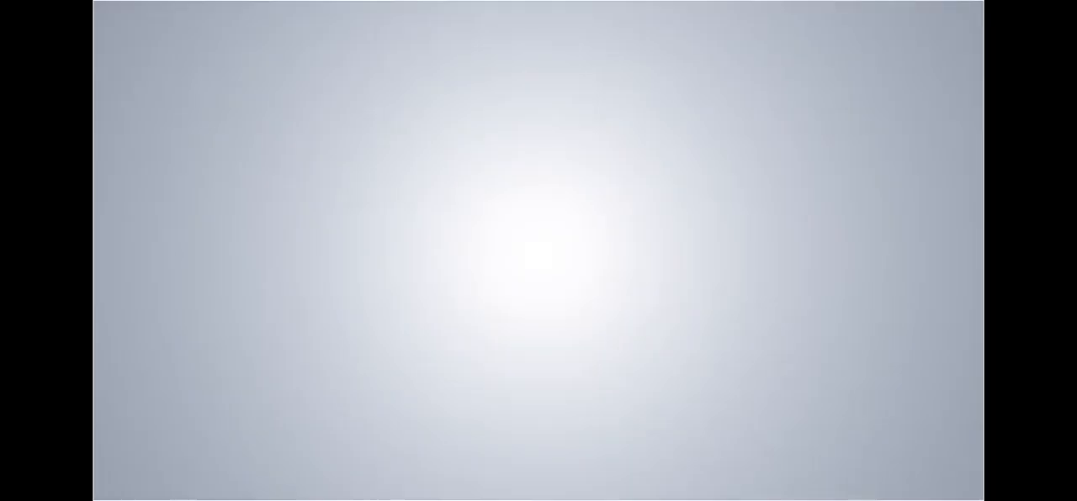